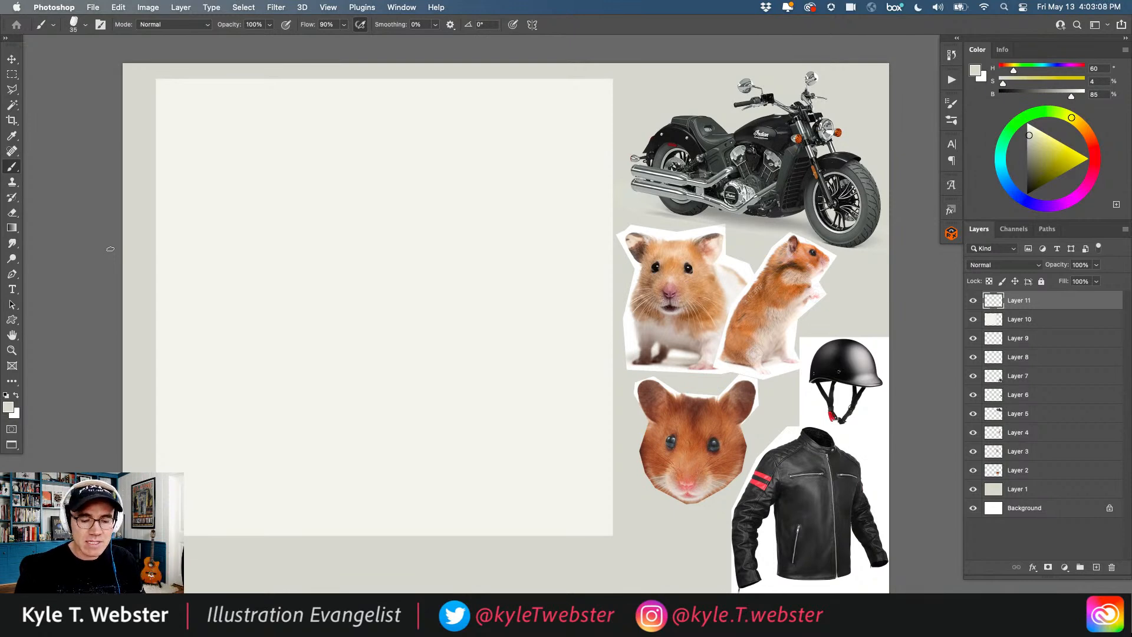
# Step: Examine the hamster, helmet and leather jacket reference photos up close
pyautogui.keyDown('super'); pyautogui.click(830, 378); pyautogui.keyUp('super')
pyautogui.keyDown('super'); pyautogui.click(829, 378); pyautogui.keyUp('super')
pyautogui.moveTo(828, 380); pyautogui.dragTo(568, 317)
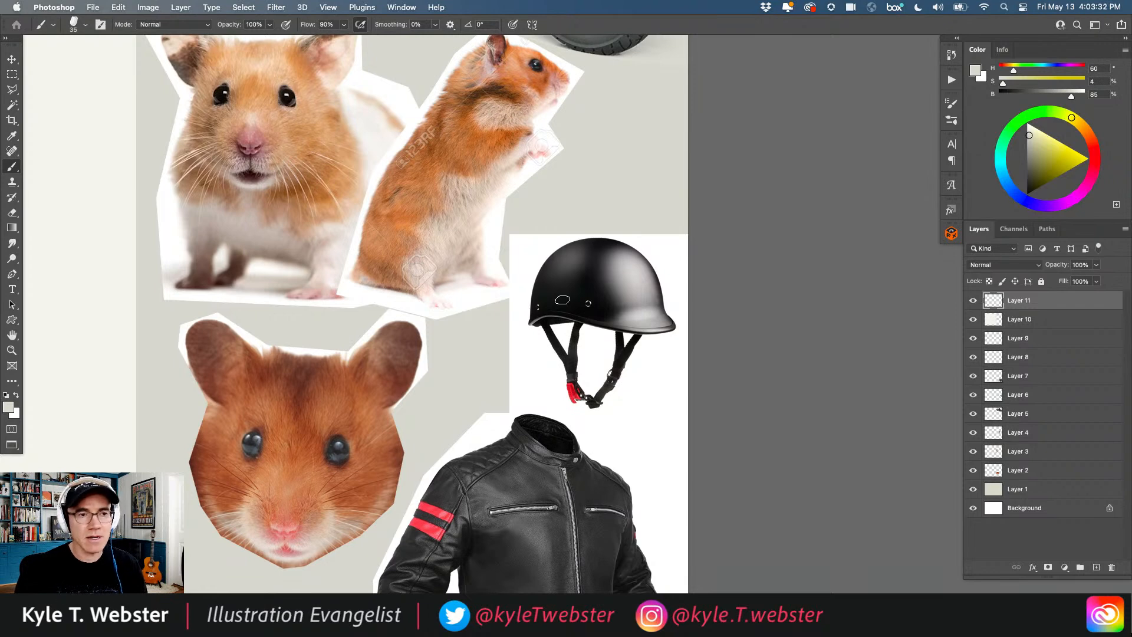
pyautogui.moveTo(393, 377); pyautogui.dragTo(328, 394)
pyautogui.moveTo(324, 399); pyautogui.dragTo(672, 423)
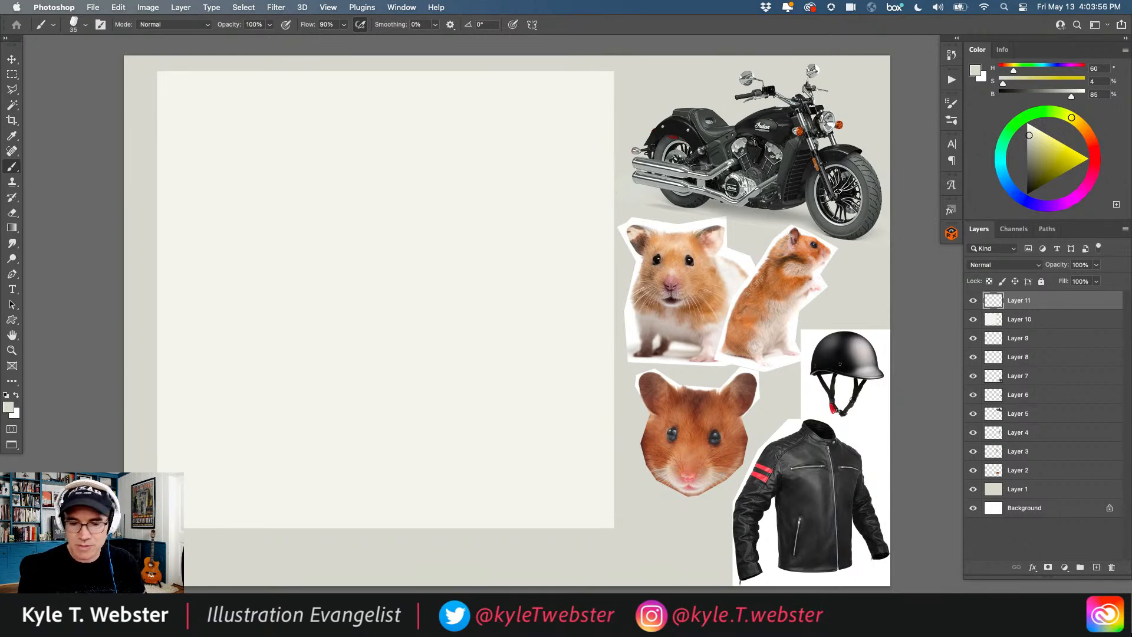
# Step: Set the foreground color to dark blue, with hue 224, saturation 72 and brightness 35
pyautogui.click(1013, 190)
pyautogui.click(1041, 176)
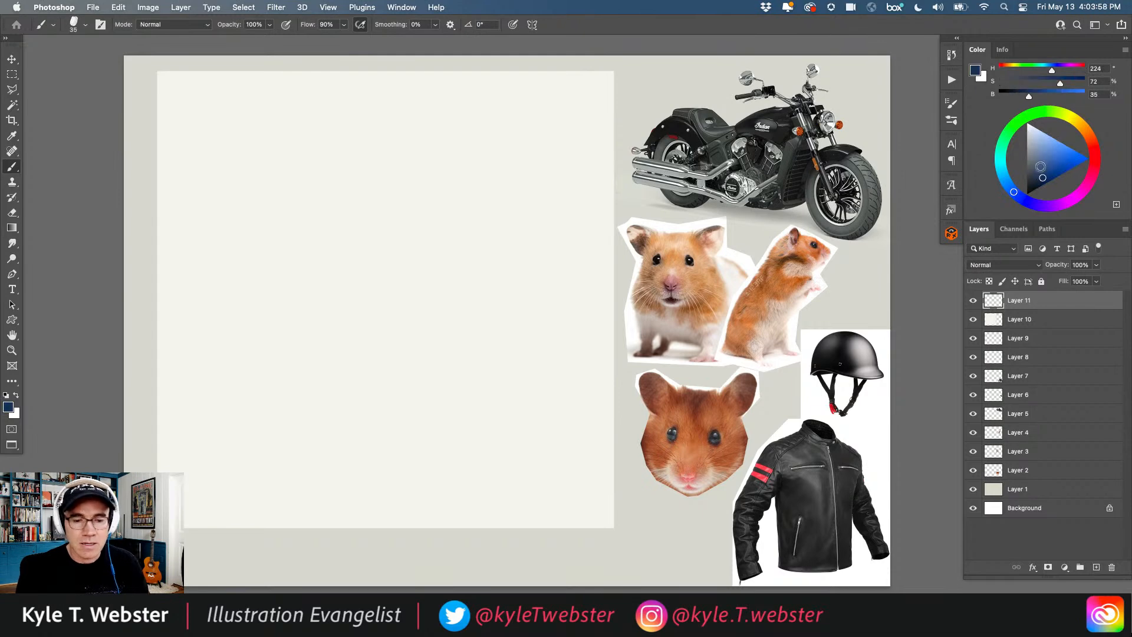
pyautogui.moveTo(410, 183); pyautogui.dragTo(429, 355)
pyautogui.moveTo(362, 264); pyautogui.dragTo(347, 260)
pyautogui.press('super+a')
pyautogui.press('Delete')
pyautogui.press('super+d')
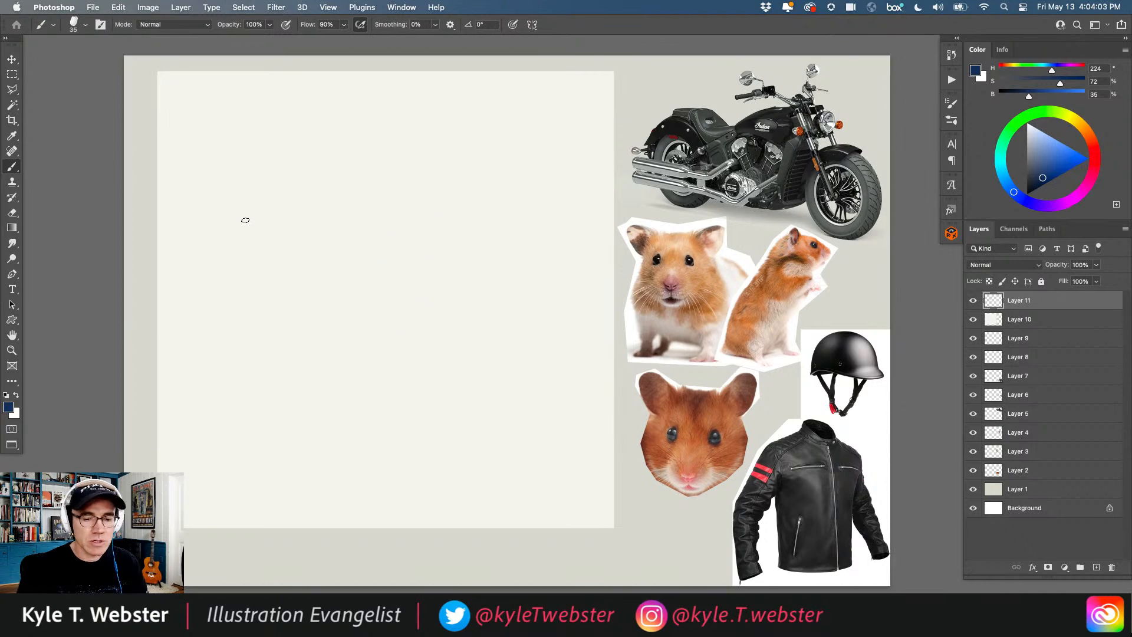
# Step: Look through the brush presets and the options for getting more brushes
pyautogui.click(951, 121)
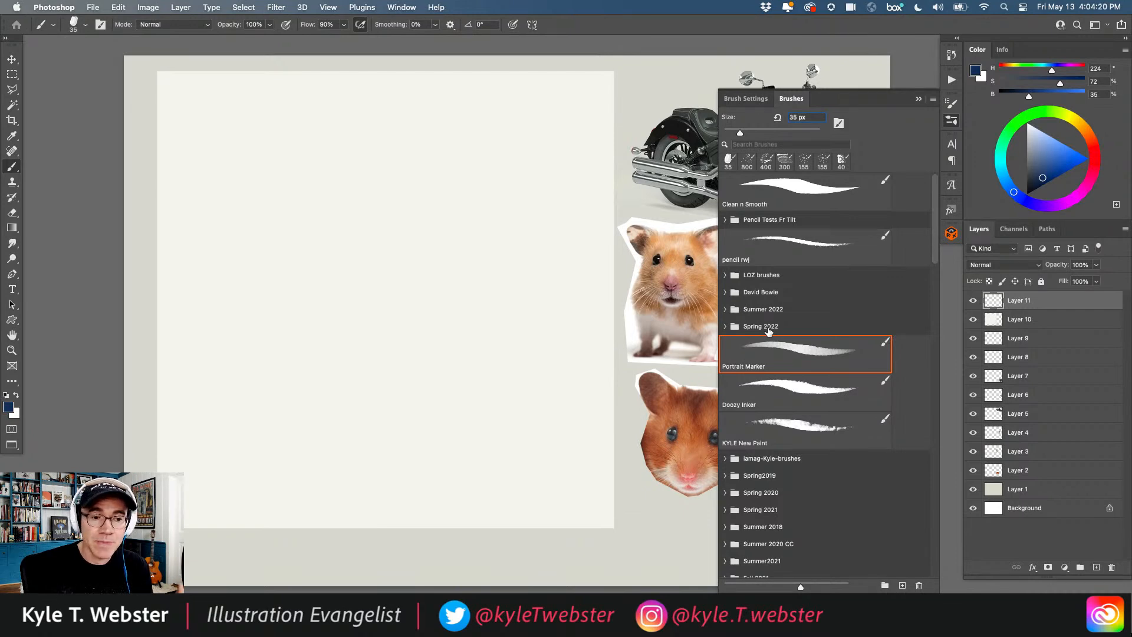
pyautogui.click(933, 101)
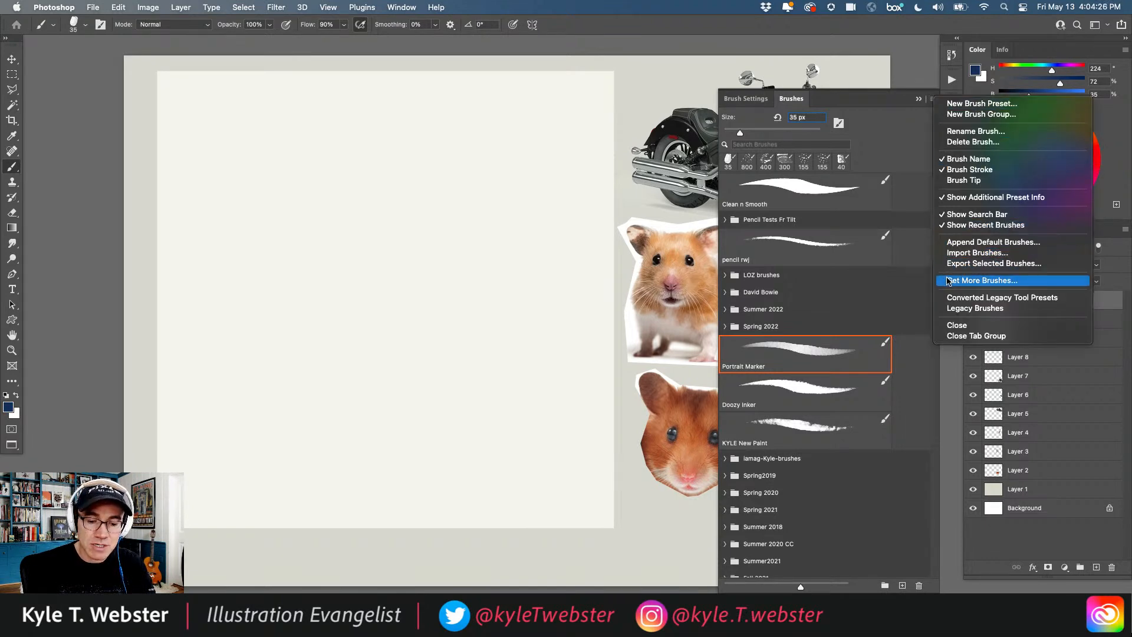
pyautogui.click(579, 152)
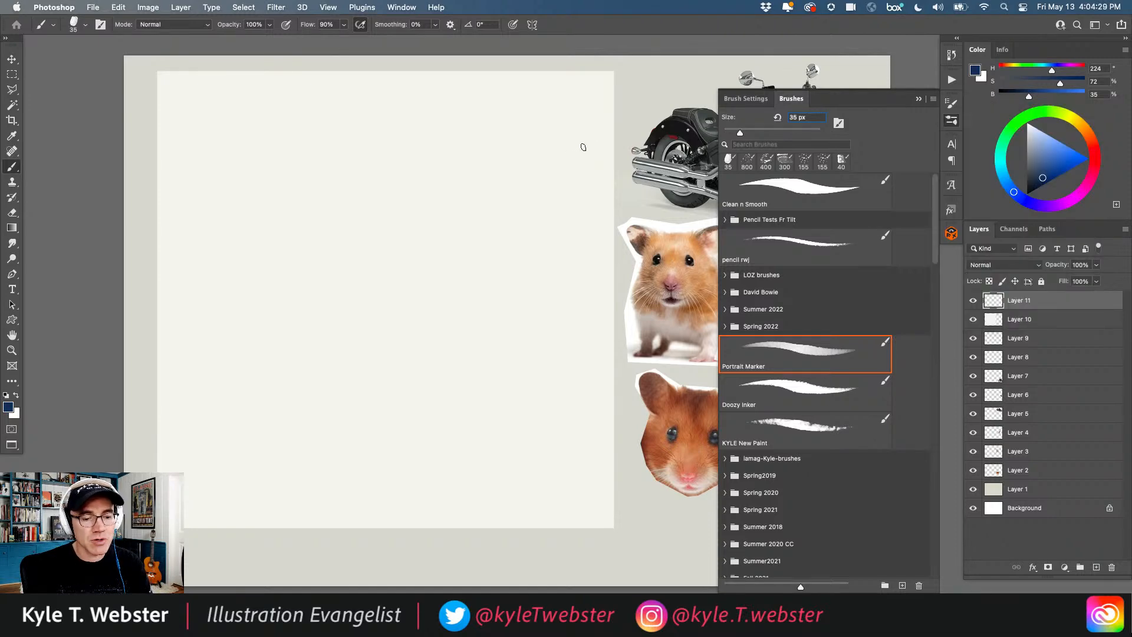
pyautogui.click(917, 98)
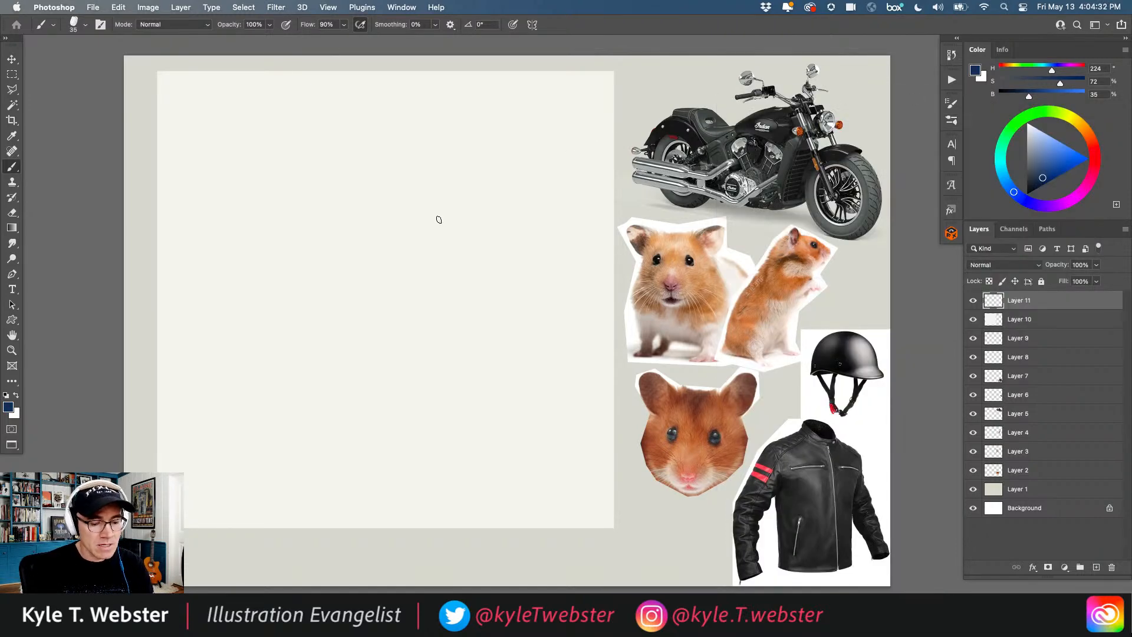
# Step: Sketch the outline of the hamster's head on the blank area, rounded above and tapering to a pointed chin
pyautogui.moveTo(473, 259)
pyautogui.mouseDown()
pyautogui.moveTo(398, 255)
pyautogui.moveTo(380, 276)
pyautogui.moveTo(379, 319)
pyautogui.moveTo(484, 318)
pyautogui.mouseUp()
pyautogui.moveTo(487, 291); pyautogui.dragTo(486, 328)
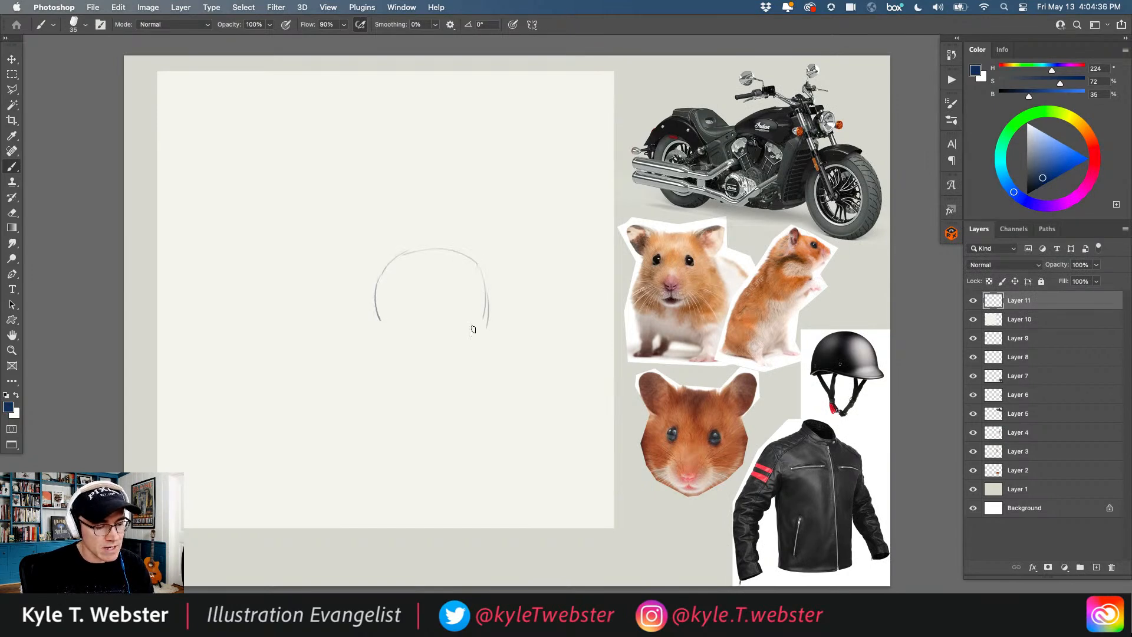
pyautogui.moveTo(377, 299); pyautogui.dragTo(386, 327)
pyautogui.moveTo(484, 322); pyautogui.dragTo(459, 353)
pyautogui.moveTo(482, 328); pyautogui.dragTo(446, 363)
pyautogui.moveTo(426, 367)
pyautogui.mouseDown()
pyautogui.moveTo(377, 326)
pyautogui.moveTo(422, 364)
pyautogui.moveTo(382, 324)
pyautogui.moveTo(434, 362)
pyautogui.mouseUp()
pyautogui.moveTo(479, 331)
pyautogui.mouseDown()
pyautogui.moveTo(426, 364)
pyautogui.moveTo(484, 324)
pyautogui.mouseUp()
pyautogui.moveTo(476, 258); pyautogui.dragTo(488, 318)
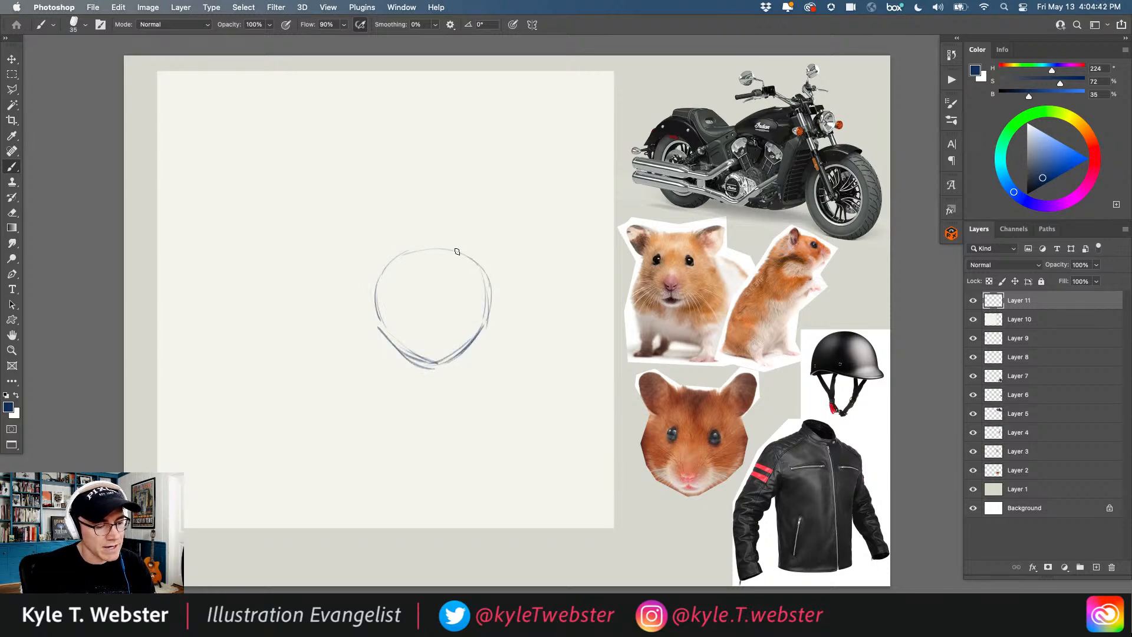
pyautogui.moveTo(383, 271); pyautogui.dragTo(377, 322)
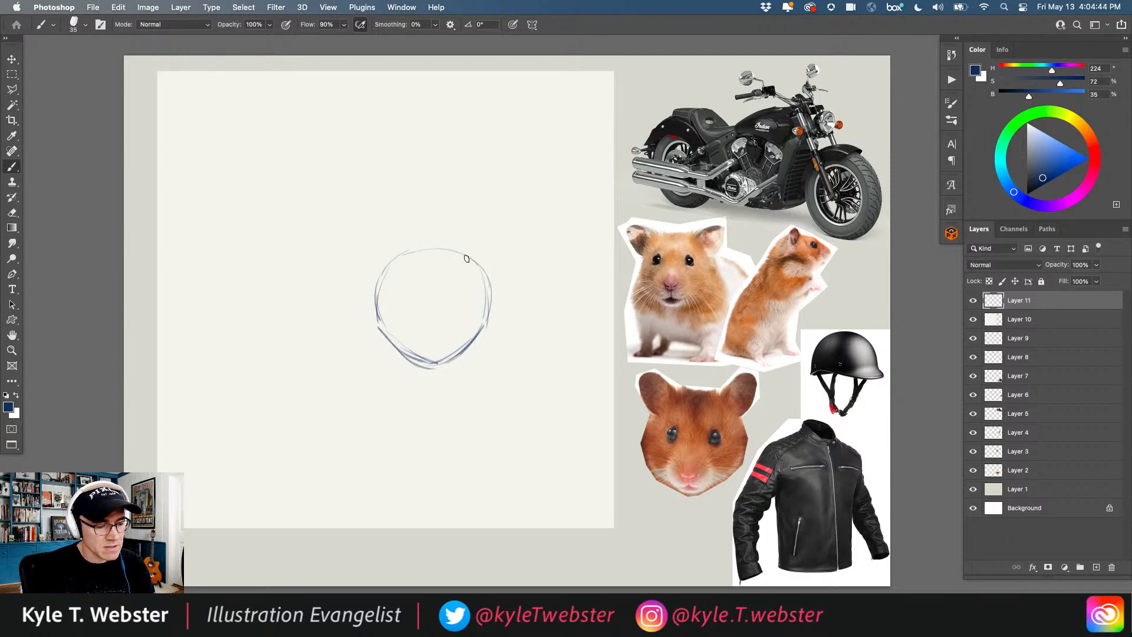
# Step: Sketch two rounded, outward-tilted ears on top of the hamster's head and join them with the crown line
pyautogui.moveTo(464, 255)
pyautogui.mouseDown()
pyautogui.moveTo(488, 217)
pyautogui.moveTo(500, 253)
pyautogui.moveTo(484, 272)
pyautogui.mouseUp()
pyautogui.moveTo(403, 251)
pyautogui.mouseDown()
pyautogui.moveTo(380, 225)
pyautogui.moveTo(378, 271)
pyautogui.mouseUp()
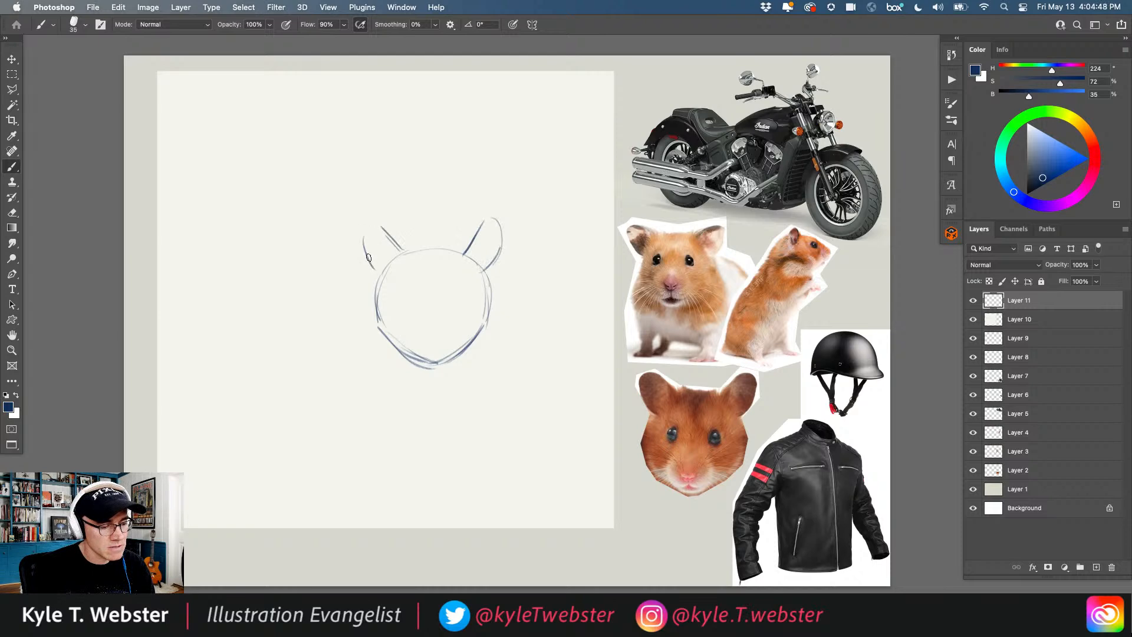
pyautogui.moveTo(472, 236)
pyautogui.mouseDown()
pyautogui.moveTo(496, 229)
pyautogui.moveTo(500, 263)
pyautogui.moveTo(484, 277)
pyautogui.mouseUp()
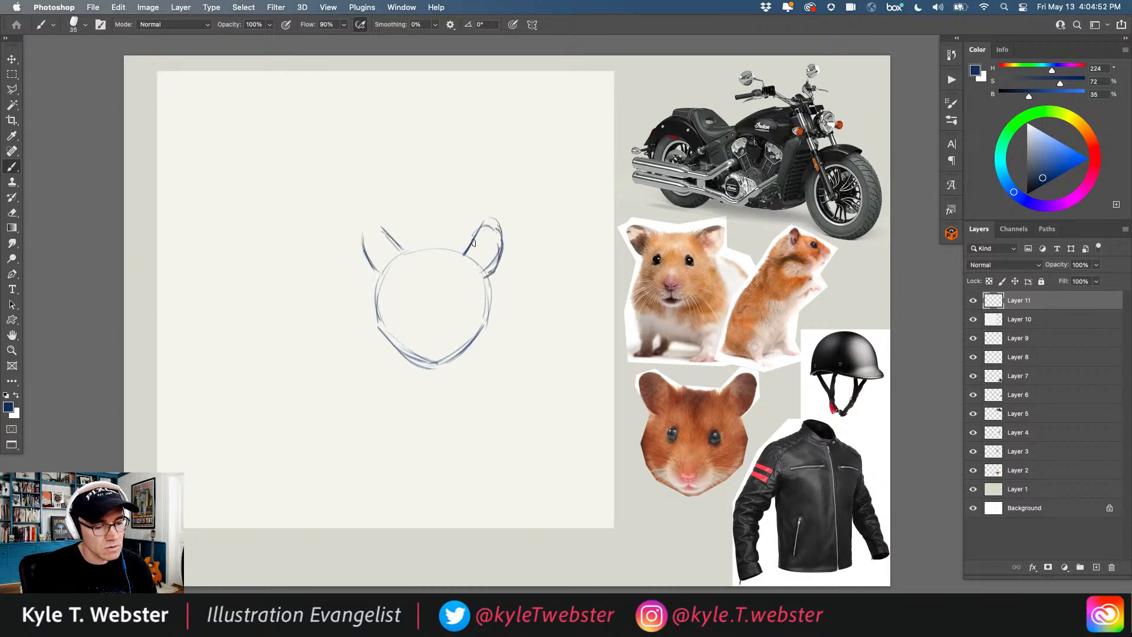
pyautogui.moveTo(401, 249)
pyautogui.mouseDown()
pyautogui.moveTo(368, 236)
pyautogui.moveTo(362, 267)
pyautogui.moveTo(378, 282)
pyautogui.mouseUp()
pyautogui.moveTo(369, 232); pyautogui.dragTo(363, 242)
pyautogui.moveTo(377, 286)
pyautogui.mouseDown()
pyautogui.moveTo(450, 236)
pyautogui.moveTo(385, 277)
pyautogui.moveTo(459, 253)
pyautogui.mouseUp()
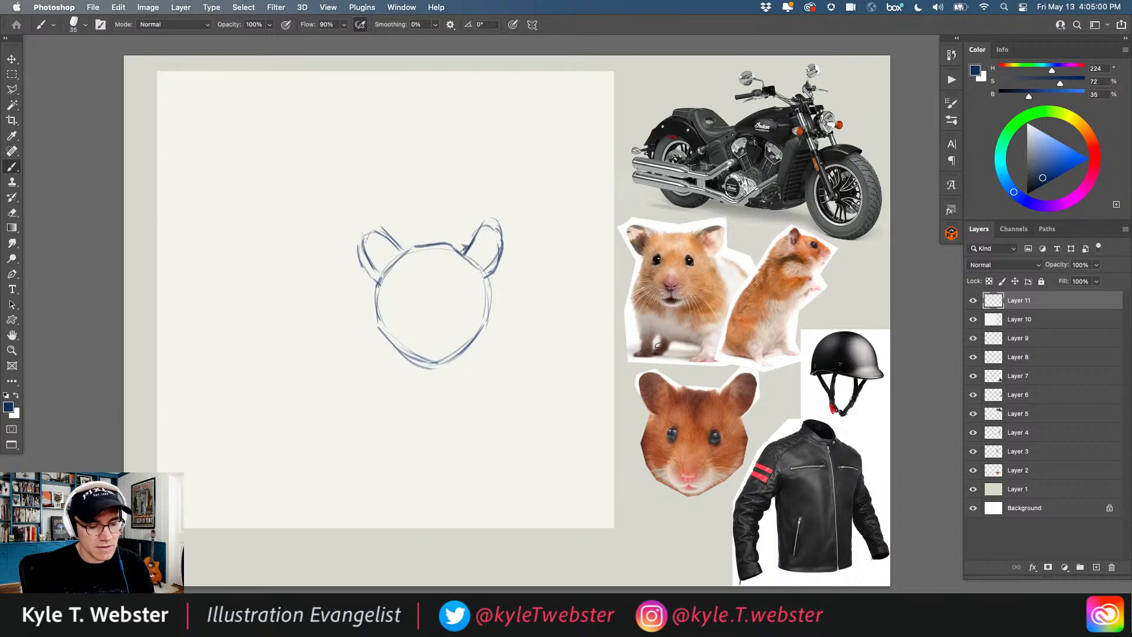
# Step: Darken and refine the contours of the hamster's cheeks and ears
pyautogui.moveTo(385, 274); pyautogui.dragTo(367, 314)
pyautogui.moveTo(459, 250)
pyautogui.mouseDown()
pyautogui.moveTo(490, 297)
pyautogui.moveTo(487, 330)
pyautogui.moveTo(456, 351)
pyautogui.mouseUp()
pyautogui.moveTo(375, 301)
pyautogui.mouseDown()
pyautogui.moveTo(384, 331)
pyautogui.moveTo(412, 356)
pyautogui.moveTo(490, 314)
pyautogui.moveTo(498, 251)
pyautogui.moveTo(476, 228)
pyautogui.moveTo(463, 248)
pyautogui.moveTo(483, 281)
pyautogui.moveTo(496, 254)
pyautogui.mouseUp()
pyautogui.moveTo(394, 244)
pyautogui.mouseDown()
pyautogui.moveTo(406, 248)
pyautogui.moveTo(374, 226)
pyautogui.moveTo(364, 268)
pyautogui.moveTo(383, 282)
pyautogui.mouseUp()
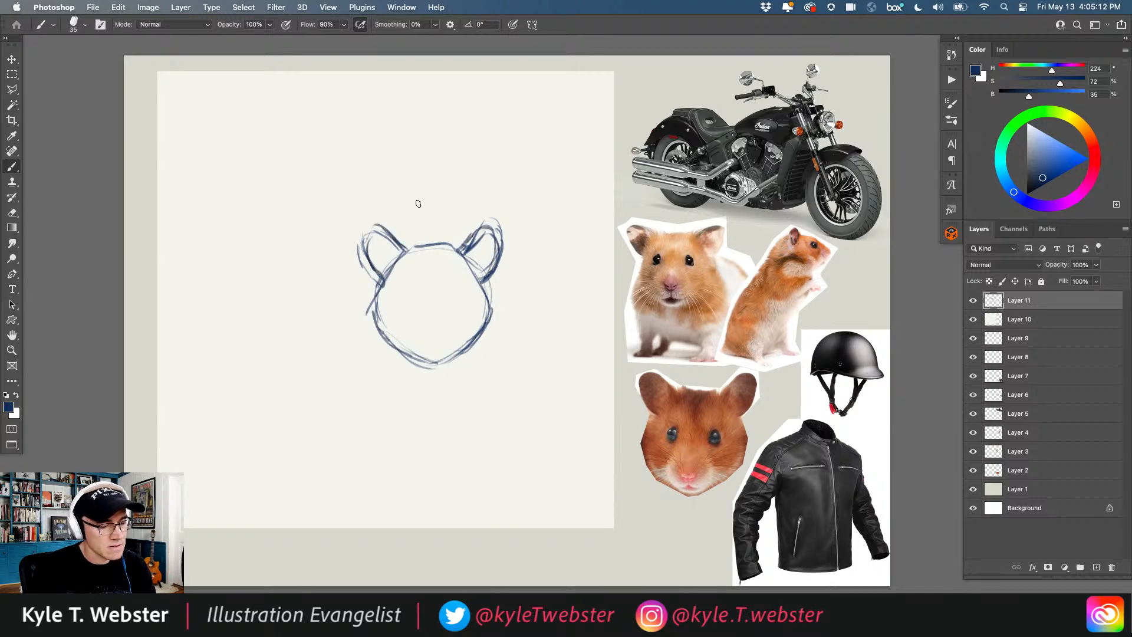
pyautogui.moveTo(490, 218); pyautogui.dragTo(489, 277)
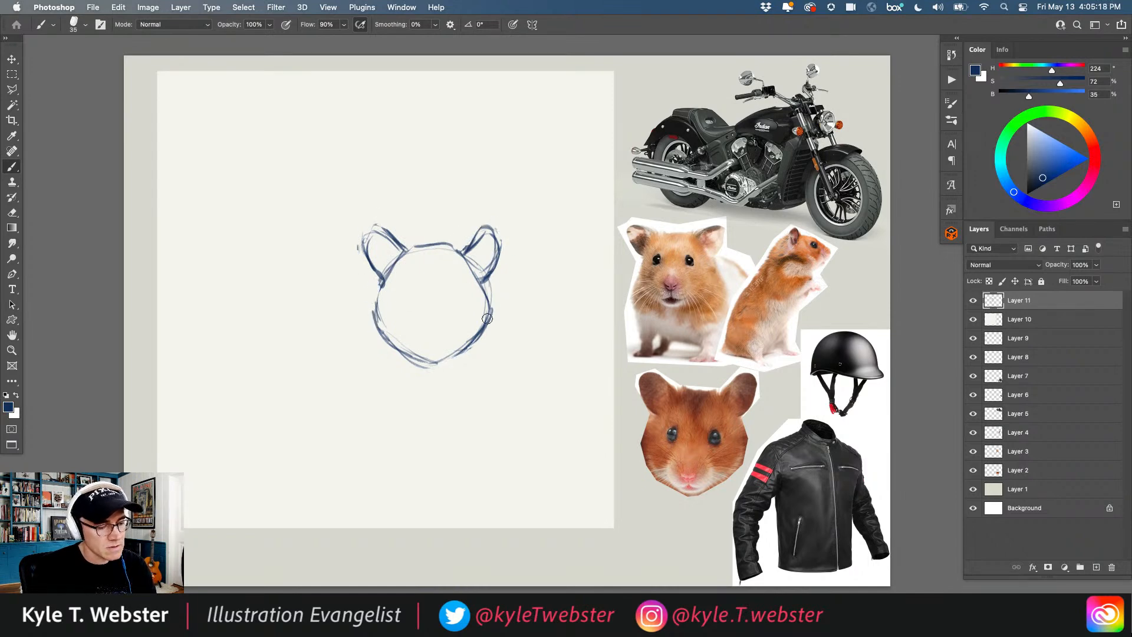
# Step: Draw a vertical centre line and a horizontal eye line across the face, and place two oval eyes on them
pyautogui.moveTo(446, 246)
pyautogui.mouseDown()
pyautogui.moveTo(414, 250)
pyautogui.moveTo(433, 364)
pyautogui.mouseUp()
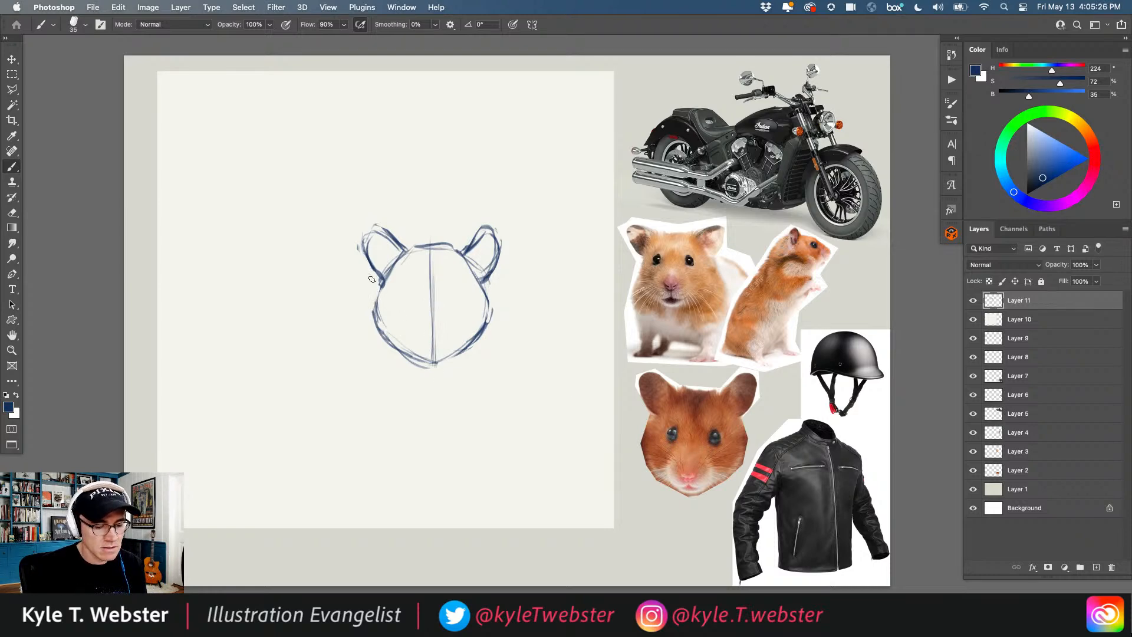
pyautogui.moveTo(366, 290); pyautogui.dragTo(498, 291)
pyautogui.moveTo(408, 304)
pyautogui.mouseDown()
pyautogui.moveTo(403, 288)
pyautogui.moveTo(411, 302)
pyautogui.moveTo(459, 292)
pyautogui.moveTo(454, 283)
pyautogui.mouseUp()
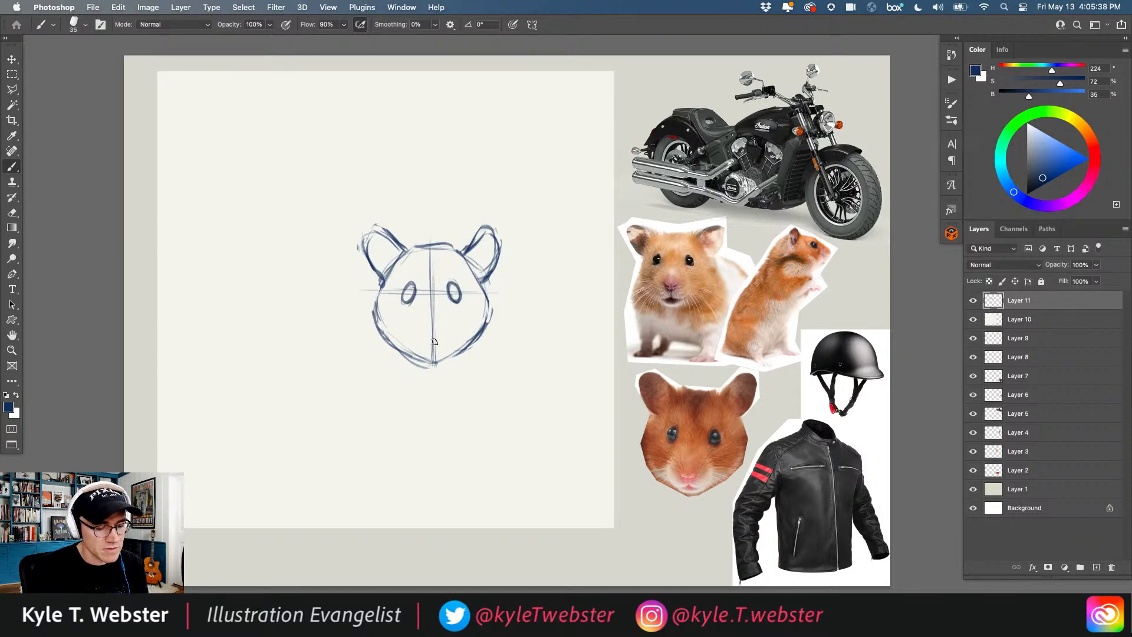
# Step: Sketch the hamster's nose and mouth on the centre line and shade both eyes dark with small highlights
pyautogui.moveTo(440, 336); pyautogui.dragTo(435, 342)
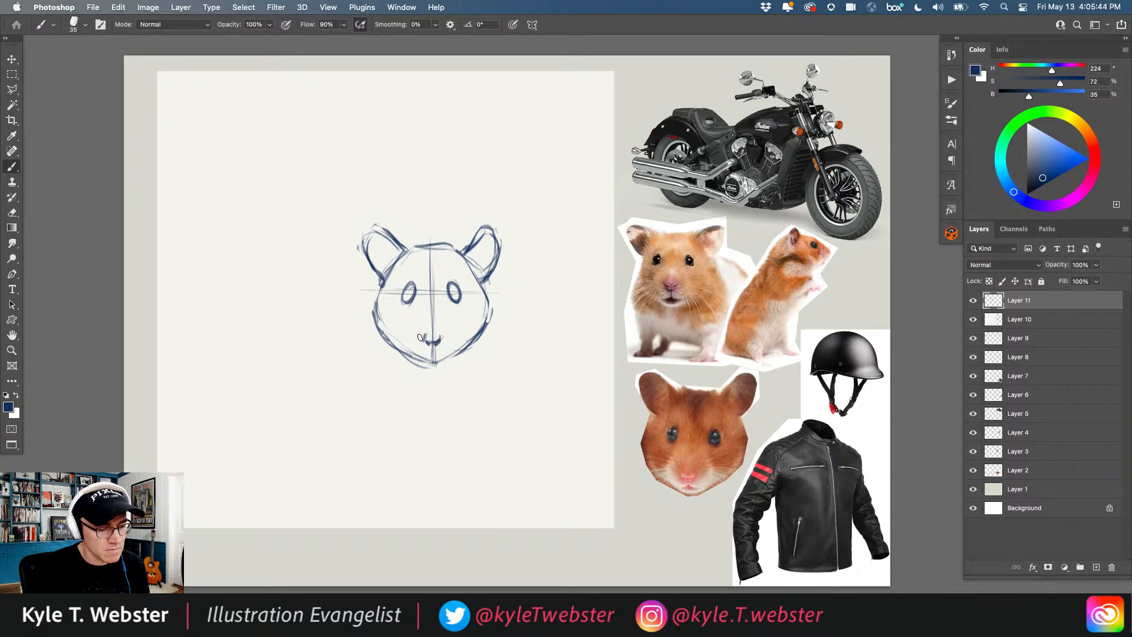
pyautogui.moveTo(437, 346); pyautogui.dragTo(425, 342)
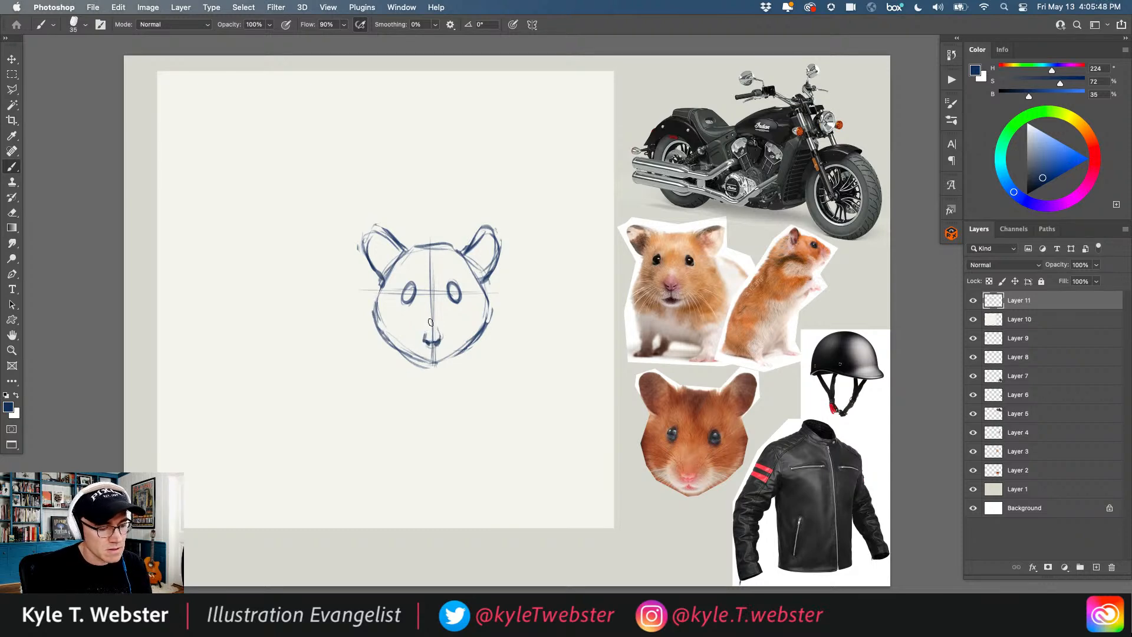
pyautogui.moveTo(433, 358)
pyautogui.mouseDown()
pyautogui.moveTo(432, 343)
pyautogui.moveTo(445, 359)
pyautogui.moveTo(417, 358)
pyautogui.mouseUp()
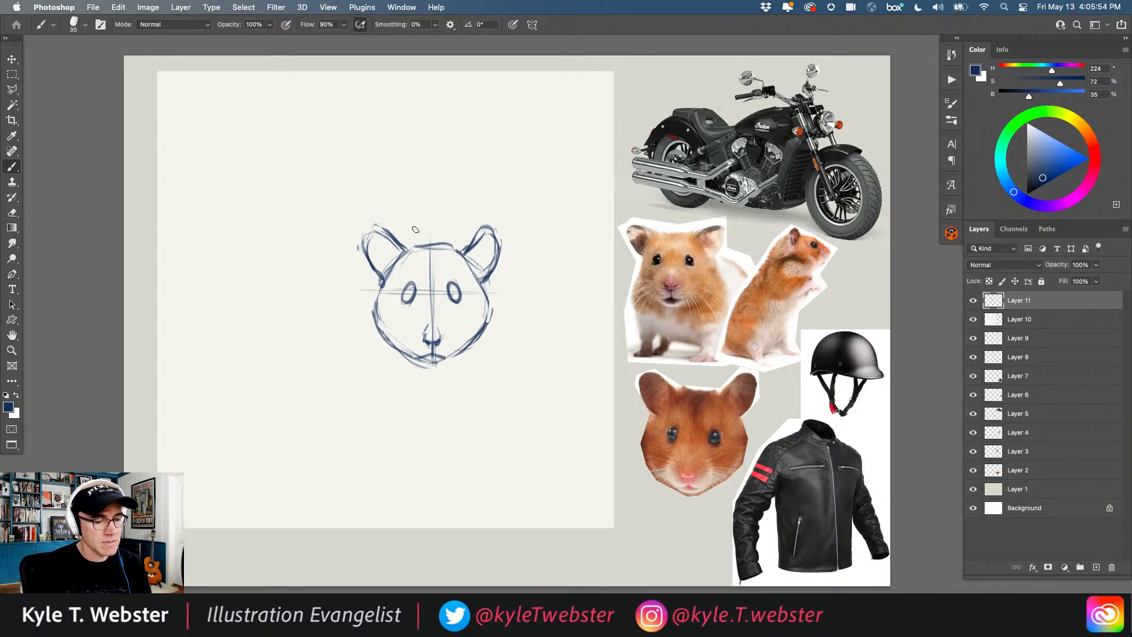
pyautogui.moveTo(412, 284)
pyautogui.mouseDown()
pyautogui.moveTo(403, 299)
pyautogui.moveTo(462, 294)
pyautogui.moveTo(405, 301)
pyautogui.moveTo(411, 290)
pyautogui.moveTo(459, 294)
pyautogui.mouseUp()
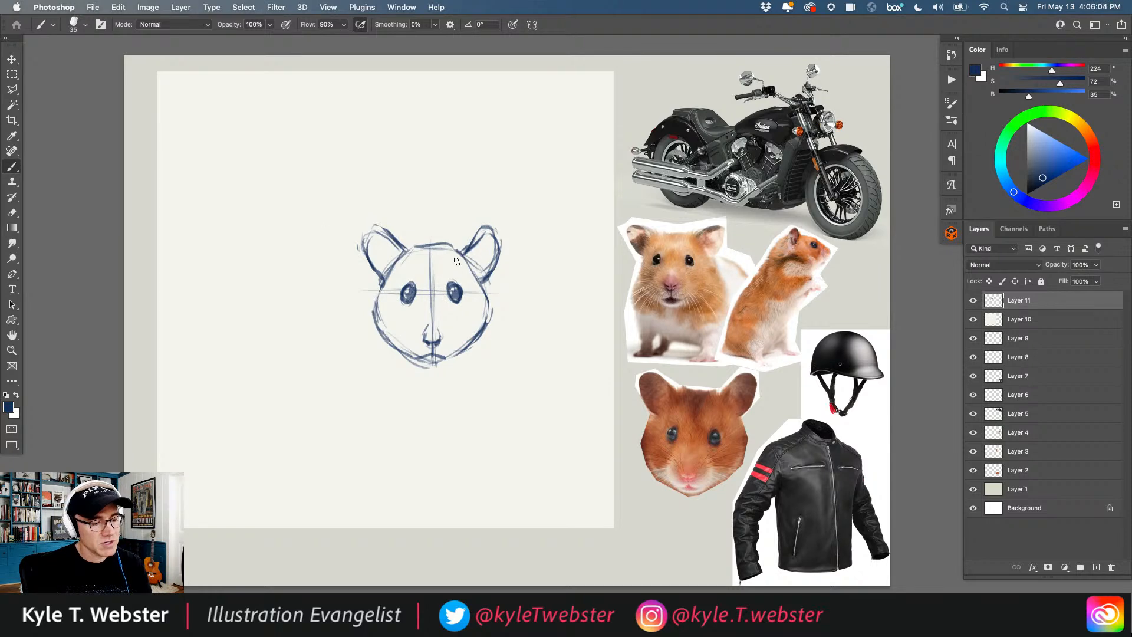
# Step: Strengthen the lines of the hamster's crown, ears and sides of the head
pyautogui.moveTo(454, 248)
pyautogui.mouseDown()
pyautogui.moveTo(409, 250)
pyautogui.moveTo(456, 237)
pyautogui.moveTo(458, 251)
pyautogui.moveTo(491, 235)
pyautogui.moveTo(502, 269)
pyautogui.mouseUp()
pyautogui.moveTo(399, 249)
pyautogui.mouseDown()
pyautogui.moveTo(362, 252)
pyautogui.moveTo(383, 289)
pyautogui.mouseUp()
pyautogui.moveTo(455, 251)
pyautogui.mouseDown()
pyautogui.moveTo(406, 247)
pyautogui.moveTo(451, 249)
pyautogui.mouseUp()
pyautogui.moveTo(488, 322); pyautogui.dragTo(484, 283)
pyautogui.moveTo(382, 288); pyautogui.dragTo(374, 316)
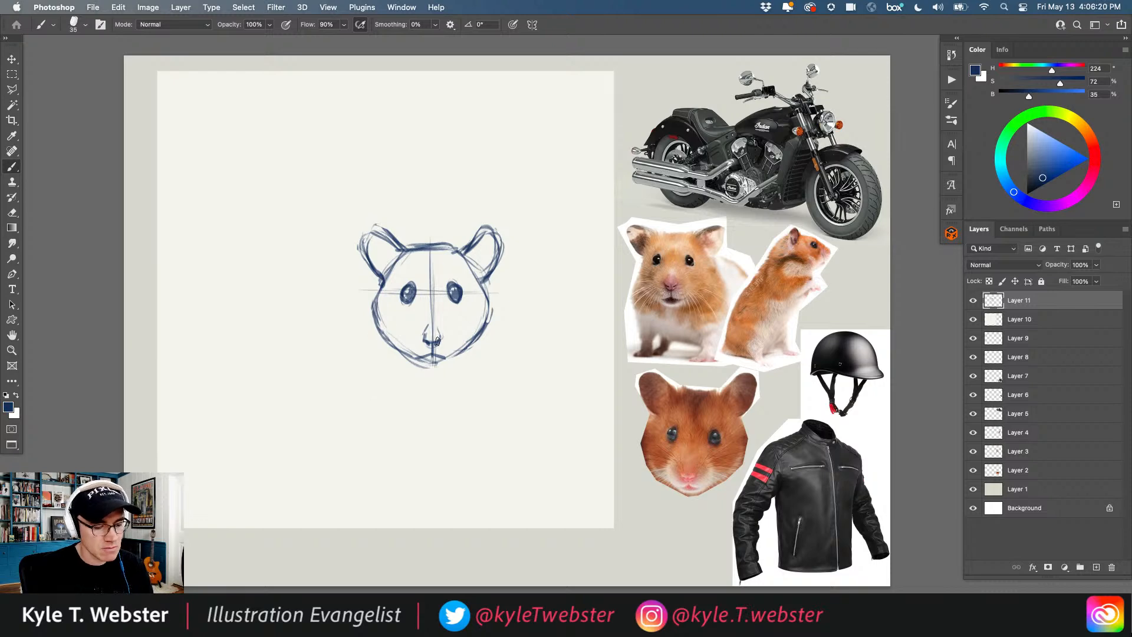
# Step: Draw the muzzle curves around the hamster's mouth and add whiskers on both sides of the face
pyautogui.moveTo(408, 333)
pyautogui.mouseDown()
pyautogui.moveTo(442, 353)
pyautogui.moveTo(458, 332)
pyautogui.moveTo(455, 353)
pyautogui.moveTo(454, 333)
pyautogui.moveTo(442, 357)
pyautogui.moveTo(415, 351)
pyautogui.moveTo(449, 328)
pyautogui.moveTo(440, 363)
pyautogui.moveTo(420, 359)
pyautogui.moveTo(449, 356)
pyautogui.moveTo(423, 359)
pyautogui.mouseUp()
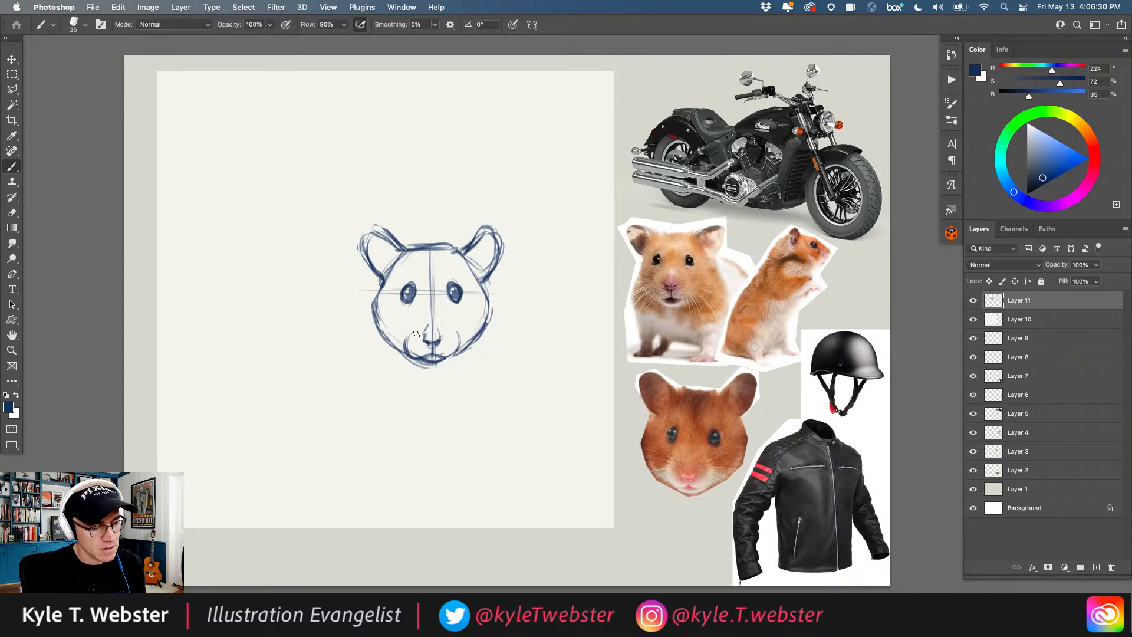
pyautogui.moveTo(399, 323)
pyautogui.mouseDown()
pyautogui.moveTo(343, 309)
pyautogui.moveTo(363, 322)
pyautogui.mouseUp()
pyautogui.moveTo(404, 331)
pyautogui.mouseDown()
pyautogui.moveTo(355, 342)
pyautogui.moveTo(394, 353)
pyautogui.mouseUp()
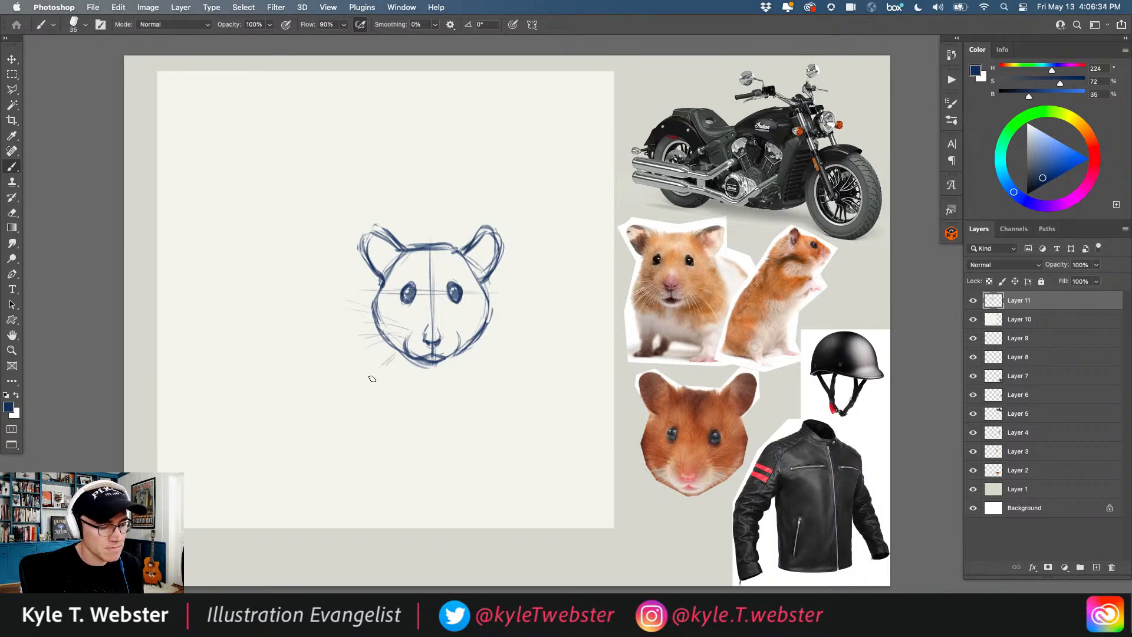
pyautogui.moveTo(454, 327); pyautogui.dragTo(500, 318)
pyautogui.moveTo(457, 332)
pyautogui.mouseDown()
pyautogui.moveTo(493, 324)
pyautogui.moveTo(485, 379)
pyautogui.mouseUp()
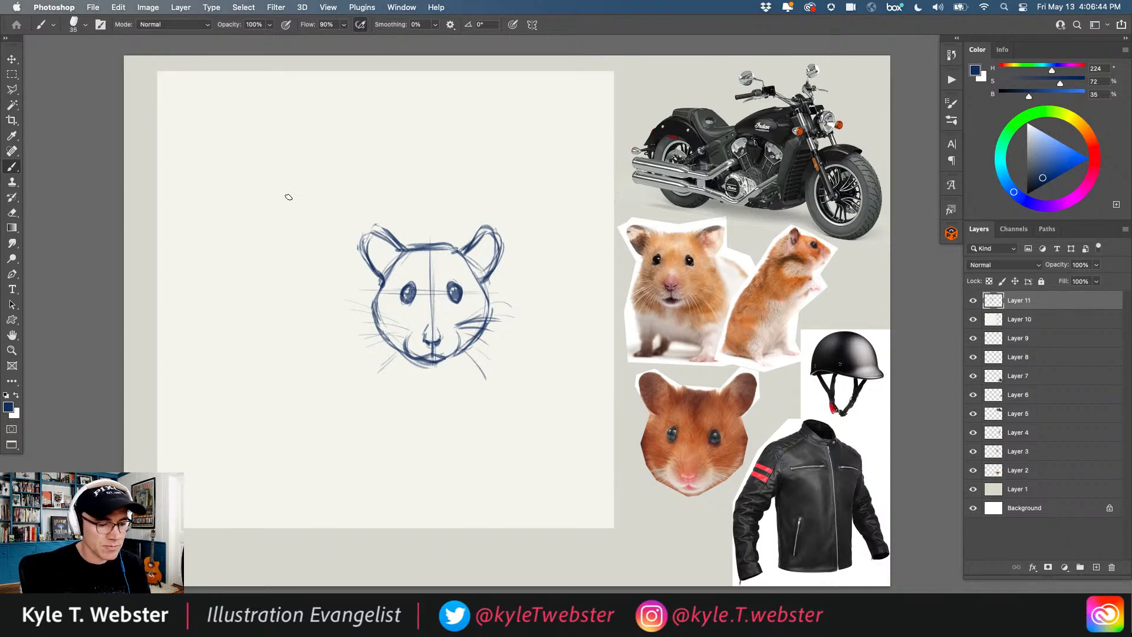
# Step: Add fur tufts inside both of the hamster's ears and darken the ear contours
pyautogui.moveTo(484, 264); pyautogui.dragTo(472, 276)
pyautogui.moveTo(390, 260); pyautogui.dragTo(373, 277)
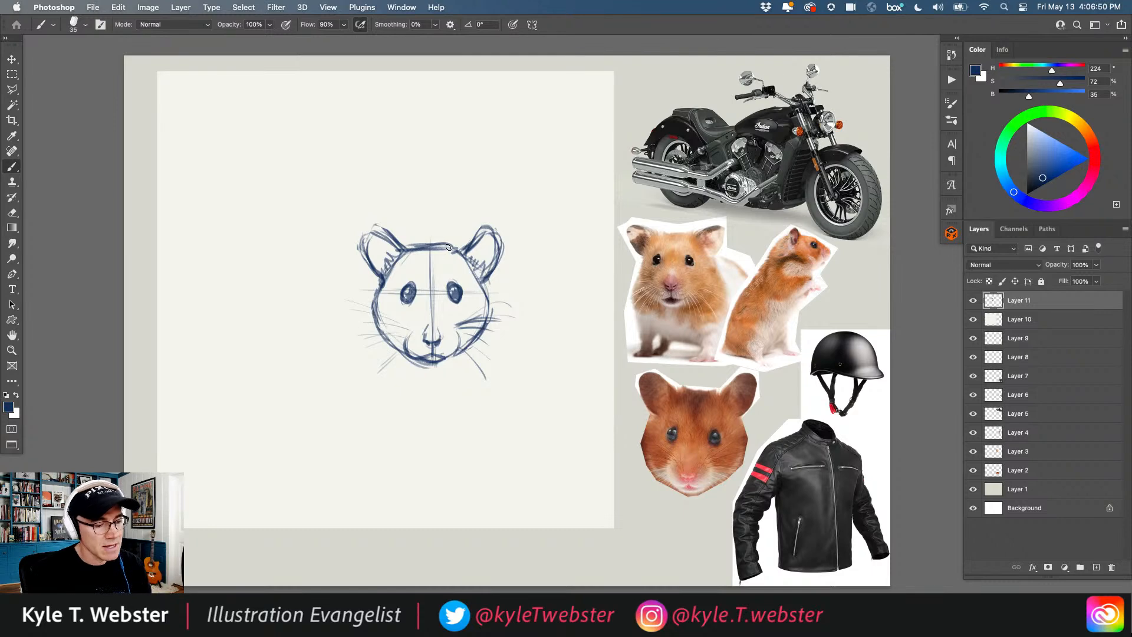
pyautogui.moveTo(459, 251)
pyautogui.mouseDown()
pyautogui.moveTo(489, 229)
pyautogui.moveTo(499, 253)
pyautogui.moveTo(477, 271)
pyautogui.mouseUp()
pyautogui.moveTo(394, 247)
pyautogui.mouseDown()
pyautogui.moveTo(362, 237)
pyautogui.moveTo(380, 279)
pyautogui.mouseUp()
pyautogui.moveTo(454, 249)
pyautogui.mouseDown()
pyautogui.moveTo(479, 226)
pyautogui.moveTo(493, 252)
pyautogui.mouseUp()
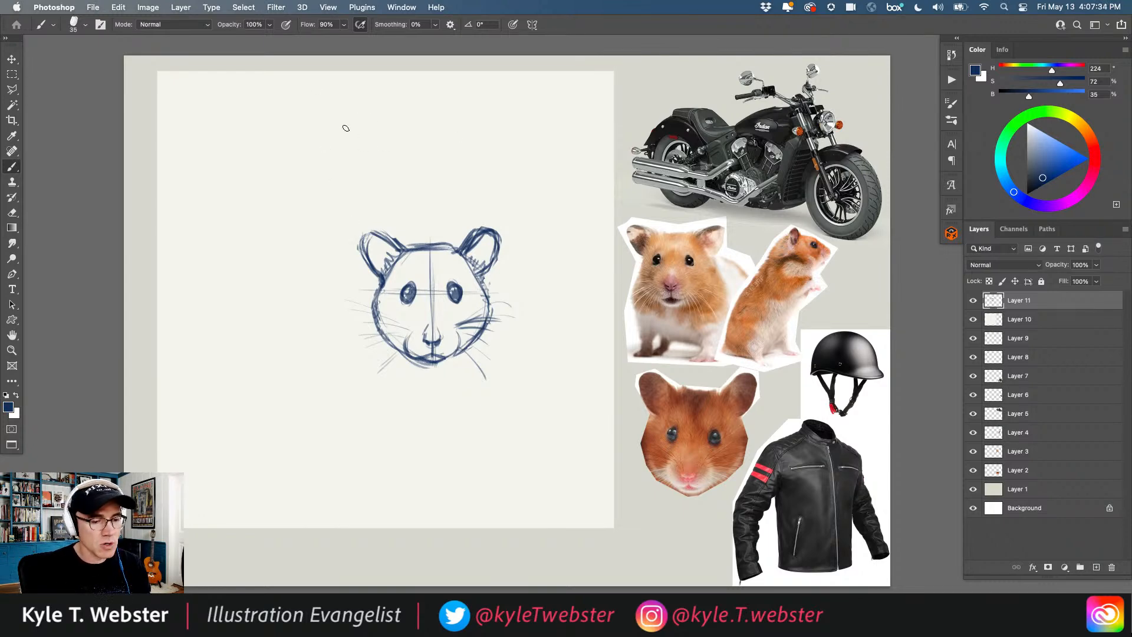
# Step: Sketch the angular outline of a motorcycle body in the empty space above the hamster's head
pyautogui.moveTo(401, 111)
pyautogui.mouseDown()
pyautogui.moveTo(349, 114)
pyautogui.moveTo(395, 115)
pyautogui.moveTo(415, 139)
pyautogui.moveTo(401, 182)
pyautogui.mouseUp()
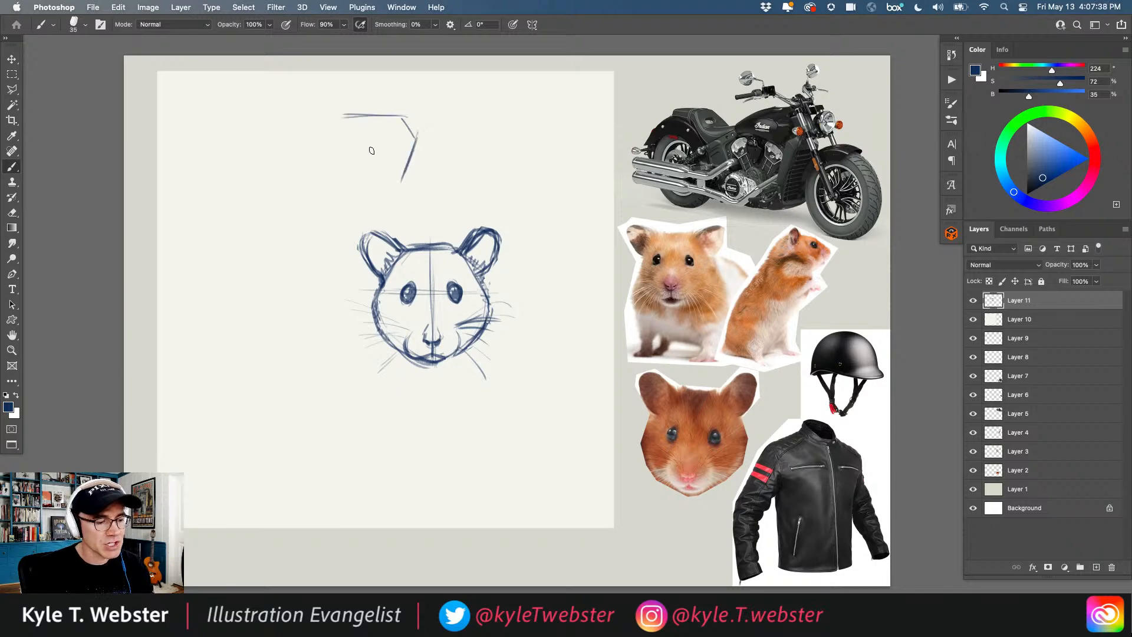
pyautogui.moveTo(352, 110)
pyautogui.mouseDown()
pyautogui.moveTo(299, 148)
pyautogui.moveTo(348, 182)
pyautogui.moveTo(316, 180)
pyautogui.moveTo(406, 188)
pyautogui.mouseUp()
pyautogui.moveTo(313, 181); pyautogui.dragTo(409, 188)
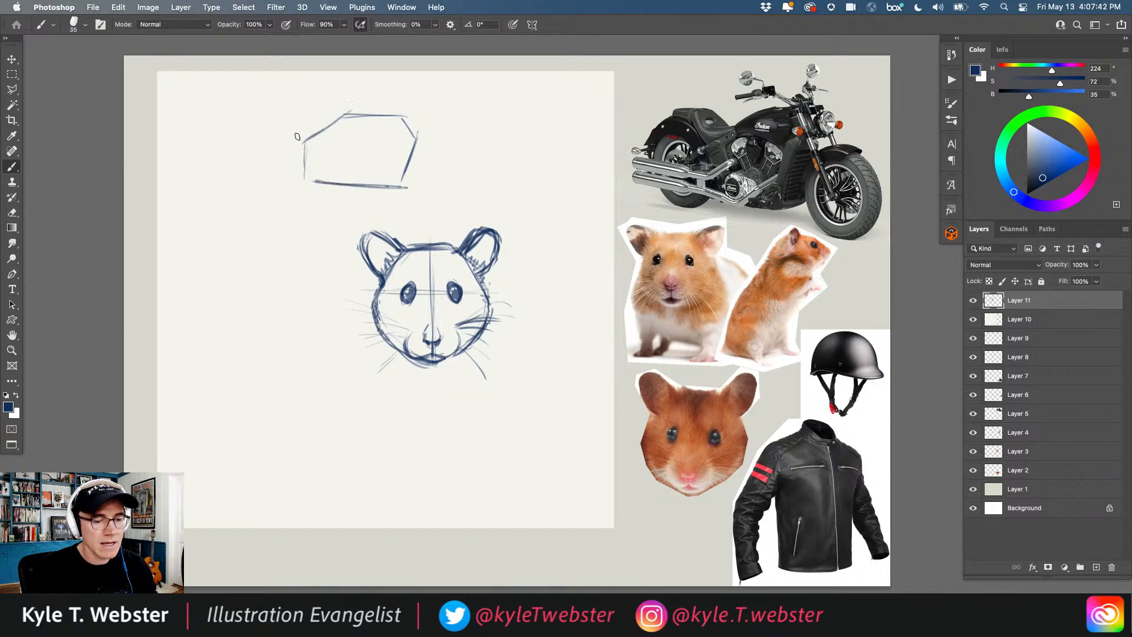
pyautogui.moveTo(311, 135)
pyautogui.mouseDown()
pyautogui.moveTo(291, 117)
pyautogui.moveTo(248, 124)
pyautogui.moveTo(299, 172)
pyautogui.mouseUp()
# Step: Sketch the motorcycle's rear wheel with its curved fender and the seat line behind the body
pyautogui.moveTo(255, 122)
pyautogui.mouseDown()
pyautogui.moveTo(301, 174)
pyautogui.moveTo(295, 159)
pyautogui.moveTo(294, 184)
pyautogui.mouseUp()
pyautogui.moveTo(293, 178)
pyautogui.mouseDown()
pyautogui.moveTo(324, 182)
pyautogui.moveTo(304, 137)
pyautogui.moveTo(268, 113)
pyautogui.moveTo(247, 117)
pyautogui.moveTo(229, 152)
pyautogui.mouseUp()
pyautogui.moveTo(261, 211)
pyautogui.mouseDown()
pyautogui.moveTo(271, 144)
pyautogui.moveTo(288, 189)
pyautogui.moveTo(253, 147)
pyautogui.moveTo(277, 143)
pyautogui.mouseUp()
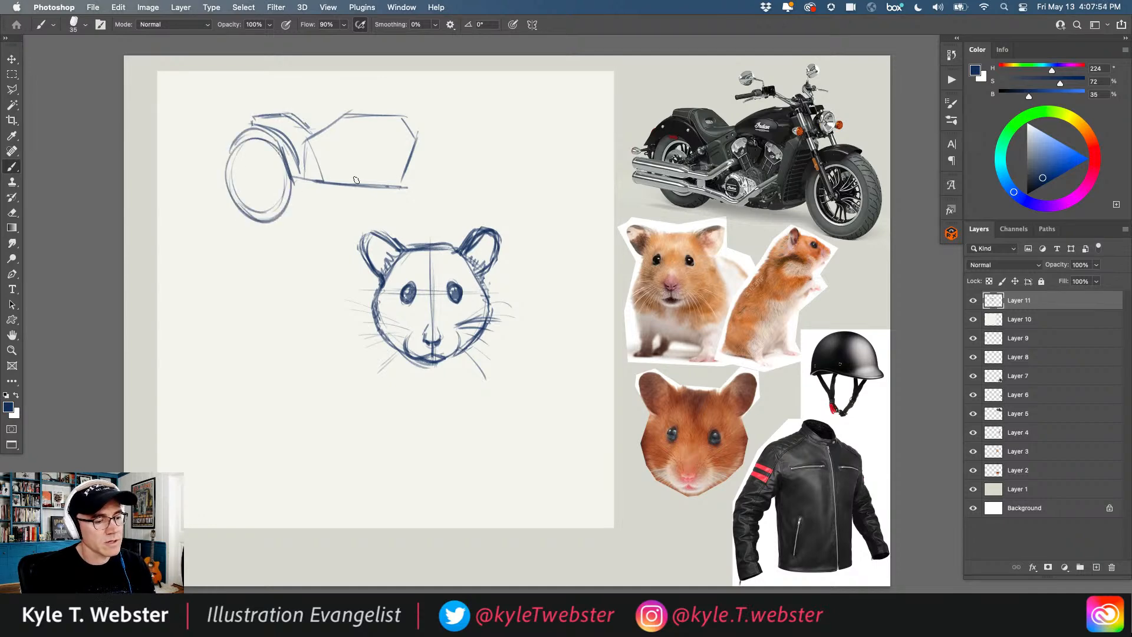
# Step: Draw the slanted front frame lines of the motorcycle and round off the upper contour of its body
pyautogui.moveTo(422, 141); pyautogui.dragTo(404, 183)
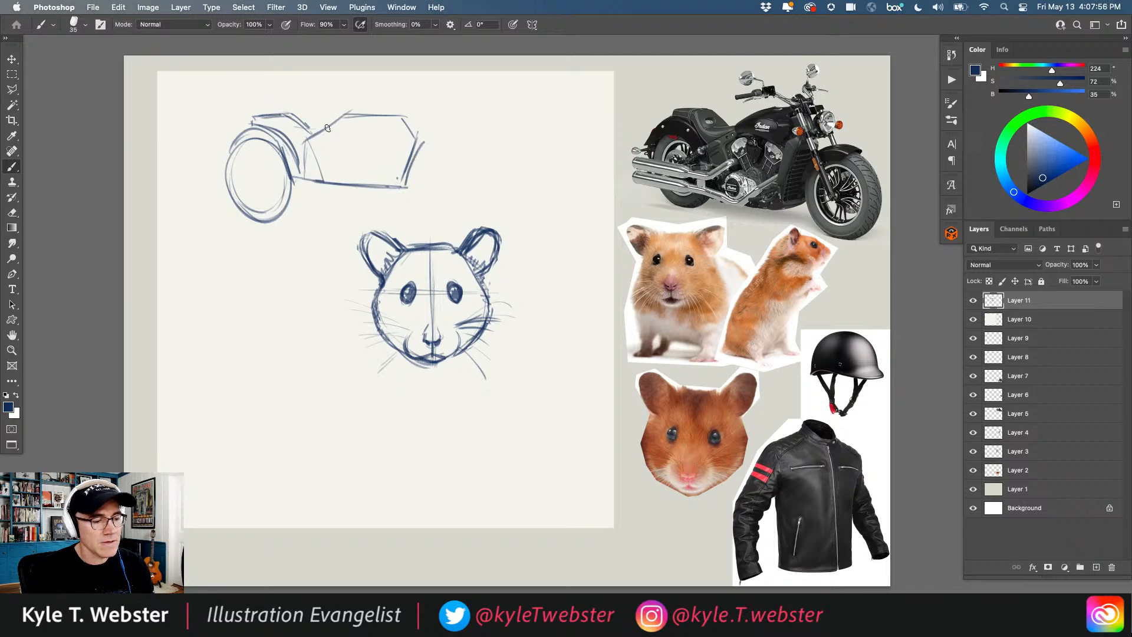
pyautogui.moveTo(414, 141); pyautogui.dragTo(399, 187)
pyautogui.moveTo(435, 142)
pyautogui.mouseDown()
pyautogui.moveTo(420, 180)
pyautogui.moveTo(404, 187)
pyautogui.moveTo(430, 124)
pyautogui.moveTo(435, 133)
pyautogui.moveTo(423, 116)
pyautogui.moveTo(430, 125)
pyautogui.mouseUp()
pyautogui.moveTo(351, 113); pyautogui.dragTo(411, 112)
pyautogui.moveTo(414, 111); pyautogui.dragTo(299, 127)
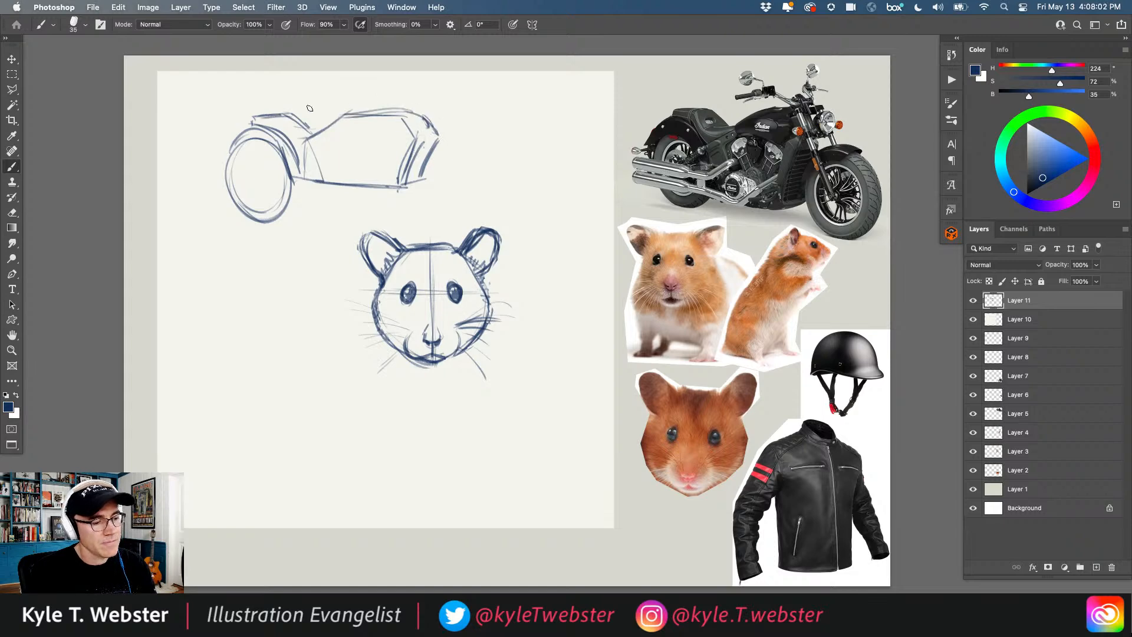
# Step: Sketch the motorcycle's front end with a large round wheel, slanted fork, round headlight and handlebar
pyautogui.moveTo(448, 144)
pyautogui.mouseDown()
pyautogui.moveTo(480, 215)
pyautogui.moveTo(433, 210)
pyautogui.moveTo(440, 149)
pyautogui.moveTo(477, 162)
pyautogui.moveTo(464, 139)
pyautogui.moveTo(445, 220)
pyautogui.moveTo(469, 142)
pyautogui.moveTo(459, 223)
pyautogui.moveTo(434, 142)
pyautogui.moveTo(483, 225)
pyautogui.moveTo(420, 162)
pyautogui.moveTo(500, 191)
pyautogui.moveTo(433, 216)
pyautogui.moveTo(473, 146)
pyautogui.moveTo(475, 231)
pyautogui.moveTo(425, 154)
pyautogui.moveTo(475, 160)
pyautogui.moveTo(420, 204)
pyautogui.moveTo(476, 157)
pyautogui.moveTo(484, 217)
pyautogui.mouseUp()
pyautogui.press('super+z')
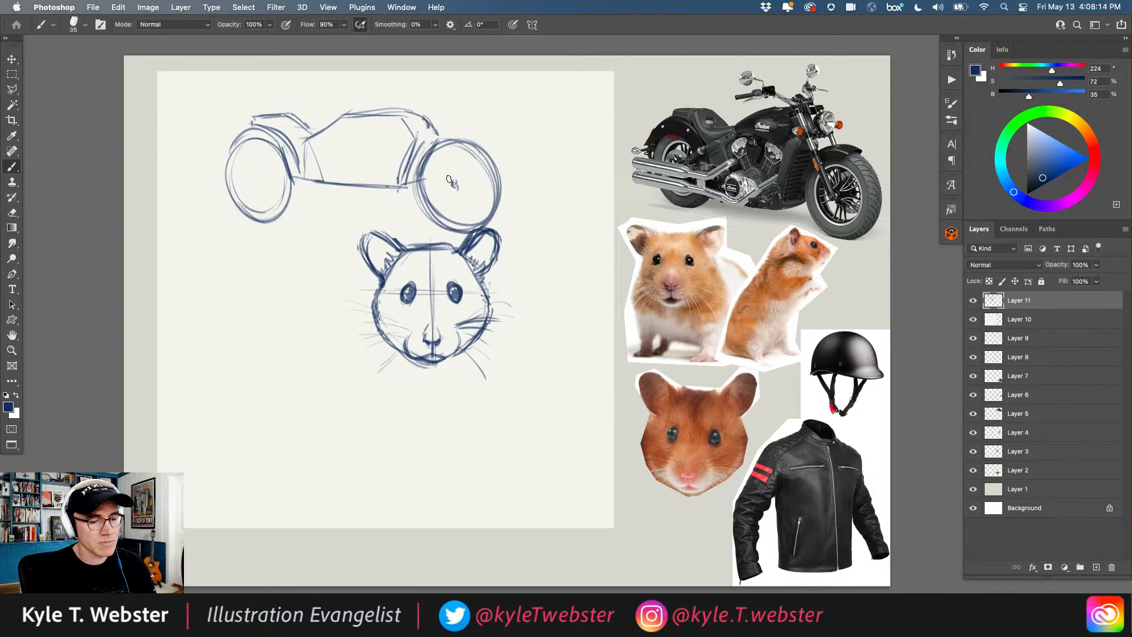
pyautogui.moveTo(449, 182); pyautogui.dragTo(407, 108)
pyautogui.moveTo(454, 184)
pyautogui.mouseDown()
pyautogui.moveTo(410, 104)
pyautogui.moveTo(447, 178)
pyautogui.mouseUp()
pyautogui.moveTo(409, 110)
pyautogui.mouseDown()
pyautogui.moveTo(429, 133)
pyautogui.moveTo(441, 122)
pyautogui.moveTo(434, 101)
pyautogui.moveTo(422, 113)
pyautogui.moveTo(438, 124)
pyautogui.moveTo(390, 83)
pyautogui.moveTo(401, 95)
pyautogui.moveTo(351, 85)
pyautogui.mouseUp()
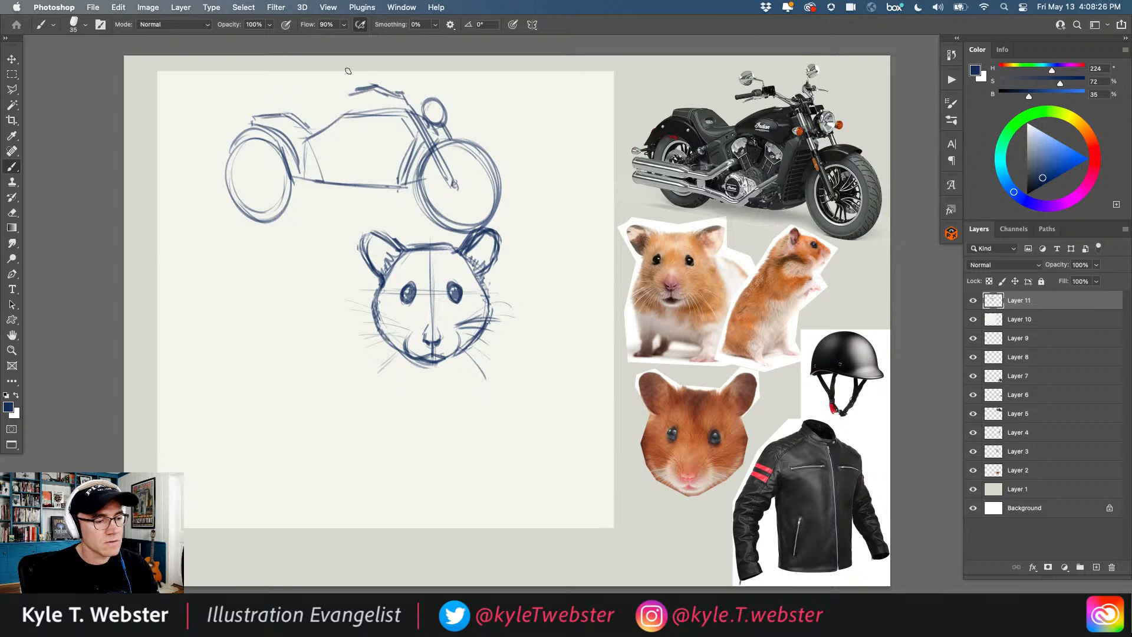
# Step: Add the far handlebar grip to the large motorcycle and thicken both wheels with heavier tire curves and inner rims
pyautogui.moveTo(423, 94)
pyautogui.mouseDown()
pyautogui.moveTo(413, 83)
pyautogui.moveTo(433, 84)
pyautogui.moveTo(420, 88)
pyautogui.mouseUp()
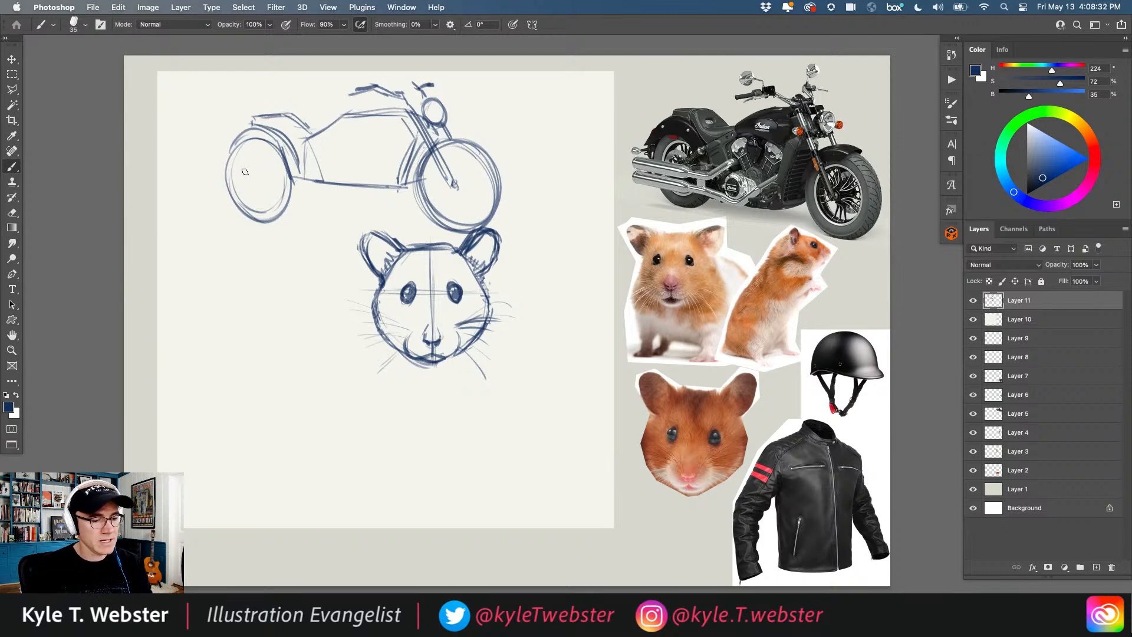
pyautogui.moveTo(274, 148)
pyautogui.mouseDown()
pyautogui.moveTo(254, 203)
pyautogui.moveTo(294, 195)
pyautogui.moveTo(290, 211)
pyautogui.moveTo(302, 204)
pyautogui.moveTo(257, 207)
pyautogui.moveTo(225, 167)
pyautogui.mouseUp()
pyautogui.moveTo(241, 206)
pyautogui.mouseDown()
pyautogui.moveTo(228, 158)
pyautogui.moveTo(281, 219)
pyautogui.moveTo(307, 190)
pyautogui.moveTo(248, 185)
pyautogui.mouseUp()
pyautogui.moveTo(453, 147)
pyautogui.mouseDown()
pyautogui.moveTo(472, 223)
pyautogui.moveTo(500, 180)
pyautogui.moveTo(475, 141)
pyautogui.mouseUp()
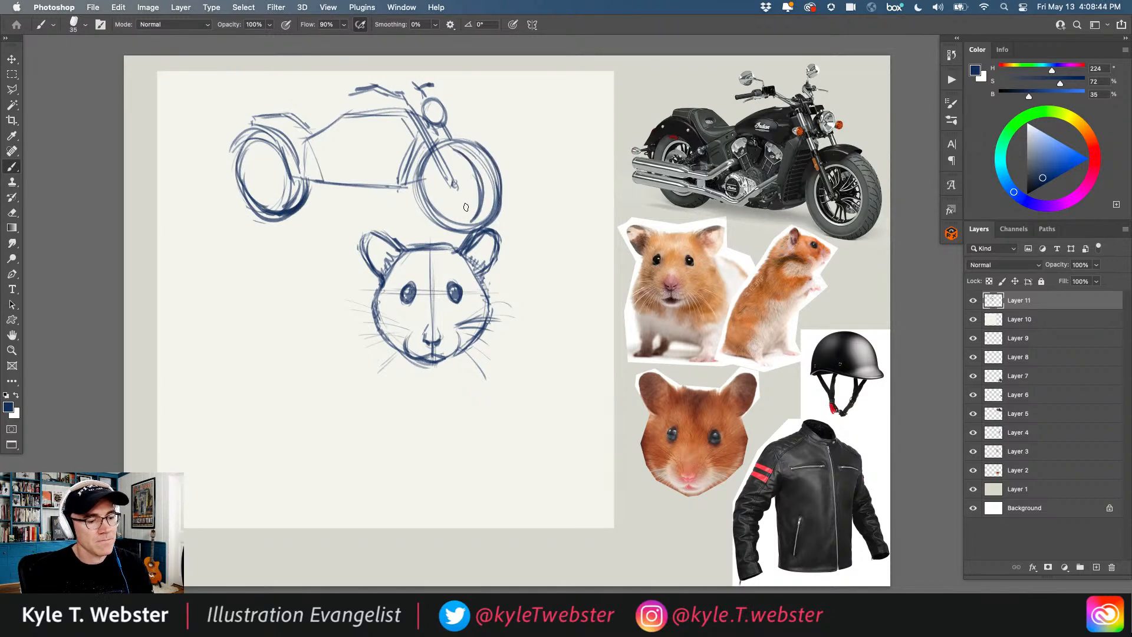
pyautogui.moveTo(447, 212); pyautogui.dragTo(475, 204)
pyautogui.moveTo(434, 174)
pyautogui.mouseDown()
pyautogui.moveTo(455, 157)
pyautogui.moveTo(440, 168)
pyautogui.moveTo(428, 158)
pyautogui.moveTo(420, 191)
pyautogui.moveTo(465, 226)
pyautogui.moveTo(500, 203)
pyautogui.mouseUp()
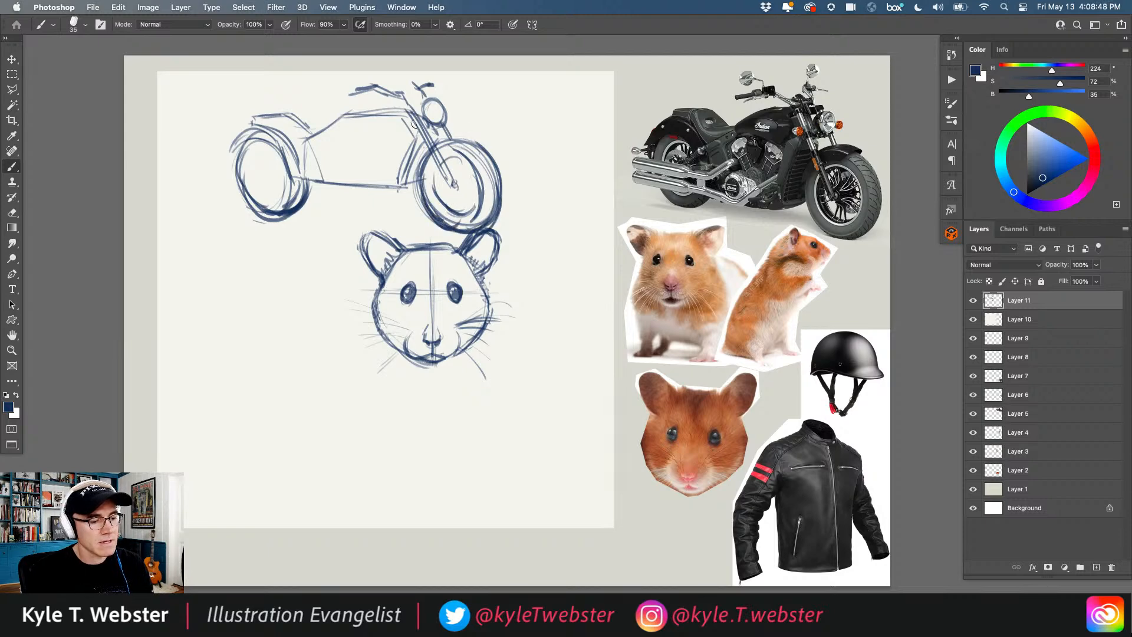
# Step: Sketch the large motorcycle's lower frame, exhaust pipes running across the rear wheel and round engine cover
pyautogui.moveTo(422, 131)
pyautogui.mouseDown()
pyautogui.moveTo(417, 195)
pyautogui.moveTo(348, 192)
pyautogui.moveTo(393, 198)
pyautogui.moveTo(295, 192)
pyautogui.moveTo(348, 180)
pyautogui.moveTo(342, 169)
pyautogui.moveTo(336, 187)
pyautogui.moveTo(353, 180)
pyautogui.moveTo(265, 168)
pyautogui.mouseUp()
pyautogui.moveTo(327, 184)
pyautogui.mouseDown()
pyautogui.moveTo(270, 175)
pyautogui.moveTo(292, 184)
pyautogui.moveTo(224, 153)
pyautogui.moveTo(264, 182)
pyautogui.moveTo(233, 180)
pyautogui.mouseUp()
pyautogui.moveTo(231, 179)
pyautogui.mouseDown()
pyautogui.moveTo(283, 171)
pyautogui.moveTo(245, 167)
pyautogui.moveTo(345, 125)
pyautogui.moveTo(327, 160)
pyautogui.moveTo(334, 154)
pyautogui.moveTo(329, 165)
pyautogui.moveTo(352, 176)
pyautogui.moveTo(319, 189)
pyautogui.moveTo(354, 172)
pyautogui.moveTo(357, 196)
pyautogui.mouseUp()
pyautogui.moveTo(349, 168); pyautogui.dragTo(363, 187)
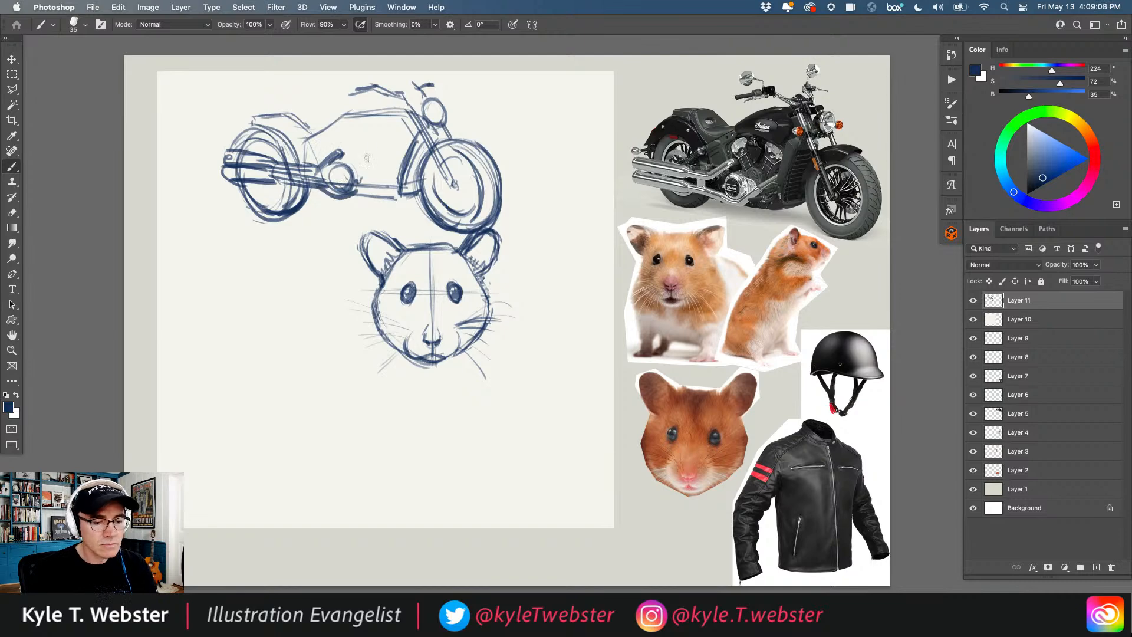
# Step: Darken the large motorcycle's front frame tubes and tank contour, and sketch the engine cylinders inside the frame
pyautogui.moveTo(417, 124); pyautogui.dragTo(385, 190)
pyautogui.moveTo(411, 142)
pyautogui.mouseDown()
pyautogui.moveTo(389, 189)
pyautogui.moveTo(376, 180)
pyautogui.moveTo(392, 195)
pyautogui.moveTo(349, 196)
pyautogui.mouseUp()
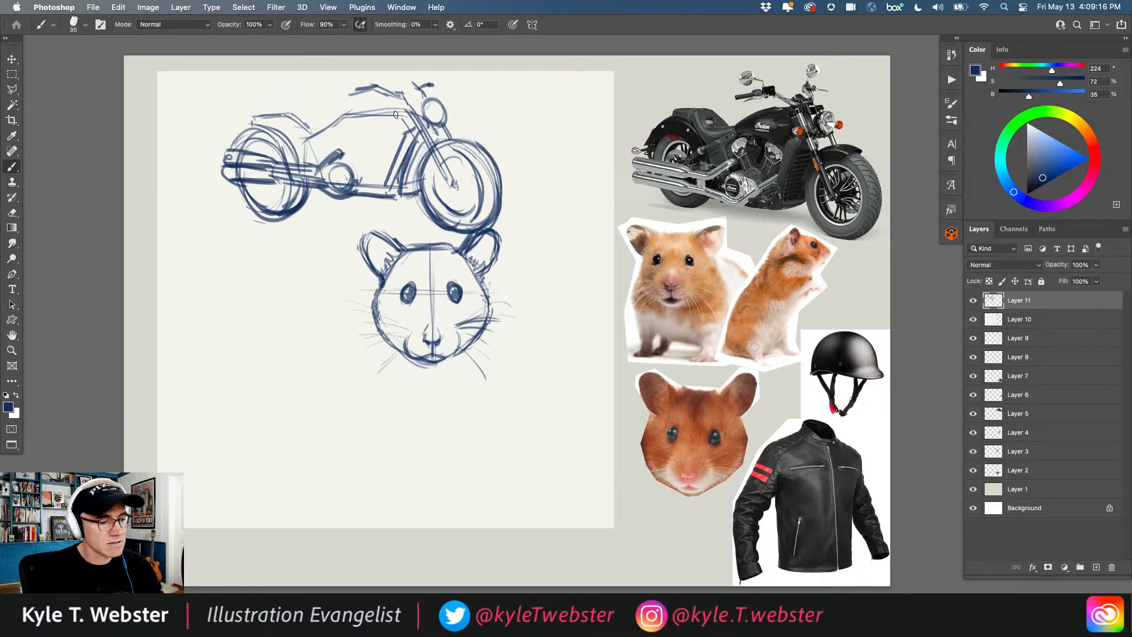
pyautogui.moveTo(411, 112)
pyautogui.mouseDown()
pyautogui.moveTo(348, 118)
pyautogui.moveTo(318, 143)
pyautogui.moveTo(395, 148)
pyautogui.mouseUp()
pyautogui.moveTo(365, 143)
pyautogui.mouseDown()
pyautogui.moveTo(380, 163)
pyautogui.moveTo(390, 154)
pyautogui.moveTo(378, 149)
pyautogui.moveTo(356, 190)
pyautogui.mouseUp()
pyautogui.moveTo(349, 154)
pyautogui.mouseDown()
pyautogui.moveTo(253, 122)
pyautogui.moveTo(295, 148)
pyautogui.mouseUp()
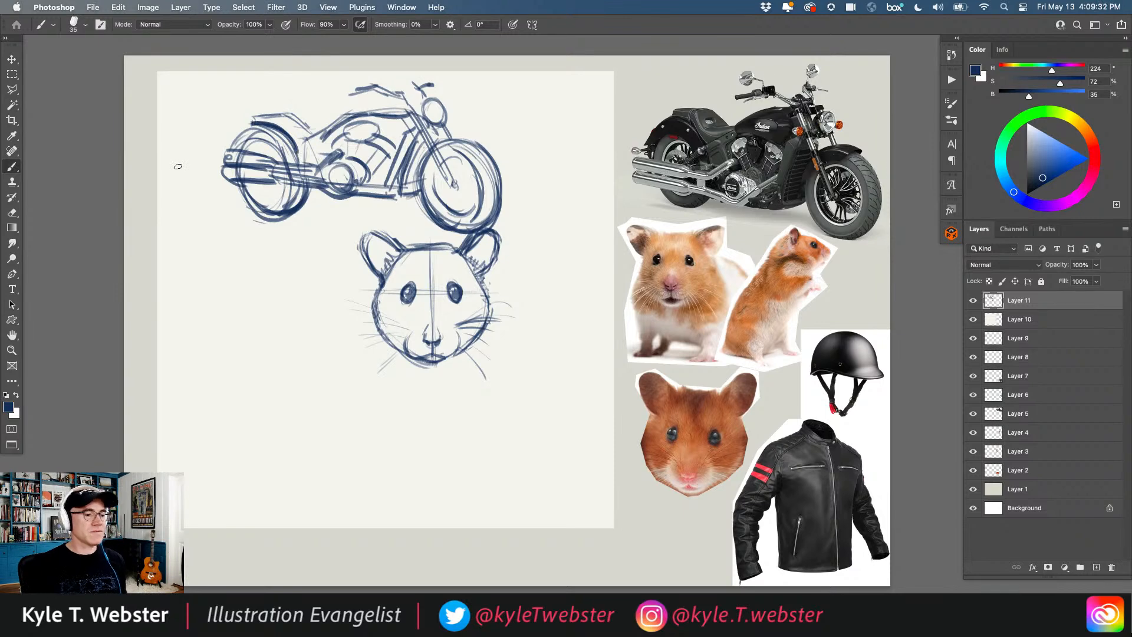
pyautogui.moveTo(411, 104); pyautogui.dragTo(419, 113)
# Step: Sketch a small simplified motorcycle below the hamster's head, with two thick wheels, fork, tank, seat, exhaust and engine
pyautogui.moveTo(432, 449)
pyautogui.mouseDown()
pyautogui.moveTo(462, 447)
pyautogui.moveTo(435, 479)
pyautogui.moveTo(417, 479)
pyautogui.moveTo(410, 447)
pyautogui.moveTo(455, 439)
pyautogui.moveTo(437, 451)
pyautogui.moveTo(409, 403)
pyautogui.moveTo(392, 398)
pyautogui.moveTo(432, 419)
pyautogui.moveTo(432, 410)
pyautogui.moveTo(396, 458)
pyautogui.moveTo(353, 453)
pyautogui.mouseUp()
pyautogui.moveTo(406, 419)
pyautogui.mouseDown()
pyautogui.moveTo(373, 430)
pyautogui.moveTo(355, 456)
pyautogui.moveTo(340, 439)
pyautogui.moveTo(355, 437)
pyautogui.moveTo(344, 426)
pyautogui.moveTo(316, 425)
pyautogui.moveTo(373, 433)
pyautogui.moveTo(325, 424)
pyautogui.mouseUp()
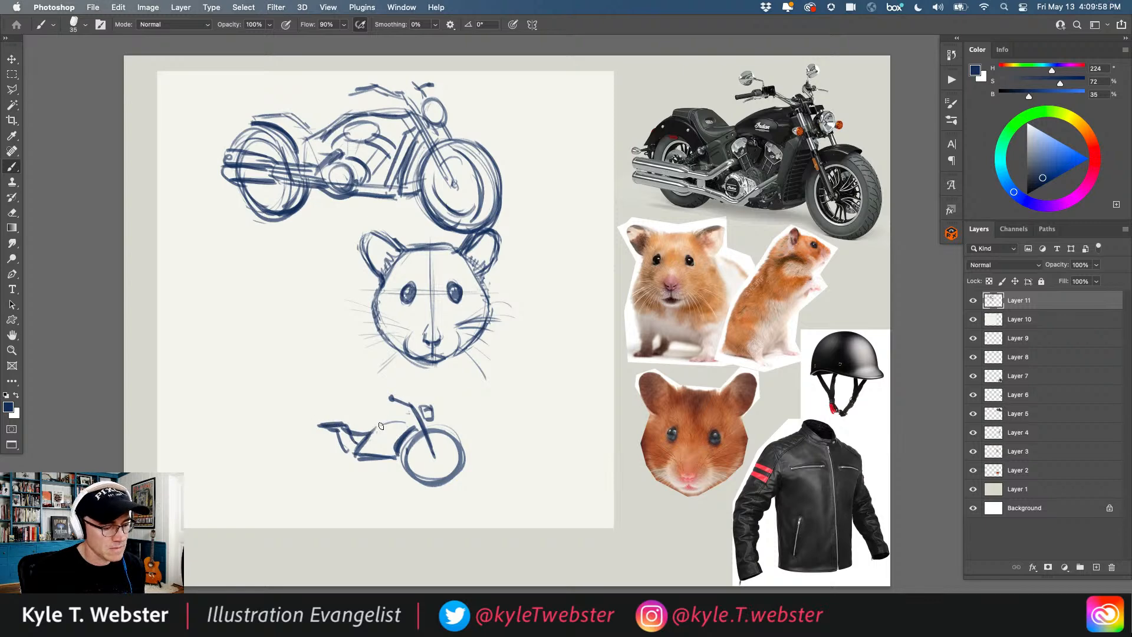
pyautogui.moveTo(412, 424)
pyautogui.mouseDown()
pyautogui.moveTo(381, 427)
pyautogui.moveTo(350, 459)
pyautogui.moveTo(311, 457)
pyautogui.moveTo(318, 437)
pyautogui.moveTo(330, 472)
pyautogui.moveTo(290, 460)
pyautogui.moveTo(295, 449)
pyautogui.mouseUp()
pyautogui.moveTo(428, 447)
pyautogui.mouseDown()
pyautogui.moveTo(416, 474)
pyautogui.moveTo(408, 460)
pyautogui.moveTo(442, 438)
pyautogui.moveTo(423, 441)
pyautogui.moveTo(439, 437)
pyautogui.moveTo(444, 472)
pyautogui.mouseUp()
pyautogui.moveTo(304, 461)
pyautogui.mouseDown()
pyautogui.moveTo(318, 478)
pyautogui.moveTo(295, 448)
pyautogui.moveTo(324, 465)
pyautogui.mouseUp()
pyautogui.moveTo(327, 423)
pyautogui.mouseDown()
pyautogui.moveTo(291, 436)
pyautogui.moveTo(309, 426)
pyautogui.moveTo(336, 452)
pyautogui.moveTo(283, 459)
pyautogui.moveTo(322, 459)
pyautogui.moveTo(347, 443)
pyautogui.moveTo(335, 460)
pyautogui.moveTo(383, 463)
pyautogui.mouseUp()
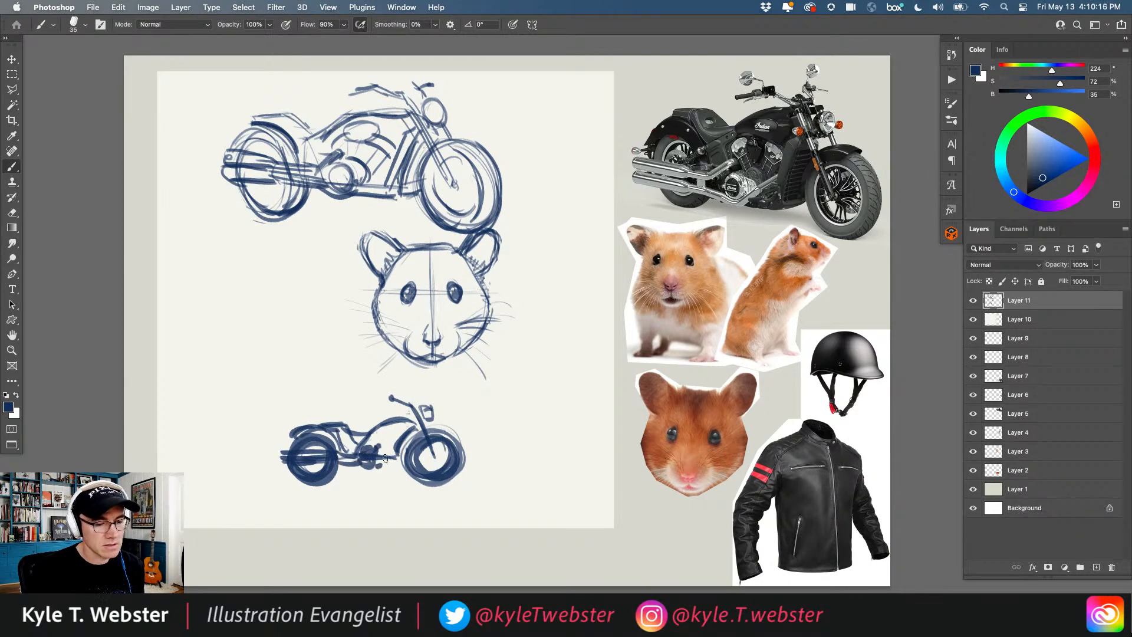
# Step: Draw a ground line under the small motorcycle and reinforce its front wheel, fork and handlebar
pyautogui.moveTo(488, 482); pyautogui.dragTo(249, 484)
pyautogui.moveTo(424, 445); pyautogui.dragTo(435, 454)
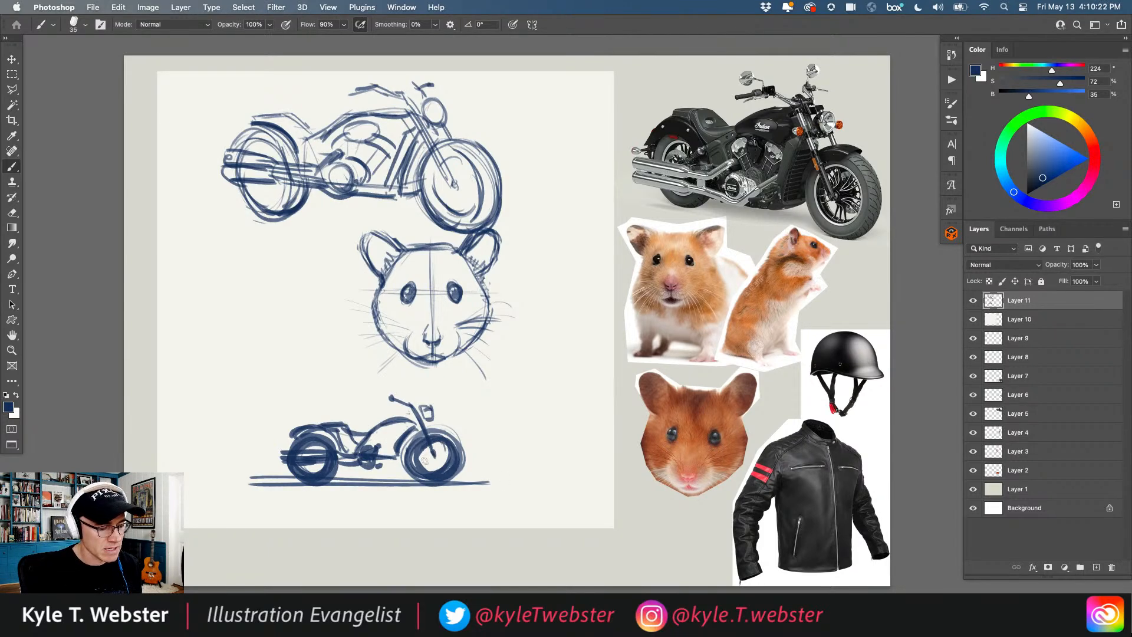
pyautogui.moveTo(429, 442); pyautogui.dragTo(390, 397)
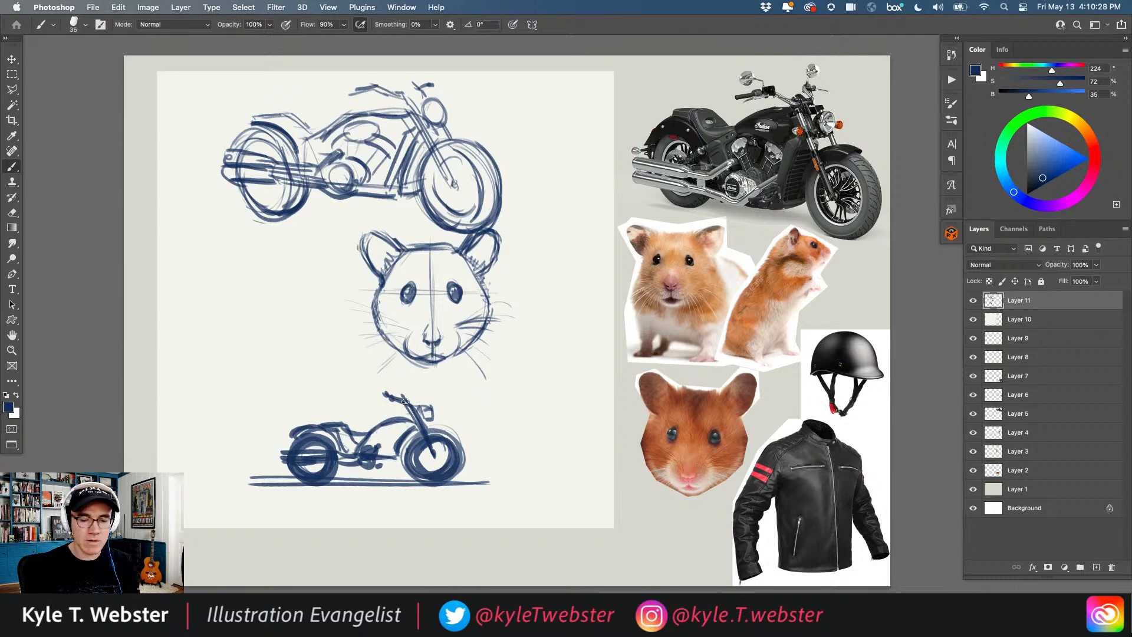
# Step: Hide Layer 11 and sketch the first curves of a round head on a new layer in the upper part of the drawing area
pyautogui.click(973, 301)
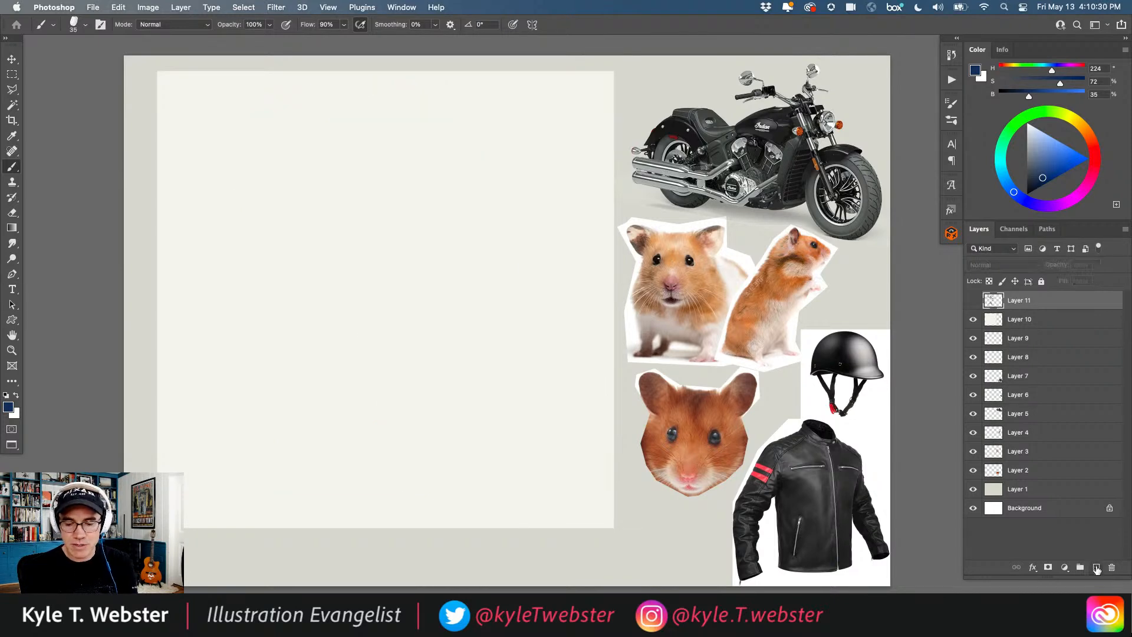
pyautogui.click(1096, 567)
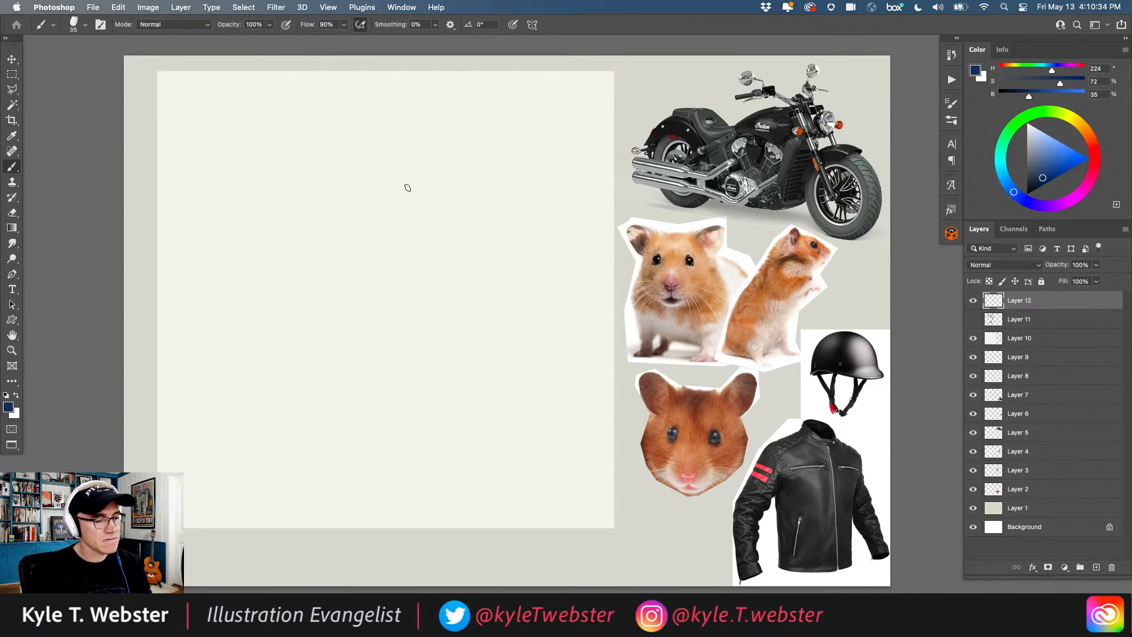
pyautogui.moveTo(415, 186)
pyautogui.mouseDown()
pyautogui.moveTo(374, 158)
pyautogui.moveTo(320, 183)
pyautogui.mouseUp()
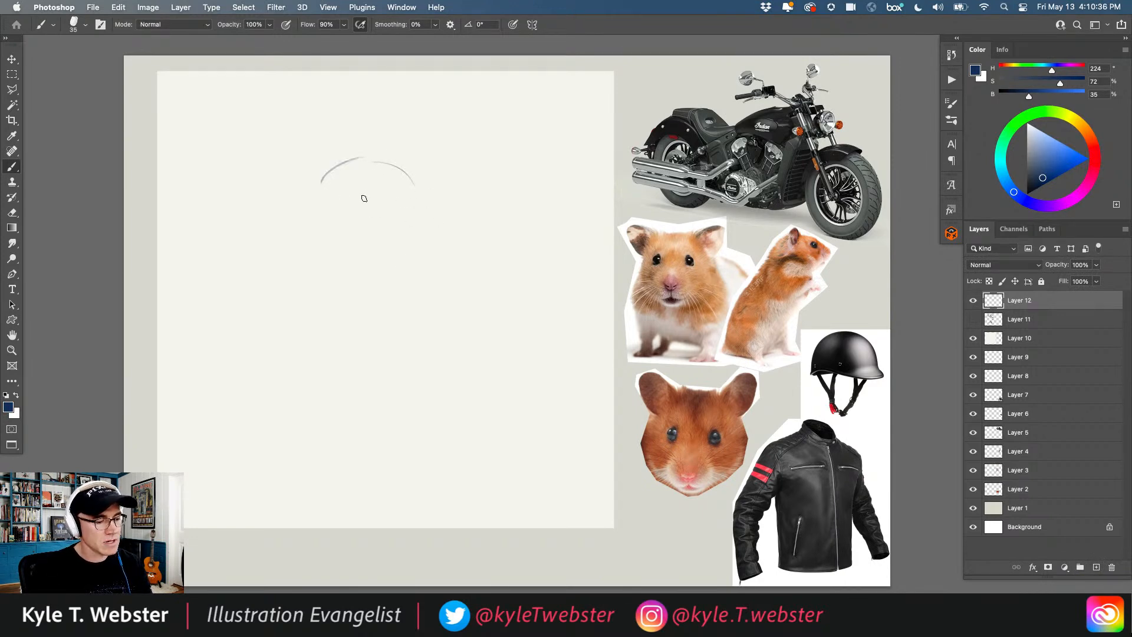
pyautogui.moveTo(404, 194); pyautogui.dragTo(392, 226)
pyautogui.moveTo(407, 208); pyautogui.dragTo(382, 238)
pyautogui.moveTo(322, 204)
pyautogui.mouseDown()
pyautogui.moveTo(346, 235)
pyautogui.moveTo(377, 239)
pyautogui.mouseUp()
pyautogui.moveTo(386, 237); pyautogui.dragTo(405, 215)
# Step: Build up the round head outline with heavier side and lower curves, and add horizontal and vertical facial guidelines
pyautogui.moveTo(383, 242)
pyautogui.mouseDown()
pyautogui.moveTo(409, 191)
pyautogui.moveTo(369, 158)
pyautogui.moveTo(349, 161)
pyautogui.mouseUp()
pyautogui.moveTo(333, 188)
pyautogui.mouseDown()
pyautogui.moveTo(350, 165)
pyautogui.moveTo(324, 220)
pyautogui.moveTo(325, 207)
pyautogui.mouseUp()
pyautogui.moveTo(324, 215); pyautogui.dragTo(366, 243)
pyautogui.moveTo(409, 212); pyautogui.dragTo(388, 240)
pyautogui.moveTo(409, 214)
pyautogui.mouseDown()
pyautogui.moveTo(383, 242)
pyautogui.moveTo(340, 212)
pyautogui.moveTo(389, 213)
pyautogui.moveTo(402, 235)
pyautogui.moveTo(386, 161)
pyautogui.moveTo(326, 220)
pyautogui.moveTo(339, 233)
pyautogui.mouseUp()
pyautogui.moveTo(327, 203); pyautogui.dragTo(348, 239)
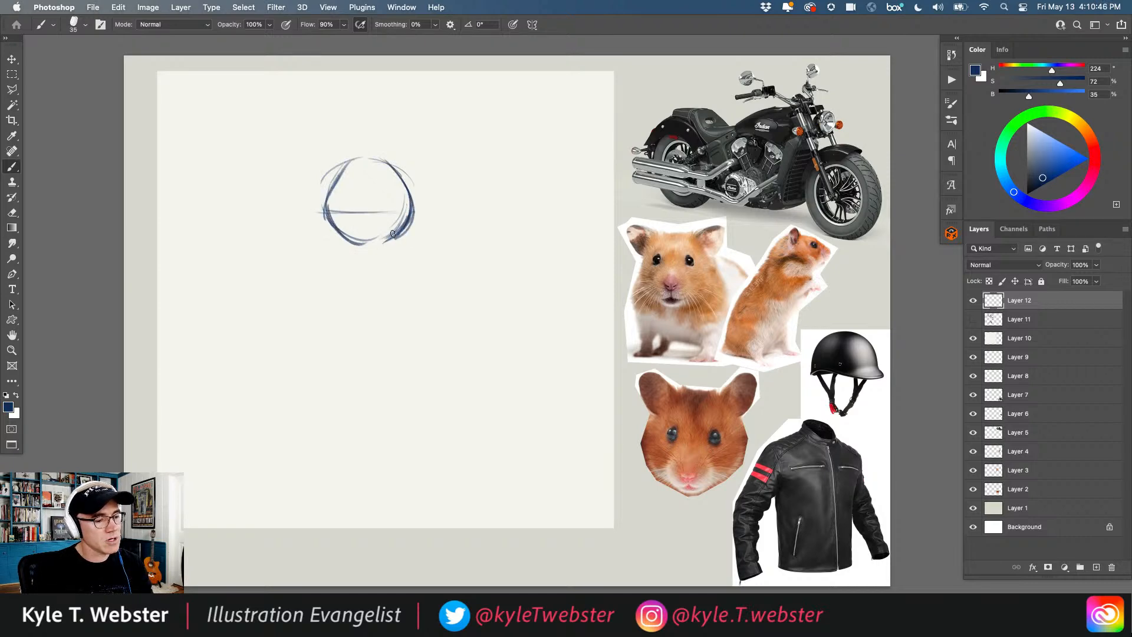
pyautogui.moveTo(407, 213)
pyautogui.mouseDown()
pyautogui.moveTo(388, 233)
pyautogui.moveTo(332, 215)
pyautogui.moveTo(362, 232)
pyautogui.moveTo(399, 224)
pyautogui.moveTo(370, 244)
pyautogui.mouseUp()
pyautogui.moveTo(387, 165)
pyautogui.mouseDown()
pyautogui.moveTo(331, 163)
pyautogui.moveTo(336, 185)
pyautogui.mouseUp()
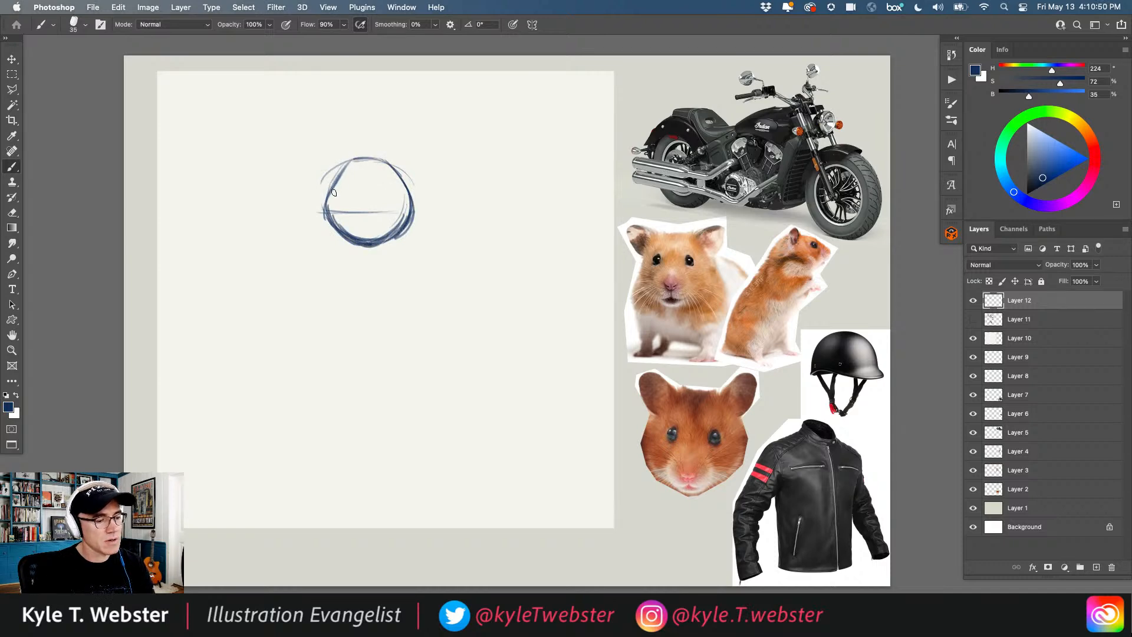
pyautogui.moveTo(366, 143); pyautogui.dragTo(368, 254)
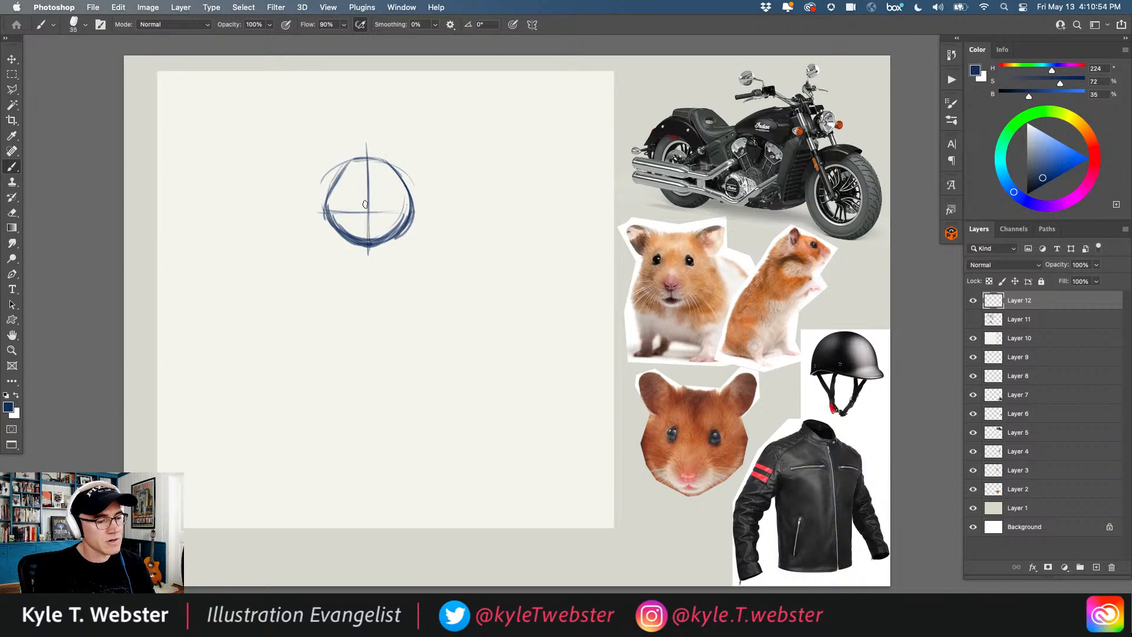
# Step: Draw two oval eyes and a small nose on the face, and mark the ear positions beside the top of the head
pyautogui.moveTo(380, 183)
pyautogui.mouseDown()
pyautogui.moveTo(380, 206)
pyautogui.moveTo(355, 201)
pyautogui.moveTo(382, 187)
pyautogui.moveTo(385, 203)
pyautogui.moveTo(349, 200)
pyautogui.moveTo(353, 188)
pyautogui.moveTo(346, 198)
pyautogui.moveTo(385, 177)
pyautogui.mouseUp()
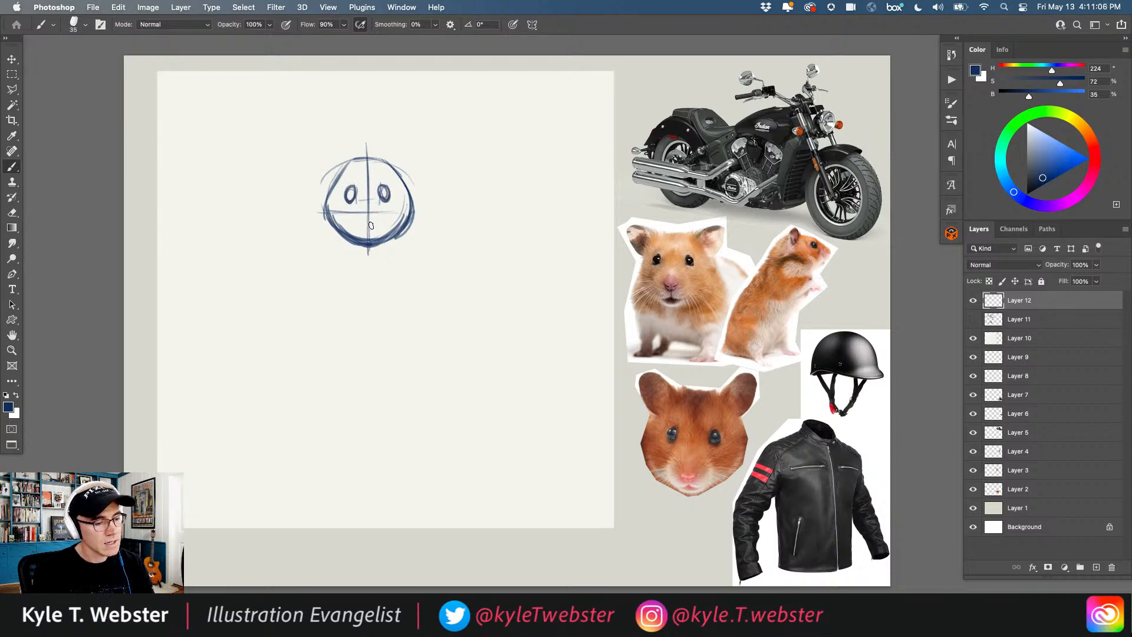
pyautogui.moveTo(367, 224); pyautogui.dragTo(372, 226)
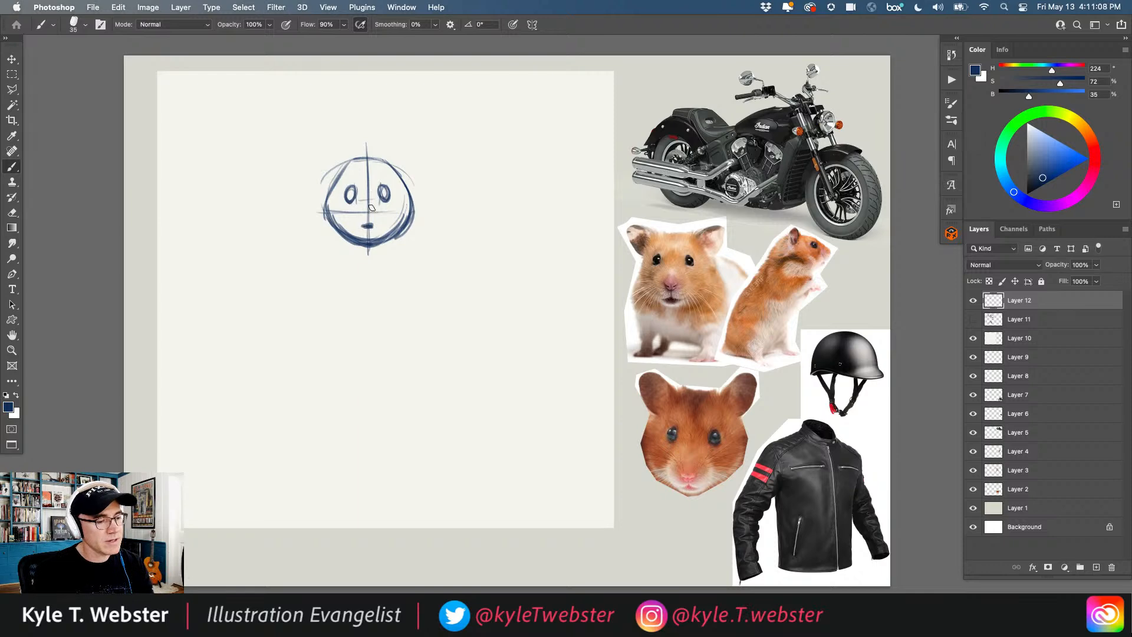
pyautogui.moveTo(339, 156)
pyautogui.mouseDown()
pyautogui.moveTo(332, 145)
pyautogui.moveTo(332, 181)
pyautogui.moveTo(402, 149)
pyautogui.moveTo(406, 178)
pyautogui.mouseUp()
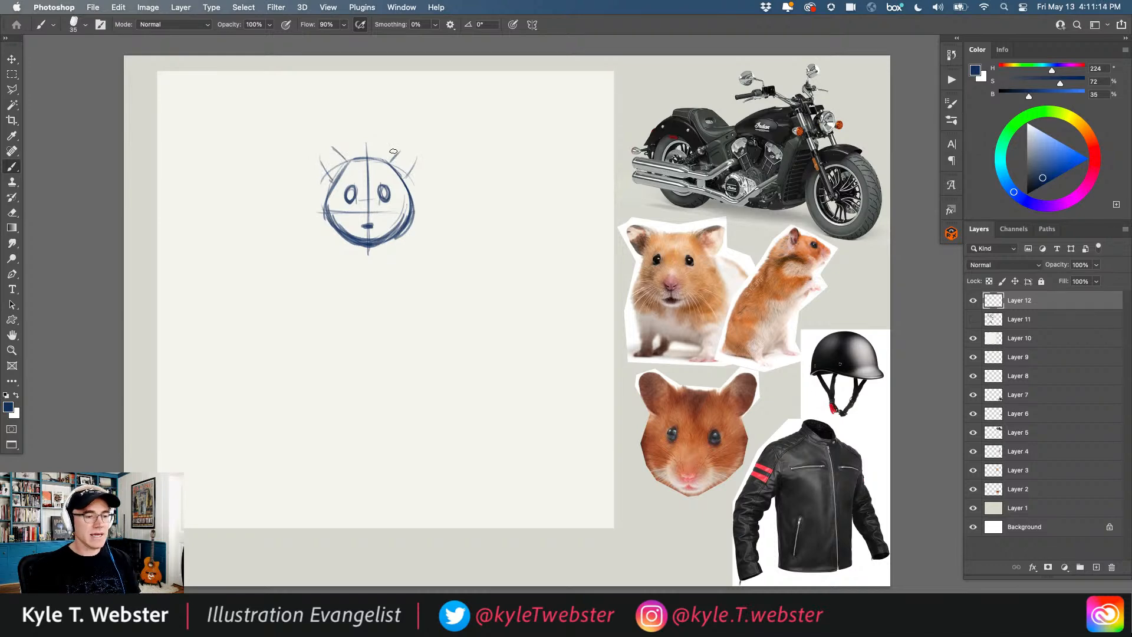
# Step: Sketch a rounded helmet with a curved brim on top of the hamster's head, with straps running down both sides
pyautogui.moveTo(381, 164)
pyautogui.mouseDown()
pyautogui.moveTo(350, 160)
pyautogui.moveTo(391, 160)
pyautogui.moveTo(342, 161)
pyautogui.moveTo(396, 167)
pyautogui.moveTo(387, 144)
pyautogui.moveTo(364, 136)
pyautogui.moveTo(349, 147)
pyautogui.moveTo(365, 135)
pyautogui.moveTo(343, 171)
pyautogui.mouseUp()
pyautogui.moveTo(381, 143); pyautogui.dragTo(406, 204)
pyautogui.moveTo(345, 169); pyautogui.dragTo(330, 194)
pyautogui.moveTo(391, 159); pyautogui.dragTo(407, 204)
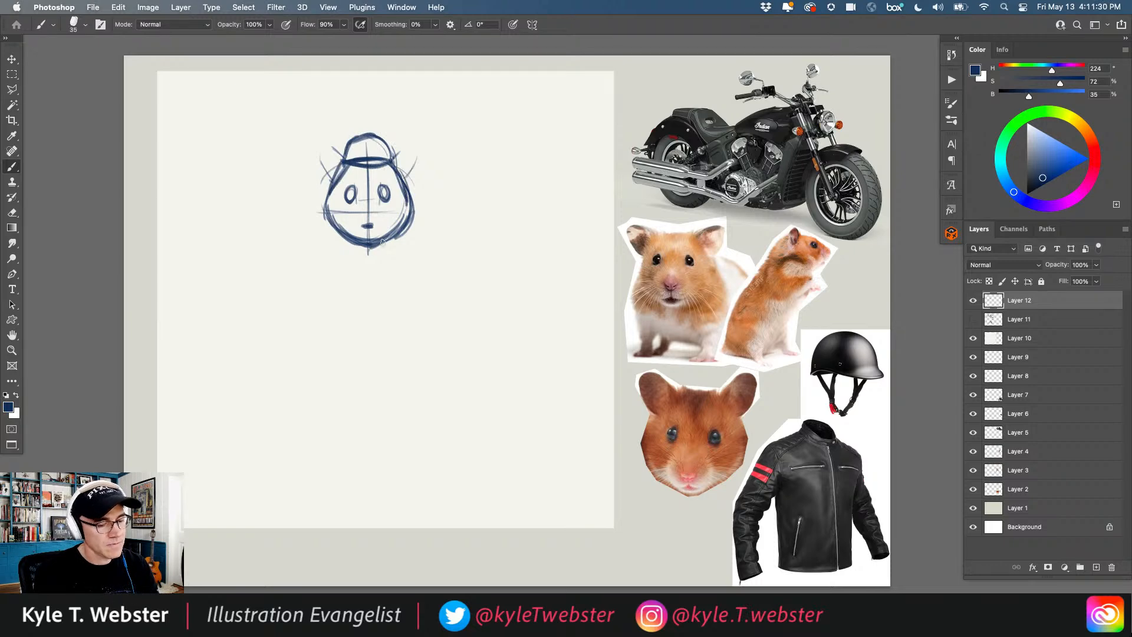
# Step: Draw the hamster's chin strokes, the ears sticking out on both sides of the helmet and the muzzle under its nose
pyautogui.moveTo(350, 242)
pyautogui.mouseDown()
pyautogui.moveTo(361, 250)
pyautogui.moveTo(386, 238)
pyautogui.mouseUp()
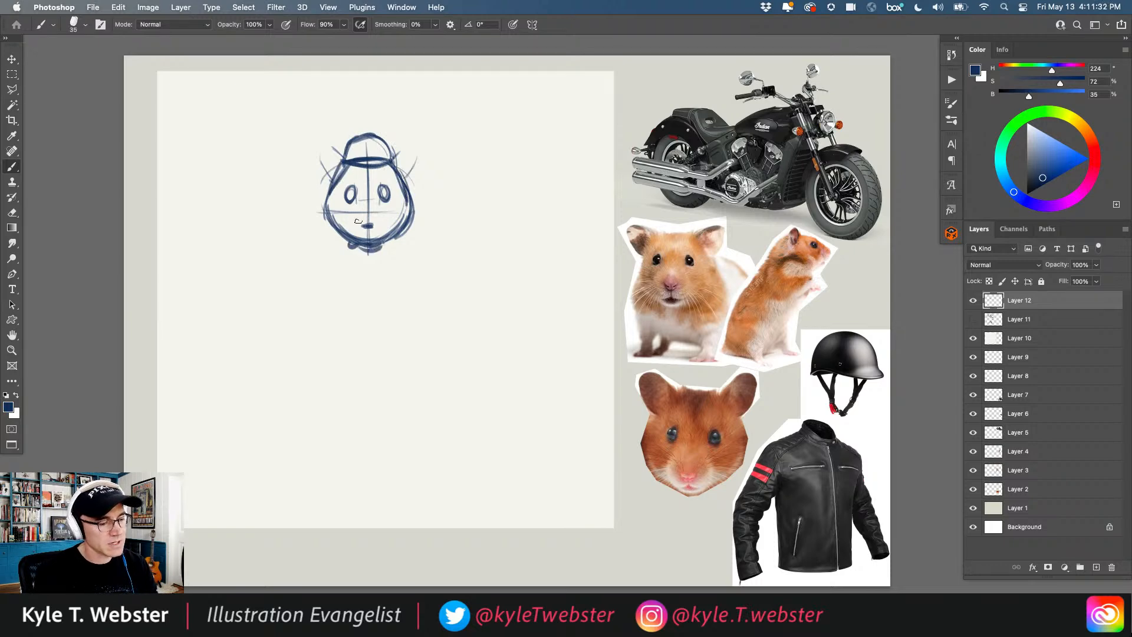
pyautogui.moveTo(343, 162)
pyautogui.mouseDown()
pyautogui.moveTo(321, 154)
pyautogui.moveTo(342, 176)
pyautogui.moveTo(419, 154)
pyautogui.moveTo(408, 180)
pyautogui.moveTo(403, 168)
pyautogui.moveTo(322, 151)
pyautogui.moveTo(337, 158)
pyautogui.mouseUp()
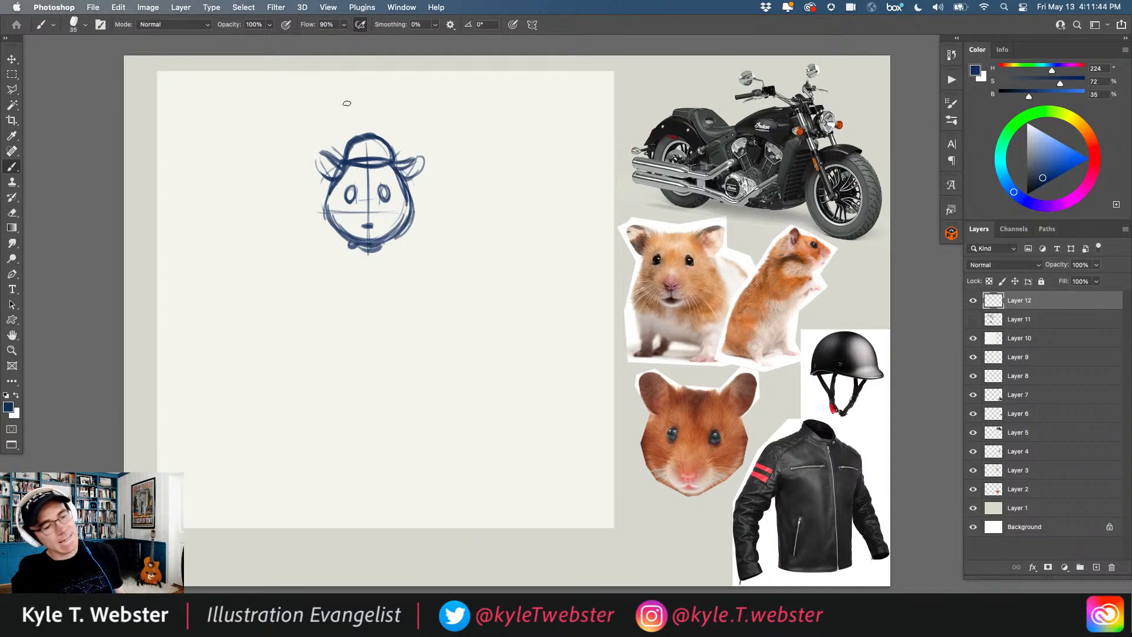
pyautogui.moveTo(363, 227)
pyautogui.mouseDown()
pyautogui.moveTo(382, 243)
pyautogui.moveTo(353, 243)
pyautogui.mouseUp()
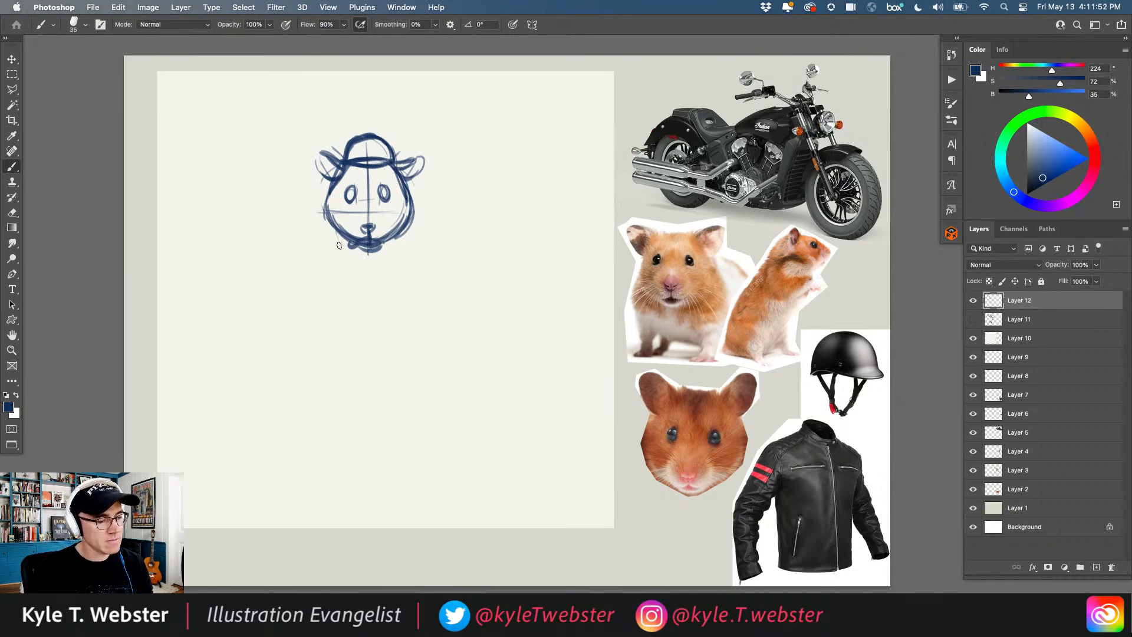
# Step: Firm up both of the hamster's cheeks and draw a slanted shoulder line below the head
pyautogui.moveTo(331, 198); pyautogui.dragTo(332, 228)
pyautogui.moveTo(407, 188); pyautogui.dragTo(410, 222)
pyautogui.moveTo(340, 234); pyautogui.dragTo(323, 271)
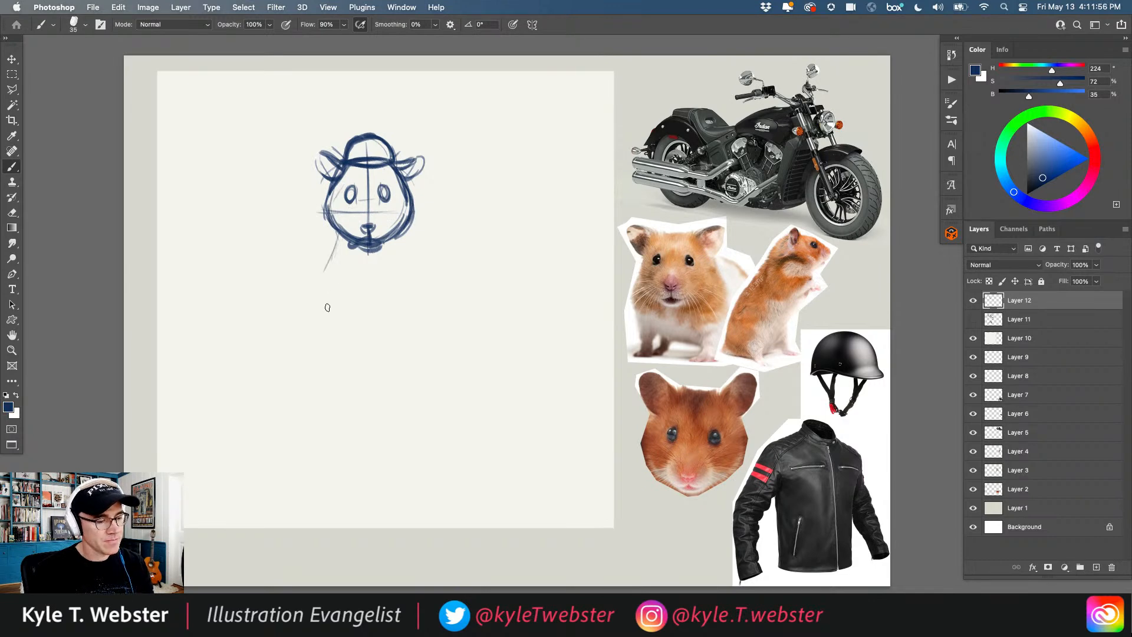
pyautogui.moveTo(394, 273); pyautogui.dragTo(456, 298)
pyautogui.moveTo(437, 287); pyautogui.dragTo(421, 299)
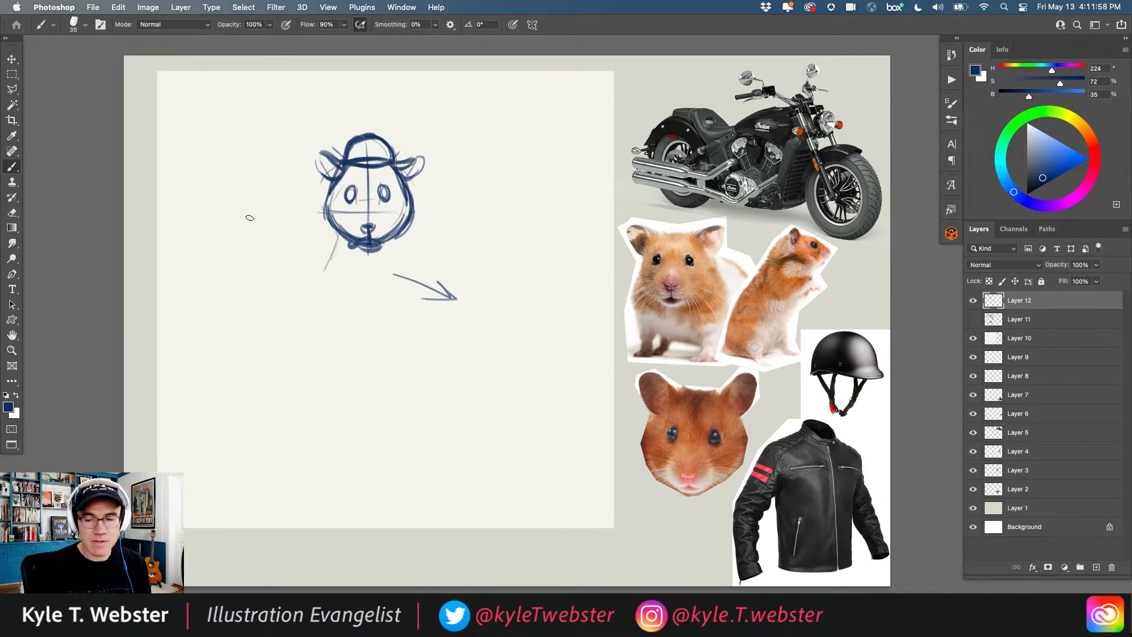
pyautogui.press('super+z')
pyautogui.press('super+z')
pyautogui.moveTo(791, 231); pyautogui.dragTo(806, 347)
pyautogui.moveTo(832, 308); pyautogui.dragTo(793, 230)
pyautogui.press('super+z')
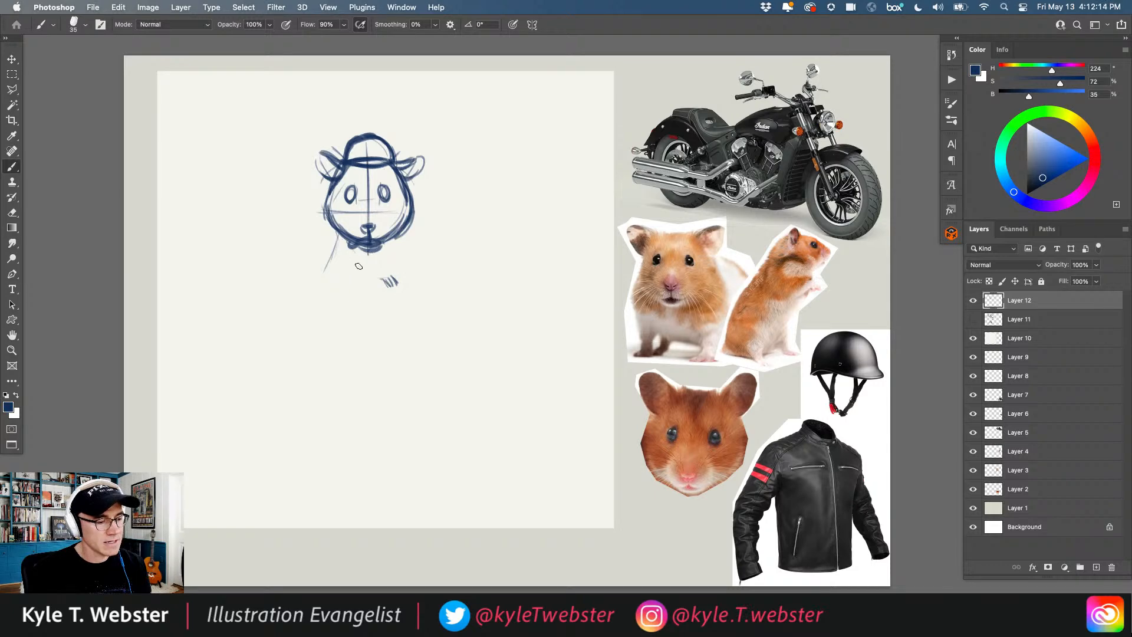
# Step: Sketch the hamster's near arm bent forward to a small paw, with sleeve stripes, a cuff and jacket front lines
pyautogui.moveTo(383, 286)
pyautogui.mouseDown()
pyautogui.moveTo(360, 300)
pyautogui.moveTo(348, 253)
pyautogui.mouseUp()
pyautogui.moveTo(341, 300); pyautogui.dragTo(361, 294)
pyautogui.moveTo(349, 249); pyautogui.dragTo(372, 278)
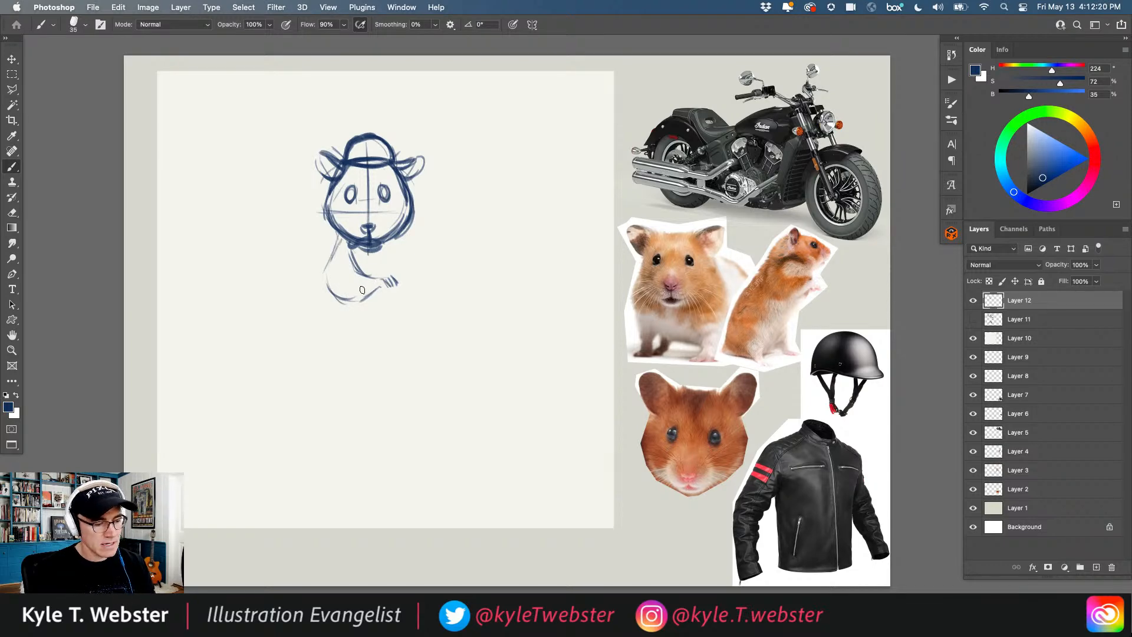
pyautogui.moveTo(370, 280); pyautogui.dragTo(366, 293)
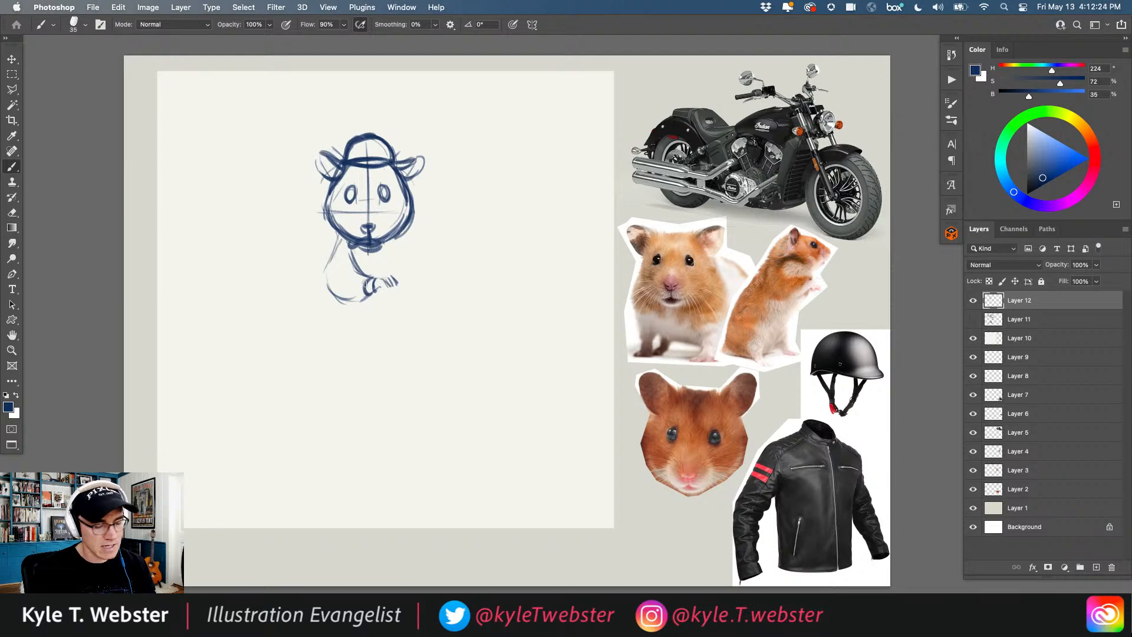
pyautogui.moveTo(344, 258)
pyautogui.mouseDown()
pyautogui.moveTo(342, 296)
pyautogui.moveTo(339, 271)
pyautogui.moveTo(362, 286)
pyautogui.moveTo(340, 253)
pyautogui.moveTo(349, 285)
pyautogui.moveTo(339, 276)
pyautogui.moveTo(355, 288)
pyautogui.moveTo(326, 274)
pyautogui.moveTo(331, 286)
pyautogui.moveTo(390, 269)
pyautogui.mouseUp()
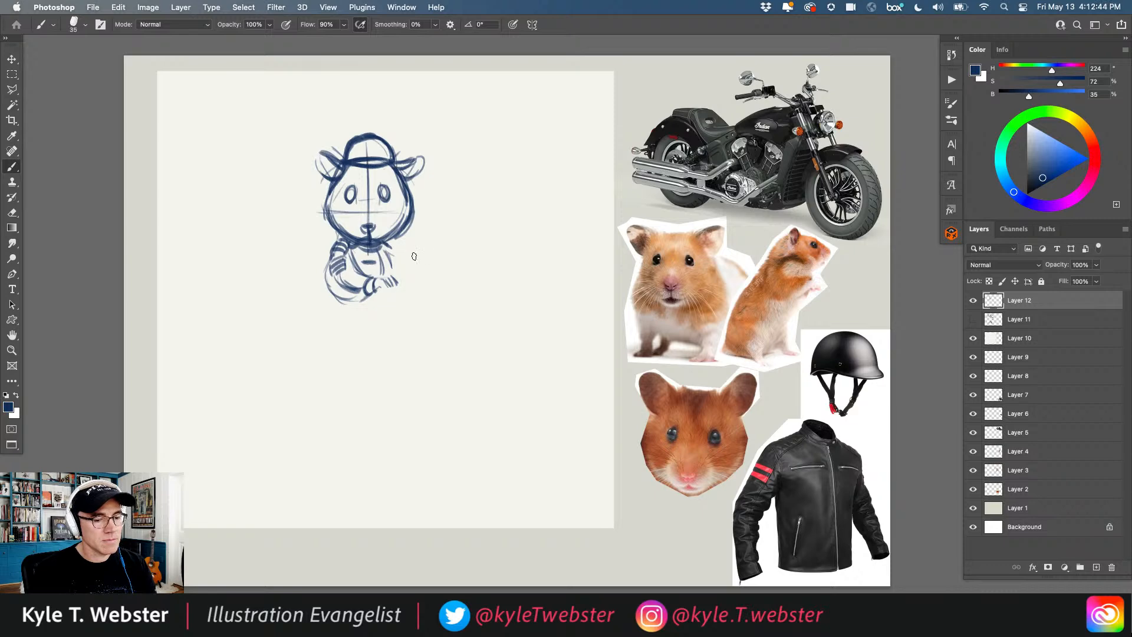
# Step: Add the far arm's outstretched paw, and outline the jacket's back, front and curved lower hem
pyautogui.moveTo(425, 259)
pyautogui.mouseDown()
pyautogui.moveTo(440, 269)
pyautogui.moveTo(415, 259)
pyautogui.mouseUp()
pyautogui.moveTo(326, 274); pyautogui.dragTo(316, 319)
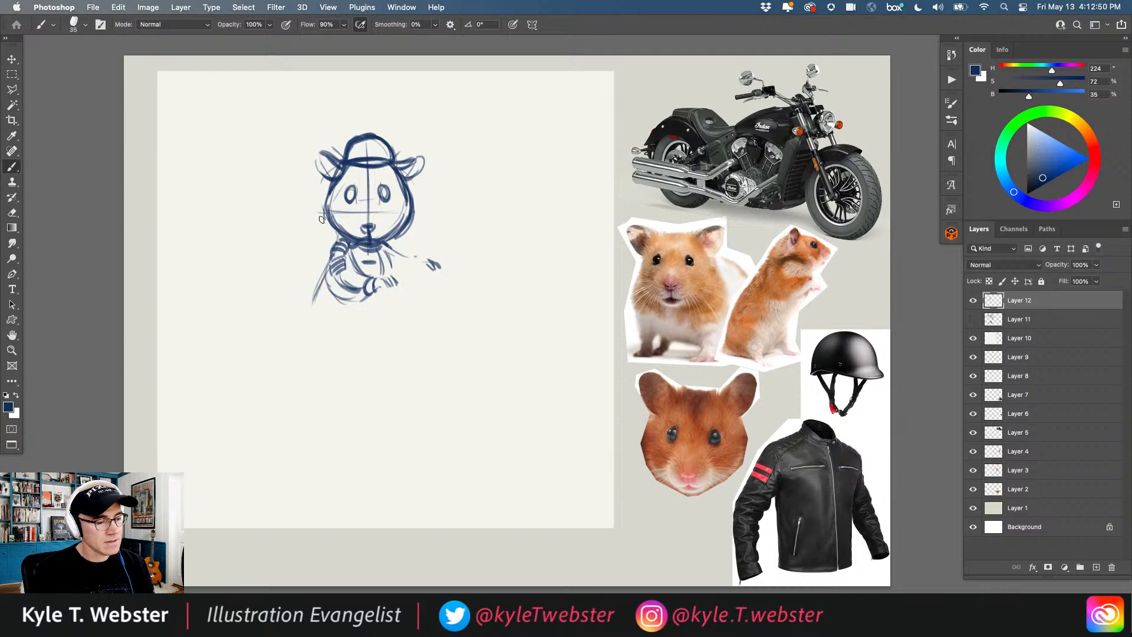
pyautogui.moveTo(398, 284); pyautogui.dragTo(395, 316)
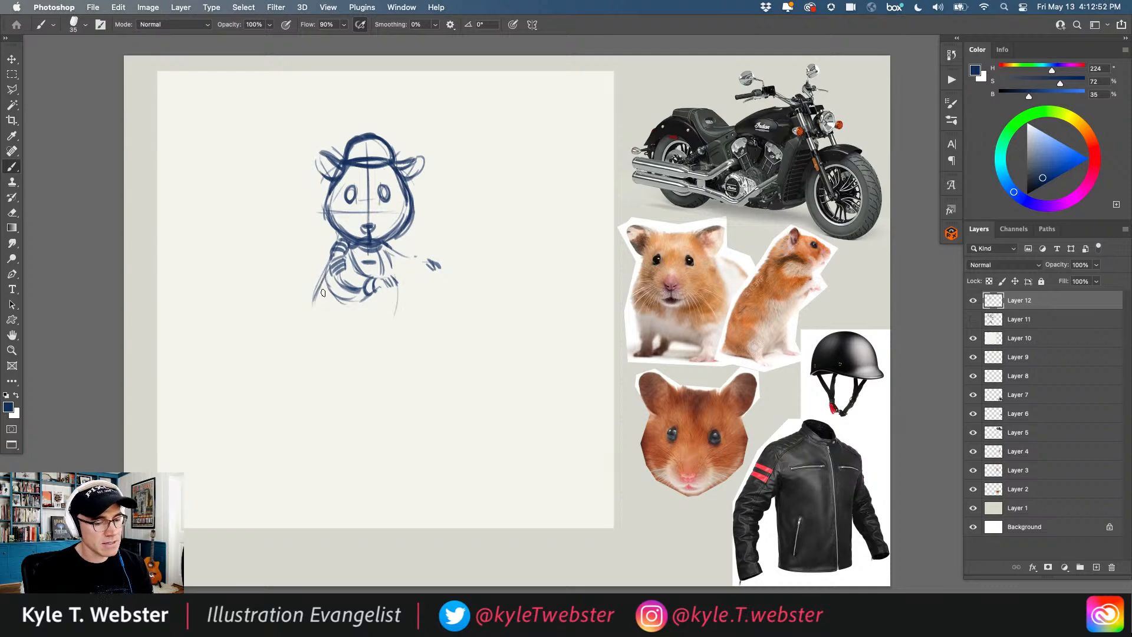
pyautogui.moveTo(322, 287)
pyautogui.mouseDown()
pyautogui.moveTo(317, 315)
pyautogui.moveTo(339, 292)
pyautogui.moveTo(324, 324)
pyautogui.moveTo(316, 317)
pyautogui.moveTo(379, 312)
pyautogui.moveTo(365, 325)
pyautogui.moveTo(382, 314)
pyautogui.moveTo(327, 285)
pyautogui.moveTo(377, 304)
pyautogui.moveTo(371, 320)
pyautogui.moveTo(382, 315)
pyautogui.moveTo(362, 326)
pyautogui.moveTo(333, 317)
pyautogui.moveTo(335, 232)
pyautogui.moveTo(356, 291)
pyautogui.moveTo(345, 319)
pyautogui.moveTo(365, 293)
pyautogui.moveTo(334, 297)
pyautogui.moveTo(362, 282)
pyautogui.moveTo(356, 311)
pyautogui.moveTo(379, 280)
pyautogui.moveTo(336, 313)
pyautogui.moveTo(397, 298)
pyautogui.mouseUp()
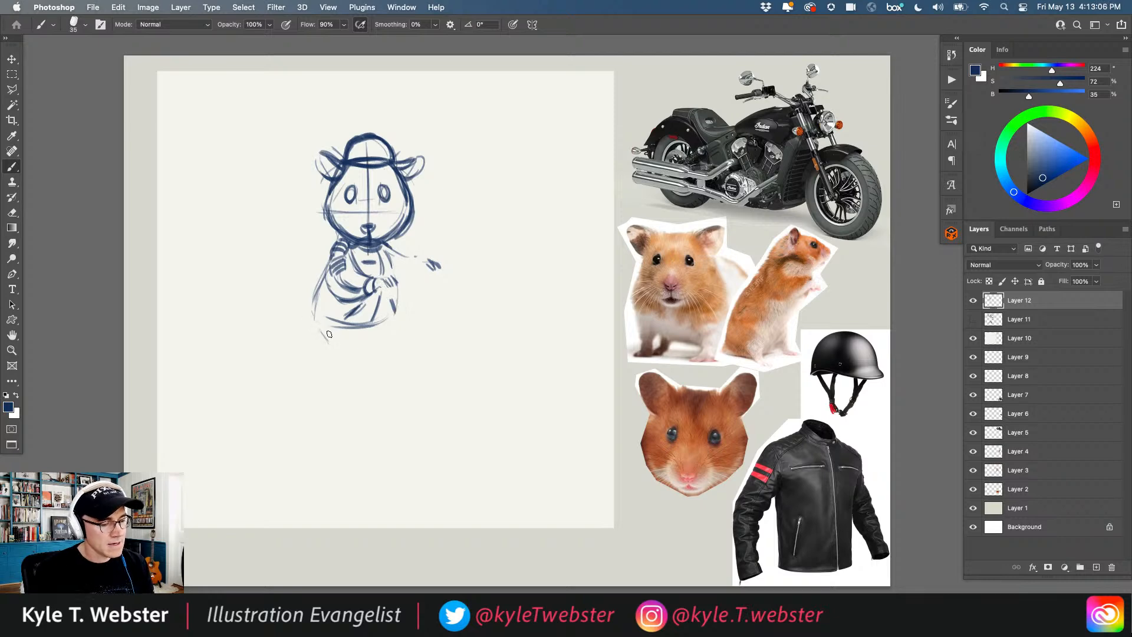
# Step: Sketch the hamster's bent leg and foot, and draw the motorcycle's tank line and slanted front fork in front of it
pyautogui.moveTo(344, 327)
pyautogui.mouseDown()
pyautogui.moveTo(364, 353)
pyautogui.moveTo(348, 354)
pyautogui.moveTo(352, 385)
pyautogui.moveTo(367, 353)
pyautogui.moveTo(354, 361)
pyautogui.moveTo(319, 318)
pyautogui.moveTo(353, 314)
pyautogui.moveTo(367, 332)
pyautogui.moveTo(444, 304)
pyautogui.mouseUp()
pyautogui.moveTo(378, 325); pyautogui.dragTo(464, 307)
pyautogui.moveTo(390, 283)
pyautogui.mouseDown()
pyautogui.moveTo(427, 267)
pyautogui.moveTo(374, 286)
pyautogui.moveTo(408, 278)
pyautogui.moveTo(431, 290)
pyautogui.moveTo(468, 380)
pyautogui.mouseUp()
pyautogui.moveTo(435, 298)
pyautogui.mouseDown()
pyautogui.moveTo(470, 382)
pyautogui.moveTo(468, 371)
pyautogui.mouseUp()
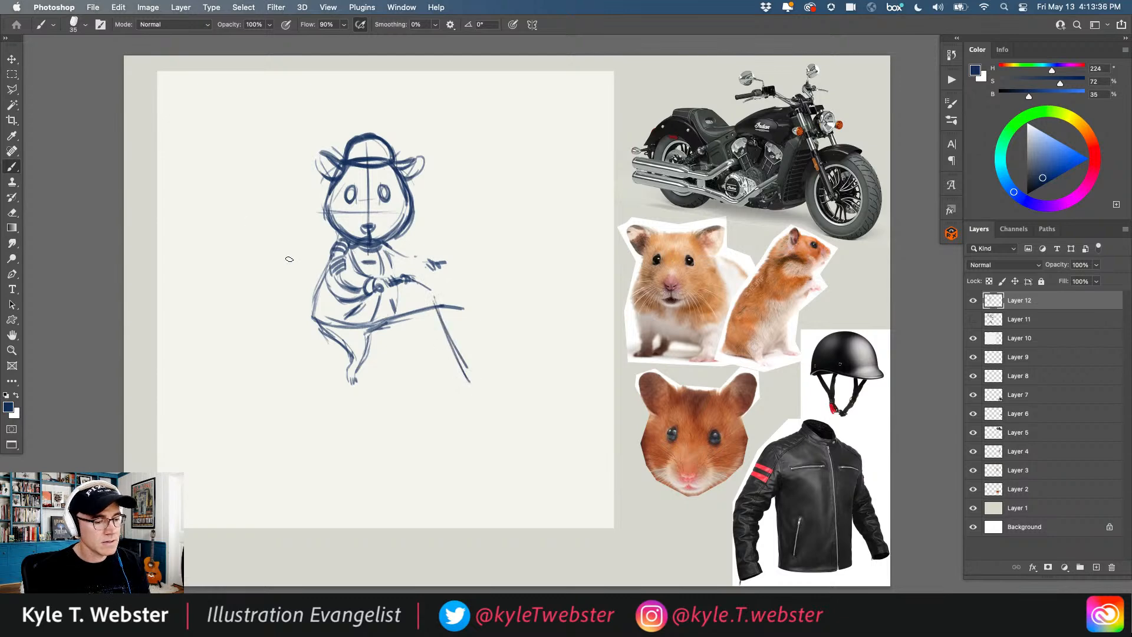
# Step: Lengthen and double the front fork lines, and add a round headlight and handlebars reaching the hamster's paws
pyautogui.moveTo(455, 310)
pyautogui.mouseDown()
pyautogui.moveTo(472, 337)
pyautogui.moveTo(472, 306)
pyautogui.moveTo(481, 311)
pyautogui.moveTo(464, 301)
pyautogui.moveTo(475, 304)
pyautogui.moveTo(450, 313)
pyautogui.moveTo(466, 363)
pyautogui.moveTo(456, 334)
pyautogui.moveTo(457, 379)
pyautogui.moveTo(476, 407)
pyautogui.mouseUp()
pyautogui.moveTo(458, 364); pyautogui.dragTo(474, 400)
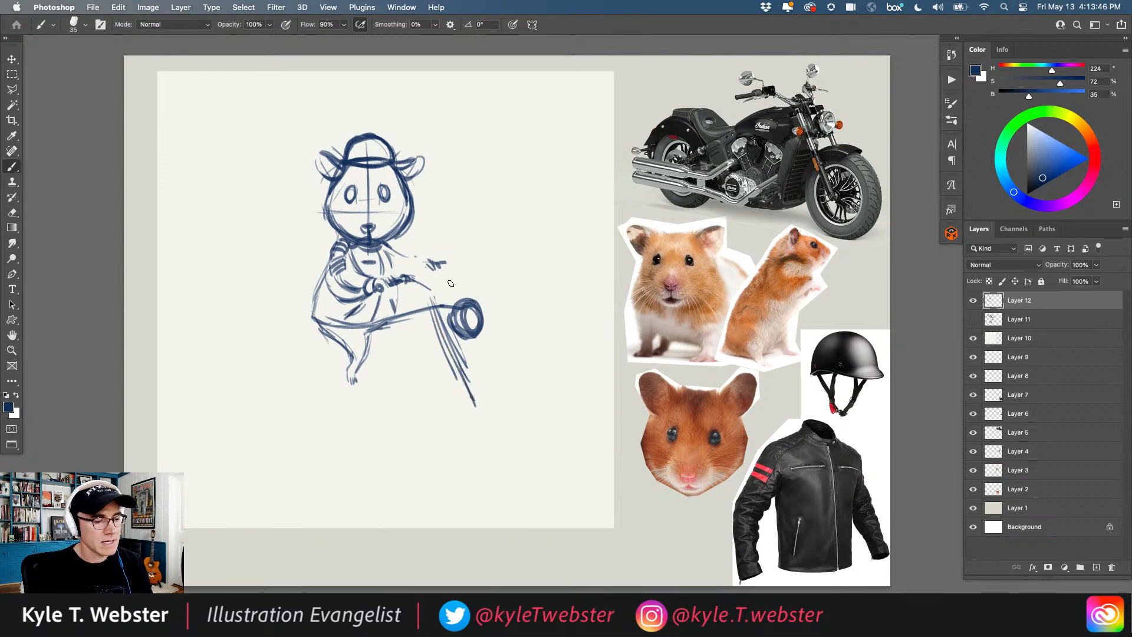
pyautogui.moveTo(441, 269)
pyautogui.mouseDown()
pyautogui.moveTo(454, 305)
pyautogui.moveTo(452, 272)
pyautogui.moveTo(441, 274)
pyautogui.moveTo(465, 269)
pyautogui.mouseUp()
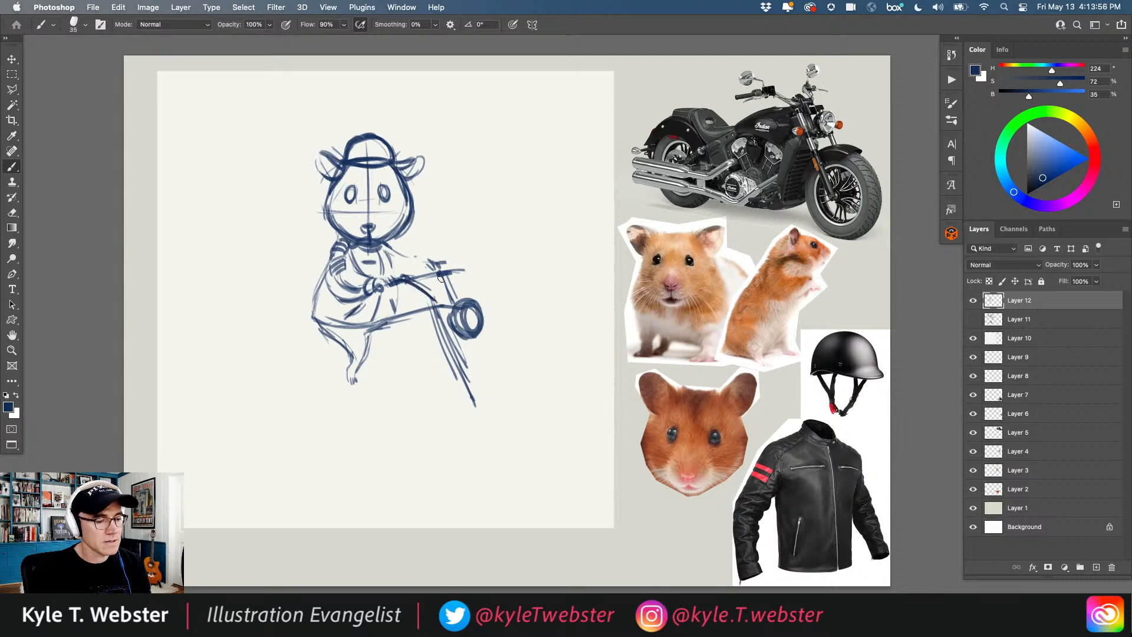
# Step: Draw the jacket's front opening and far sleeve lines, and reinforce the hamster's bent leg, lower back and near ear
pyautogui.moveTo(442, 277)
pyautogui.mouseDown()
pyautogui.moveTo(452, 272)
pyautogui.moveTo(425, 279)
pyautogui.moveTo(385, 244)
pyautogui.mouseUp()
pyautogui.moveTo(387, 247)
pyautogui.mouseDown()
pyautogui.moveTo(399, 275)
pyautogui.moveTo(392, 254)
pyautogui.moveTo(397, 313)
pyautogui.mouseUp()
pyautogui.moveTo(401, 284)
pyautogui.mouseDown()
pyautogui.moveTo(397, 313)
pyautogui.moveTo(361, 366)
pyautogui.mouseUp()
pyautogui.moveTo(353, 360)
pyautogui.mouseDown()
pyautogui.moveTo(314, 316)
pyautogui.moveTo(327, 271)
pyautogui.moveTo(316, 317)
pyautogui.mouseUp()
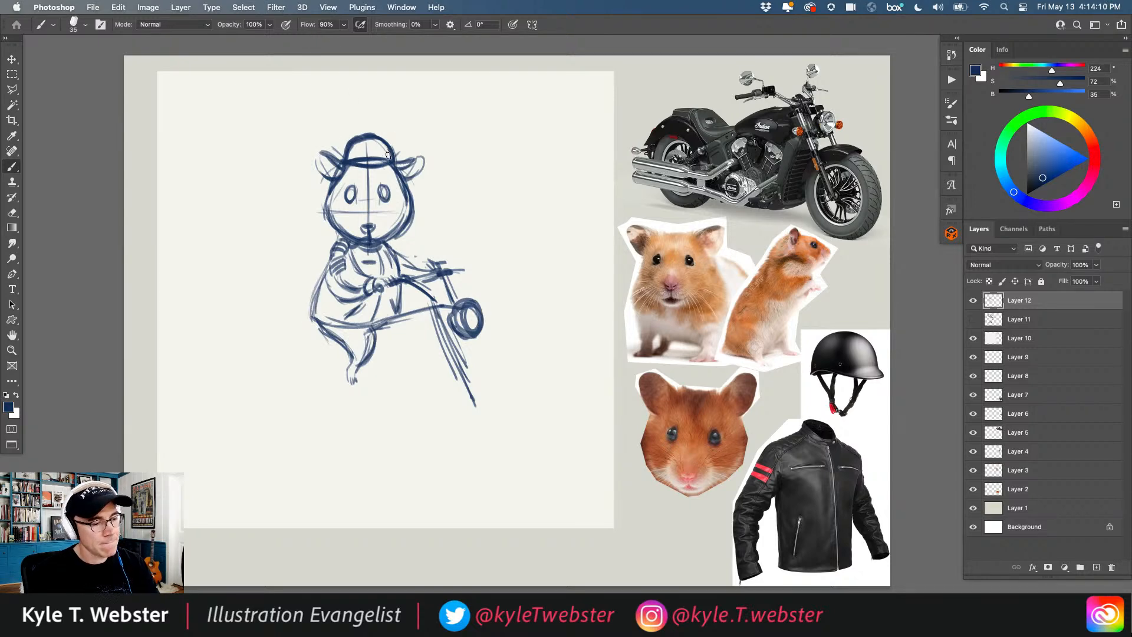
pyautogui.moveTo(310, 164)
pyautogui.mouseDown()
pyautogui.moveTo(326, 204)
pyautogui.moveTo(382, 200)
pyautogui.moveTo(350, 202)
pyautogui.mouseUp()
# Step: Add the far fork lines below the headlight, and rework the handlebars and far paw with a small turn signal beside the headlight
pyautogui.moveTo(463, 338); pyautogui.dragTo(482, 386)
pyautogui.moveTo(468, 342); pyautogui.dragTo(485, 386)
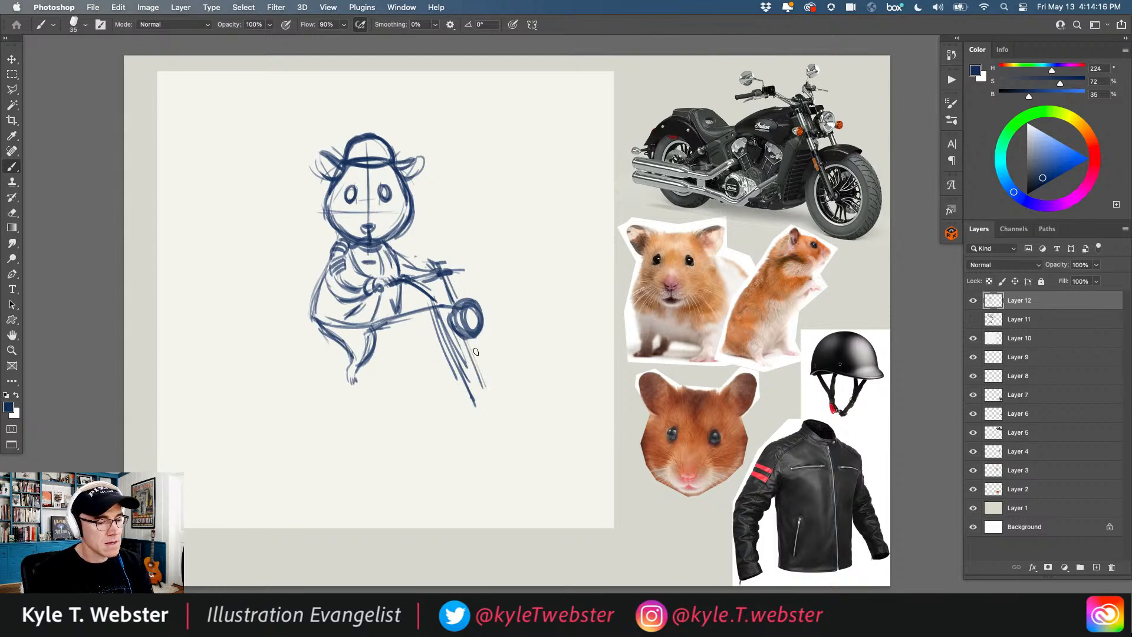
pyautogui.moveTo(441, 277); pyautogui.dragTo(451, 329)
pyautogui.moveTo(435, 290)
pyautogui.mouseDown()
pyautogui.moveTo(451, 327)
pyautogui.moveTo(454, 272)
pyautogui.moveTo(444, 271)
pyautogui.mouseUp()
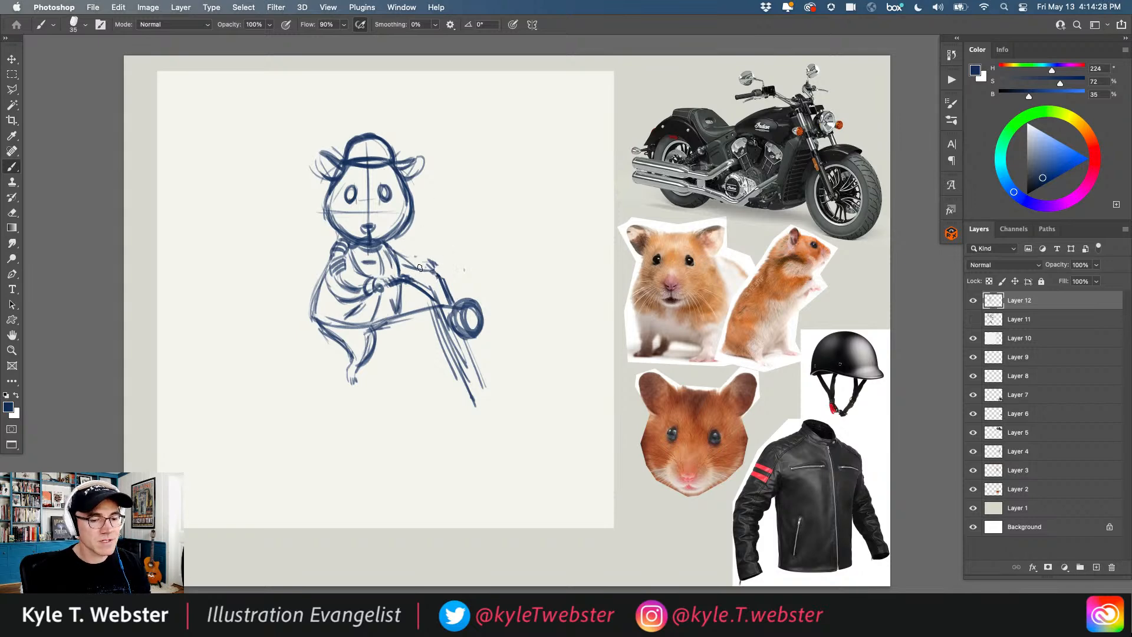
pyautogui.moveTo(406, 290)
pyautogui.mouseDown()
pyautogui.moveTo(403, 250)
pyautogui.moveTo(444, 271)
pyautogui.moveTo(438, 279)
pyautogui.mouseUp()
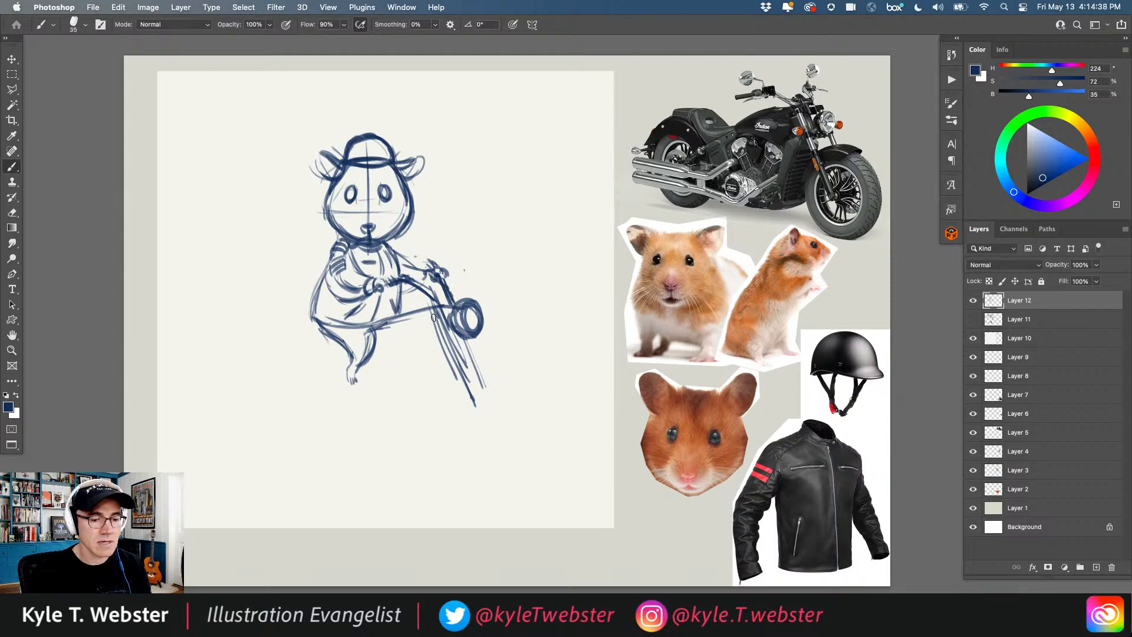
pyautogui.moveTo(449, 298); pyautogui.dragTo(447, 273)
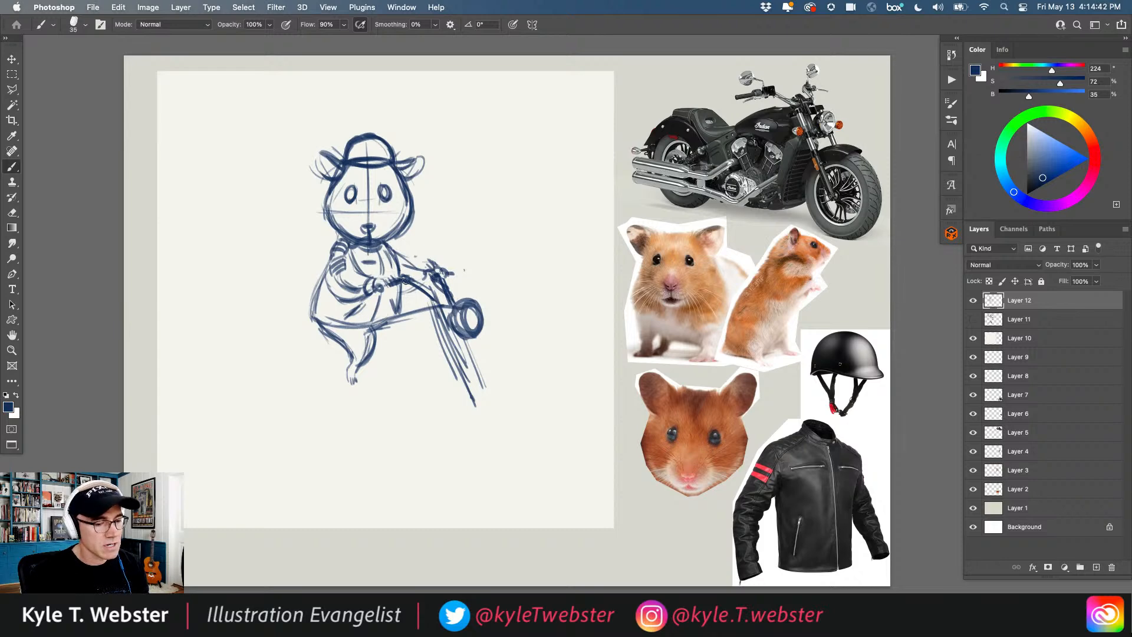
pyautogui.moveTo(419, 288)
pyautogui.mouseDown()
pyautogui.moveTo(446, 305)
pyautogui.moveTo(467, 298)
pyautogui.moveTo(491, 325)
pyautogui.moveTo(440, 335)
pyautogui.mouseUp()
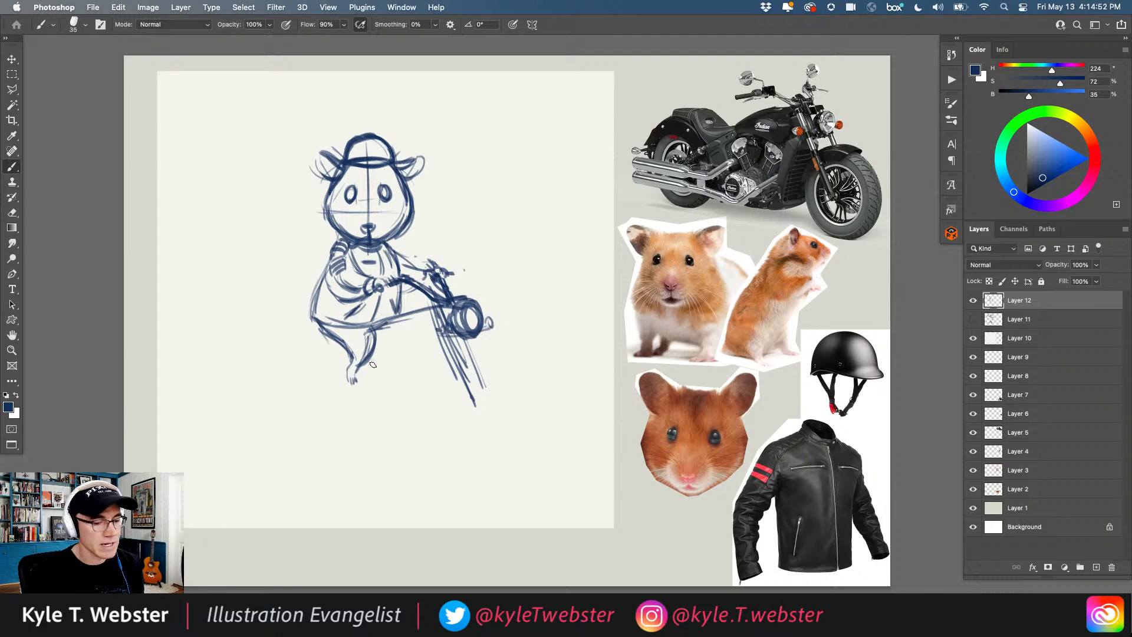
# Step: Sketch the motorcycle's lower tank edge and the angular engine frame beneath it, with a base line running back under the foot
pyautogui.moveTo(362, 359)
pyautogui.mouseDown()
pyautogui.moveTo(407, 373)
pyautogui.moveTo(448, 367)
pyautogui.mouseUp()
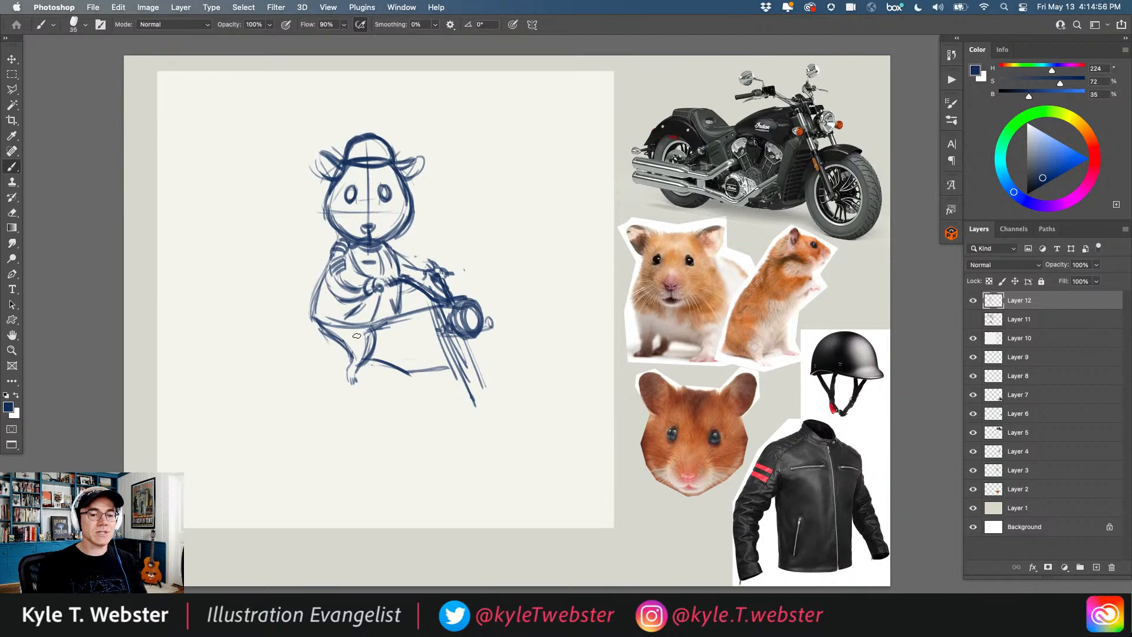
pyautogui.moveTo(375, 354)
pyautogui.mouseDown()
pyautogui.moveTo(445, 369)
pyautogui.moveTo(420, 347)
pyautogui.moveTo(407, 388)
pyautogui.mouseUp()
pyautogui.moveTo(454, 333)
pyautogui.mouseDown()
pyautogui.moveTo(425, 417)
pyautogui.moveTo(402, 403)
pyautogui.mouseUp()
pyautogui.moveTo(420, 349); pyautogui.dragTo(401, 410)
pyautogui.moveTo(448, 358)
pyautogui.mouseDown()
pyautogui.moveTo(419, 418)
pyautogui.moveTo(313, 396)
pyautogui.moveTo(398, 409)
pyautogui.mouseUp()
pyautogui.moveTo(400, 406); pyautogui.dragTo(340, 395)
pyautogui.moveTo(408, 412); pyautogui.dragTo(357, 403)
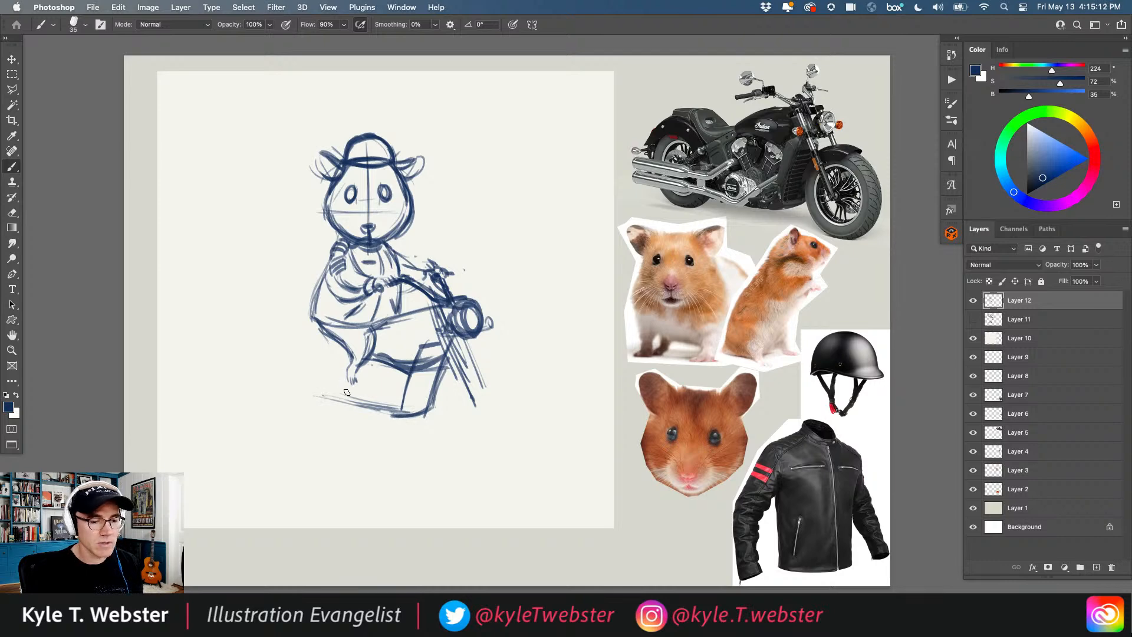
# Step: Add a round engine cover by the hamster's foot, and strengthen the curved frame tube and upper tank contour
pyautogui.moveTo(347, 373)
pyautogui.mouseDown()
pyautogui.moveTo(328, 390)
pyautogui.moveTo(336, 396)
pyautogui.moveTo(328, 378)
pyautogui.moveTo(360, 403)
pyautogui.mouseUp()
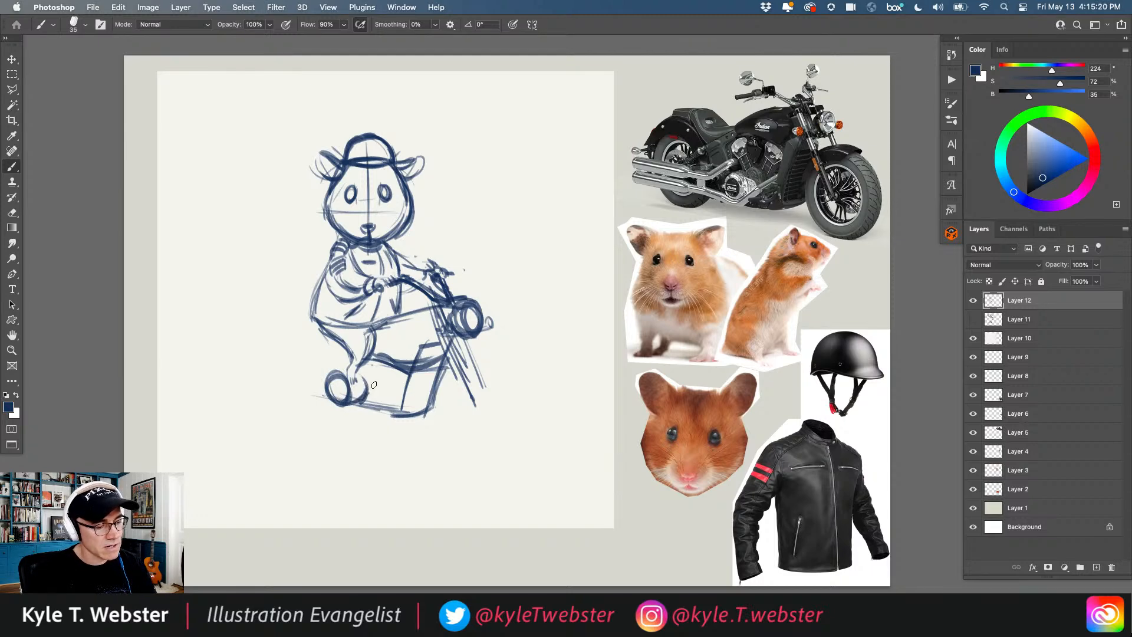
pyautogui.moveTo(366, 398)
pyautogui.mouseDown()
pyautogui.moveTo(410, 401)
pyautogui.moveTo(438, 371)
pyautogui.moveTo(410, 406)
pyautogui.moveTo(438, 379)
pyautogui.mouseUp()
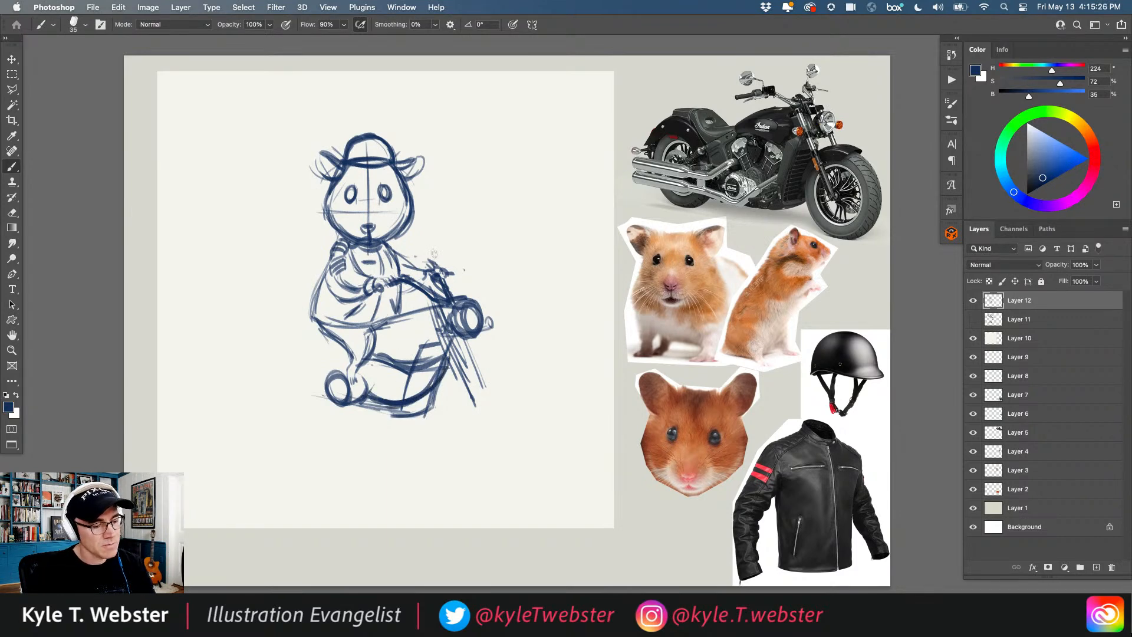
pyautogui.moveTo(430, 307); pyautogui.dragTo(370, 329)
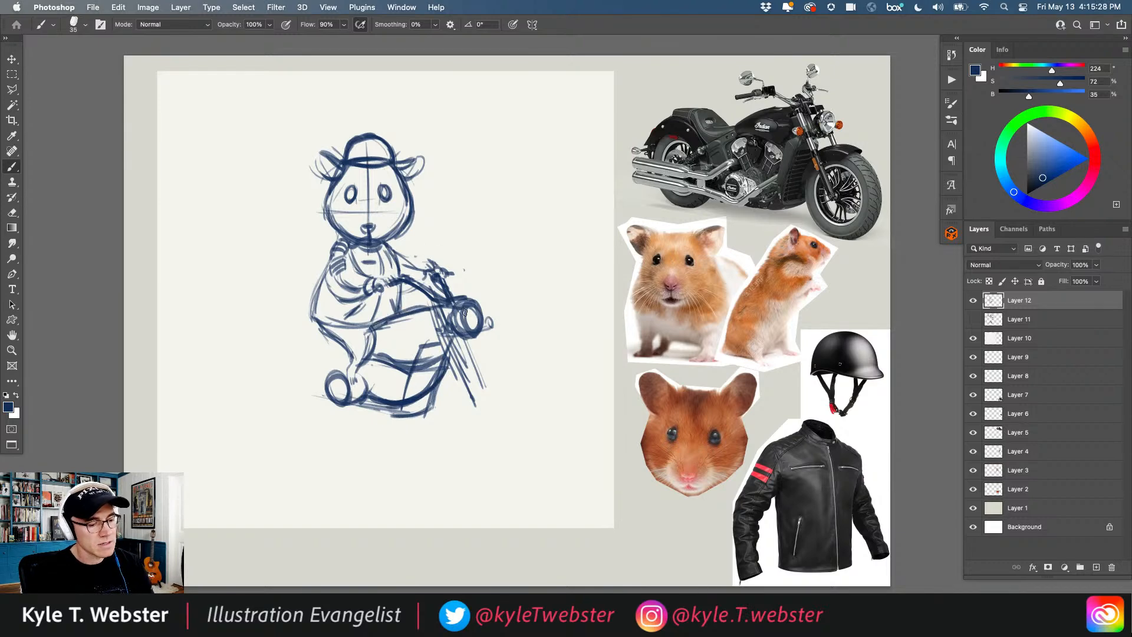
pyautogui.moveTo(438, 338)
pyautogui.mouseDown()
pyautogui.moveTo(405, 394)
pyautogui.moveTo(418, 364)
pyautogui.moveTo(411, 375)
pyautogui.mouseUp()
pyautogui.moveTo(441, 336); pyautogui.dragTo(423, 341)
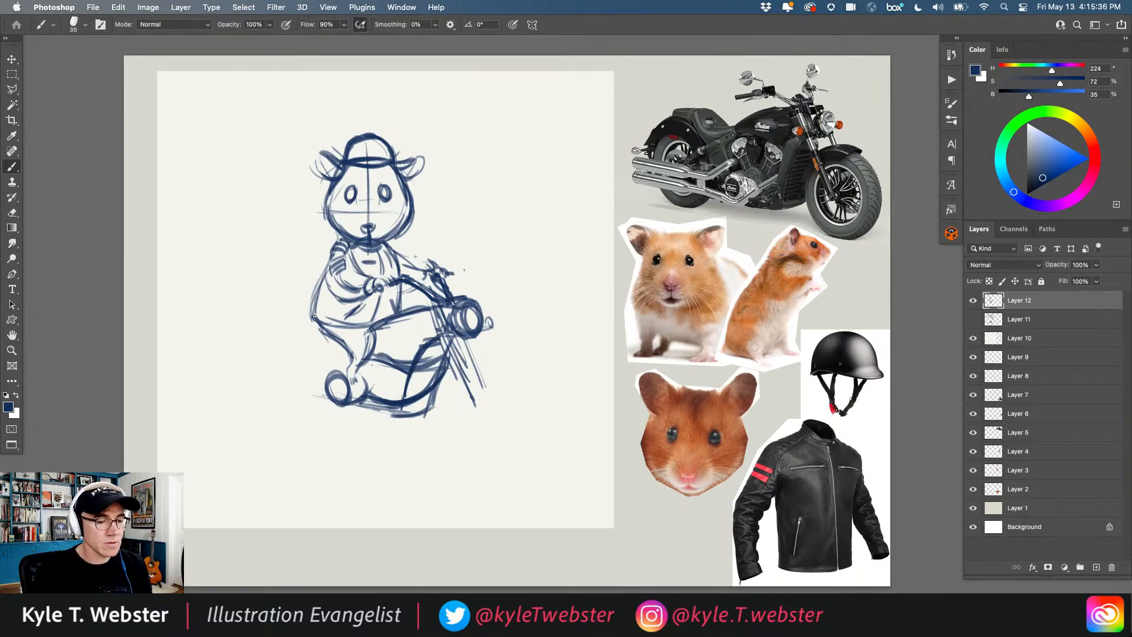
# Step: Sketch the seat extending behind the hamster and a rear wheel arc beneath it
pyautogui.moveTo(312, 299)
pyautogui.mouseDown()
pyautogui.moveTo(278, 315)
pyautogui.moveTo(327, 342)
pyautogui.moveTo(294, 318)
pyautogui.moveTo(311, 297)
pyautogui.moveTo(286, 303)
pyautogui.mouseUp()
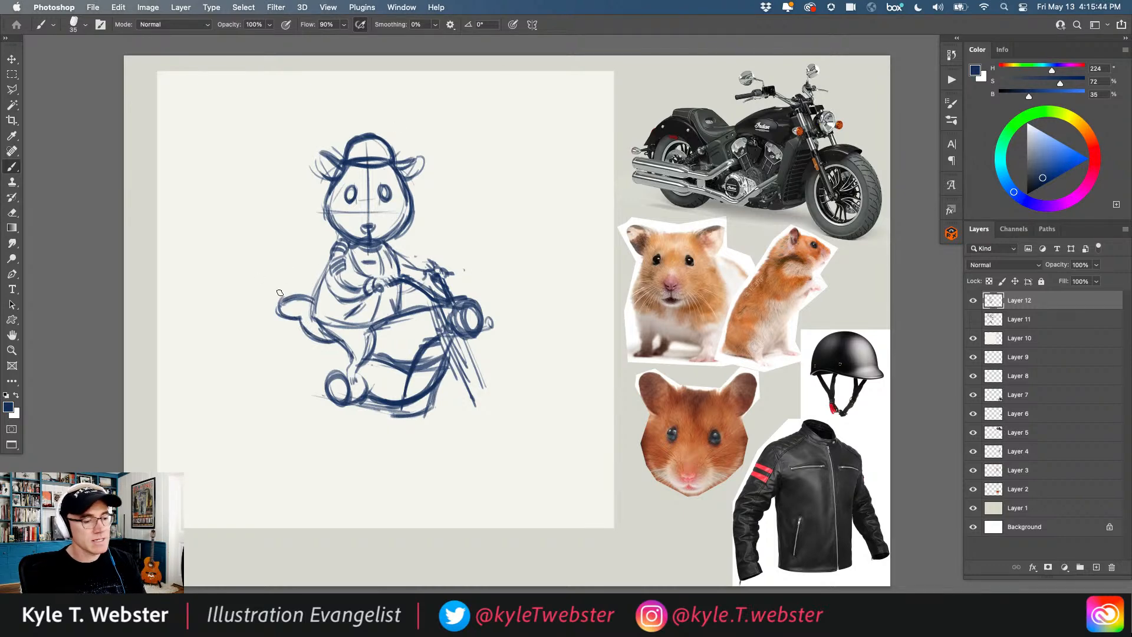
pyautogui.moveTo(428, 302)
pyautogui.mouseDown()
pyautogui.moveTo(375, 324)
pyautogui.moveTo(443, 291)
pyautogui.moveTo(467, 301)
pyautogui.moveTo(419, 270)
pyautogui.moveTo(429, 297)
pyautogui.moveTo(398, 280)
pyautogui.mouseUp()
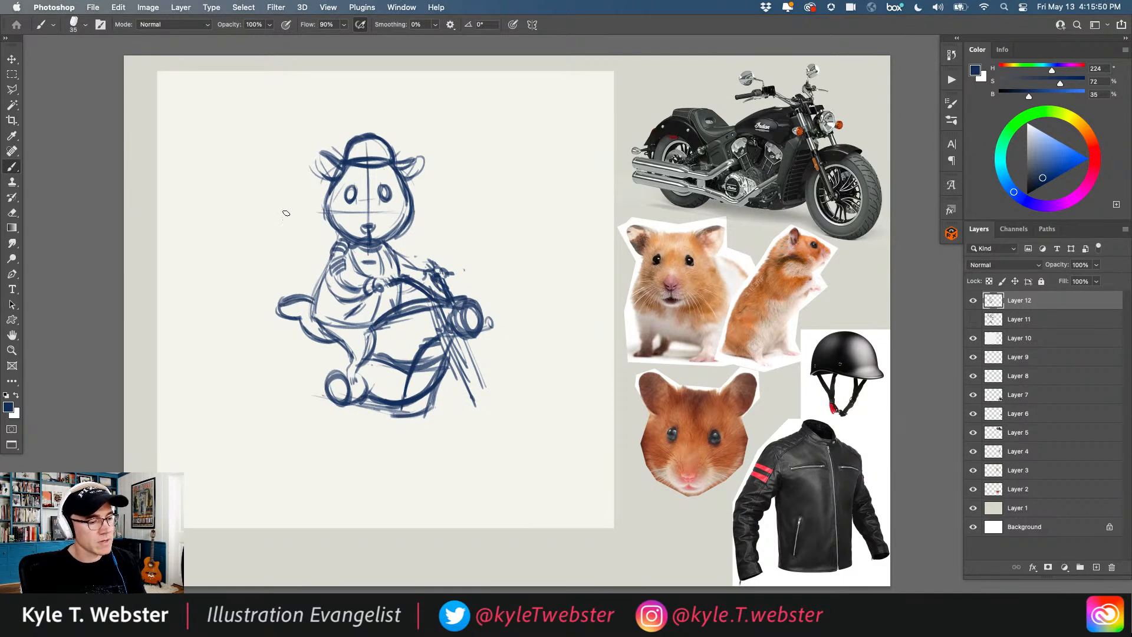
pyautogui.moveTo(306, 345)
pyautogui.mouseDown()
pyautogui.moveTo(265, 322)
pyautogui.moveTo(251, 354)
pyautogui.moveTo(253, 340)
pyautogui.moveTo(305, 360)
pyautogui.mouseUp()
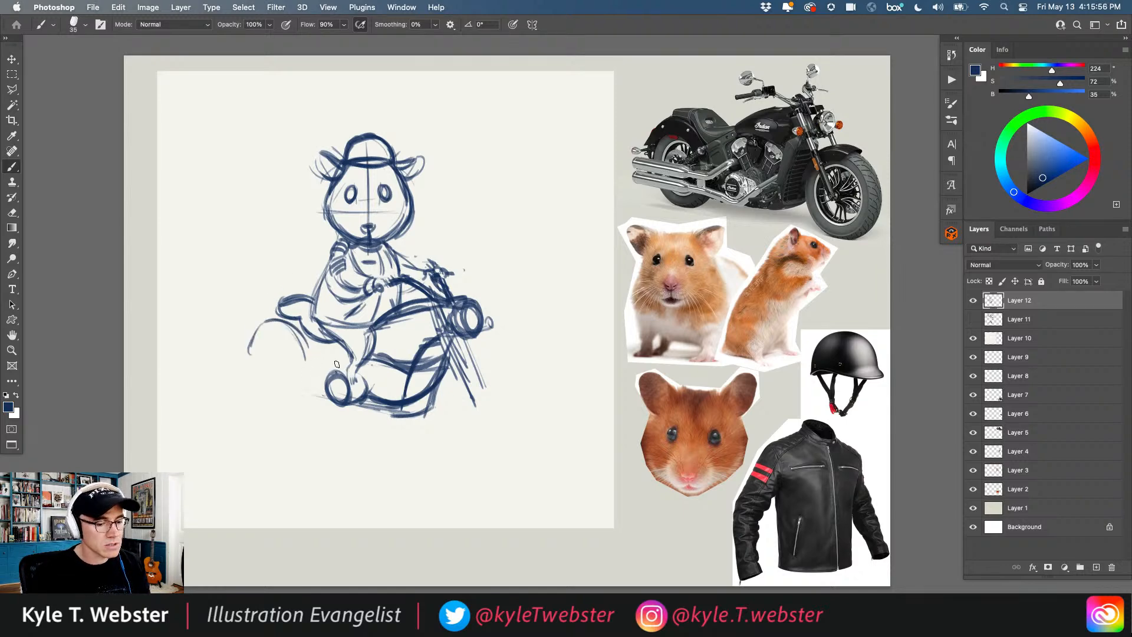
# Step: Draw the bent exhaust pipe with its long muffler, and complete the rear wheel with inner rim lines behind it
pyautogui.moveTo(340, 363)
pyautogui.mouseDown()
pyautogui.moveTo(303, 384)
pyautogui.moveTo(313, 368)
pyautogui.moveTo(262, 373)
pyautogui.moveTo(303, 389)
pyautogui.moveTo(268, 384)
pyautogui.moveTo(269, 371)
pyautogui.moveTo(273, 385)
pyautogui.moveTo(270, 373)
pyautogui.moveTo(275, 383)
pyautogui.moveTo(321, 367)
pyautogui.moveTo(269, 379)
pyautogui.moveTo(304, 391)
pyautogui.moveTo(254, 335)
pyautogui.moveTo(279, 376)
pyautogui.moveTo(232, 354)
pyautogui.moveTo(215, 374)
pyautogui.moveTo(270, 380)
pyautogui.mouseUp()
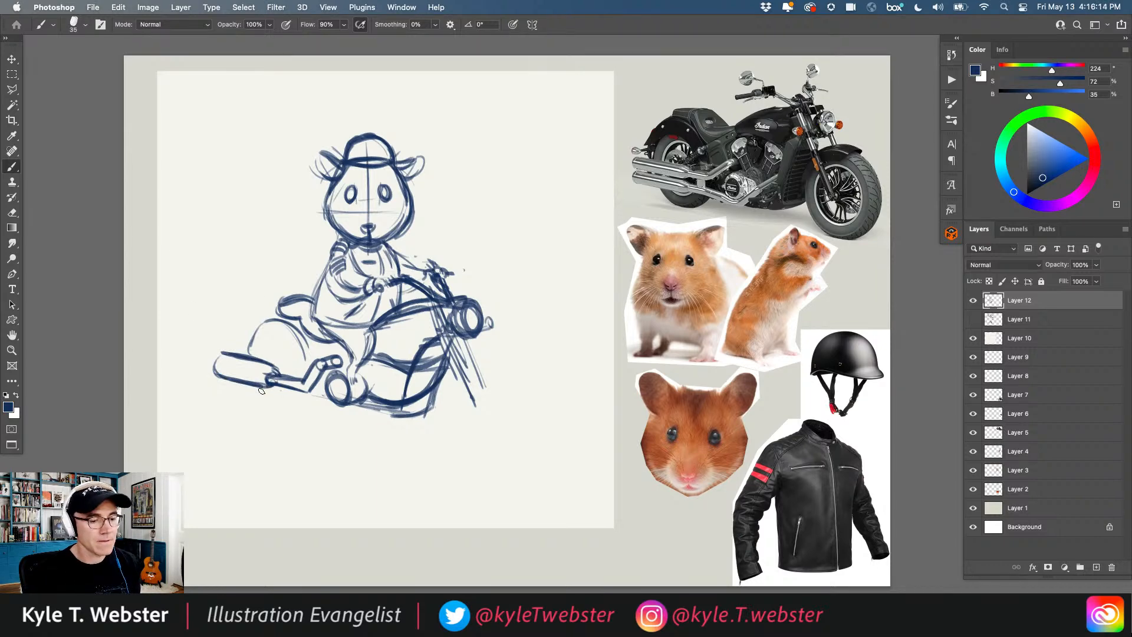
pyautogui.moveTo(322, 394)
pyautogui.mouseDown()
pyautogui.moveTo(334, 356)
pyautogui.moveTo(342, 362)
pyautogui.moveTo(317, 361)
pyautogui.moveTo(305, 377)
pyautogui.moveTo(319, 387)
pyautogui.moveTo(264, 380)
pyautogui.moveTo(293, 378)
pyautogui.moveTo(228, 352)
pyautogui.moveTo(219, 359)
pyautogui.moveTo(270, 381)
pyautogui.mouseUp()
pyautogui.moveTo(277, 330); pyautogui.dragTo(270, 317)
pyautogui.moveTo(293, 366)
pyautogui.mouseDown()
pyautogui.moveTo(273, 344)
pyautogui.moveTo(260, 349)
pyautogui.moveTo(288, 377)
pyautogui.moveTo(288, 360)
pyautogui.moveTo(280, 386)
pyautogui.moveTo(264, 374)
pyautogui.moveTo(291, 382)
pyautogui.moveTo(283, 394)
pyautogui.moveTo(247, 355)
pyautogui.moveTo(275, 387)
pyautogui.moveTo(301, 382)
pyautogui.moveTo(279, 408)
pyautogui.moveTo(304, 375)
pyautogui.moveTo(244, 379)
pyautogui.moveTo(292, 403)
pyautogui.moveTo(250, 365)
pyautogui.mouseUp()
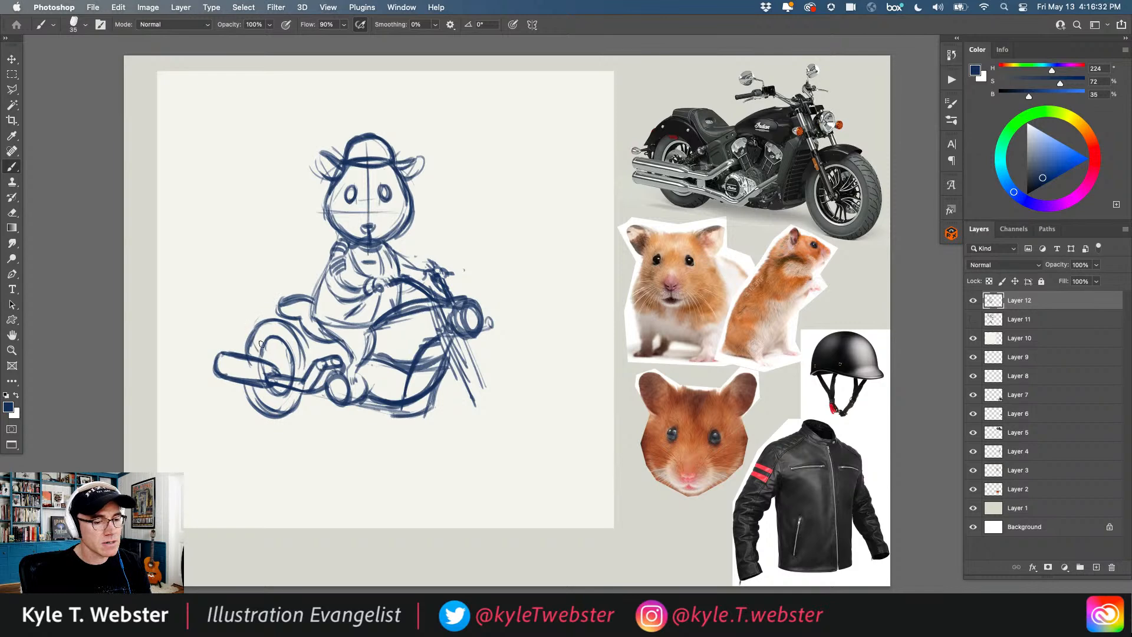
# Step: Add the rear fender over the back wheel and an upright passenger backrest behind the seat
pyautogui.moveTo(286, 316)
pyautogui.mouseDown()
pyautogui.moveTo(268, 311)
pyautogui.moveTo(240, 345)
pyautogui.moveTo(289, 296)
pyautogui.moveTo(314, 294)
pyautogui.moveTo(282, 300)
pyautogui.moveTo(313, 318)
pyautogui.moveTo(303, 300)
pyautogui.moveTo(277, 302)
pyautogui.mouseUp()
pyautogui.moveTo(264, 260); pyautogui.dragTo(275, 298)
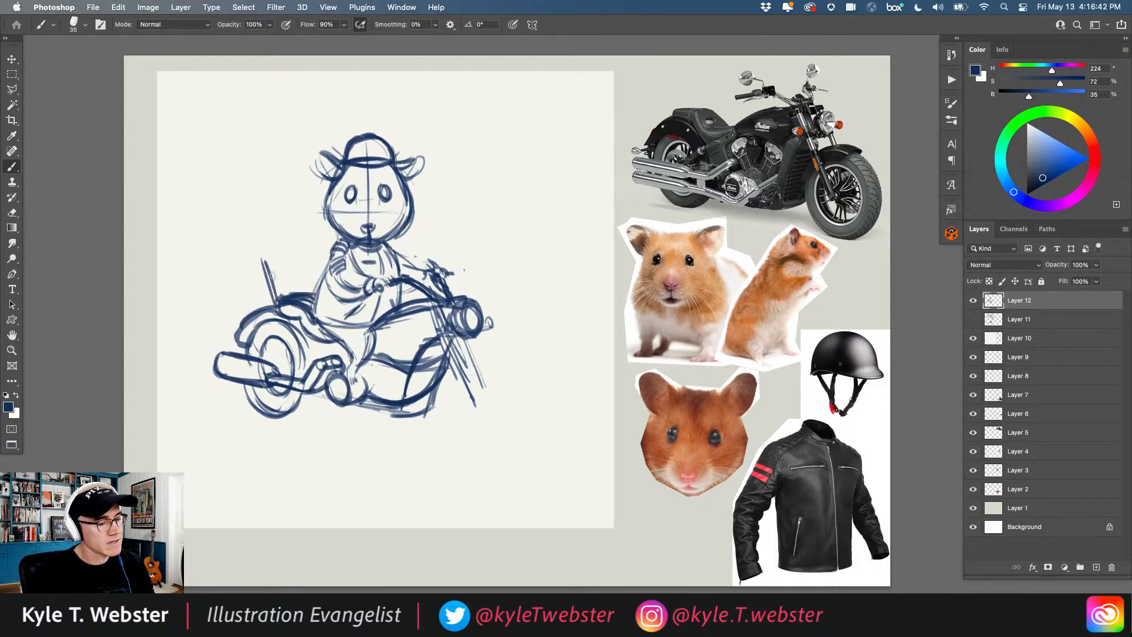
pyautogui.moveTo(287, 254)
pyautogui.mouseDown()
pyautogui.moveTo(304, 293)
pyautogui.moveTo(263, 260)
pyautogui.moveTo(285, 260)
pyautogui.moveTo(257, 264)
pyautogui.moveTo(272, 318)
pyautogui.mouseUp()
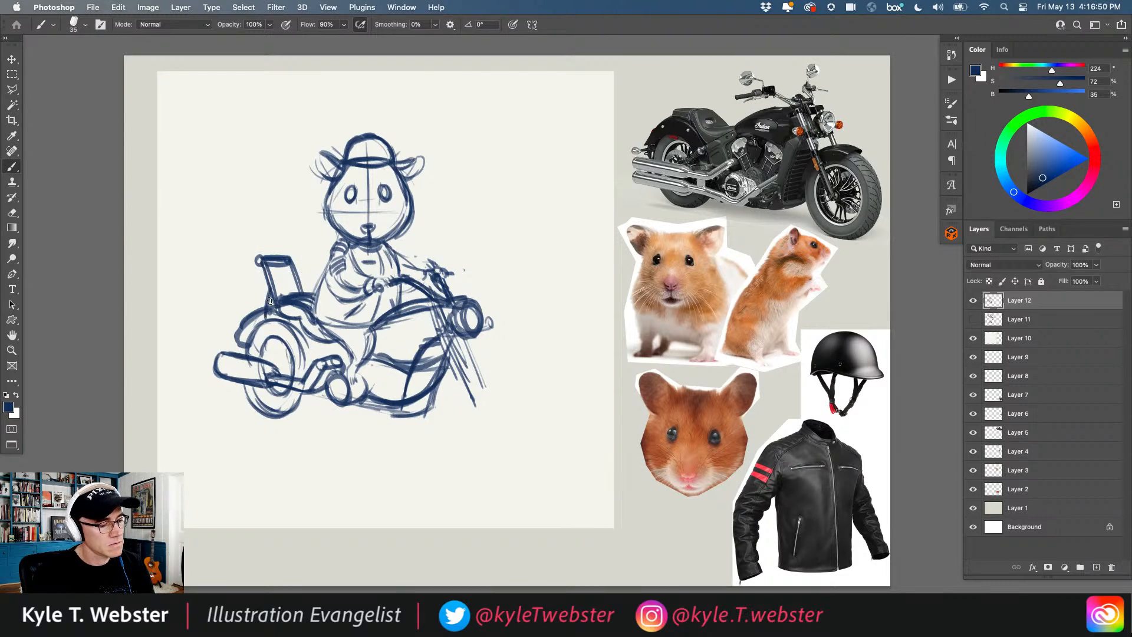
pyautogui.moveTo(289, 273); pyautogui.dragTo(295, 297)
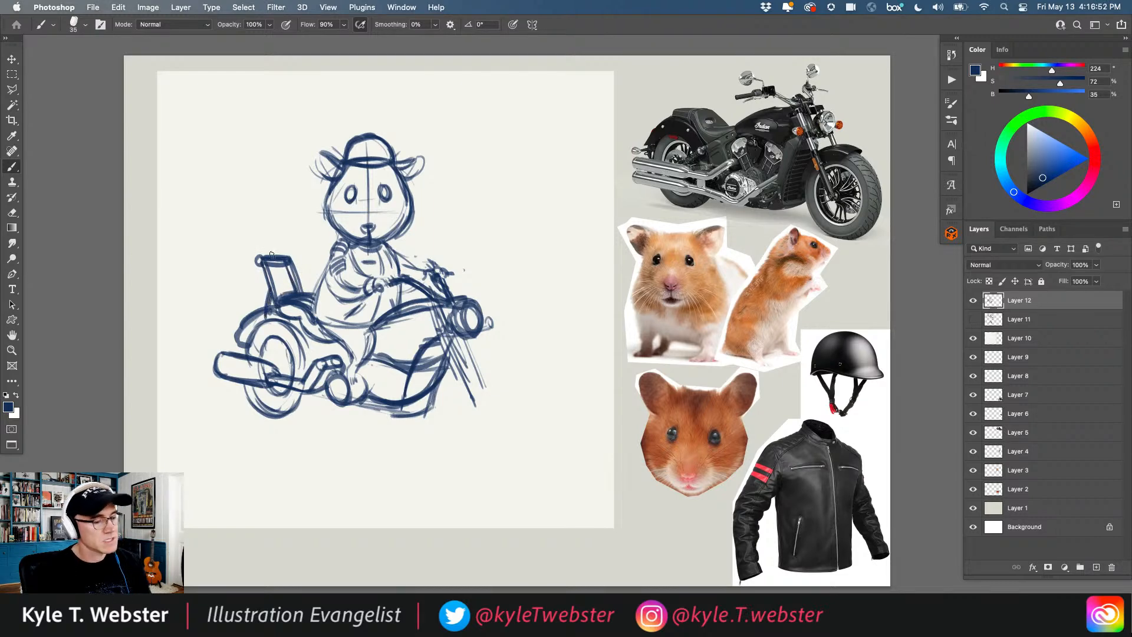
# Step: Extend the hamster's near arm to grip the handlebar, and redraw the handlebar and front fork with bolder parallel lines
pyautogui.moveTo(444, 273); pyautogui.dragTo(441, 265)
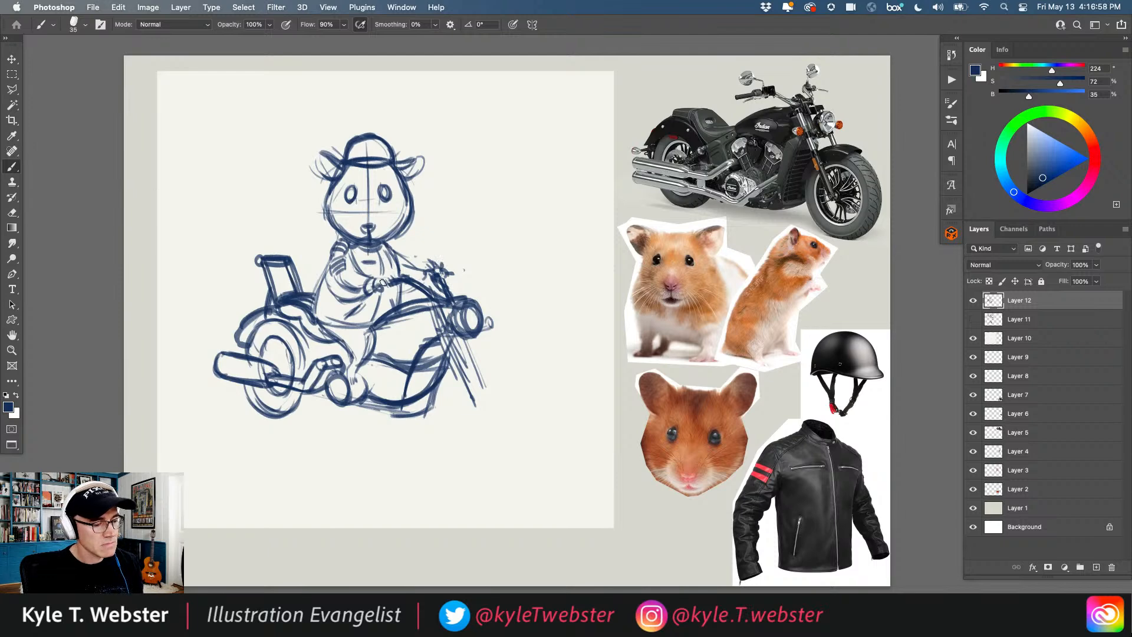
pyautogui.moveTo(406, 271); pyautogui.dragTo(392, 282)
pyautogui.moveTo(404, 275)
pyautogui.mouseDown()
pyautogui.moveTo(363, 266)
pyautogui.moveTo(396, 281)
pyautogui.moveTo(359, 294)
pyautogui.moveTo(379, 268)
pyautogui.moveTo(356, 289)
pyautogui.moveTo(331, 293)
pyautogui.mouseUp()
pyautogui.moveTo(407, 262)
pyautogui.mouseDown()
pyautogui.moveTo(469, 312)
pyautogui.moveTo(468, 302)
pyautogui.moveTo(472, 335)
pyautogui.moveTo(453, 331)
pyautogui.moveTo(449, 308)
pyautogui.moveTo(458, 344)
pyautogui.mouseUp()
pyautogui.moveTo(444, 305)
pyautogui.mouseDown()
pyautogui.moveTo(461, 362)
pyautogui.moveTo(448, 318)
pyautogui.mouseUp()
pyautogui.moveTo(432, 305); pyautogui.dragTo(463, 377)
pyautogui.moveTo(440, 339); pyautogui.dragTo(463, 366)
pyautogui.moveTo(449, 313)
pyautogui.mouseDown()
pyautogui.moveTo(477, 371)
pyautogui.moveTo(451, 319)
pyautogui.moveTo(455, 345)
pyautogui.moveTo(444, 314)
pyautogui.moveTo(483, 402)
pyautogui.mouseUp()
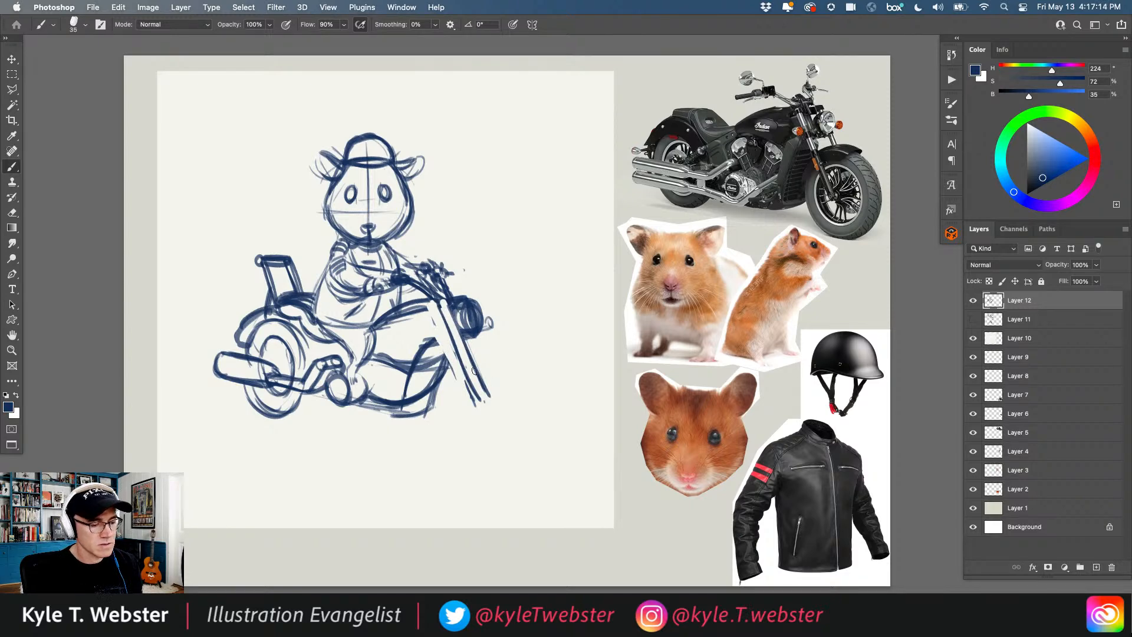
# Step: Draw a slanted guide line through the wheel axles, extend the fork to a rounded axle end and tidy the front frame
pyautogui.moveTo(276, 375)
pyautogui.mouseDown()
pyautogui.moveTo(479, 404)
pyautogui.moveTo(391, 396)
pyautogui.moveTo(508, 412)
pyautogui.mouseUp()
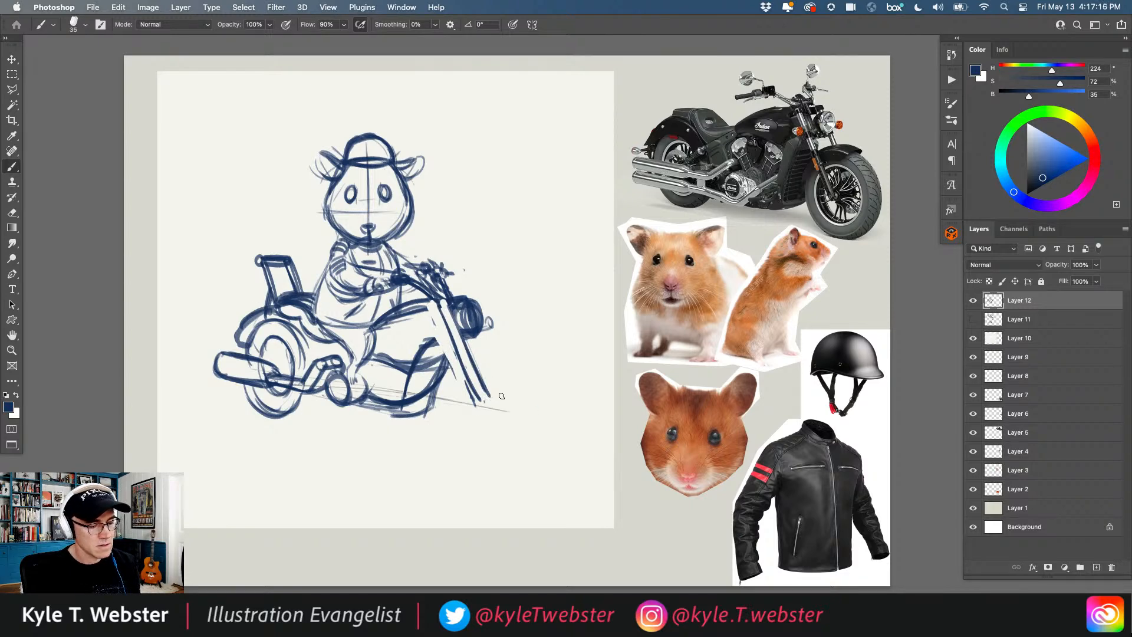
pyautogui.moveTo(455, 348); pyautogui.dragTo(489, 407)
pyautogui.moveTo(453, 321)
pyautogui.mouseDown()
pyautogui.moveTo(493, 406)
pyautogui.moveTo(442, 303)
pyautogui.mouseUp()
pyautogui.moveTo(442, 303)
pyautogui.mouseDown()
pyautogui.moveTo(489, 404)
pyautogui.moveTo(444, 303)
pyautogui.mouseUp()
pyautogui.moveTo(444, 361)
pyautogui.mouseDown()
pyautogui.moveTo(420, 414)
pyautogui.moveTo(390, 415)
pyautogui.mouseUp()
pyautogui.moveTo(439, 354)
pyautogui.mouseDown()
pyautogui.moveTo(425, 390)
pyautogui.moveTo(442, 354)
pyautogui.mouseUp()
pyautogui.moveTo(435, 302); pyautogui.dragTo(472, 386)
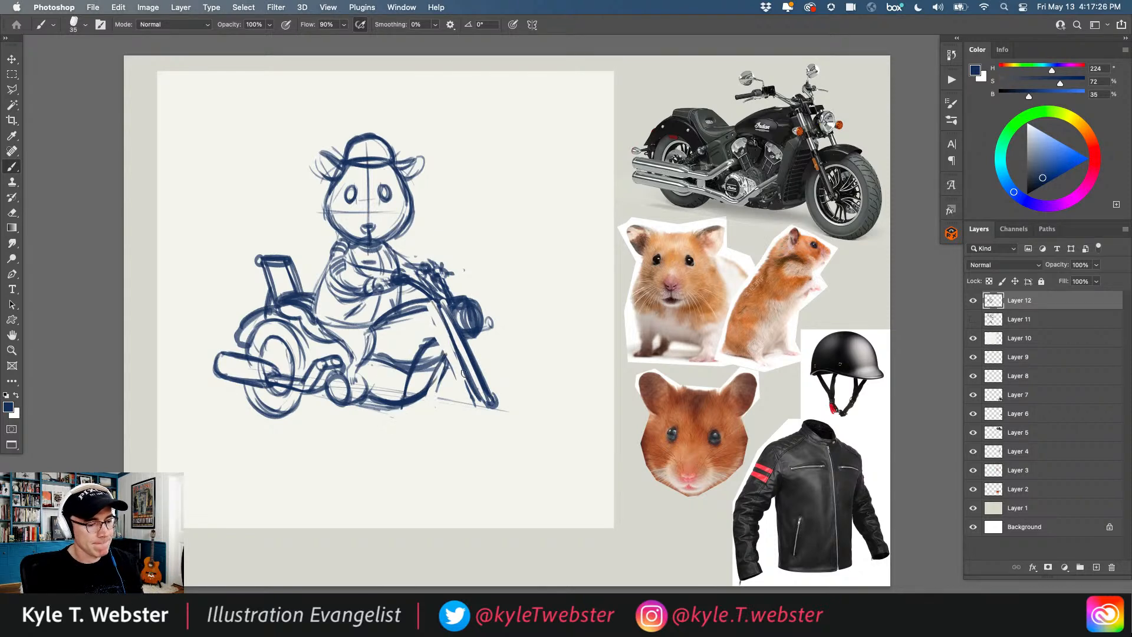
# Step: Define the fuel tank's rounded front and the frame tube below it, and darken the front fork lines
pyautogui.moveTo(434, 335)
pyautogui.mouseDown()
pyautogui.moveTo(424, 306)
pyautogui.moveTo(435, 345)
pyautogui.moveTo(419, 314)
pyautogui.moveTo(424, 351)
pyautogui.moveTo(384, 298)
pyautogui.mouseUp()
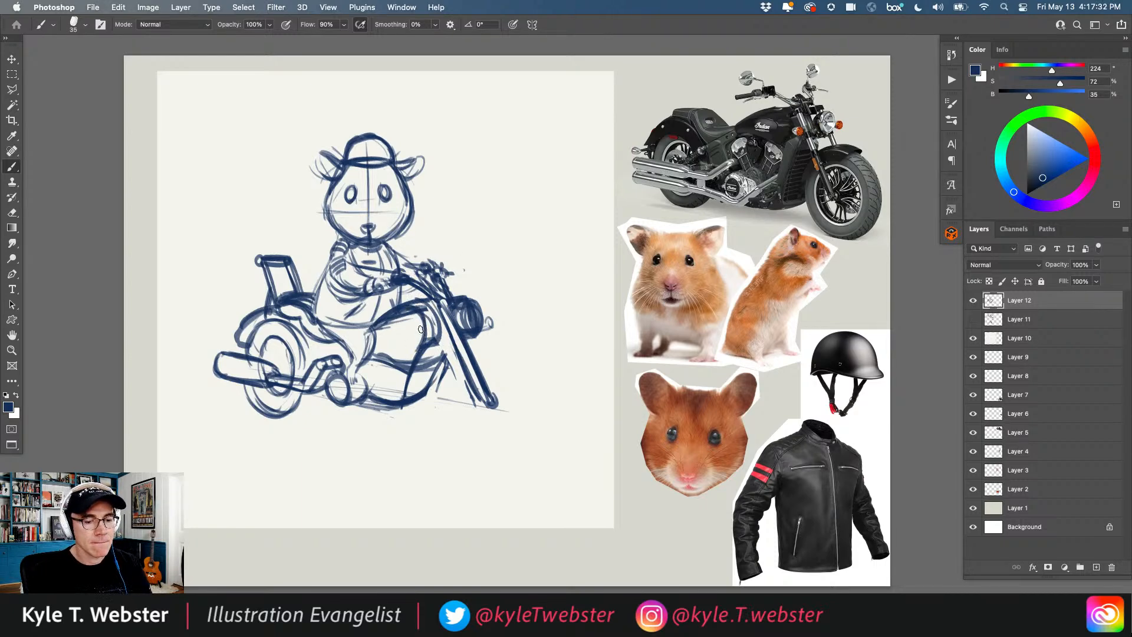
pyautogui.moveTo(424, 333)
pyautogui.mouseDown()
pyautogui.moveTo(410, 358)
pyautogui.moveTo(423, 342)
pyautogui.moveTo(398, 403)
pyautogui.mouseUp()
pyautogui.moveTo(407, 356)
pyautogui.mouseDown()
pyautogui.moveTo(439, 302)
pyautogui.moveTo(470, 381)
pyautogui.mouseUp()
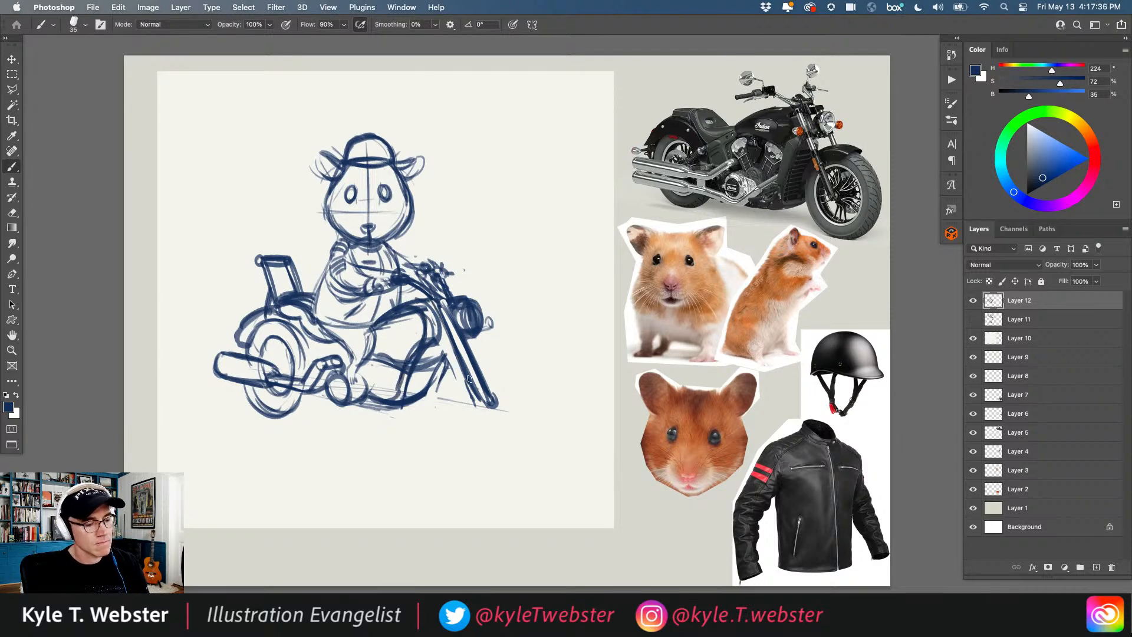
pyautogui.moveTo(474, 341); pyautogui.dragTo(494, 388)
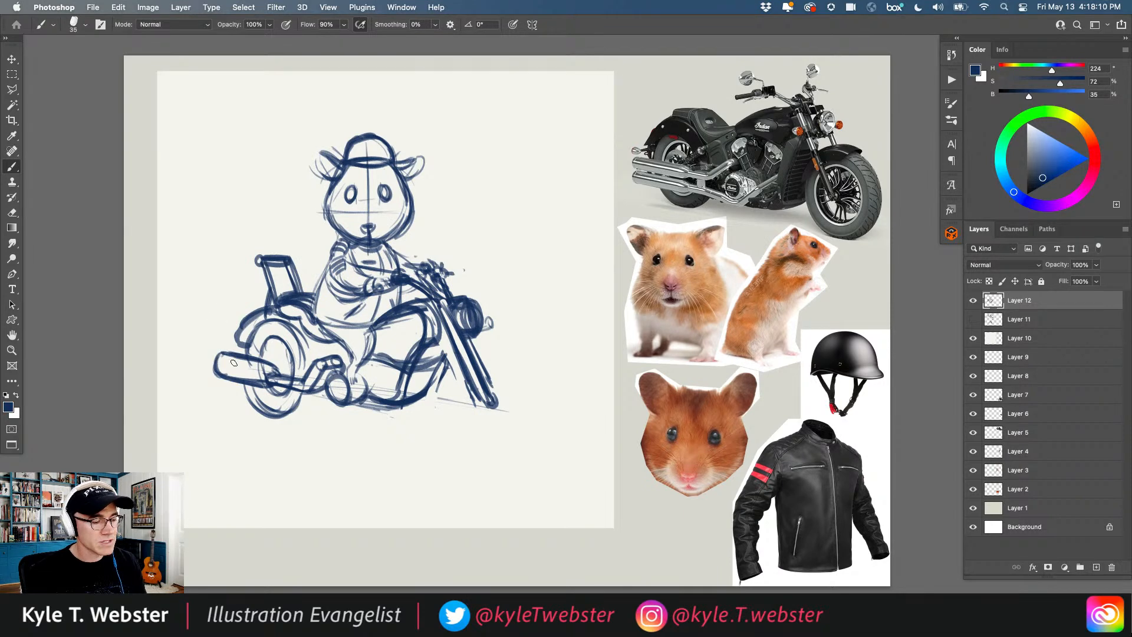
# Step: Thicken the rear tire's outline and redraw its inner rim around the muffler
pyautogui.moveTo(249, 382)
pyautogui.mouseDown()
pyautogui.moveTo(286, 415)
pyautogui.moveTo(321, 406)
pyautogui.moveTo(308, 413)
pyautogui.moveTo(323, 396)
pyautogui.moveTo(302, 413)
pyautogui.moveTo(315, 391)
pyautogui.mouseUp()
pyautogui.moveTo(295, 327)
pyautogui.mouseDown()
pyautogui.moveTo(311, 354)
pyautogui.moveTo(277, 322)
pyautogui.mouseUp()
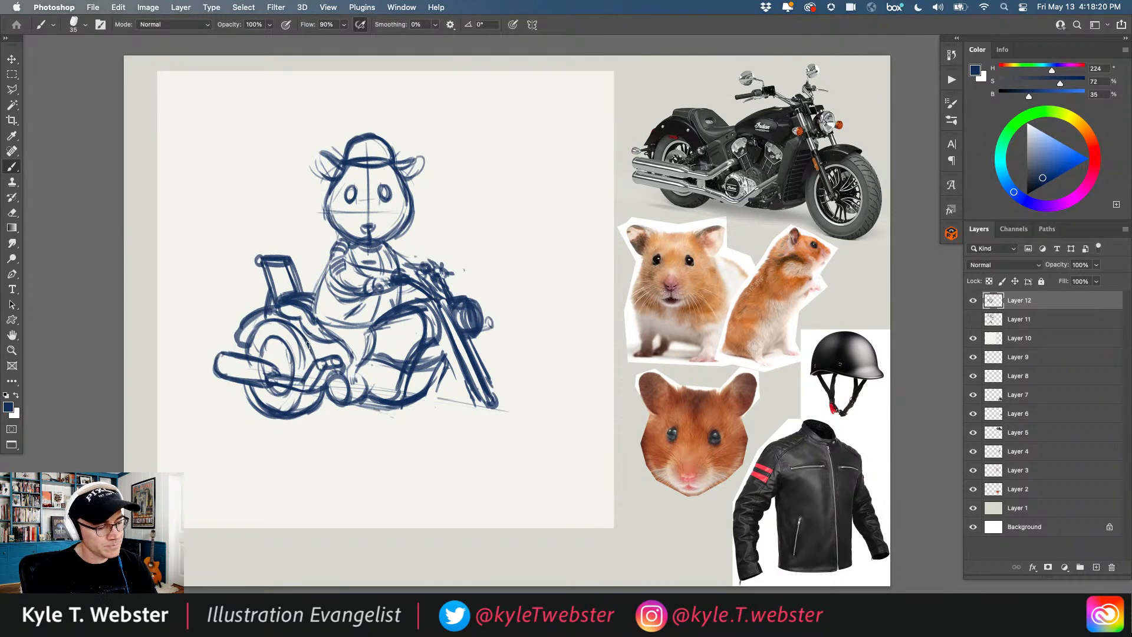
pyautogui.moveTo(299, 332)
pyautogui.mouseDown()
pyautogui.moveTo(312, 366)
pyautogui.moveTo(265, 321)
pyautogui.mouseUp()
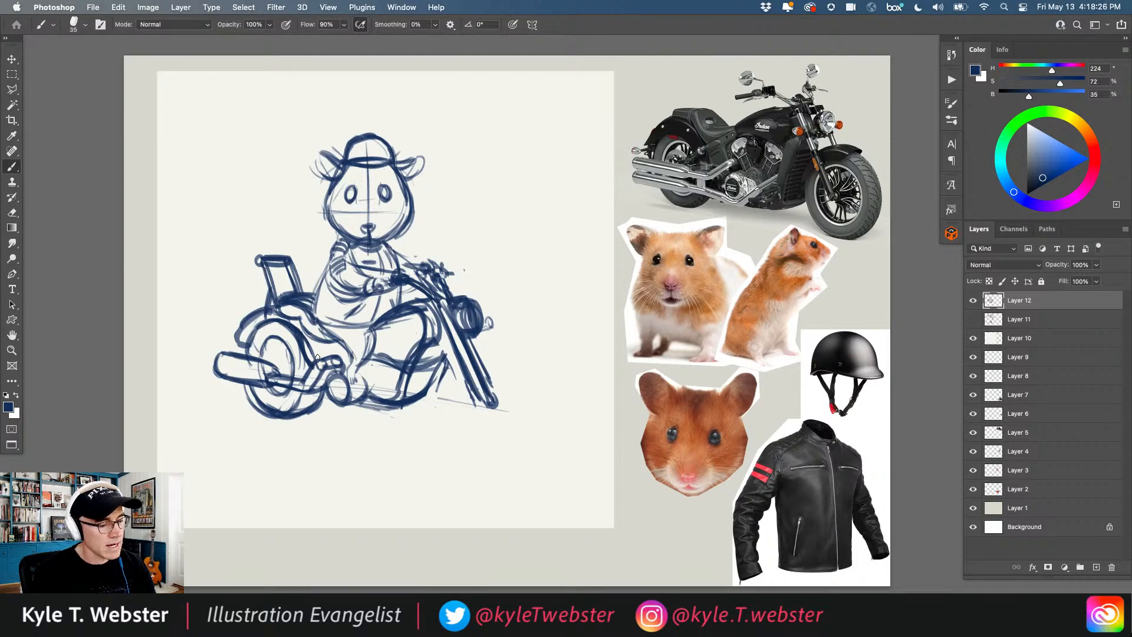
# Step: Refine the hamster's foot and leg by the engine, the jacket's contours, and the far arm gripping the handlebar
pyautogui.moveTo(333, 358)
pyautogui.mouseDown()
pyautogui.moveTo(339, 373)
pyautogui.moveTo(321, 372)
pyautogui.moveTo(351, 404)
pyautogui.moveTo(356, 393)
pyautogui.moveTo(347, 404)
pyautogui.mouseUp()
pyautogui.moveTo(371, 368)
pyautogui.mouseDown()
pyautogui.moveTo(368, 397)
pyautogui.moveTo(346, 386)
pyautogui.moveTo(351, 358)
pyautogui.moveTo(314, 321)
pyautogui.moveTo(372, 327)
pyautogui.moveTo(323, 264)
pyautogui.moveTo(319, 286)
pyautogui.mouseUp()
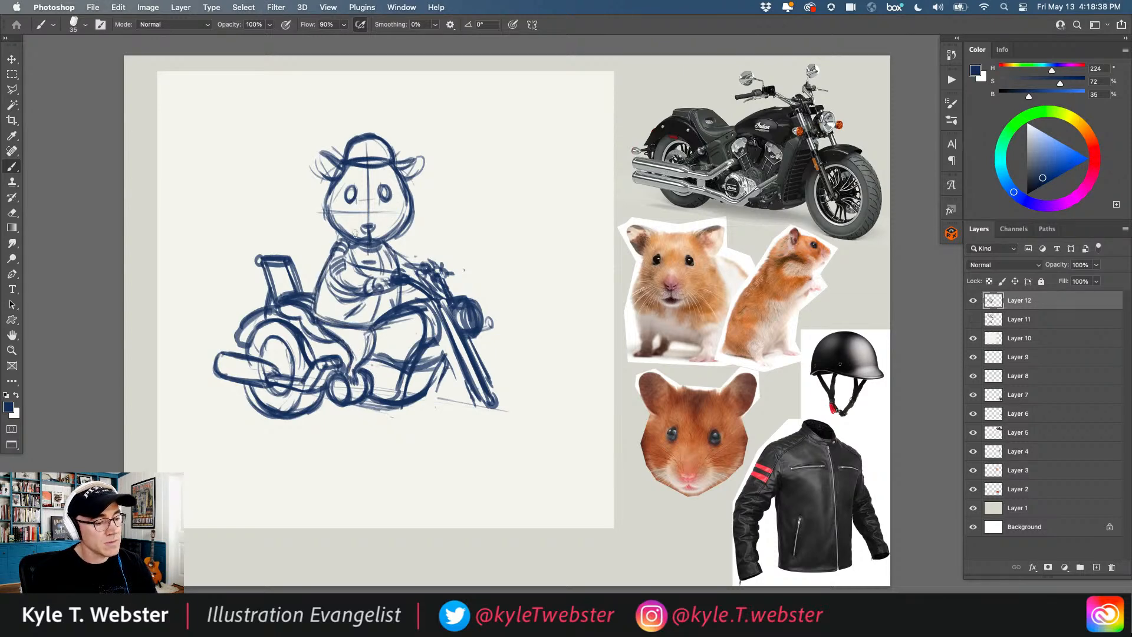
pyautogui.moveTo(385, 244); pyautogui.dragTo(393, 310)
pyautogui.moveTo(396, 262); pyautogui.dragTo(416, 276)
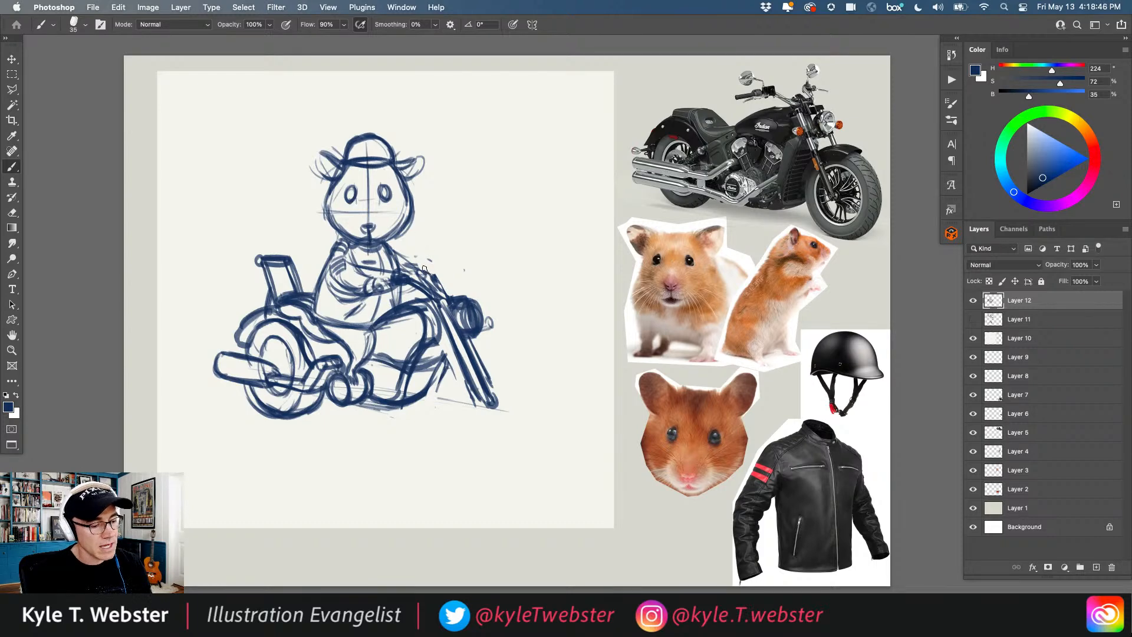
pyautogui.moveTo(432, 284)
pyautogui.mouseDown()
pyautogui.moveTo(420, 262)
pyautogui.moveTo(427, 275)
pyautogui.moveTo(393, 258)
pyautogui.mouseUp()
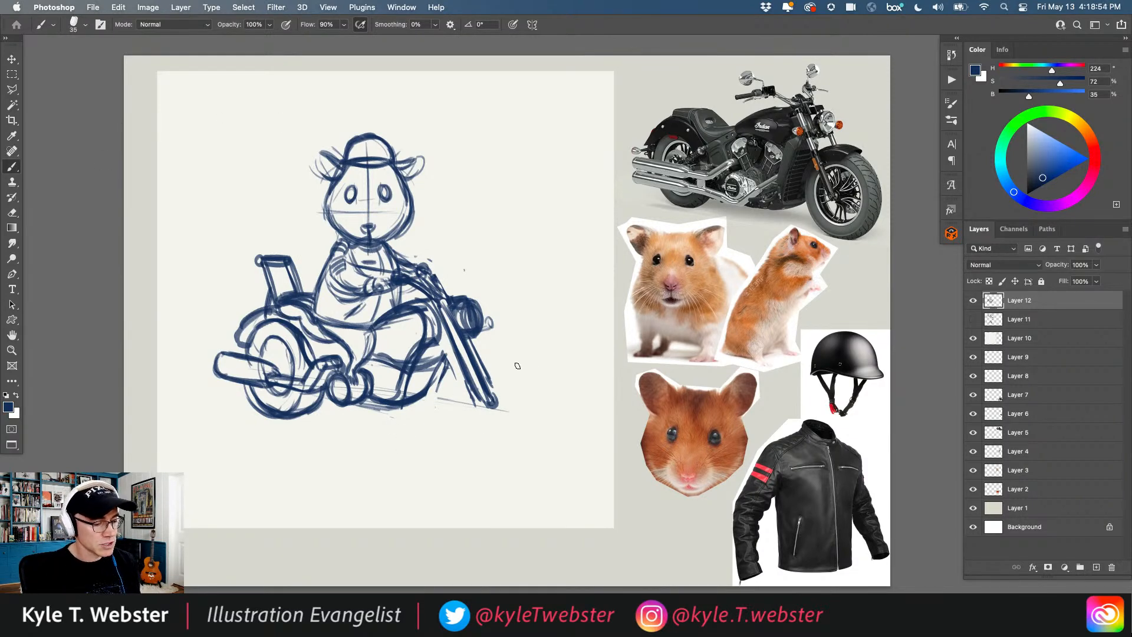
# Step: Draw a large round front wheel at the fork's end with a thick dark tire, a hub and looped spokes
pyautogui.moveTo(481, 447)
pyautogui.mouseDown()
pyautogui.moveTo(529, 434)
pyautogui.moveTo(445, 413)
pyautogui.moveTo(531, 437)
pyautogui.moveTo(464, 365)
pyautogui.moveTo(543, 401)
pyautogui.moveTo(466, 436)
pyautogui.moveTo(451, 377)
pyautogui.moveTo(488, 353)
pyautogui.moveTo(437, 415)
pyautogui.mouseUp()
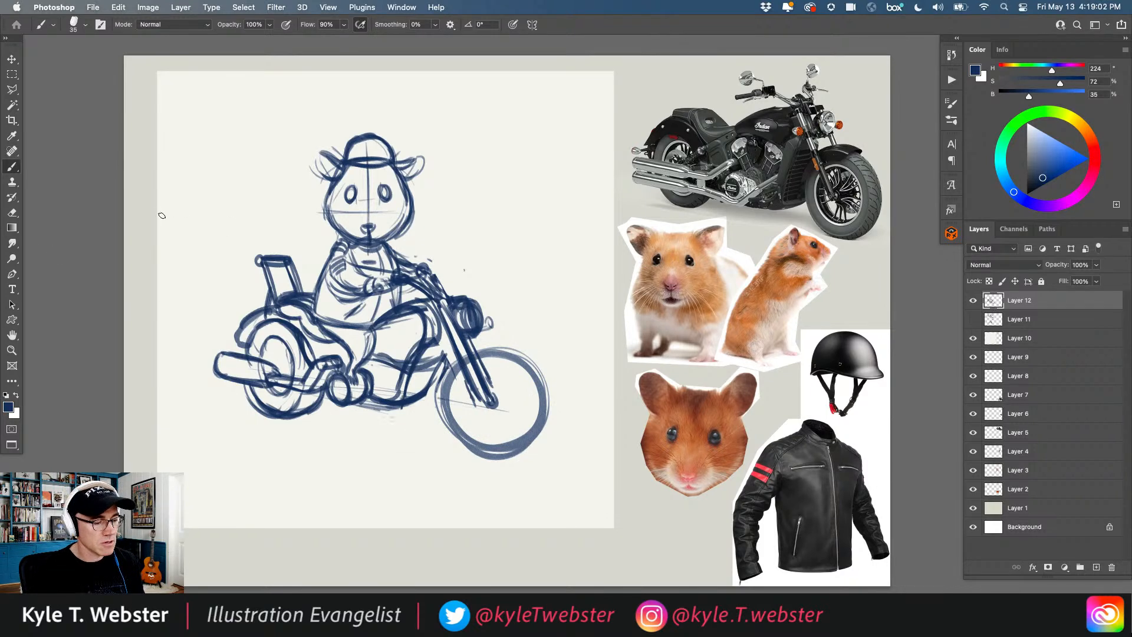
pyautogui.moveTo(488, 354)
pyautogui.mouseDown()
pyautogui.moveTo(534, 407)
pyautogui.moveTo(540, 401)
pyautogui.moveTo(465, 437)
pyautogui.moveTo(507, 446)
pyautogui.moveTo(544, 390)
pyautogui.moveTo(520, 450)
pyautogui.moveTo(510, 355)
pyautogui.mouseUp()
pyautogui.moveTo(255, 397); pyautogui.dragTo(243, 360)
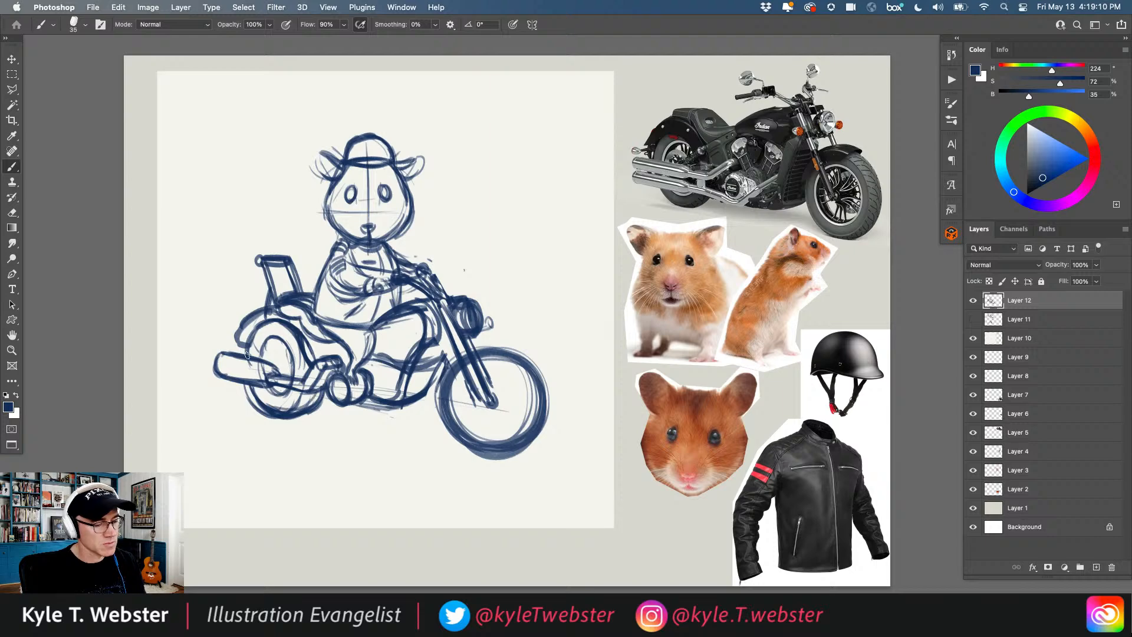
pyautogui.moveTo(451, 368)
pyautogui.mouseDown()
pyautogui.moveTo(461, 444)
pyautogui.moveTo(449, 439)
pyautogui.moveTo(538, 436)
pyautogui.moveTo(534, 444)
pyautogui.moveTo(521, 447)
pyautogui.moveTo(550, 399)
pyautogui.moveTo(544, 374)
pyautogui.moveTo(534, 438)
pyautogui.moveTo(529, 353)
pyautogui.moveTo(536, 380)
pyautogui.moveTo(476, 358)
pyautogui.moveTo(511, 344)
pyautogui.moveTo(481, 348)
pyautogui.moveTo(534, 378)
pyautogui.moveTo(478, 374)
pyautogui.moveTo(521, 420)
pyautogui.moveTo(503, 397)
pyautogui.moveTo(507, 373)
pyautogui.moveTo(478, 369)
pyautogui.moveTo(474, 392)
pyautogui.moveTo(459, 398)
pyautogui.moveTo(480, 409)
pyautogui.moveTo(493, 376)
pyautogui.mouseUp()
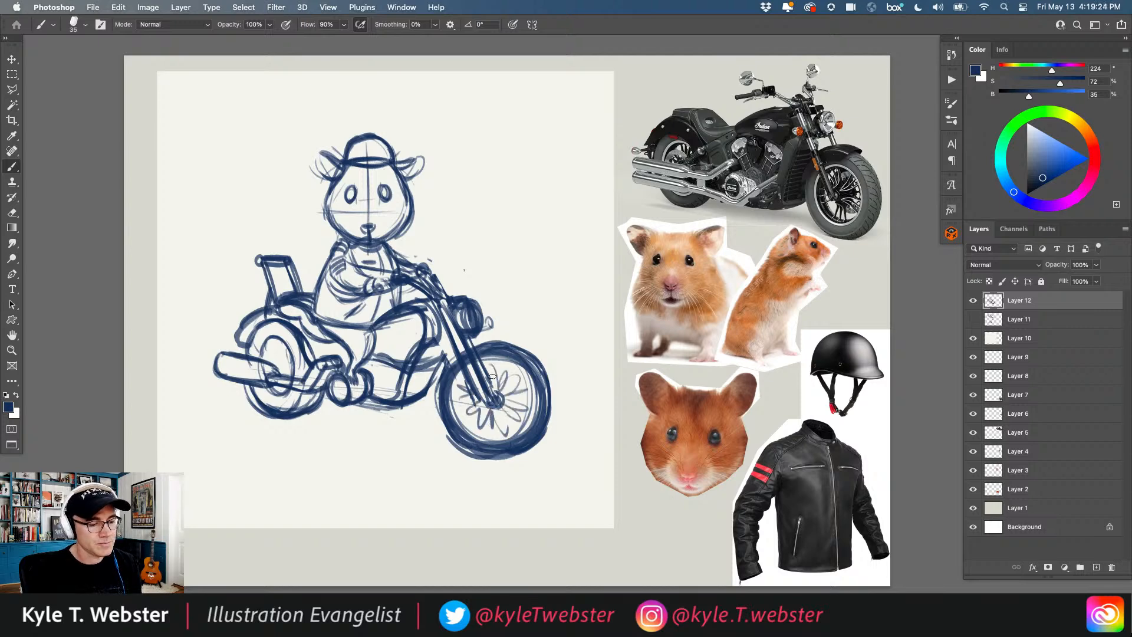
# Step: Add thin spokes inside the rear wheel and strengthen the muffler's pipes and the rear fender's outline around it
pyautogui.moveTo(291, 361)
pyautogui.mouseDown()
pyautogui.moveTo(269, 336)
pyautogui.moveTo(257, 354)
pyautogui.moveTo(245, 348)
pyautogui.moveTo(245, 378)
pyautogui.moveTo(322, 393)
pyautogui.moveTo(300, 419)
pyautogui.moveTo(266, 419)
pyautogui.mouseUp()
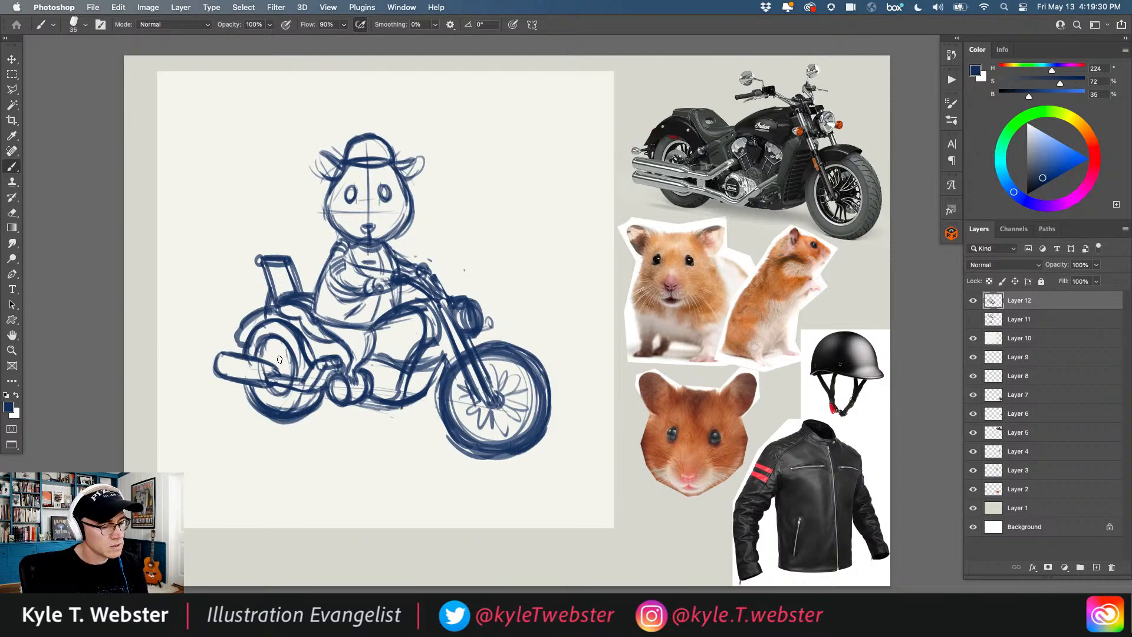
pyautogui.moveTo(280, 360); pyautogui.dragTo(257, 335)
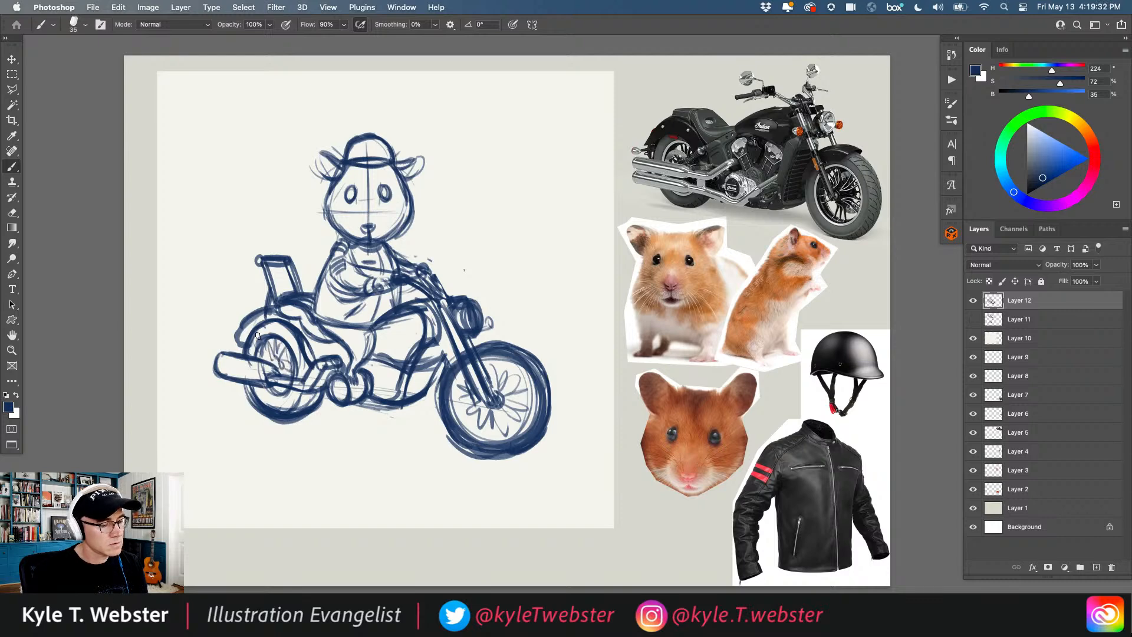
pyautogui.moveTo(260, 375)
pyautogui.mouseDown()
pyautogui.moveTo(218, 364)
pyautogui.moveTo(304, 396)
pyautogui.moveTo(217, 369)
pyautogui.mouseUp()
pyautogui.moveTo(311, 369); pyautogui.dragTo(300, 382)
pyautogui.moveTo(320, 387); pyautogui.dragTo(284, 391)
pyautogui.moveTo(237, 360)
pyautogui.mouseDown()
pyautogui.moveTo(273, 371)
pyautogui.moveTo(255, 371)
pyautogui.mouseUp()
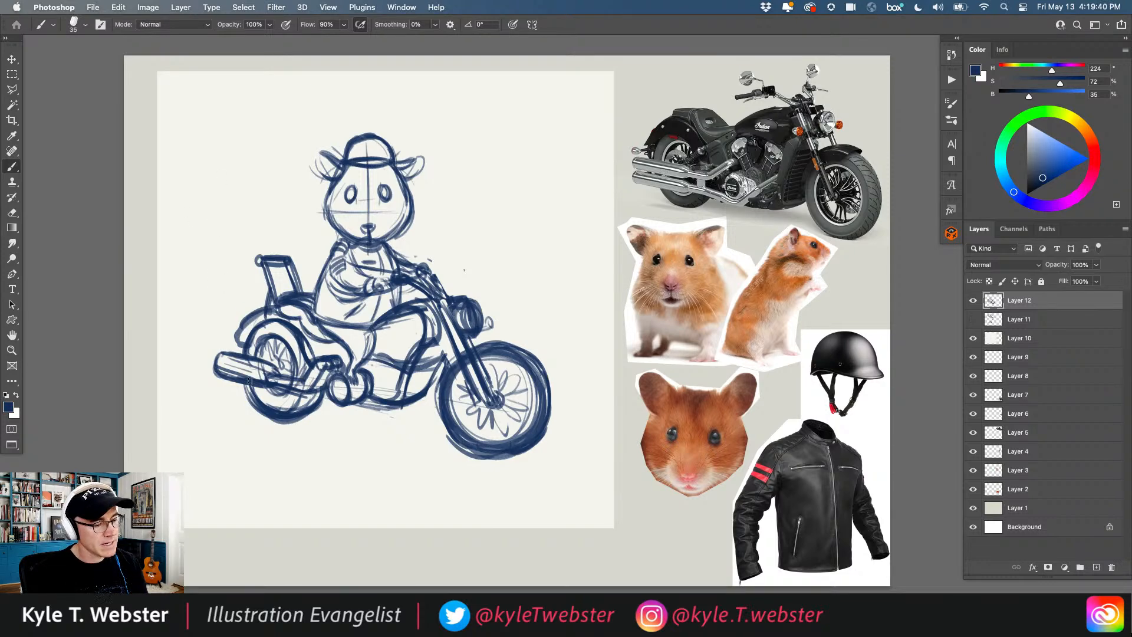
pyautogui.moveTo(232, 376)
pyautogui.mouseDown()
pyautogui.moveTo(204, 366)
pyautogui.moveTo(265, 364)
pyautogui.mouseUp()
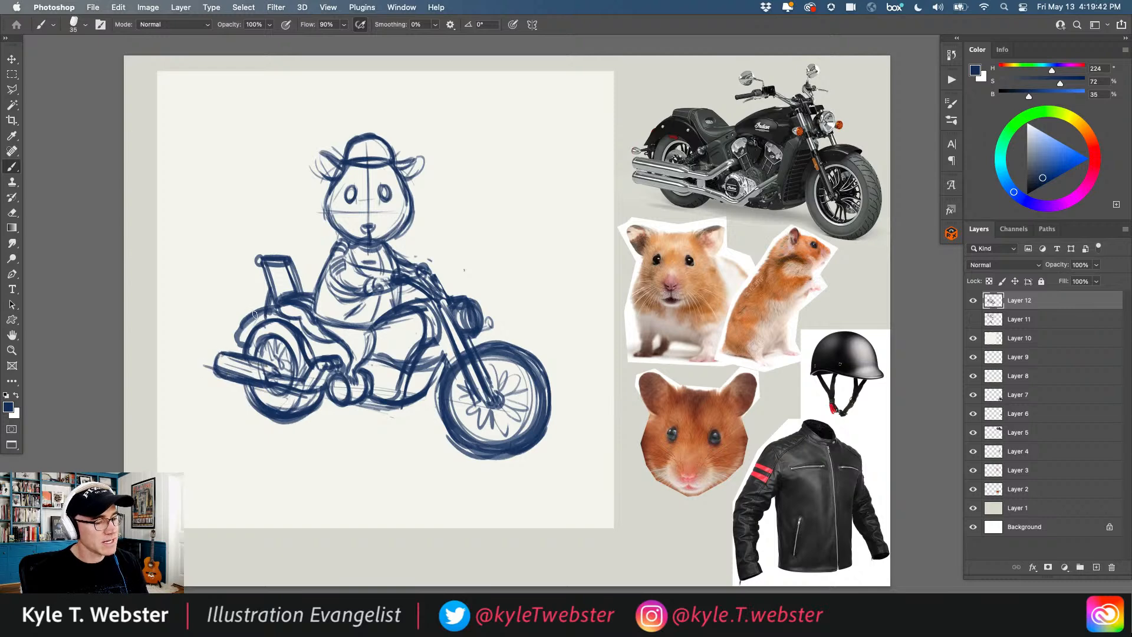
pyautogui.moveTo(258, 315)
pyautogui.mouseDown()
pyautogui.moveTo(232, 345)
pyautogui.moveTo(286, 316)
pyautogui.moveTo(290, 297)
pyautogui.moveTo(315, 362)
pyautogui.moveTo(278, 314)
pyautogui.moveTo(338, 344)
pyautogui.mouseUp()
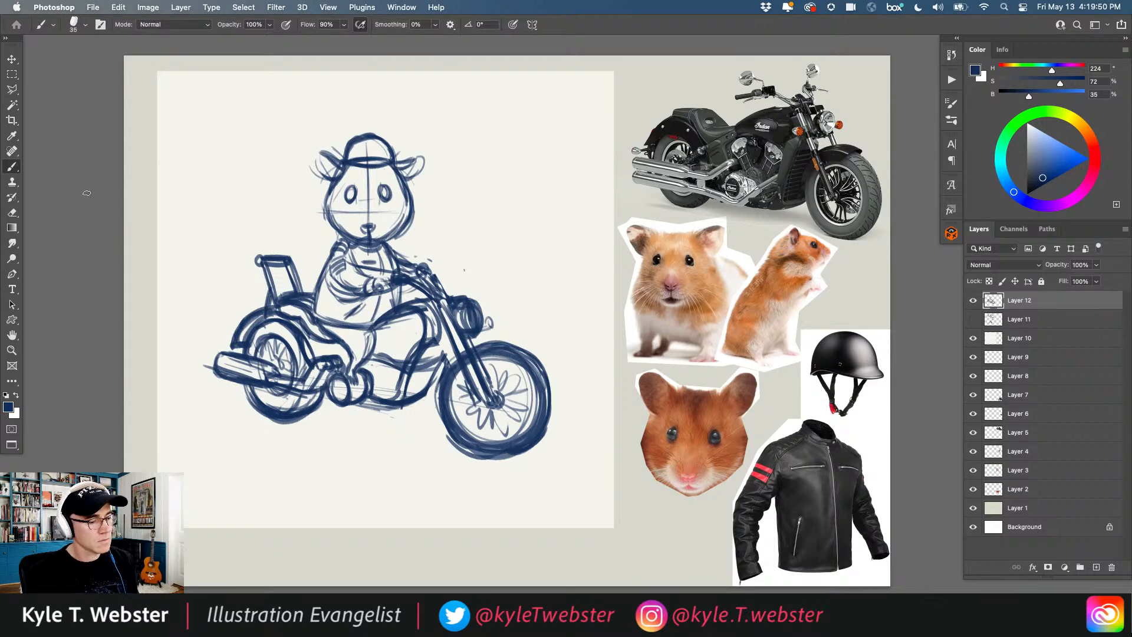
# Step: Redraw the headlight as a boxy shape on the fork and tidy the handlebar and far grip beside it
pyautogui.moveTo(448, 340); pyautogui.dragTo(435, 365)
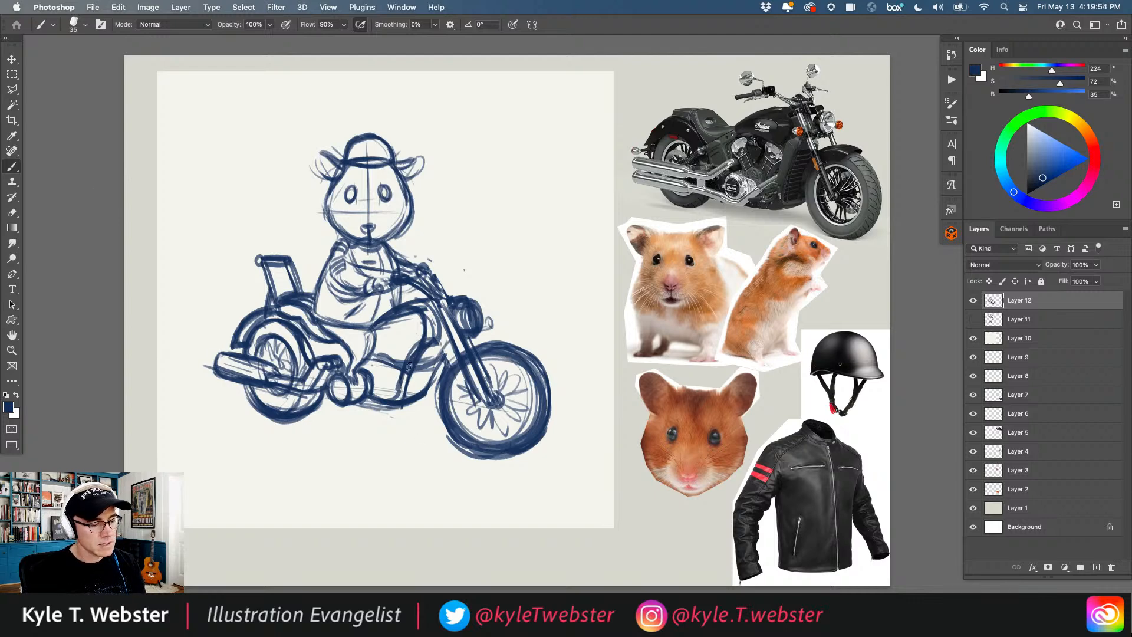
pyautogui.moveTo(445, 302)
pyautogui.mouseDown()
pyautogui.moveTo(472, 332)
pyautogui.moveTo(481, 303)
pyautogui.moveTo(480, 334)
pyautogui.mouseUp()
pyautogui.moveTo(469, 288)
pyautogui.mouseDown()
pyautogui.moveTo(471, 339)
pyautogui.moveTo(464, 319)
pyautogui.mouseUp()
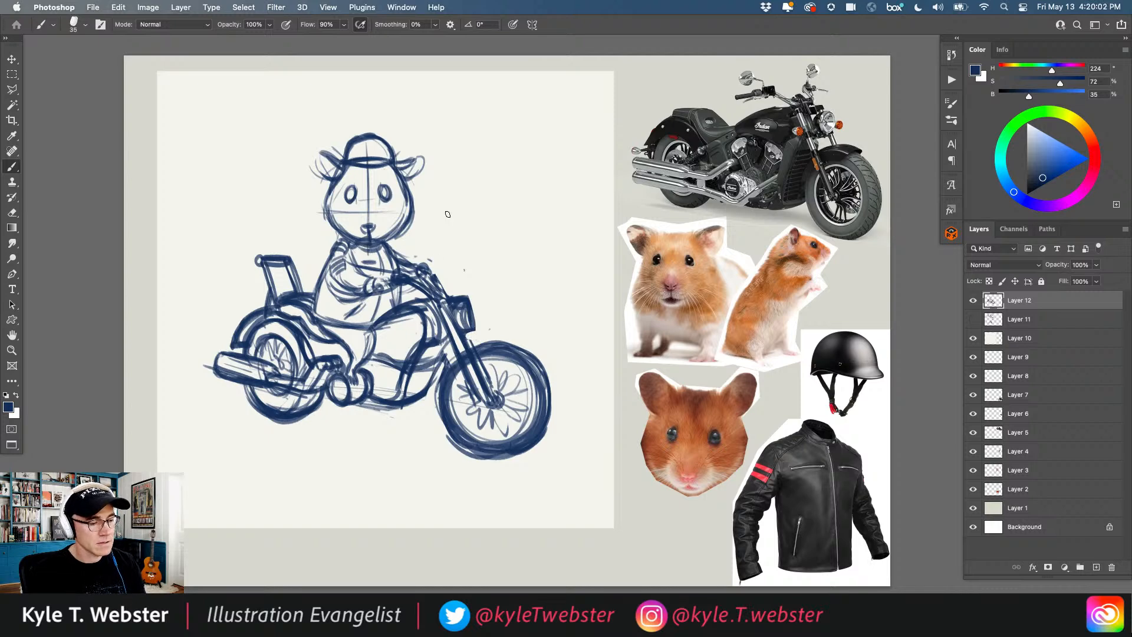
pyautogui.moveTo(444, 300); pyautogui.dragTo(419, 280)
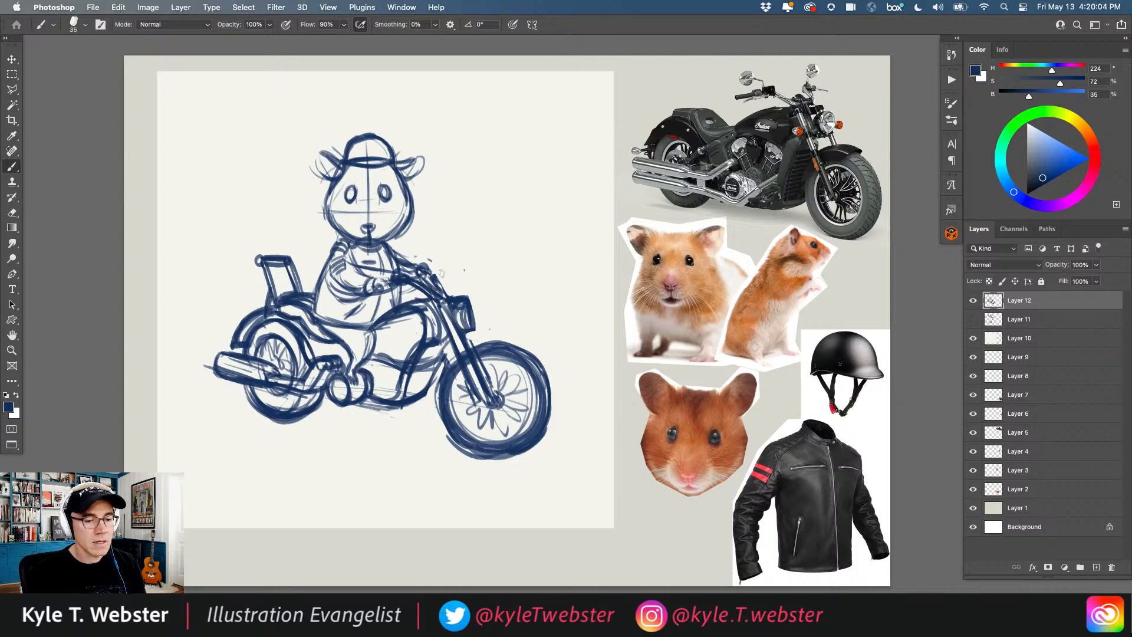
pyautogui.moveTo(446, 298)
pyautogui.mouseDown()
pyautogui.moveTo(427, 273)
pyautogui.moveTo(434, 289)
pyautogui.mouseUp()
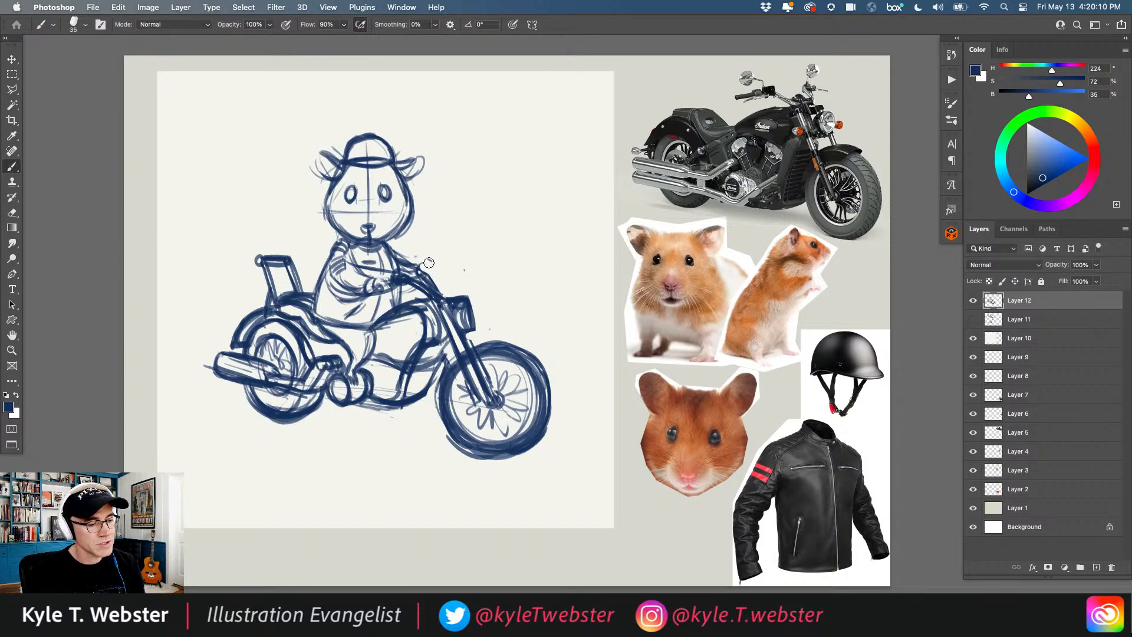
pyautogui.moveTo(419, 267); pyautogui.dragTo(432, 272)
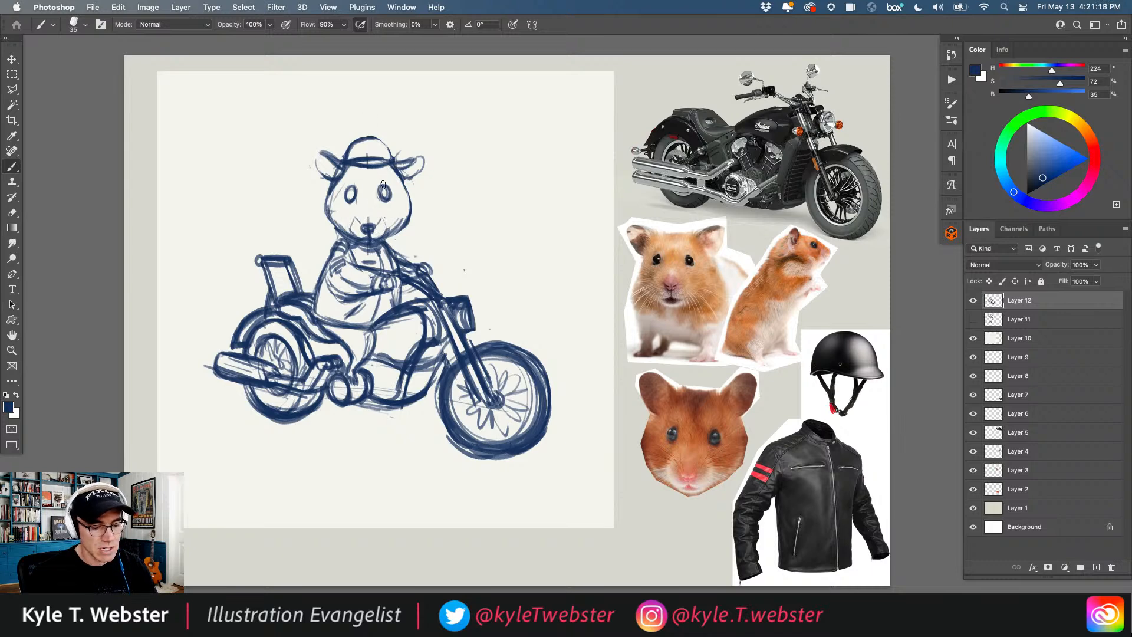
# Step: Erase the hamster's old eyes and redraw the sides of the head, the ears and the nose
pyautogui.moveTo(387, 192)
pyautogui.mouseDown()
pyautogui.moveTo(346, 194)
pyautogui.moveTo(383, 191)
pyautogui.mouseUp()
pyautogui.moveTo(352, 189); pyautogui.dragTo(350, 193)
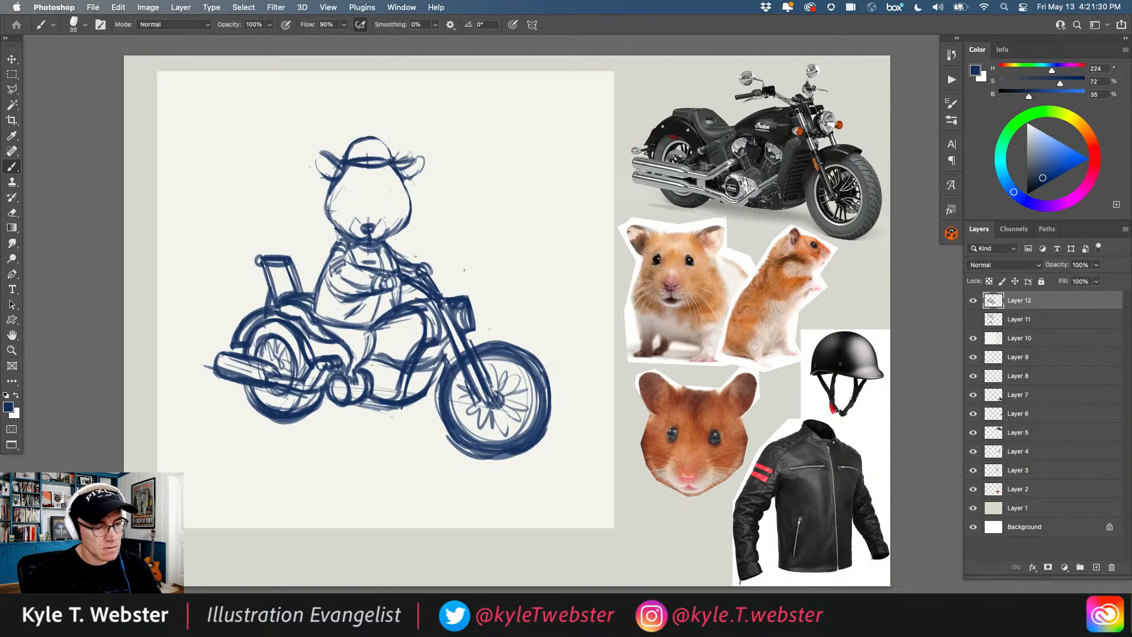
pyautogui.moveTo(342, 161)
pyautogui.mouseDown()
pyautogui.moveTo(328, 148)
pyautogui.moveTo(313, 155)
pyautogui.moveTo(325, 212)
pyautogui.moveTo(350, 238)
pyautogui.mouseUp()
pyautogui.moveTo(402, 176)
pyautogui.mouseDown()
pyautogui.moveTo(401, 230)
pyautogui.moveTo(385, 239)
pyautogui.mouseUp()
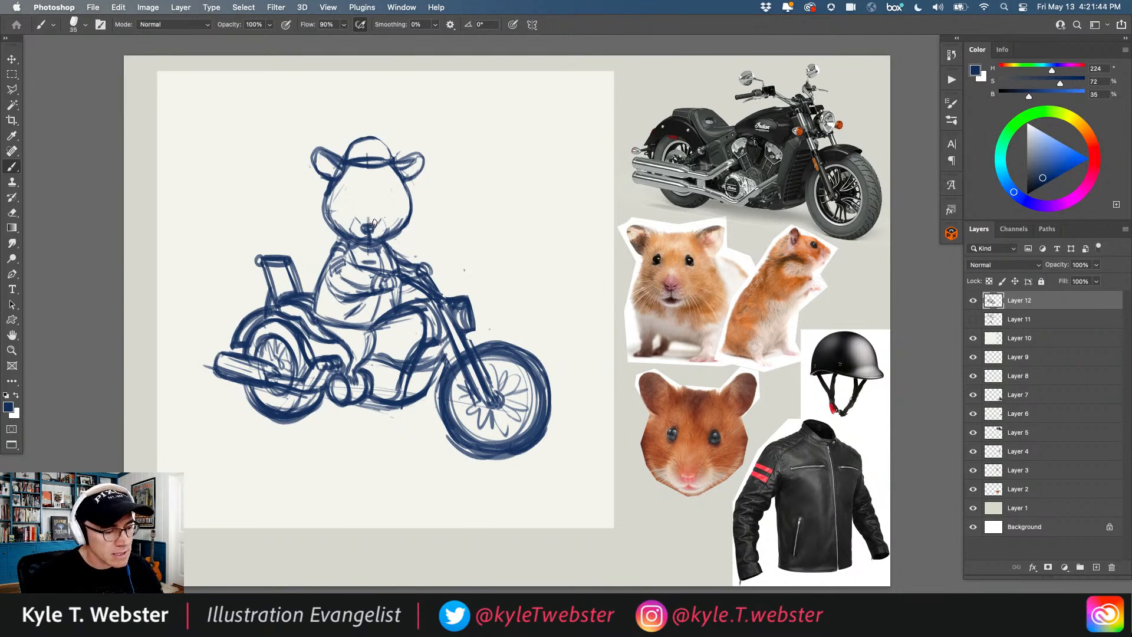
pyautogui.moveTo(363, 226); pyautogui.dragTo(372, 228)
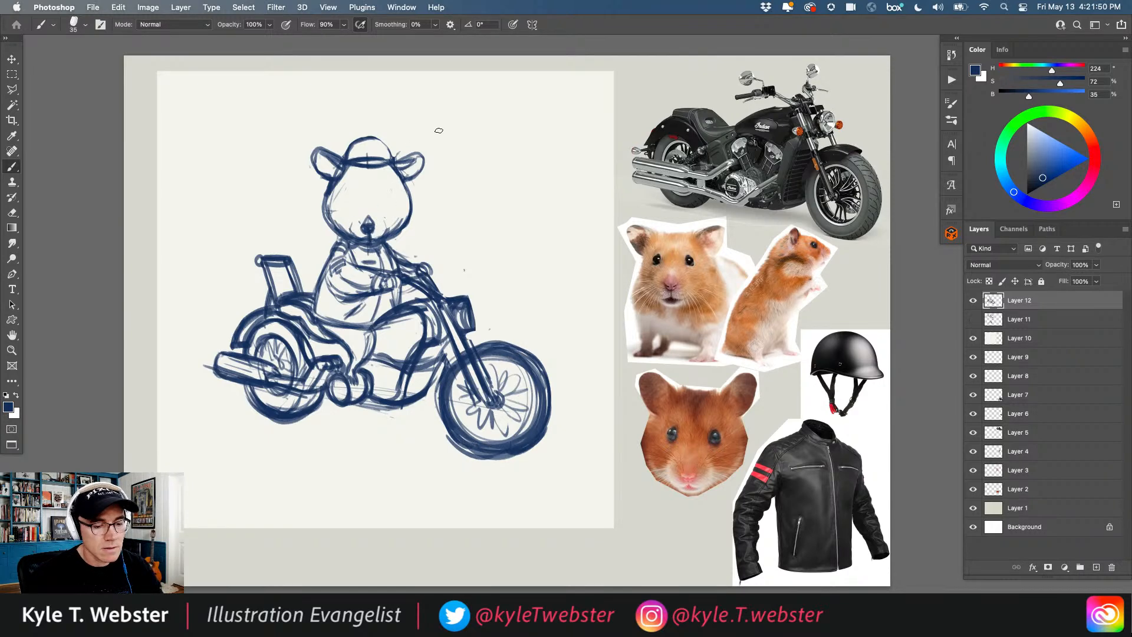
# Step: Draw a vertical guideline down the face and place new oval eyes, a small nose and a mouth around it
pyautogui.moveTo(369, 168); pyautogui.dragTo(368, 210)
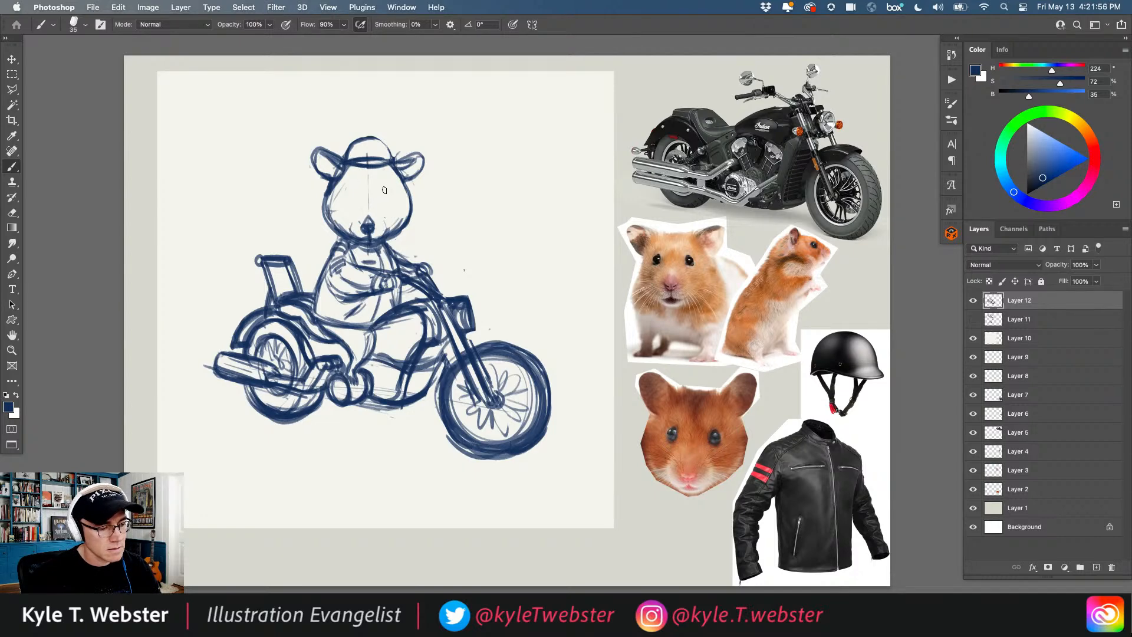
pyautogui.moveTo(384, 187)
pyautogui.mouseDown()
pyautogui.moveTo(384, 201)
pyautogui.moveTo(386, 188)
pyautogui.moveTo(351, 197)
pyautogui.mouseUp()
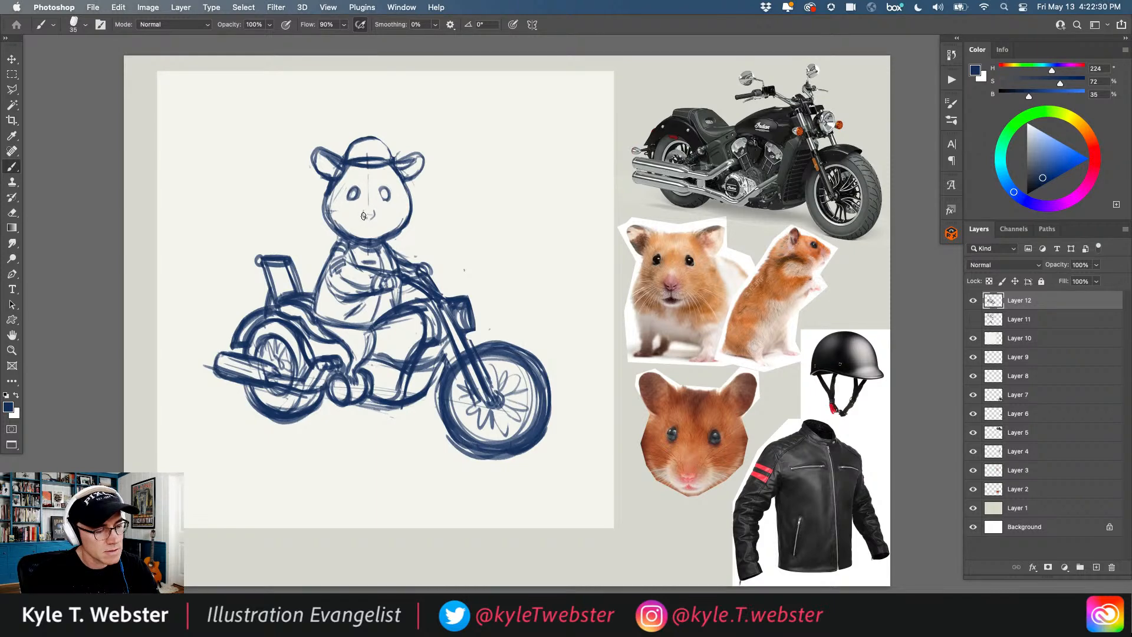
pyautogui.moveTo(372, 219); pyautogui.dragTo(364, 220)
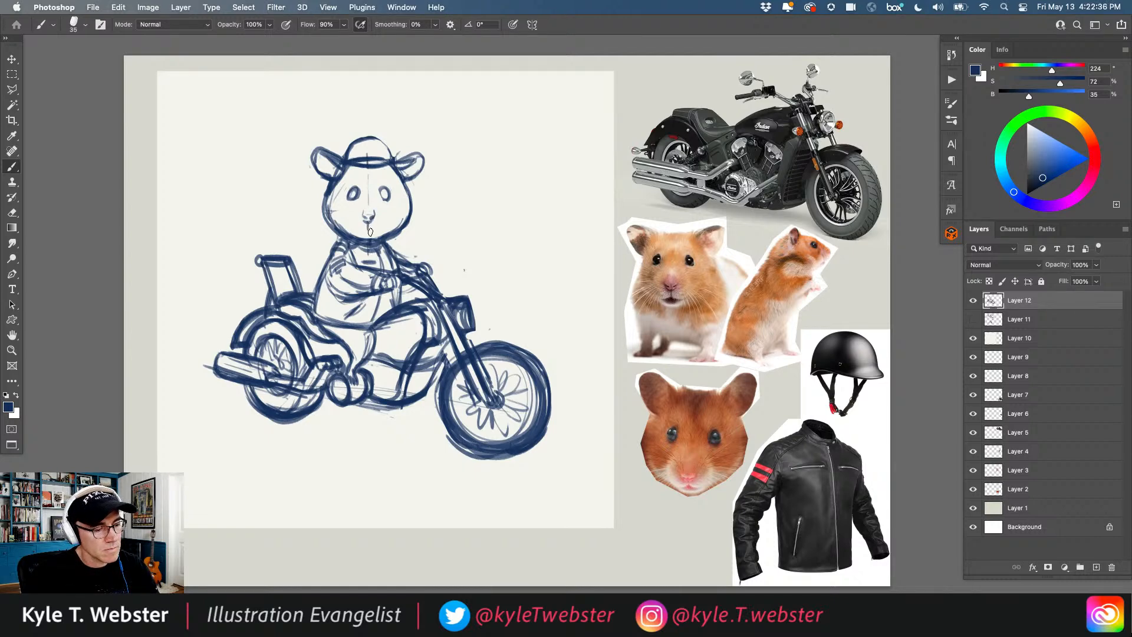
pyautogui.moveTo(370, 228)
pyautogui.mouseDown()
pyautogui.moveTo(382, 235)
pyautogui.moveTo(360, 234)
pyautogui.moveTo(378, 235)
pyautogui.mouseUp()
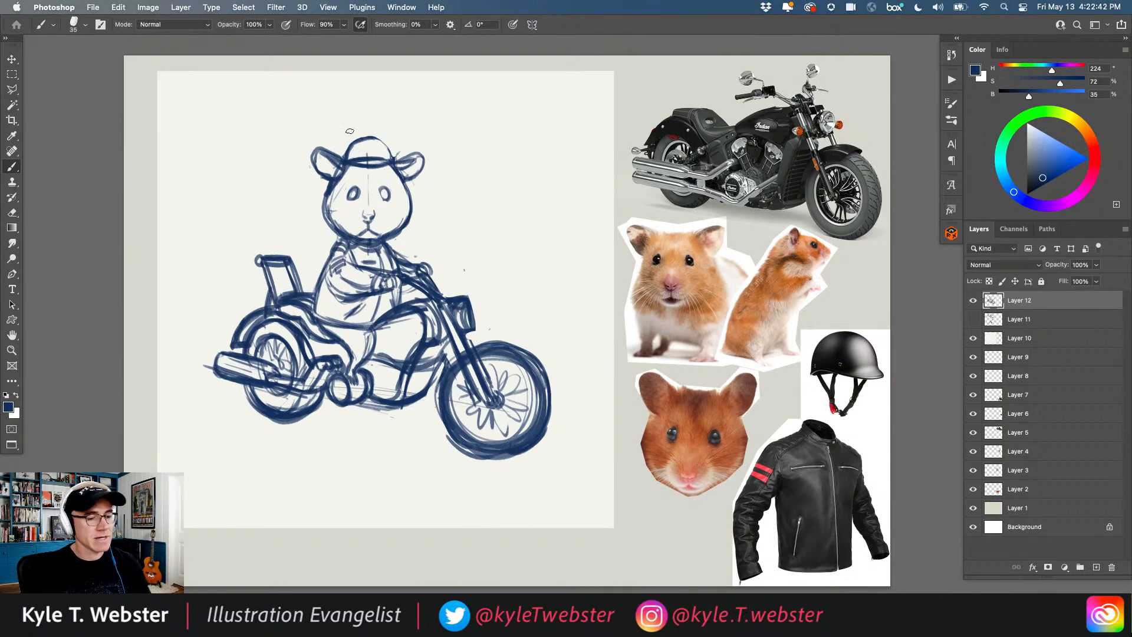
# Step: Add whiskers on both cheeks, fill the eyes dark, and mark short fur strokes on the forehead and muzzle
pyautogui.moveTo(356, 220); pyautogui.dragTo(308, 210)
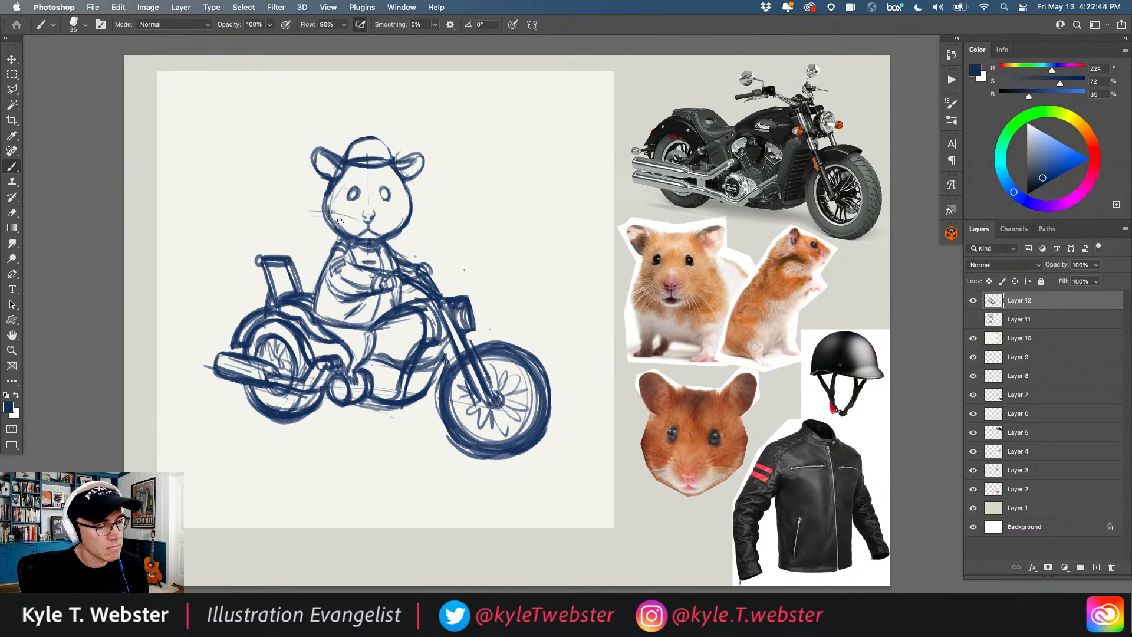
pyautogui.moveTo(405, 231); pyautogui.dragTo(422, 240)
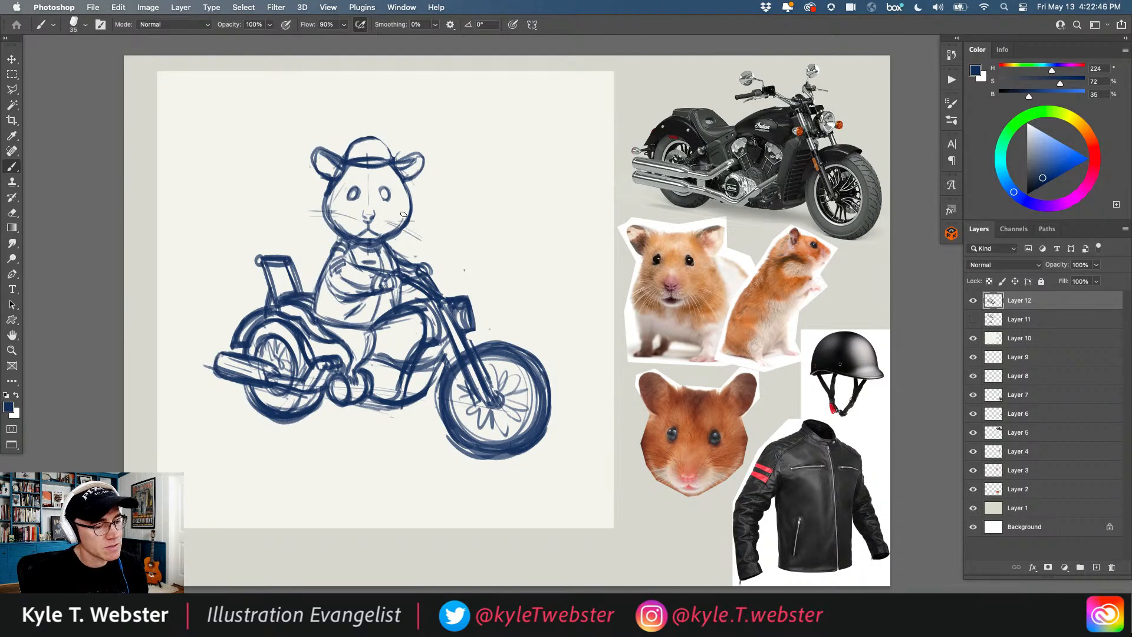
pyautogui.moveTo(336, 226); pyautogui.dragTo(319, 240)
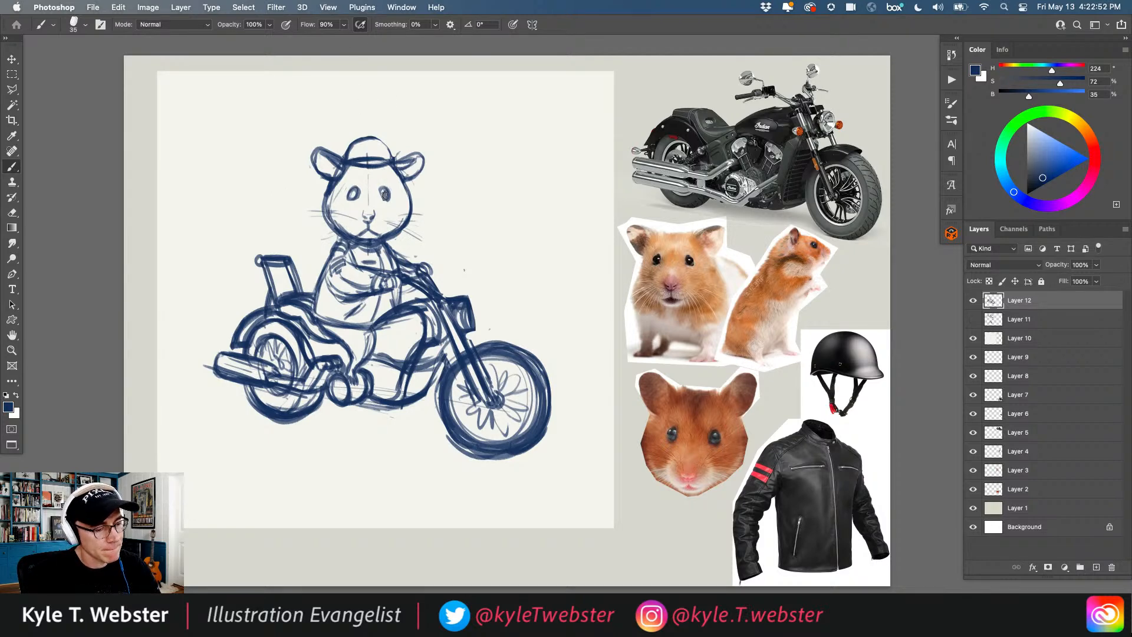
pyautogui.moveTo(351, 195); pyautogui.dragTo(350, 191)
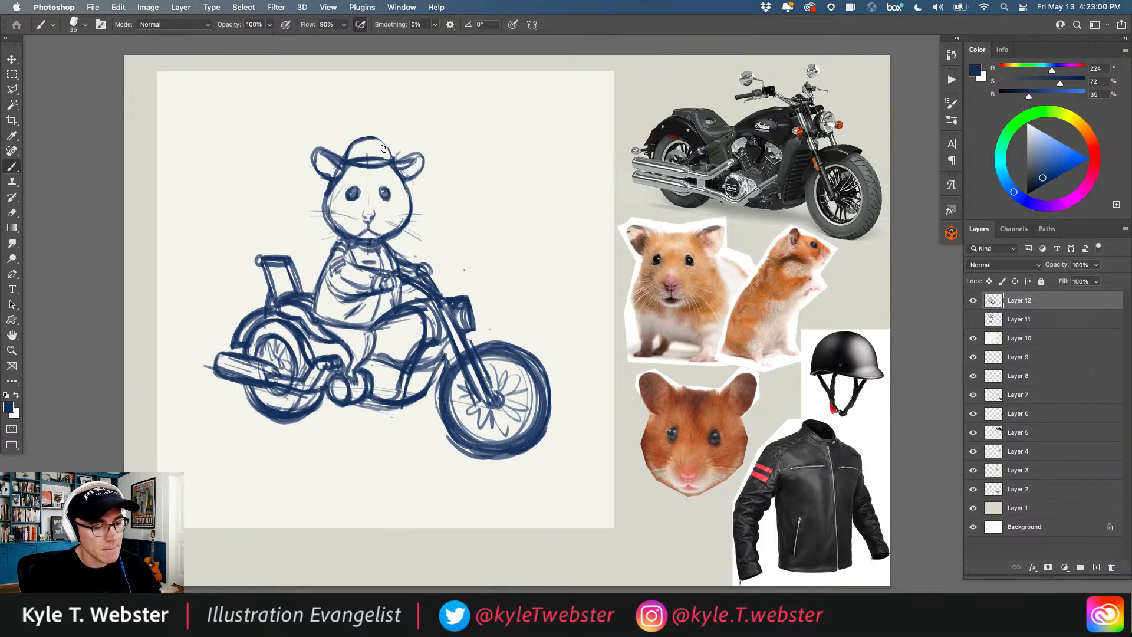
pyautogui.moveTo(372, 199)
pyautogui.mouseDown()
pyautogui.moveTo(369, 177)
pyautogui.moveTo(386, 177)
pyautogui.moveTo(363, 169)
pyautogui.moveTo(365, 182)
pyautogui.mouseUp()
pyautogui.moveTo(353, 172); pyautogui.dragTo(380, 213)
pyautogui.moveTo(384, 210); pyautogui.dragTo(388, 214)
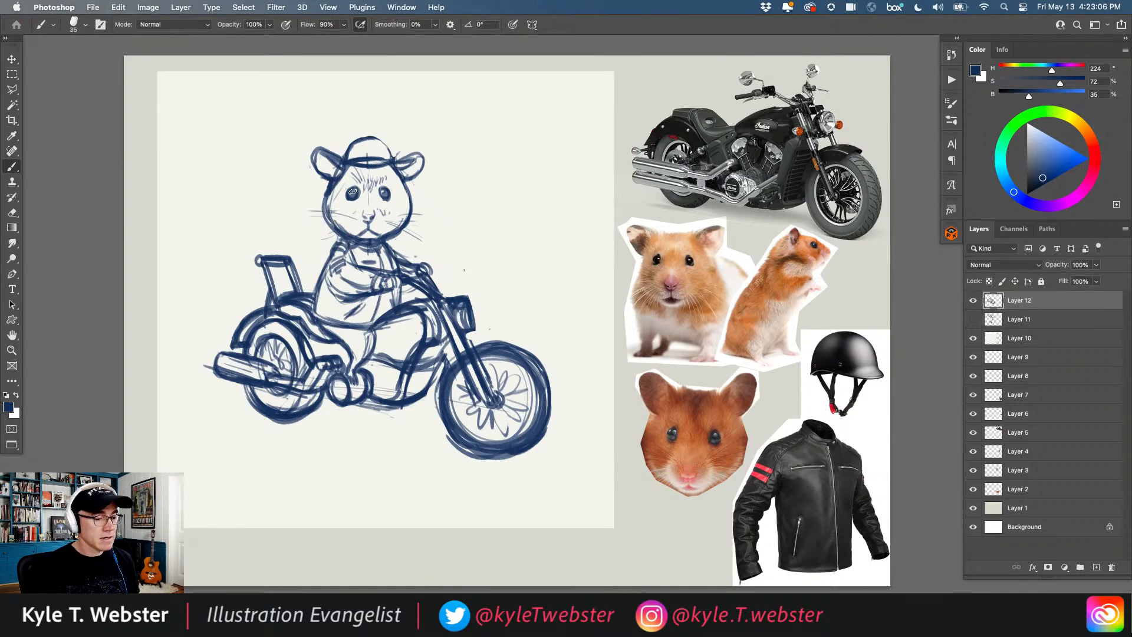
# Step: Darken the headlight's edge and redraw the handlebar running back to the hamster's hands
pyautogui.moveTo(468, 296)
pyautogui.mouseDown()
pyautogui.moveTo(475, 329)
pyautogui.moveTo(469, 294)
pyautogui.moveTo(473, 312)
pyautogui.mouseUp()
pyautogui.moveTo(432, 277); pyautogui.dragTo(446, 295)
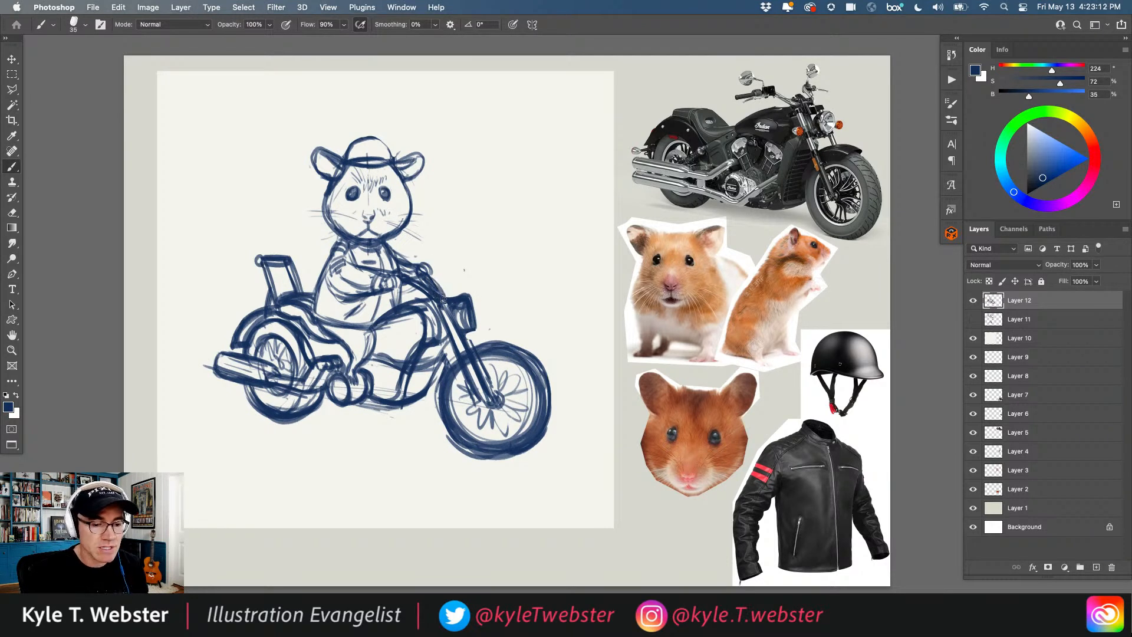
pyautogui.moveTo(435, 282)
pyautogui.mouseDown()
pyautogui.moveTo(444, 294)
pyautogui.moveTo(375, 288)
pyautogui.mouseUp()
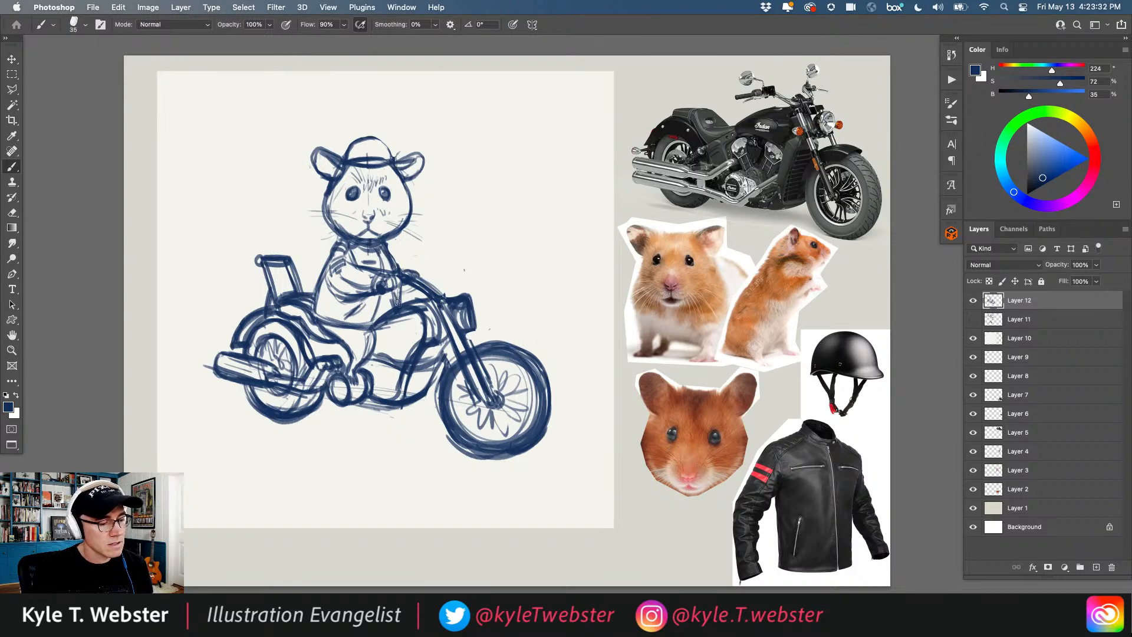
pyautogui.moveTo(393, 292)
pyautogui.mouseDown()
pyautogui.moveTo(379, 324)
pyautogui.moveTo(380, 295)
pyautogui.moveTo(365, 322)
pyautogui.moveTo(314, 311)
pyautogui.moveTo(313, 288)
pyautogui.mouseUp()
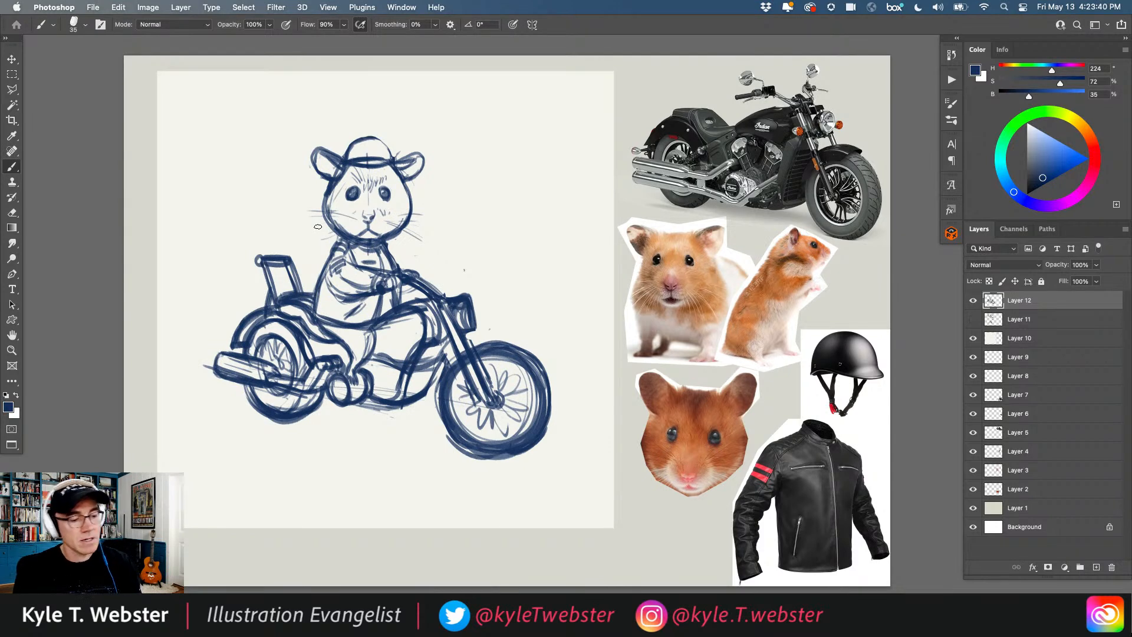
# Step: Fade the sketch layer to 25% opacity and add a new empty layer above it for inking
pyautogui.click(1069, 265)
pyautogui.write('25')
pyautogui.press('Return')
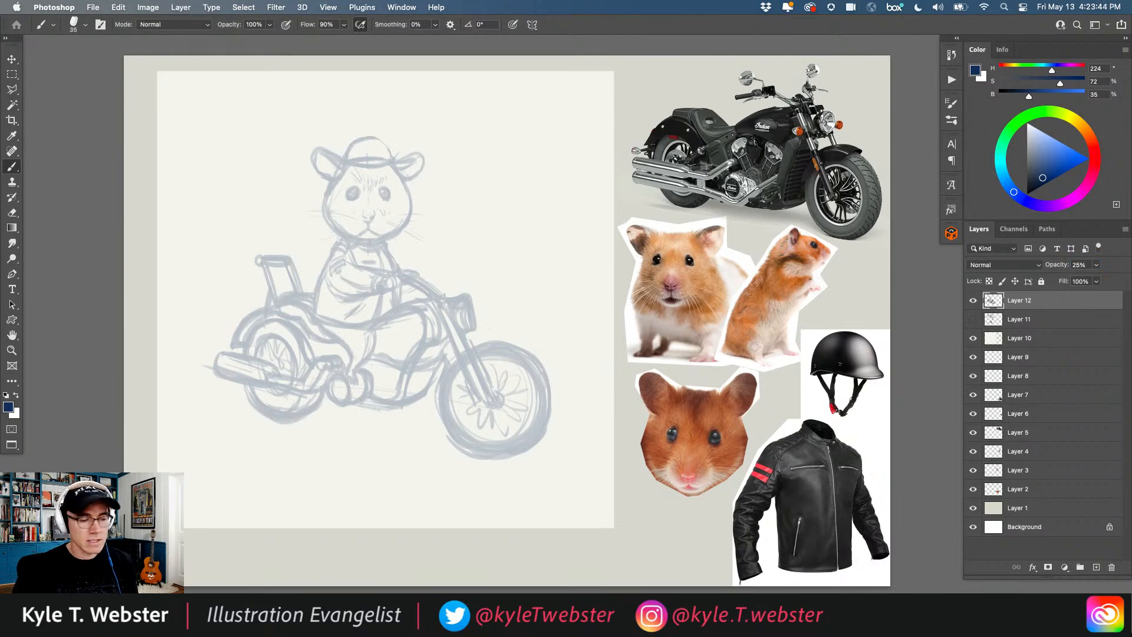
pyautogui.click(1095, 567)
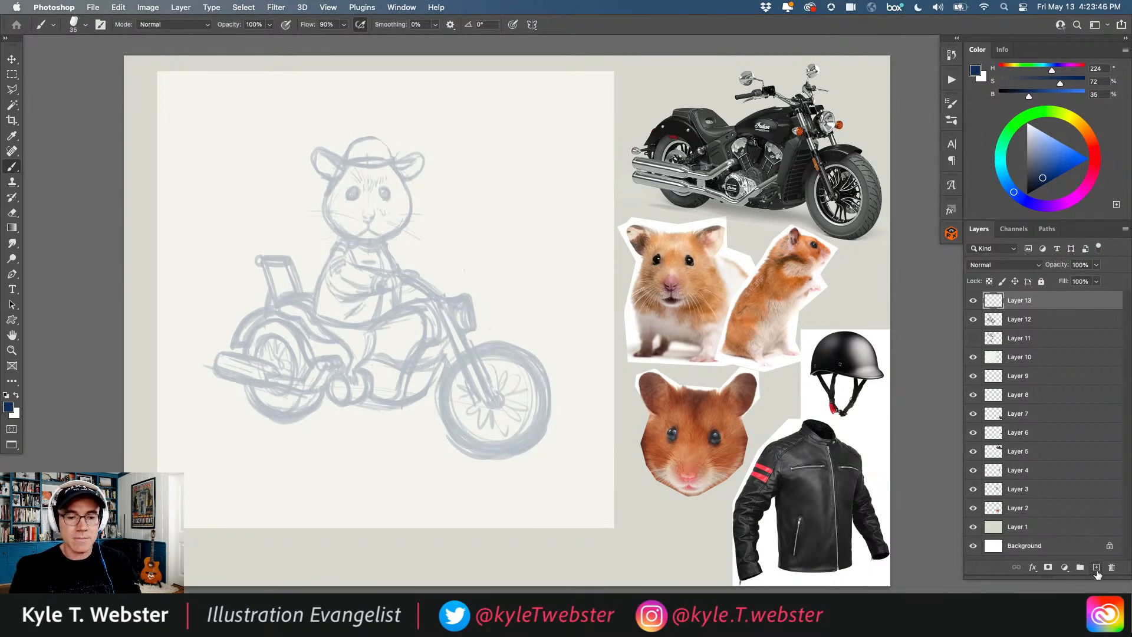
# Step: Choose the Suave Snap brush from the Spring 2022 brush group
pyautogui.click(951, 121)
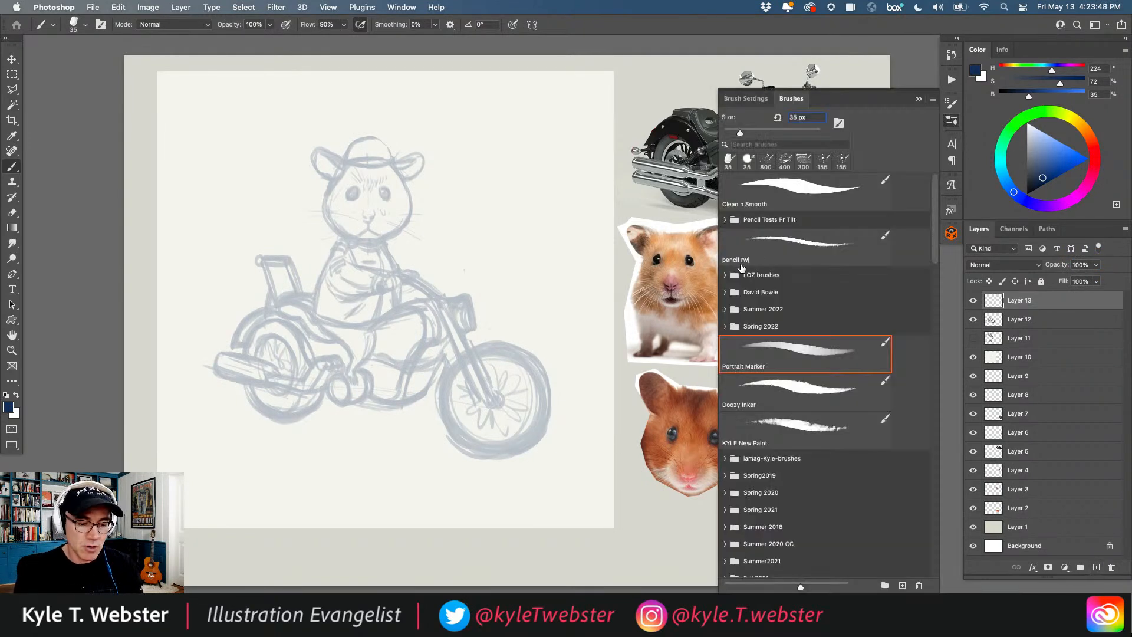
pyautogui.click(726, 328)
pyautogui.scroll(-6, 776, 287)
pyautogui.scroll(-10, 775, 287)
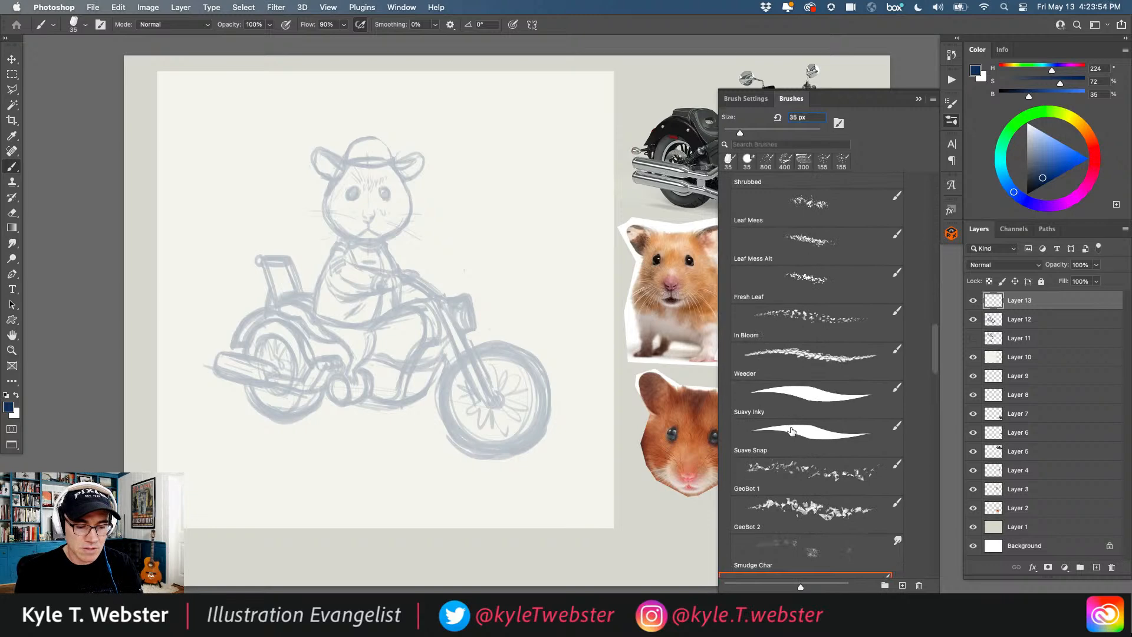
pyautogui.click(795, 429)
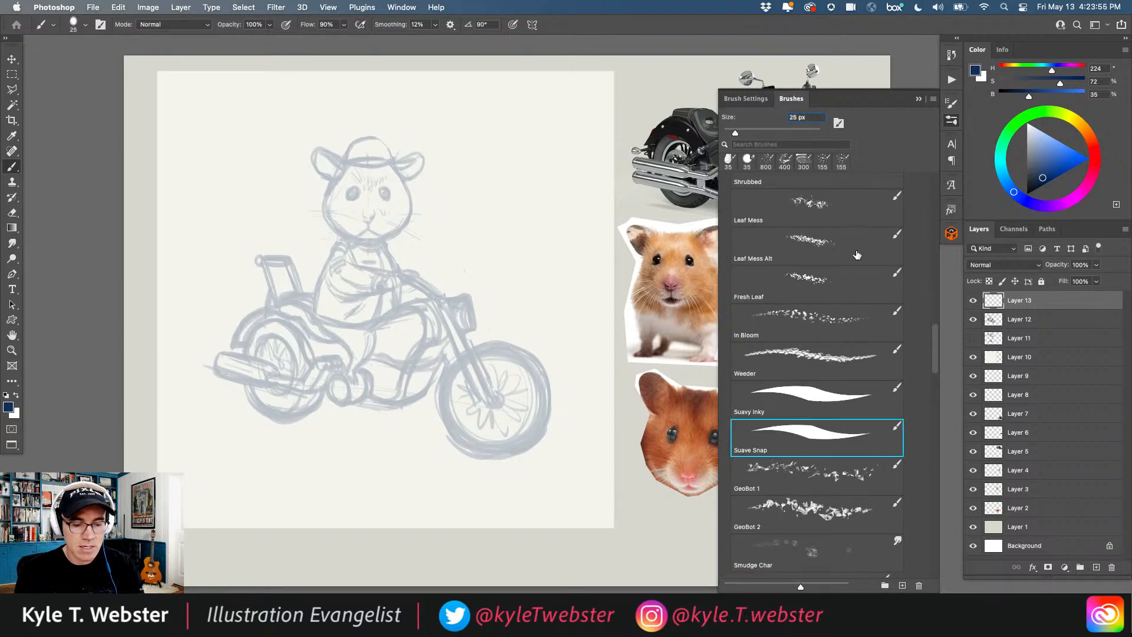
pyautogui.click(918, 99)
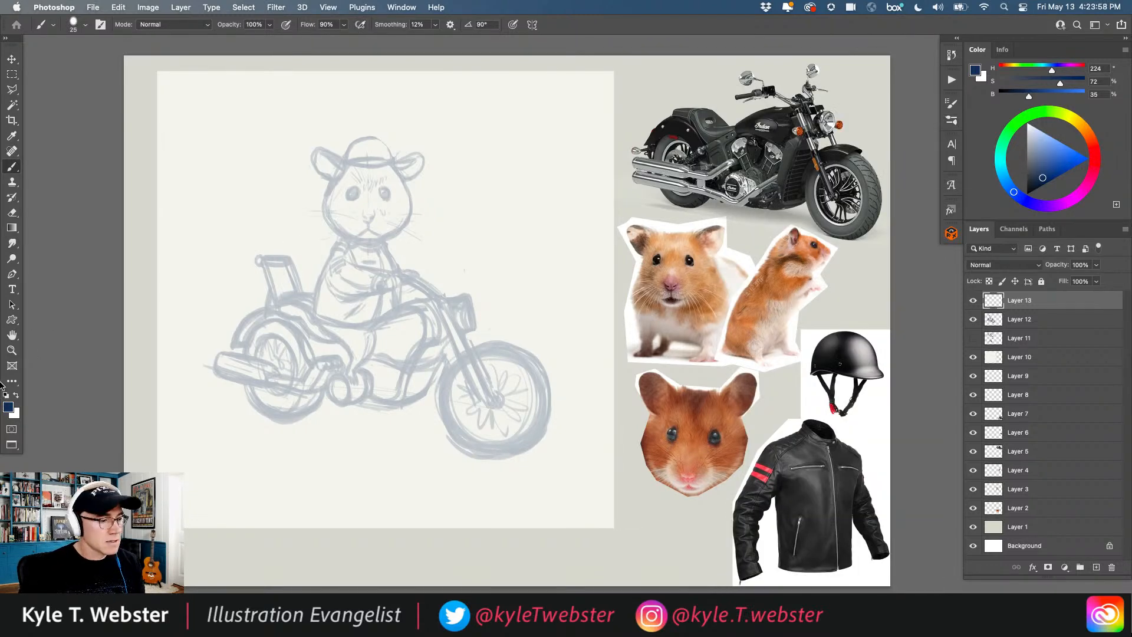
# Step: Set the brush flow to 100%, then try a long test stroke near the faded sketch and undo it
pyautogui.click(326, 25)
pyautogui.write('100')
pyautogui.press('Return')
pyautogui.click(286, 25)
pyautogui.keyDown('super'); pyautogui.click(352, 241); pyautogui.keyUp('super')
pyautogui.keyDown('super'); pyautogui.click(351, 242); pyautogui.keyUp('super')
pyautogui.moveTo(352, 242); pyautogui.dragTo(419, 349)
pyautogui.moveTo(261, 118)
pyautogui.mouseDown()
pyautogui.moveTo(242, 257)
pyautogui.moveTo(292, 266)
pyautogui.moveTo(165, 300)
pyautogui.moveTo(193, 395)
pyautogui.moveTo(110, 456)
pyautogui.moveTo(133, 446)
pyautogui.mouseUp()
pyautogui.hotkey('ctrl', 'z')
pyautogui.keyDown('alt'); pyautogui.click(348, 392); pyautogui.keyUp('alt')
pyautogui.moveTo(308, 416); pyautogui.dragTo(350, 341)
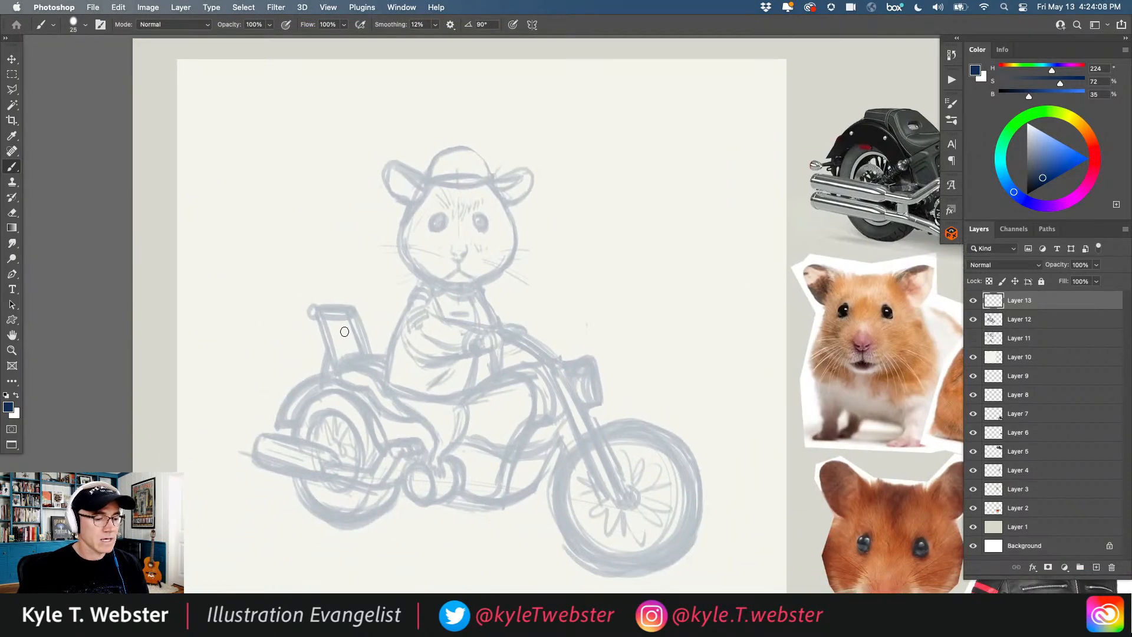
# Step: Enlarge the brush to 30 px, try a wavy line and a short stroke beside the hamster, and undo both
pyautogui.press(']')
pyautogui.moveTo(332, 146)
pyautogui.mouseDown()
pyautogui.moveTo(311, 216)
pyautogui.moveTo(261, 246)
pyautogui.moveTo(270, 304)
pyautogui.moveTo(245, 348)
pyautogui.moveTo(239, 415)
pyautogui.mouseUp()
pyautogui.moveTo(226, 321); pyautogui.dragTo(219, 385)
pyautogui.press('super+z')
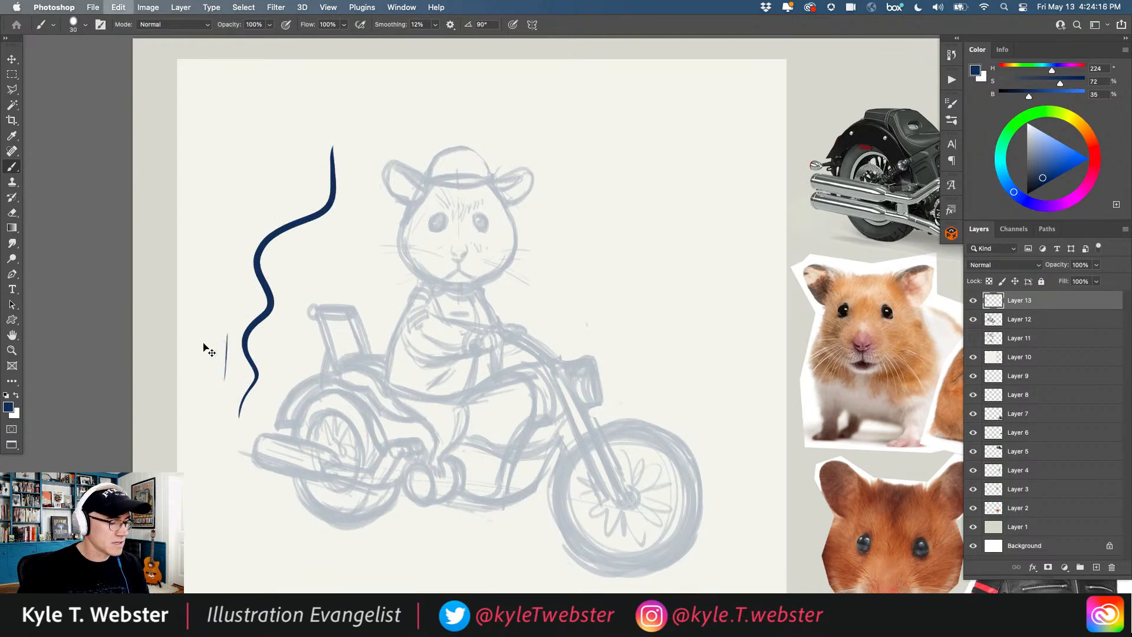
pyautogui.press('super+z')
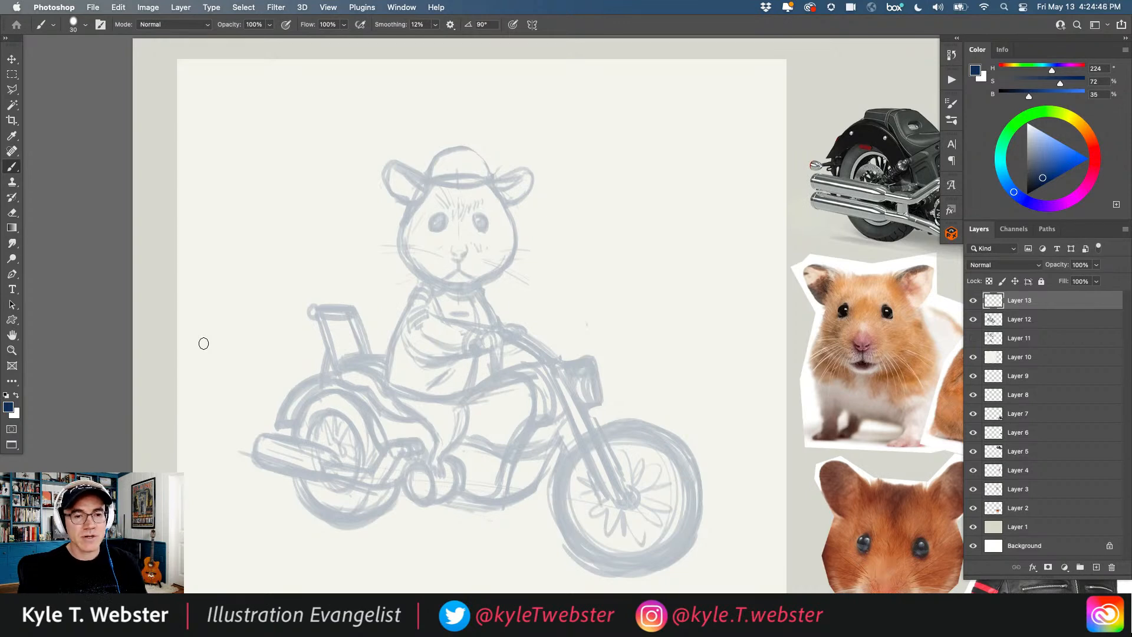
# Step: Test the brush's line weight beside the hamster with a looping curve, a short curl and a patch of hatching
pyautogui.moveTo(331, 112)
pyautogui.mouseDown()
pyautogui.moveTo(278, 245)
pyautogui.moveTo(317, 202)
pyautogui.moveTo(237, 252)
pyautogui.moveTo(266, 335)
pyautogui.mouseUp()
pyautogui.moveTo(263, 338); pyautogui.dragTo(252, 373)
pyautogui.moveTo(359, 218)
pyautogui.mouseDown()
pyautogui.moveTo(331, 278)
pyautogui.moveTo(323, 268)
pyautogui.mouseUp()
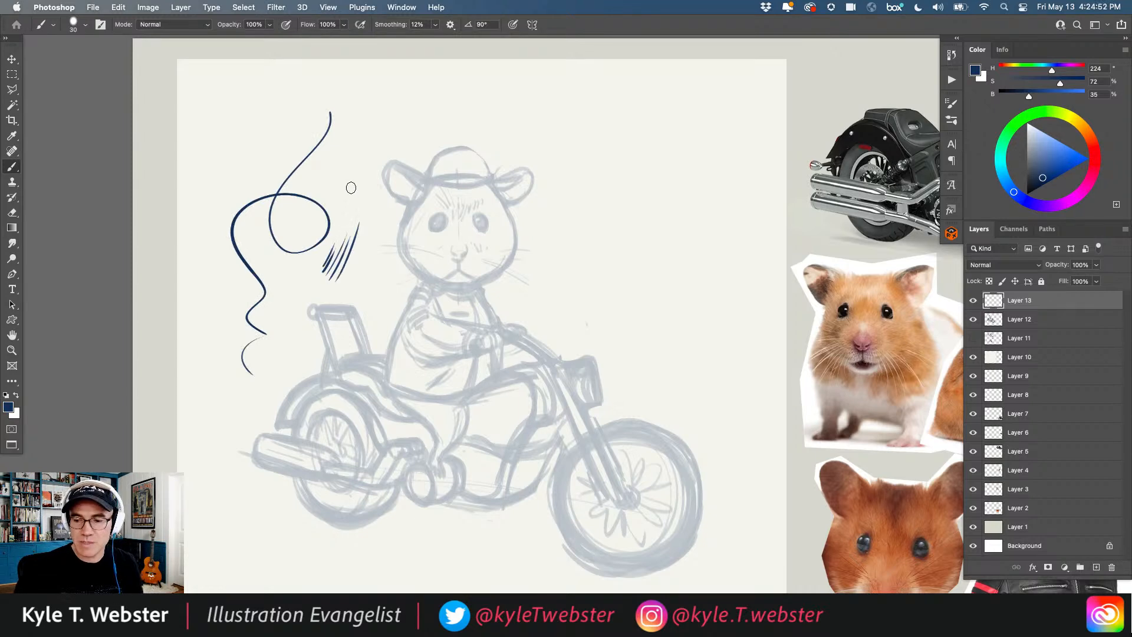
# Step: Clear the test strokes and set the brush smoothing to 20%, trying it with one long stroke that is undone
pyautogui.press('Delete')
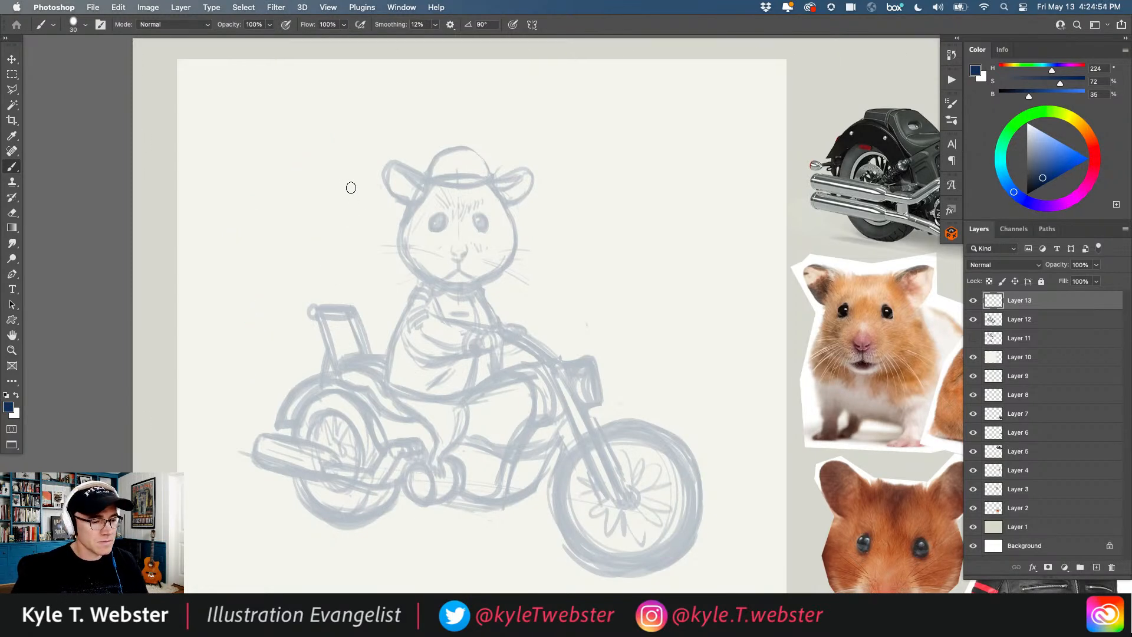
pyautogui.press('super+plus')
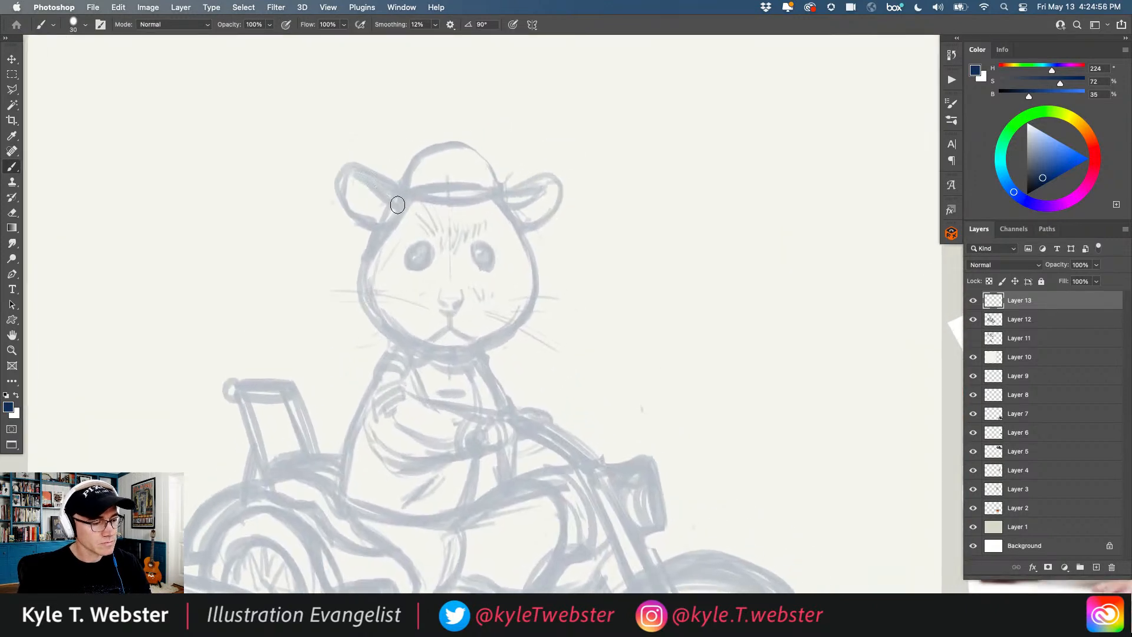
pyautogui.click(418, 24)
pyautogui.write('20')
pyautogui.press('Return')
pyautogui.moveTo(287, 83)
pyautogui.mouseDown()
pyautogui.moveTo(229, 194)
pyautogui.moveTo(287, 221)
pyautogui.moveTo(179, 164)
pyautogui.moveTo(194, 264)
pyautogui.moveTo(162, 354)
pyautogui.mouseUp()
pyautogui.press('super+z')
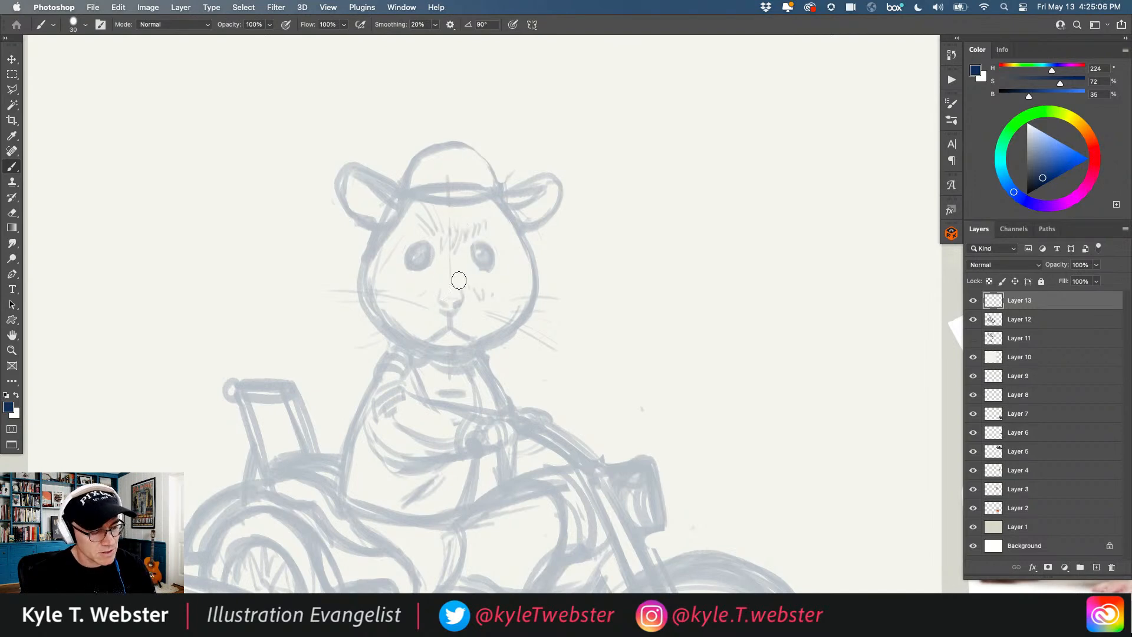
# Step: Move the brown hamster face reference beside the sketched head and bring its layer, Layer 2, to the top of the stack
pyautogui.scroll(-3, 432, 300)
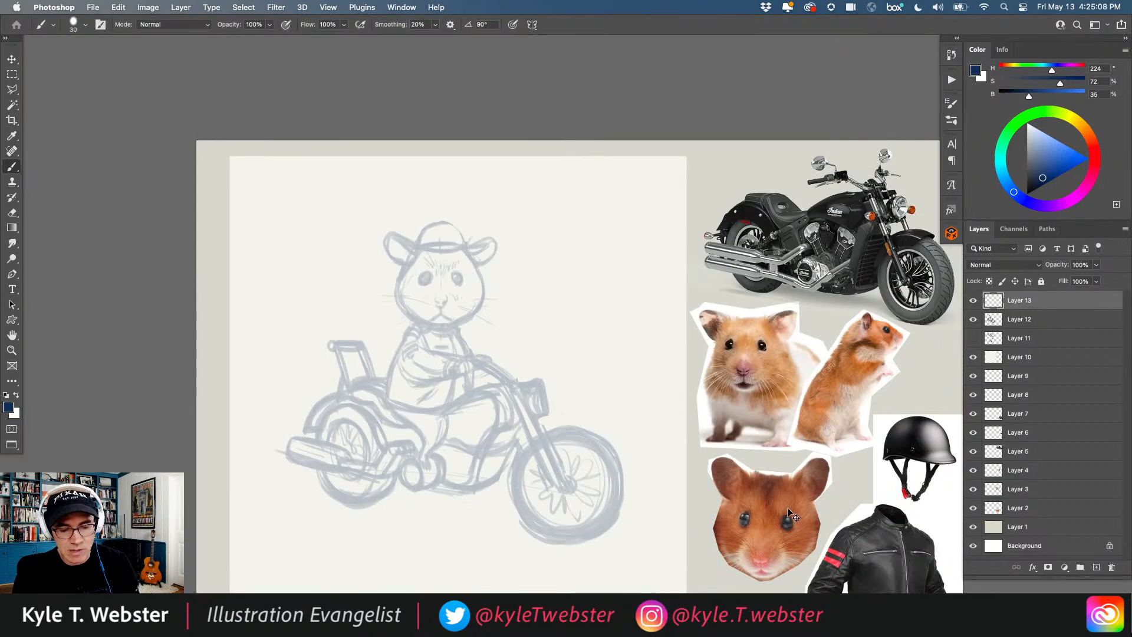
pyautogui.keyDown('super'); pyautogui.click(758, 470); pyautogui.keyUp('super')
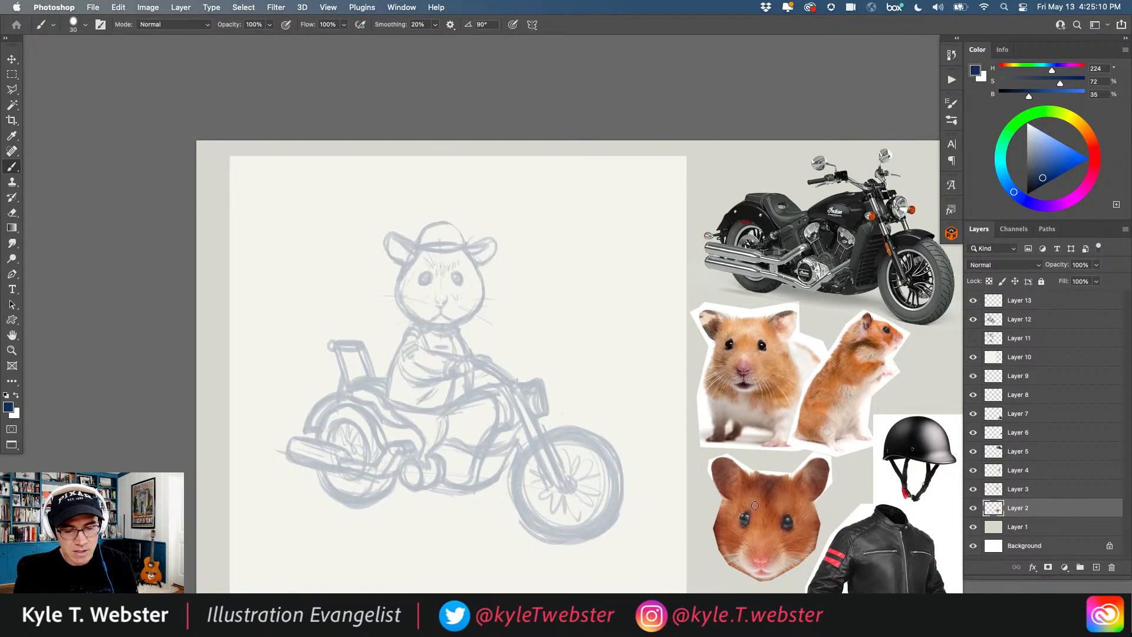
pyautogui.press('v')
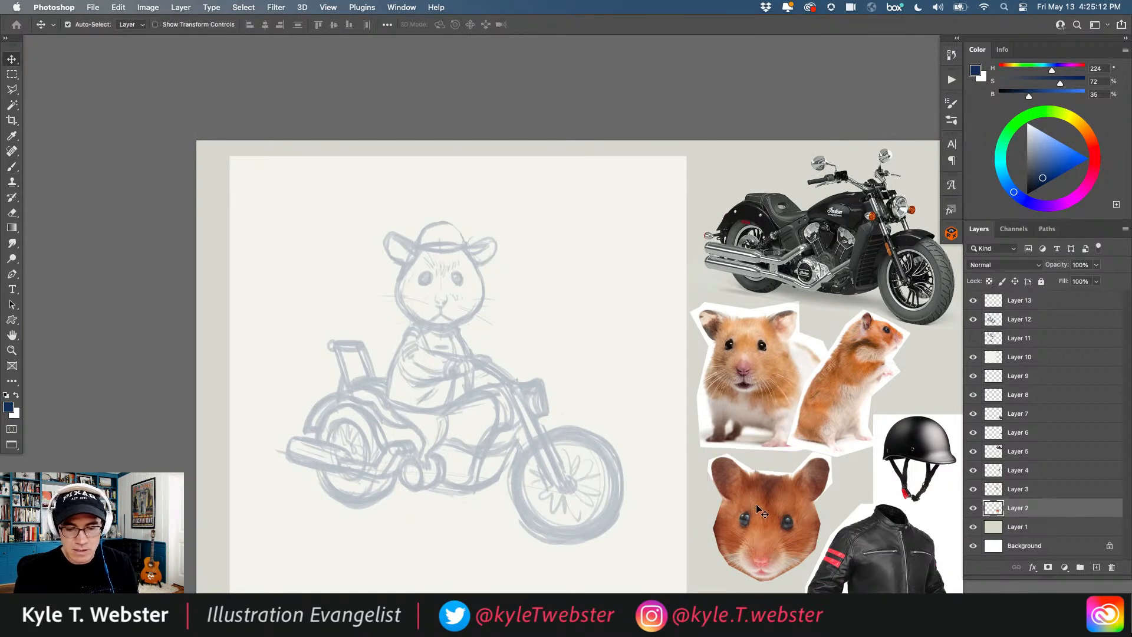
pyautogui.moveTo(757, 496); pyautogui.dragTo(629, 295)
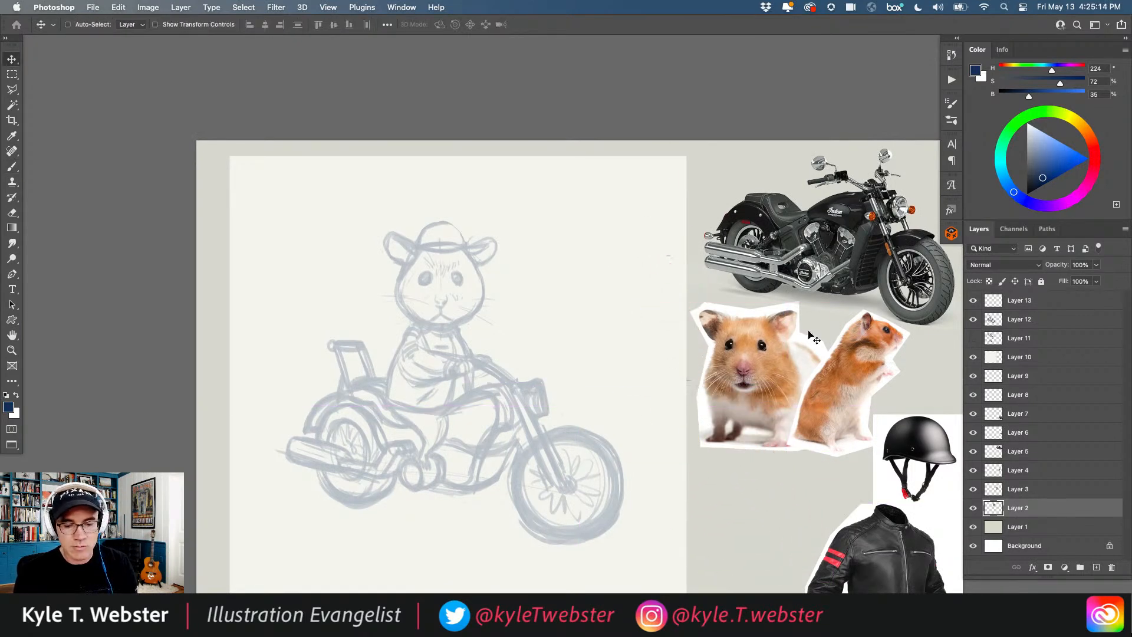
pyautogui.moveTo(996, 508); pyautogui.dragTo(980, 299)
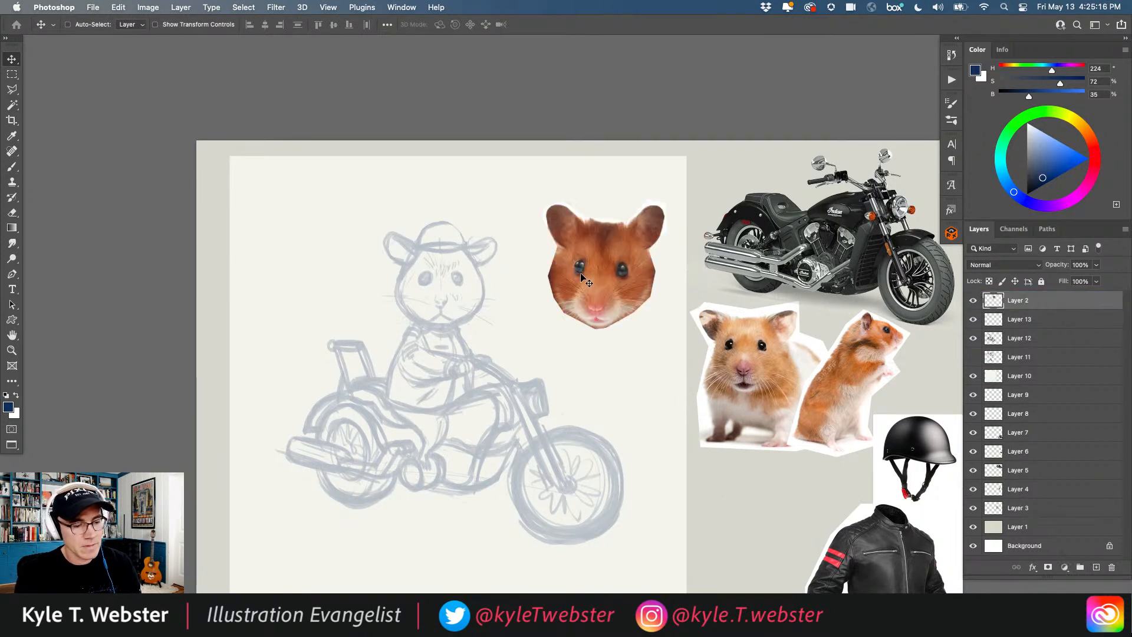
pyautogui.moveTo(585, 283); pyautogui.dragTo(575, 282)
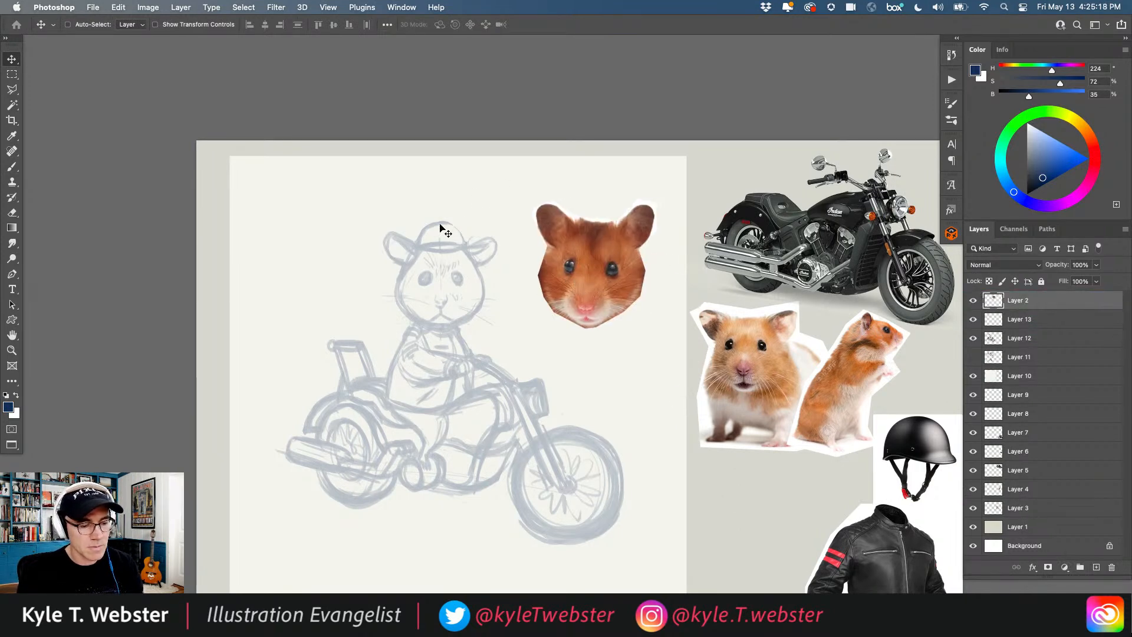
pyautogui.keyDown('super'); pyautogui.click(444, 331); pyautogui.keyUp('super')
pyautogui.moveTo(378, 326); pyautogui.dragTo(346, 323)
pyautogui.press('b')
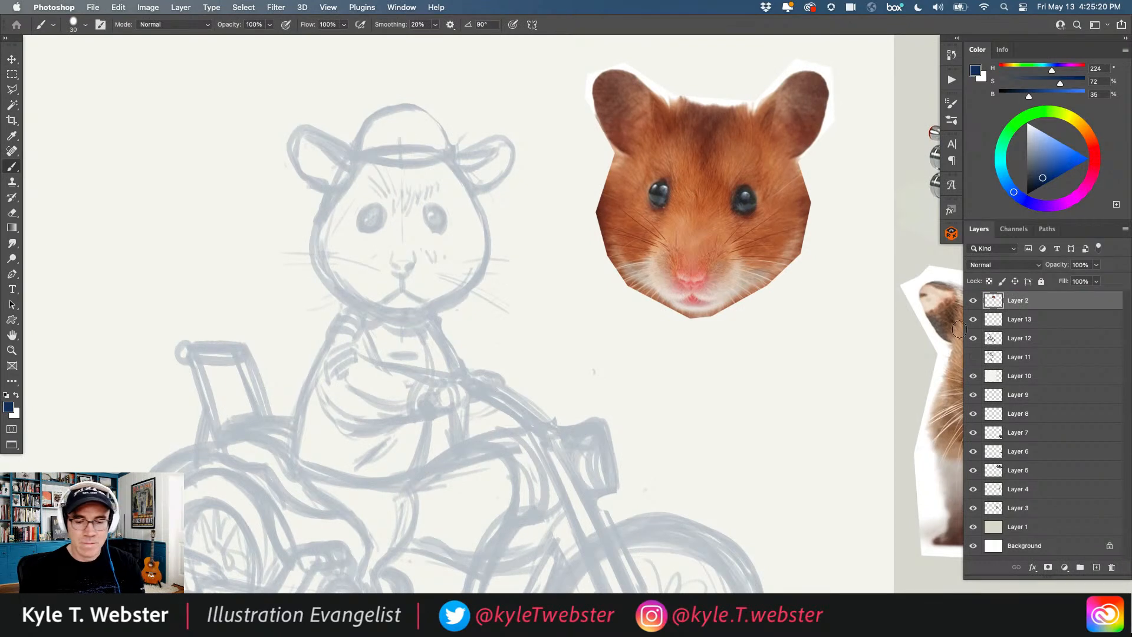
# Step: On Layer 13, ink oval outlines over both of the sketched hamster's eyes
pyautogui.click(992, 316)
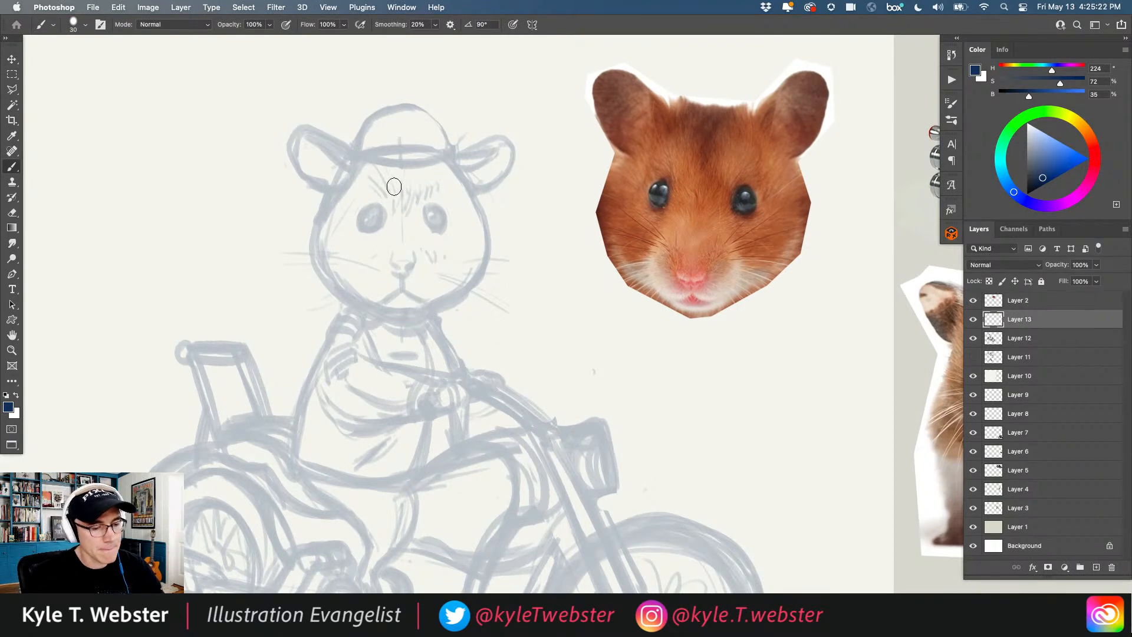
pyautogui.moveTo(369, 228)
pyautogui.mouseDown()
pyautogui.moveTo(381, 209)
pyautogui.moveTo(371, 206)
pyautogui.moveTo(360, 221)
pyautogui.moveTo(443, 231)
pyautogui.moveTo(443, 212)
pyautogui.moveTo(429, 225)
pyautogui.moveTo(445, 265)
pyautogui.moveTo(464, 230)
pyautogui.moveTo(451, 211)
pyautogui.mouseUp()
pyautogui.press('super+z')
pyautogui.scroll(2, 424, 197)
pyautogui.scroll(-2, 341, 340)
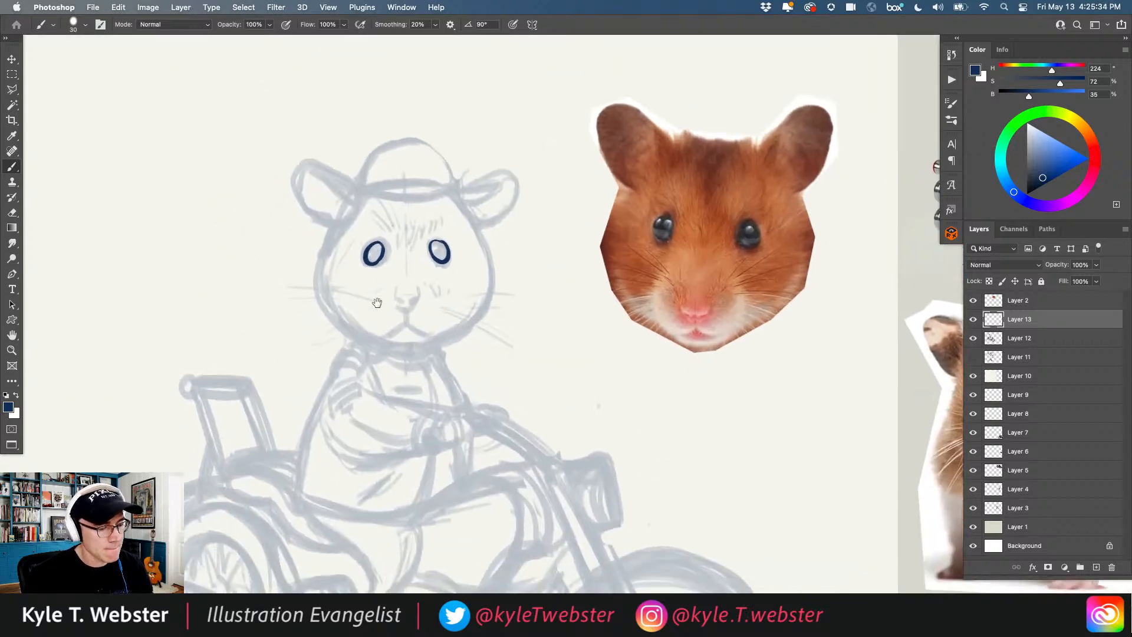
# Step: Ink the hamster's nose with its nostrils, the short line below it and the downturned mouth
pyautogui.moveTo(417, 287)
pyautogui.mouseDown()
pyautogui.moveTo(414, 306)
pyautogui.moveTo(395, 309)
pyautogui.moveTo(422, 301)
pyautogui.mouseUp()
pyautogui.scroll(2, 396, 307)
pyautogui.click(409, 301)
pyautogui.keyDown('alt'); pyautogui.keyDown('super'); pyautogui.click(393, 317); pyautogui.keyUp('super'); pyautogui.keyUp('alt')
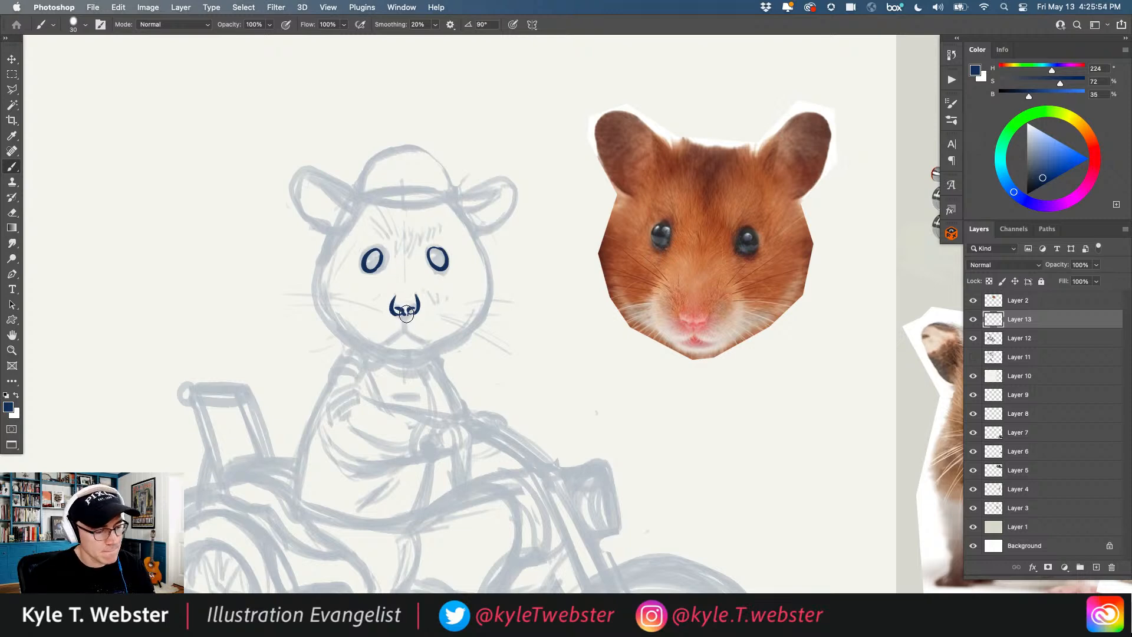
pyautogui.moveTo(409, 329)
pyautogui.mouseDown()
pyautogui.moveTo(444, 334)
pyautogui.moveTo(382, 341)
pyautogui.mouseUp()
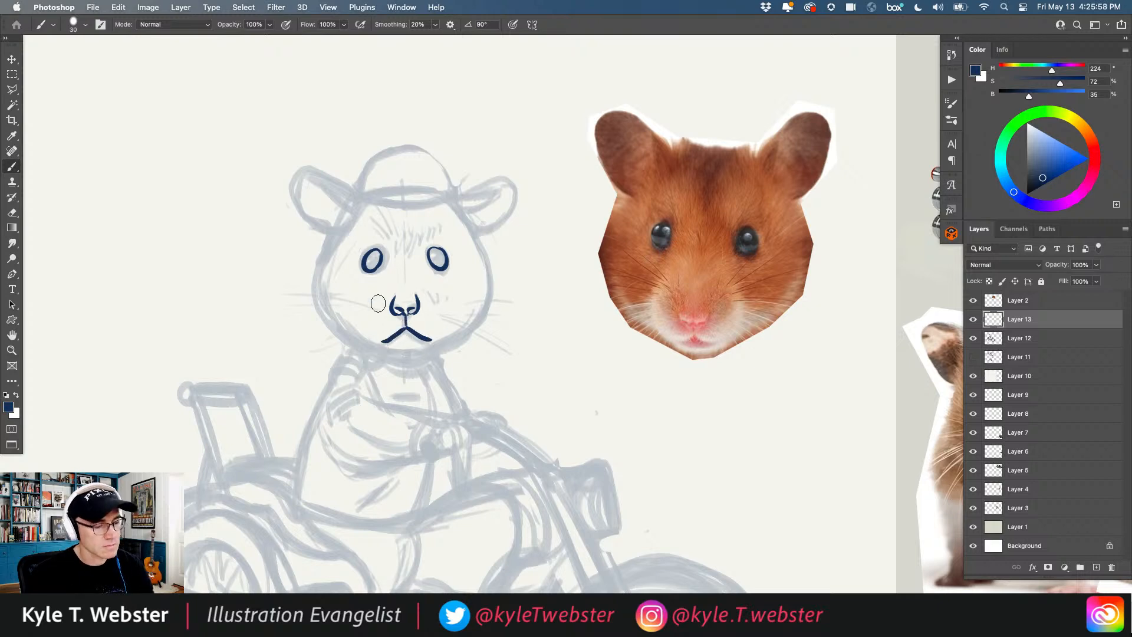
# Step: Fill both eyes solid dark blue, leaving a small highlight near the top of each
pyautogui.keyDown('super'); pyautogui.click(369, 260); pyautogui.keyUp('super')
pyautogui.moveTo(371, 259)
pyautogui.mouseDown()
pyautogui.moveTo(377, 282)
pyautogui.moveTo(390, 258)
pyautogui.moveTo(376, 280)
pyautogui.moveTo(371, 252)
pyautogui.mouseUp()
pyautogui.moveTo(494, 245)
pyautogui.mouseDown()
pyautogui.moveTo(514, 247)
pyautogui.moveTo(509, 236)
pyautogui.moveTo(492, 254)
pyautogui.moveTo(515, 268)
pyautogui.moveTo(502, 263)
pyautogui.mouseUp()
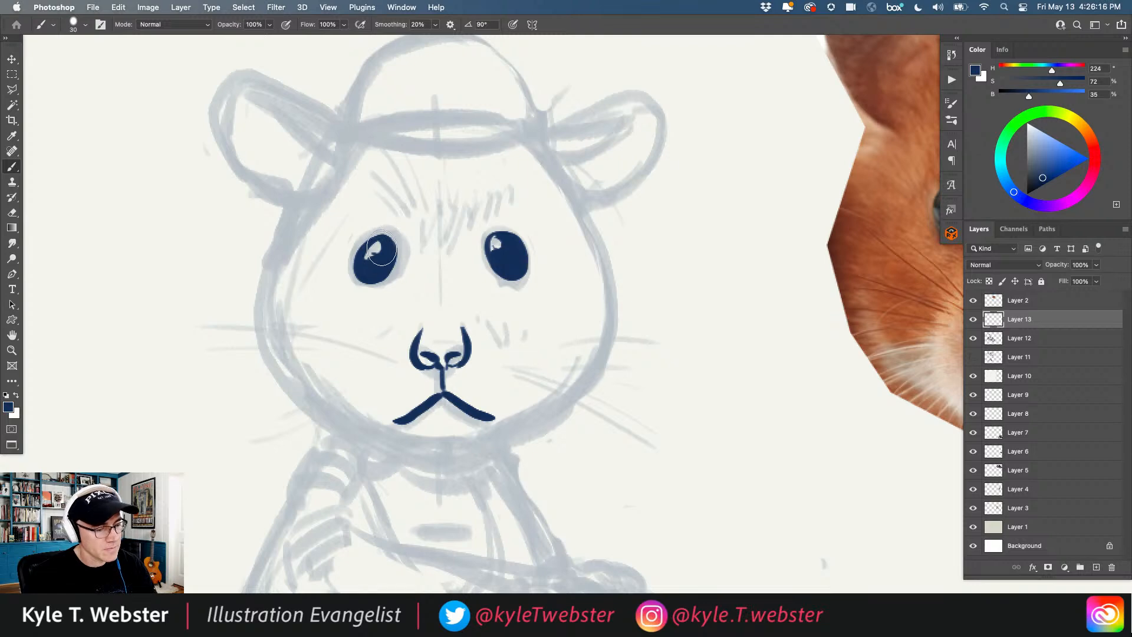
pyautogui.moveTo(379, 241)
pyautogui.mouseDown()
pyautogui.moveTo(371, 263)
pyautogui.moveTo(361, 258)
pyautogui.moveTo(377, 265)
pyautogui.moveTo(365, 252)
pyautogui.mouseUp()
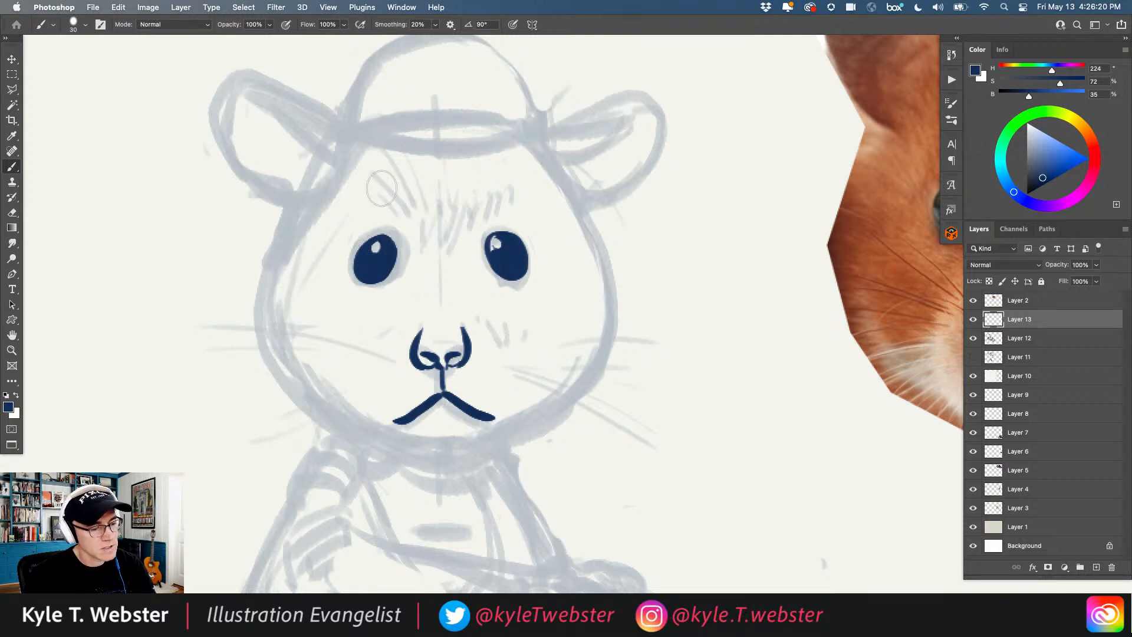
pyautogui.moveTo(496, 249)
pyautogui.mouseDown()
pyautogui.moveTo(494, 259)
pyautogui.moveTo(497, 227)
pyautogui.mouseUp()
pyautogui.moveTo(353, 369)
pyautogui.mouseDown()
pyautogui.moveTo(320, 391)
pyautogui.moveTo(352, 281)
pyautogui.moveTo(335, 250)
pyautogui.mouseUp()
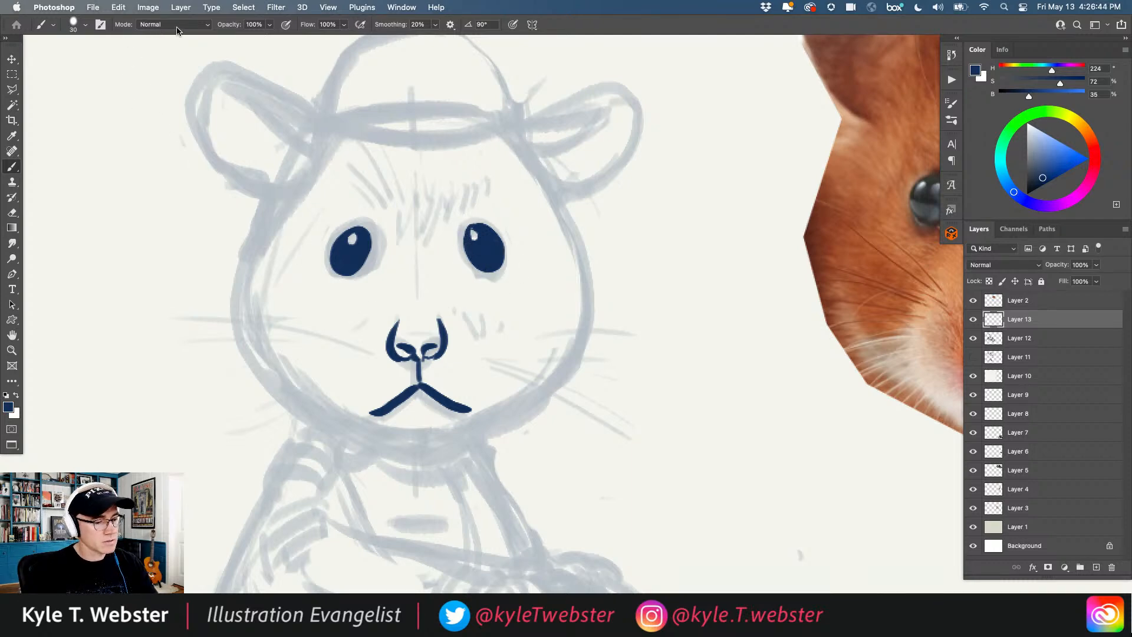
# Step: Lasso the inked eye on the right side of the face, nudge it slightly down and right, and deselect
pyautogui.press('l')
pyautogui.click(487, 294)
pyautogui.click(526, 247)
pyautogui.click(501, 204)
pyautogui.click(464, 204)
pyautogui.click(443, 242)
pyautogui.doubleClick(461, 268)
pyautogui.press('v')
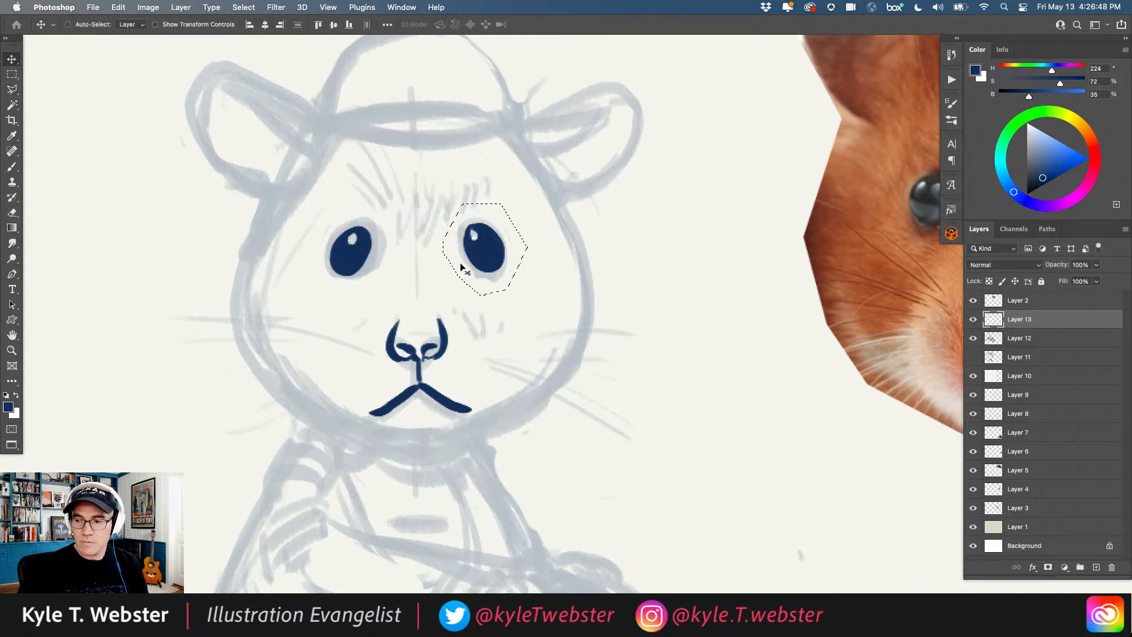
pyautogui.press('Down')
pyautogui.press('Down')
pyautogui.press('Down')
pyautogui.press('Down')
pyautogui.press('Down')
pyautogui.press('Down')
pyautogui.press('Right')
pyautogui.press('Right')
pyautogui.press('Down')
pyautogui.press('Left')
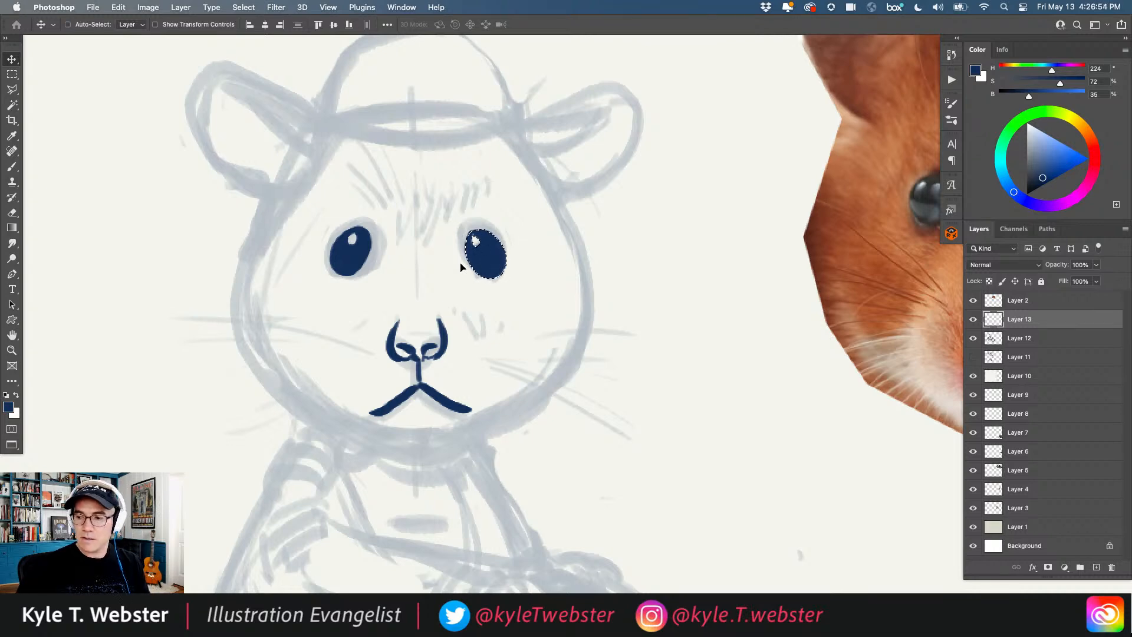
pyautogui.press('super+d')
# Step: Ink furry outlines down both sides of the hamster's face with short tapered strokes
pyautogui.keyDown('alt'); pyautogui.keyDown('super'); pyautogui.click(342, 405); pyautogui.keyUp('super'); pyautogui.keyUp('alt')
pyautogui.keyDown('alt'); pyautogui.keyDown('super'); pyautogui.click(341, 406); pyautogui.keyUp('super'); pyautogui.keyUp('alt')
pyautogui.moveTo(342, 426); pyautogui.dragTo(346, 407)
pyautogui.keyDown('super'); pyautogui.click(347, 406); pyautogui.keyUp('super')
pyautogui.press('b')
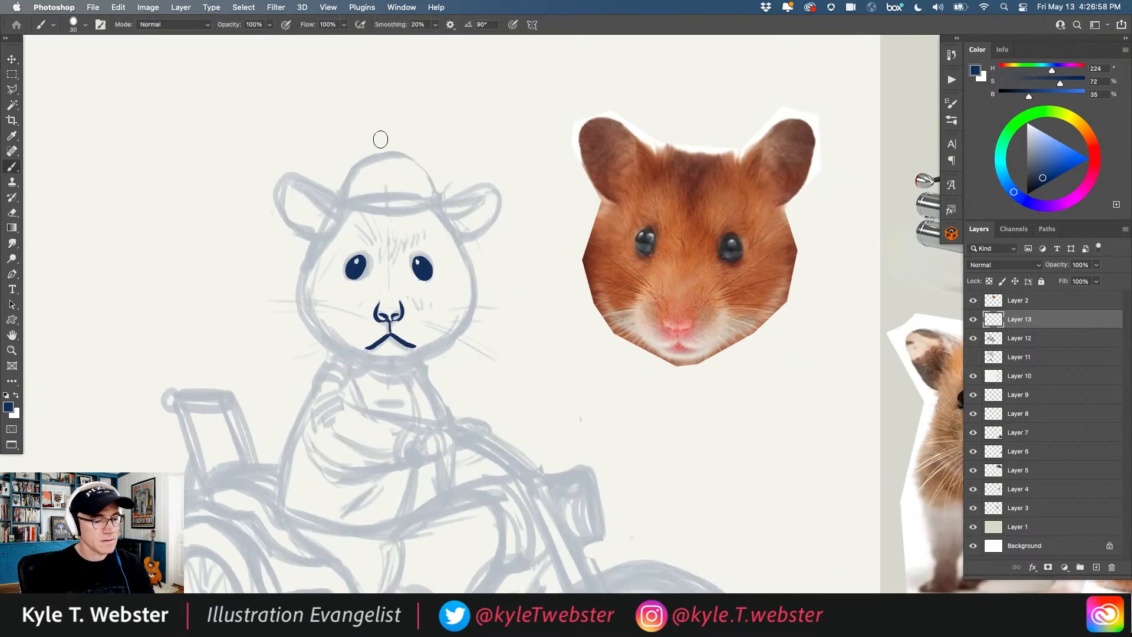
pyautogui.moveTo(447, 224)
pyautogui.mouseDown()
pyautogui.moveTo(477, 282)
pyautogui.moveTo(465, 265)
pyautogui.moveTo(476, 291)
pyautogui.moveTo(469, 279)
pyautogui.moveTo(469, 321)
pyautogui.moveTo(467, 301)
pyautogui.moveTo(433, 352)
pyautogui.mouseUp()
pyautogui.moveTo(336, 224)
pyautogui.mouseDown()
pyautogui.moveTo(302, 268)
pyautogui.moveTo(327, 248)
pyautogui.moveTo(303, 268)
pyautogui.moveTo(312, 277)
pyautogui.moveTo(316, 261)
pyautogui.moveTo(305, 310)
pyautogui.moveTo(318, 284)
pyautogui.moveTo(321, 334)
pyautogui.moveTo(319, 319)
pyautogui.moveTo(360, 354)
pyautogui.mouseUp()
pyautogui.moveTo(313, 283); pyautogui.dragTo(324, 263)
# Step: Lasso the furry outline on the left side of the face, nudge it outward to the left, and deselect
pyautogui.press('l')
pyautogui.click(324, 209)
pyautogui.click(293, 293)
pyautogui.click(307, 328)
pyautogui.click(337, 287)
pyautogui.click(342, 239)
pyautogui.click(361, 212)
pyautogui.doubleClick(346, 195)
pyautogui.press('v')
pyautogui.press('Left')
pyautogui.press('Left')
pyautogui.press('Left')
pyautogui.press('Left')
pyautogui.press('Left')
pyautogui.press('Left')
pyautogui.press('Left')
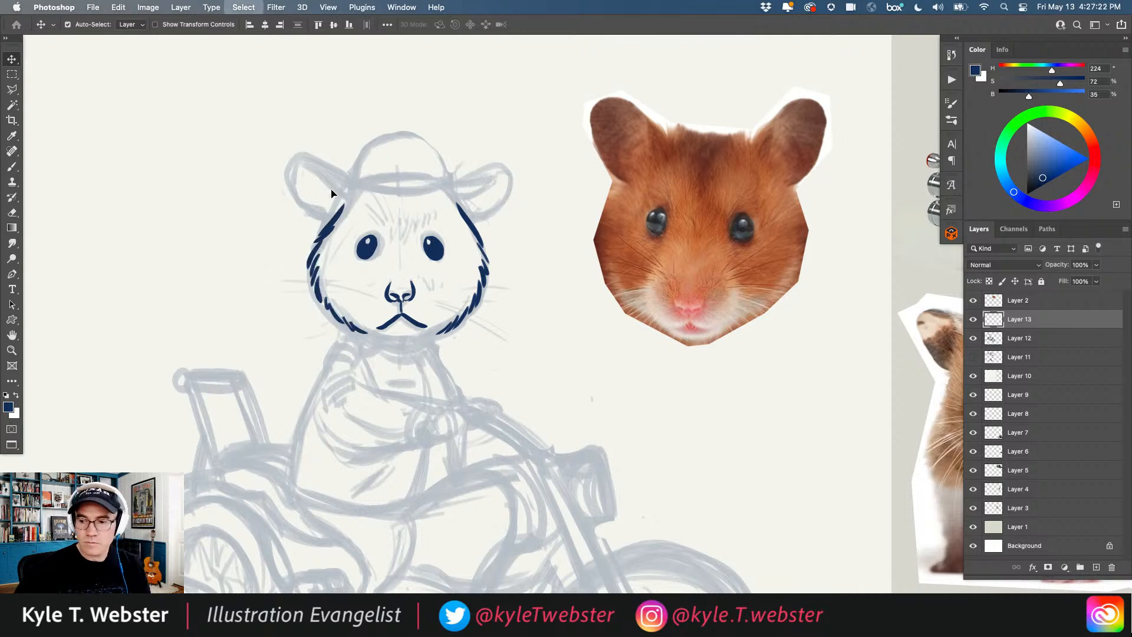
pyautogui.press('super+d')
# Step: Switch the polygonal lasso to the freehand Lasso and return to the Brush tool
pyautogui.press('b')
pyautogui.press('l')
pyautogui.hotkey('shift', 'l')
pyautogui.press('b')
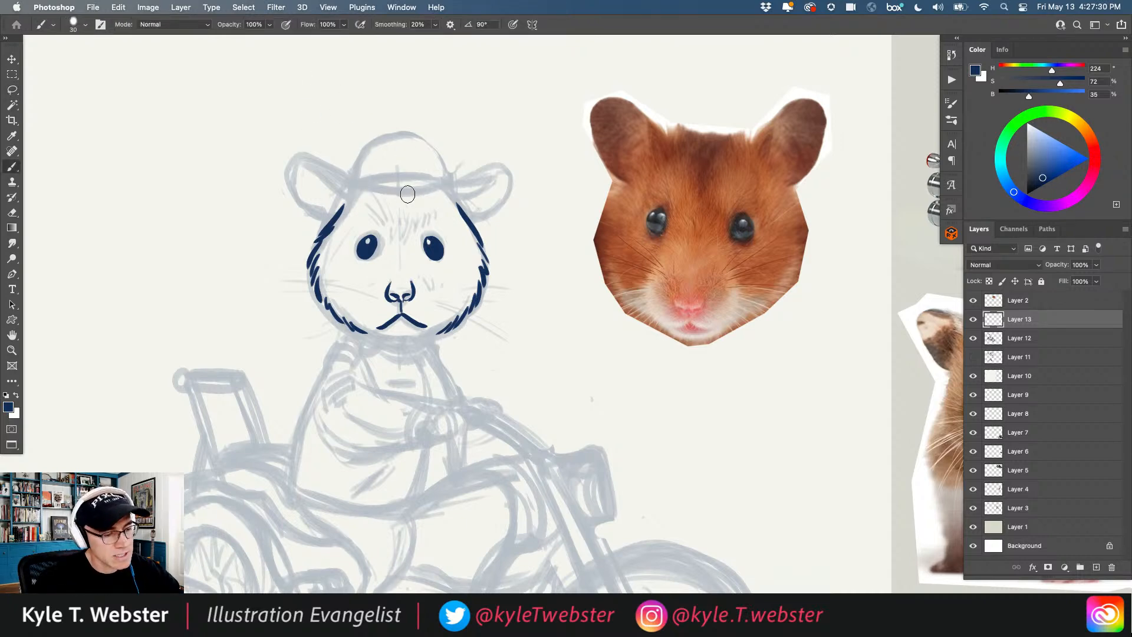
# Step: Ink the curved lower and upper edges of the helmet's rim across the hamster's forehead
pyautogui.moveTo(444, 190)
pyautogui.mouseDown()
pyautogui.moveTo(361, 192)
pyautogui.moveTo(434, 192)
pyautogui.moveTo(361, 316)
pyautogui.moveTo(429, 337)
pyautogui.moveTo(526, 245)
pyautogui.mouseUp()
pyautogui.press('super+z')
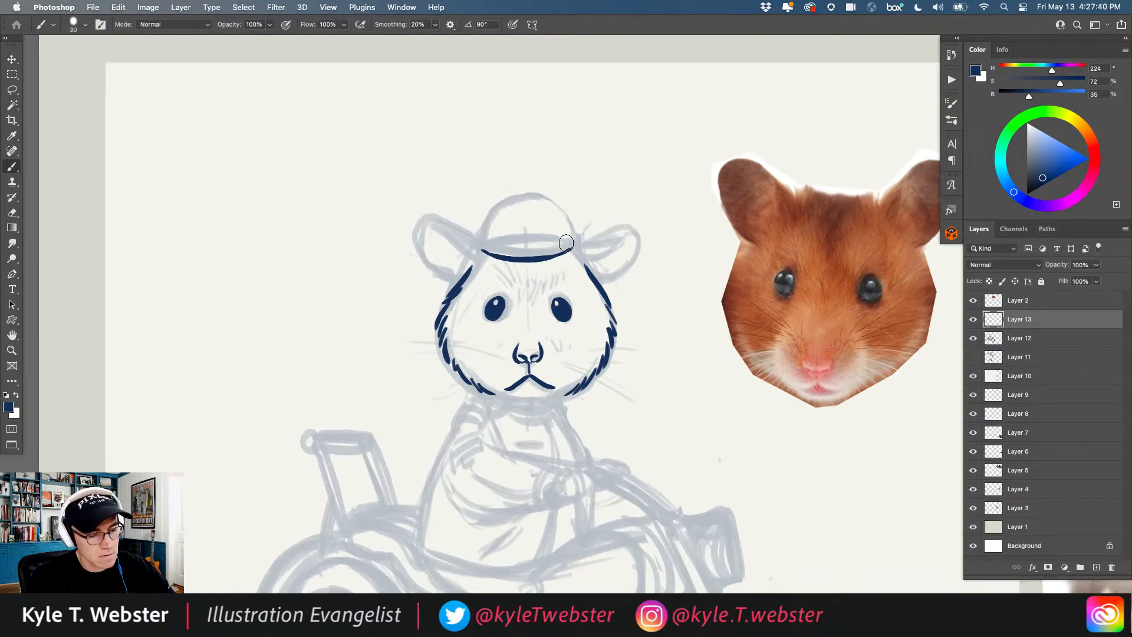
pyautogui.moveTo(562, 242); pyautogui.dragTo(504, 241)
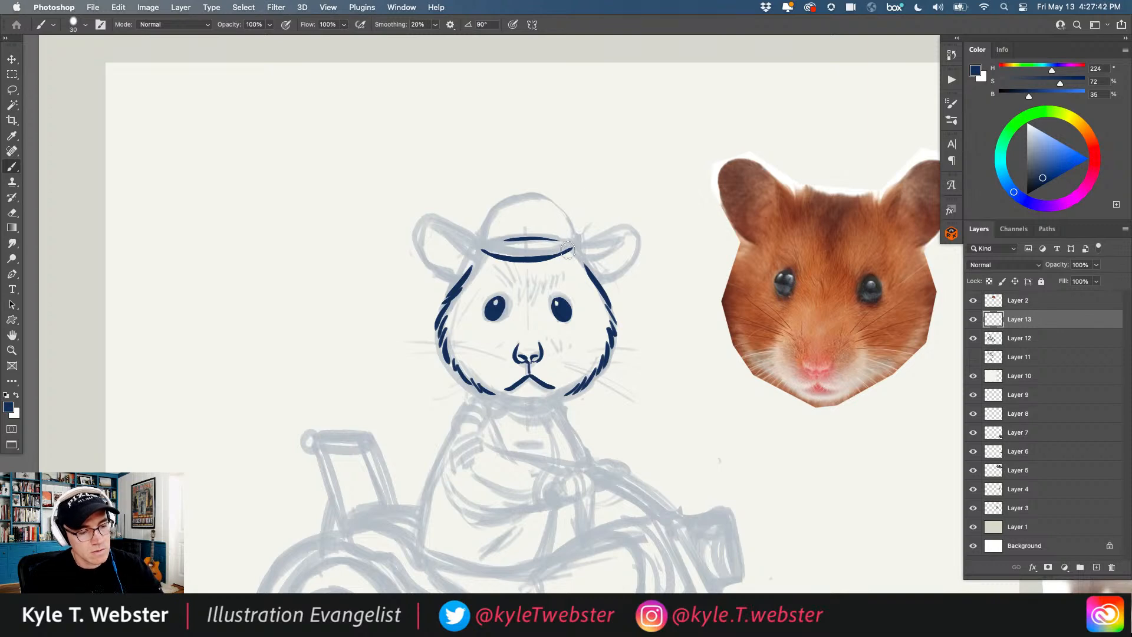
# Step: Ink the outlines of both ears and add dark tufts of fur inside them
pyautogui.moveTo(570, 250)
pyautogui.mouseDown()
pyautogui.moveTo(618, 221)
pyautogui.moveTo(633, 232)
pyautogui.moveTo(633, 252)
pyautogui.moveTo(592, 278)
pyautogui.mouseUp()
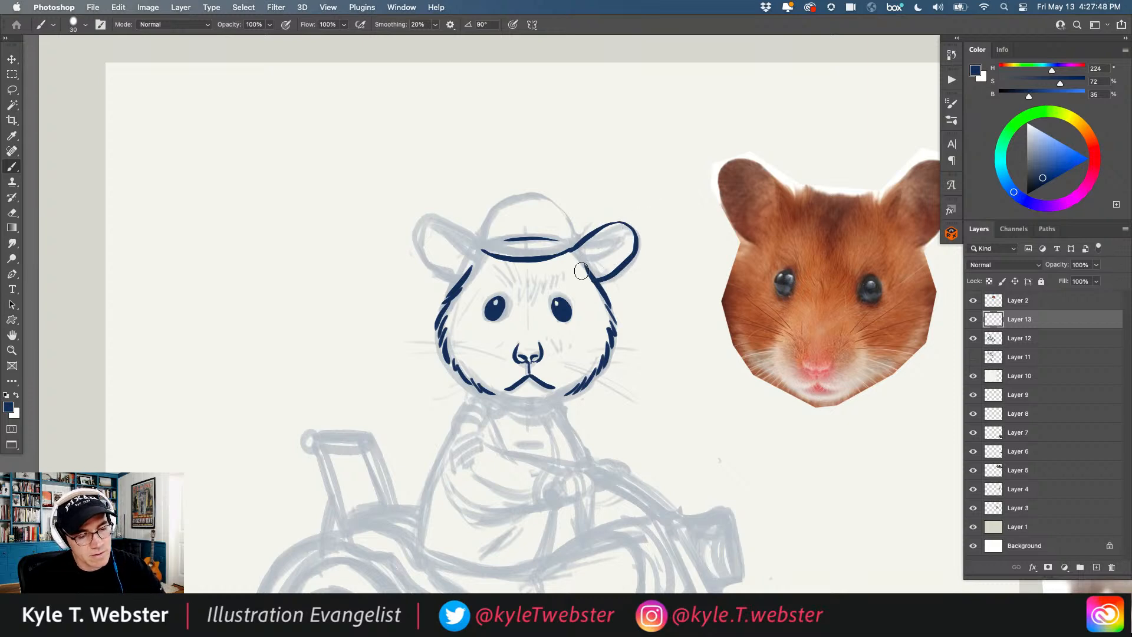
pyautogui.moveTo(576, 260); pyautogui.dragTo(629, 229)
pyautogui.moveTo(585, 265)
pyautogui.mouseDown()
pyautogui.moveTo(608, 268)
pyautogui.moveTo(583, 259)
pyautogui.moveTo(619, 232)
pyautogui.mouseUp()
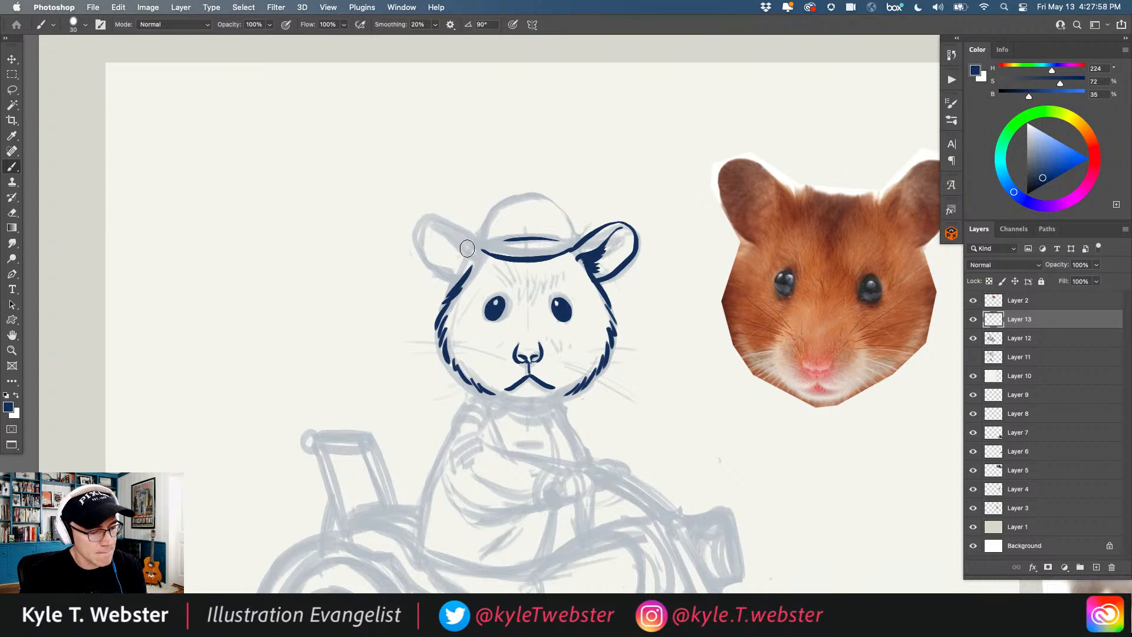
pyautogui.moveTo(473, 269)
pyautogui.mouseDown()
pyautogui.moveTo(439, 207)
pyautogui.moveTo(420, 214)
pyautogui.moveTo(416, 239)
pyautogui.moveTo(434, 267)
pyautogui.moveTo(455, 284)
pyautogui.moveTo(461, 248)
pyautogui.moveTo(445, 221)
pyautogui.moveTo(467, 268)
pyautogui.mouseUp()
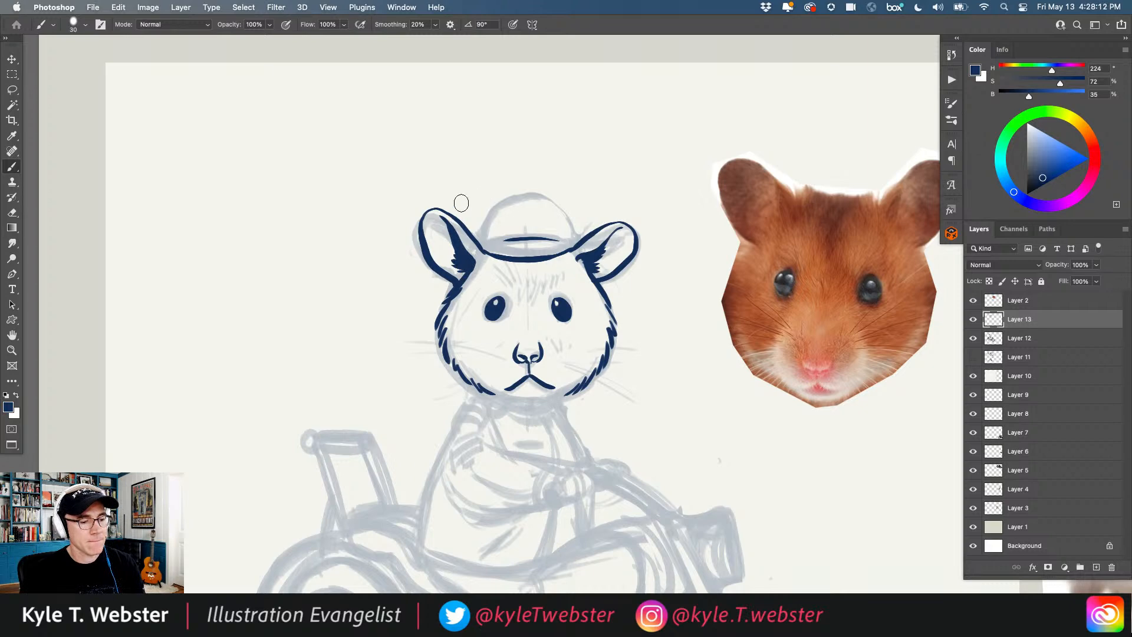
pyautogui.moveTo(455, 243); pyautogui.dragTo(429, 182)
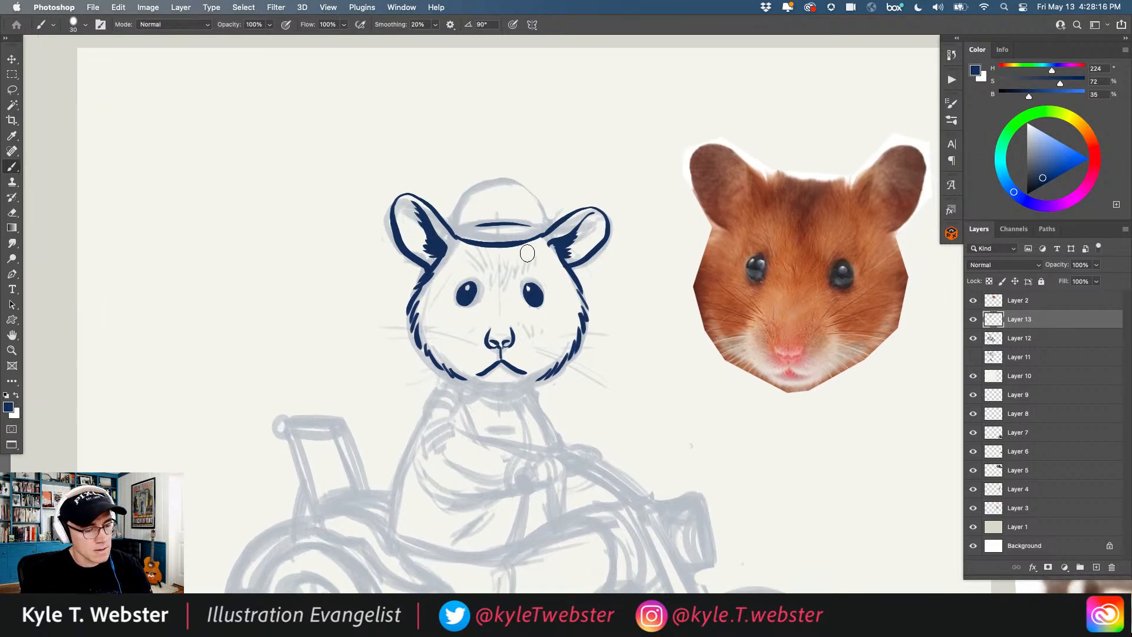
pyautogui.moveTo(428, 254)
pyautogui.mouseDown()
pyautogui.moveTo(413, 246)
pyautogui.moveTo(450, 263)
pyautogui.moveTo(524, 249)
pyautogui.moveTo(528, 262)
pyautogui.mouseUp()
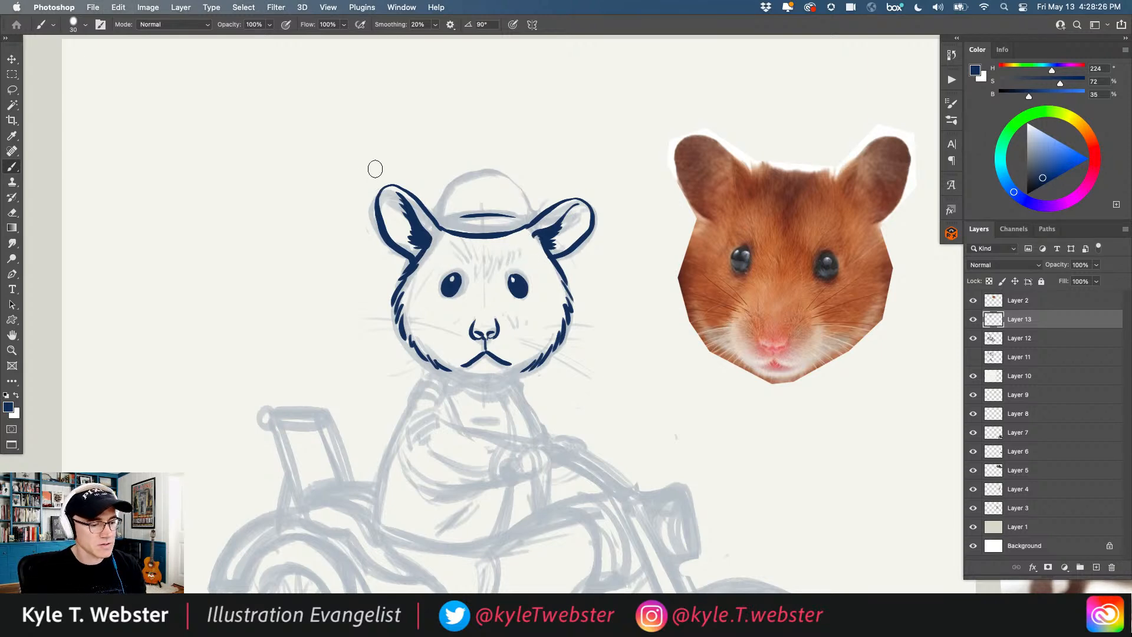
# Step: Add small whisker dots on both sides of the mouth and ink the furry chin line beneath it
pyautogui.scroll(-2, 382, 202)
pyautogui.moveTo(383, 202); pyautogui.dragTo(370, 168)
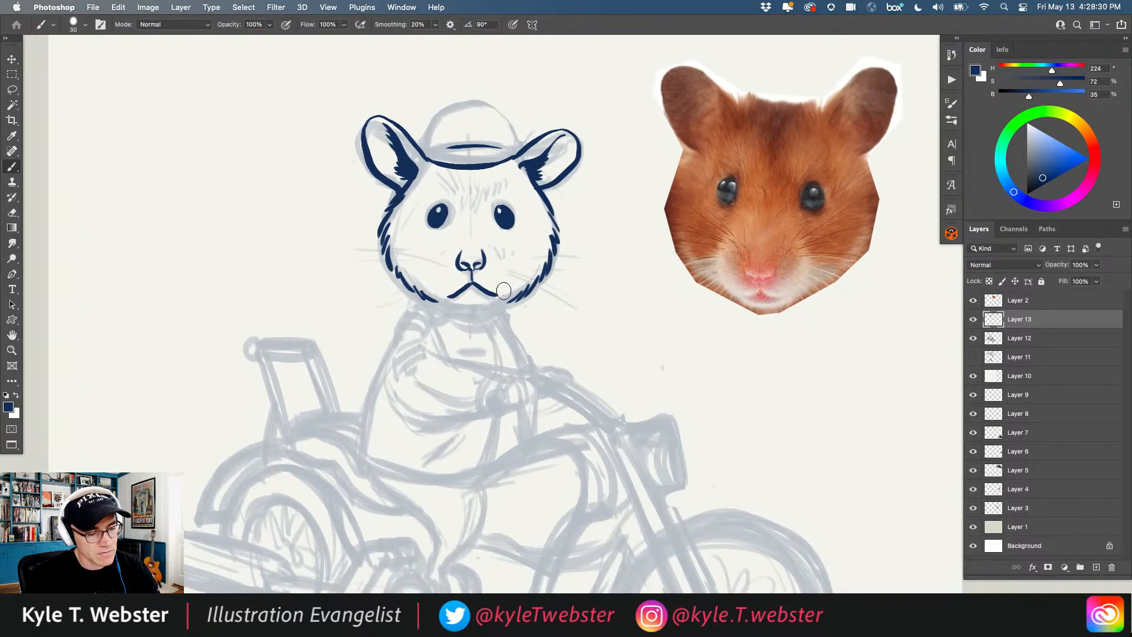
pyautogui.moveTo(445, 297); pyautogui.dragTo(438, 290)
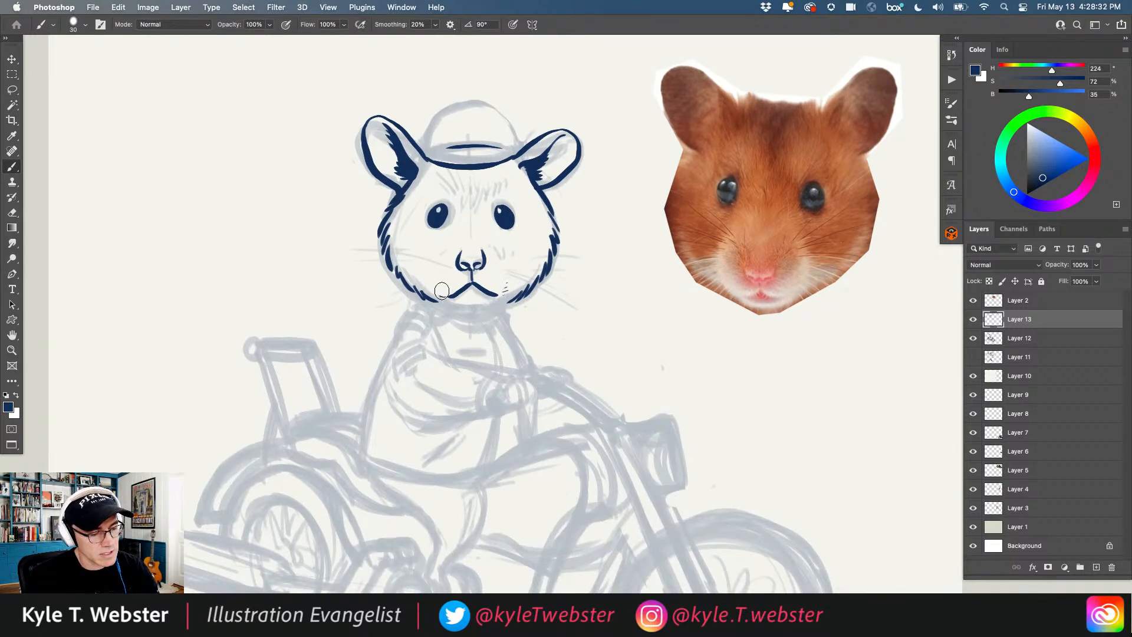
pyautogui.keyDown('alt'); pyautogui.keyDown('super'); pyautogui.click(361, 321); pyautogui.keyUp('super'); pyautogui.keyUp('alt')
pyautogui.moveTo(359, 341); pyautogui.dragTo(501, 244)
pyautogui.keyDown('super'); pyautogui.click(416, 295); pyautogui.keyUp('super')
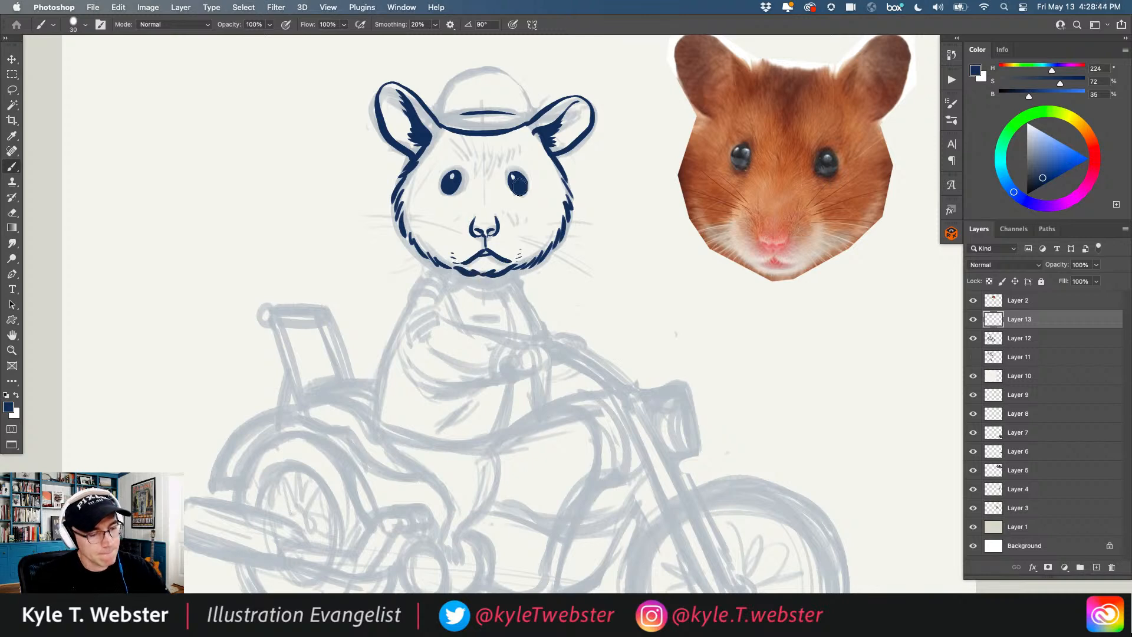
# Step: Ink the helmet strap curving under the chin, redoing its loose end as two strokes hanging over the chest
pyautogui.moveTo(460, 255)
pyautogui.mouseDown()
pyautogui.moveTo(431, 270)
pyautogui.moveTo(464, 287)
pyautogui.mouseUp()
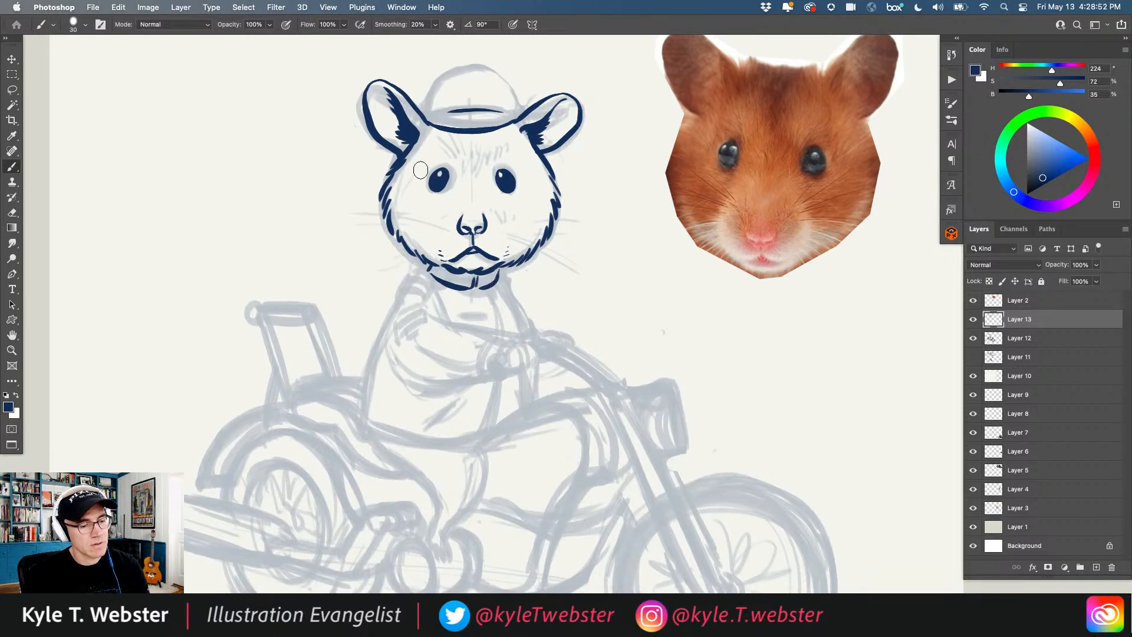
pyautogui.moveTo(476, 287); pyautogui.dragTo(490, 332)
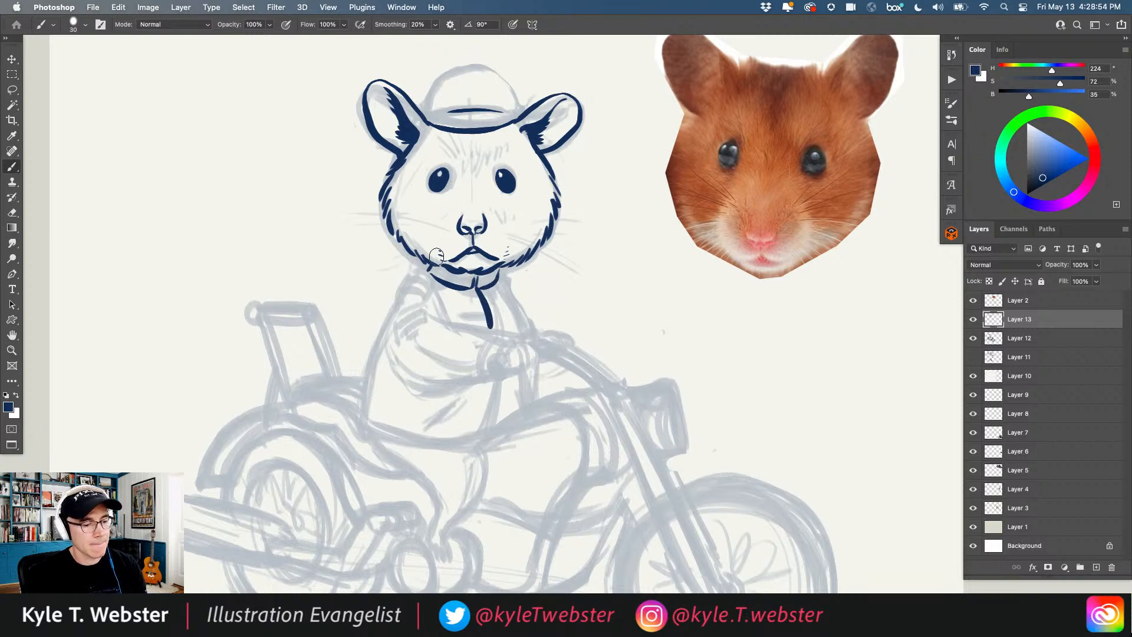
pyautogui.press('super+z')
pyautogui.moveTo(478, 289); pyautogui.dragTo(493, 328)
pyautogui.moveTo(474, 290); pyautogui.dragTo(489, 325)
pyautogui.keyDown('alt'); pyautogui.click(443, 360); pyautogui.keyUp('alt')
pyautogui.moveTo(444, 360); pyautogui.dragTo(449, 332)
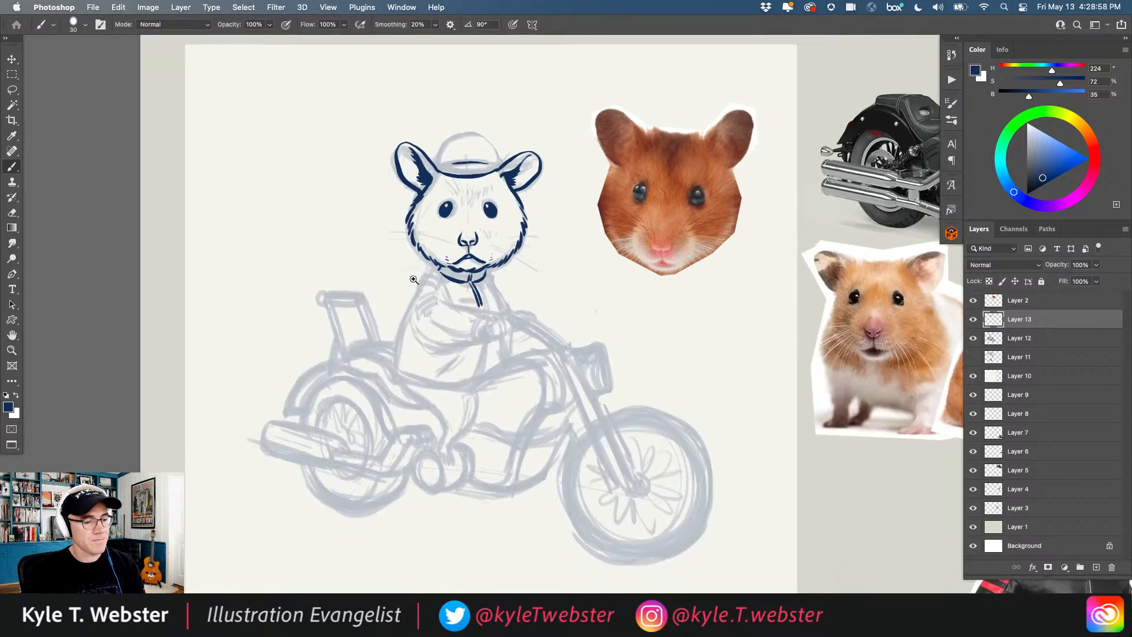
# Step: Ink the jacket's near shoulder as a rounded outline with curved padded ridges below the chin
pyautogui.keyDown('super'); pyautogui.click(411, 308); pyautogui.keyUp('super')
pyautogui.moveTo(442, 253); pyautogui.dragTo(419, 272)
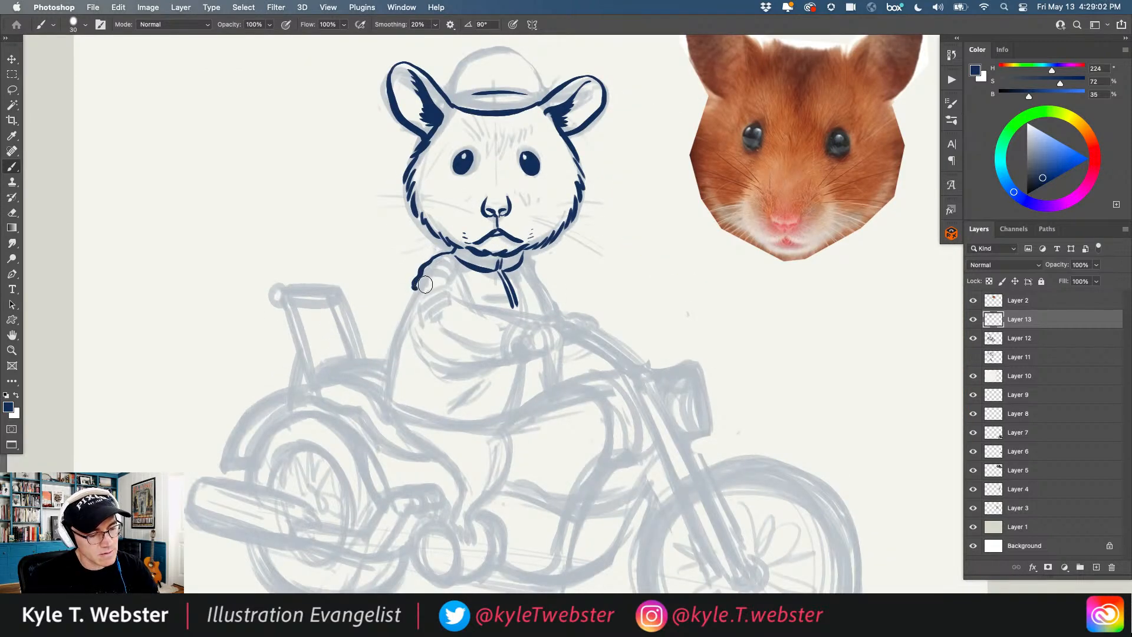
pyautogui.moveTo(414, 287)
pyautogui.mouseDown()
pyautogui.moveTo(452, 284)
pyautogui.moveTo(434, 273)
pyautogui.mouseUp()
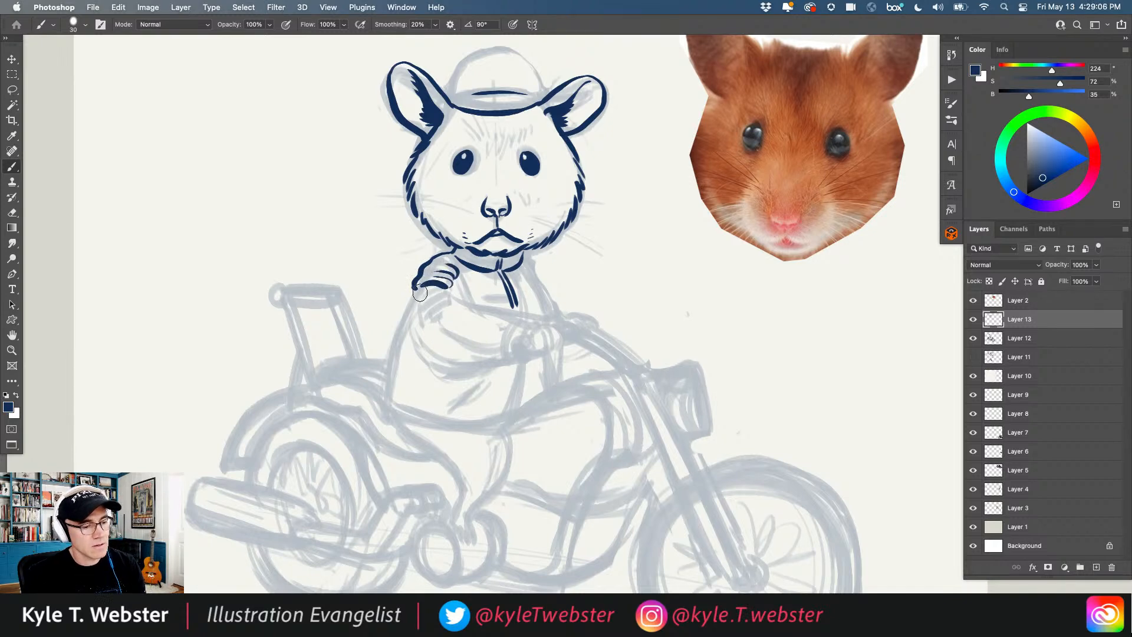
# Step: Ink the near sleeve bending forward from the shoulder, with wrinkled edges, an elbow fold and a cuff at the wrist
pyautogui.moveTo(415, 290)
pyautogui.mouseDown()
pyautogui.moveTo(428, 356)
pyautogui.moveTo(498, 362)
pyautogui.mouseUp()
pyautogui.moveTo(448, 287)
pyautogui.mouseDown()
pyautogui.moveTo(481, 308)
pyautogui.moveTo(451, 335)
pyautogui.moveTo(518, 312)
pyautogui.moveTo(501, 354)
pyautogui.mouseUp()
pyautogui.press('super+z')
pyautogui.moveTo(530, 317)
pyautogui.mouseDown()
pyautogui.moveTo(517, 352)
pyautogui.moveTo(529, 353)
pyautogui.mouseUp()
pyautogui.press('super+z')
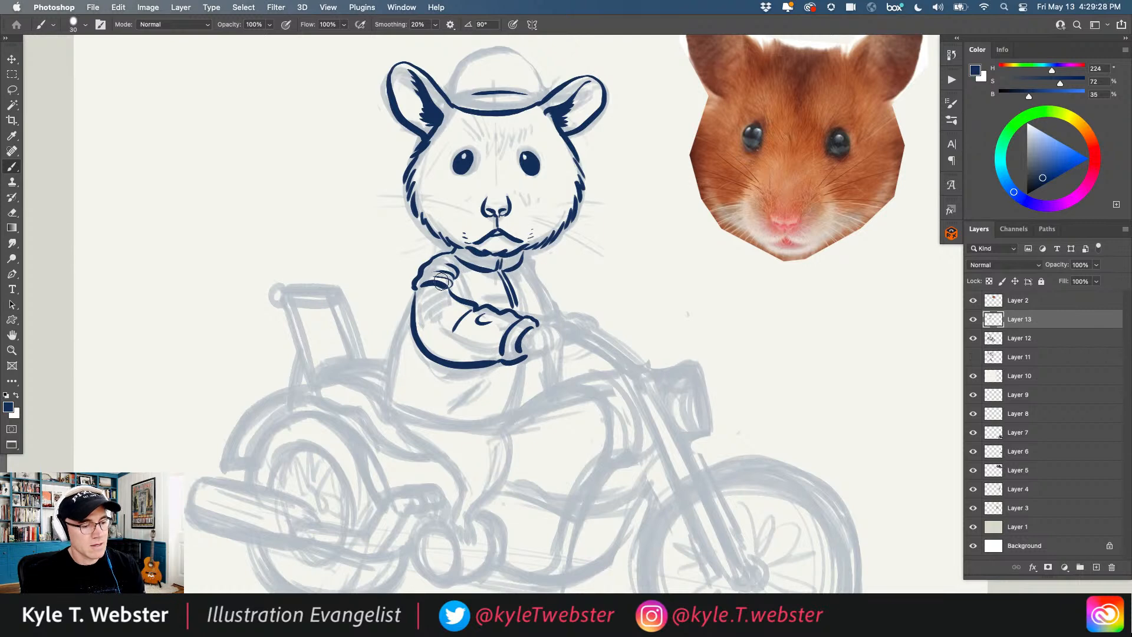
# Step: Add a small rectangular patch and thin seam lines to the upper part of the near sleeve
pyautogui.moveTo(452, 311)
pyautogui.mouseDown()
pyautogui.moveTo(410, 301)
pyautogui.moveTo(440, 307)
pyautogui.moveTo(439, 295)
pyautogui.moveTo(424, 315)
pyautogui.moveTo(422, 304)
pyautogui.moveTo(445, 304)
pyautogui.mouseUp()
pyautogui.press('super+z')
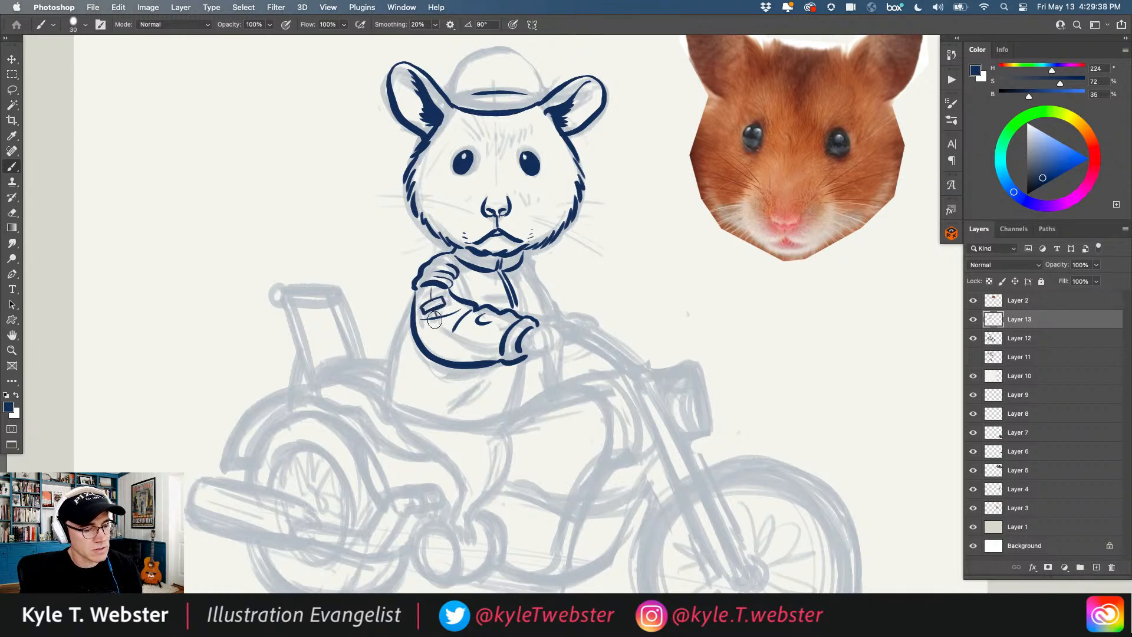
pyautogui.press('super+z')
pyautogui.moveTo(436, 323)
pyautogui.mouseDown()
pyautogui.moveTo(469, 346)
pyautogui.moveTo(472, 314)
pyautogui.mouseUp()
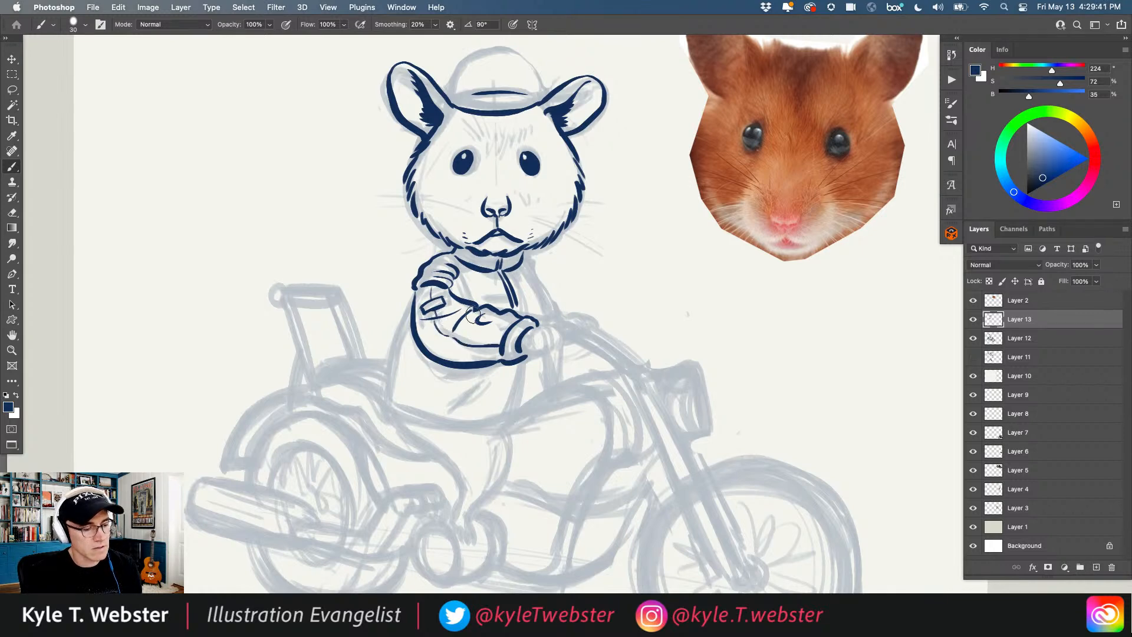
# Step: Ink the jacket's back, curved bottom hem and double-lined front edge below the sleeve
pyautogui.keyDown('alt'); pyautogui.click(429, 431); pyautogui.keyUp('alt')
pyautogui.keyDown('super'); pyautogui.click(421, 431); pyautogui.keyUp('super')
pyautogui.moveTo(415, 298)
pyautogui.mouseDown()
pyautogui.moveTo(390, 401)
pyautogui.moveTo(503, 422)
pyautogui.moveTo(525, 357)
pyautogui.mouseUp()
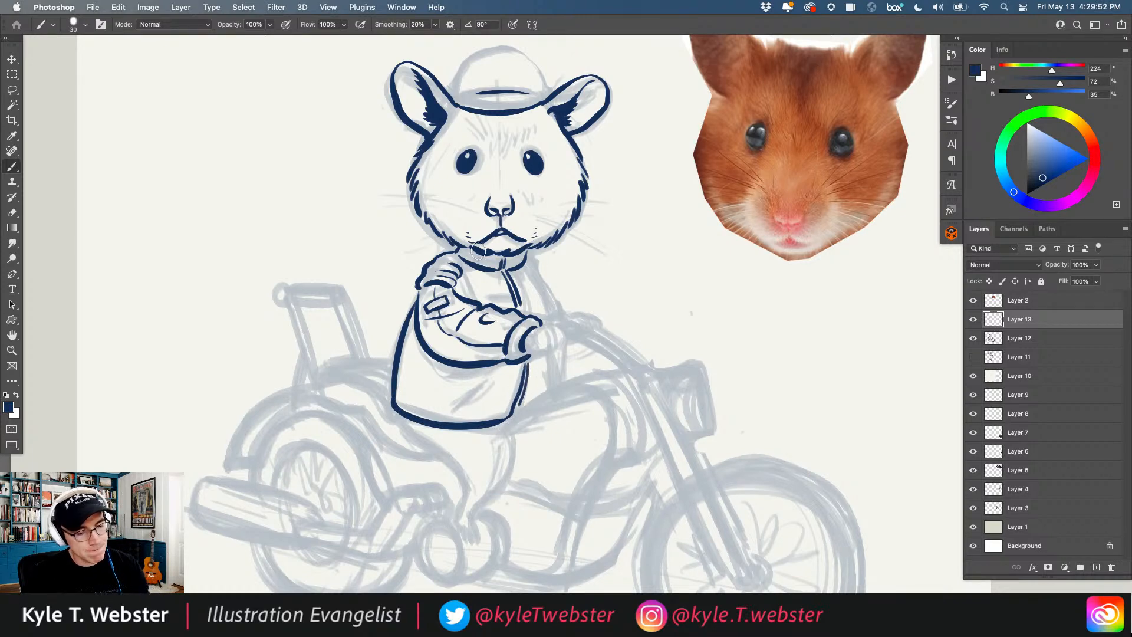
# Step: Ink a narrow pocket flap across the near side of the jacket's chest, just above the sleeve
pyautogui.moveTo(500, 287); pyautogui.dragTo(588, 339)
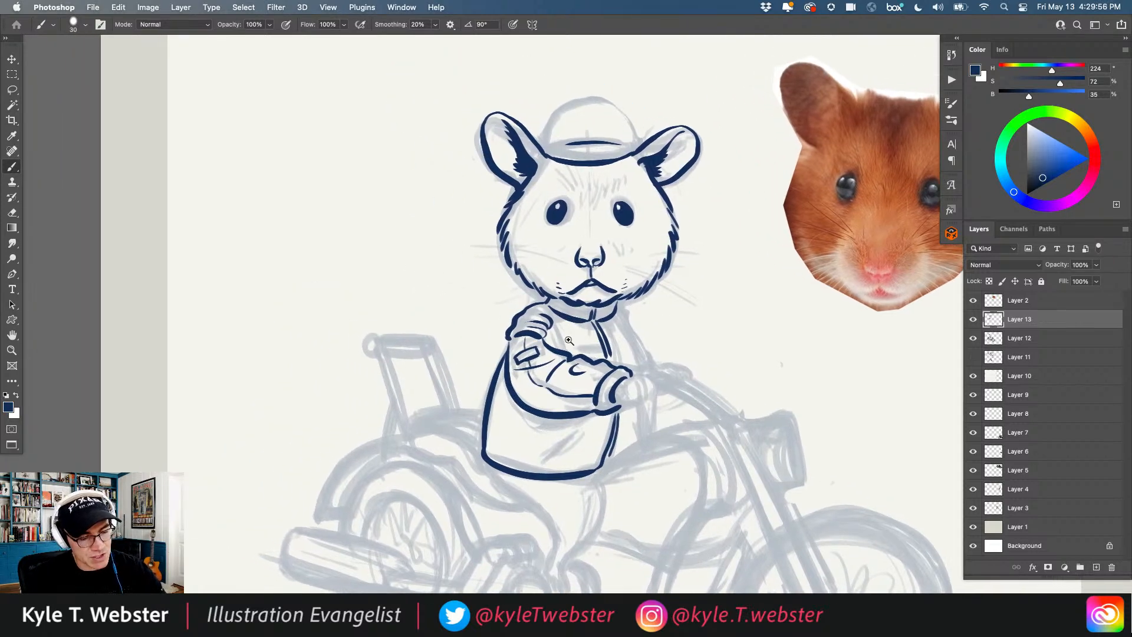
pyautogui.scroll(3, 588, 339)
pyautogui.moveTo(607, 351); pyautogui.dragTo(547, 351)
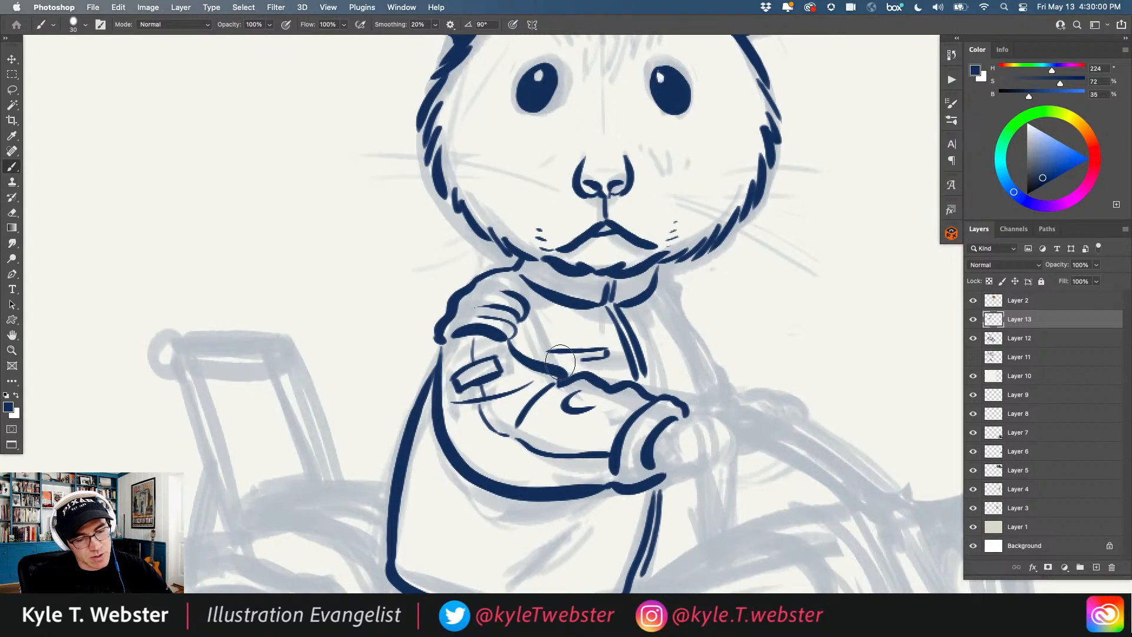
pyautogui.keyDown('alt'); pyautogui.keyDown('super'); pyautogui.click(470, 371); pyautogui.keyUp('super'); pyautogui.keyUp('alt')
pyautogui.keyDown('alt'); pyautogui.keyDown('super'); pyautogui.click(470, 370); pyautogui.keyUp('super'); pyautogui.keyUp('alt')
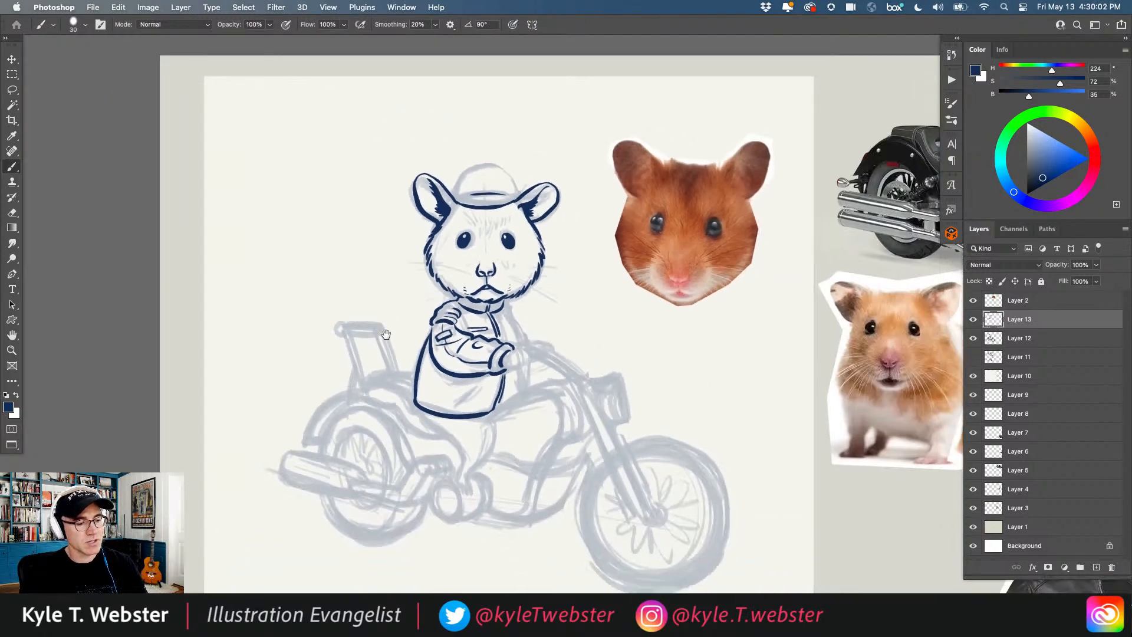
# Step: Ink the far shoulder line of the jacket sloping down from the collar
pyautogui.keyDown('super'); pyautogui.click(504, 310); pyautogui.keyUp('super')
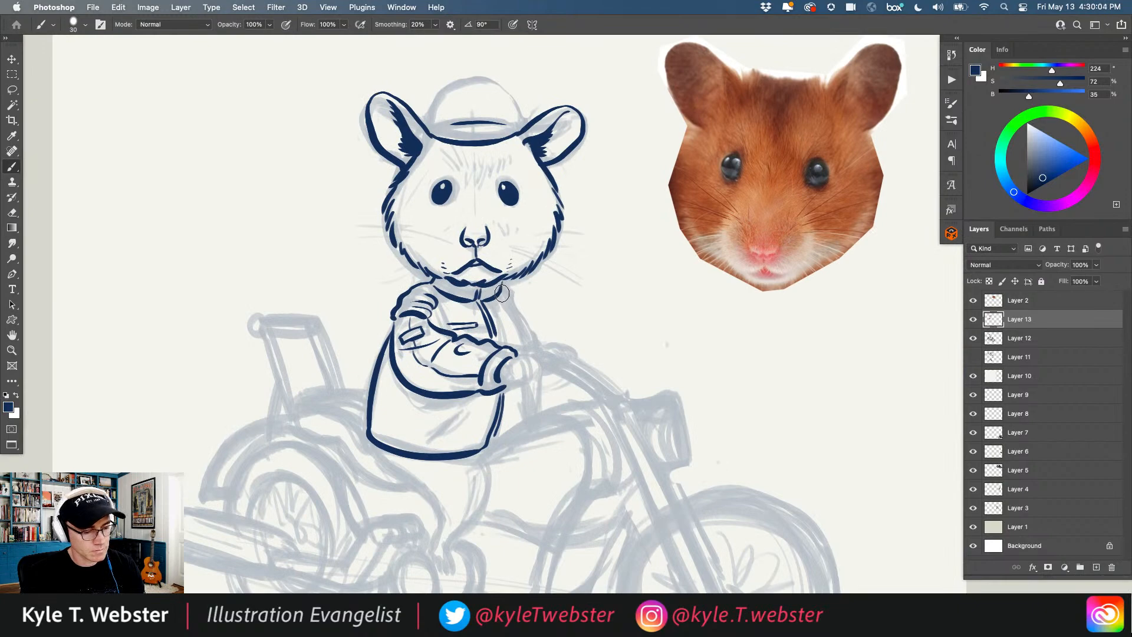
pyautogui.moveTo(501, 290); pyautogui.dragTo(522, 332)
pyautogui.keyDown('alt'); pyautogui.keyDown('super'); pyautogui.click(427, 390); pyautogui.keyUp('super'); pyautogui.keyUp('alt')
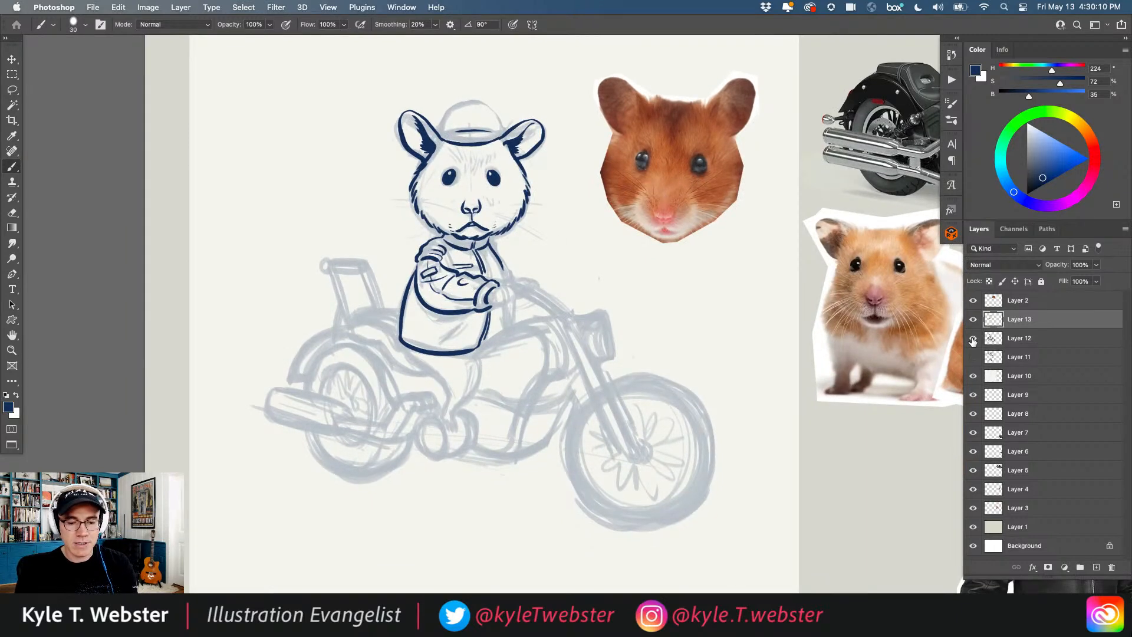
# Step: Hide the Layer 12 sketch and thicken the sleeve's outer line so it joins the near shoulder
pyautogui.click(973, 338)
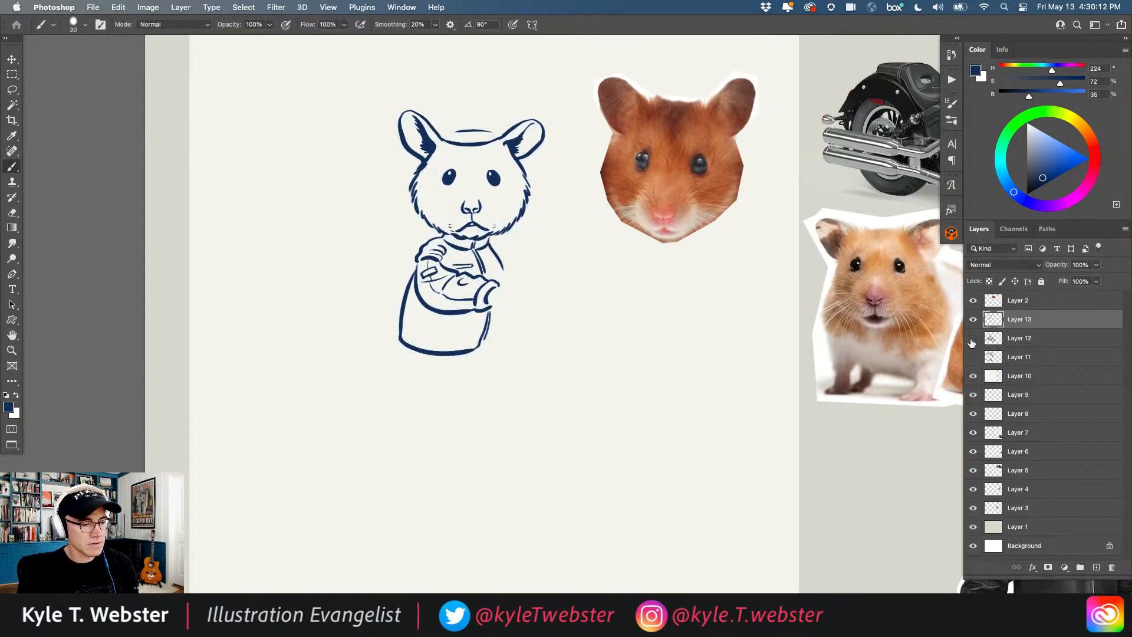
pyautogui.keyDown('super'); pyautogui.click(418, 266); pyautogui.keyUp('super')
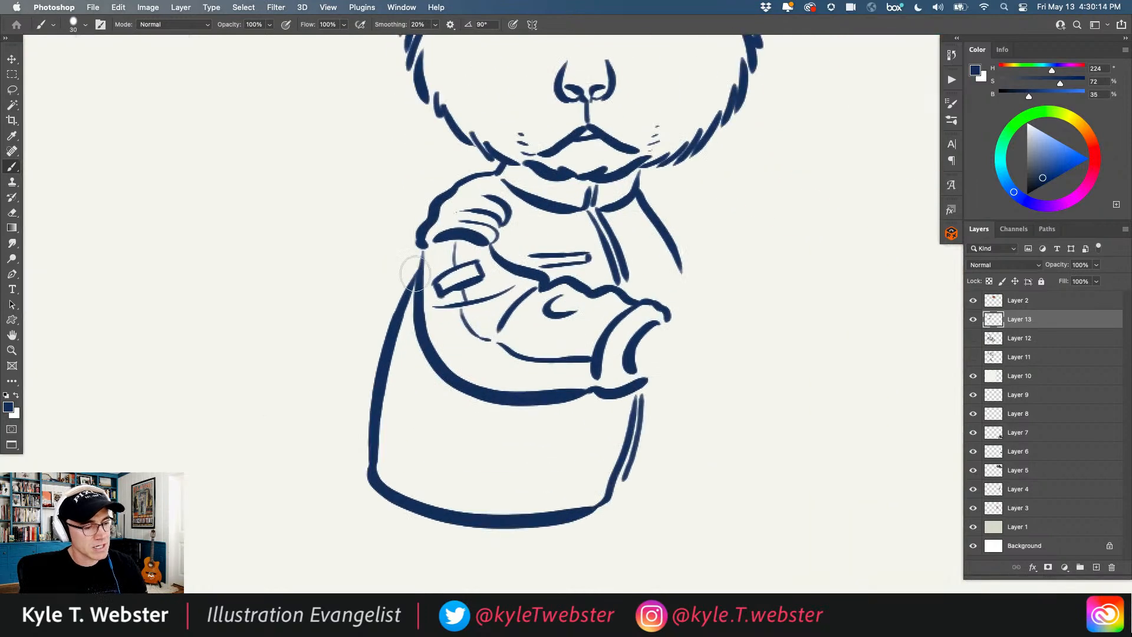
pyautogui.moveTo(421, 242); pyautogui.dragTo(421, 312)
pyautogui.moveTo(420, 244)
pyautogui.mouseDown()
pyautogui.moveTo(421, 336)
pyautogui.moveTo(407, 234)
pyautogui.moveTo(406, 300)
pyautogui.moveTo(327, 261)
pyautogui.mouseUp()
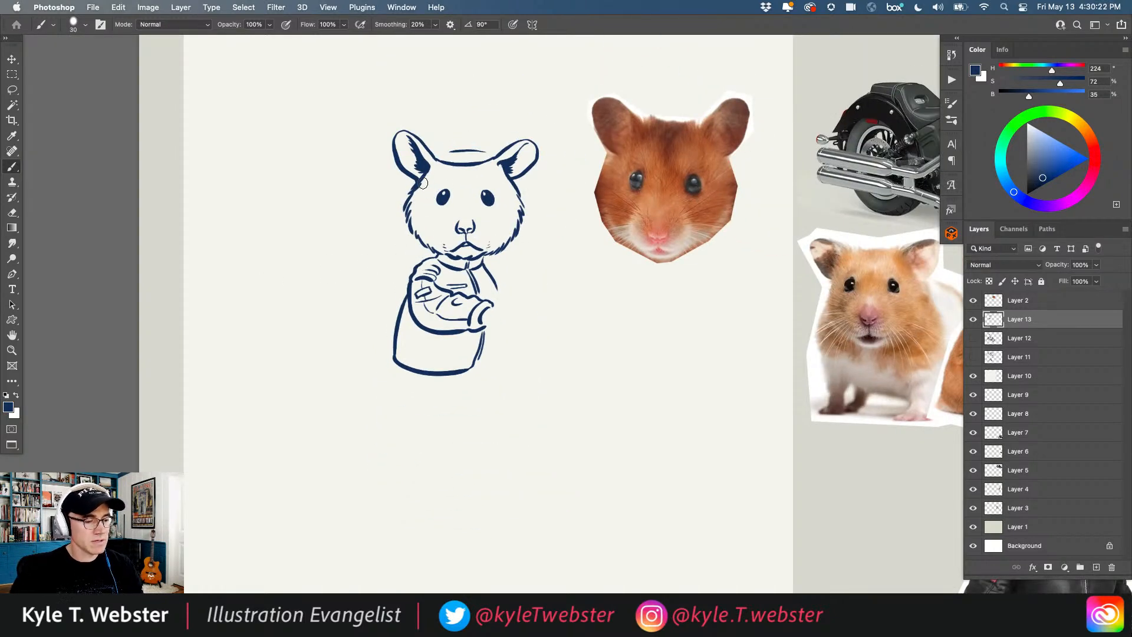
# Step: Enlarge and round out both of the hamster's eyes with more dark blue
pyautogui.scroll(5, 448, 192)
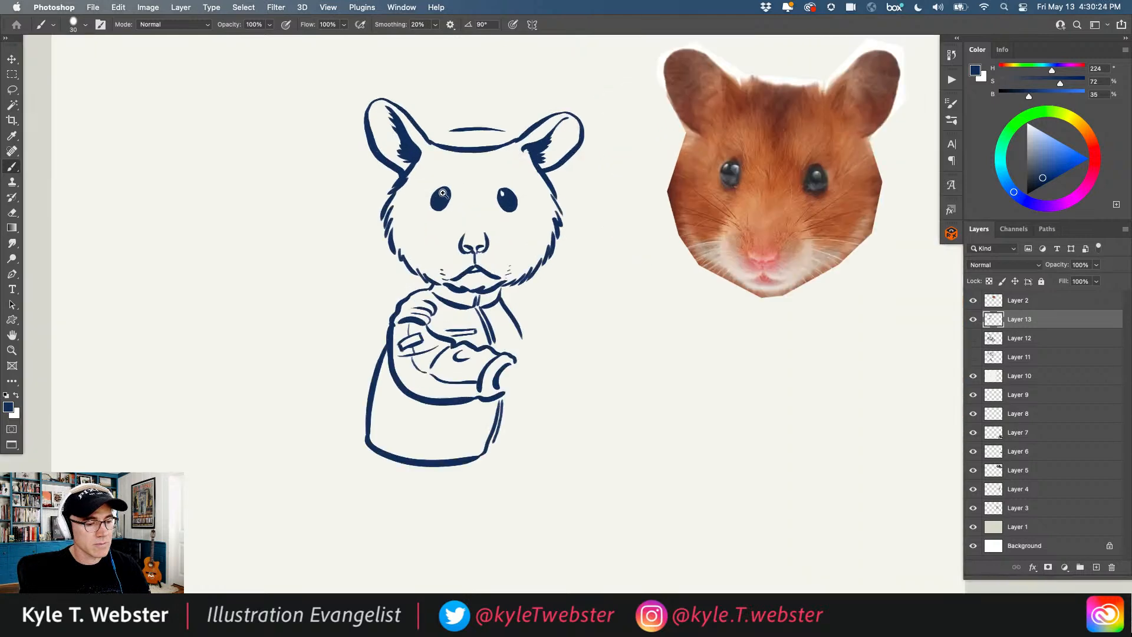
pyautogui.moveTo(435, 185); pyautogui.dragTo(429, 224)
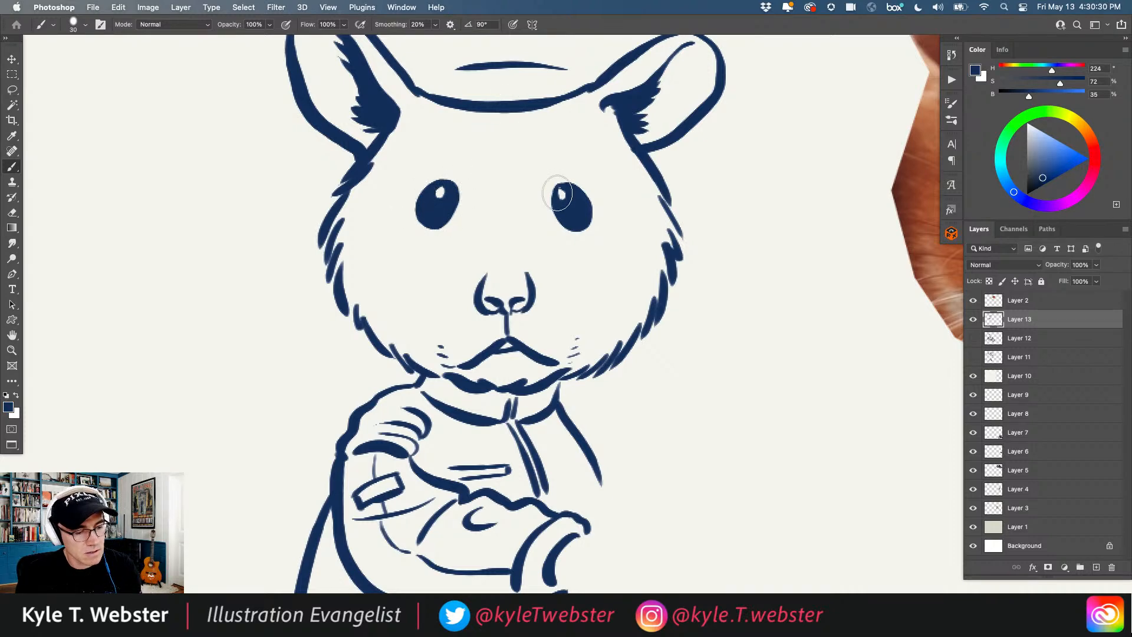
pyautogui.moveTo(572, 184)
pyautogui.mouseDown()
pyautogui.moveTo(589, 200)
pyautogui.moveTo(582, 226)
pyautogui.mouseUp()
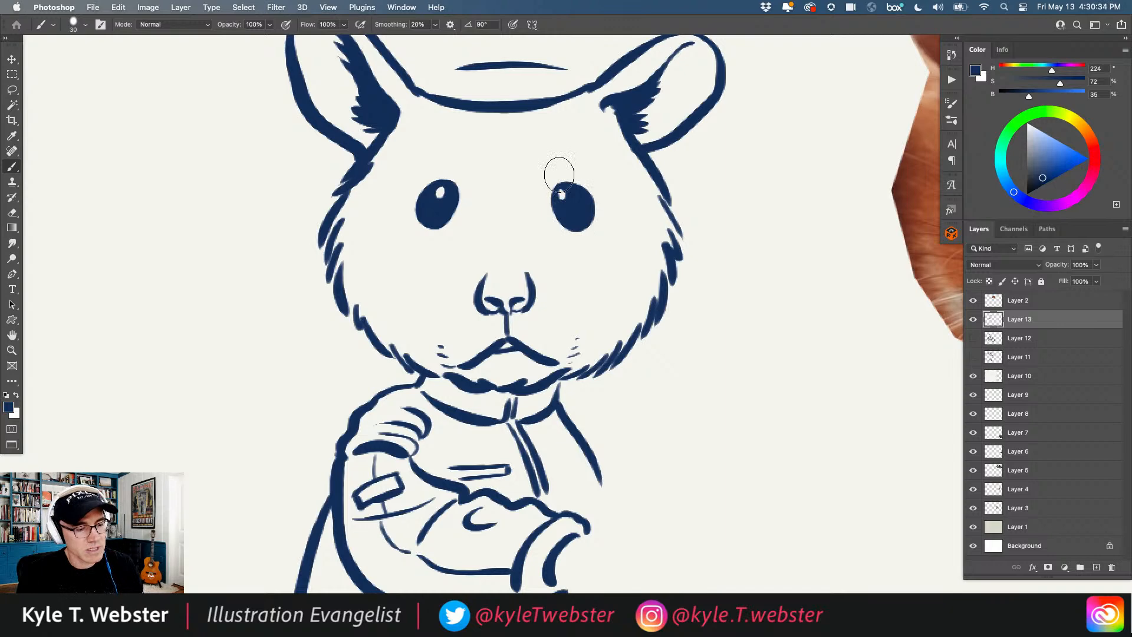
pyautogui.moveTo(396, 344); pyautogui.dragTo(430, 344)
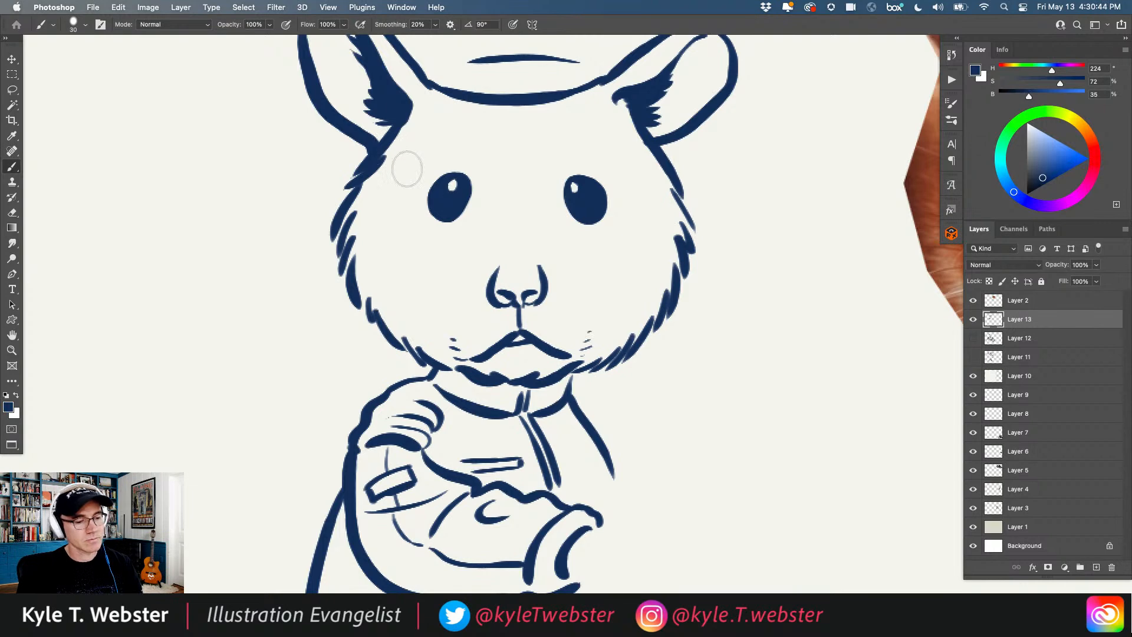
# Step: Fill in the old eye highlights and place a small new round highlight in the upper part of each eye
pyautogui.click(452, 186)
pyautogui.click(573, 187)
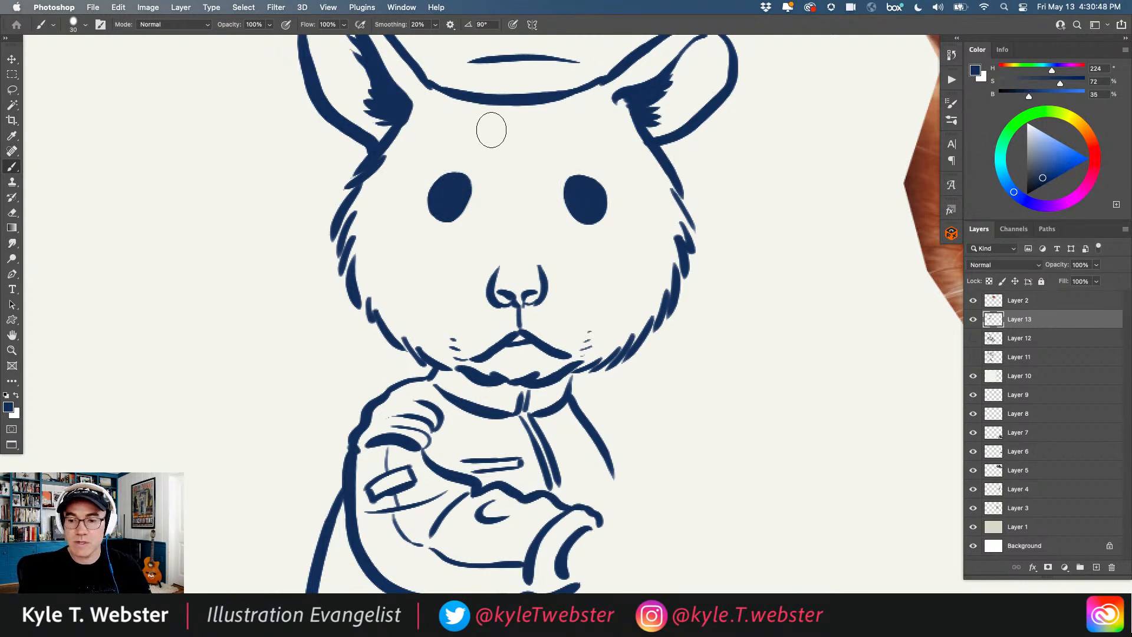
pyautogui.moveTo(444, 185); pyautogui.dragTo(442, 187)
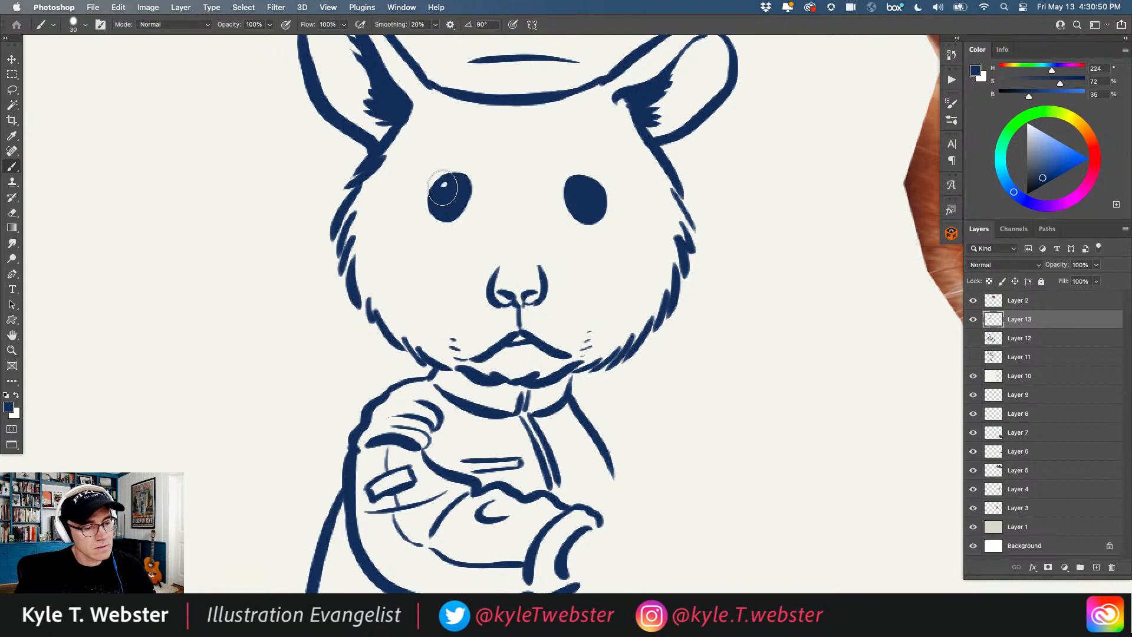
pyautogui.click(573, 189)
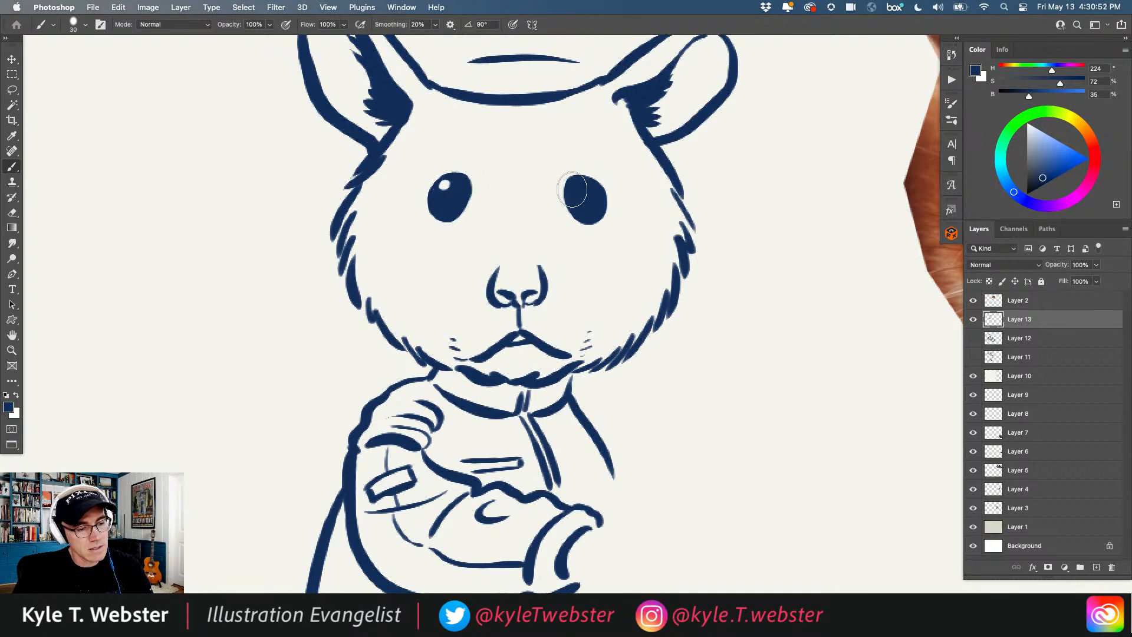
pyautogui.press('super+minus')
pyautogui.press('super+minus')
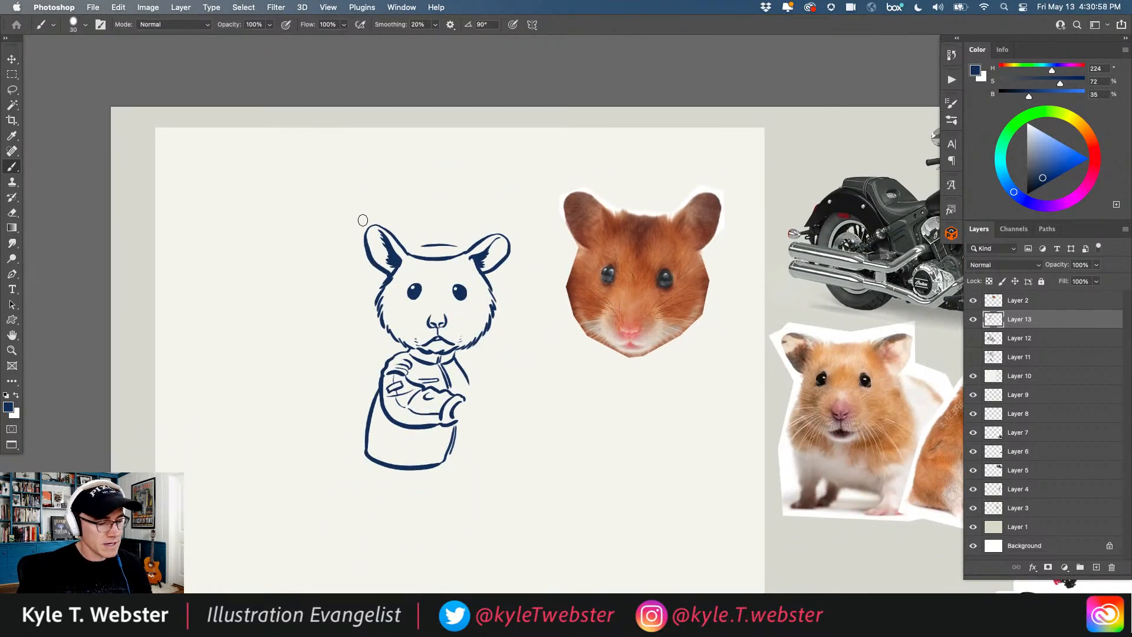
# Step: Show the Layer 12 sketch again and ink the near paw's fingers wrapped around a solid dark handlebar grip
pyautogui.moveTo(344, 360); pyautogui.dragTo(336, 303)
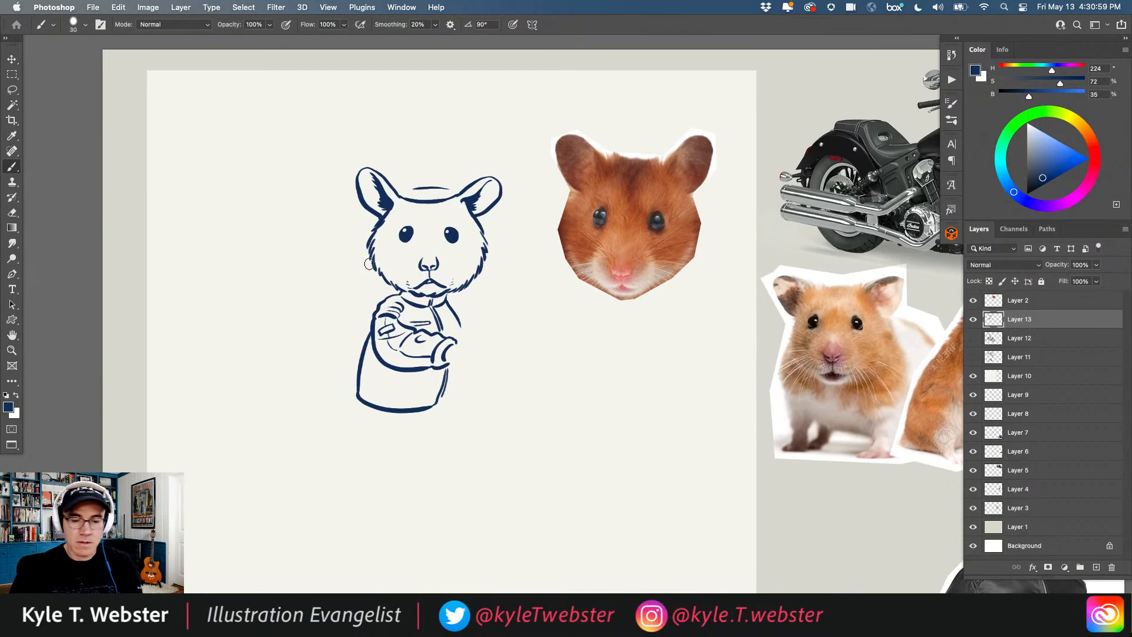
pyautogui.click(972, 339)
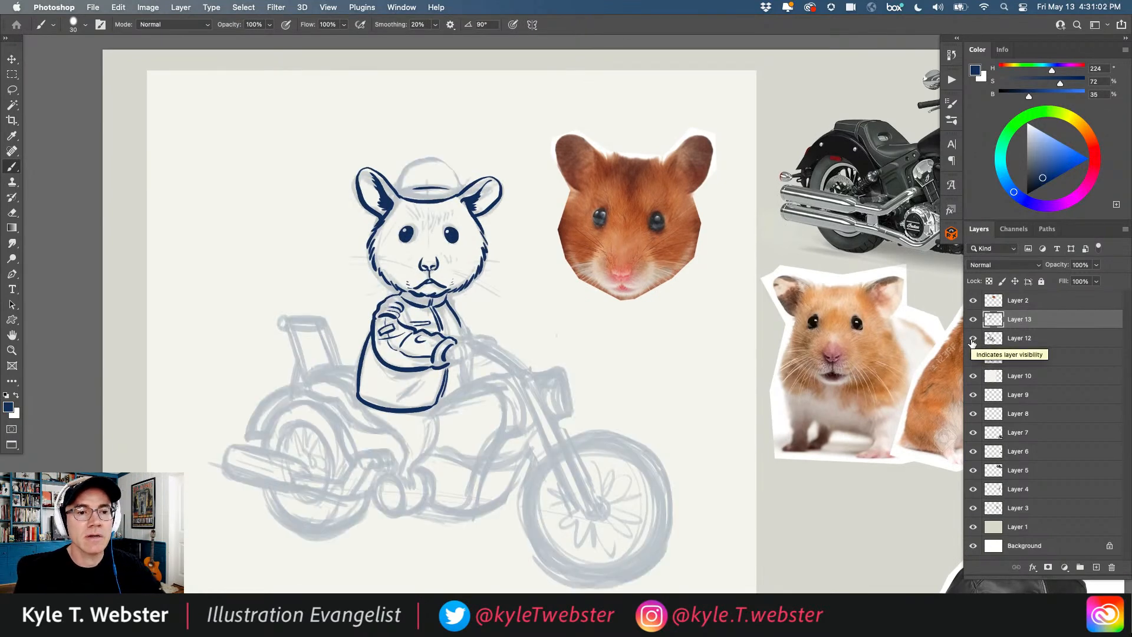
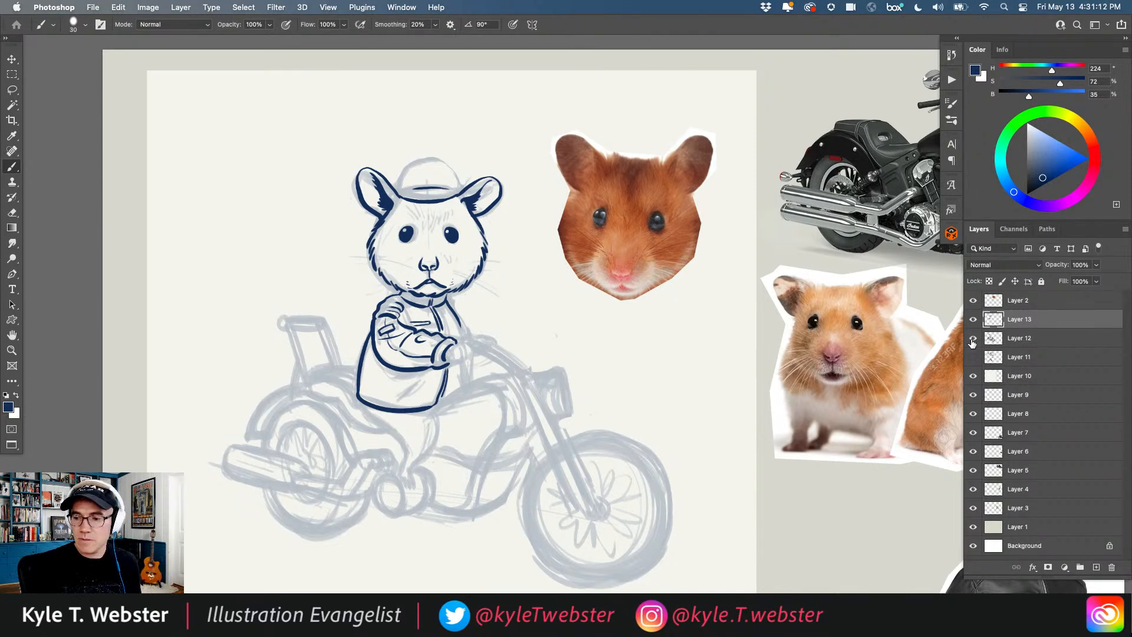
pyautogui.keyDown('super'); pyautogui.click(404, 399); pyautogui.keyUp('super')
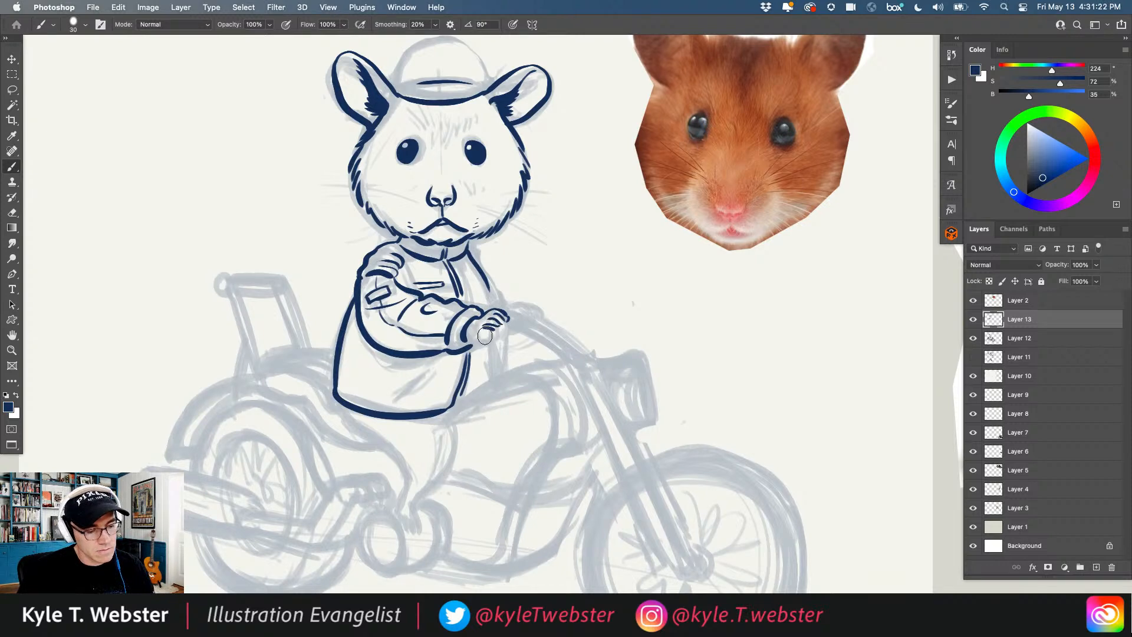
pyautogui.moveTo(483, 335); pyautogui.dragTo(468, 342)
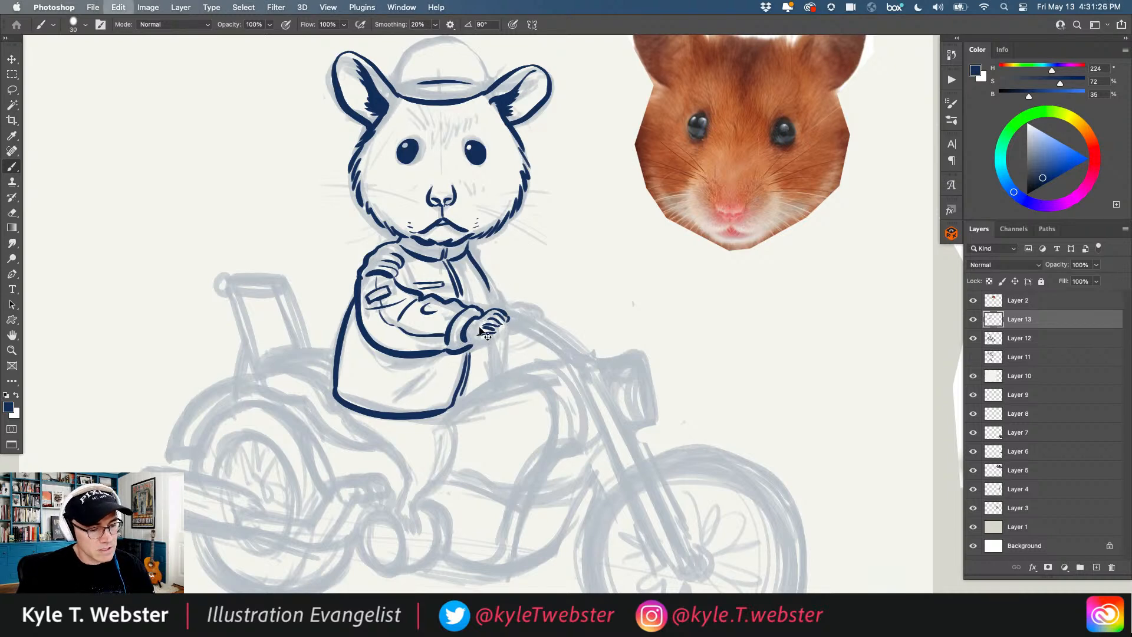
pyautogui.moveTo(466, 344); pyautogui.dragTo(482, 337)
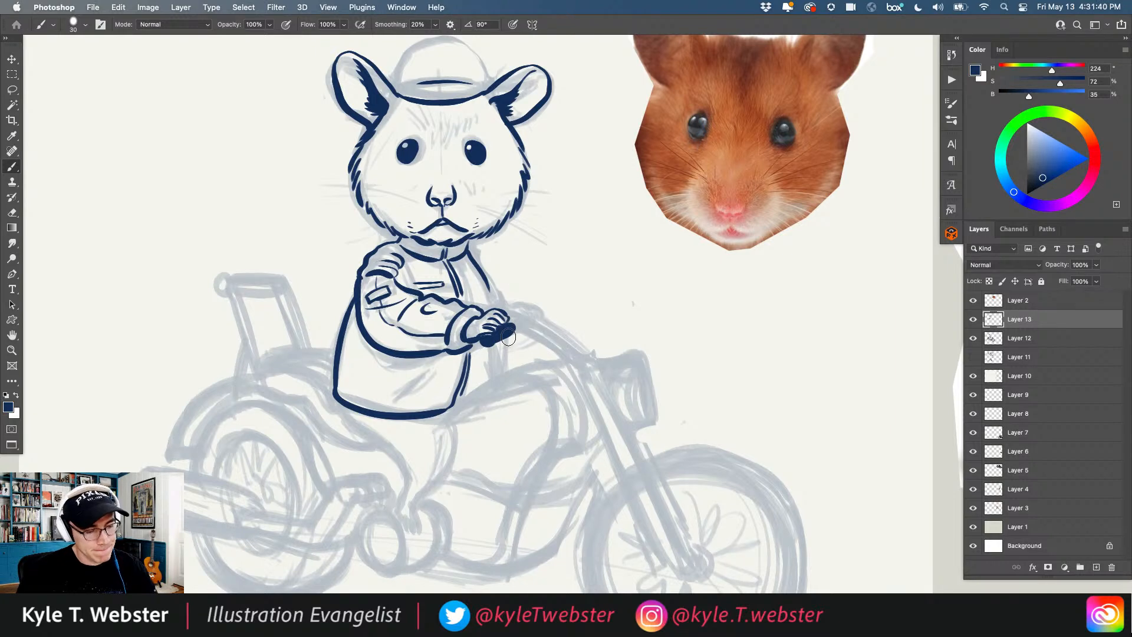
pyautogui.moveTo(517, 336); pyautogui.dragTo(517, 321)
pyautogui.press('super+z')
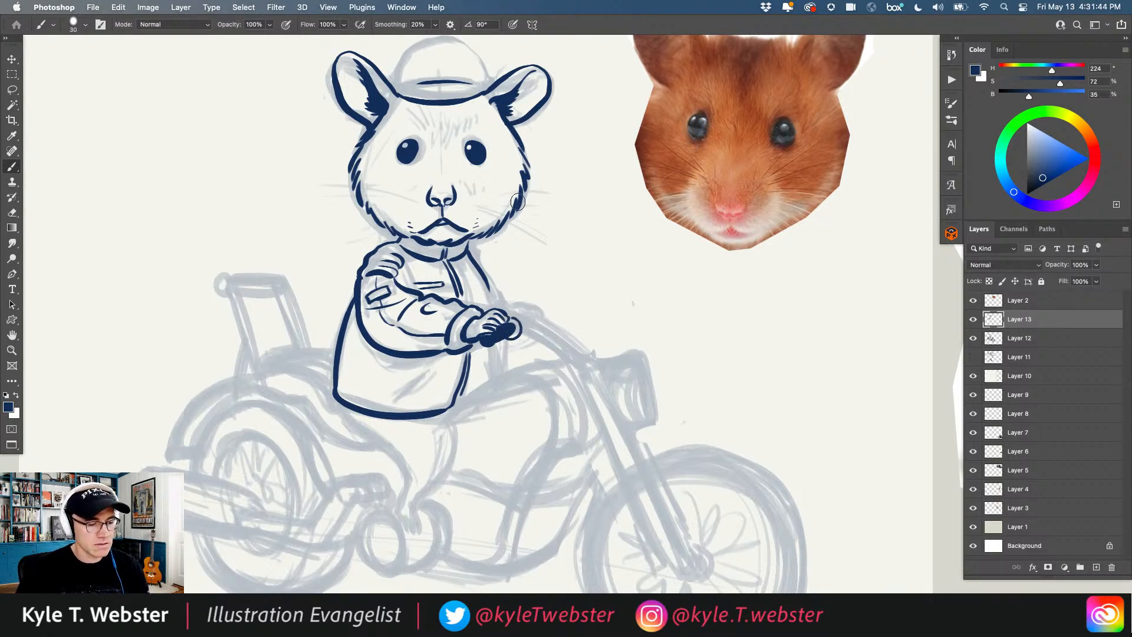
# Step: Ink a pocket flap on the far side of the chest and extend the jacket's far edge down past the grip
pyautogui.moveTo(467, 285); pyautogui.dragTo(475, 283)
pyautogui.moveTo(469, 282); pyautogui.dragTo(484, 278)
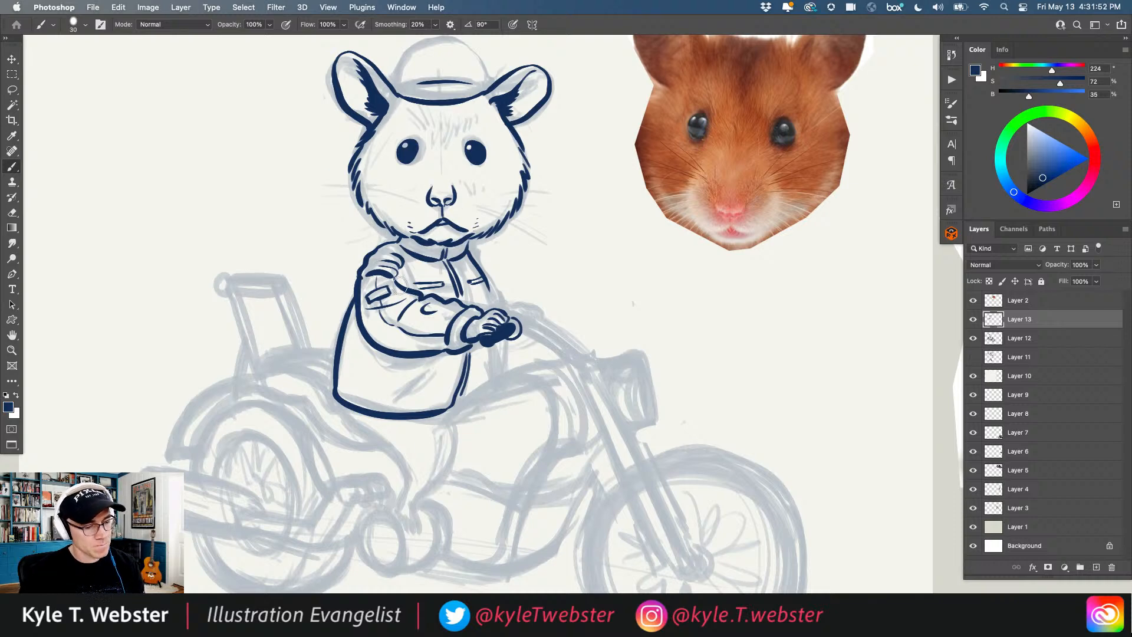
pyautogui.scroll(-3, 390, 273)
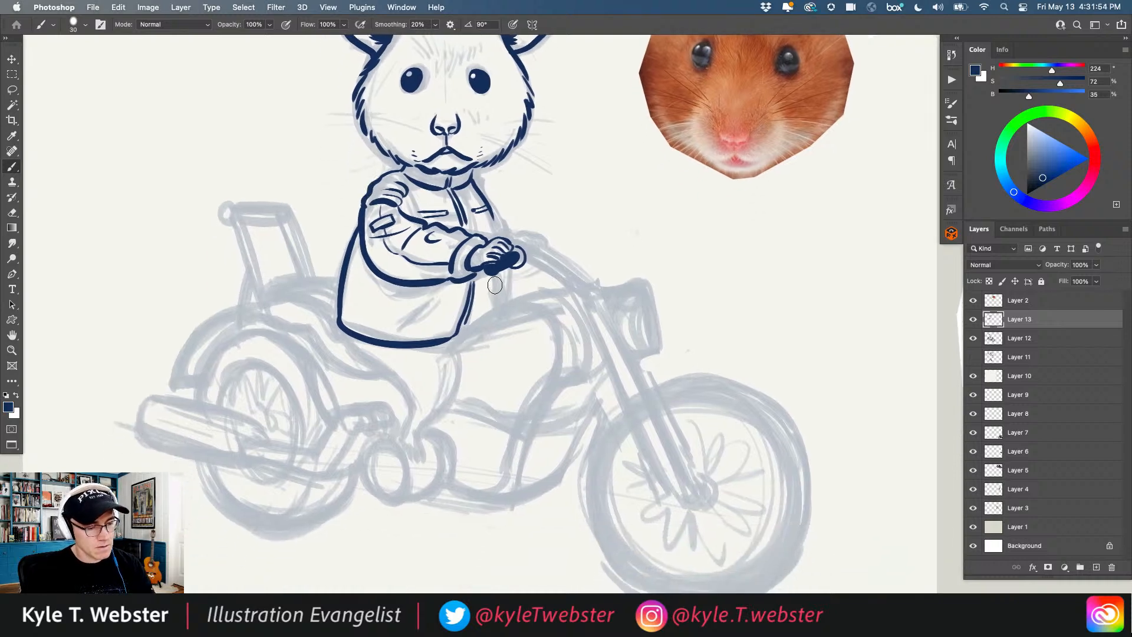
pyautogui.moveTo(499, 275); pyautogui.dragTo(497, 302)
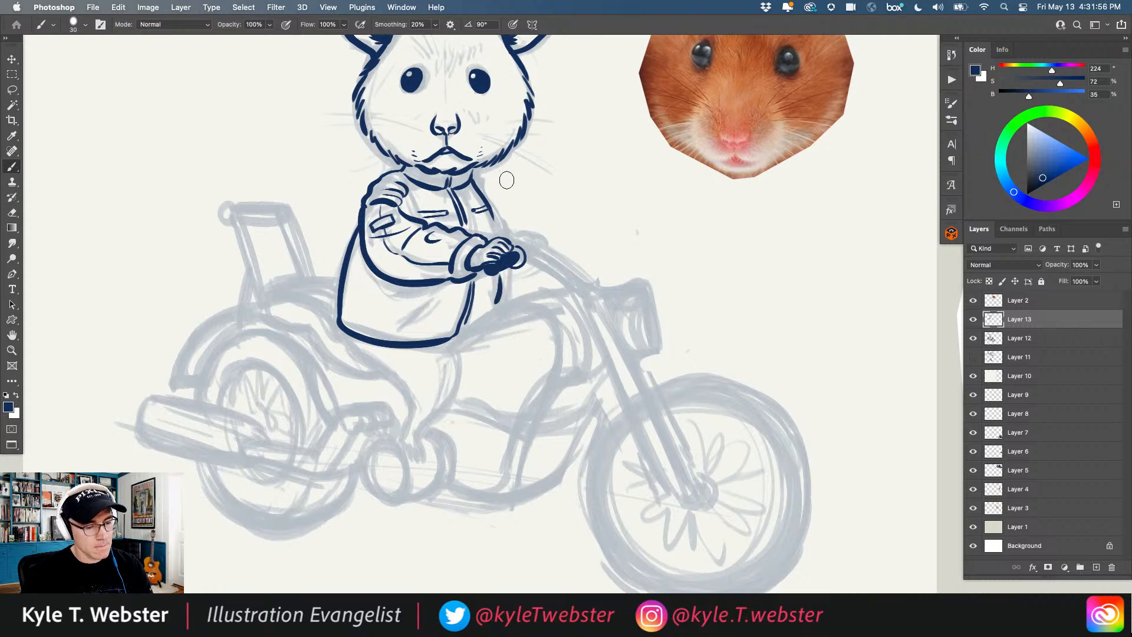
pyautogui.press('super+z')
pyautogui.moveTo(489, 211); pyautogui.dragTo(497, 302)
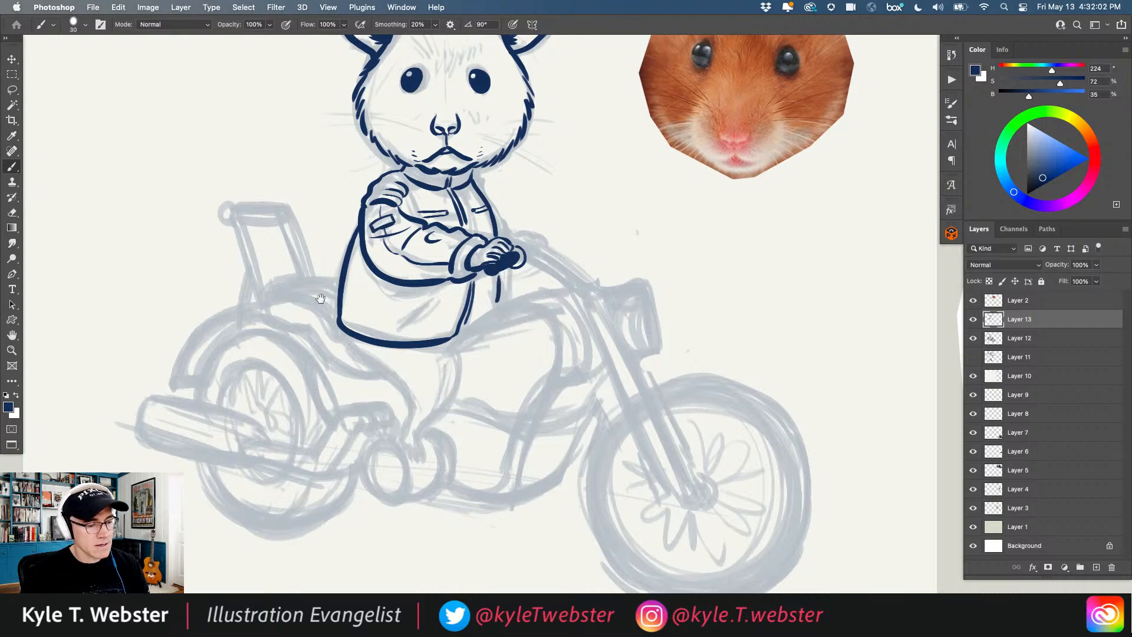
# Step: Ink the furry near leg from the jacket hem down to the small clawed foot
pyautogui.scroll(-3, 326, 296)
pyautogui.moveTo(349, 279)
pyautogui.mouseDown()
pyautogui.moveTo(406, 342)
pyautogui.moveTo(405, 328)
pyautogui.moveTo(418, 405)
pyautogui.moveTo(416, 388)
pyautogui.moveTo(432, 401)
pyautogui.moveTo(429, 368)
pyautogui.moveTo(451, 288)
pyautogui.mouseUp()
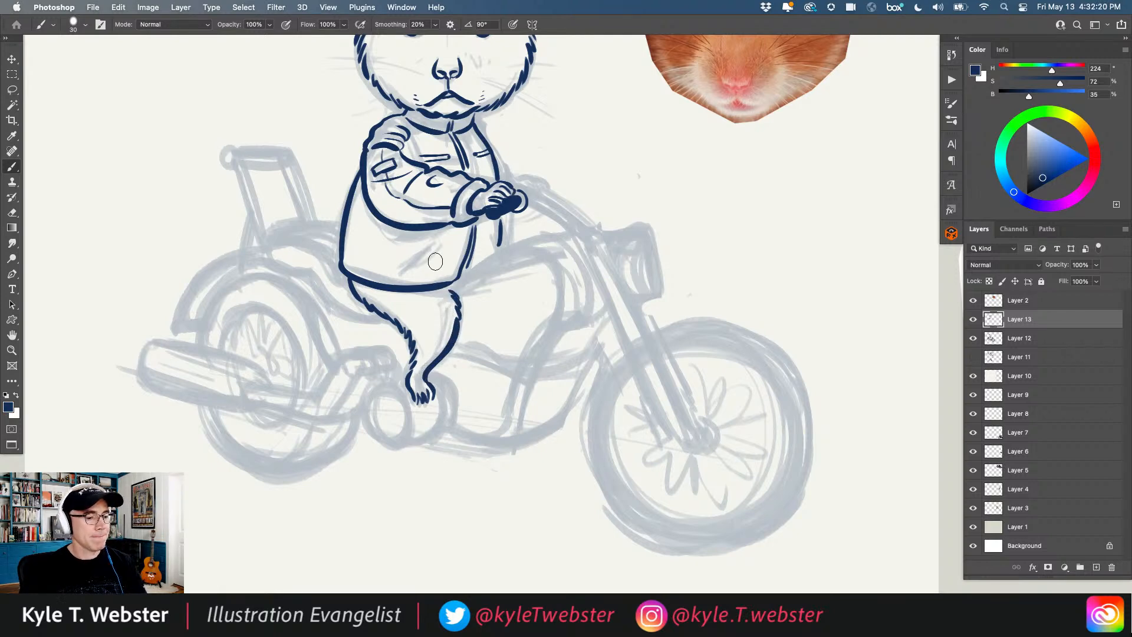
pyautogui.keyDown('alt'); pyautogui.click(455, 266); pyautogui.keyUp('alt')
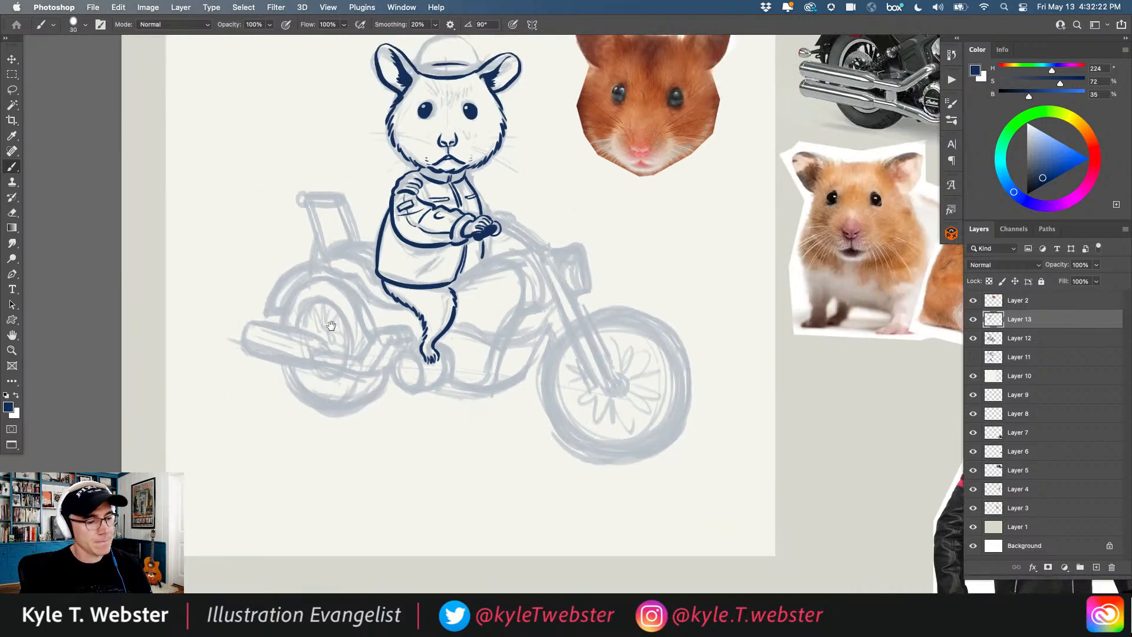
# Step: Ink a thick ragged shadow beneath the jacket's hem and fill the shadow between the chin and collar with solid dark blue
pyautogui.click(395, 311)
pyautogui.moveTo(375, 293); pyautogui.dragTo(426, 302)
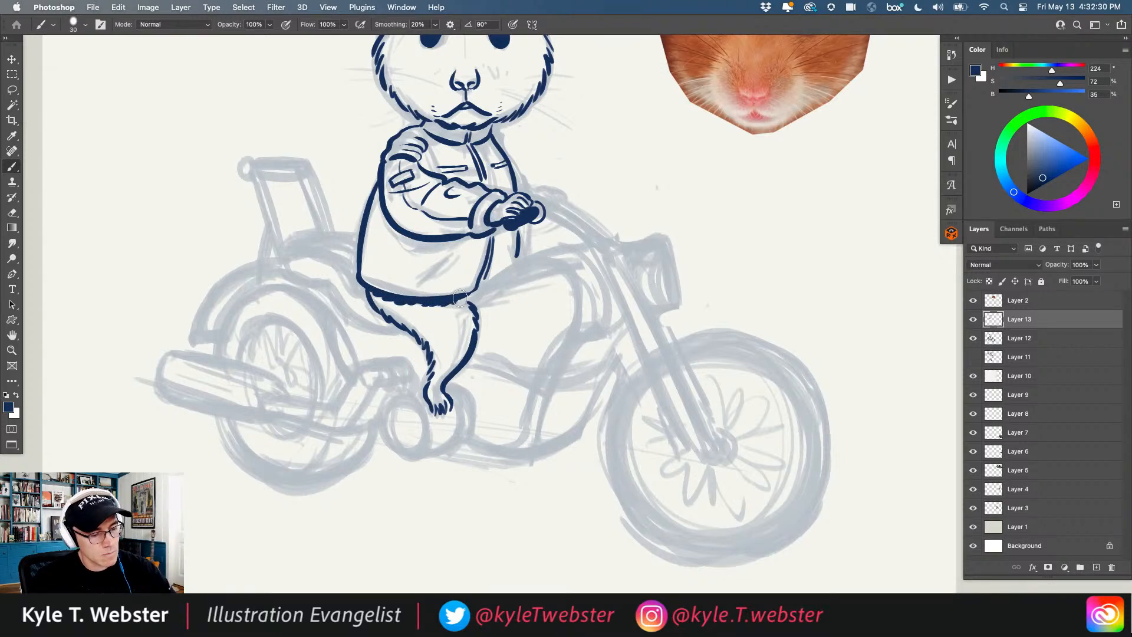
pyautogui.keyDown('alt'); pyautogui.click(357, 356); pyautogui.keyUp('alt')
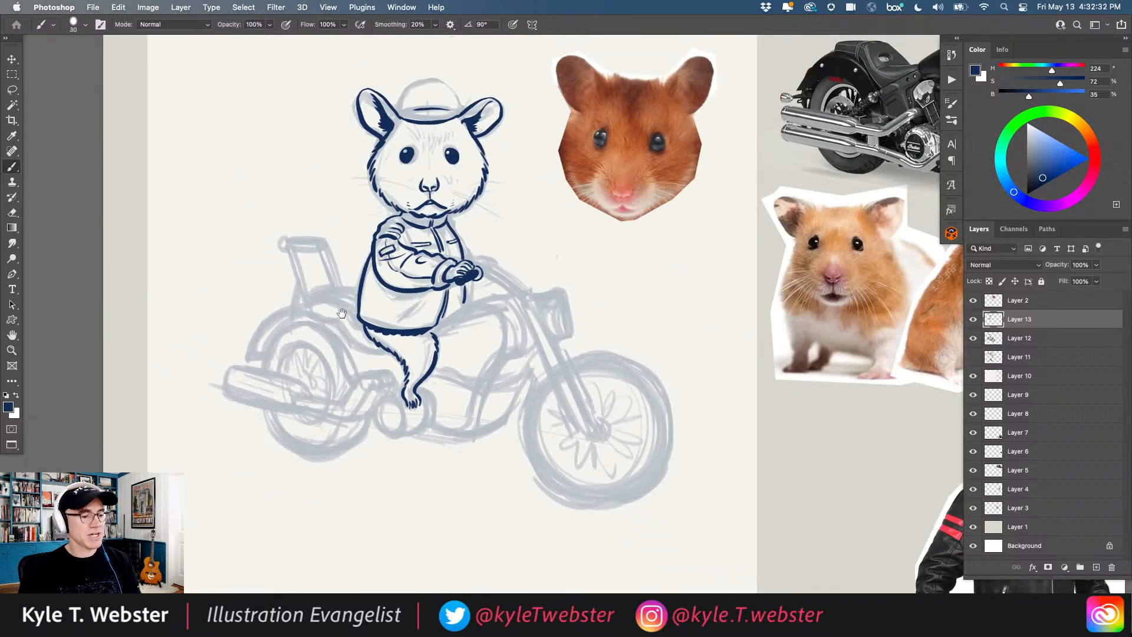
pyautogui.keyDown('ctrl'); pyautogui.click(413, 224); pyautogui.keyUp('ctrl')
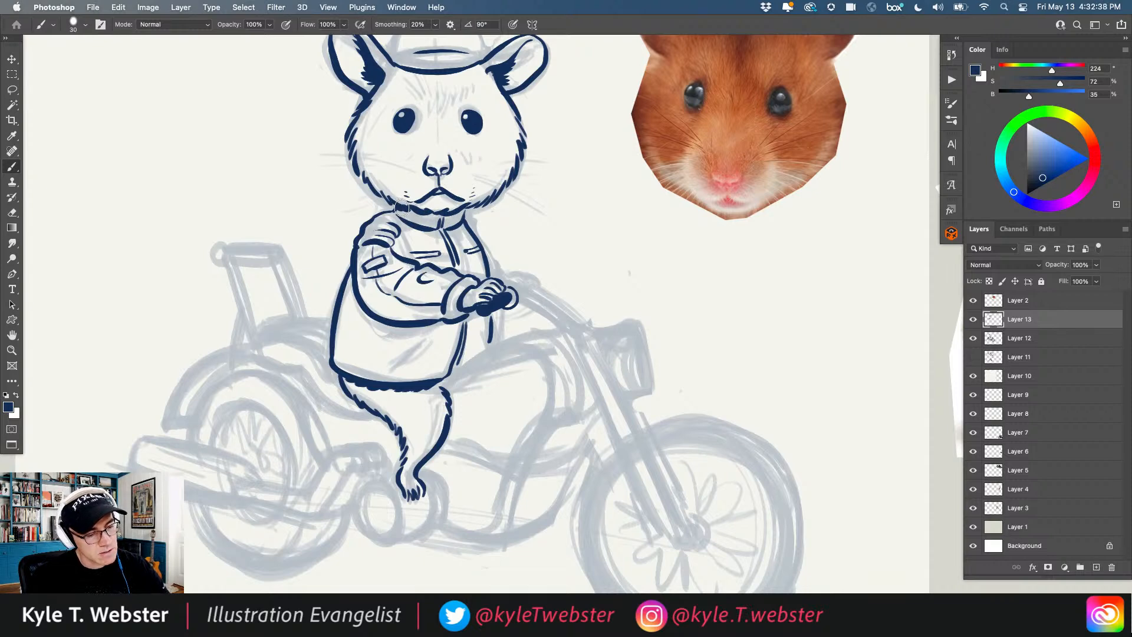
pyautogui.moveTo(400, 210); pyautogui.dragTo(434, 213)
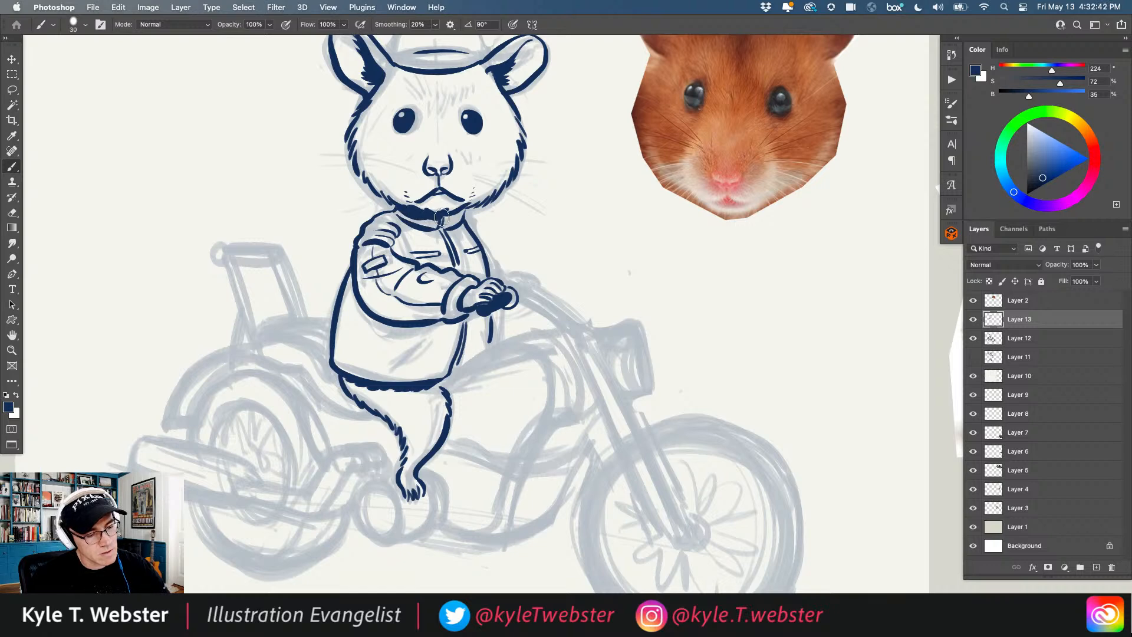
pyautogui.moveTo(446, 219)
pyautogui.mouseDown()
pyautogui.moveTo(465, 209)
pyautogui.moveTo(418, 209)
pyautogui.mouseUp()
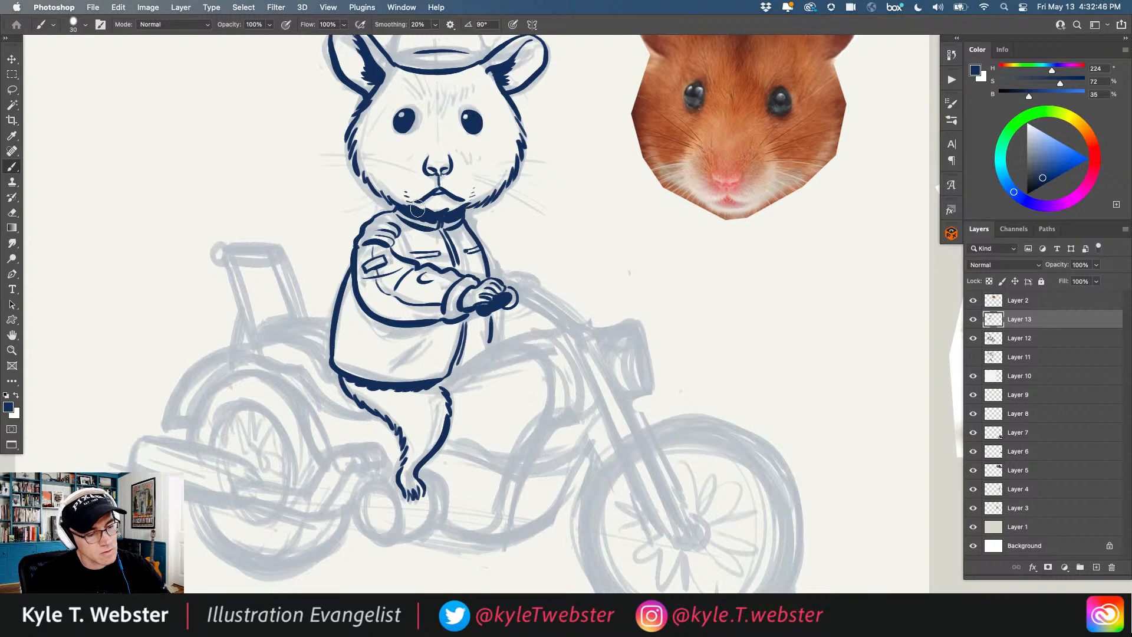
pyautogui.keyDown('alt'); pyautogui.click(369, 295); pyautogui.keyUp('alt')
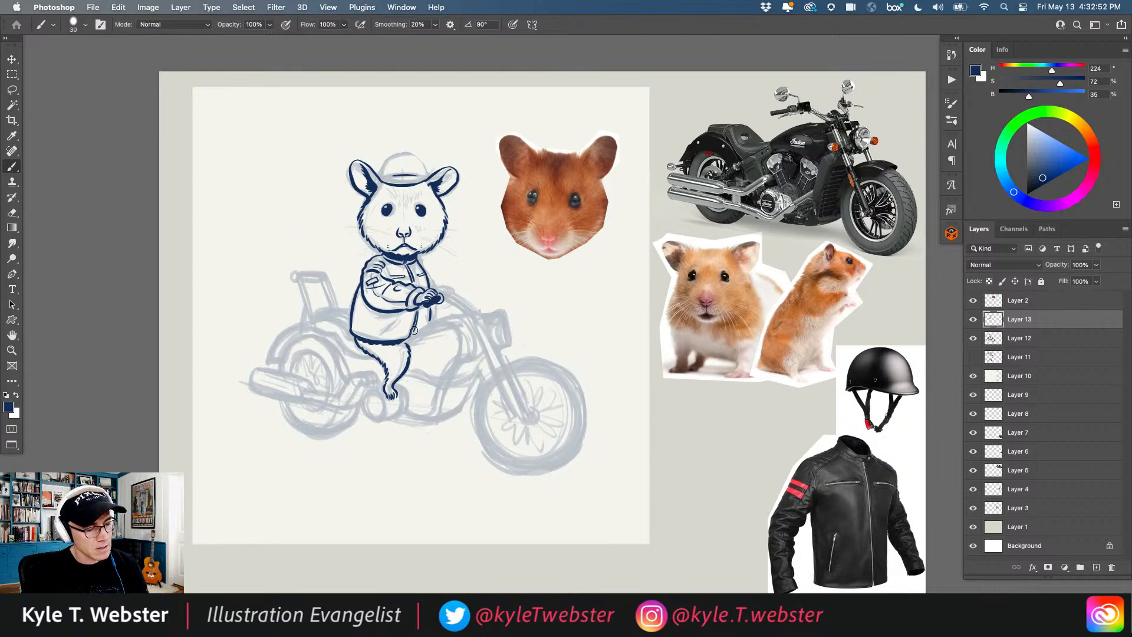
# Step: Ink a slanted zip pocket with a pull tab on the jacket's lower front and a thin vertical seam near the back edge
pyautogui.keyDown('super'); pyautogui.click(384, 342); pyautogui.keyUp('super')
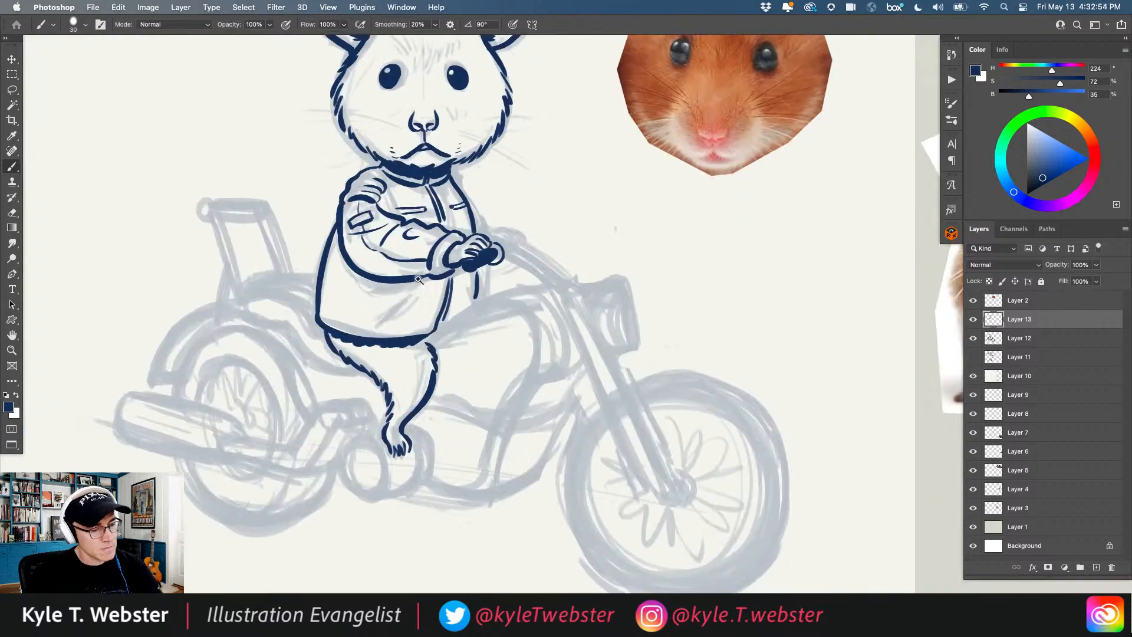
pyautogui.moveTo(419, 288); pyautogui.dragTo(377, 322)
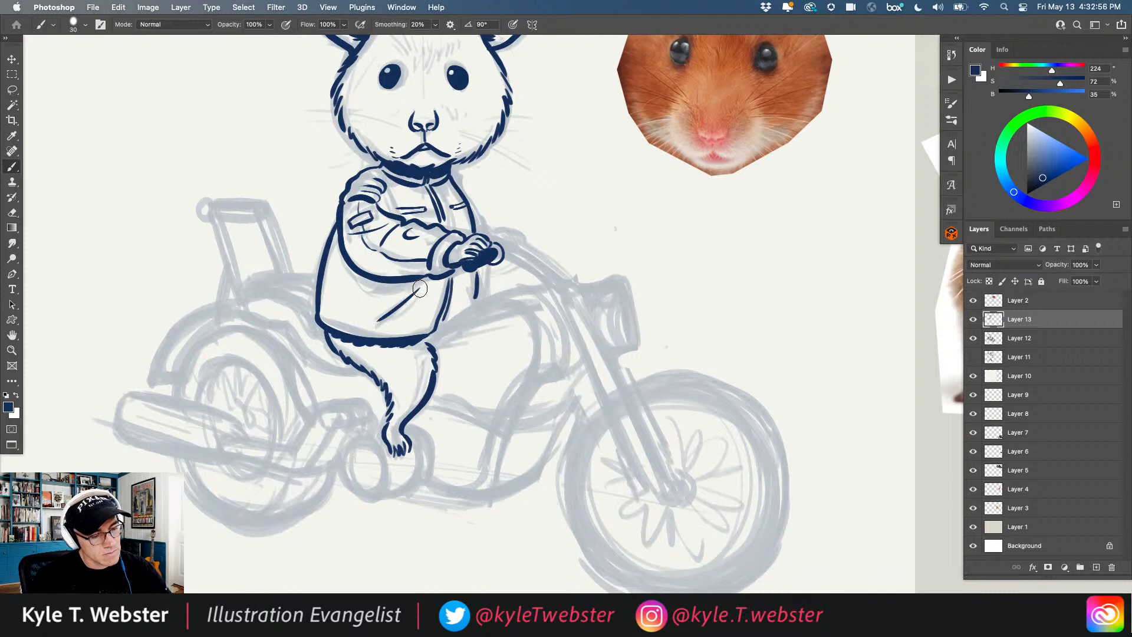
pyautogui.moveTo(421, 289); pyautogui.dragTo(382, 321)
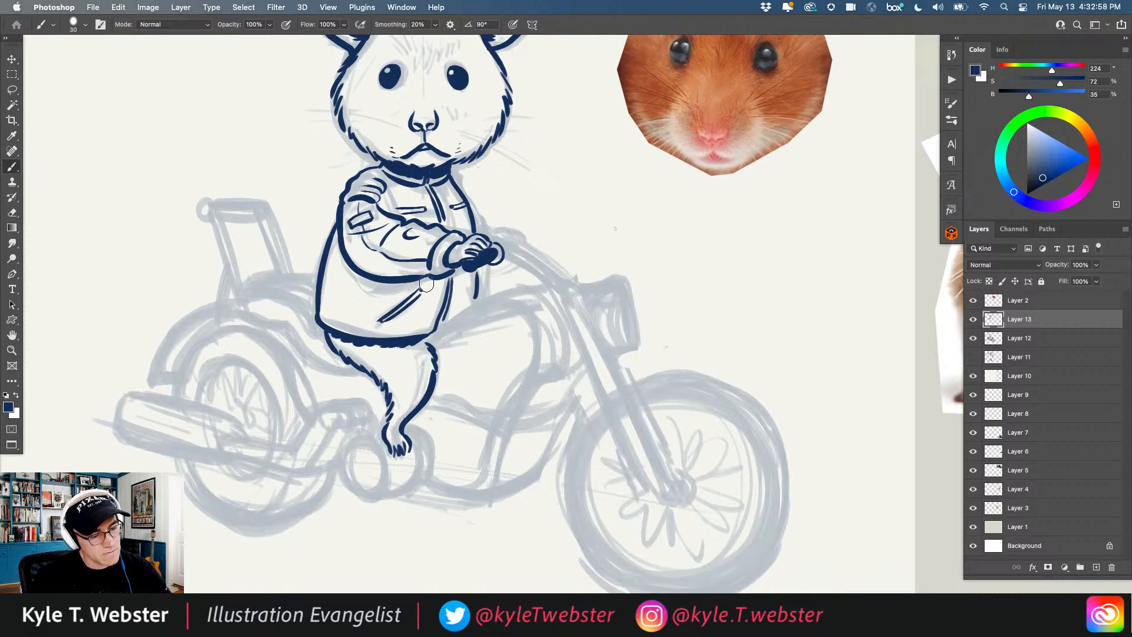
pyautogui.moveTo(425, 288); pyautogui.dragTo(424, 288)
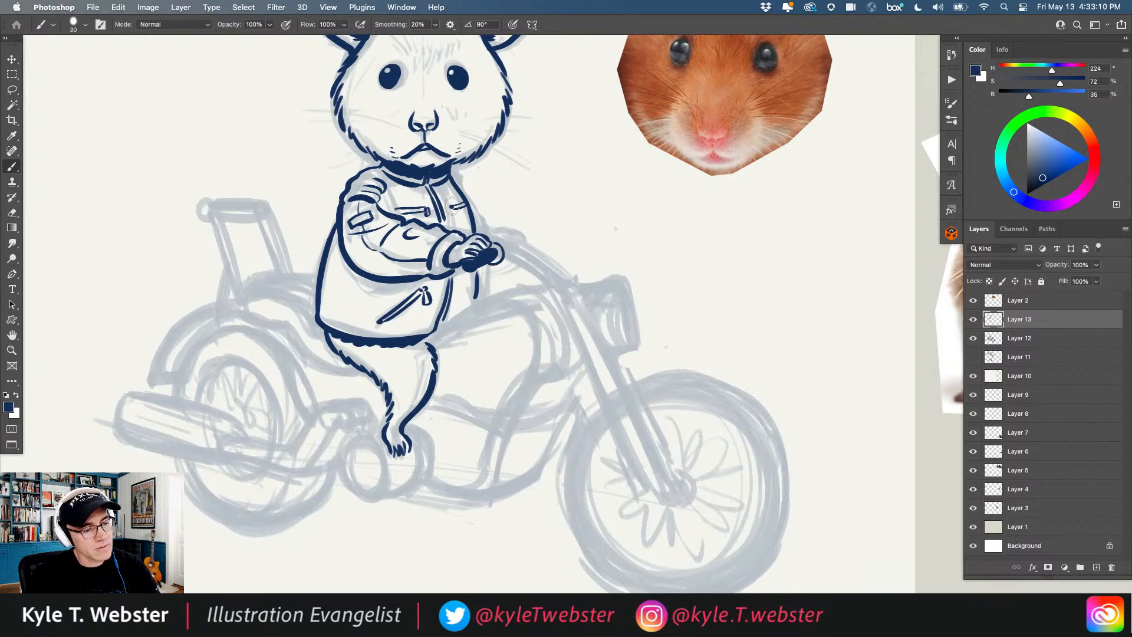
pyautogui.moveTo(351, 335); pyautogui.dragTo(303, 328)
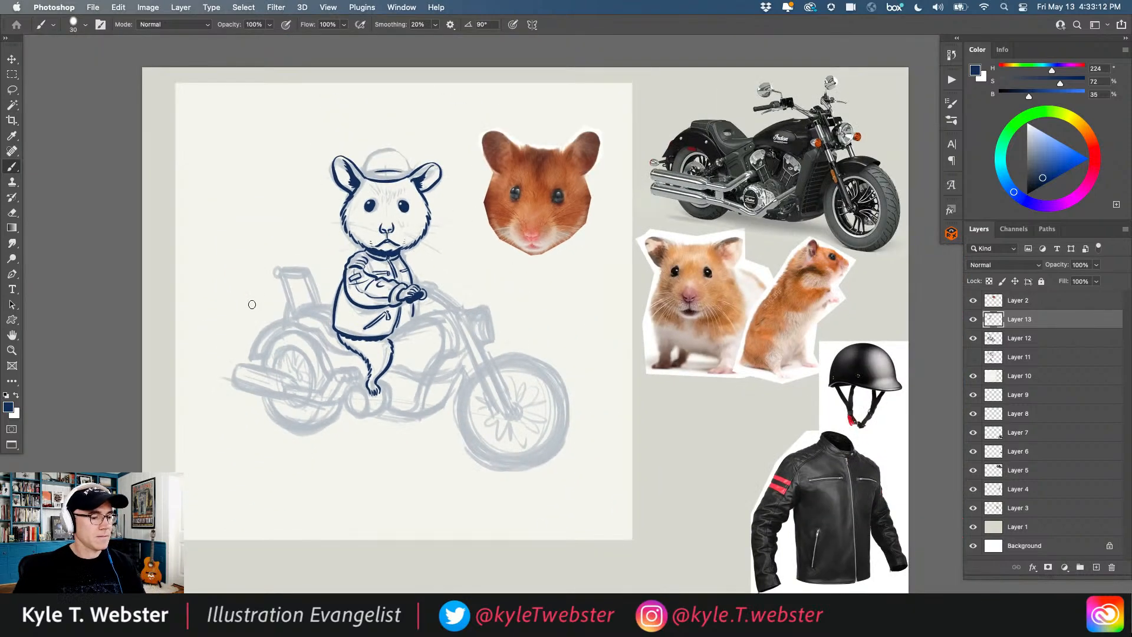
pyautogui.click(339, 360)
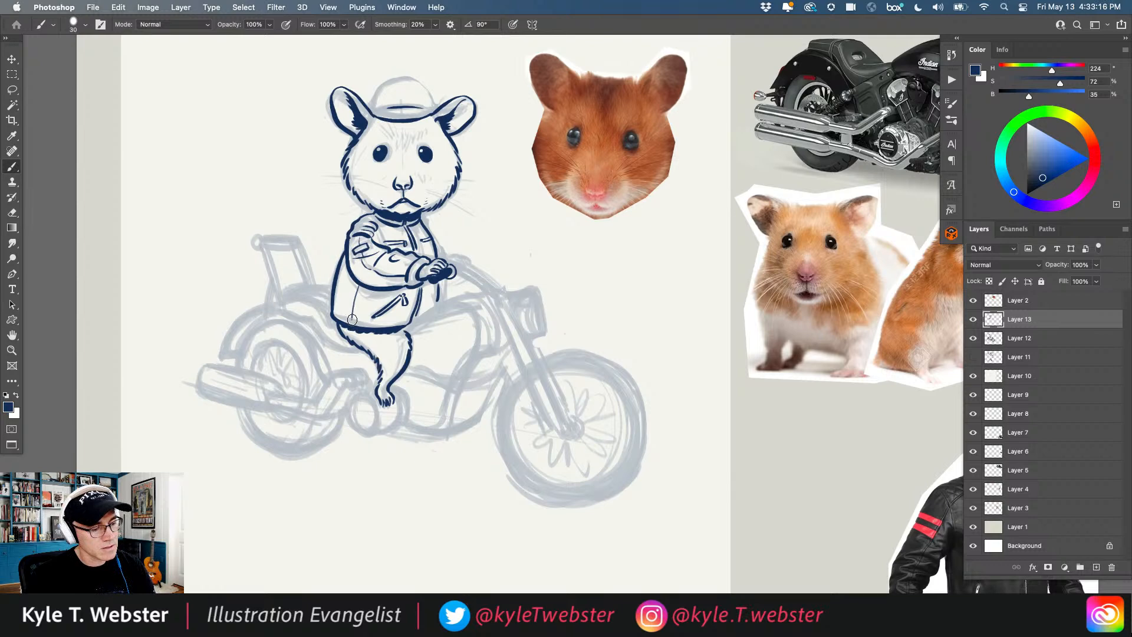
pyautogui.scroll(2, 354, 297)
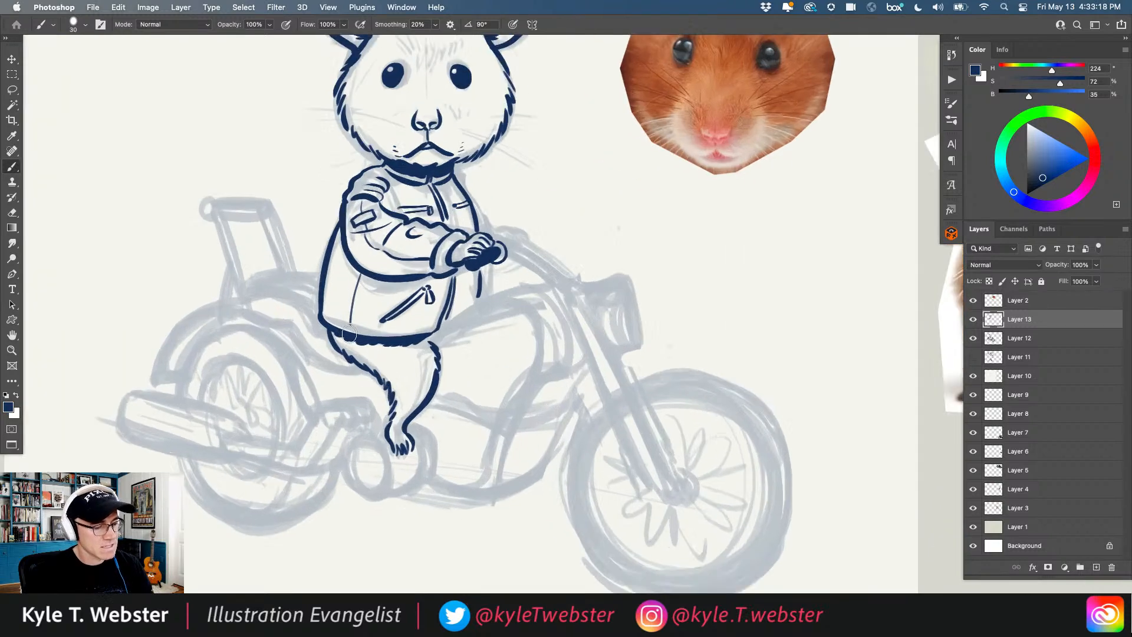
# Step: Set up a vertical paint symmetry axis through the centre of the hamster's face and add a new layer above Layer 13
pyautogui.keyDown('alt'); pyautogui.click(323, 390); pyautogui.keyUp('alt')
pyautogui.moveTo(315, 390); pyautogui.dragTo(322, 336)
pyautogui.moveTo(322, 293); pyautogui.dragTo(343, 494)
pyautogui.keyDown('super'); pyautogui.click(363, 294); pyautogui.keyUp('super')
pyautogui.keyDown('super'); pyautogui.click(364, 294); pyautogui.keyUp('super')
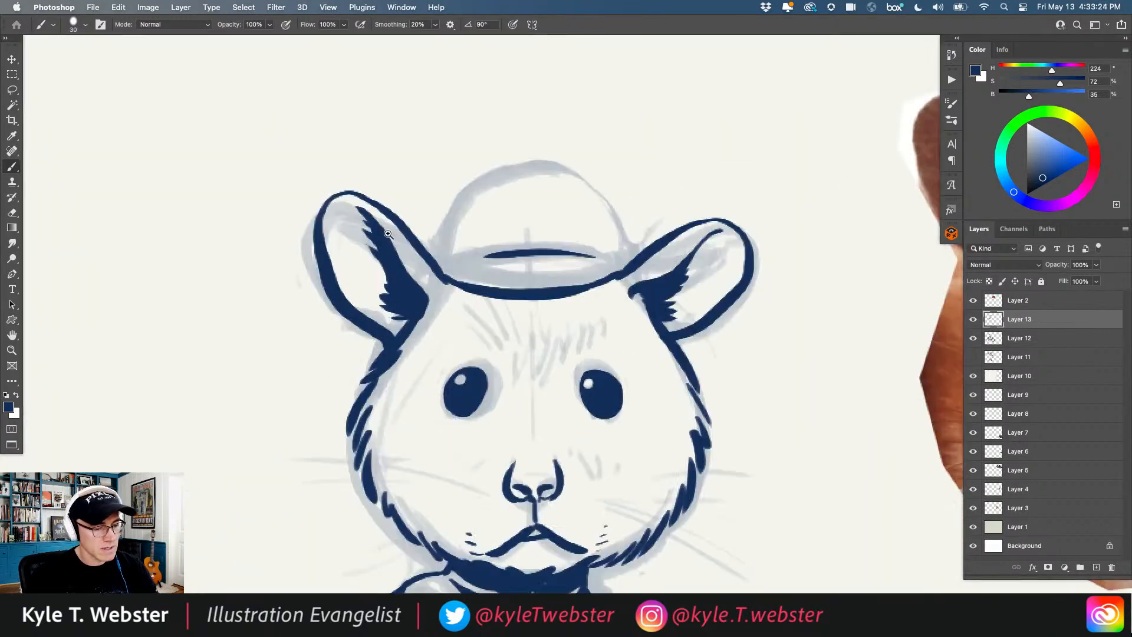
pyautogui.moveTo(634, 257)
pyautogui.mouseDown()
pyautogui.moveTo(595, 174)
pyautogui.moveTo(553, 154)
pyautogui.moveTo(496, 155)
pyautogui.moveTo(455, 189)
pyautogui.mouseUp()
pyautogui.keyDown('alt'); pyautogui.click(422, 295); pyautogui.keyUp('alt')
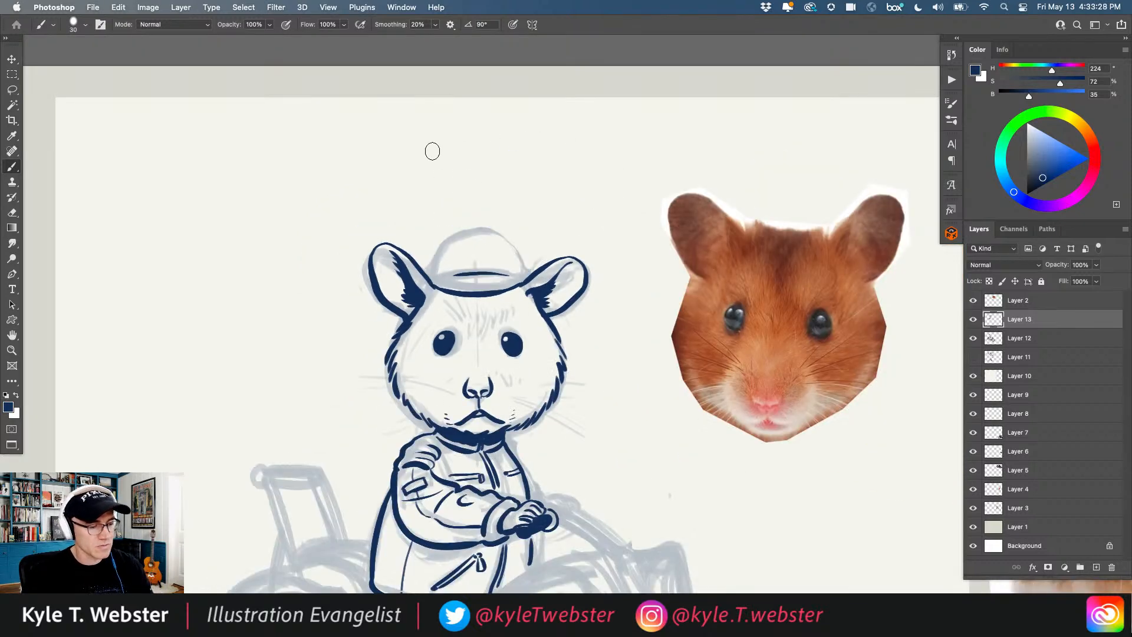
pyautogui.click(532, 26)
pyautogui.click(531, 27)
pyautogui.click(531, 27)
pyautogui.click(571, 60)
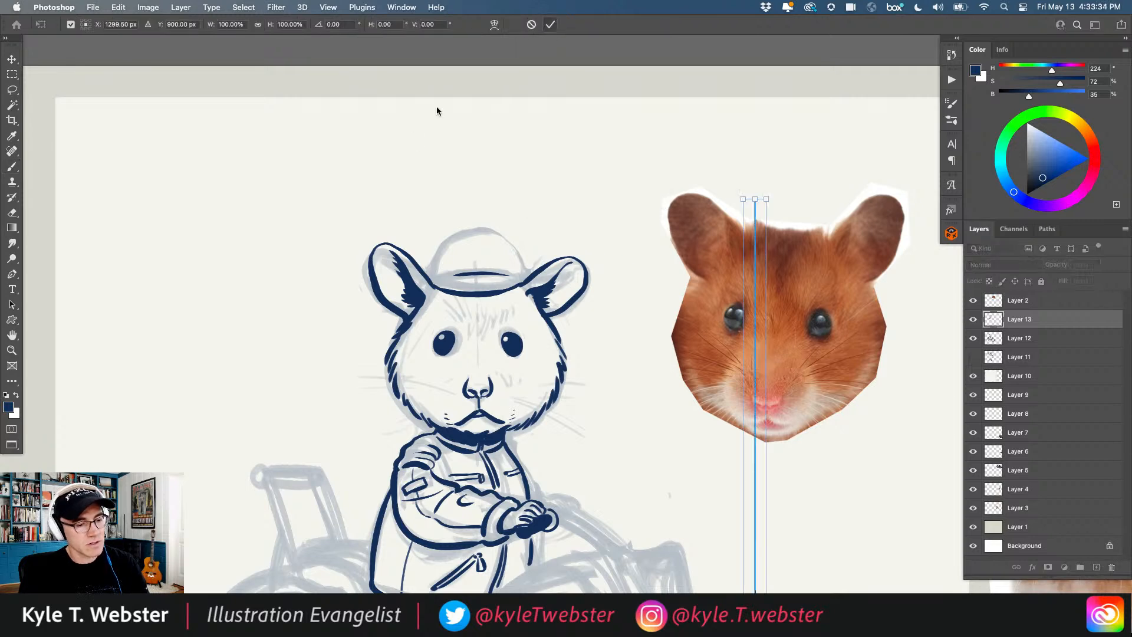
pyautogui.moveTo(754, 449)
pyautogui.mouseDown()
pyautogui.moveTo(531, 316)
pyautogui.moveTo(478, 317)
pyautogui.mouseUp()
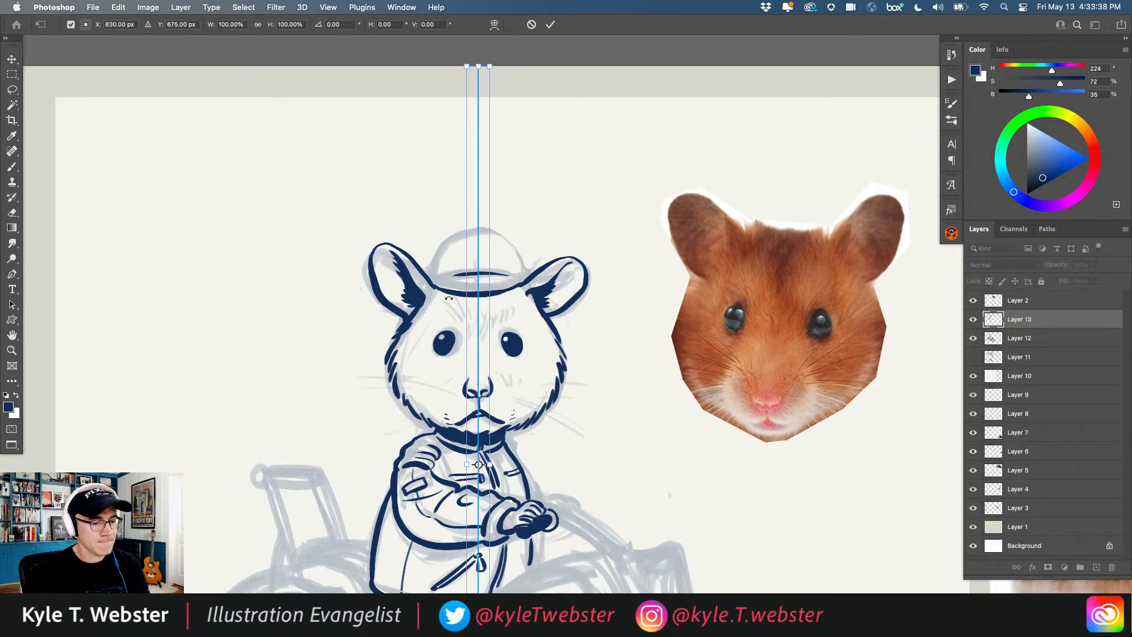
pyautogui.scroll(3, 446, 296)
pyautogui.press('Return')
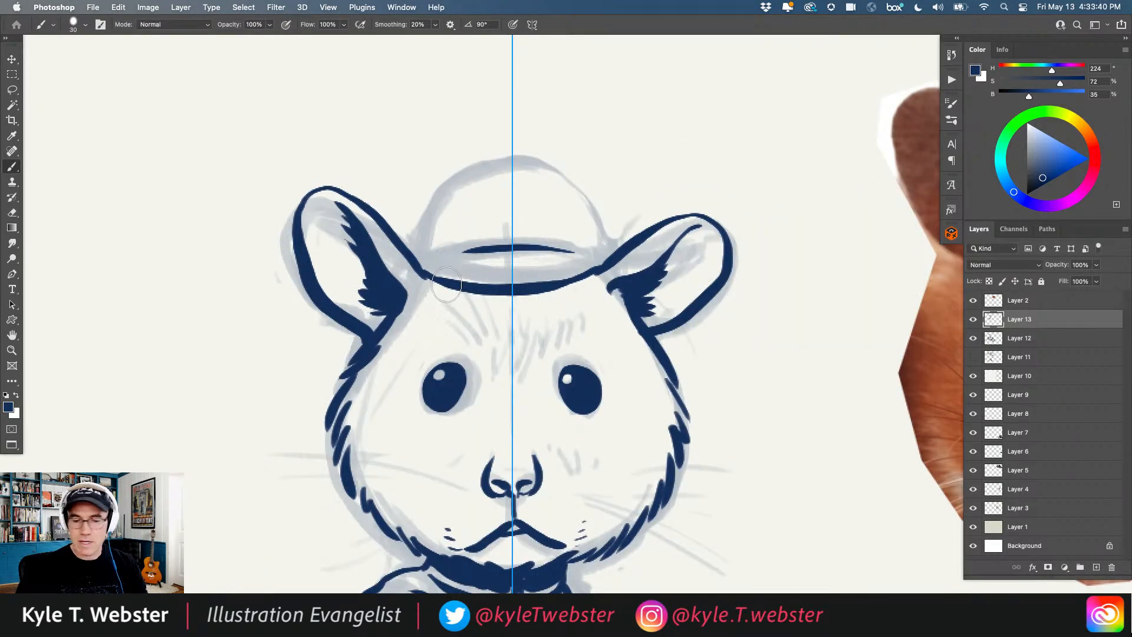
pyautogui.press('alt+shift+super+n')
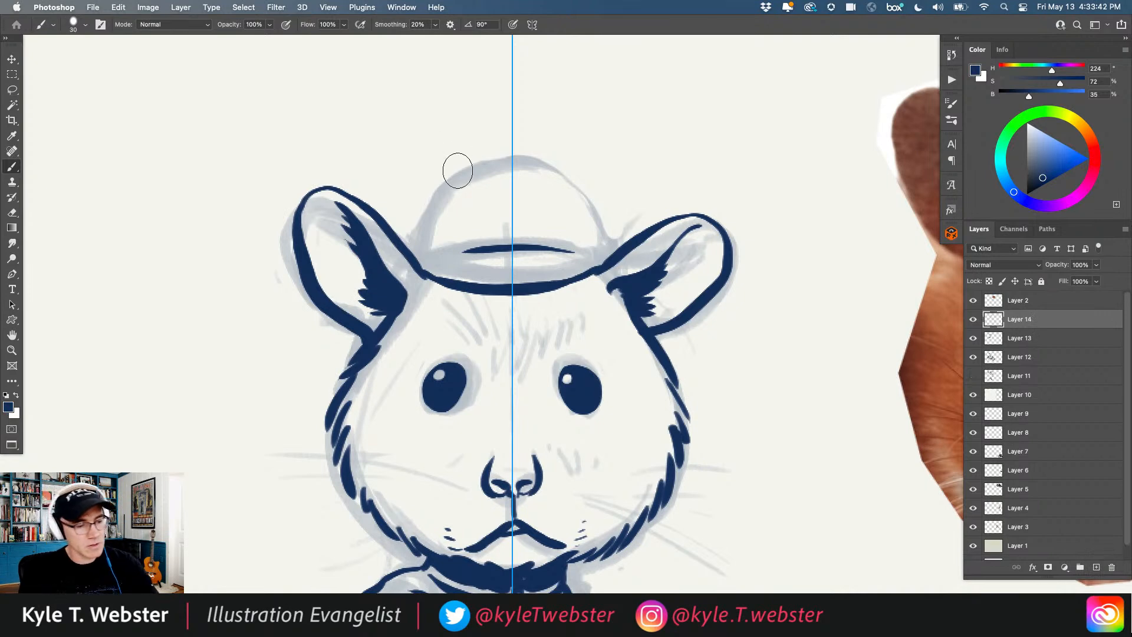
pyautogui.moveTo(414, 253)
pyautogui.mouseDown()
pyautogui.moveTo(454, 185)
pyautogui.moveTo(508, 158)
pyautogui.mouseUp()
pyautogui.press('super+z')
pyautogui.moveTo(412, 249)
pyautogui.mouseDown()
pyautogui.moveTo(432, 199)
pyautogui.moveTo(509, 155)
pyautogui.mouseUp()
pyautogui.press('super+z')
pyautogui.moveTo(413, 254)
pyautogui.mouseDown()
pyautogui.moveTo(436, 190)
pyautogui.moveTo(509, 156)
pyautogui.mouseUp()
pyautogui.press('super+z')
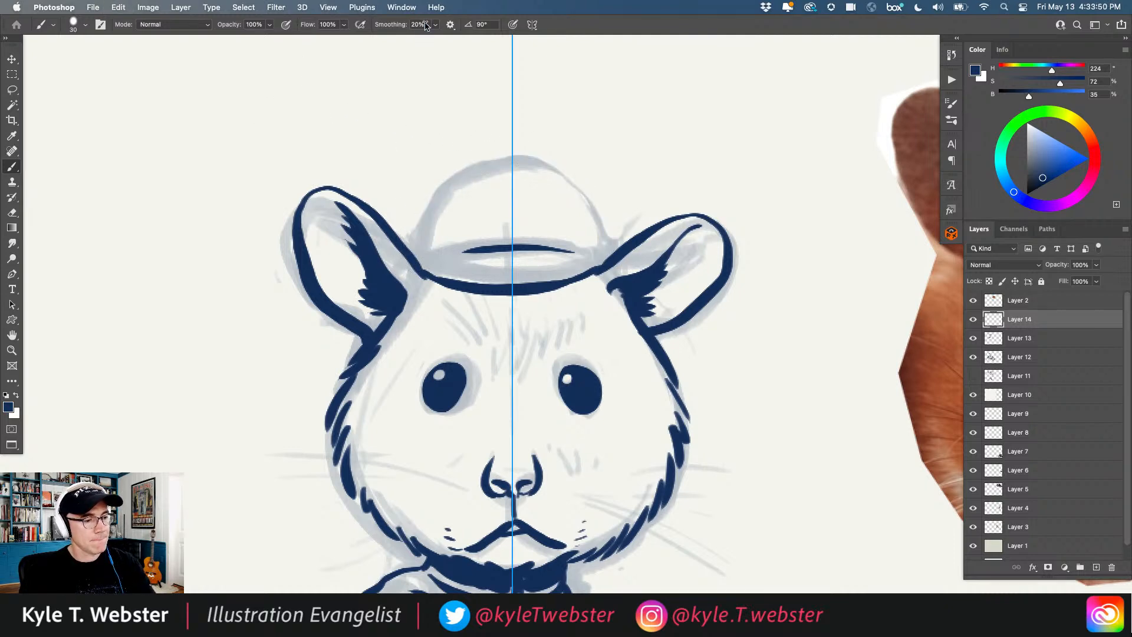
# Step: Set the brush smoothing to 60% and ink the mirrored outline of the helmet's dome between the ears
pyautogui.write('60')
pyautogui.press('Return')
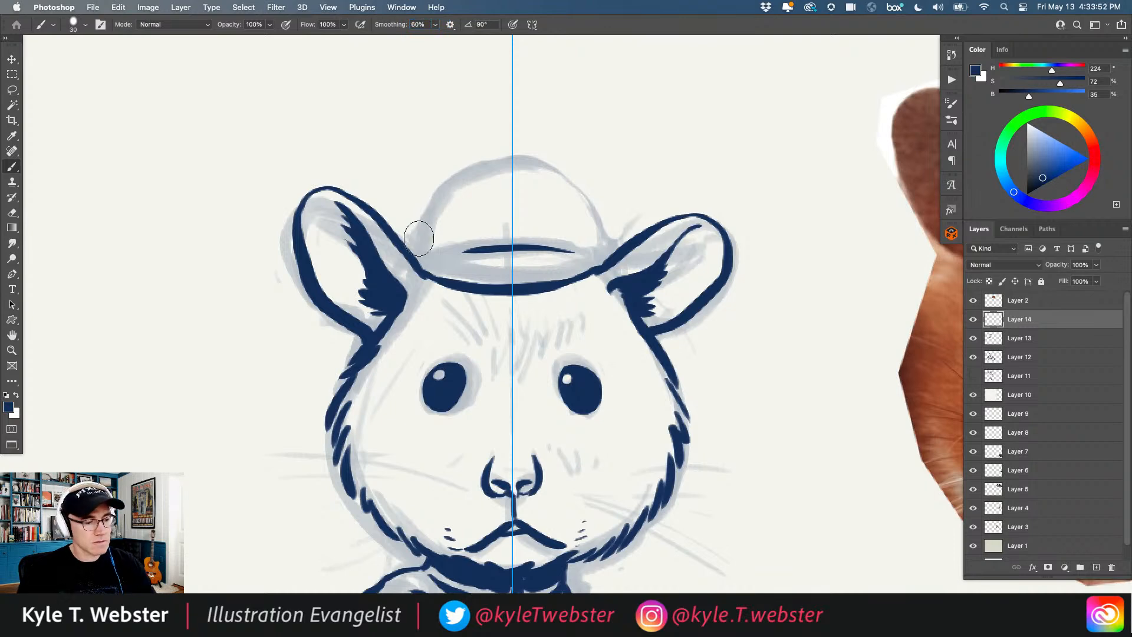
pyautogui.moveTo(410, 250)
pyautogui.mouseDown()
pyautogui.moveTo(461, 168)
pyautogui.moveTo(511, 157)
pyautogui.moveTo(553, 170)
pyautogui.mouseUp()
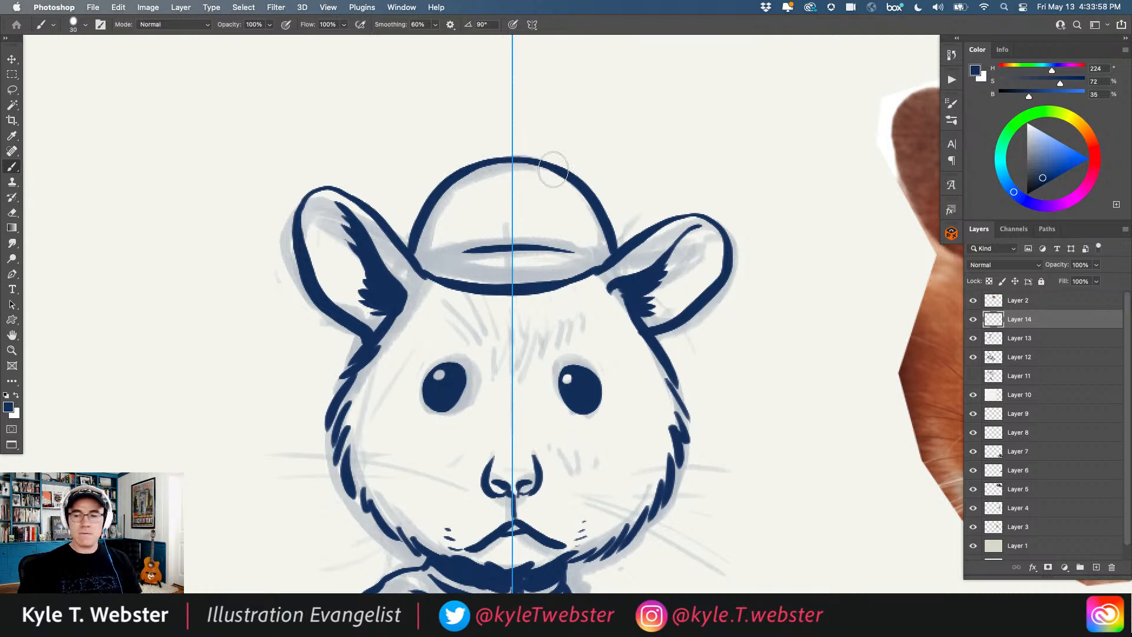
# Step: Set the brush smoothing back to 20%
pyautogui.scroll(-8, 408, 399)
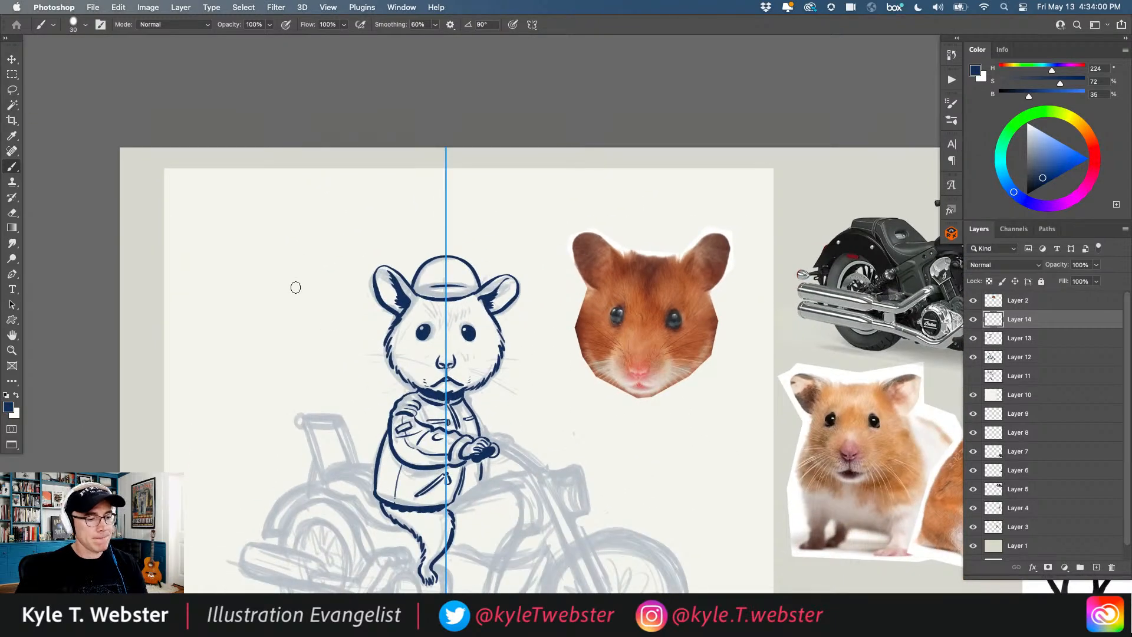
pyautogui.click(424, 25)
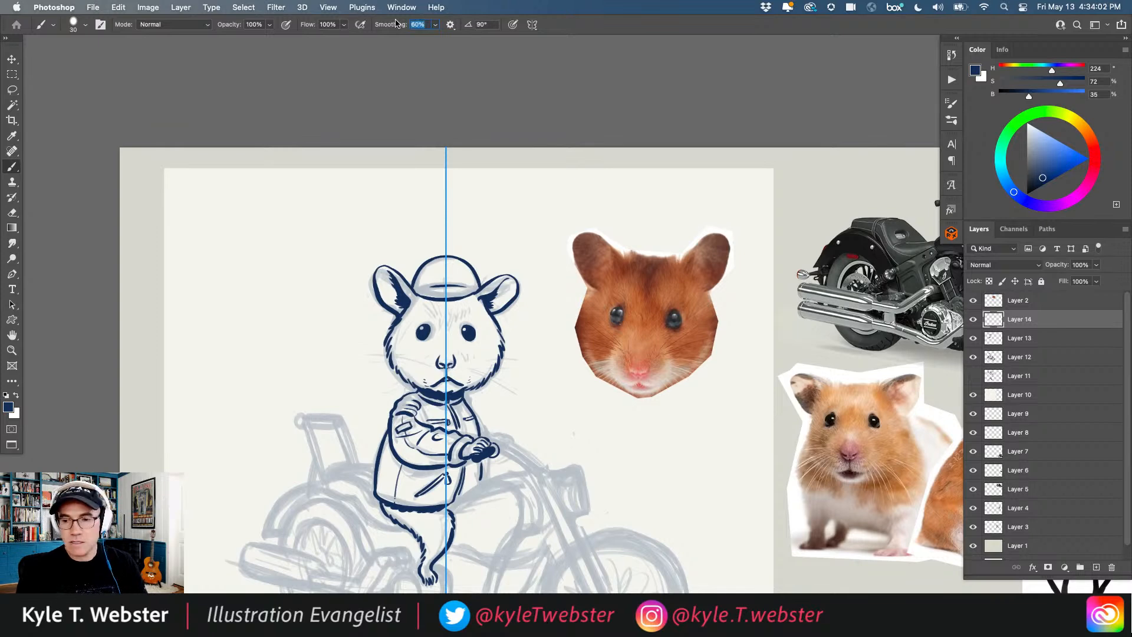
pyautogui.press('Return')
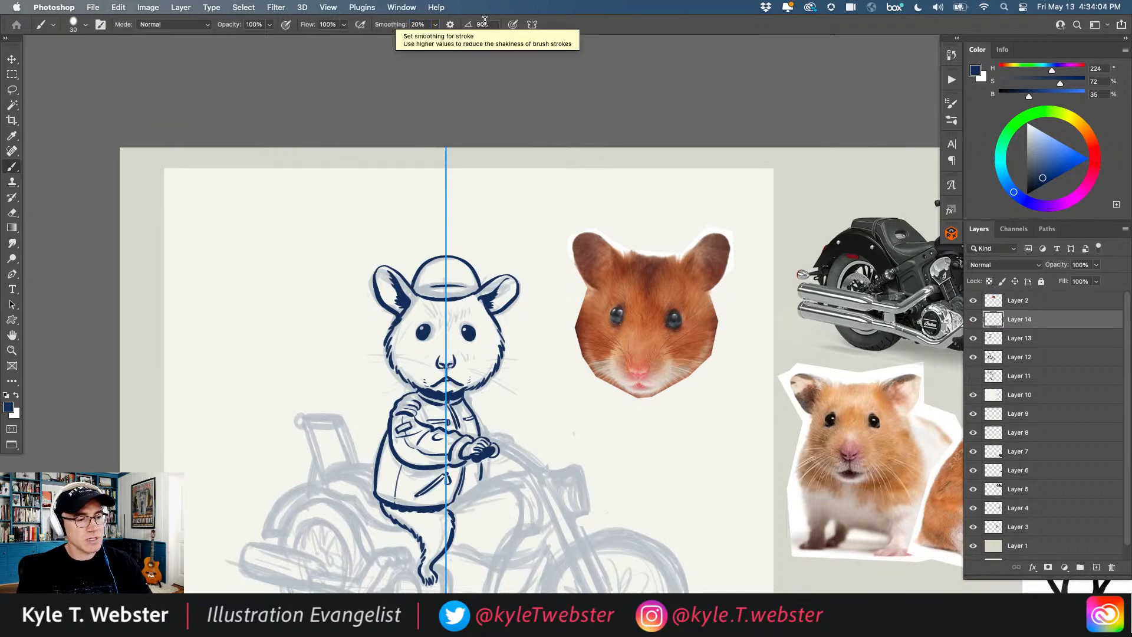
# Step: Turn off paint symmetry and merge Layer 14 with Layer 13
pyautogui.click(531, 25)
pyautogui.click(543, 27)
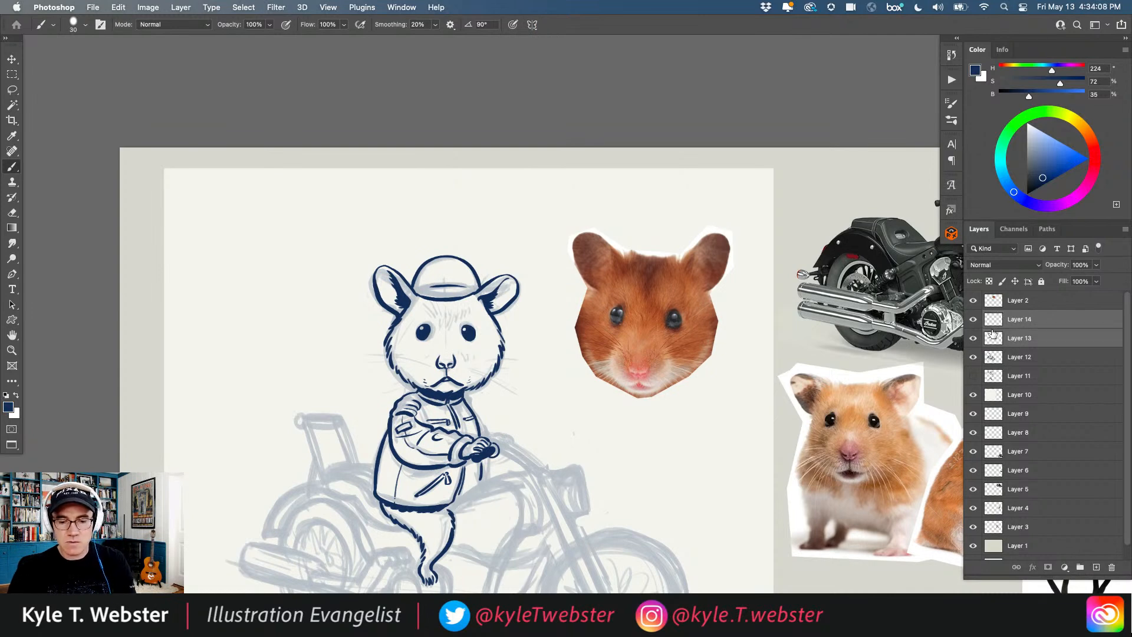
pyautogui.press('super+e')
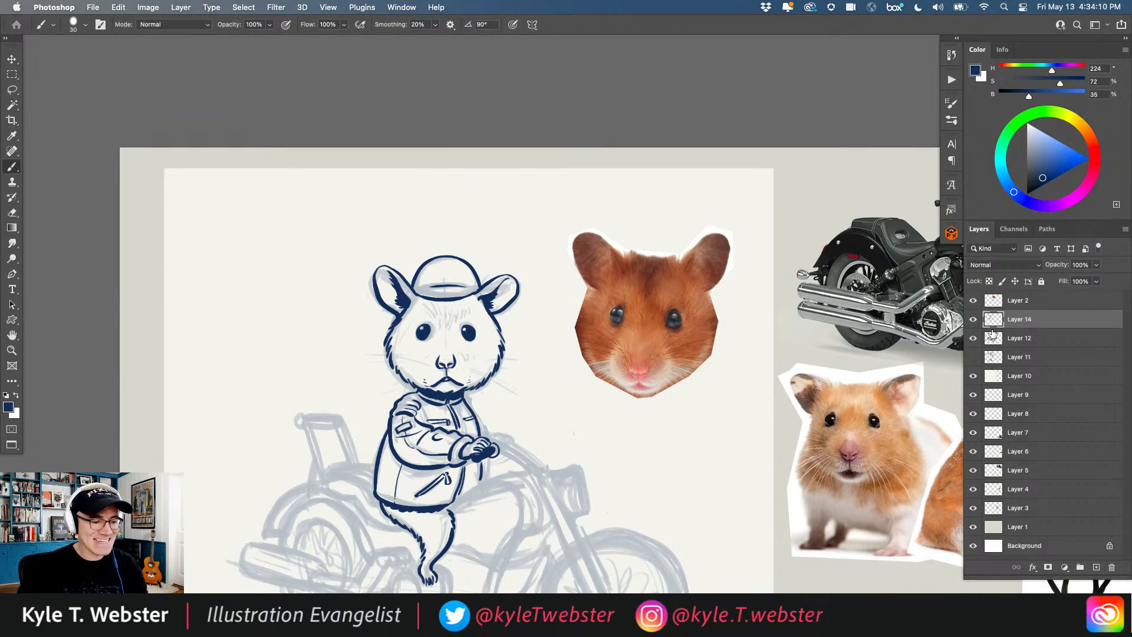
# Step: Ink a curled highlight edge with a jagged solid reflection on one side of the helmet's dome, and fill a dark shape along its brim
pyautogui.keyDown('super'); pyautogui.doubleClick(442, 322); pyautogui.keyUp('super')
pyautogui.moveTo(422, 143)
pyautogui.mouseDown()
pyautogui.moveTo(441, 120)
pyautogui.moveTo(407, 169)
pyautogui.moveTo(446, 136)
pyautogui.mouseUp()
pyautogui.press('super+z')
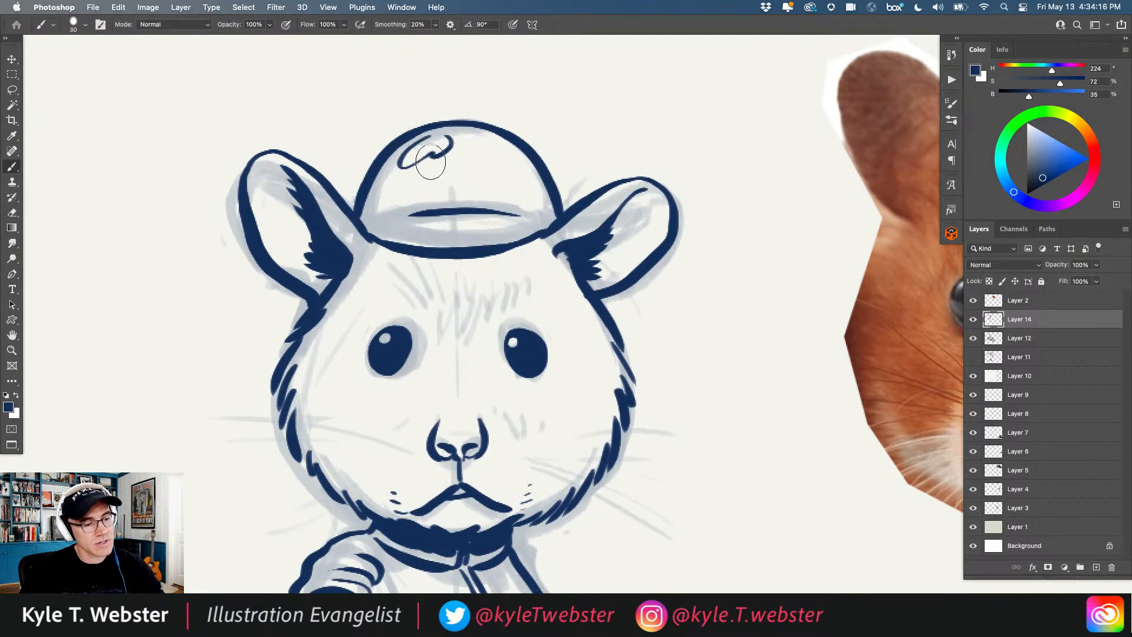
pyautogui.moveTo(443, 152)
pyautogui.mouseDown()
pyautogui.moveTo(452, 187)
pyautogui.moveTo(426, 183)
pyautogui.moveTo(441, 192)
pyautogui.moveTo(449, 182)
pyautogui.moveTo(430, 158)
pyautogui.moveTo(409, 181)
pyautogui.moveTo(439, 191)
pyautogui.moveTo(416, 209)
pyautogui.moveTo(450, 182)
pyautogui.moveTo(400, 206)
pyautogui.moveTo(402, 153)
pyautogui.moveTo(382, 204)
pyautogui.moveTo(414, 206)
pyautogui.mouseUp()
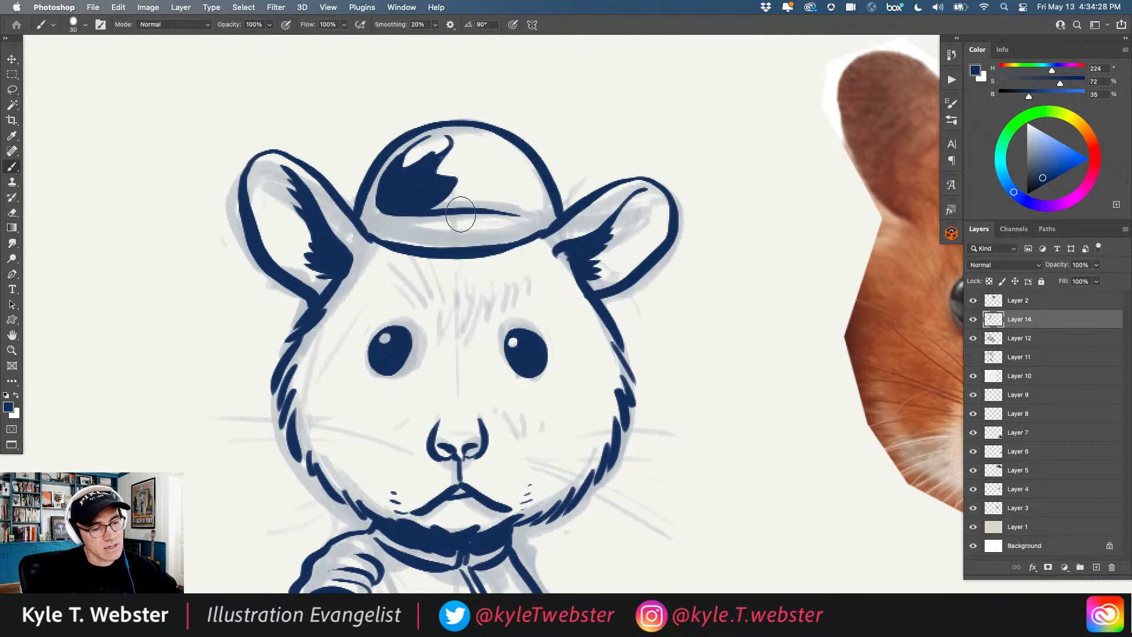
pyautogui.moveTo(466, 221)
pyautogui.mouseDown()
pyautogui.moveTo(393, 232)
pyautogui.moveTo(453, 235)
pyautogui.moveTo(406, 231)
pyautogui.moveTo(469, 215)
pyautogui.moveTo(403, 233)
pyautogui.moveTo(480, 207)
pyautogui.moveTo(450, 230)
pyautogui.moveTo(514, 215)
pyautogui.mouseUp()
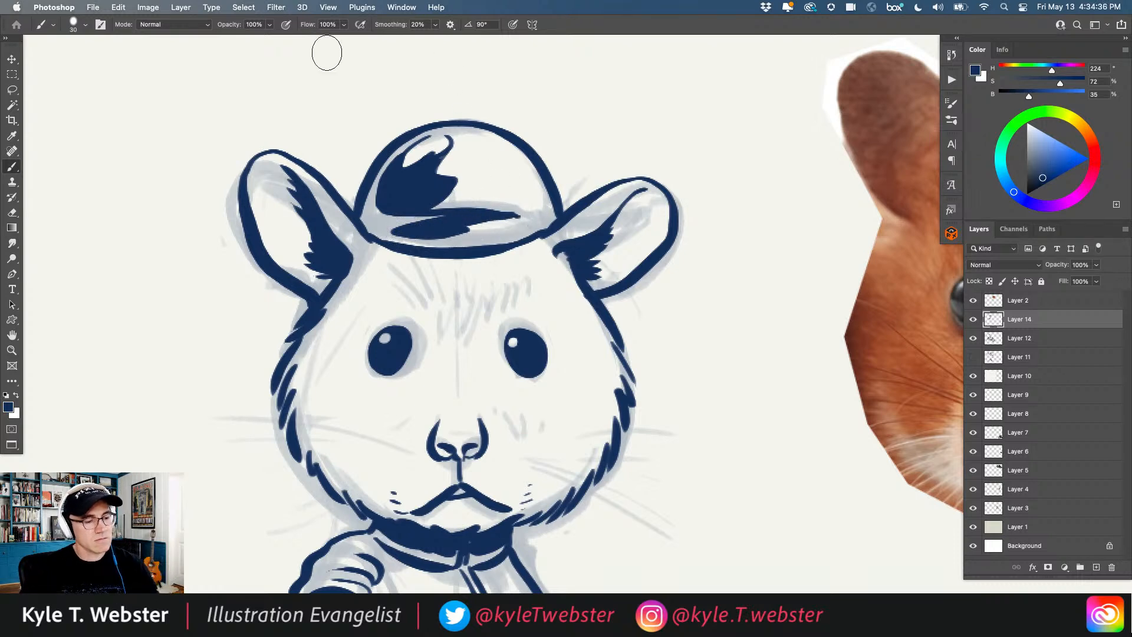
pyautogui.moveTo(432, 198)
pyautogui.mouseDown()
pyautogui.moveTo(412, 176)
pyautogui.moveTo(442, 133)
pyautogui.mouseUp()
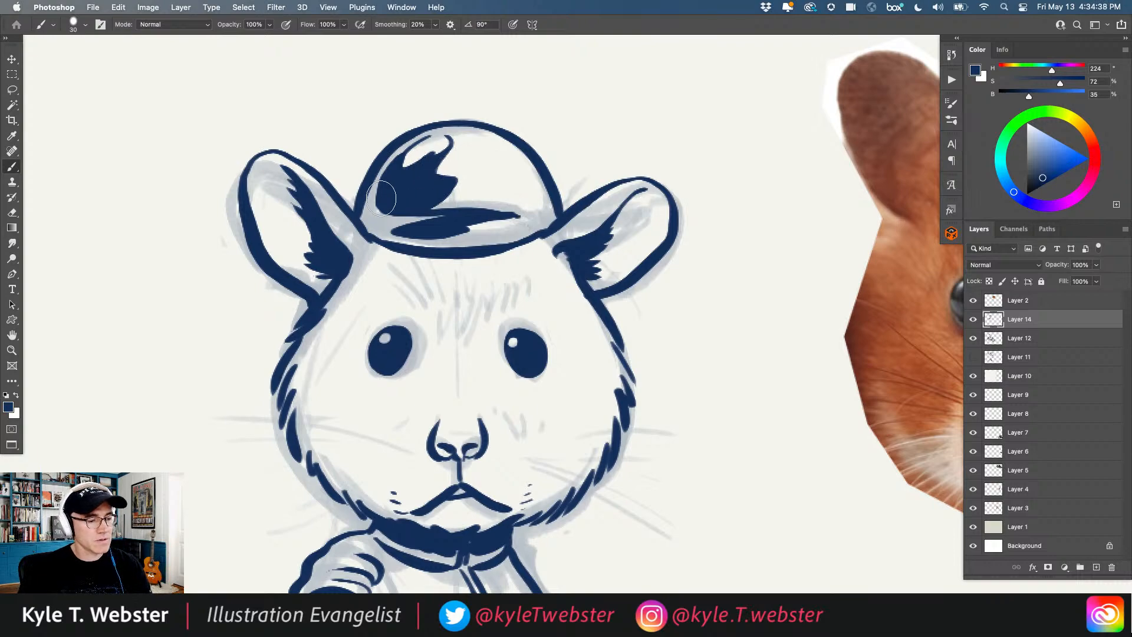
# Step: Fill in and round off the dark blue reflection on the side of the helmet above the hamster's left-hand ear
pyautogui.moveTo(382, 289); pyautogui.dragTo(294, 216)
pyautogui.moveTo(403, 263); pyautogui.dragTo(486, 253)
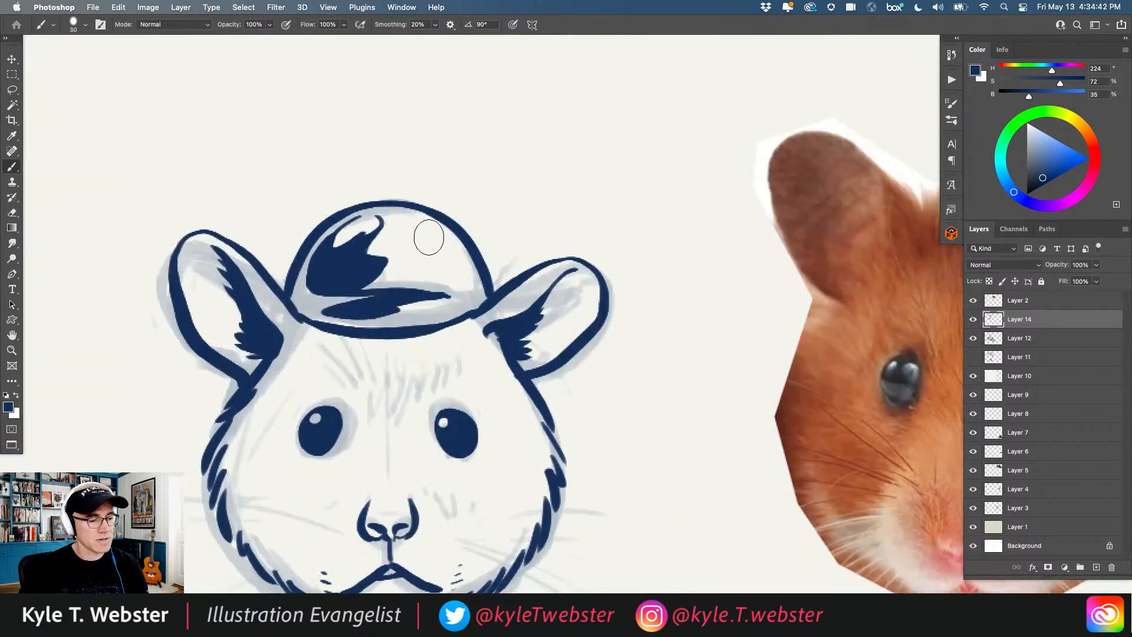
pyautogui.moveTo(375, 239)
pyautogui.mouseDown()
pyautogui.moveTo(383, 259)
pyautogui.moveTo(366, 282)
pyautogui.moveTo(363, 234)
pyautogui.moveTo(375, 224)
pyautogui.moveTo(363, 236)
pyautogui.moveTo(376, 223)
pyautogui.moveTo(366, 209)
pyautogui.mouseUp()
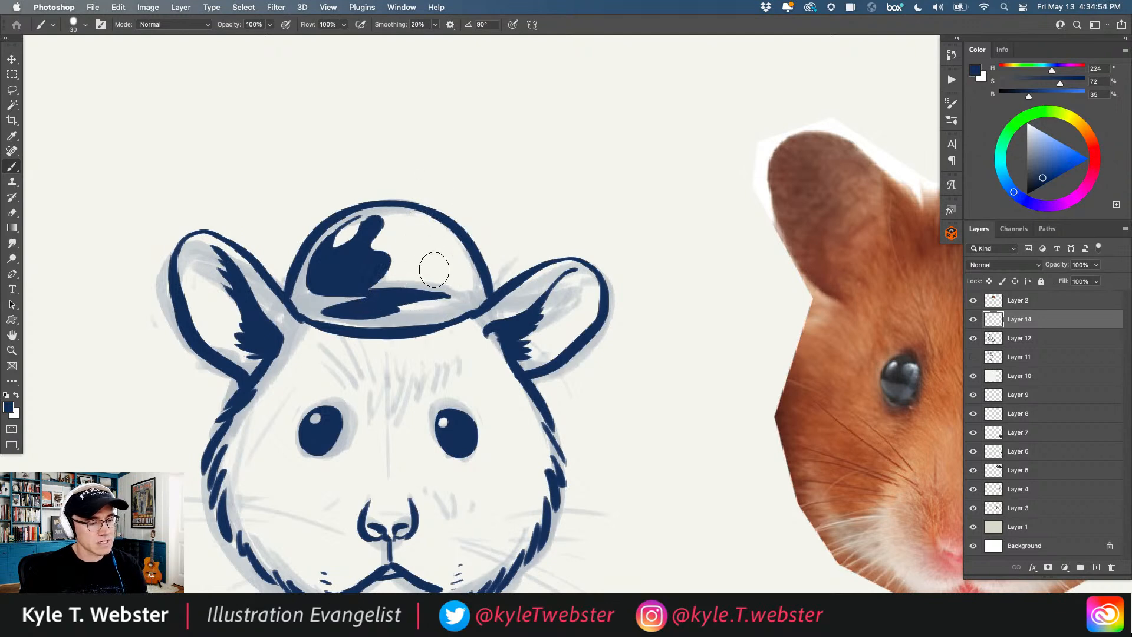
# Step: Paint a curved dark reflection along the helmet's opposite side and smooth the edge of the large dark reflection
pyautogui.moveTo(428, 275)
pyautogui.mouseDown()
pyautogui.moveTo(409, 225)
pyautogui.moveTo(445, 242)
pyautogui.moveTo(465, 286)
pyautogui.moveTo(436, 275)
pyautogui.moveTo(454, 269)
pyautogui.moveTo(415, 226)
pyautogui.moveTo(461, 282)
pyautogui.moveTo(454, 258)
pyautogui.moveTo(424, 245)
pyautogui.mouseUp()
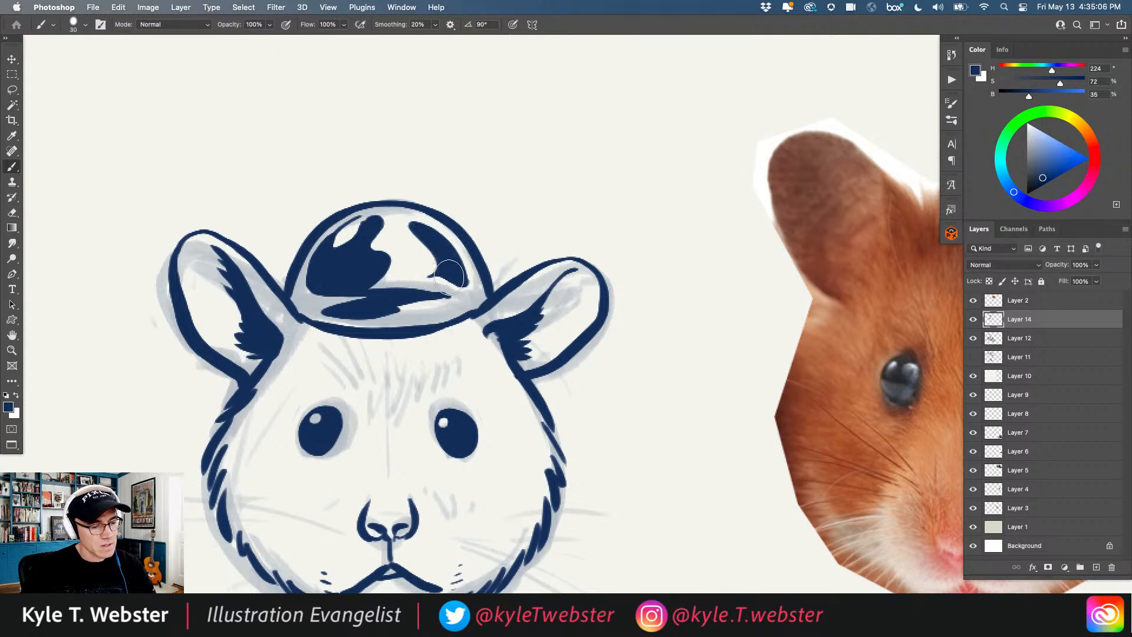
pyautogui.moveTo(426, 283)
pyautogui.mouseDown()
pyautogui.moveTo(432, 205)
pyautogui.moveTo(433, 294)
pyautogui.moveTo(458, 296)
pyautogui.moveTo(416, 291)
pyautogui.moveTo(433, 293)
pyautogui.moveTo(354, 315)
pyautogui.moveTo(468, 297)
pyautogui.moveTo(332, 312)
pyautogui.moveTo(434, 315)
pyautogui.mouseUp()
pyautogui.scroll(-5, 307, 297)
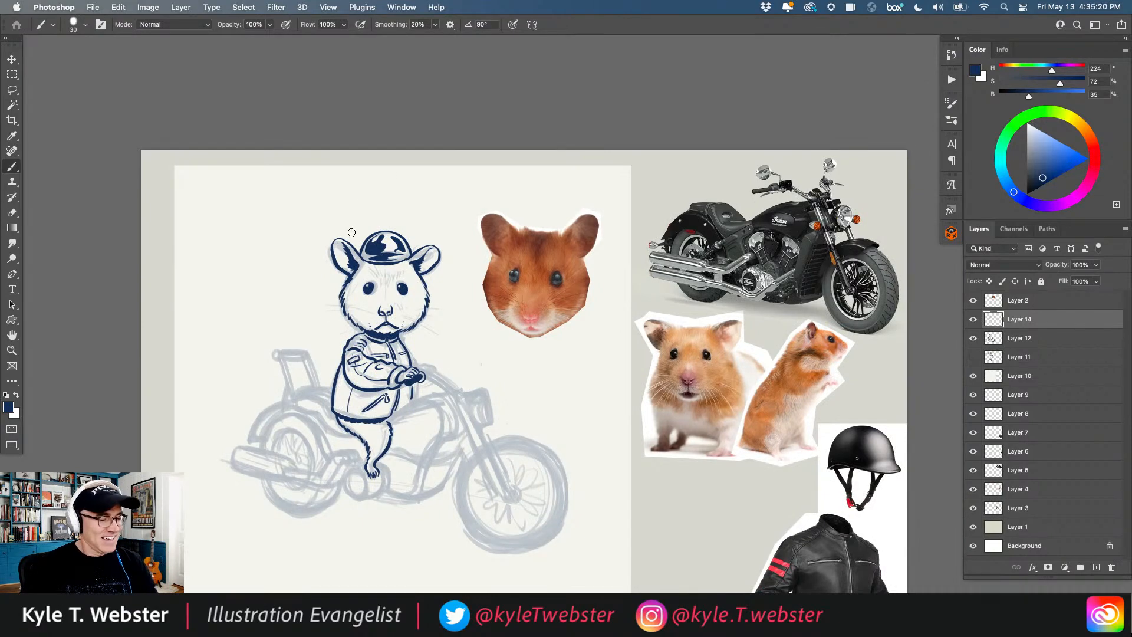
pyautogui.scroll(5, 369, 255)
pyautogui.moveTo(388, 156)
pyautogui.mouseDown()
pyautogui.moveTo(399, 171)
pyautogui.moveTo(431, 136)
pyautogui.mouseUp()
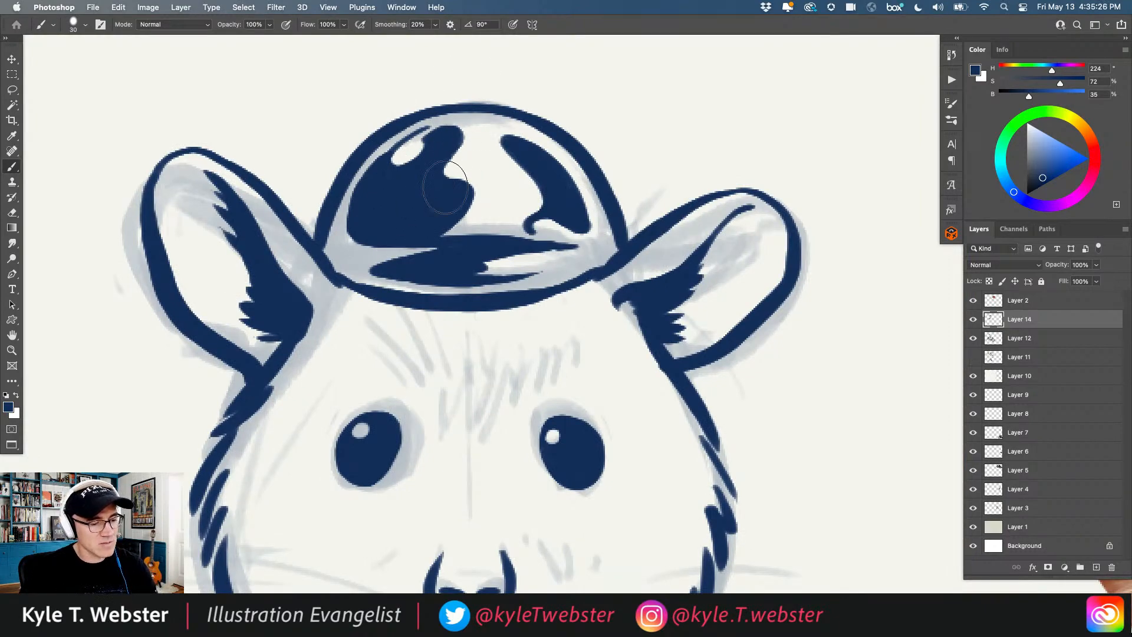
pyautogui.scroll(-5, 405, 290)
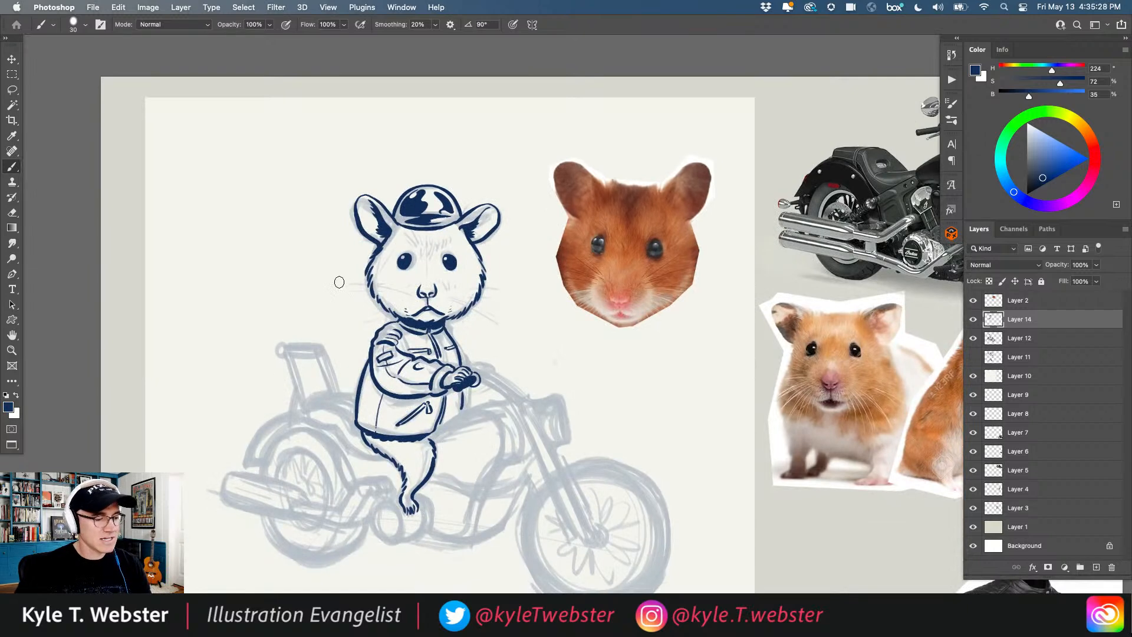
# Step: Create a new empty layer directly above the Layer 12 sketch
pyautogui.moveTo(345, 427); pyautogui.dragTo(333, 357)
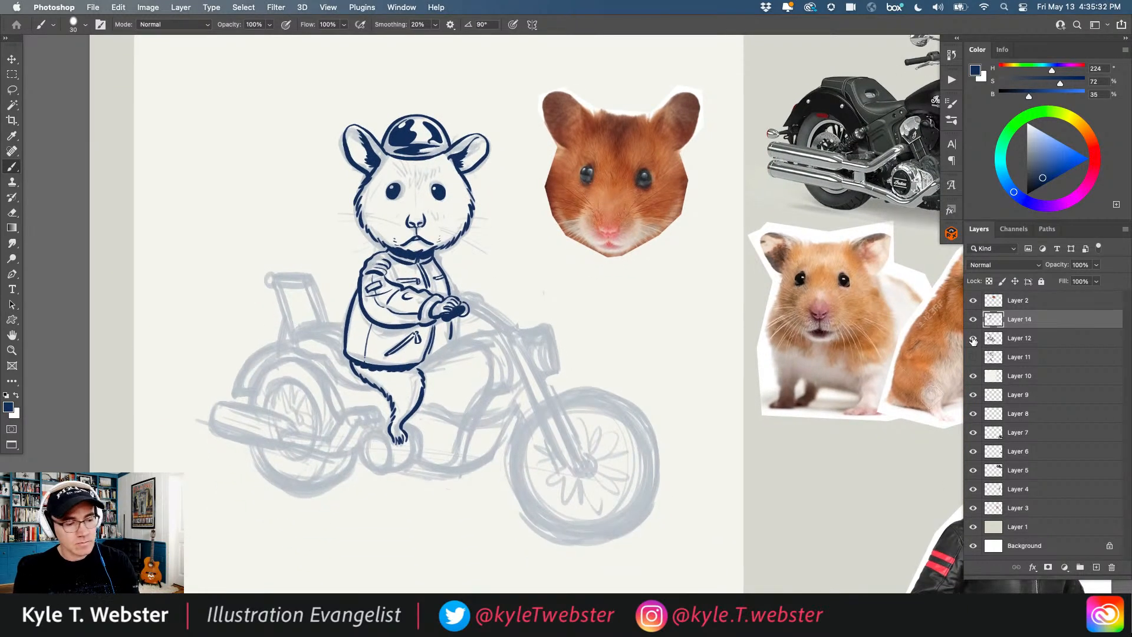
pyautogui.moveTo(576, 410); pyautogui.dragTo(557, 370)
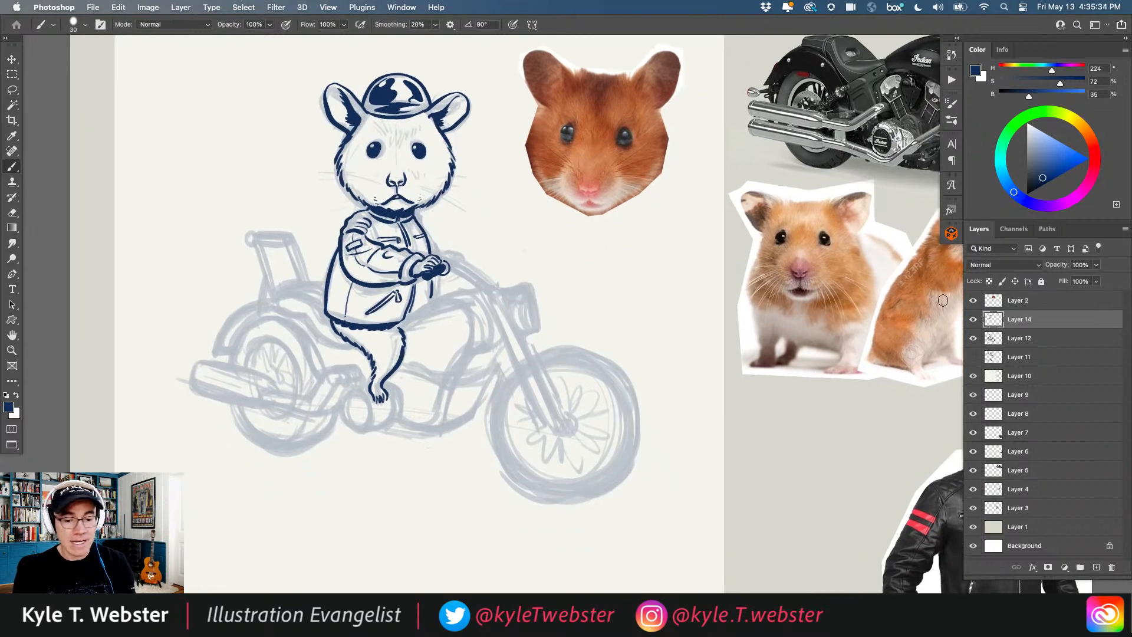
pyautogui.click(994, 340)
pyautogui.click(1096, 568)
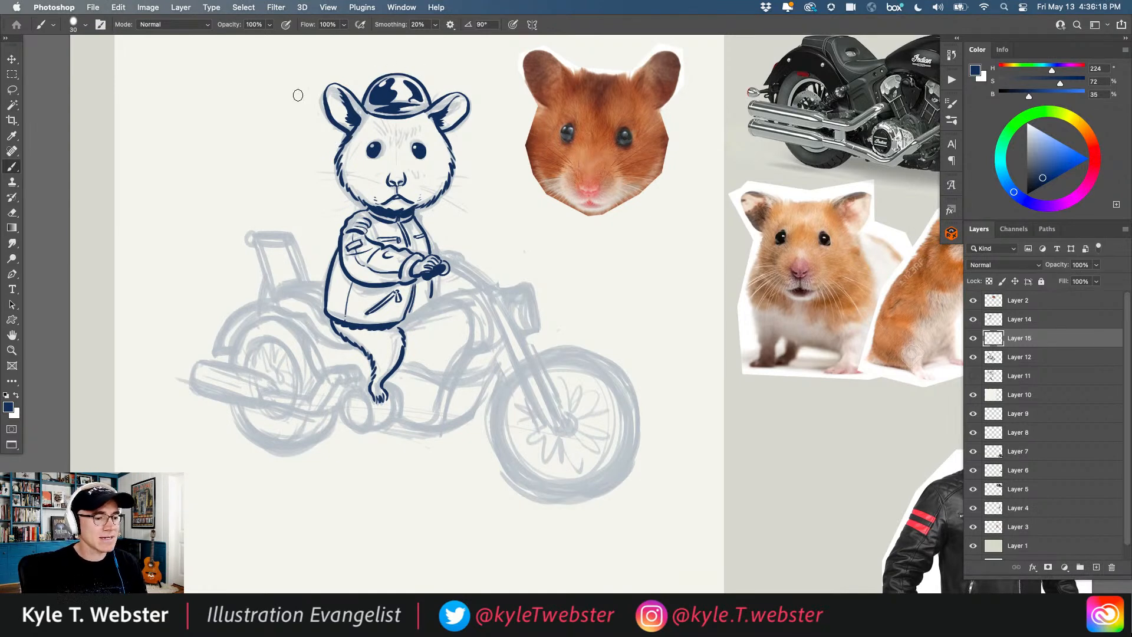
pyautogui.moveTo(687, 364); pyautogui.dragTo(594, 251)
pyautogui.press('super+z')
pyautogui.press('super+shift+z')
pyautogui.press('super+z')
pyautogui.moveTo(697, 401)
pyautogui.mouseDown()
pyautogui.moveTo(672, 303)
pyautogui.moveTo(563, 267)
pyautogui.mouseUp()
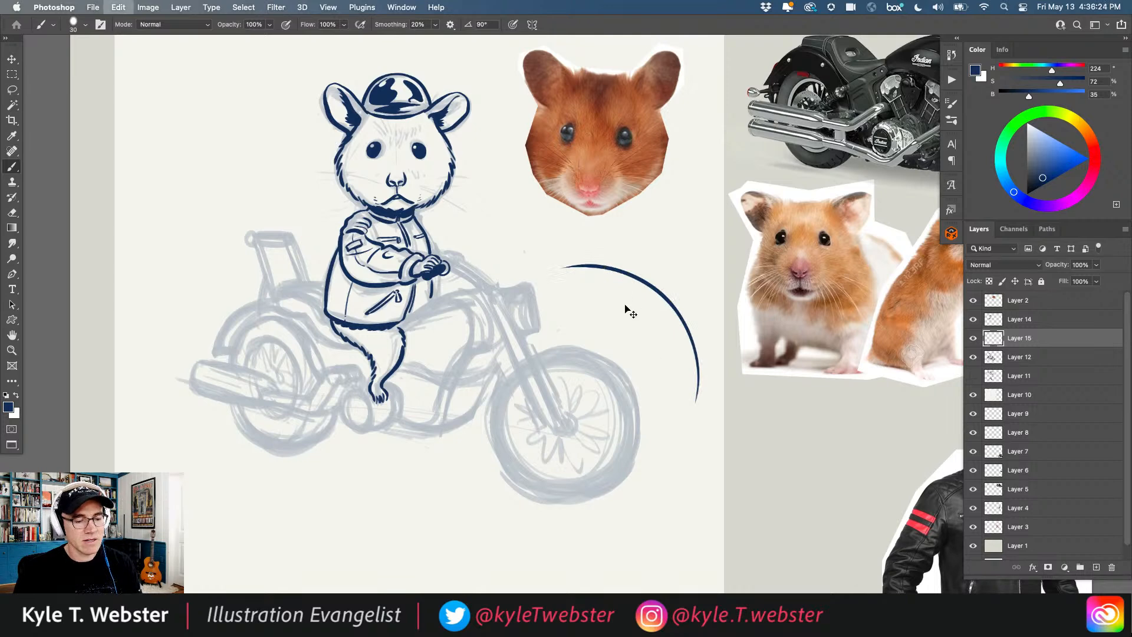
pyautogui.press('super+z')
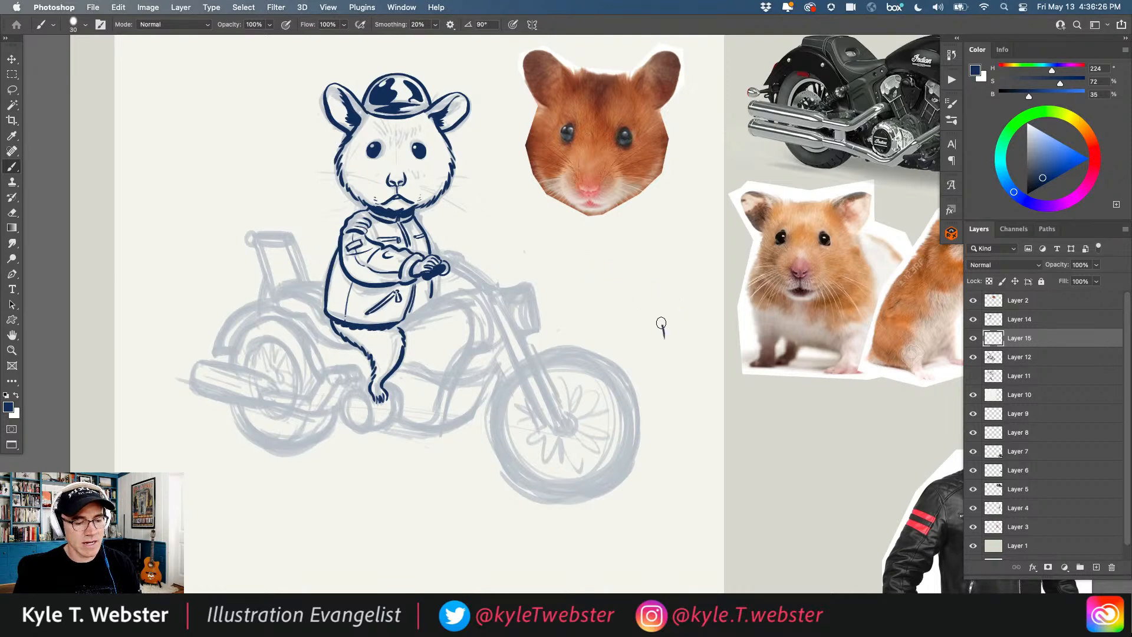
pyautogui.press('super+z')
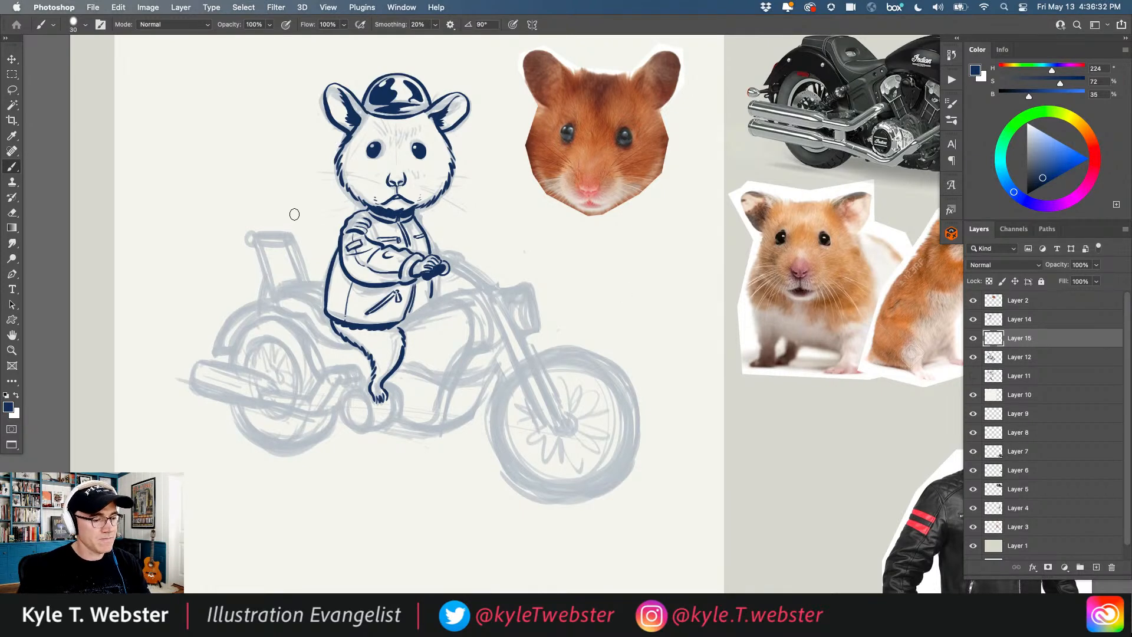
# Step: Brush short fur strokes down the inside of the hamster's leg
pyautogui.moveTo(277, 321); pyautogui.dragTo(305, 337)
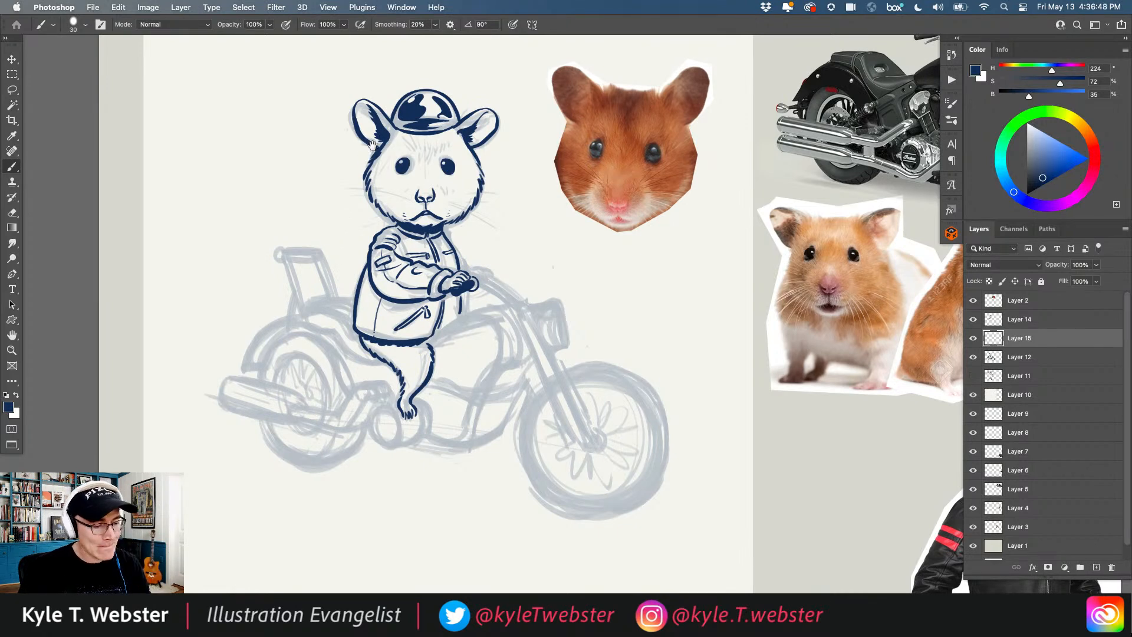
pyautogui.moveTo(371, 145); pyautogui.dragTo(388, 122)
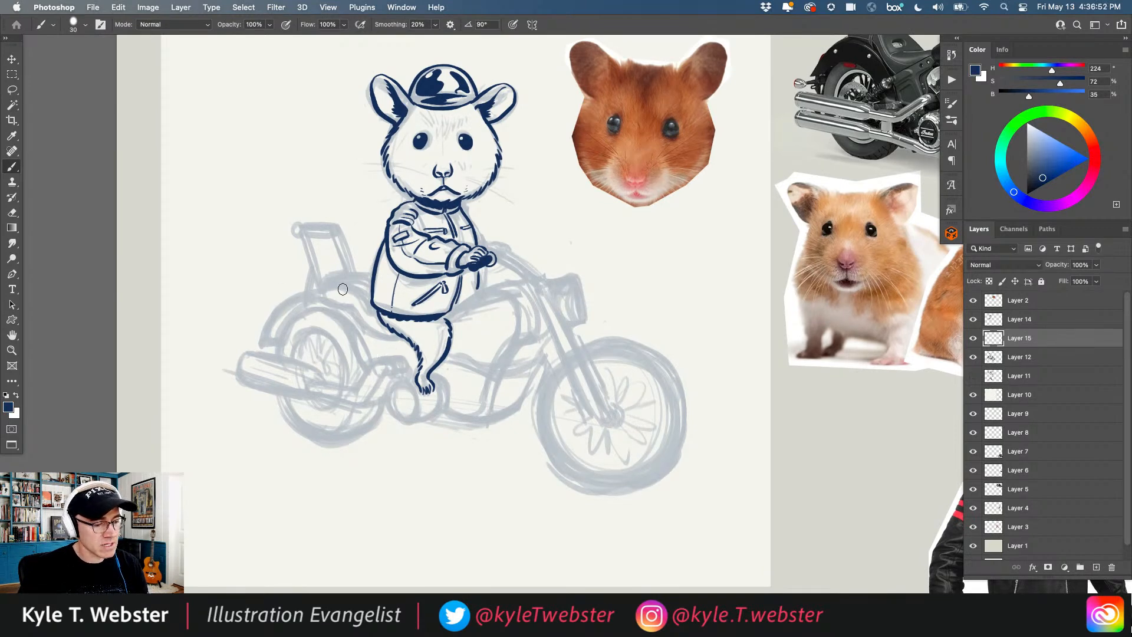
pyautogui.scroll(2, 408, 340)
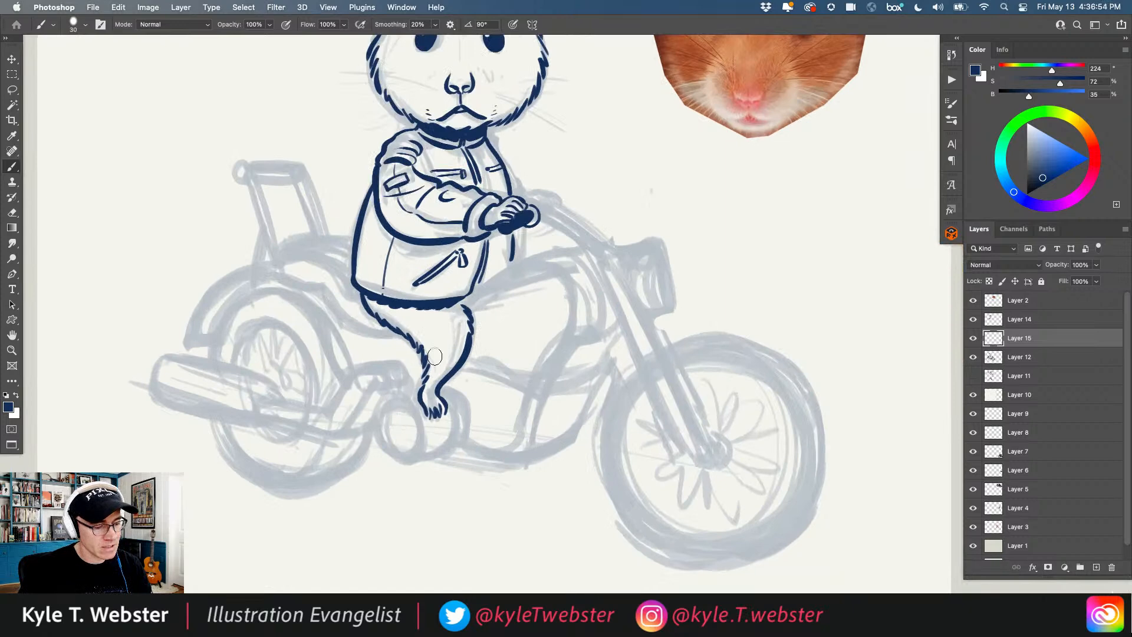
pyautogui.moveTo(434, 360); pyautogui.dragTo(431, 372)
pyautogui.moveTo(441, 360)
pyautogui.mouseDown()
pyautogui.moveTo(436, 372)
pyautogui.moveTo(435, 347)
pyautogui.mouseUp()
pyautogui.moveTo(440, 339); pyautogui.dragTo(439, 347)
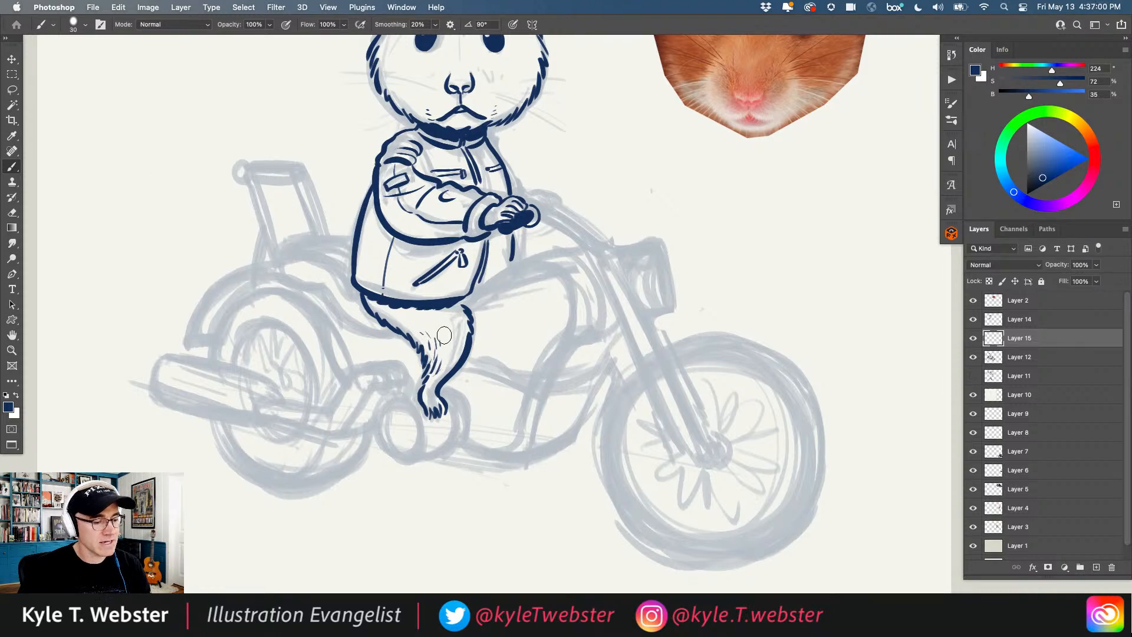
# Step: Brush short fur strokes on both of the hamster's cheeks and across its forehead
pyautogui.scroll(5, 367, 141)
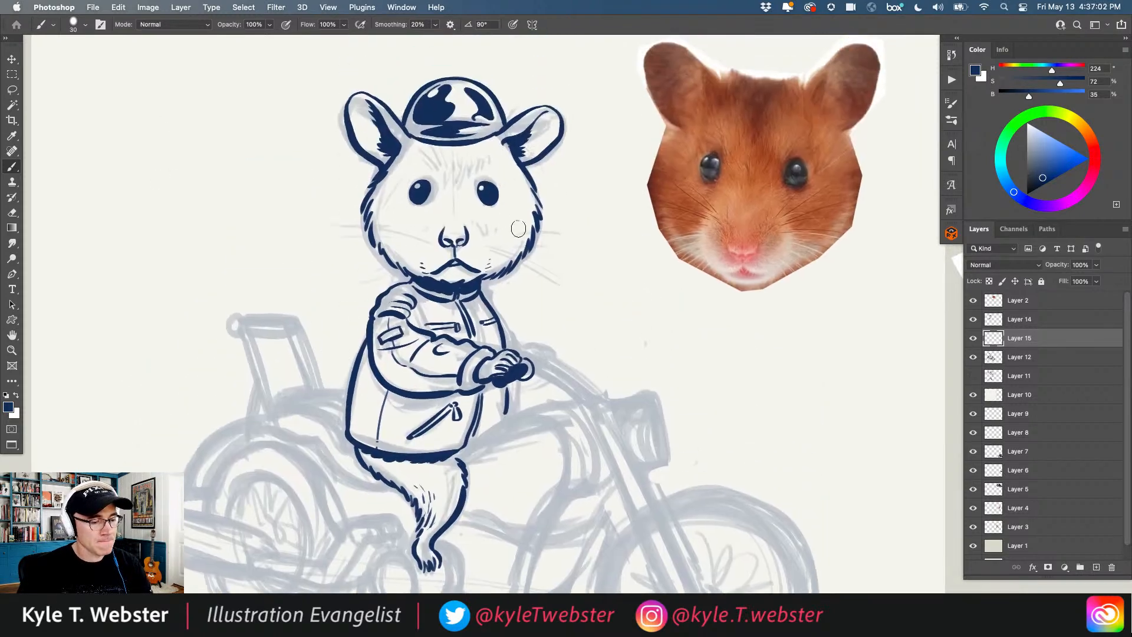
pyautogui.moveTo(508, 260)
pyautogui.mouseDown()
pyautogui.moveTo(512, 233)
pyautogui.moveTo(523, 243)
pyautogui.moveTo(522, 219)
pyautogui.mouseUp()
pyautogui.moveTo(405, 260)
pyautogui.mouseDown()
pyautogui.moveTo(403, 236)
pyautogui.moveTo(393, 256)
pyautogui.moveTo(399, 223)
pyautogui.moveTo(382, 245)
pyautogui.moveTo(391, 214)
pyautogui.mouseUp()
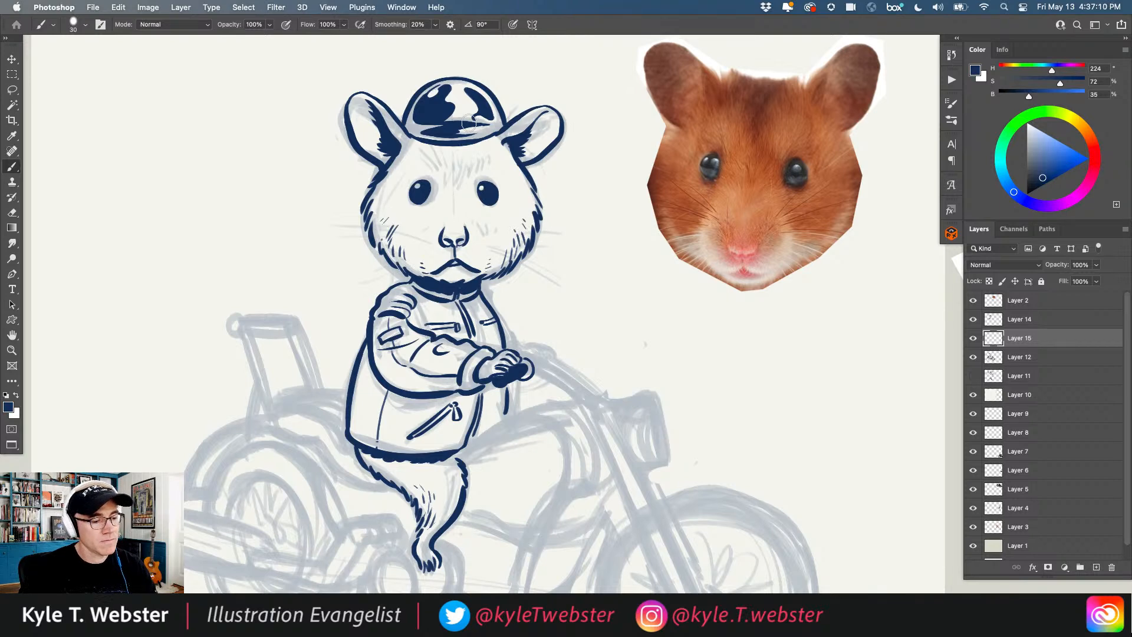
pyautogui.moveTo(462, 176)
pyautogui.mouseDown()
pyautogui.moveTo(467, 159)
pyautogui.moveTo(485, 158)
pyautogui.moveTo(426, 172)
pyautogui.mouseUp()
# Step: Merge the fur stroke layer with Layer 14, then add a new layer directly above the Layer 12 sketch
pyautogui.keyDown('alt'); pyautogui.click(363, 356); pyautogui.keyUp('alt')
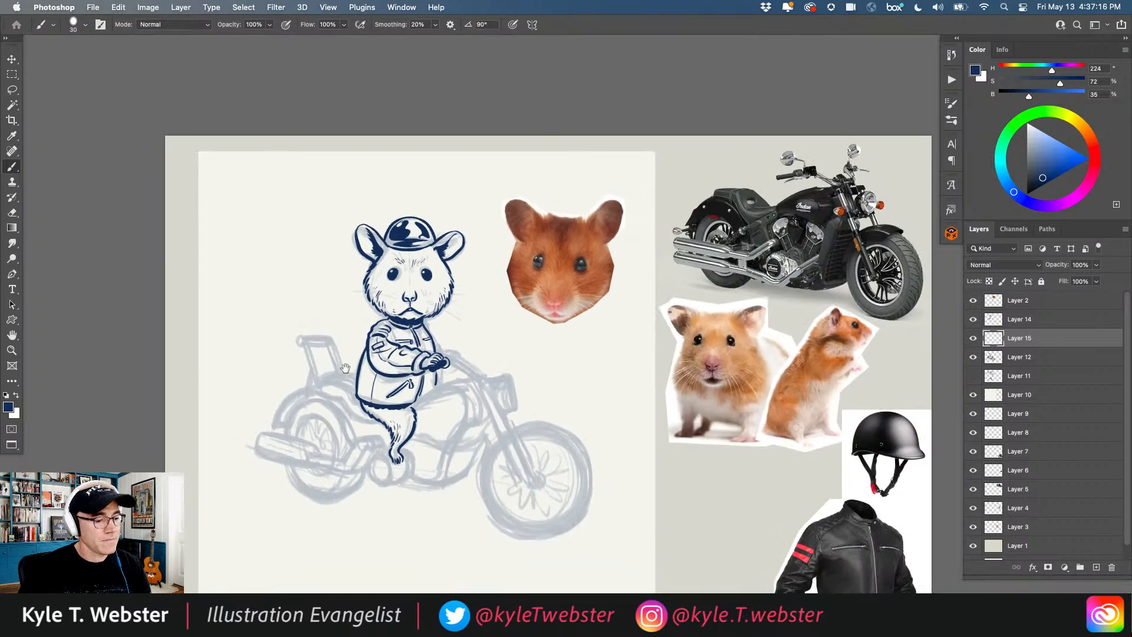
pyautogui.moveTo(364, 356); pyautogui.dragTo(386, 307)
pyautogui.keyDown('super'); pyautogui.click(363, 395); pyautogui.keyUp('super')
pyautogui.moveTo(363, 395); pyautogui.dragTo(336, 355)
pyautogui.keyDown('shift'); pyautogui.click(990, 316); pyautogui.keyUp('shift')
pyautogui.press('super+e')
pyautogui.click(997, 342)
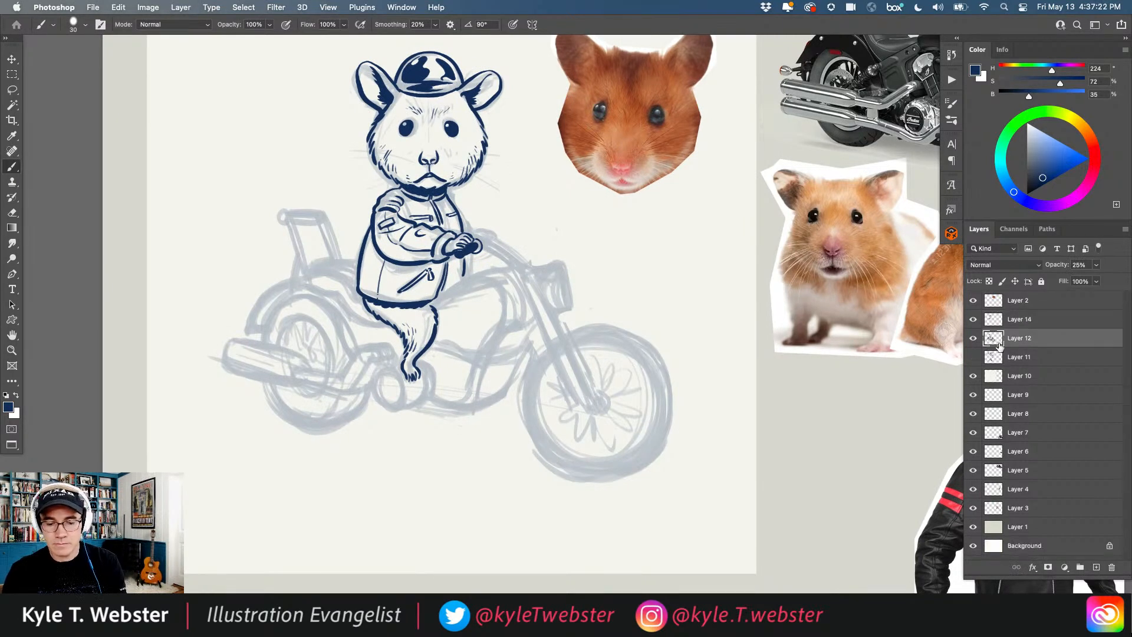
pyautogui.click(1097, 566)
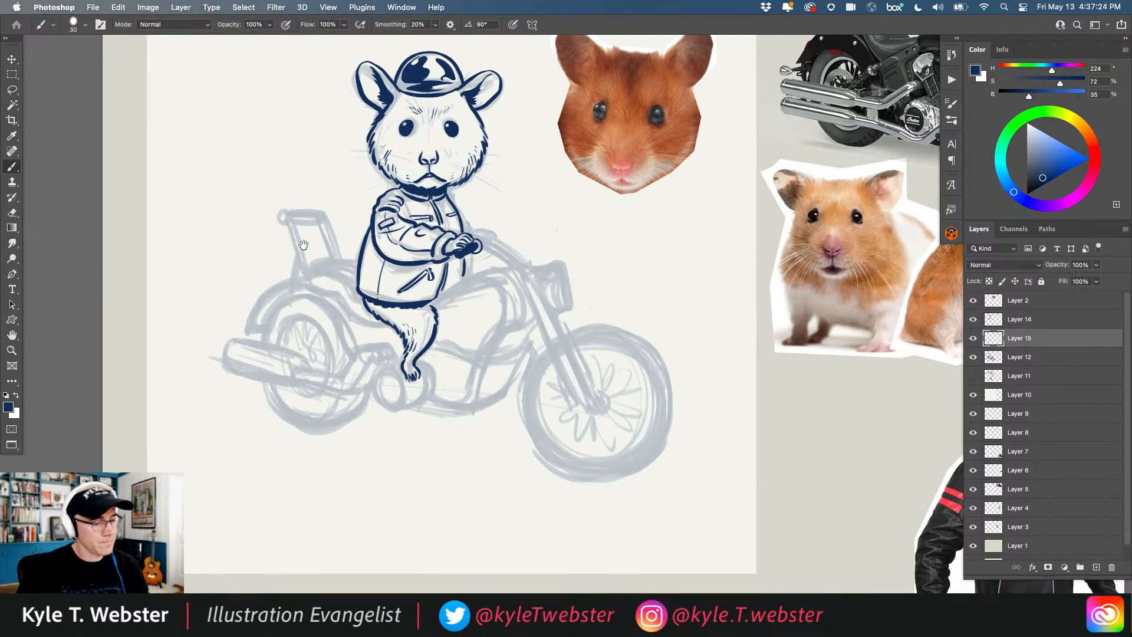
# Step: Ink the outline of the motorcycle seat behind the hamster and the curved inner line along its top edge
pyautogui.keyDown('super'); pyautogui.click(297, 274); pyautogui.keyUp('super')
pyautogui.moveTo(384, 254); pyautogui.dragTo(308, 270)
pyautogui.press('super+z')
pyautogui.moveTo(387, 255)
pyautogui.mouseDown()
pyautogui.moveTo(307, 269)
pyautogui.moveTo(317, 301)
pyautogui.mouseUp()
pyautogui.keyDown('super'); pyautogui.click(315, 287); pyautogui.keyUp('super')
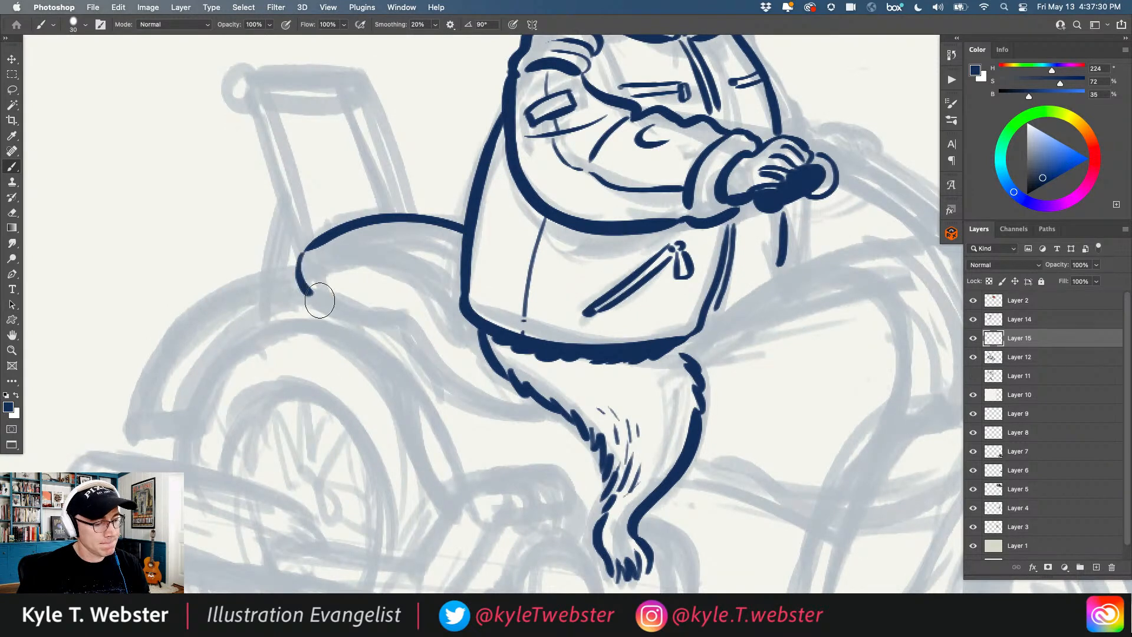
pyautogui.press('super+z')
pyautogui.moveTo(297, 249)
pyautogui.mouseDown()
pyautogui.moveTo(316, 302)
pyautogui.moveTo(543, 420)
pyautogui.mouseUp()
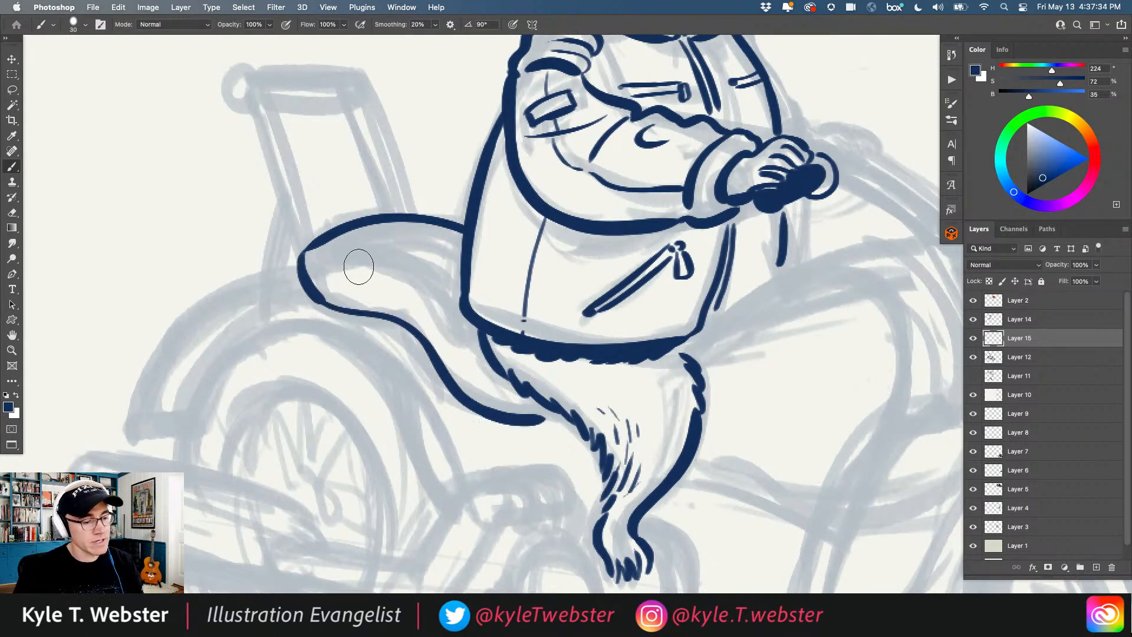
pyautogui.moveTo(474, 342)
pyautogui.mouseDown()
pyautogui.moveTo(379, 260)
pyautogui.moveTo(318, 253)
pyautogui.mouseUp()
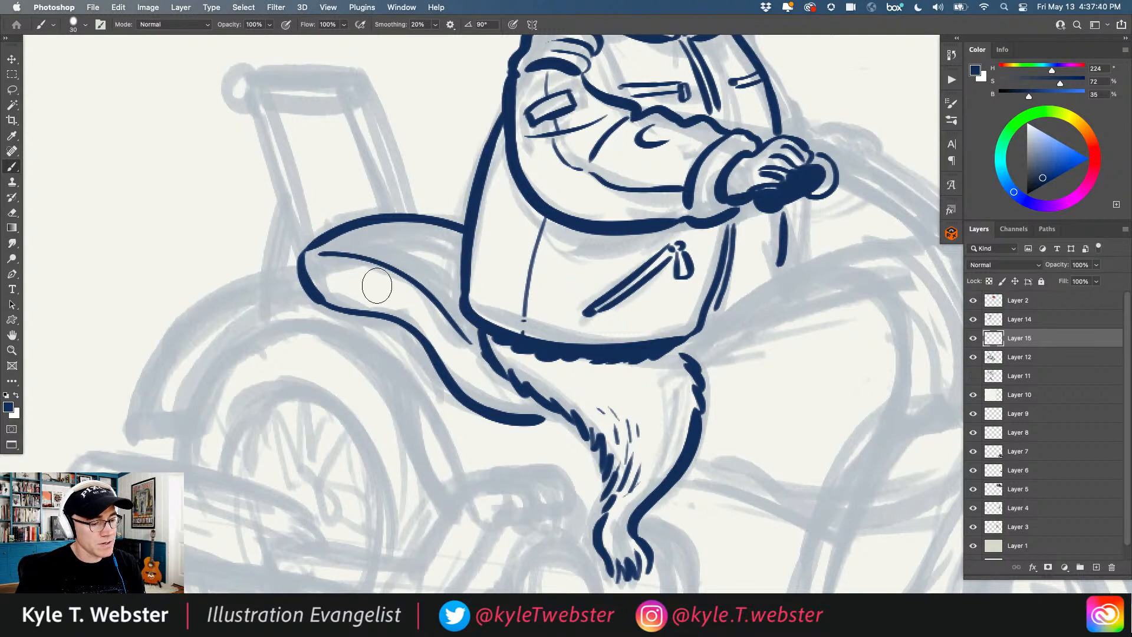
pyautogui.moveTo(312, 303)
pyautogui.mouseDown()
pyautogui.moveTo(286, 303)
pyautogui.moveTo(332, 309)
pyautogui.mouseUp()
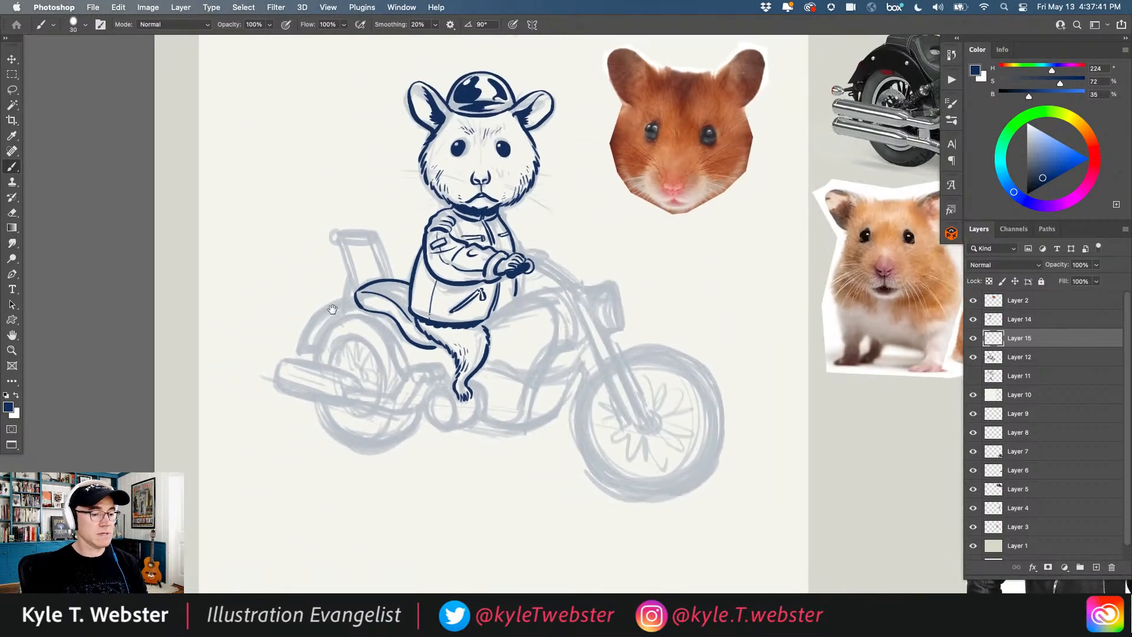
# Step: Add short diagonal hatch strokes across the top surface of the motorcycle seat
pyautogui.click(380, 319)
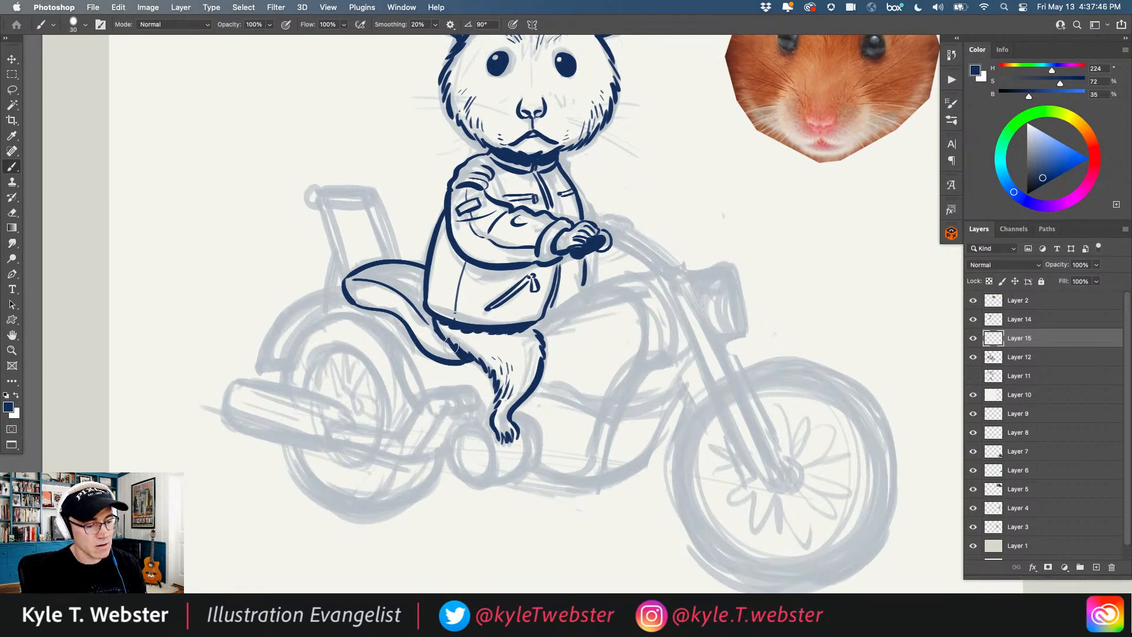
pyautogui.moveTo(450, 348); pyautogui.dragTo(460, 357)
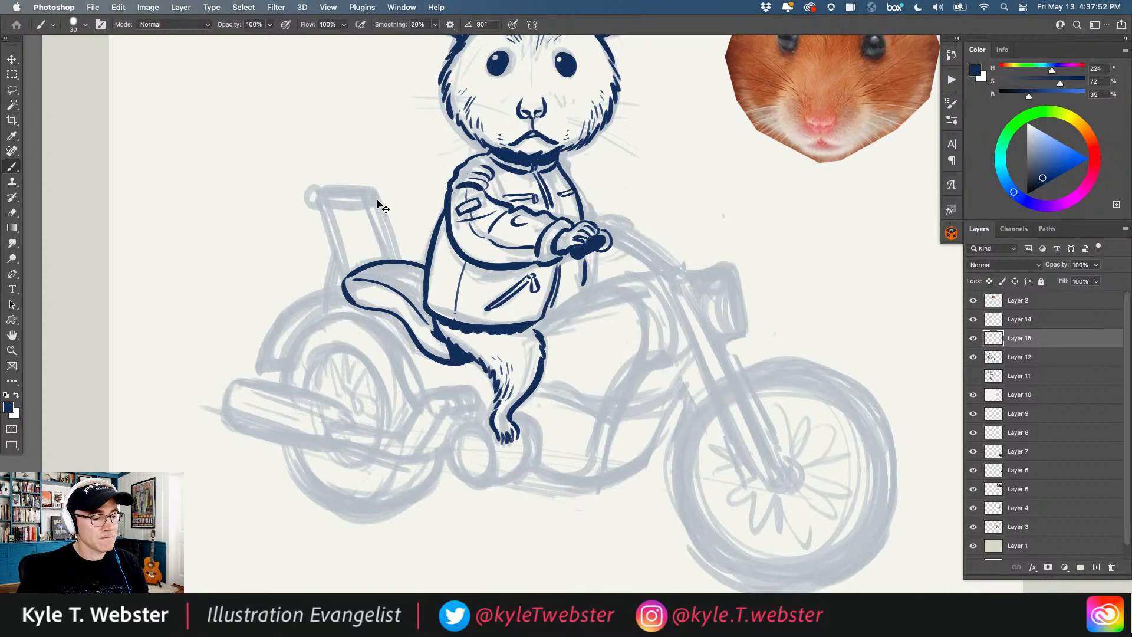
pyautogui.press('super+z')
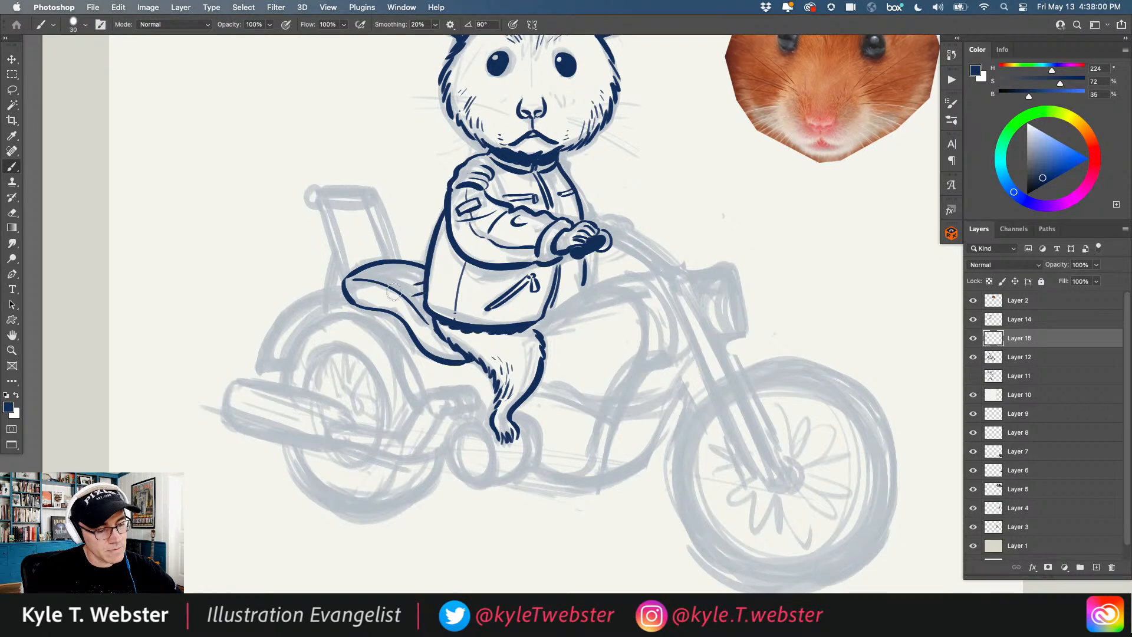
pyautogui.moveTo(424, 272)
pyautogui.mouseDown()
pyautogui.moveTo(385, 285)
pyautogui.moveTo(409, 266)
pyautogui.moveTo(376, 279)
pyautogui.mouseUp()
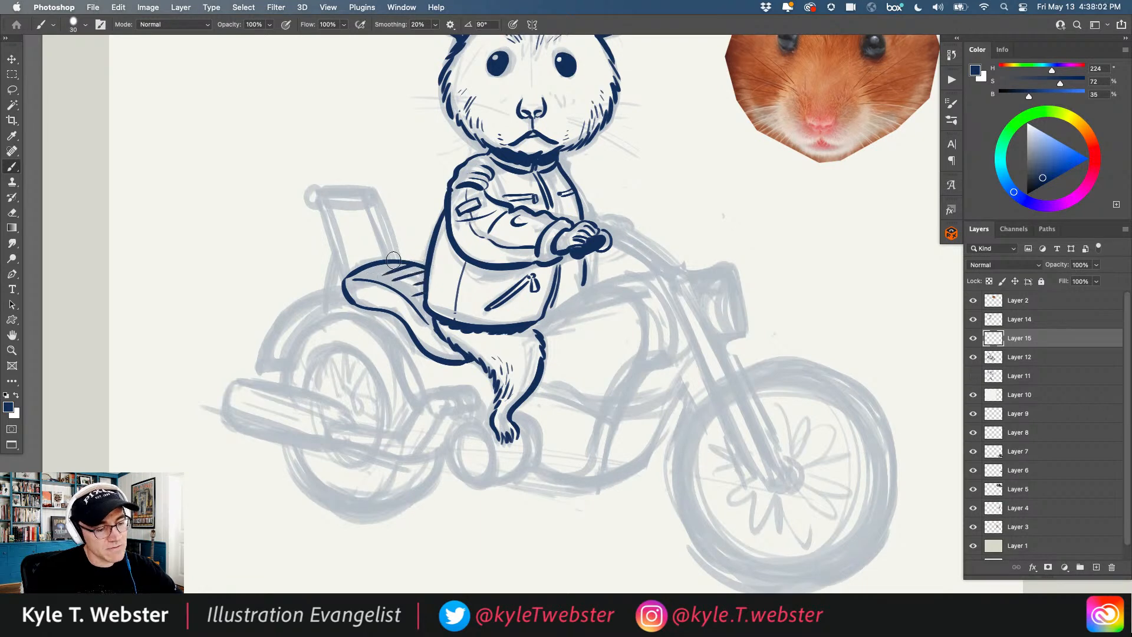
pyautogui.keyDown('alt'); pyautogui.click(299, 364); pyautogui.keyUp('alt')
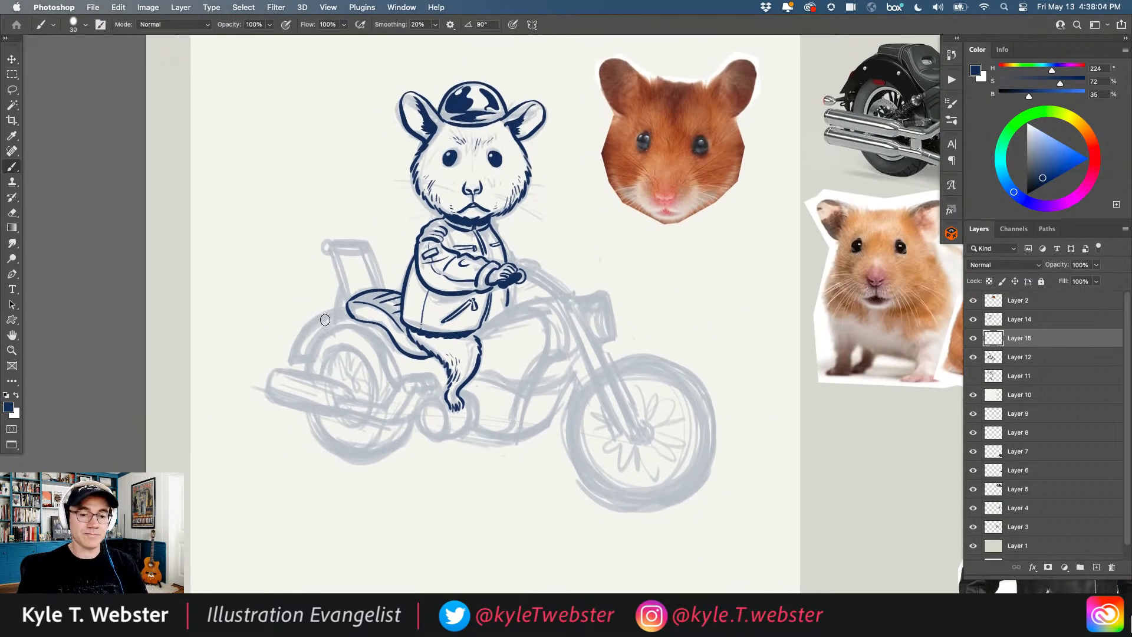
pyautogui.moveTo(347, 292); pyautogui.dragTo(265, 286)
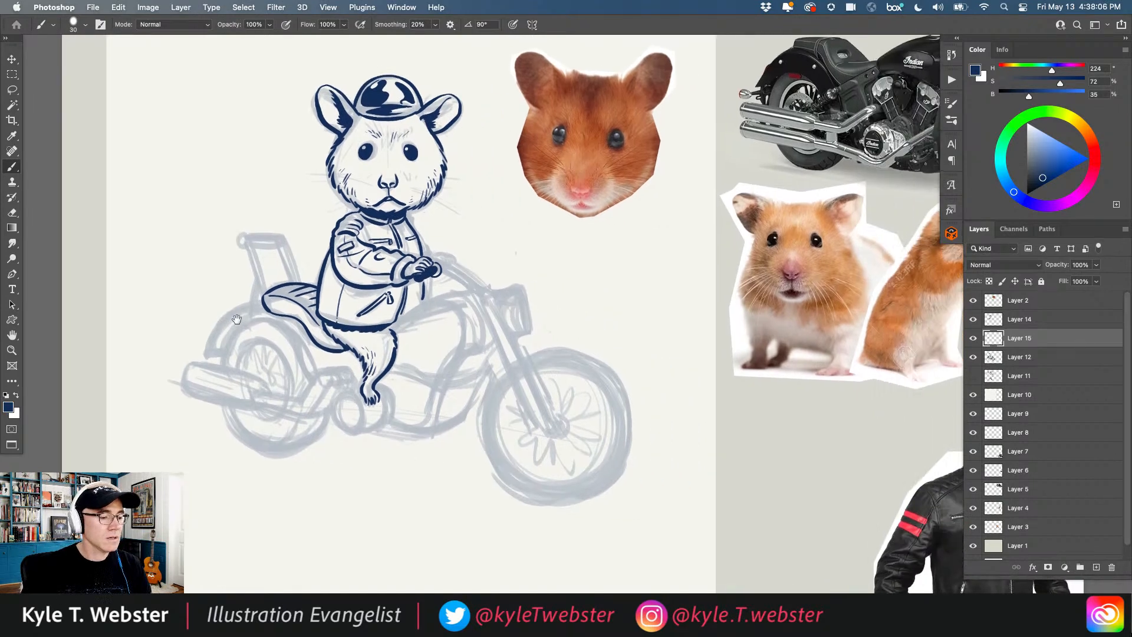
pyautogui.moveTo(239, 330); pyautogui.dragTo(275, 343)
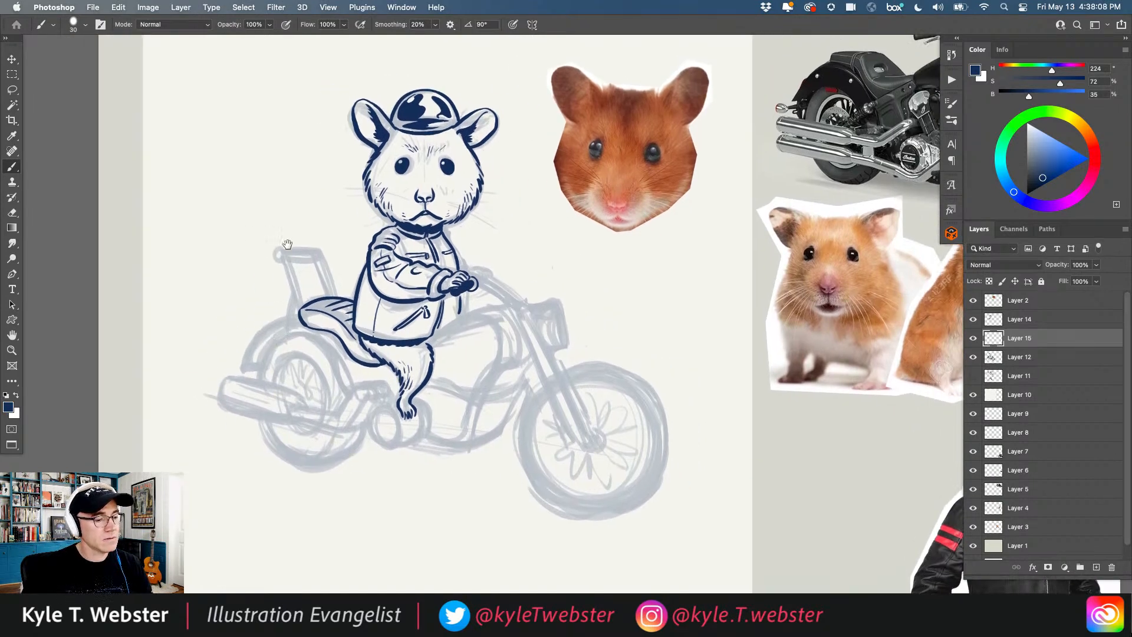
pyautogui.keyDown('super'); pyautogui.click(289, 322); pyautogui.keyUp('super')
pyautogui.moveTo(275, 302); pyautogui.dragTo(292, 303)
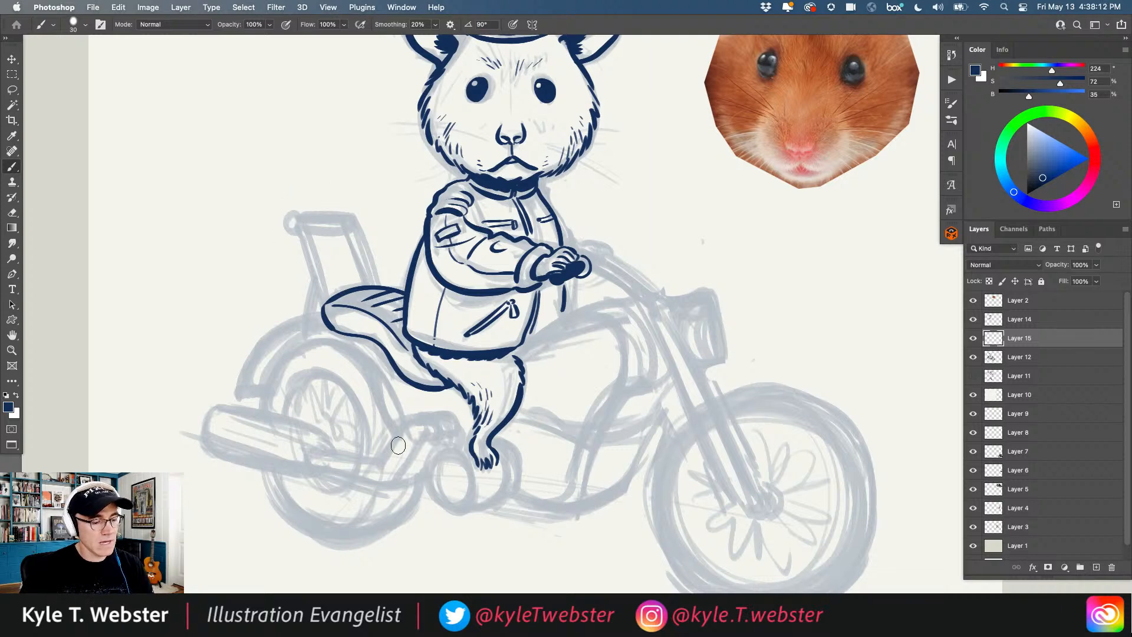
pyautogui.keyDown('alt'); pyautogui.keyDown('super'); pyautogui.click(256, 331); pyautogui.keyUp('super'); pyautogui.keyUp('alt')
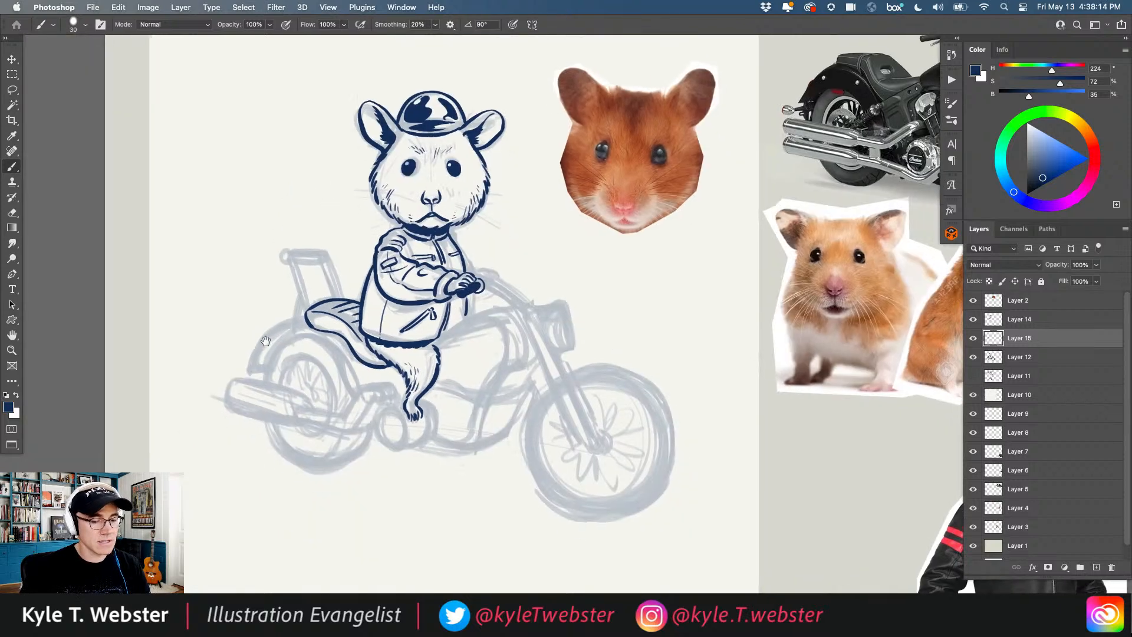
pyautogui.moveTo(248, 378); pyautogui.dragTo(269, 373)
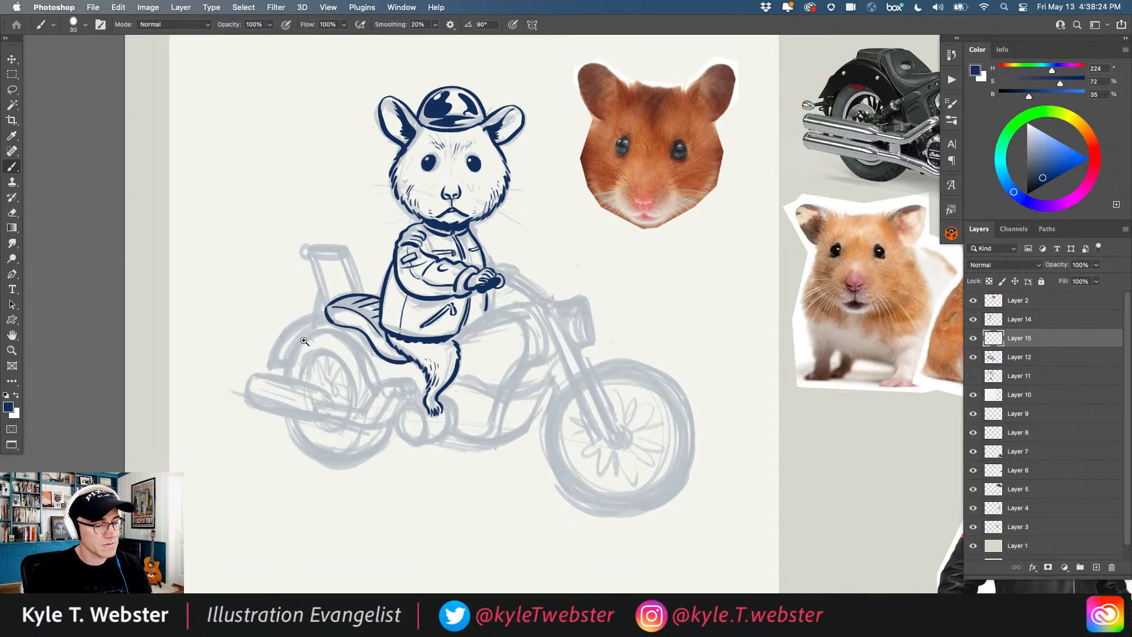
# Step: Undo the hatch strokes, inner line and outline strokes of the motorcycle seat
pyautogui.press('super+z')
pyautogui.press('super+z')
pyautogui.press('super+z')
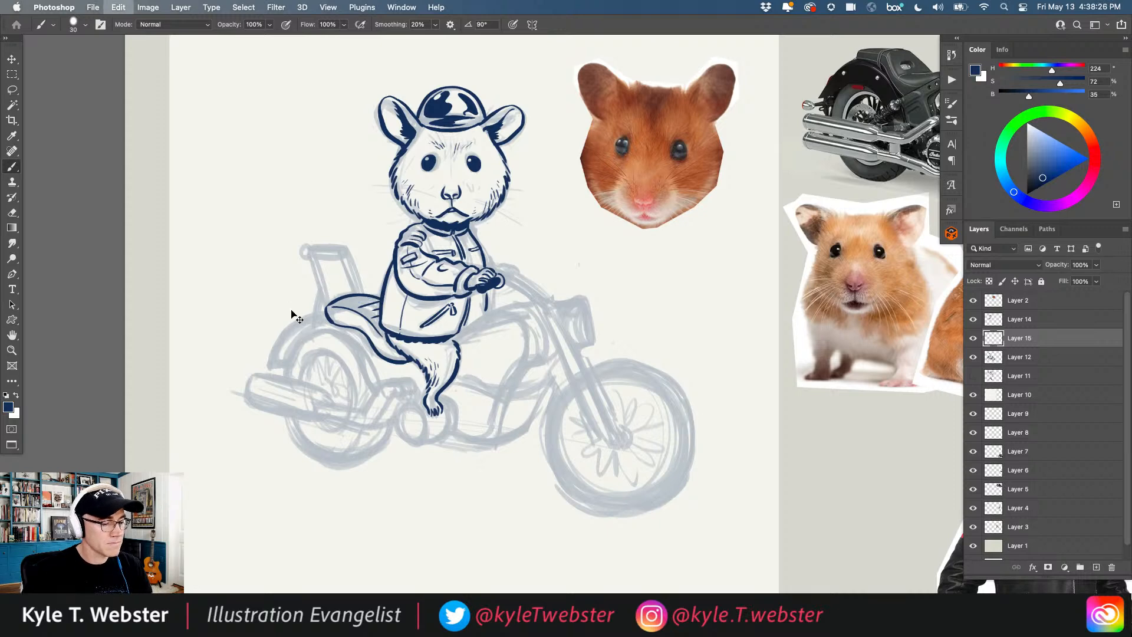
pyautogui.press('super+z')
pyautogui.press('super+z')
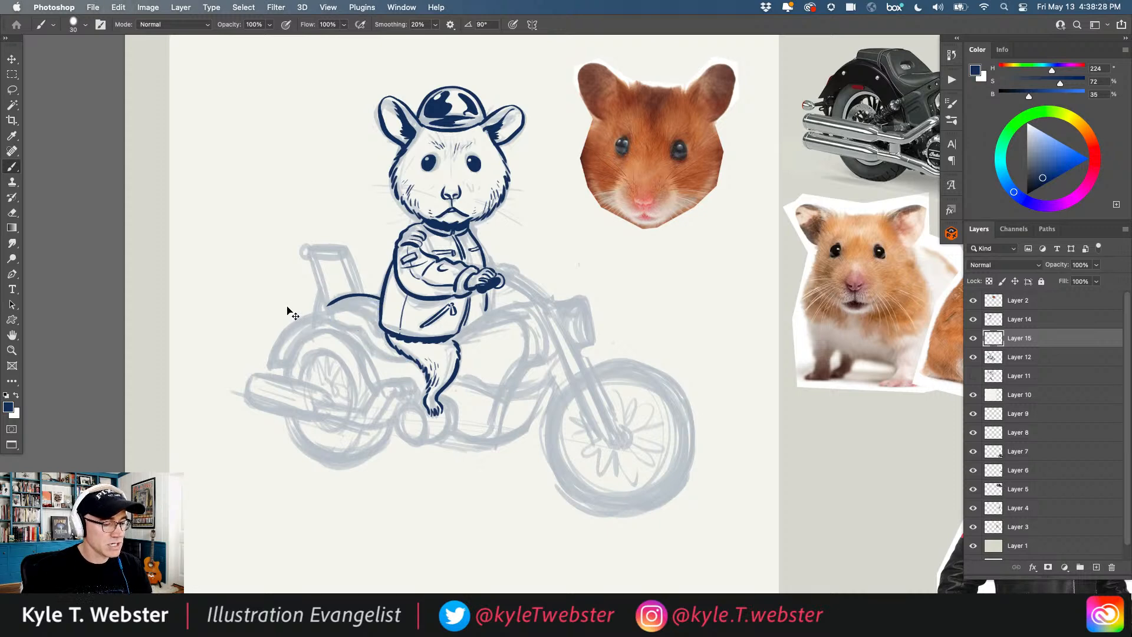
# Step: Ink a new motorcycle seat outline behind the hamster, with a flat top, rounded back end and curved inner line along its side
pyautogui.click(332, 306)
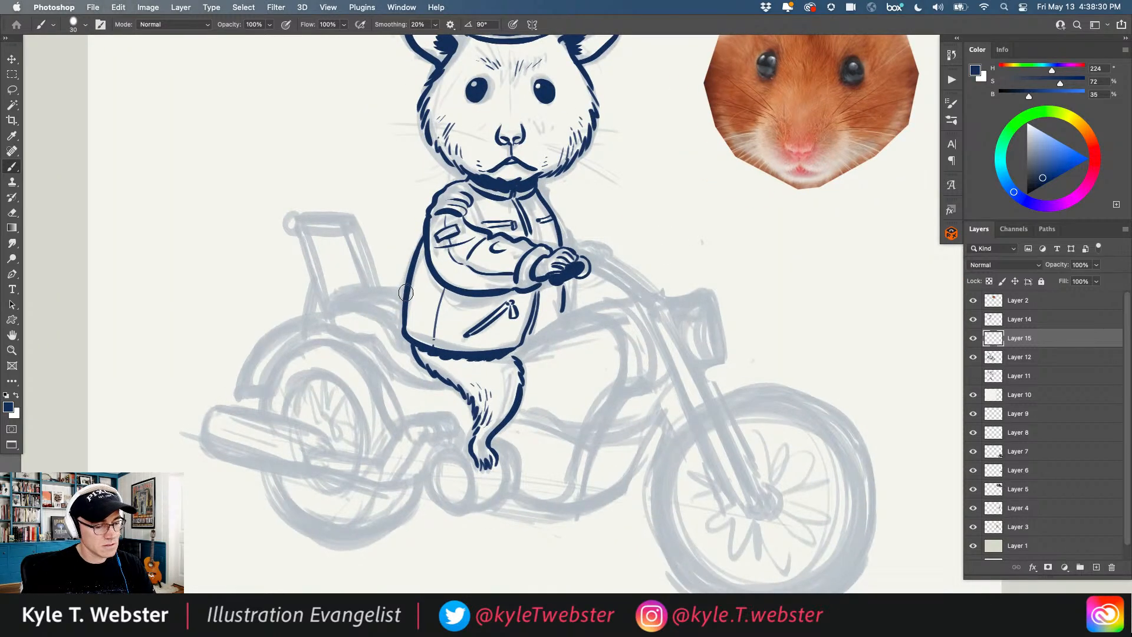
pyautogui.moveTo(404, 291)
pyautogui.mouseDown()
pyautogui.moveTo(390, 278)
pyautogui.moveTo(321, 289)
pyautogui.mouseUp()
pyautogui.press('super+z')
pyautogui.moveTo(405, 294)
pyautogui.mouseDown()
pyautogui.moveTo(386, 270)
pyautogui.moveTo(394, 279)
pyautogui.moveTo(313, 283)
pyautogui.moveTo(332, 282)
pyautogui.moveTo(322, 308)
pyautogui.moveTo(347, 319)
pyautogui.moveTo(374, 362)
pyautogui.moveTo(439, 381)
pyautogui.mouseUp()
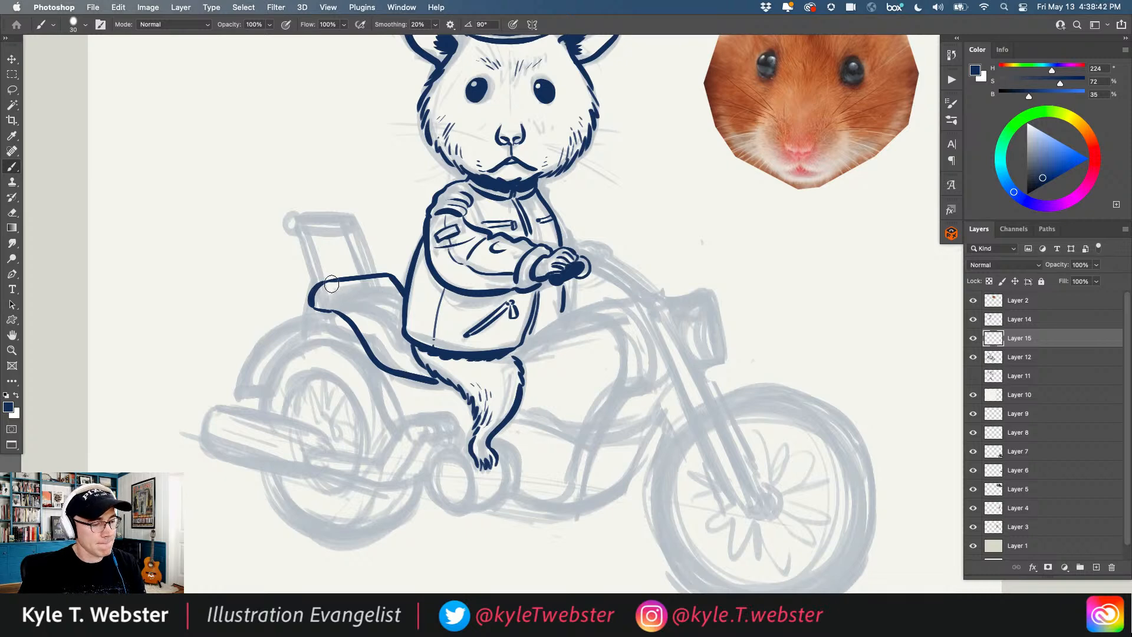
pyautogui.moveTo(330, 283)
pyautogui.mouseDown()
pyautogui.moveTo(386, 355)
pyautogui.moveTo(416, 358)
pyautogui.mouseUp()
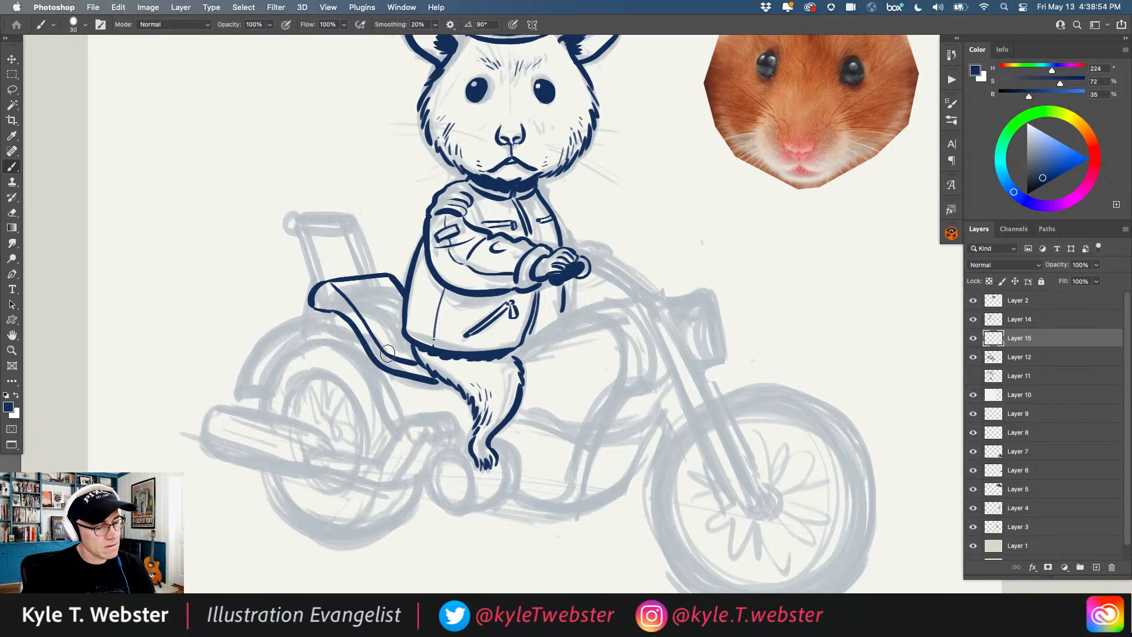
# Step: Ink the short frame lines below the seat and the arched lower edge of the rear fender over the back wheel
pyautogui.moveTo(367, 379); pyautogui.dragTo(322, 335)
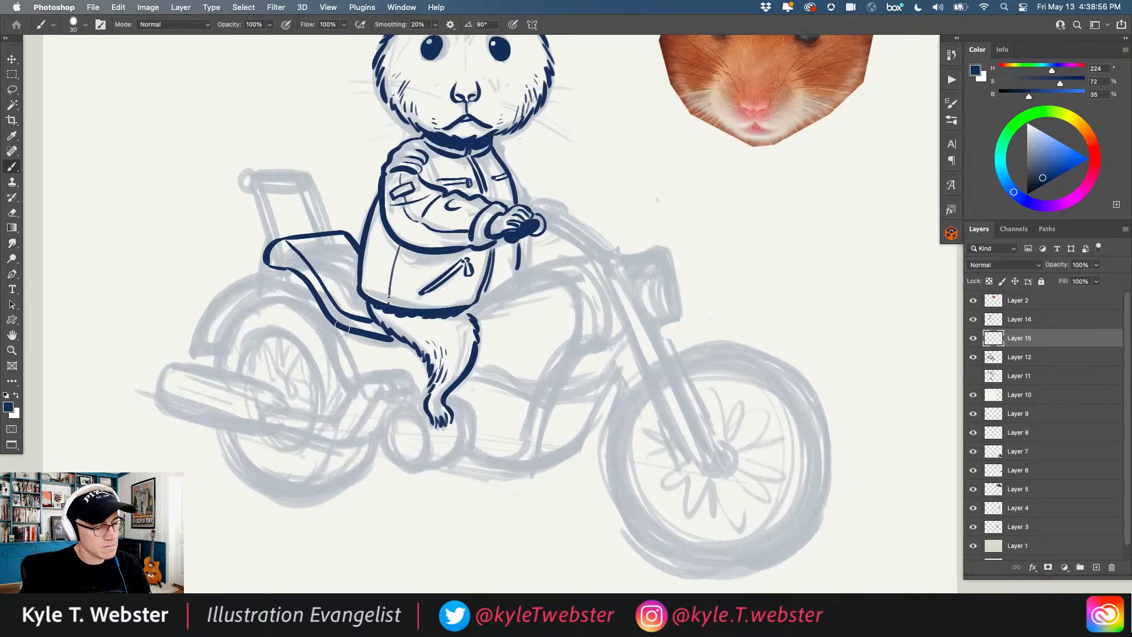
pyautogui.moveTo(341, 330); pyautogui.dragTo(358, 374)
pyautogui.moveTo(297, 352); pyautogui.dragTo(390, 375)
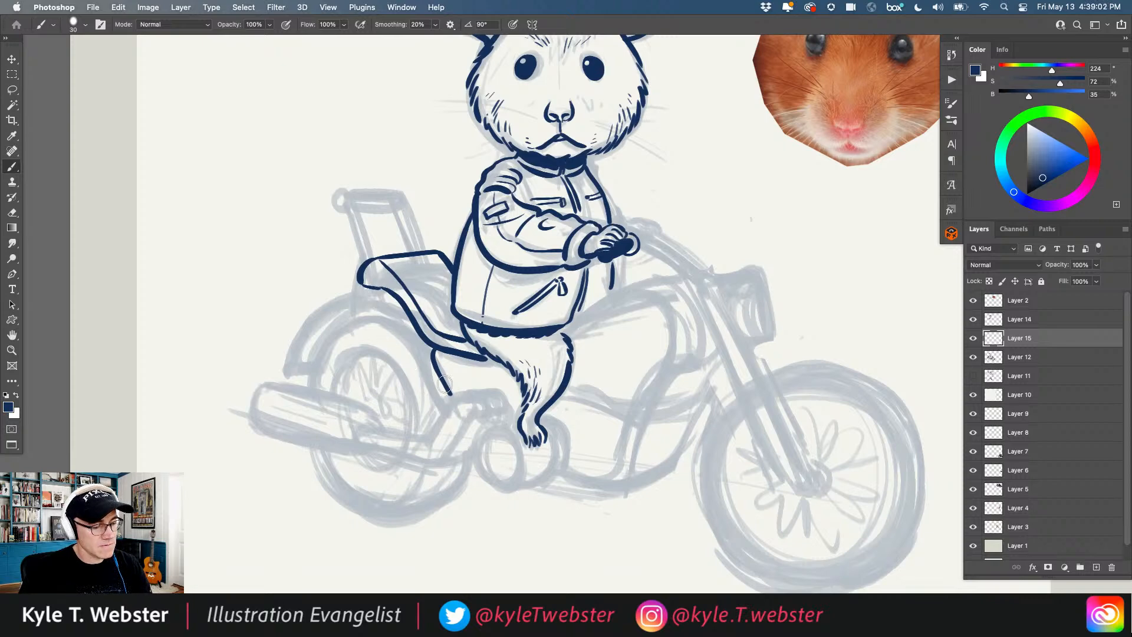
pyautogui.moveTo(445, 388)
pyautogui.mouseDown()
pyautogui.moveTo(405, 343)
pyautogui.moveTo(360, 314)
pyautogui.moveTo(333, 317)
pyautogui.moveTo(296, 368)
pyautogui.mouseUp()
pyautogui.press('super+z')
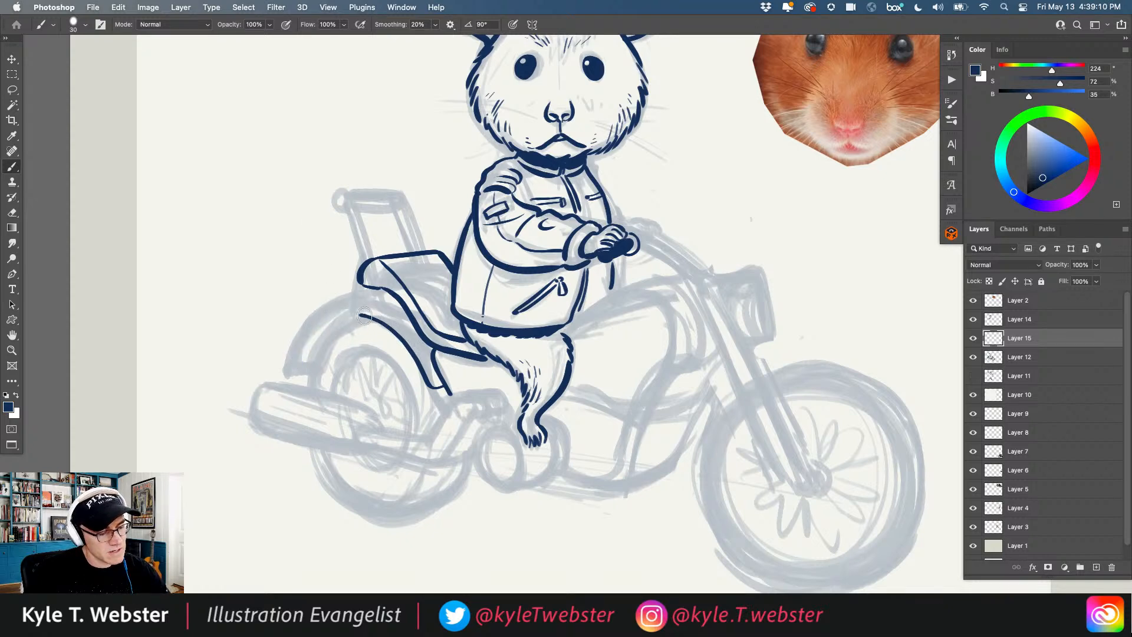
pyautogui.moveTo(346, 314)
pyautogui.mouseDown()
pyautogui.moveTo(315, 333)
pyautogui.moveTo(300, 371)
pyautogui.mouseUp()
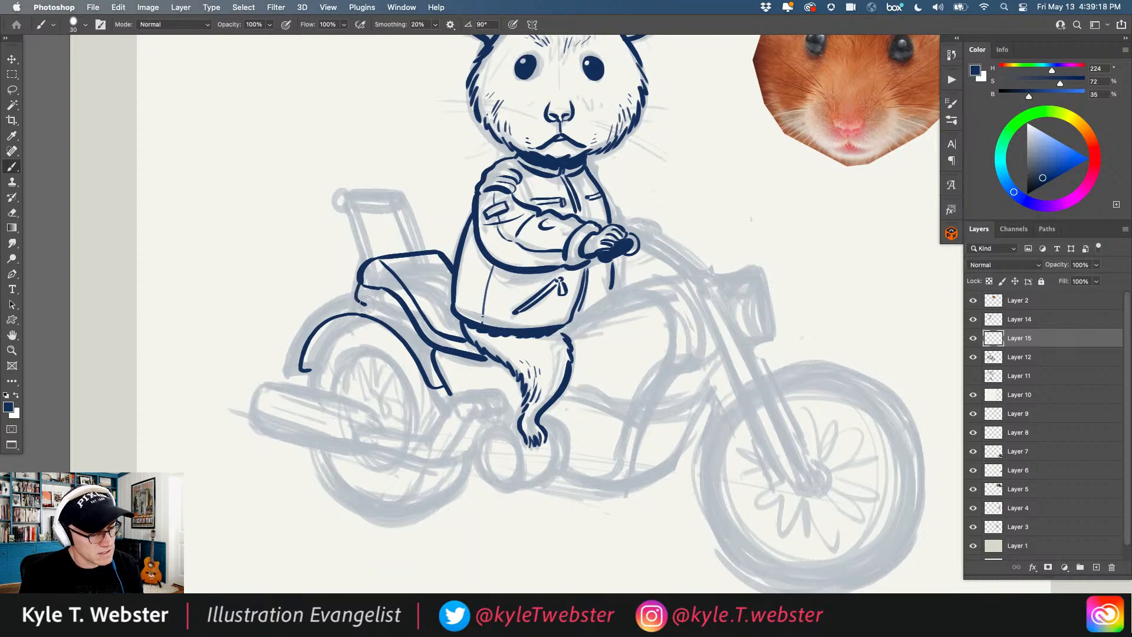
# Step: Ink the seat's underside line and the upright backrest frame behind it, with outer and inner outlines
pyautogui.moveTo(391, 318); pyautogui.dragTo(425, 342)
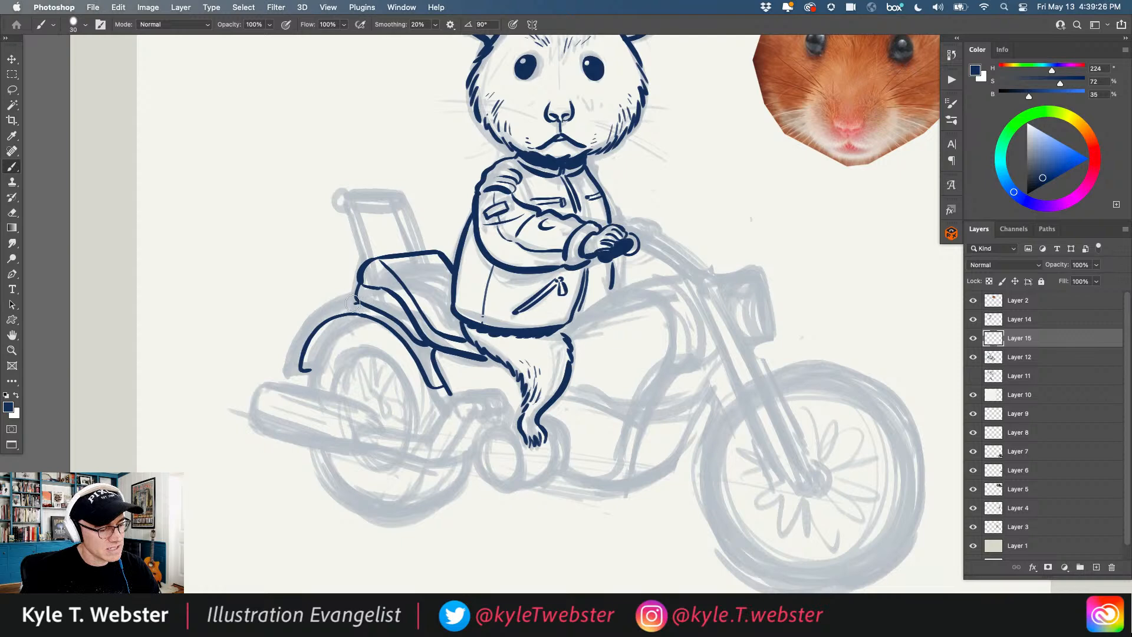
pyautogui.moveTo(345, 299); pyautogui.dragTo(353, 261)
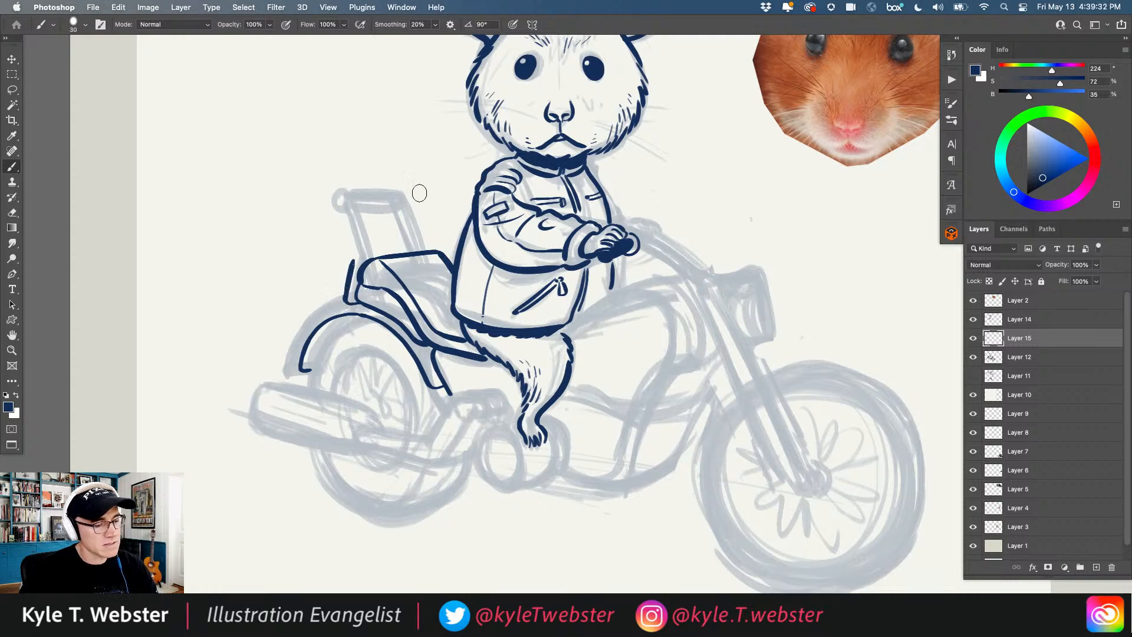
pyautogui.moveTo(351, 264)
pyautogui.mouseDown()
pyautogui.moveTo(335, 197)
pyautogui.moveTo(350, 189)
pyautogui.moveTo(395, 190)
pyautogui.moveTo(416, 251)
pyautogui.mouseUp()
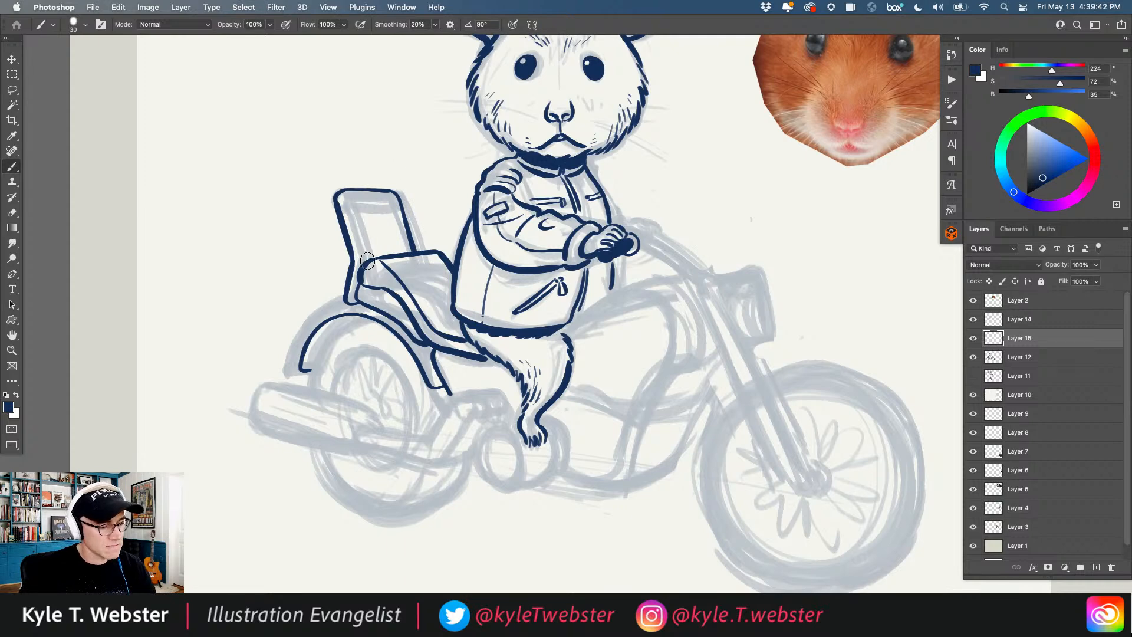
pyautogui.moveTo(364, 253)
pyautogui.mouseDown()
pyautogui.moveTo(353, 188)
pyautogui.moveTo(349, 203)
pyautogui.moveTo(389, 208)
pyautogui.moveTo(401, 252)
pyautogui.mouseUp()
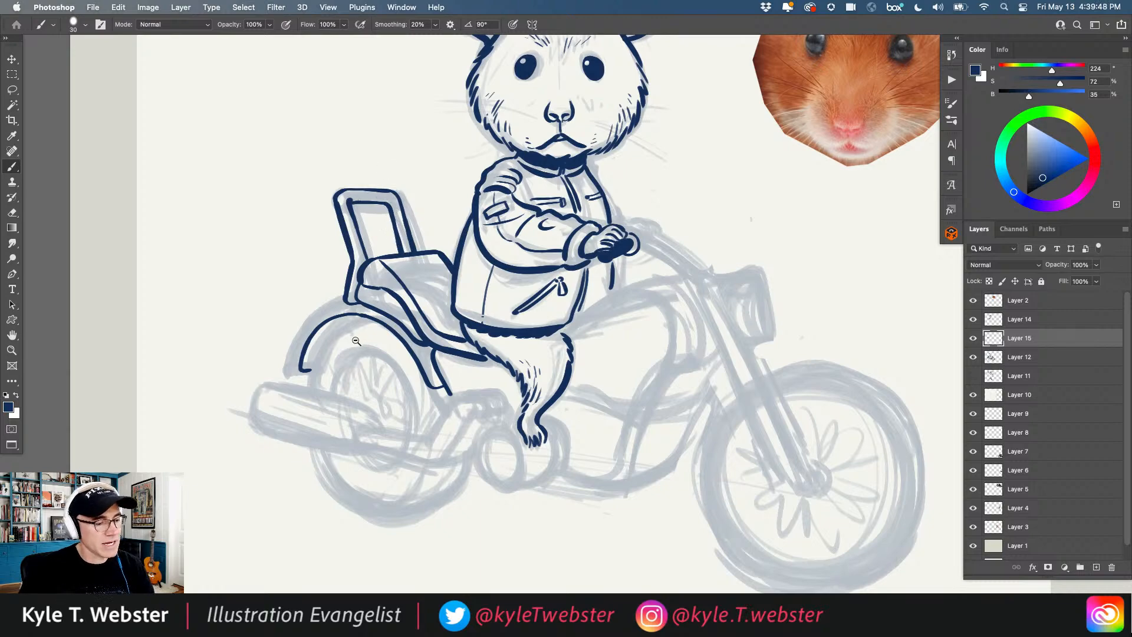
# Step: Ink the outer curved edge of the rear fender from the backrest's base down to the fender's back tip
pyautogui.moveTo(362, 331); pyautogui.dragTo(336, 333)
pyautogui.keyDown('super'); pyautogui.click(340, 387); pyautogui.keyUp('super')
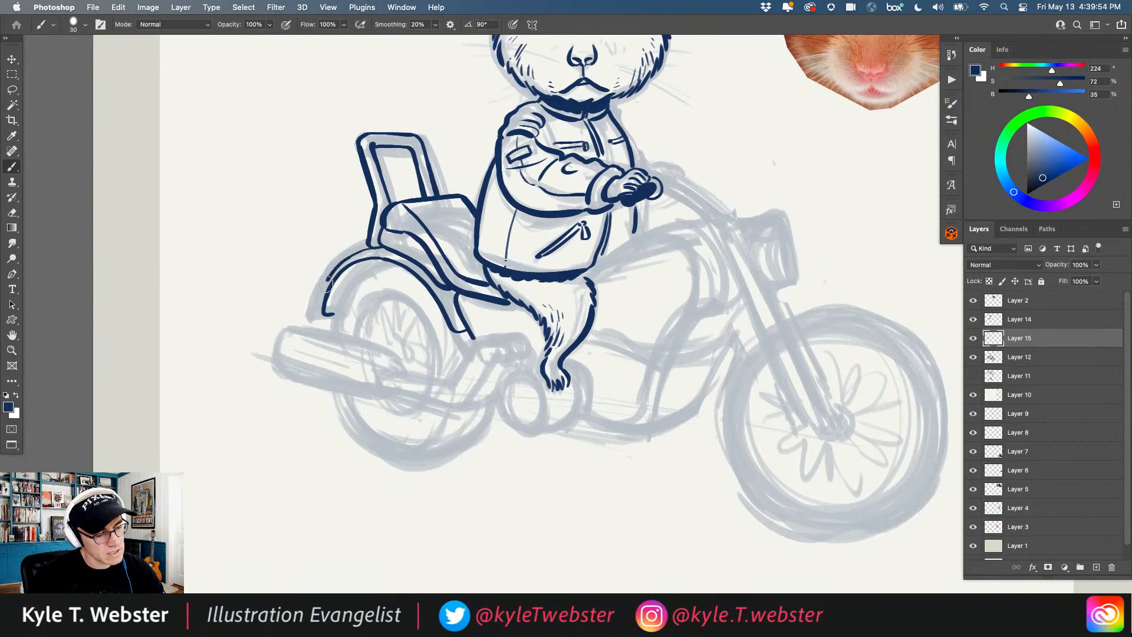
pyautogui.moveTo(376, 245)
pyautogui.mouseDown()
pyautogui.moveTo(339, 264)
pyautogui.moveTo(317, 294)
pyautogui.moveTo(323, 315)
pyautogui.mouseUp()
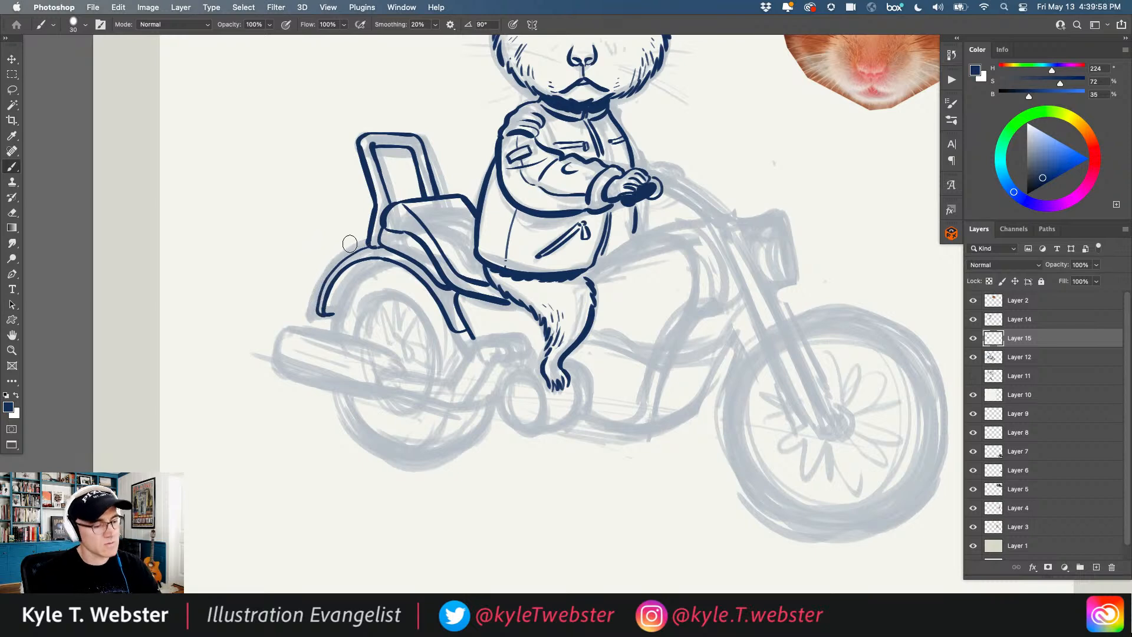
pyautogui.press('super+z')
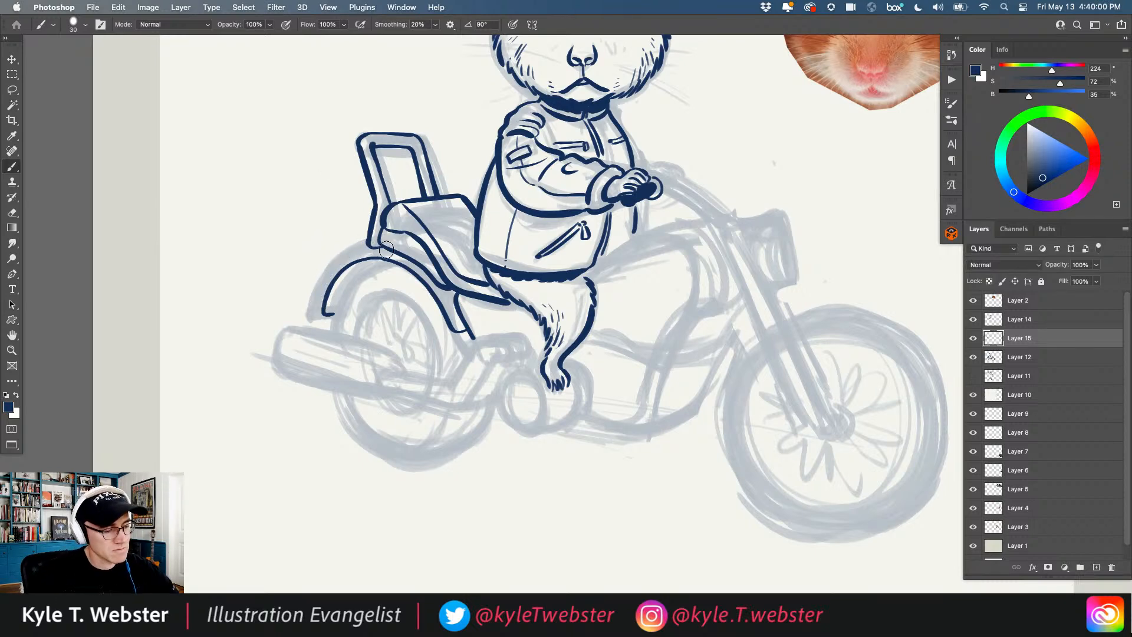
pyautogui.moveTo(381, 253)
pyautogui.mouseDown()
pyautogui.moveTo(319, 290)
pyautogui.moveTo(313, 315)
pyautogui.moveTo(328, 313)
pyautogui.mouseUp()
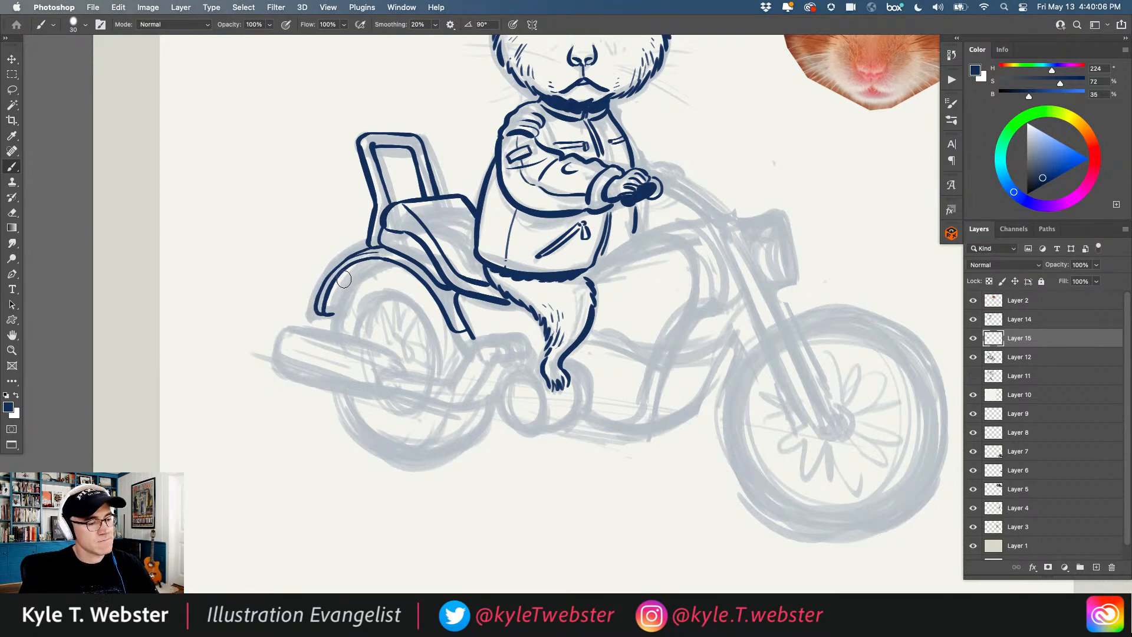
# Step: Ink the rounded outline of the long exhaust muffler across the rear wheel
pyautogui.keyDown('alt'); pyautogui.click(297, 342); pyautogui.keyUp('alt')
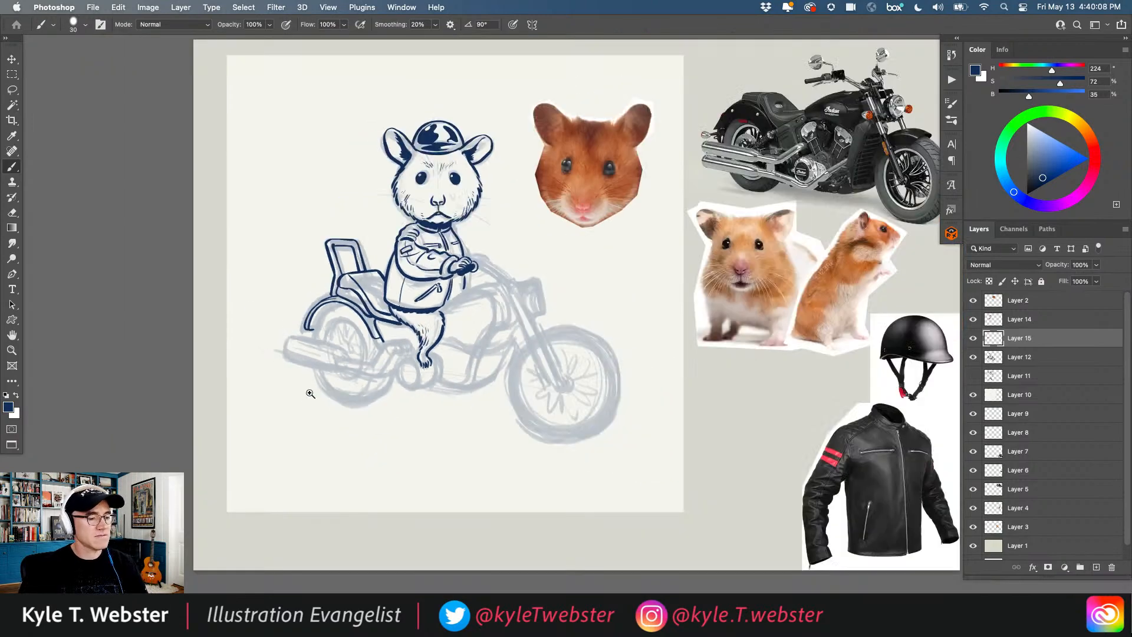
pyautogui.click(310, 392)
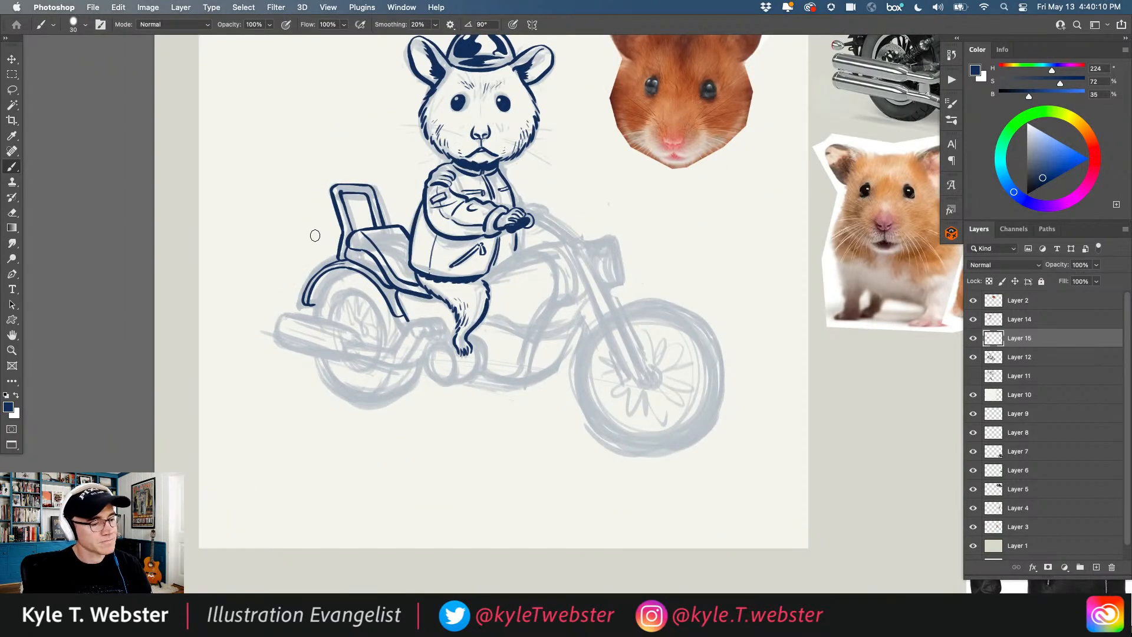
pyautogui.moveTo(357, 338); pyautogui.dragTo(293, 312)
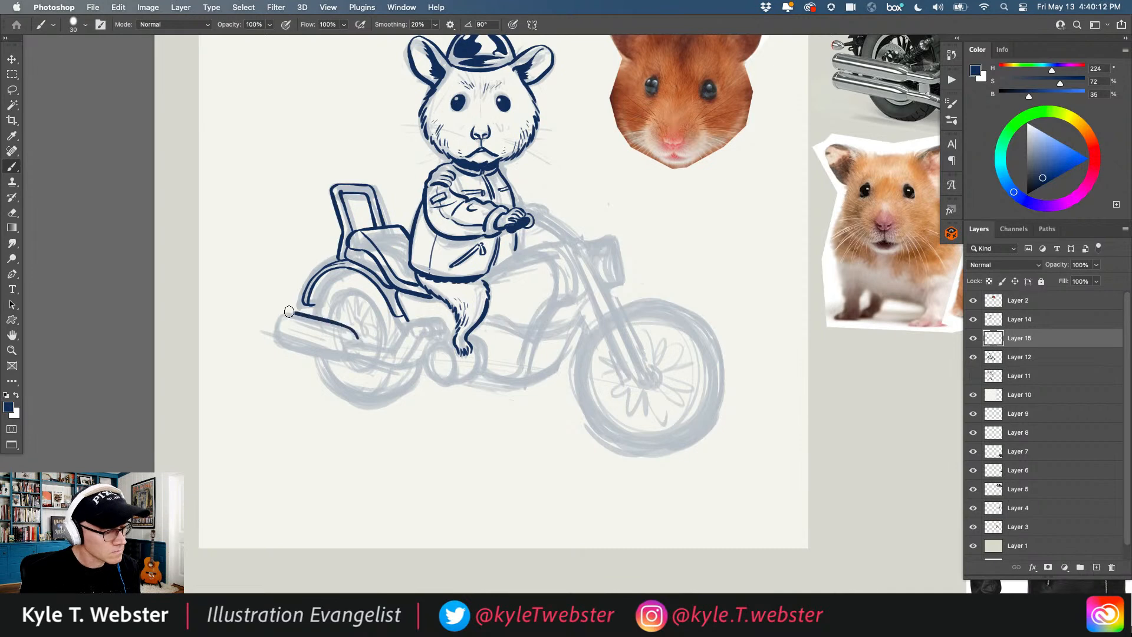
pyautogui.click(286, 355)
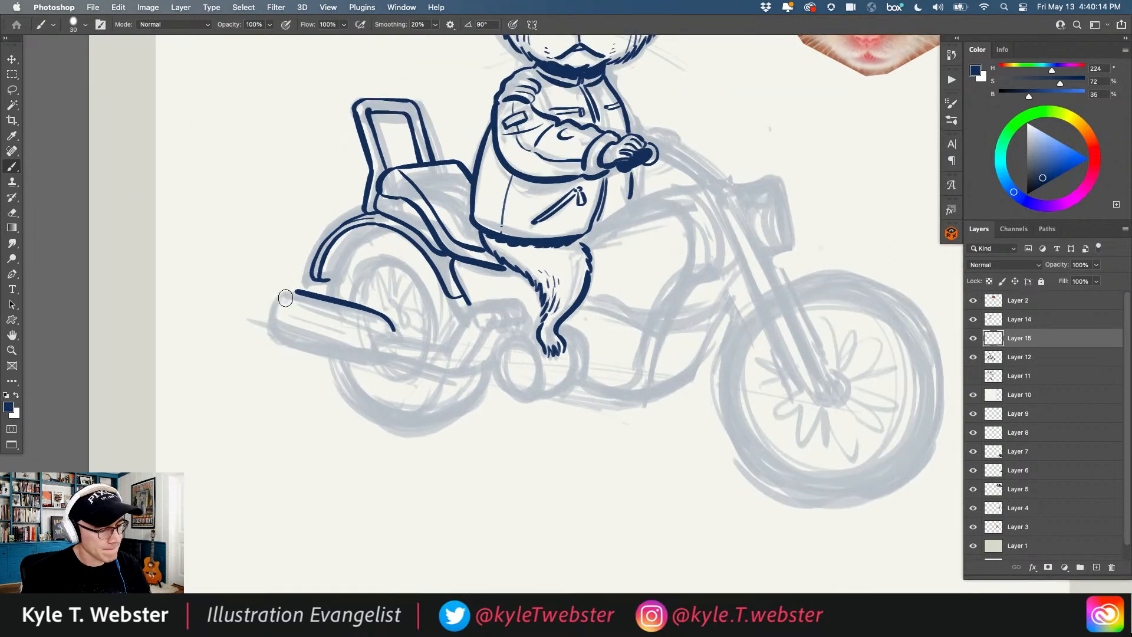
pyautogui.moveTo(300, 292)
pyautogui.mouseDown()
pyautogui.moveTo(270, 306)
pyautogui.moveTo(275, 336)
pyautogui.moveTo(382, 353)
pyautogui.mouseUp()
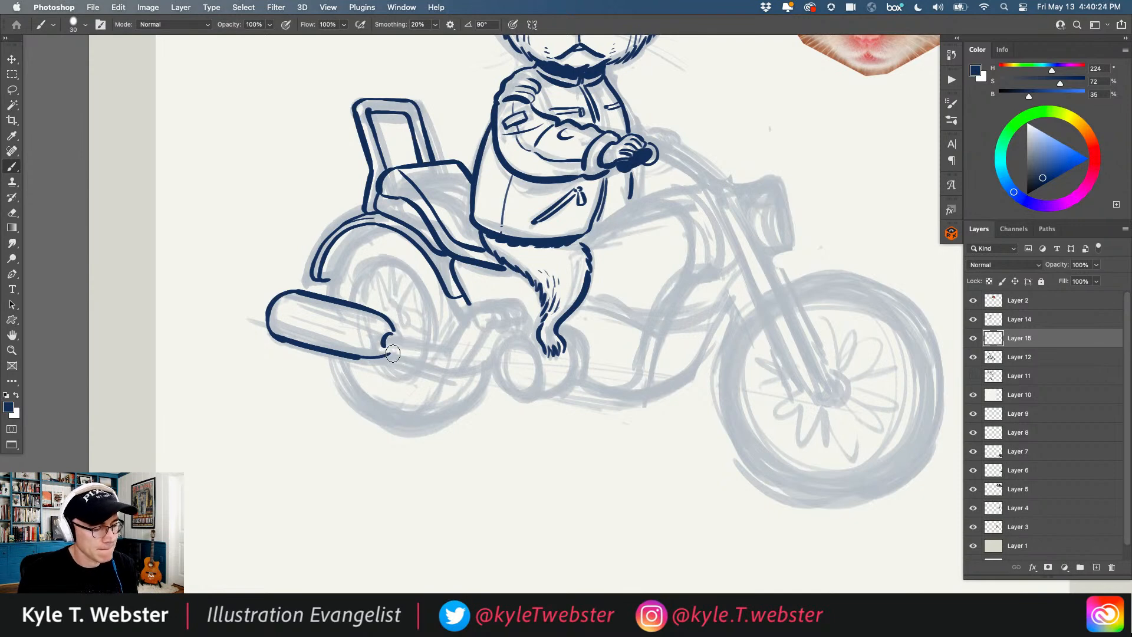
# Step: Ink two parallel lines for the narrow exhaust pipe extending forward from the muffler
pyautogui.moveTo(386, 354); pyautogui.dragTo(446, 370)
pyautogui.moveTo(387, 337); pyautogui.dragTo(448, 353)
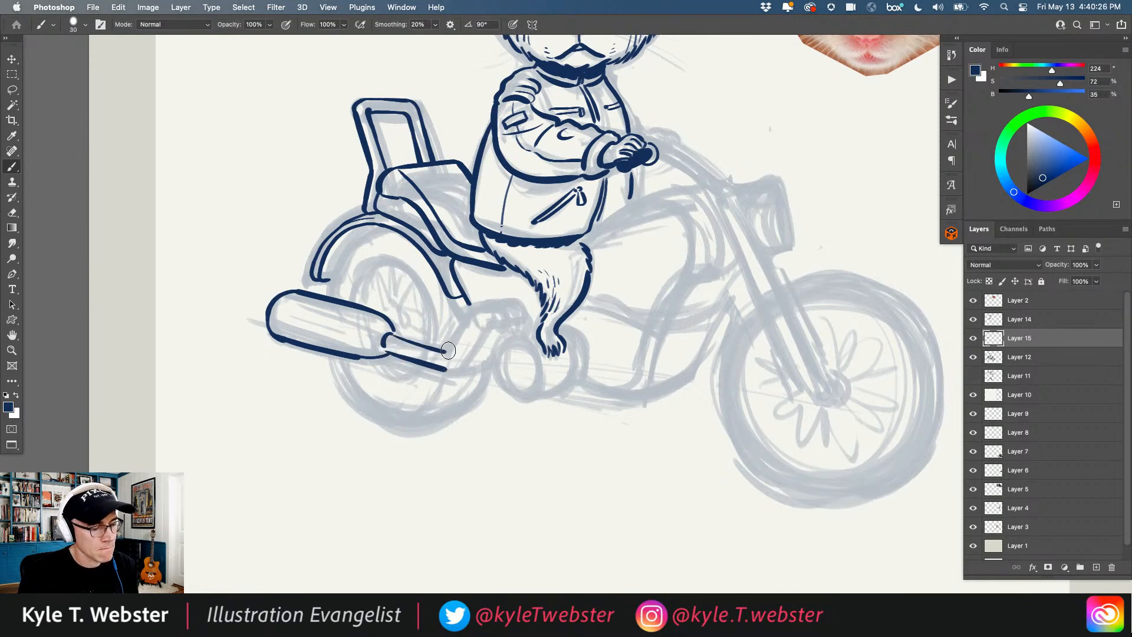
pyautogui.press('super+z')
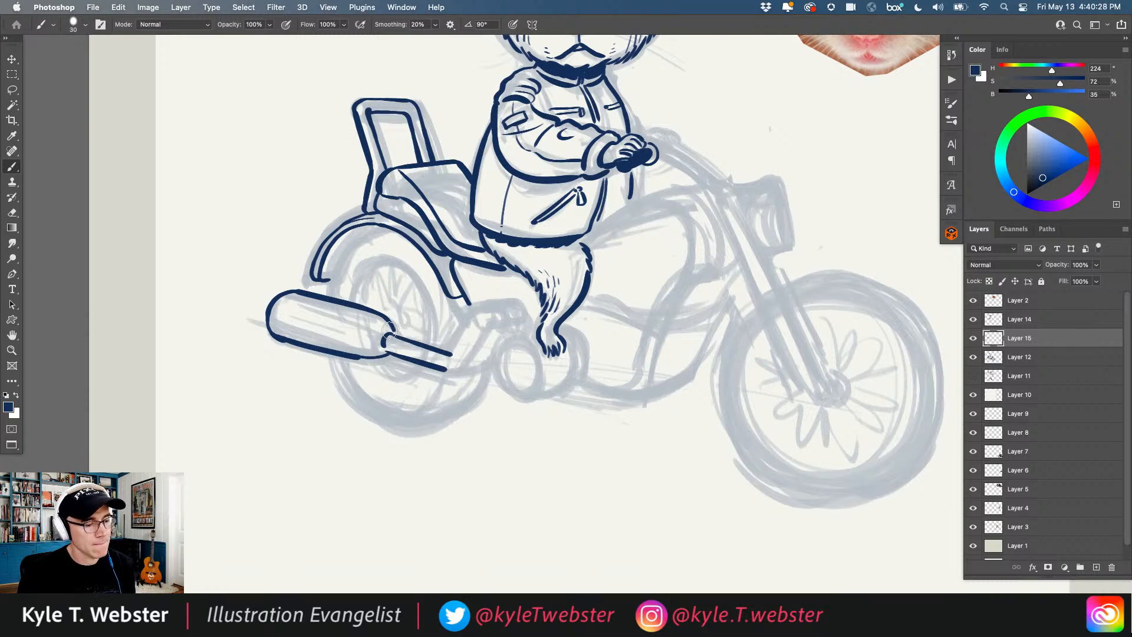
pyautogui.moveTo(386, 339); pyautogui.dragTo(446, 349)
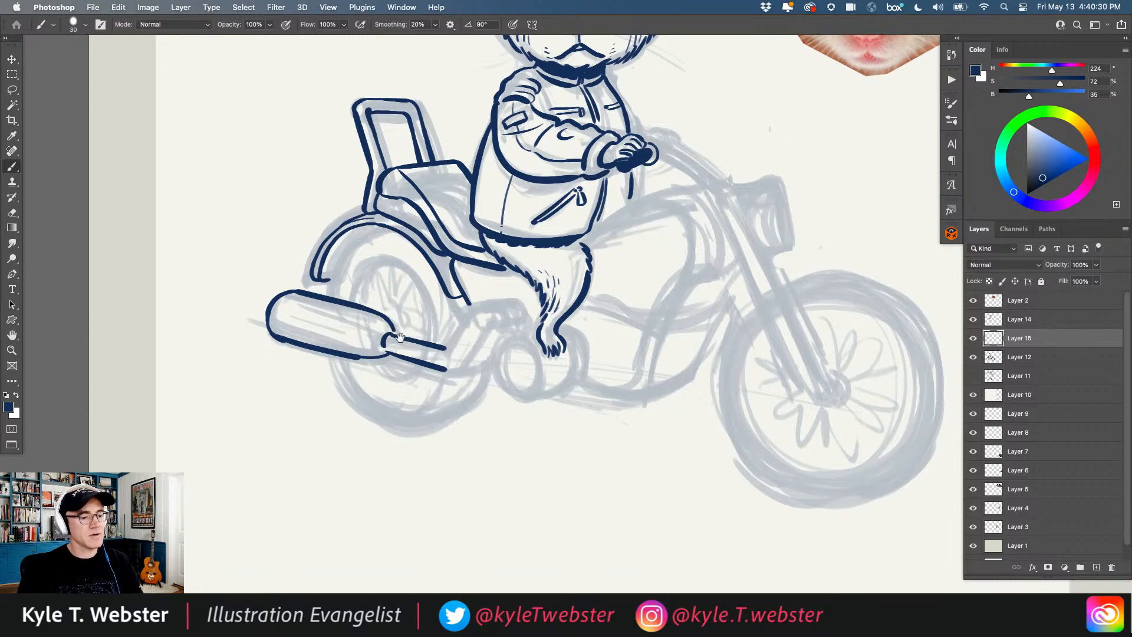
# Step: Ink the exhaust pipe's bend rising toward the engine, with its upper edge curving over beside the hamster's foot
pyautogui.keyDown('alt'); pyautogui.click(393, 358); pyautogui.keyUp('alt')
pyautogui.keyDown('super'); pyautogui.click(401, 384); pyautogui.keyUp('super')
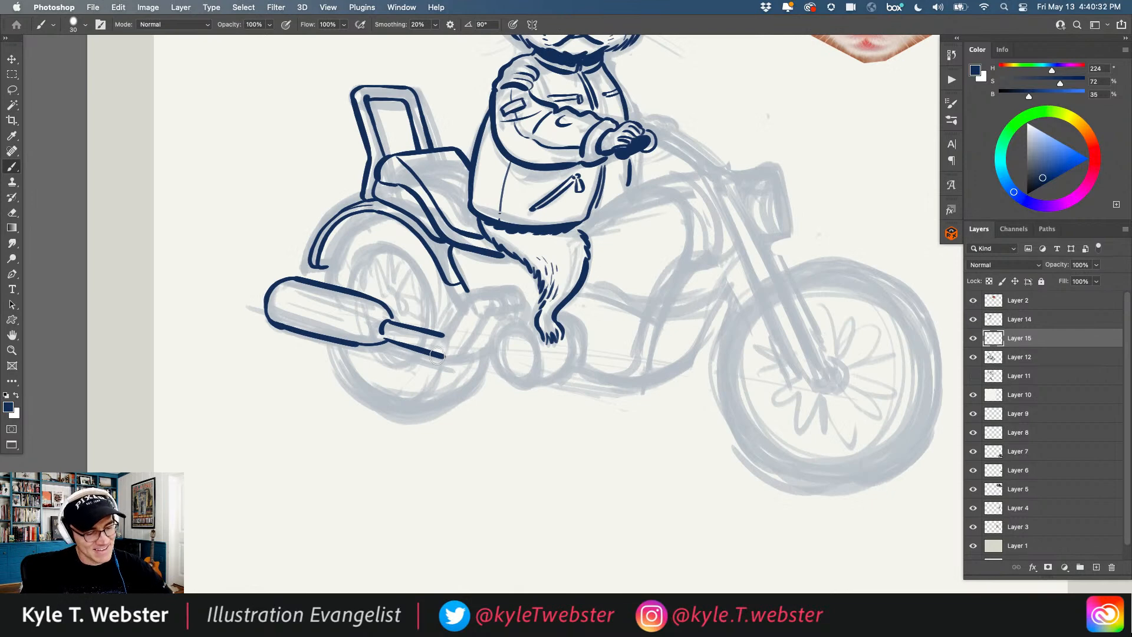
pyautogui.moveTo(441, 356)
pyautogui.mouseDown()
pyautogui.moveTo(490, 352)
pyautogui.moveTo(440, 356)
pyautogui.moveTo(489, 349)
pyautogui.mouseUp()
pyautogui.press('super+z')
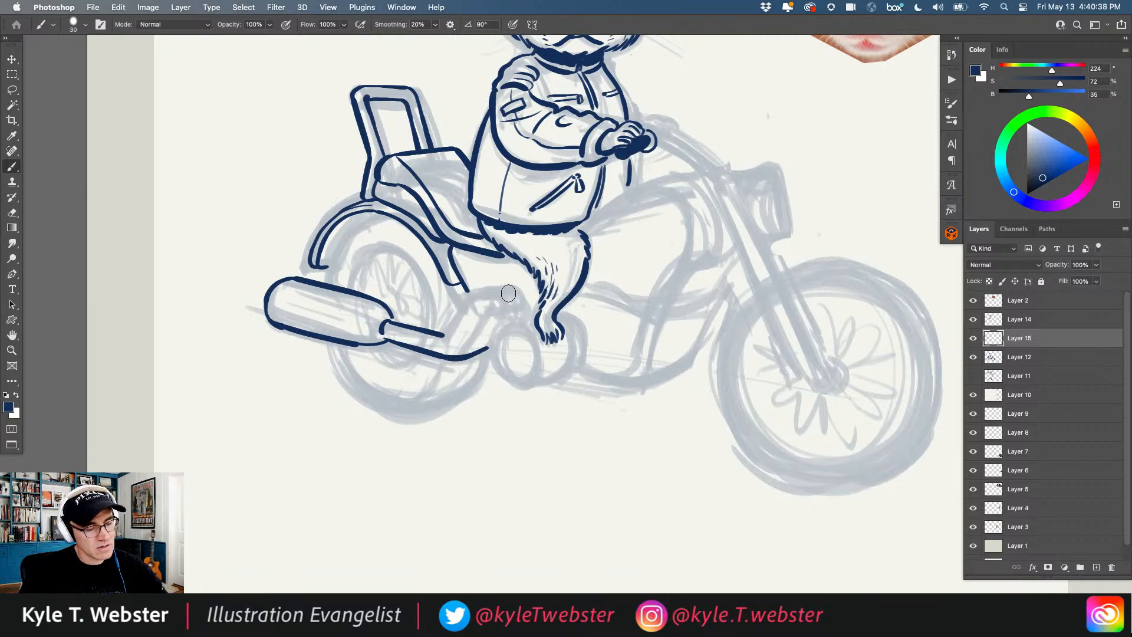
pyautogui.moveTo(455, 351)
pyautogui.mouseDown()
pyautogui.moveTo(486, 306)
pyautogui.moveTo(463, 290)
pyautogui.mouseUp()
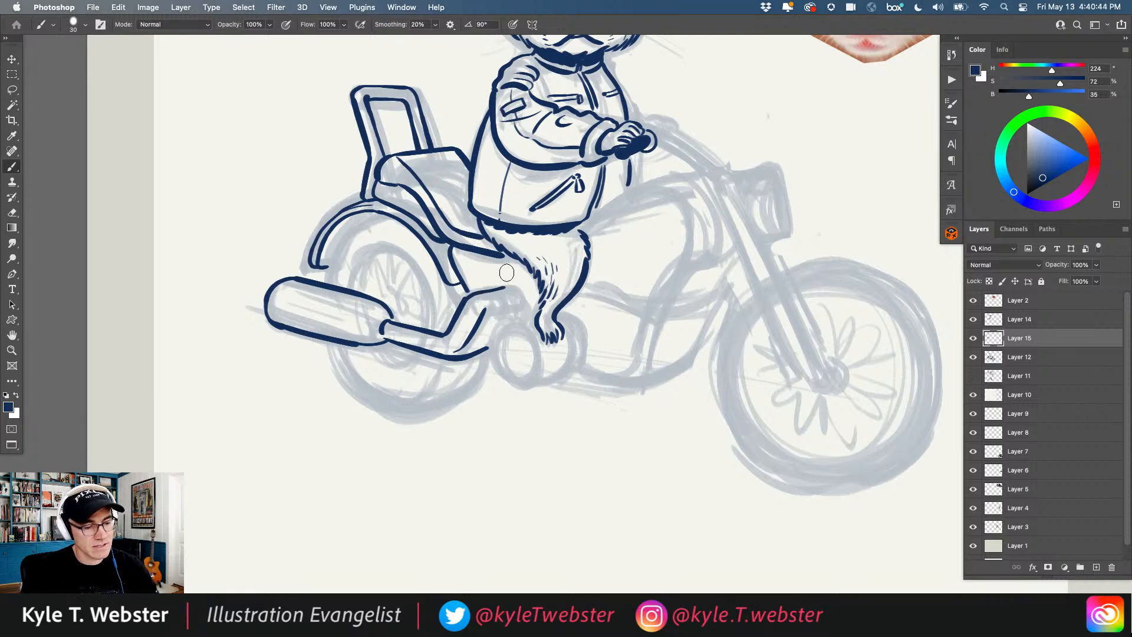
pyautogui.moveTo(465, 299); pyautogui.dragTo(512, 290)
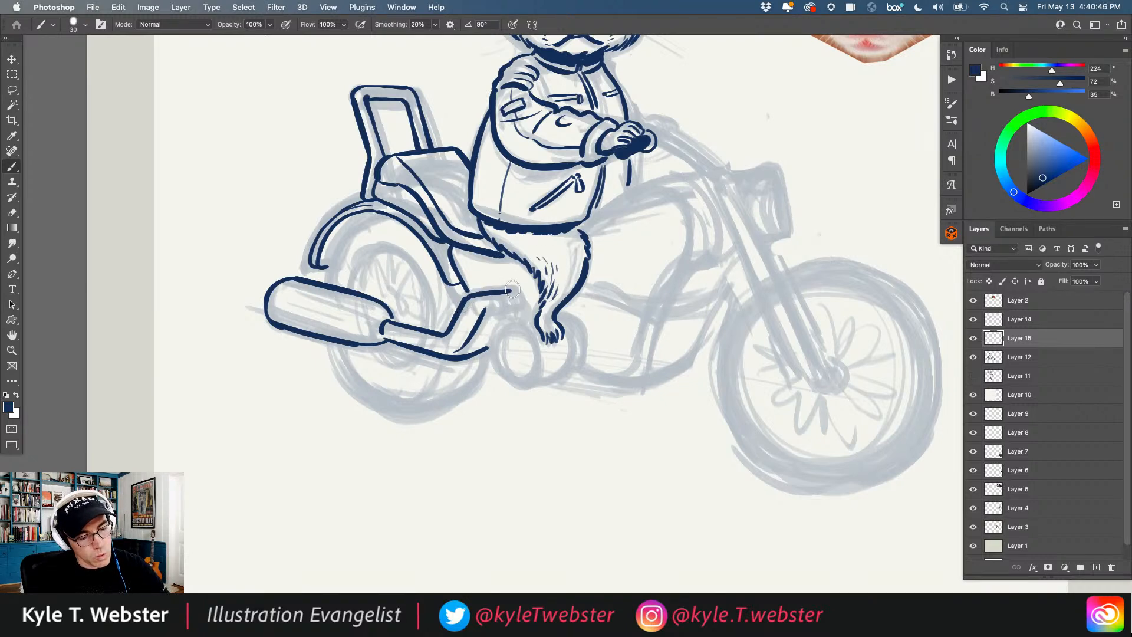
pyautogui.press('super+z')
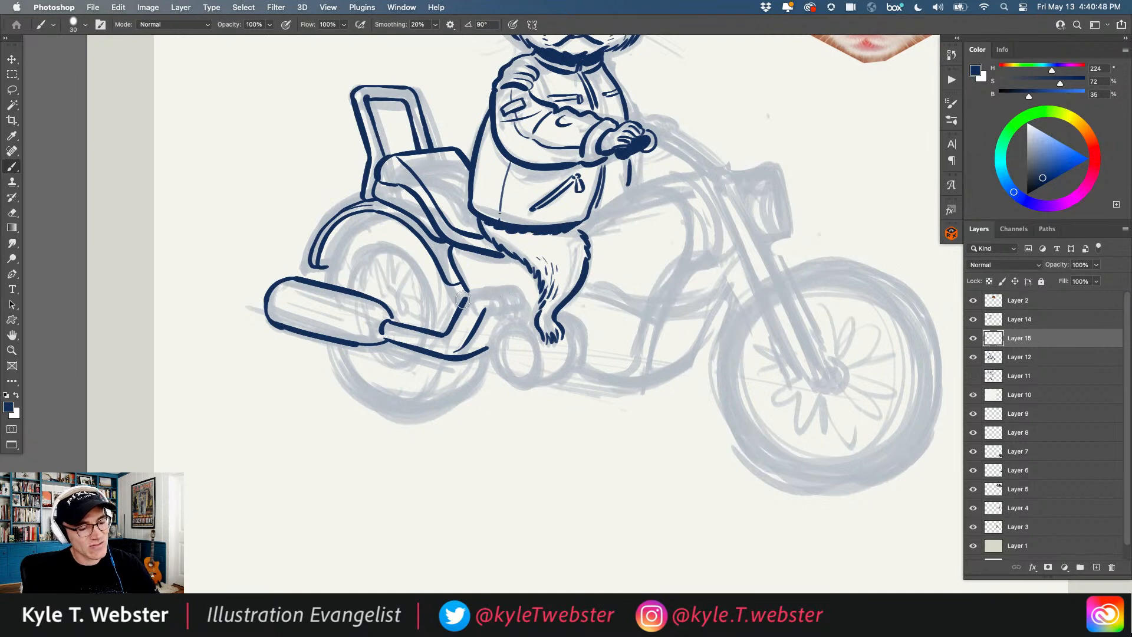
pyautogui.moveTo(466, 297)
pyautogui.mouseDown()
pyautogui.moveTo(507, 286)
pyautogui.moveTo(514, 316)
pyautogui.mouseUp()
pyautogui.press('super+z')
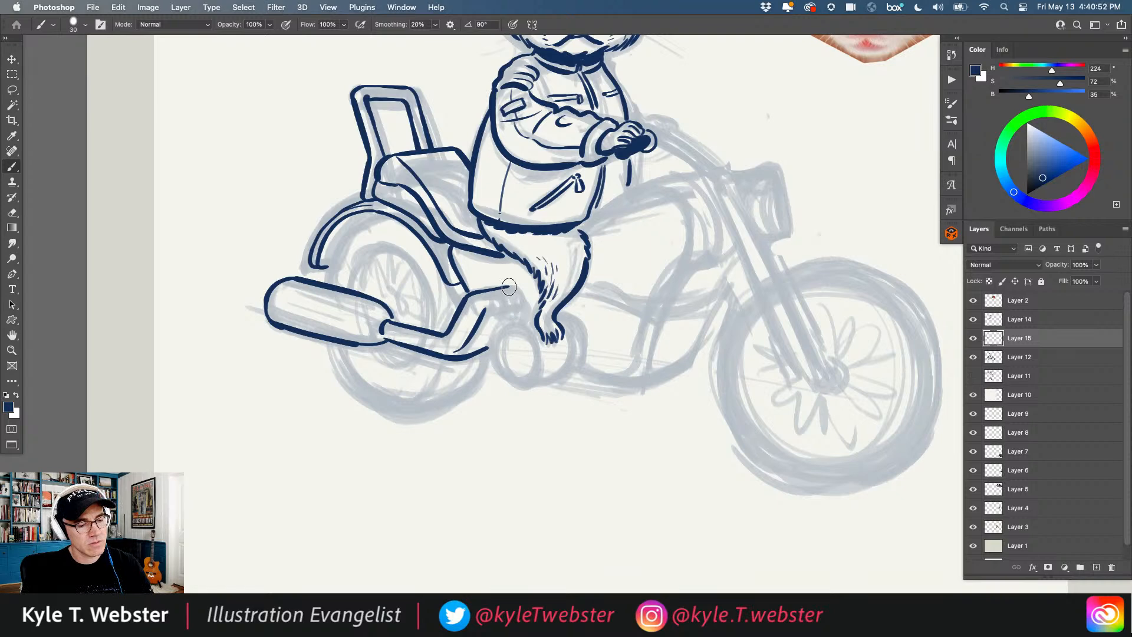
pyautogui.moveTo(514, 287); pyautogui.dragTo(517, 314)
# Step: Ink the upper back arc of the rear tire between the fender and the muffler
pyautogui.keyDown('alt'); pyautogui.click(443, 365); pyautogui.keyUp('alt')
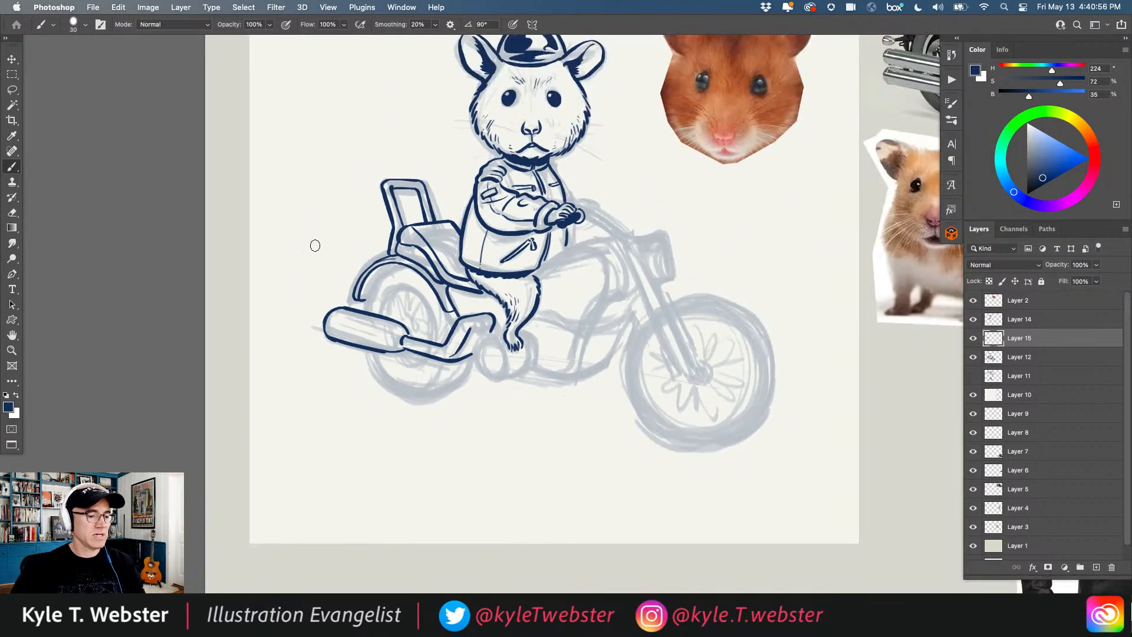
pyautogui.keyDown('ctrl'); pyautogui.click(386, 326); pyautogui.keyUp('ctrl')
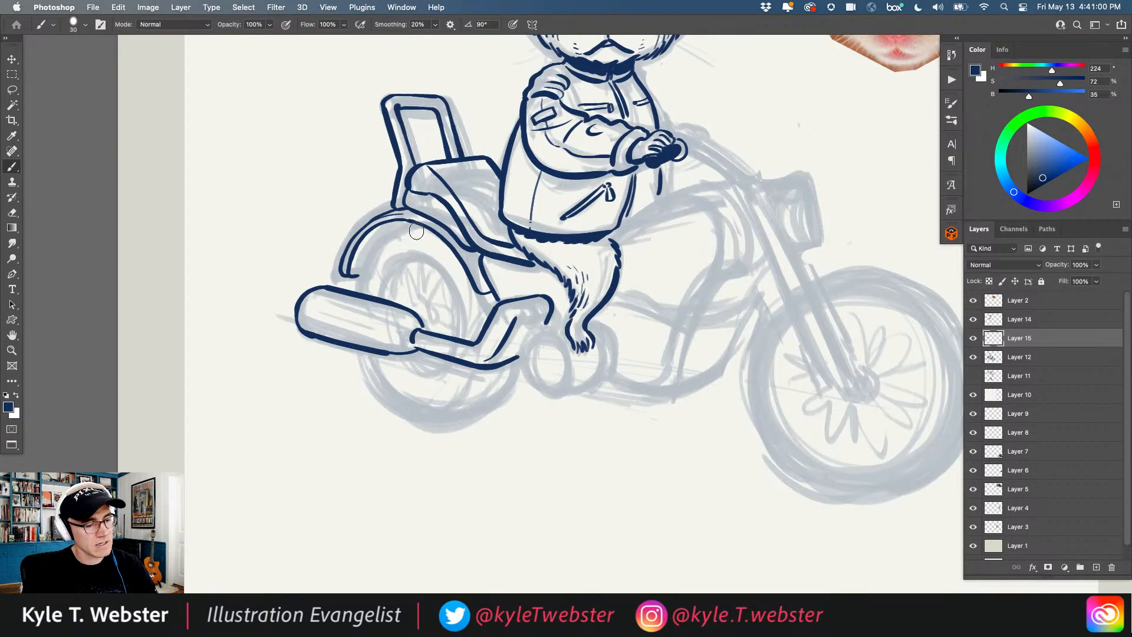
pyautogui.moveTo(418, 222)
pyautogui.mouseDown()
pyautogui.moveTo(380, 239)
pyautogui.moveTo(357, 293)
pyautogui.mouseUp()
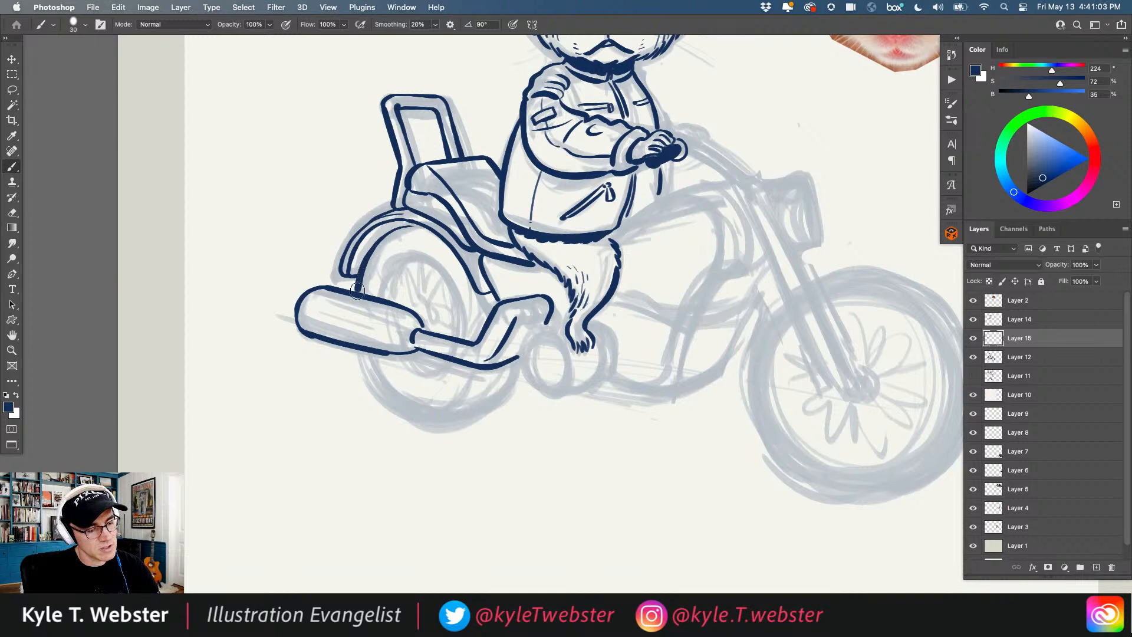
pyautogui.keyDown('alt'); pyautogui.click(376, 384); pyautogui.keyUp('alt')
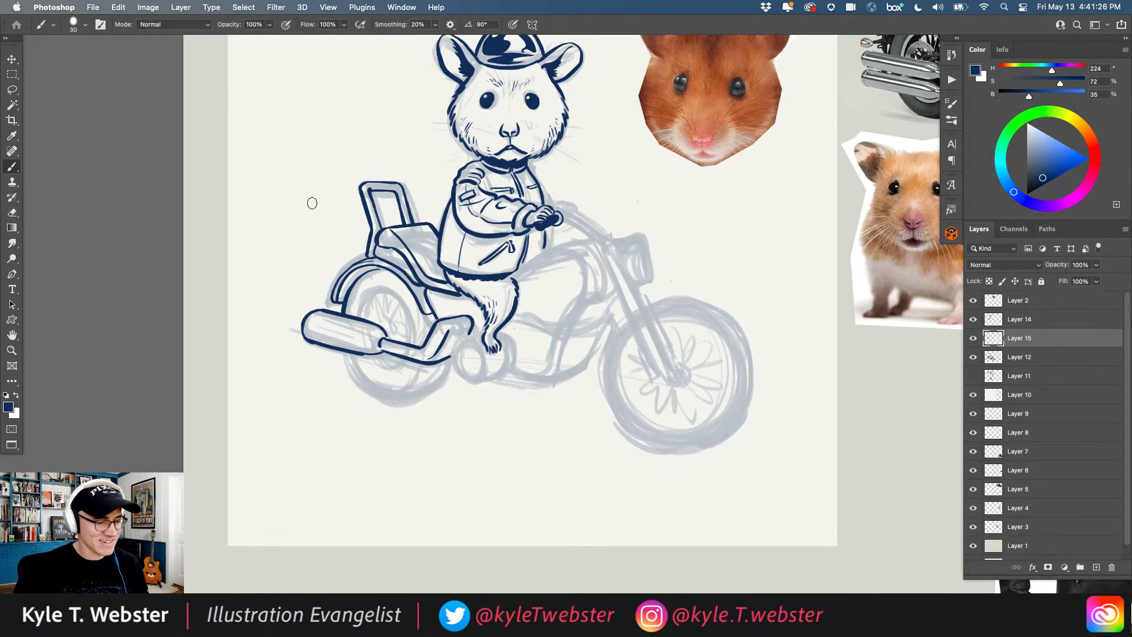
# Step: Ink the outline of the cylindrical engine part beneath the hamster's foot
pyautogui.moveTo(319, 299); pyautogui.dragTo(285, 305)
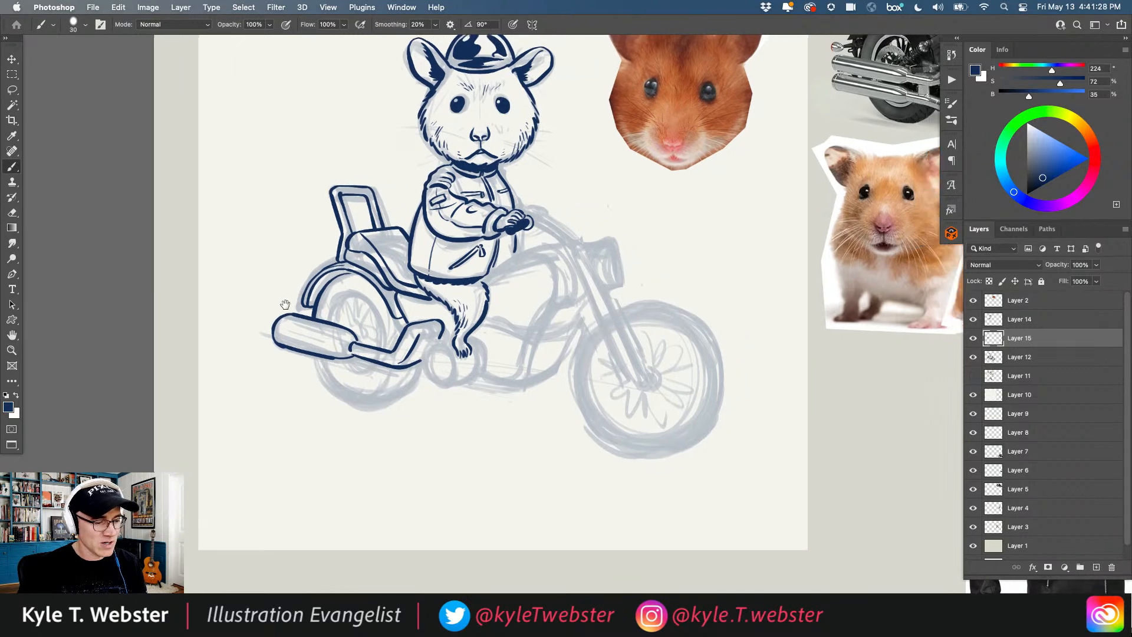
pyautogui.keyDown('super'); pyautogui.click(428, 355); pyautogui.keyUp('super')
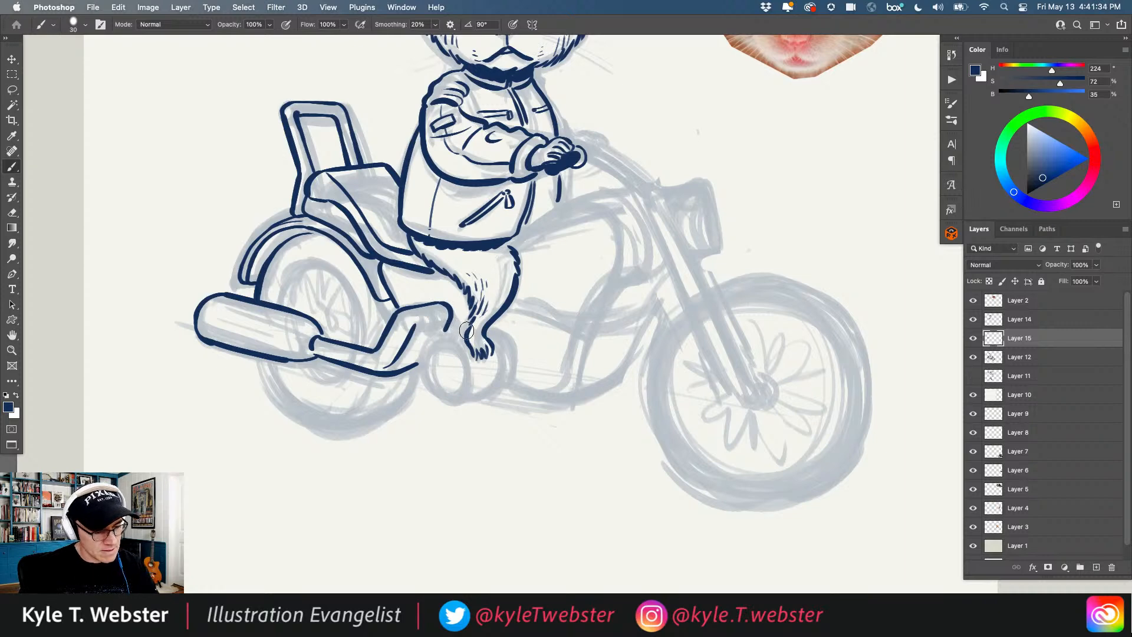
pyautogui.moveTo(465, 329)
pyautogui.mouseDown()
pyautogui.moveTo(419, 347)
pyautogui.moveTo(427, 389)
pyautogui.moveTo(448, 399)
pyautogui.moveTo(502, 380)
pyautogui.mouseUp()
pyautogui.press('super+z')
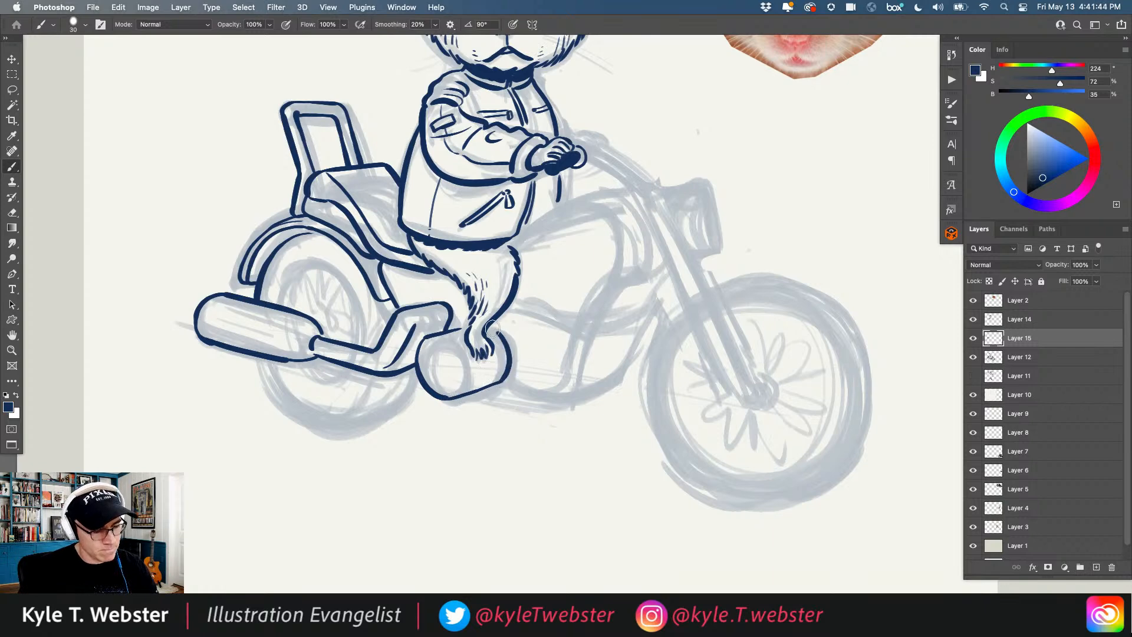
pyautogui.press('super+z')
pyautogui.moveTo(508, 362); pyautogui.dragTo(473, 319)
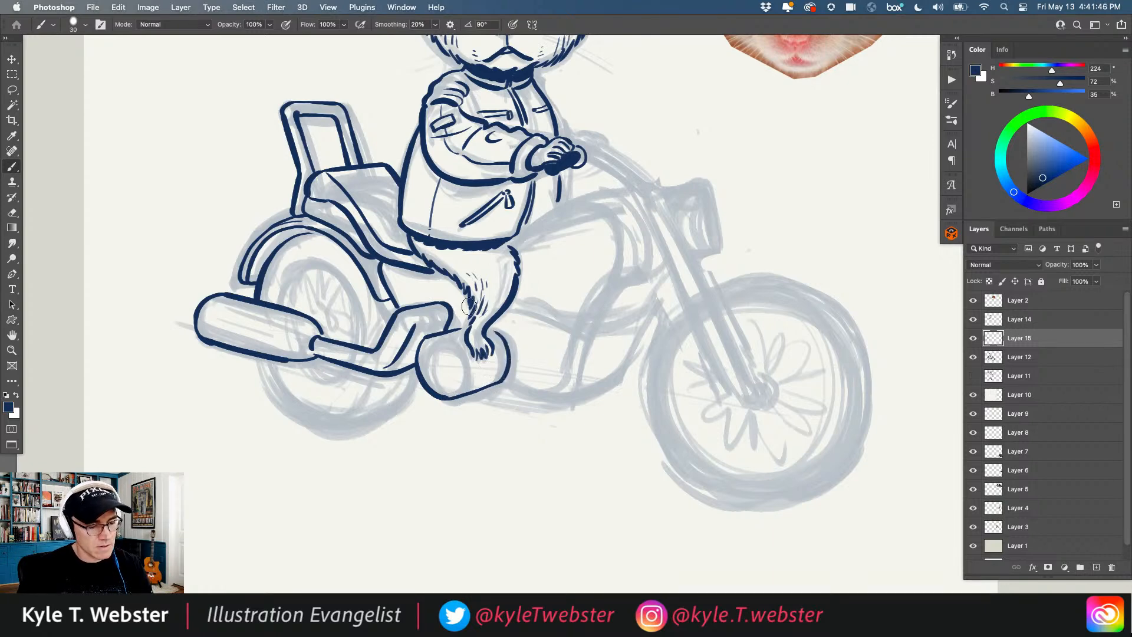
pyautogui.press('super+z')
pyautogui.moveTo(502, 377)
pyautogui.mouseDown()
pyautogui.moveTo(493, 326)
pyautogui.moveTo(507, 370)
pyautogui.moveTo(481, 279)
pyautogui.mouseUp()
pyautogui.press('super+z')
pyautogui.press('super+z')
pyautogui.moveTo(491, 326)
pyautogui.mouseDown()
pyautogui.moveTo(509, 362)
pyautogui.moveTo(502, 383)
pyautogui.moveTo(463, 373)
pyautogui.moveTo(450, 346)
pyautogui.moveTo(417, 331)
pyautogui.moveTo(451, 356)
pyautogui.moveTo(459, 380)
pyautogui.moveTo(446, 399)
pyautogui.mouseUp()
pyautogui.press('super+z')
pyautogui.press('super+z')
# Step: Ink the curved end-face line on the cylinder beneath the foot and add short shadow strokes around the hamster's toes
pyautogui.moveTo(431, 340)
pyautogui.mouseDown()
pyautogui.moveTo(454, 363)
pyautogui.moveTo(449, 391)
pyautogui.mouseUp()
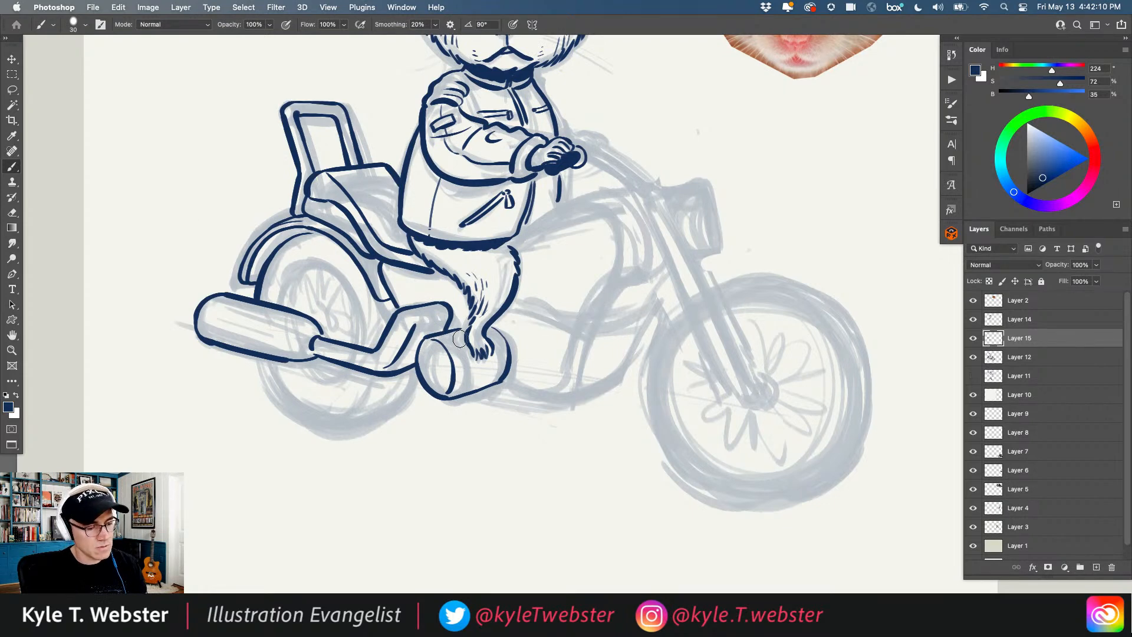
pyautogui.moveTo(453, 336)
pyautogui.mouseDown()
pyautogui.moveTo(471, 367)
pyautogui.moveTo(492, 334)
pyautogui.mouseUp()
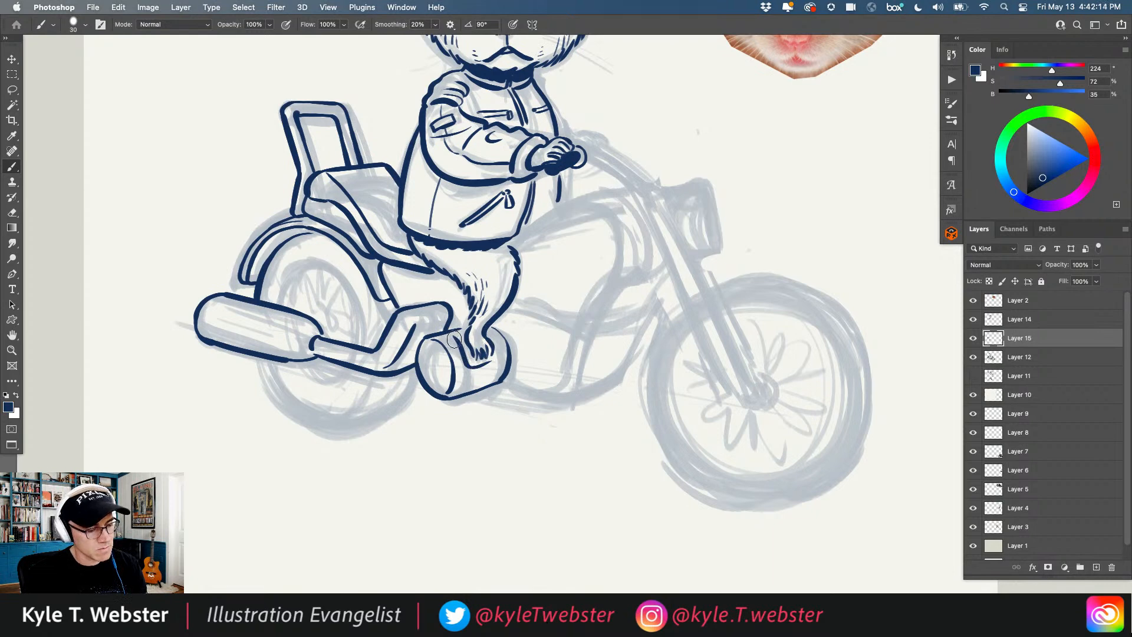
pyautogui.press('super+z')
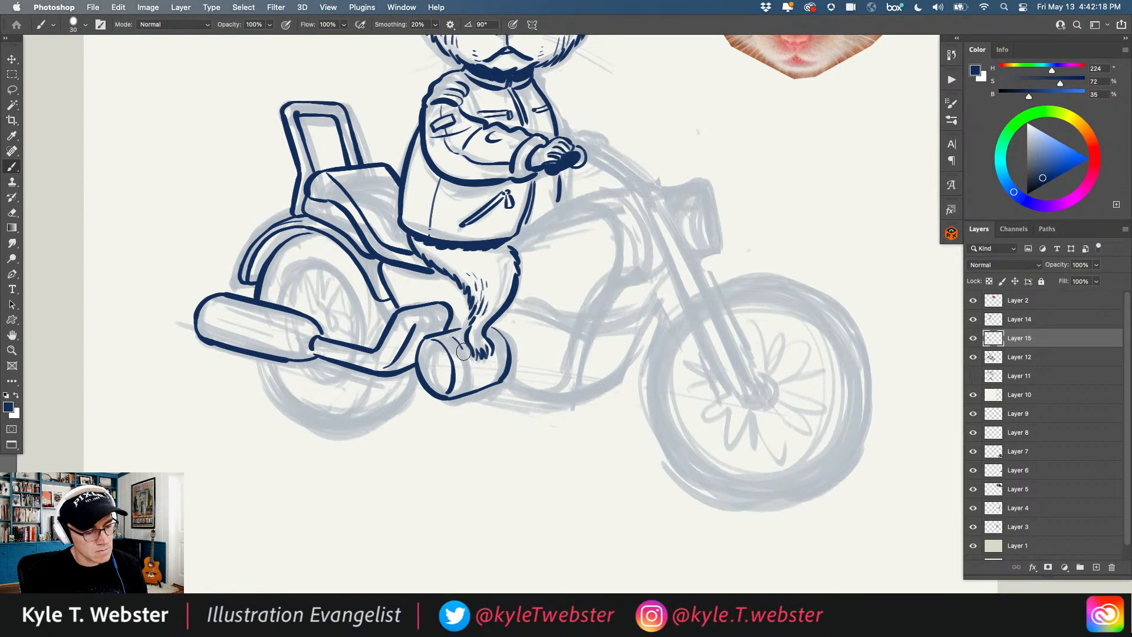
pyautogui.moveTo(470, 370)
pyautogui.mouseDown()
pyautogui.moveTo(490, 364)
pyautogui.moveTo(488, 350)
pyautogui.mouseUp()
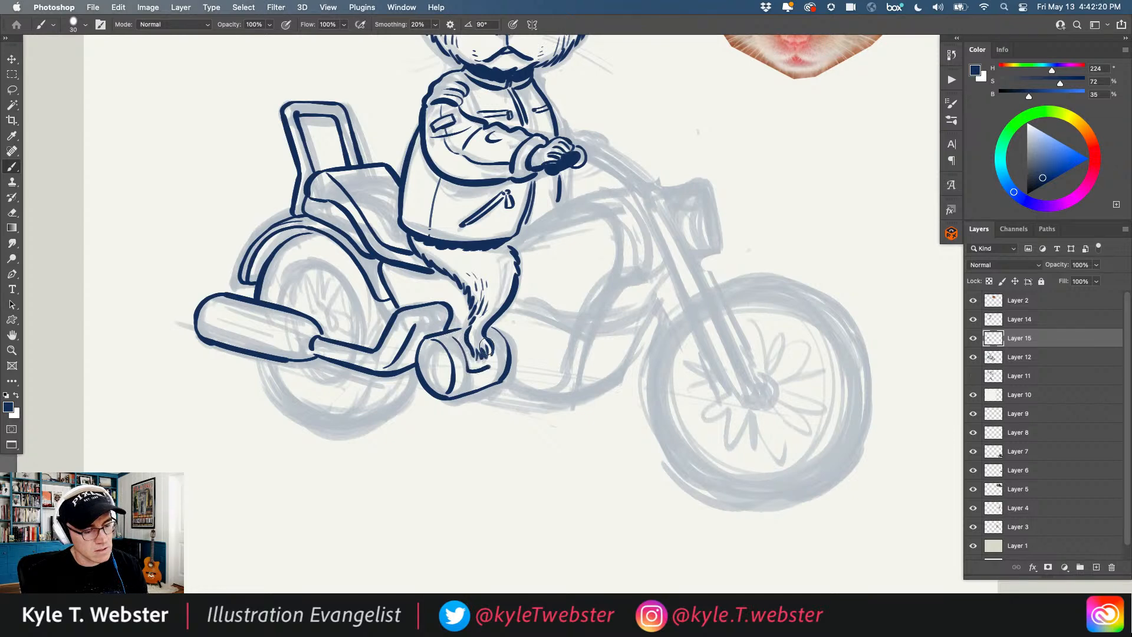
pyautogui.moveTo(466, 347)
pyautogui.mouseDown()
pyautogui.moveTo(471, 354)
pyautogui.moveTo(464, 337)
pyautogui.moveTo(470, 363)
pyautogui.mouseUp()
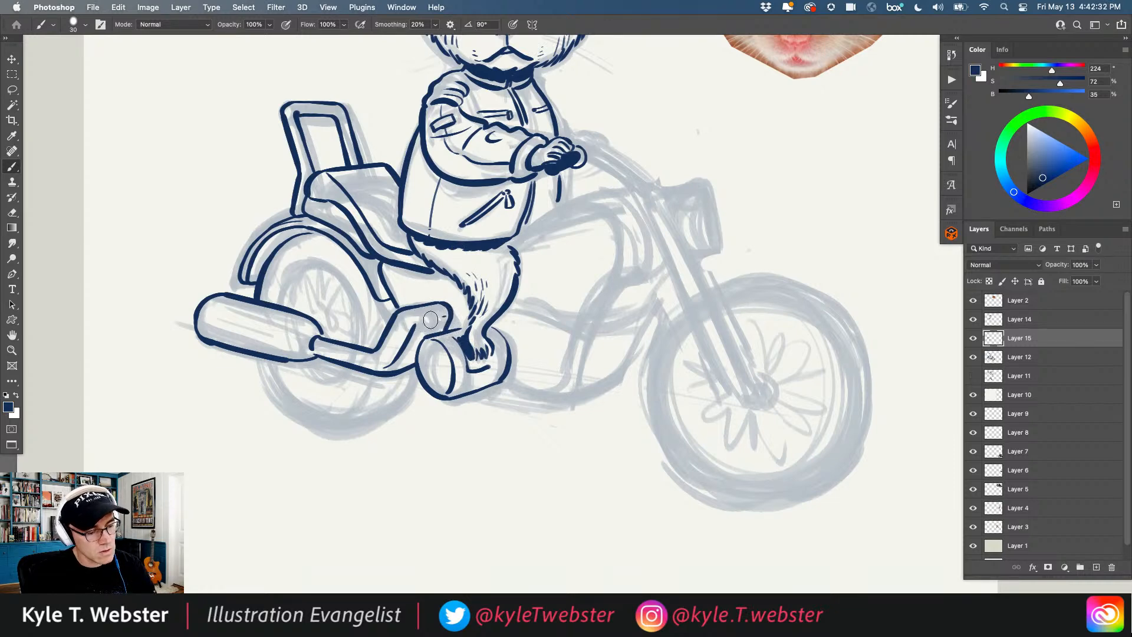
# Step: Fill dark shadows inside the exhaust pipe's bend and along the narrow pipe leading from the muffler
pyautogui.moveTo(440, 322); pyautogui.dragTo(428, 323)
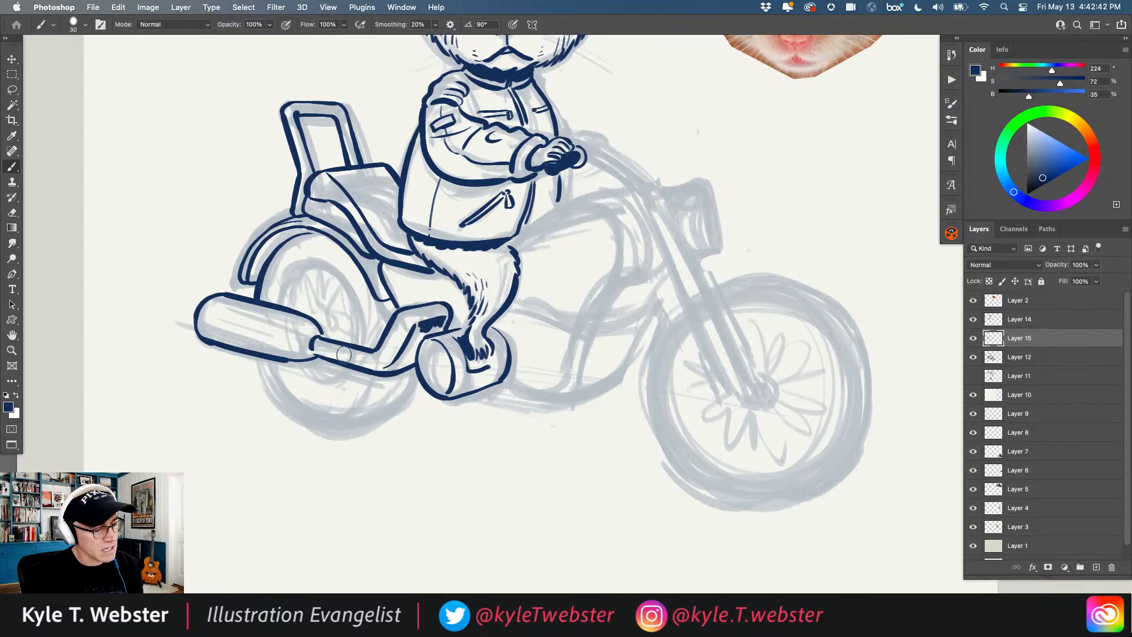
pyautogui.moveTo(368, 362)
pyautogui.mouseDown()
pyautogui.moveTo(317, 346)
pyautogui.moveTo(371, 360)
pyautogui.moveTo(318, 347)
pyautogui.mouseUp()
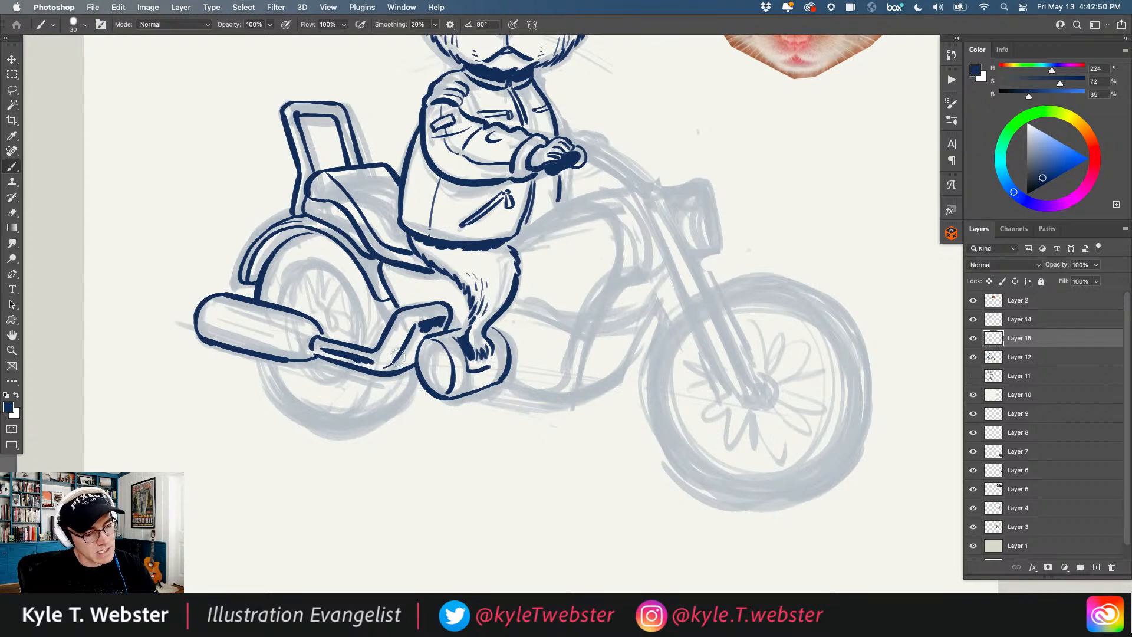
pyautogui.moveTo(440, 322); pyautogui.dragTo(399, 359)
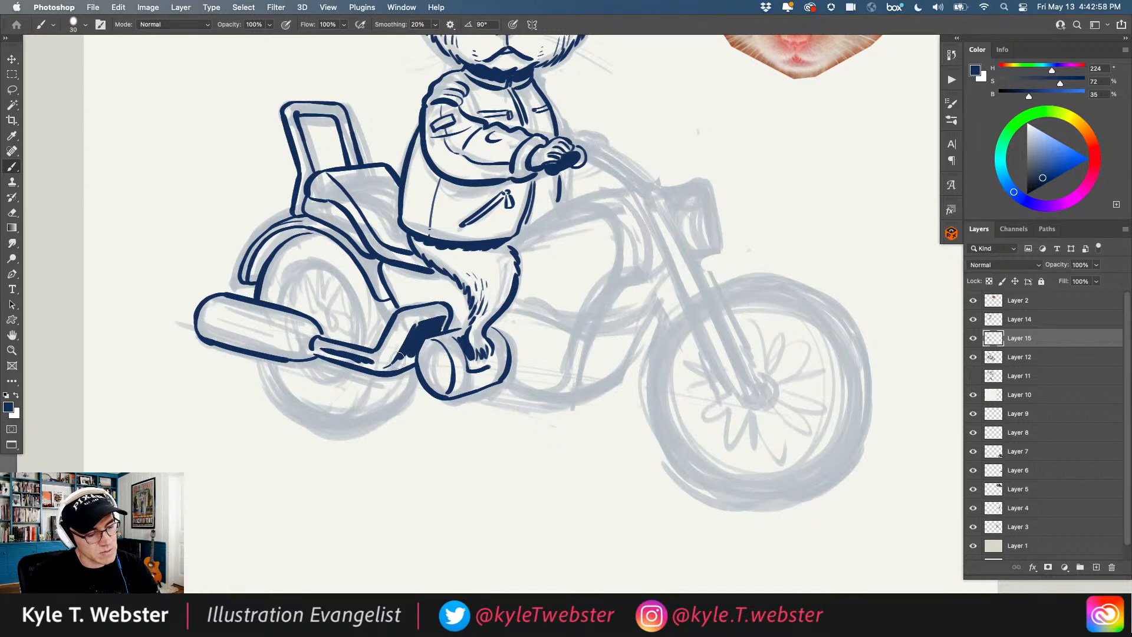
# Step: Ink a dark, jagged reflection band along the muffler with a small round spot at its front end
pyautogui.moveTo(320, 422); pyautogui.dragTo(301, 360)
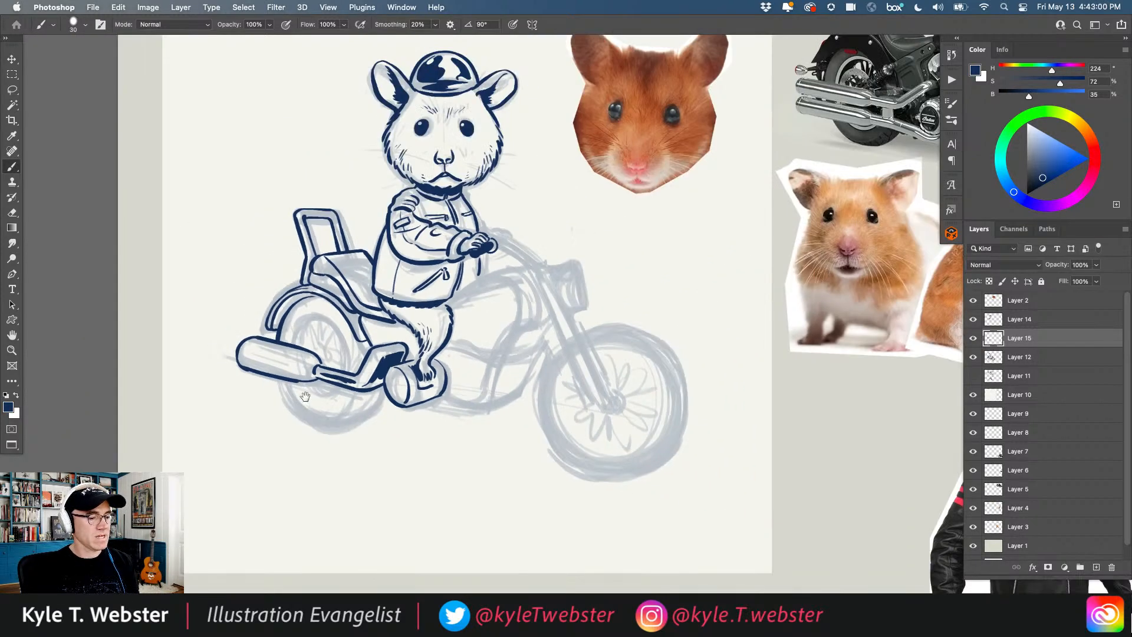
pyautogui.moveTo(309, 417); pyautogui.dragTo(366, 415)
pyautogui.moveTo(298, 333); pyautogui.dragTo(206, 309)
pyautogui.press('super+z')
pyautogui.moveTo(292, 330); pyautogui.dragTo(217, 313)
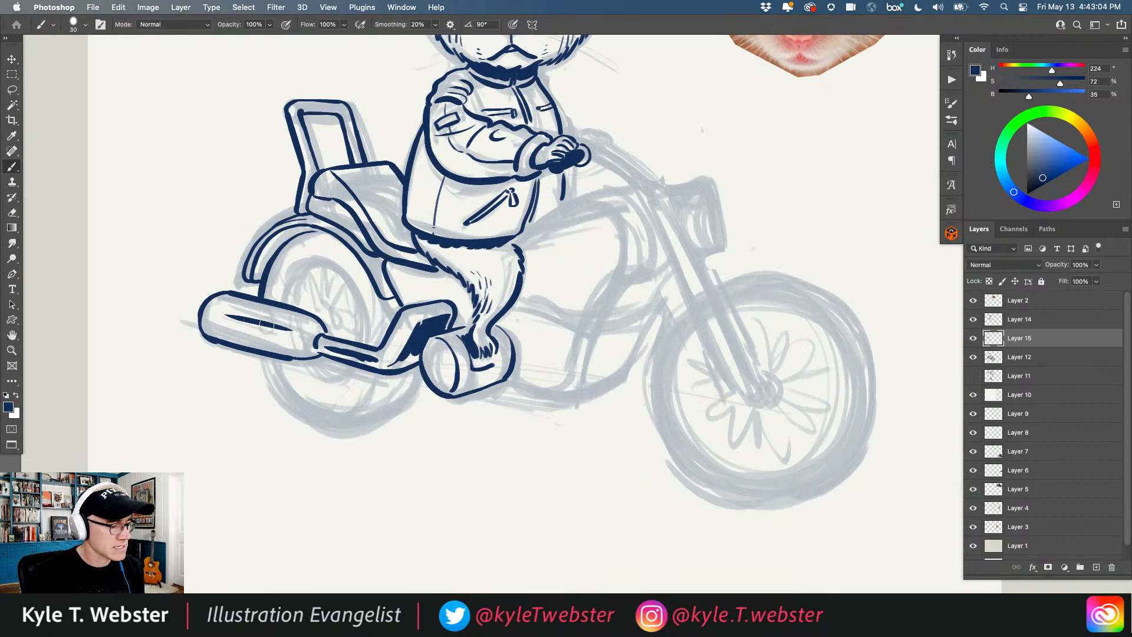
pyautogui.moveTo(275, 338)
pyautogui.mouseDown()
pyautogui.moveTo(228, 330)
pyautogui.moveTo(269, 335)
pyautogui.moveTo(215, 313)
pyautogui.mouseUp()
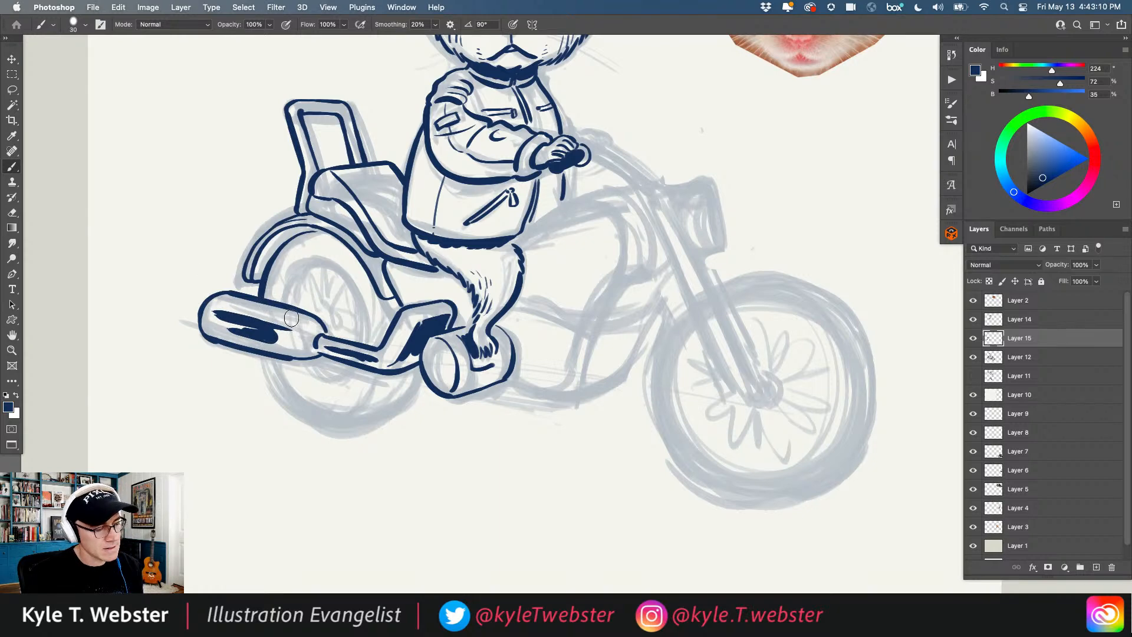
pyautogui.click(292, 341)
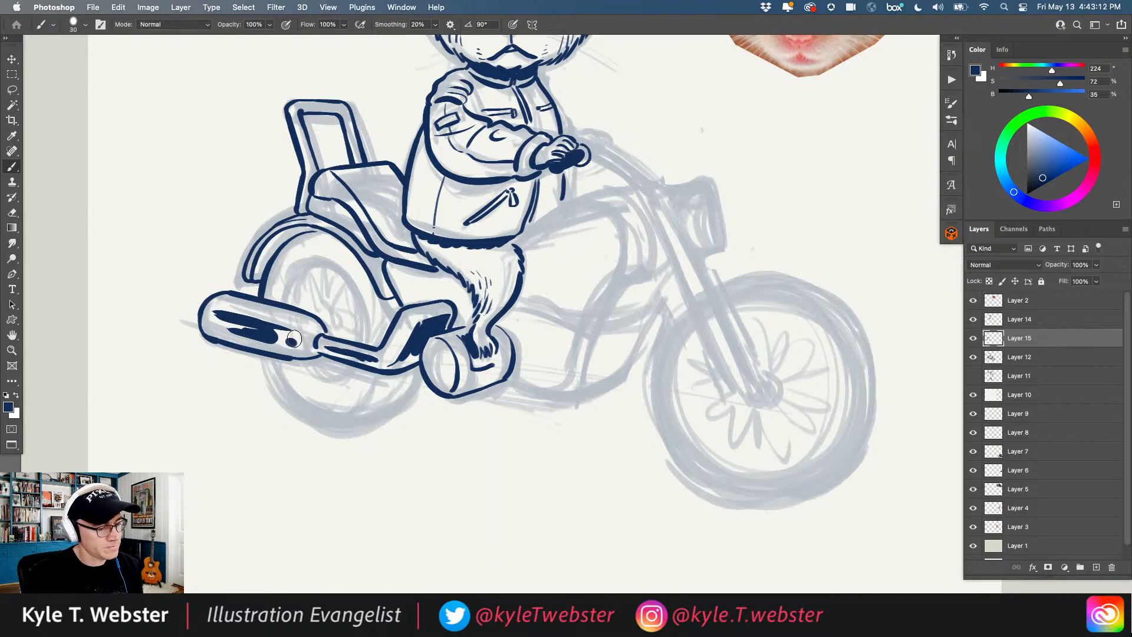
# Step: Shade the rear end of the back fender with solid dark strokes
pyautogui.moveTo(288, 386); pyautogui.dragTo(273, 362)
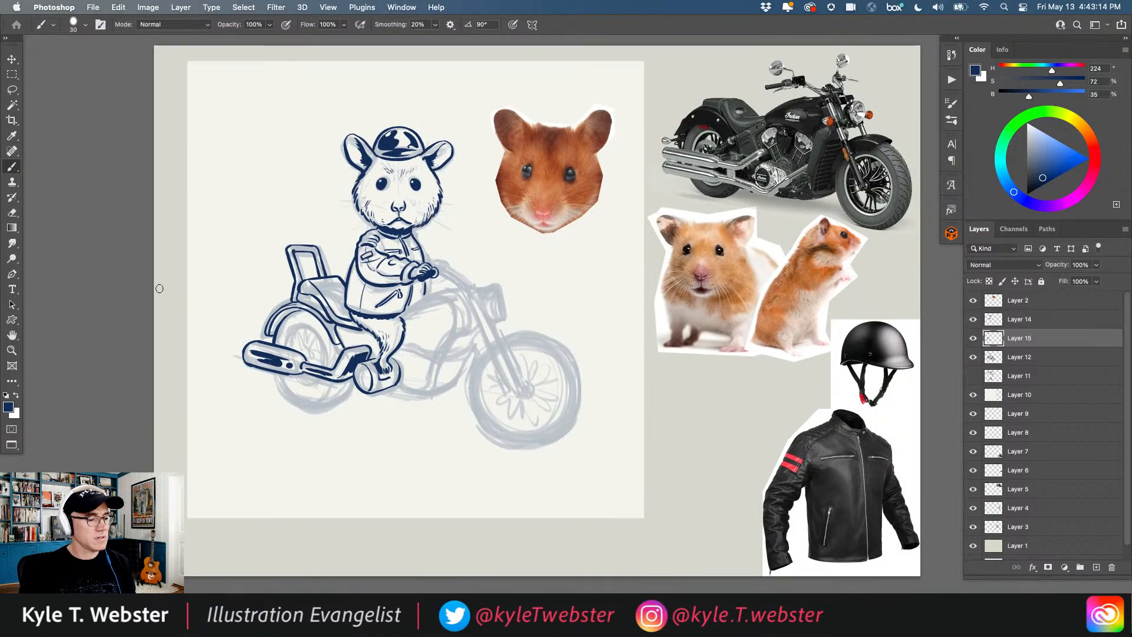
pyautogui.click(288, 393)
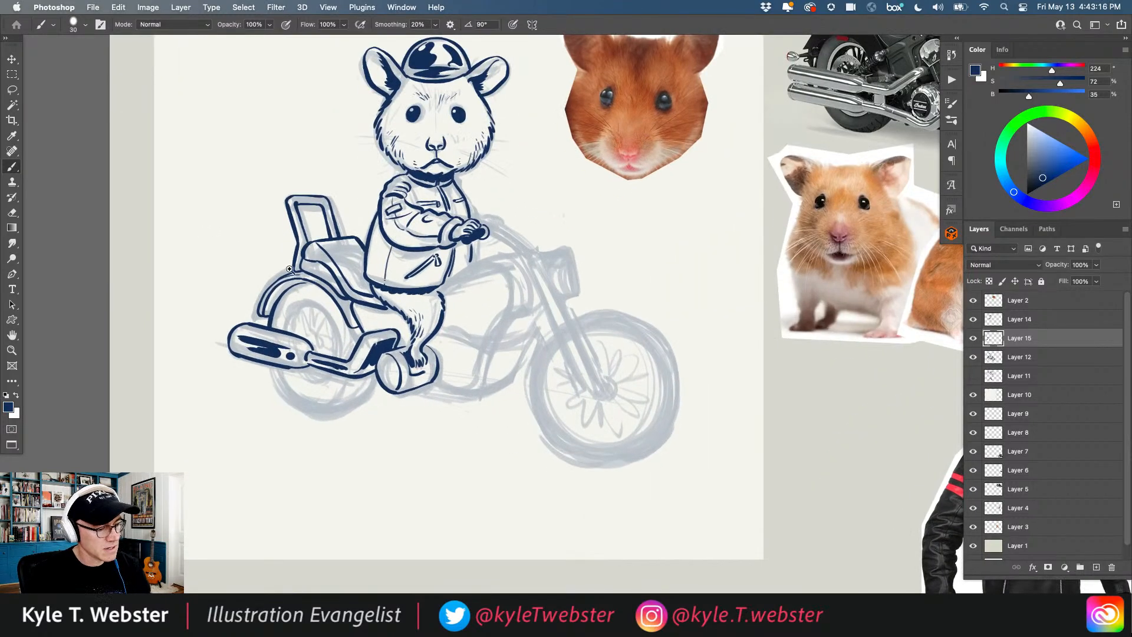
pyautogui.click(270, 296)
pyautogui.moveTo(265, 319)
pyautogui.mouseDown()
pyautogui.moveTo(283, 283)
pyautogui.moveTo(276, 292)
pyautogui.mouseUp()
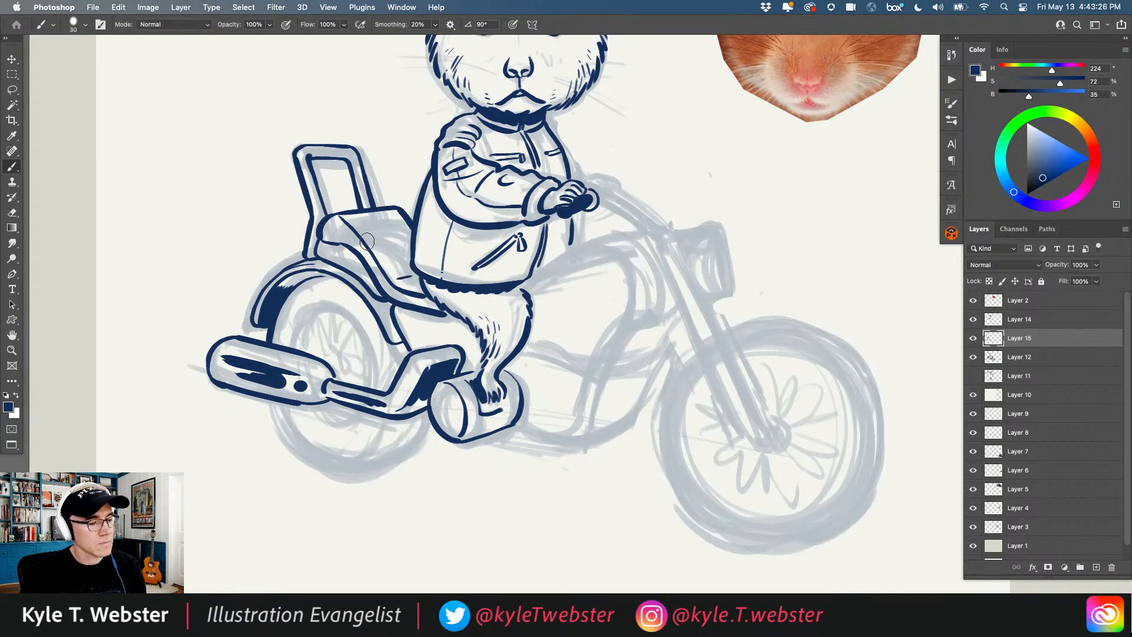
# Step: Examine the inked rear half of the motorcycle alongside the reference motorcycle photo
pyautogui.keyDown('alt'); pyautogui.click(320, 352); pyautogui.keyUp('alt')
pyautogui.moveTo(300, 394); pyautogui.dragTo(242, 382)
pyautogui.moveTo(349, 418)
pyautogui.mouseDown()
pyautogui.moveTo(379, 405)
pyautogui.moveTo(327, 396)
pyautogui.mouseUp()
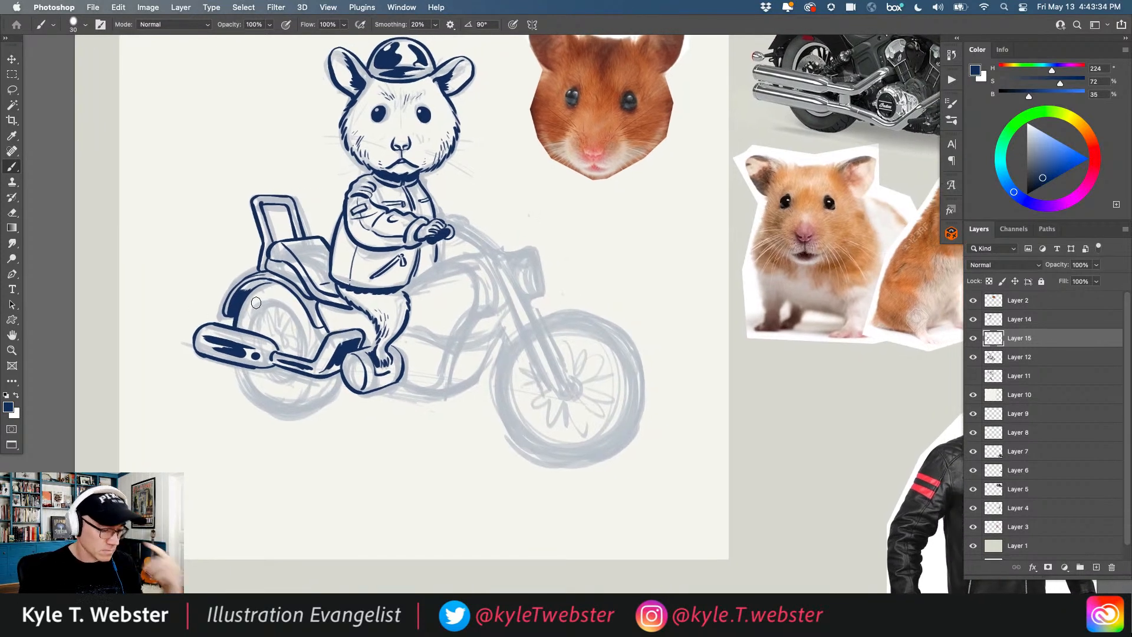
pyautogui.moveTo(383, 336); pyautogui.dragTo(278, 361)
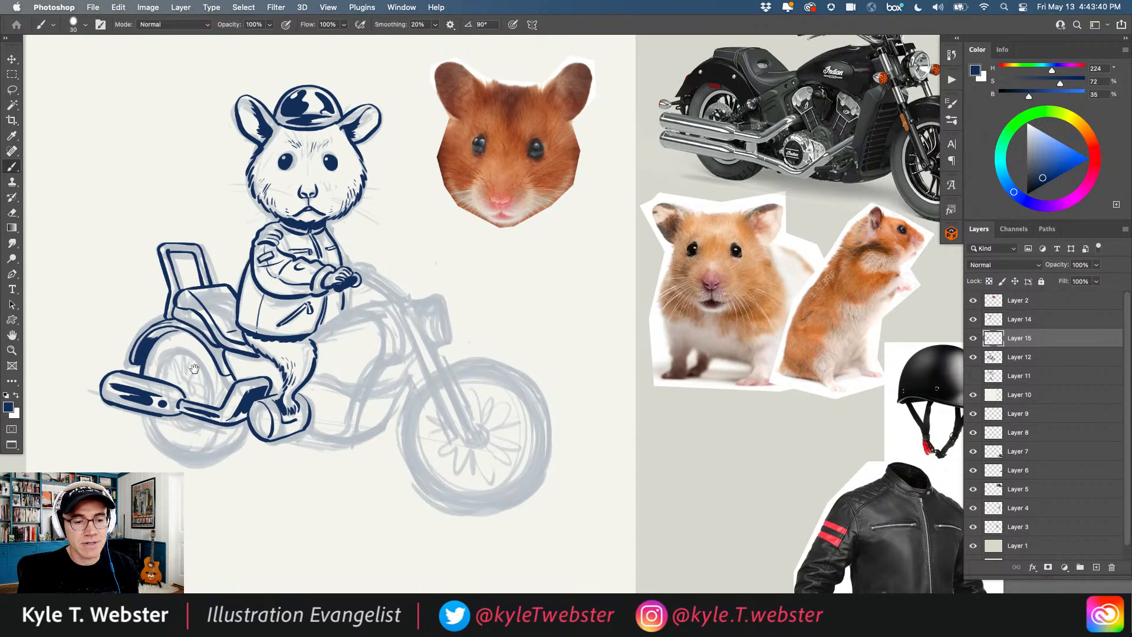
pyautogui.moveTo(247, 402); pyautogui.dragTo(347, 379)
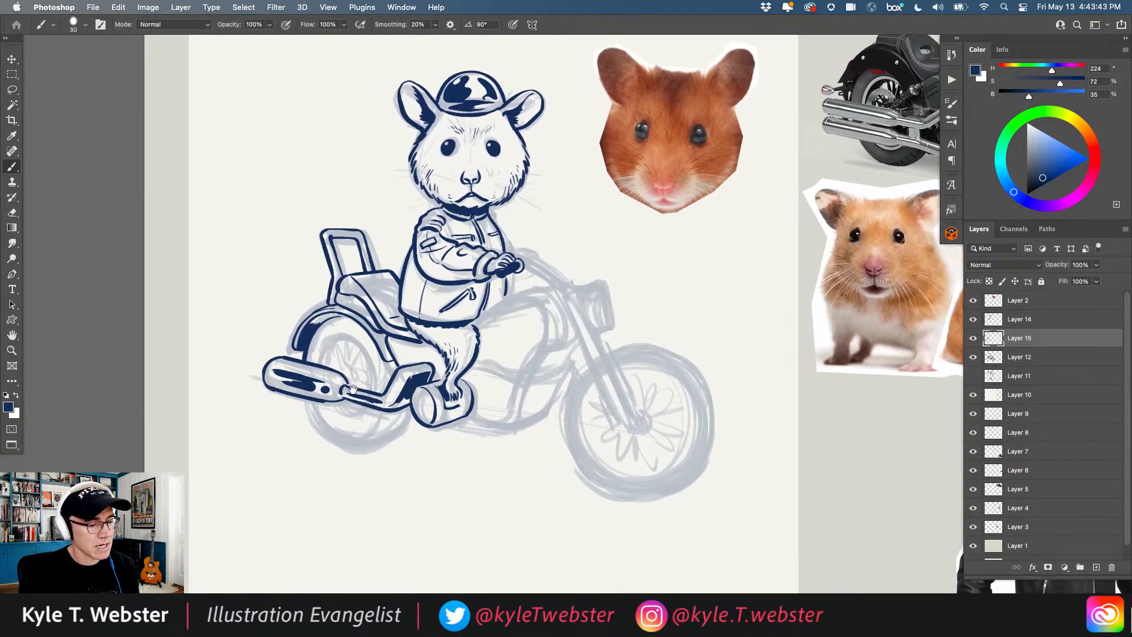
pyautogui.keyDown('ctrl'); pyautogui.click(360, 348); pyautogui.keyUp('ctrl')
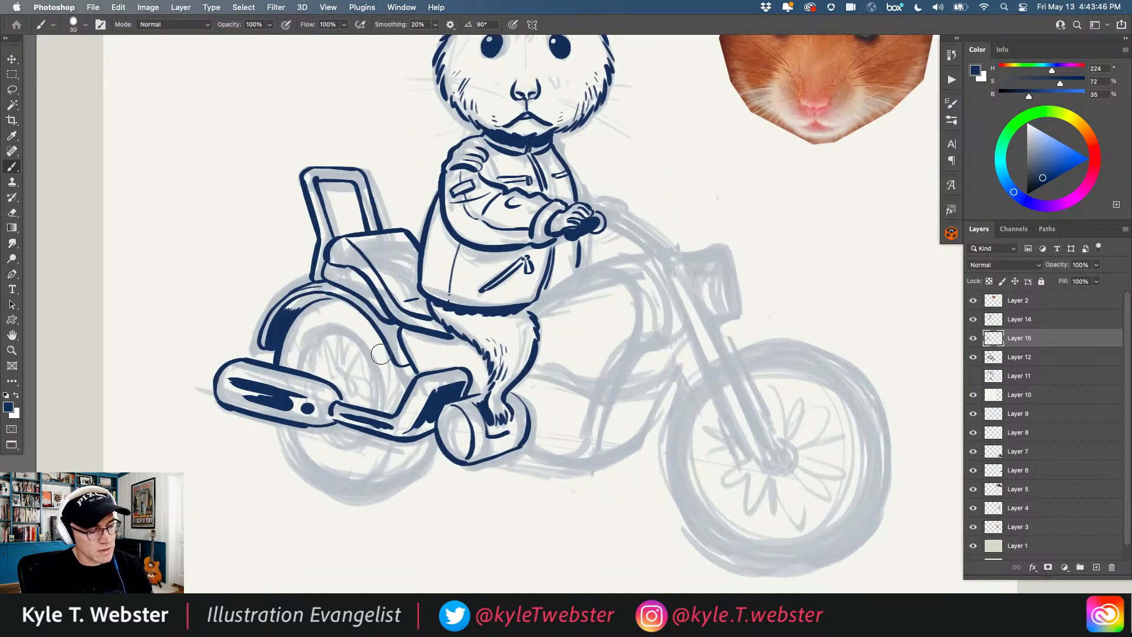
pyautogui.keyDown('alt'); pyautogui.click(359, 370); pyautogui.keyUp('alt')
pyautogui.moveTo(374, 337); pyautogui.dragTo(329, 362)
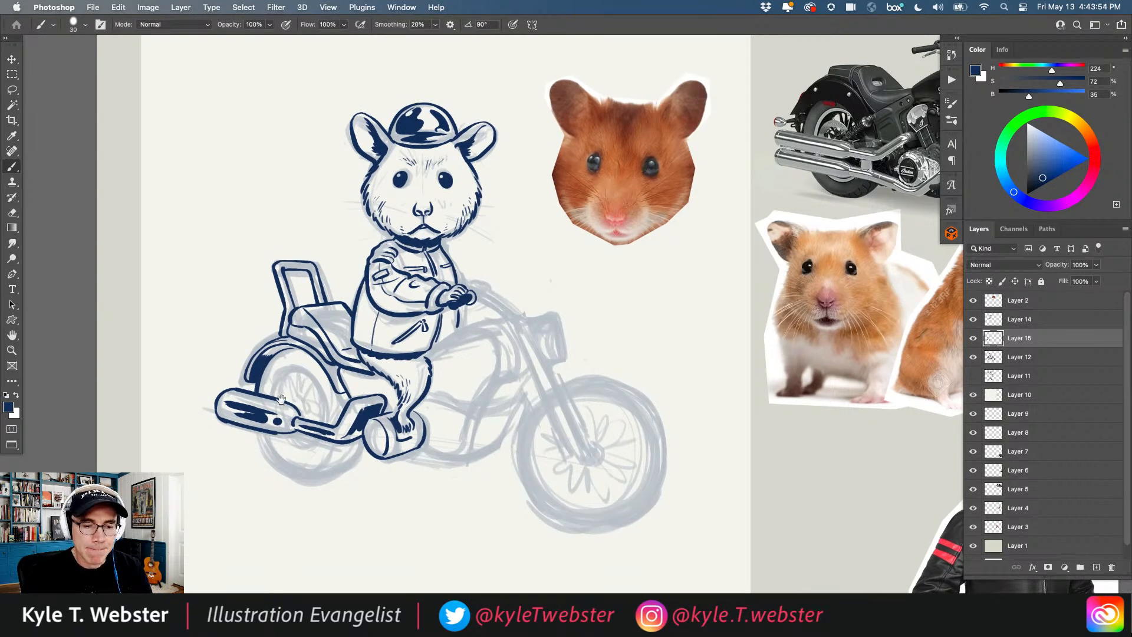
# Step: Ink a small rounded cylinder with a collar beneath the seat, between the rear fender and the exhaust bend
pyautogui.hscroll(-2, 284, 406)
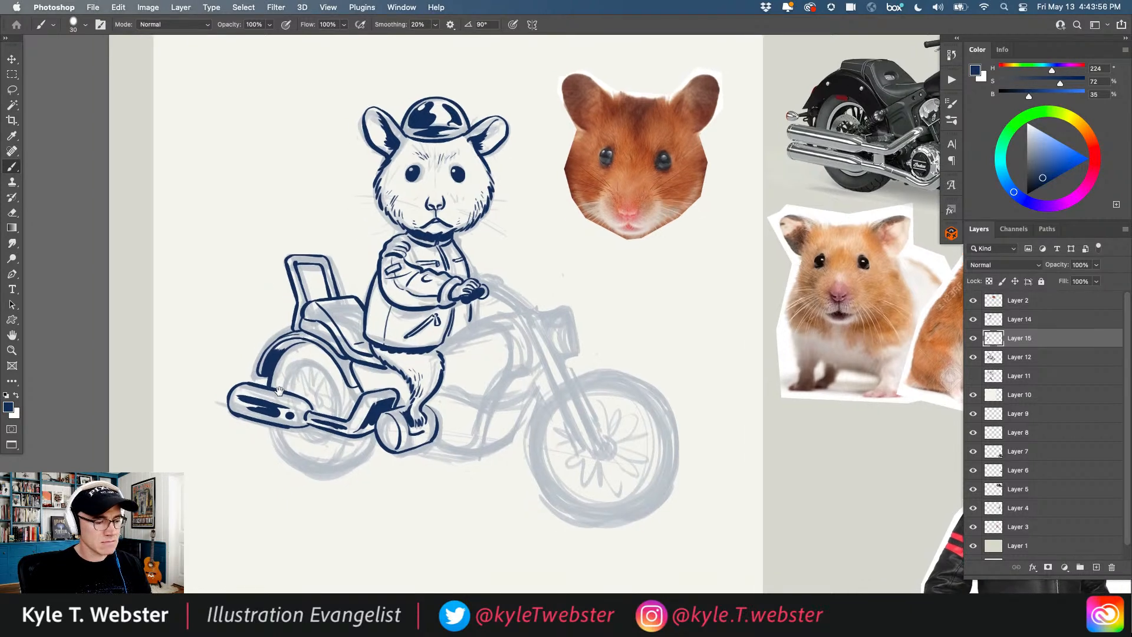
pyautogui.scroll(3, 290, 407)
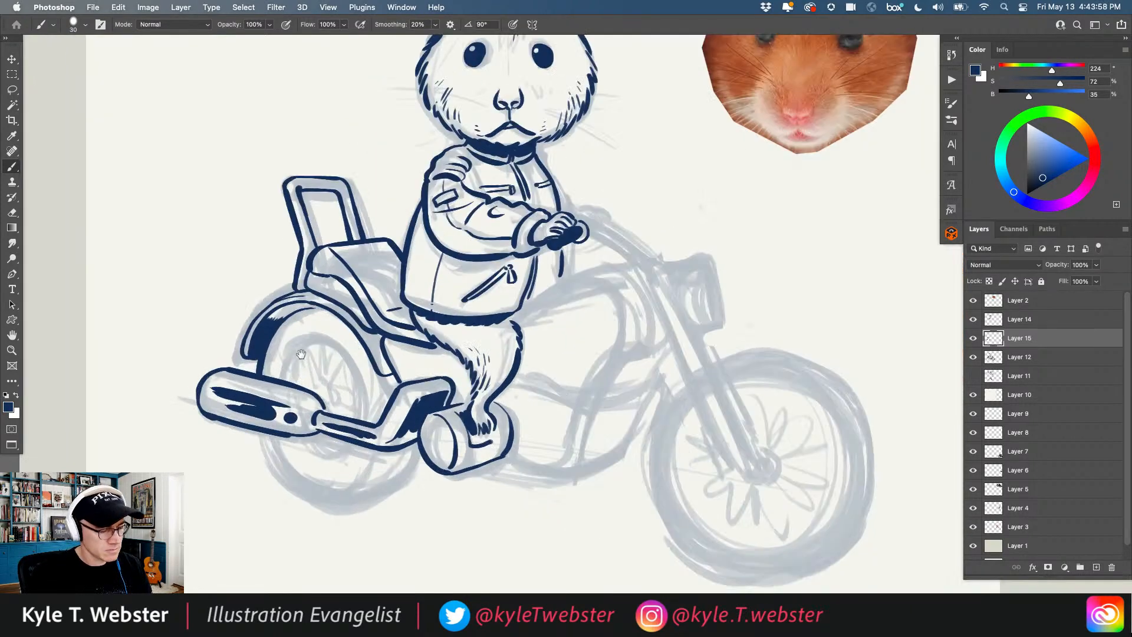
pyautogui.moveTo(383, 360)
pyautogui.mouseDown()
pyautogui.moveTo(392, 328)
pyautogui.moveTo(436, 329)
pyautogui.moveTo(392, 379)
pyautogui.moveTo(380, 353)
pyautogui.moveTo(393, 328)
pyautogui.moveTo(379, 343)
pyautogui.moveTo(386, 351)
pyautogui.moveTo(363, 361)
pyautogui.mouseUp()
pyautogui.press('super+z')
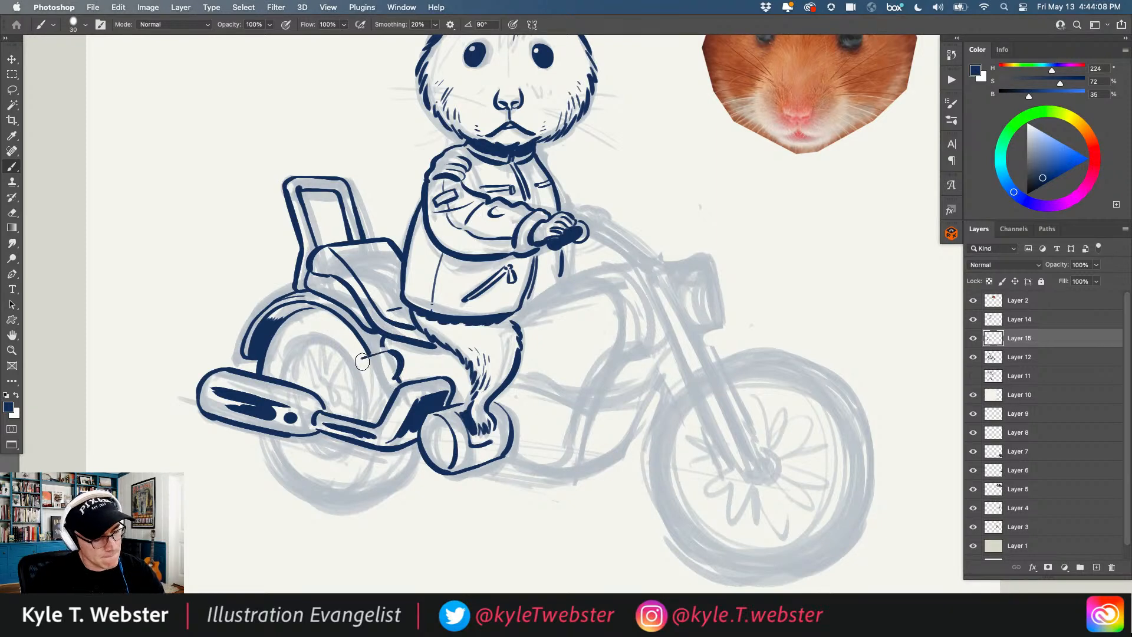
pyautogui.moveTo(364, 358)
pyautogui.mouseDown()
pyautogui.moveTo(352, 386)
pyautogui.moveTo(396, 373)
pyautogui.mouseUp()
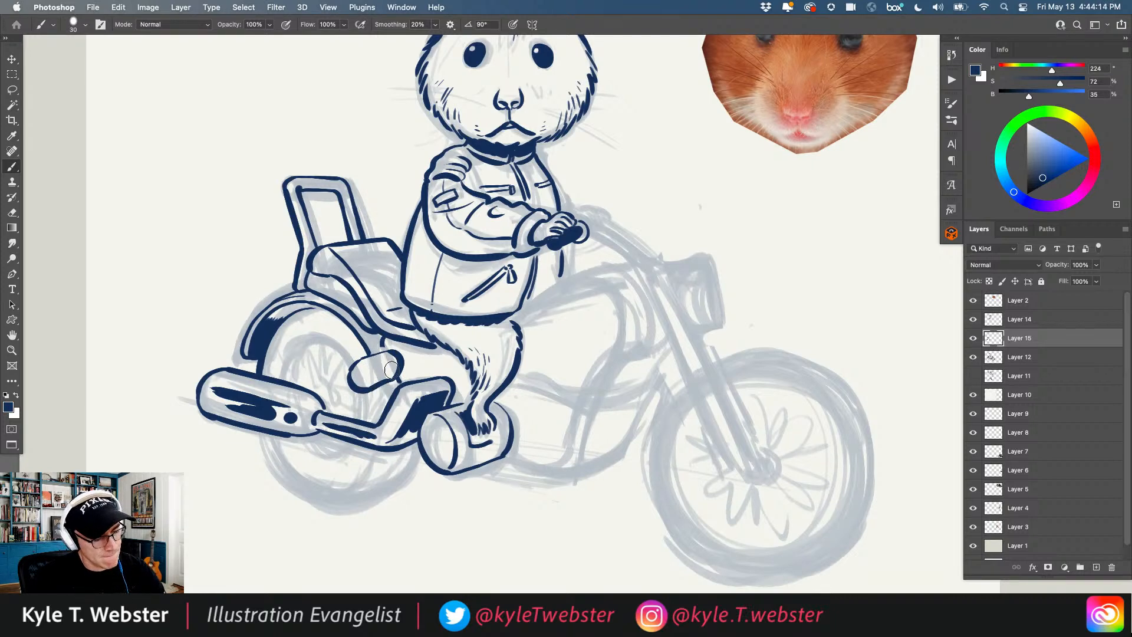
pyautogui.moveTo(391, 353); pyautogui.dragTo(404, 378)
pyautogui.moveTo(431, 287); pyautogui.dragTo(432, 304)
pyautogui.moveTo(402, 345)
pyautogui.mouseDown()
pyautogui.moveTo(403, 379)
pyautogui.moveTo(409, 348)
pyautogui.mouseUp()
pyautogui.press('super+z')
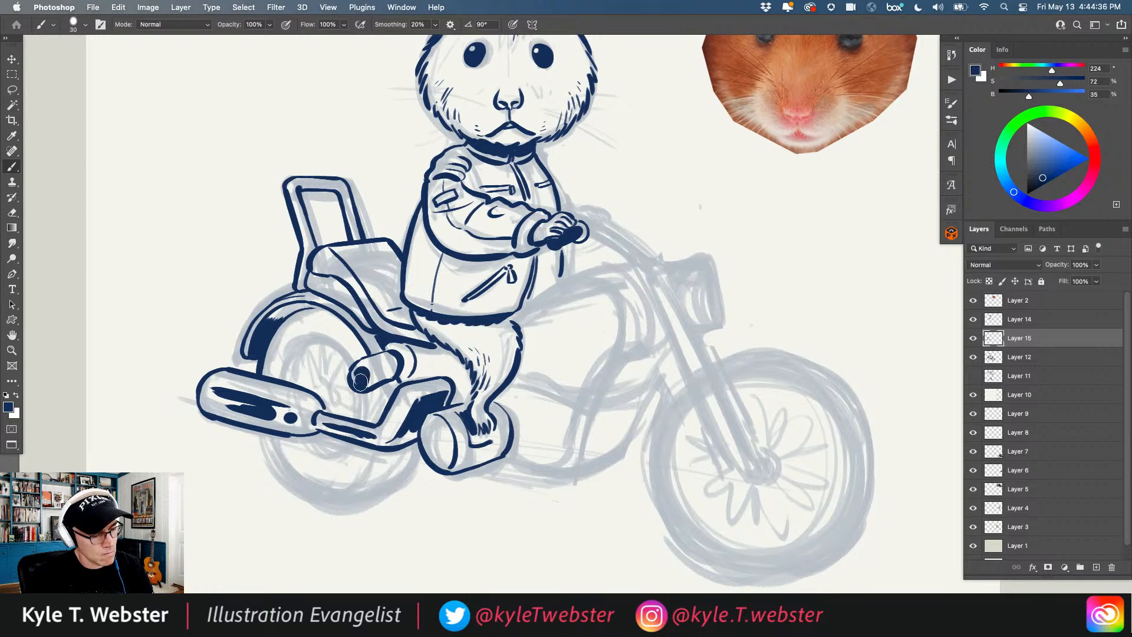
# Step: Try filling the small cylinder's end with a dark spot and inking curved coil rings back toward the muffler
pyautogui.moveTo(360, 378); pyautogui.dragTo(362, 375)
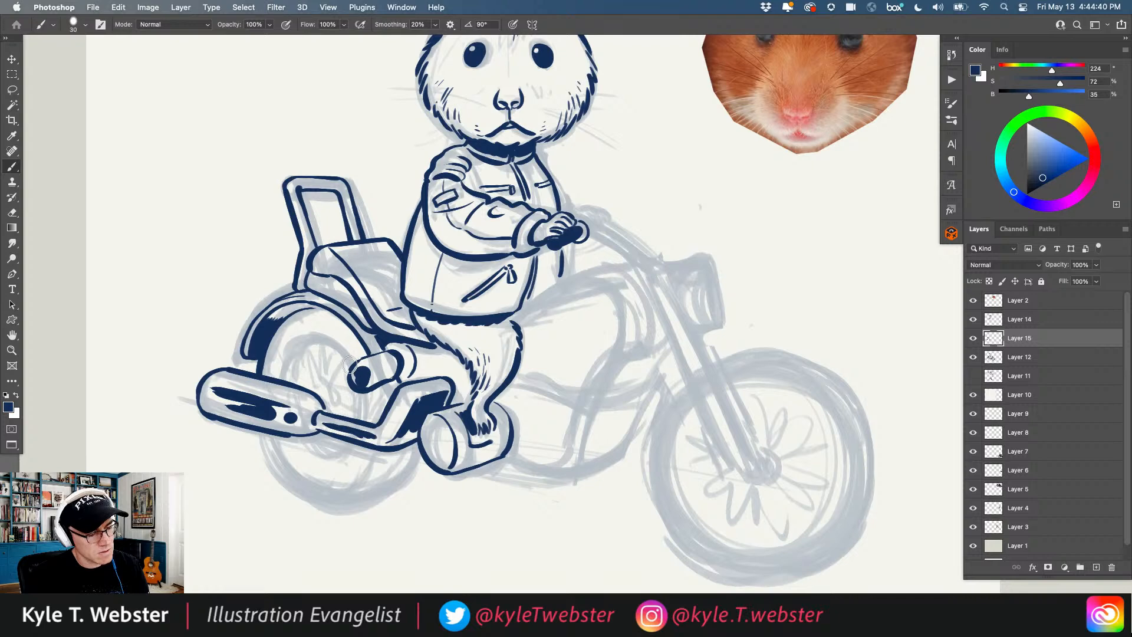
pyautogui.press('super+z')
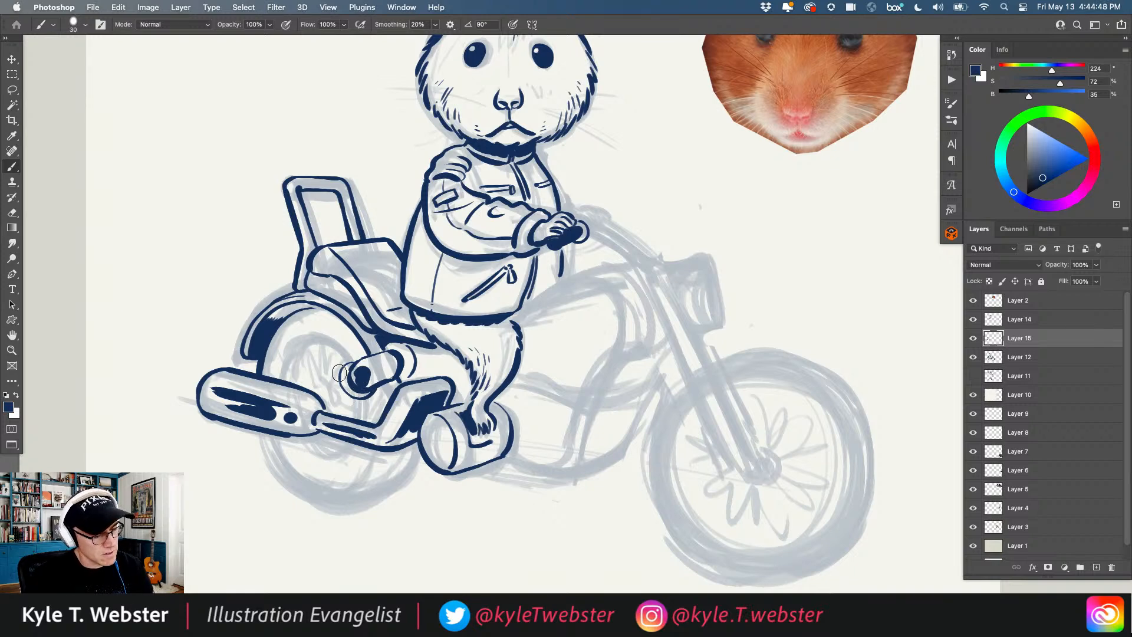
pyautogui.moveTo(339, 373)
pyautogui.mouseDown()
pyautogui.moveTo(349, 402)
pyautogui.moveTo(334, 376)
pyautogui.moveTo(327, 397)
pyautogui.moveTo(346, 400)
pyautogui.moveTo(326, 380)
pyautogui.moveTo(336, 405)
pyautogui.mouseUp()
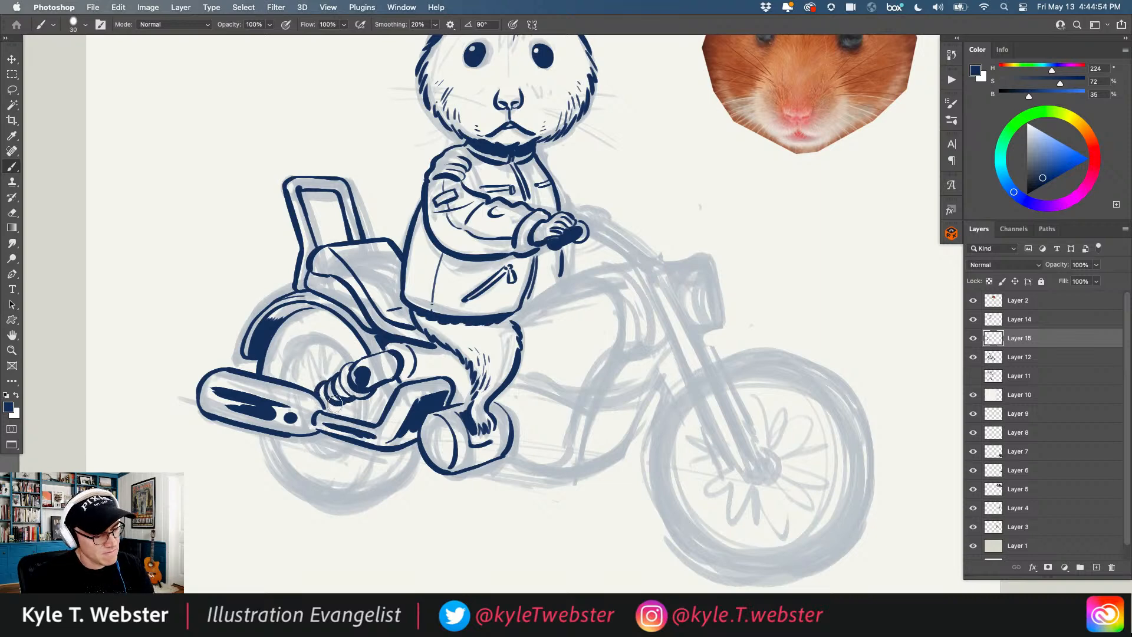
# Step: Undo the coil rings and the dark end fill on the small cylinder beneath the seat
pyautogui.keyDown('alt'); pyautogui.keyDown('super'); pyautogui.click(313, 350); pyautogui.keyUp('super'); pyautogui.keyUp('alt')
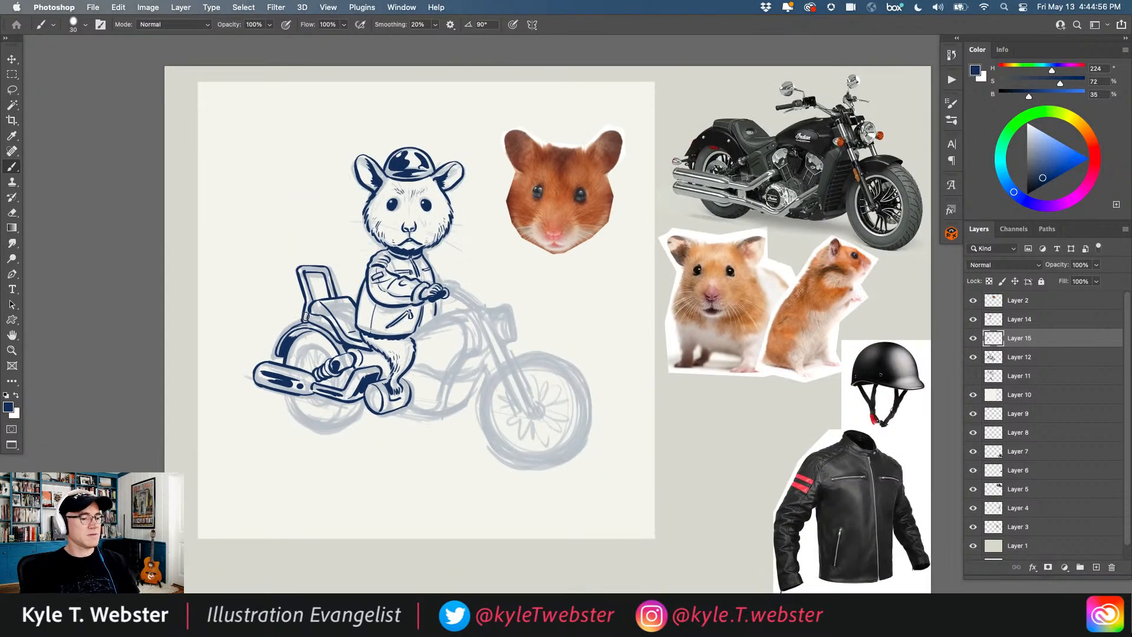
pyautogui.keyDown('super'); pyautogui.click(287, 395); pyautogui.keyUp('super')
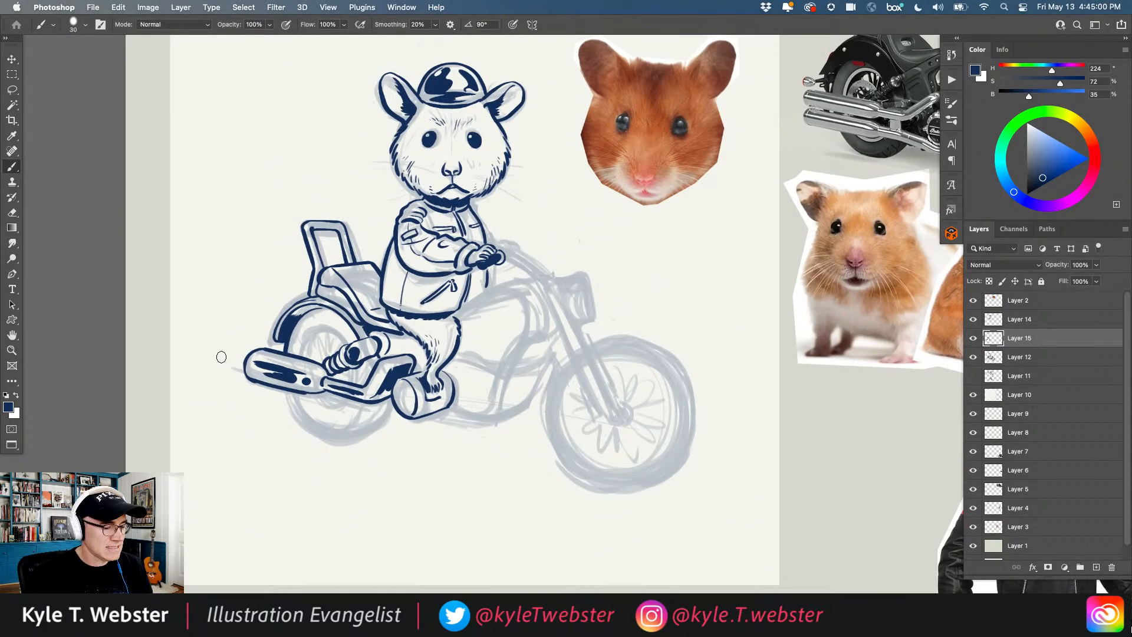
pyautogui.press('super+z')
pyautogui.press('super+z')
pyautogui.press('super+z')
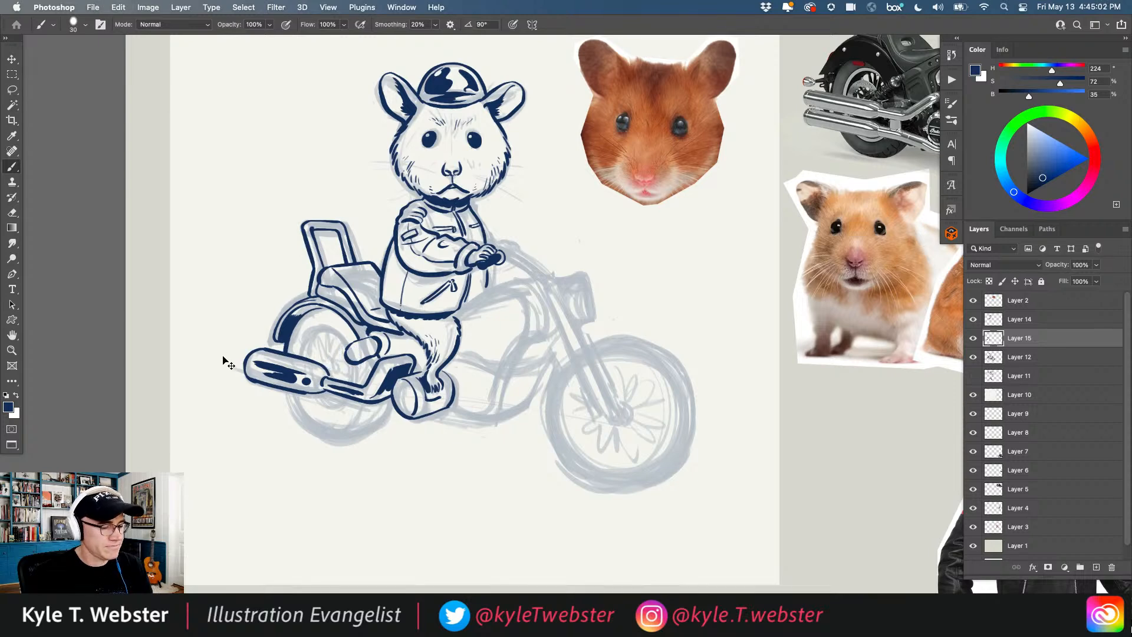
# Step: Undo the inked rounded cylinder and its collar beneath the seat
pyautogui.press('super+z')
pyautogui.press('super+z')
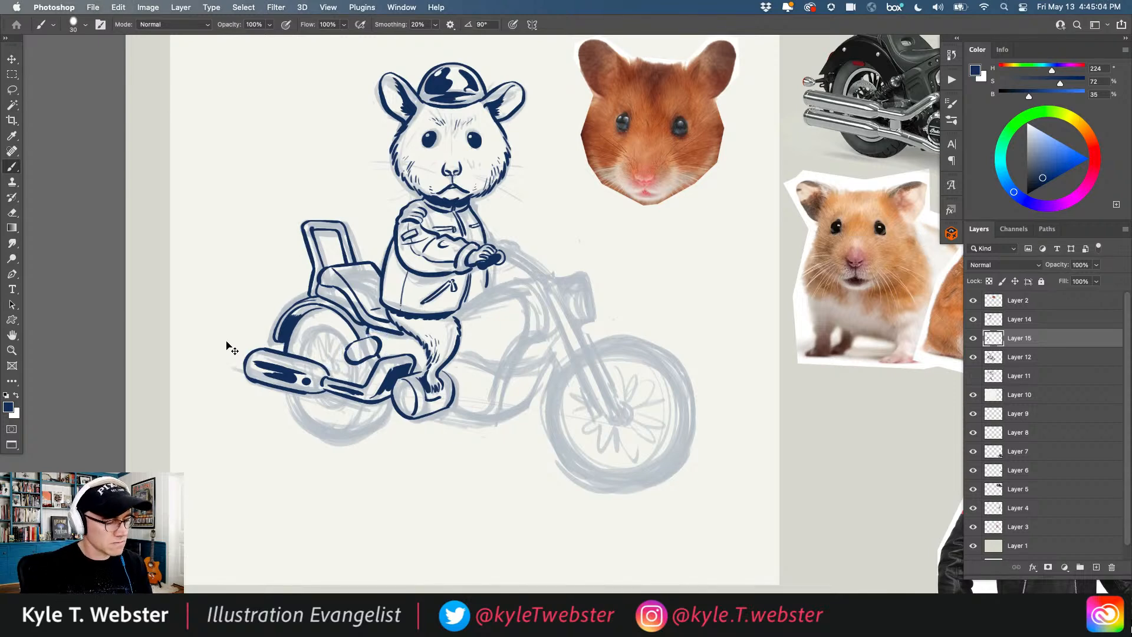
pyautogui.press('super+z')
pyautogui.press('super+z')
pyautogui.press('super+z')
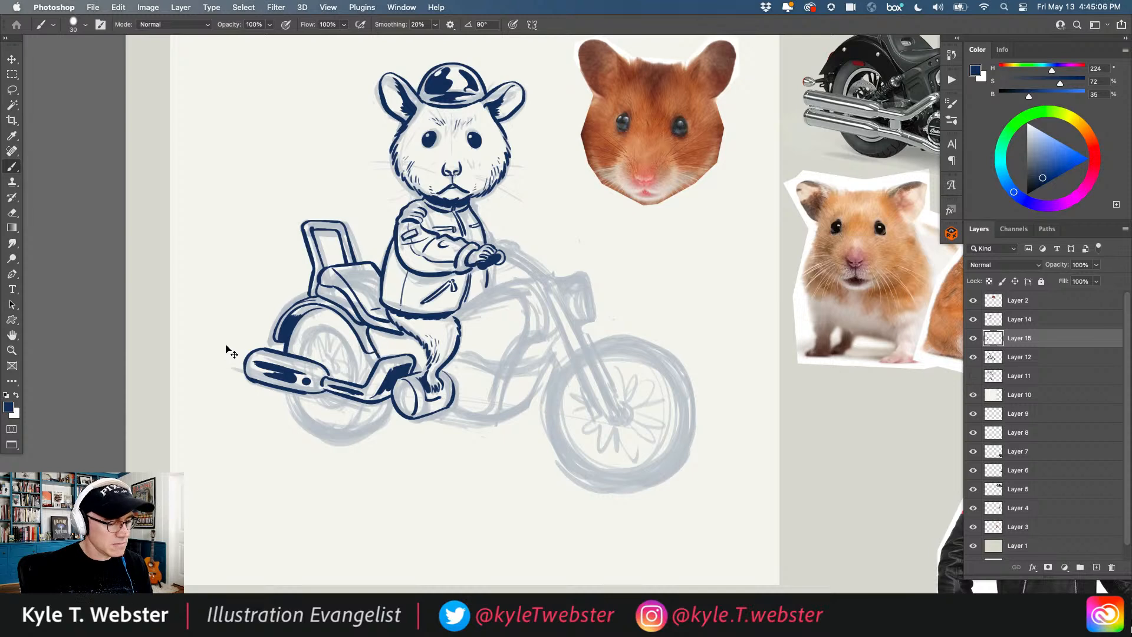
# Step: Fill the front end of the rear fender beneath the seat with a solid dark blue shadow
pyautogui.scroll(2, 335, 320)
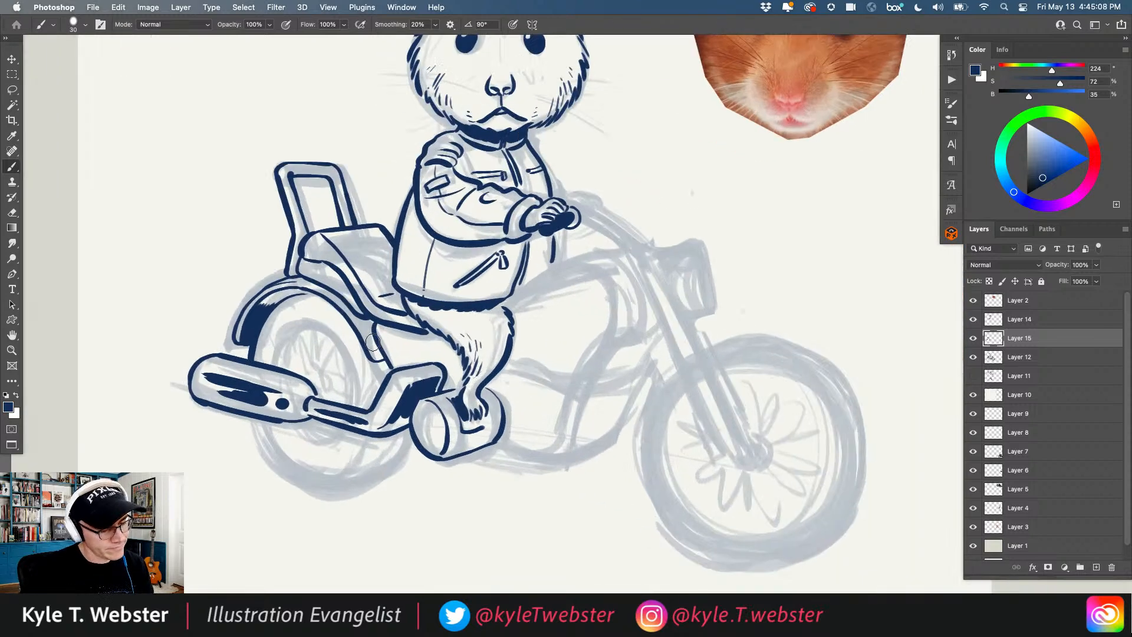
pyautogui.moveTo(376, 345)
pyautogui.mouseDown()
pyautogui.moveTo(363, 331)
pyautogui.moveTo(372, 340)
pyautogui.moveTo(373, 323)
pyautogui.moveTo(368, 342)
pyautogui.moveTo(348, 310)
pyautogui.moveTo(368, 339)
pyautogui.moveTo(363, 321)
pyautogui.moveTo(329, 291)
pyautogui.mouseUp()
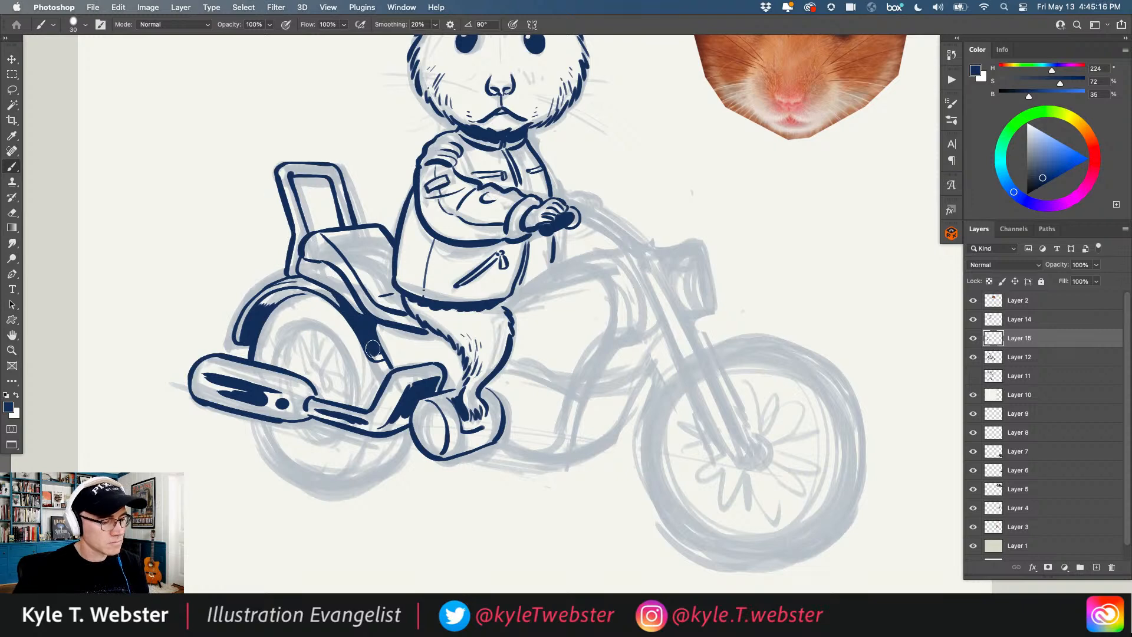
pyautogui.moveTo(375, 359); pyautogui.dragTo(376, 342)
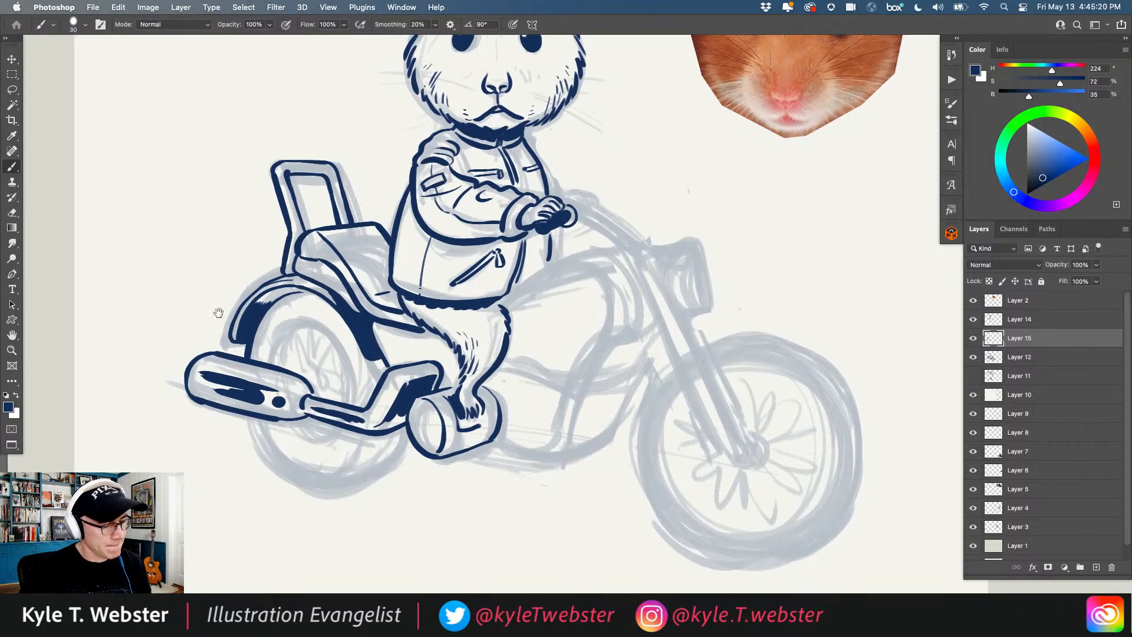
# Step: Ink the lower frame rail from the foot drum toward the front wheel, plus the frame tube rising from it
pyautogui.scroll(-3, 261, 247)
pyautogui.hscroll(4, 261, 247)
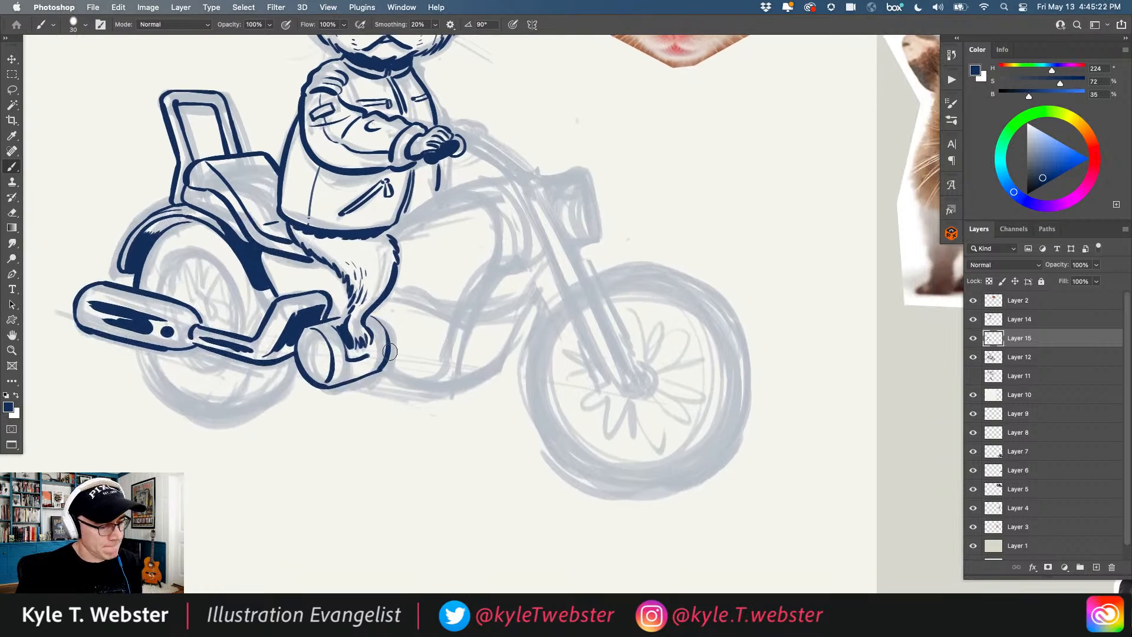
pyautogui.moveTo(375, 379); pyautogui.dragTo(438, 387)
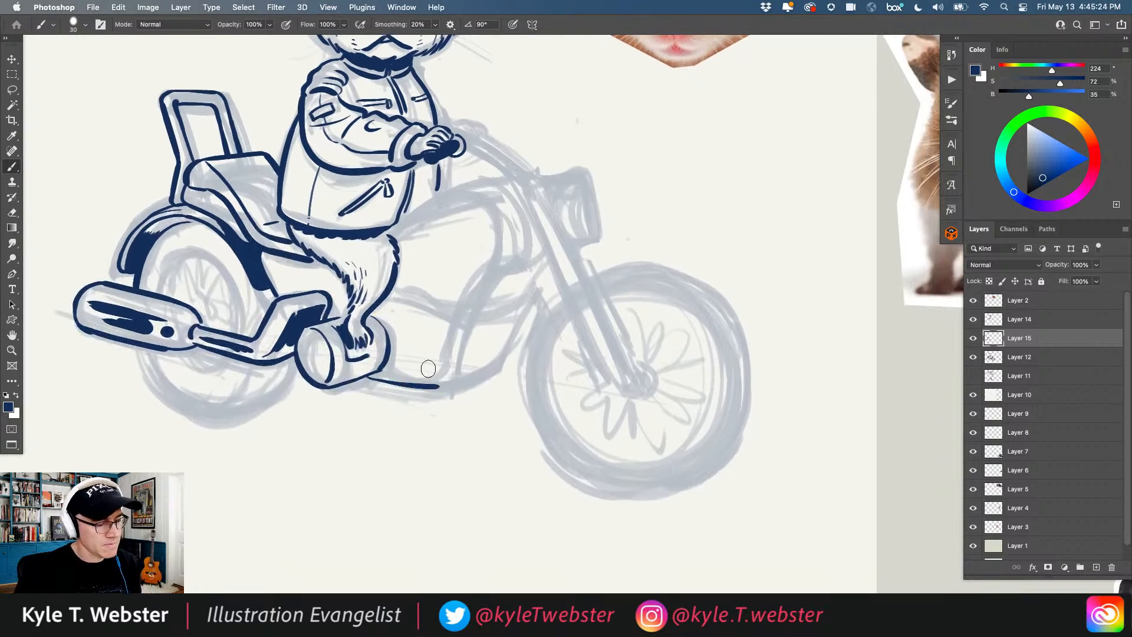
pyautogui.hotkey('ctrl', 'z')
pyautogui.moveTo(369, 377)
pyautogui.mouseDown()
pyautogui.moveTo(449, 392)
pyautogui.moveTo(502, 369)
pyautogui.mouseUp()
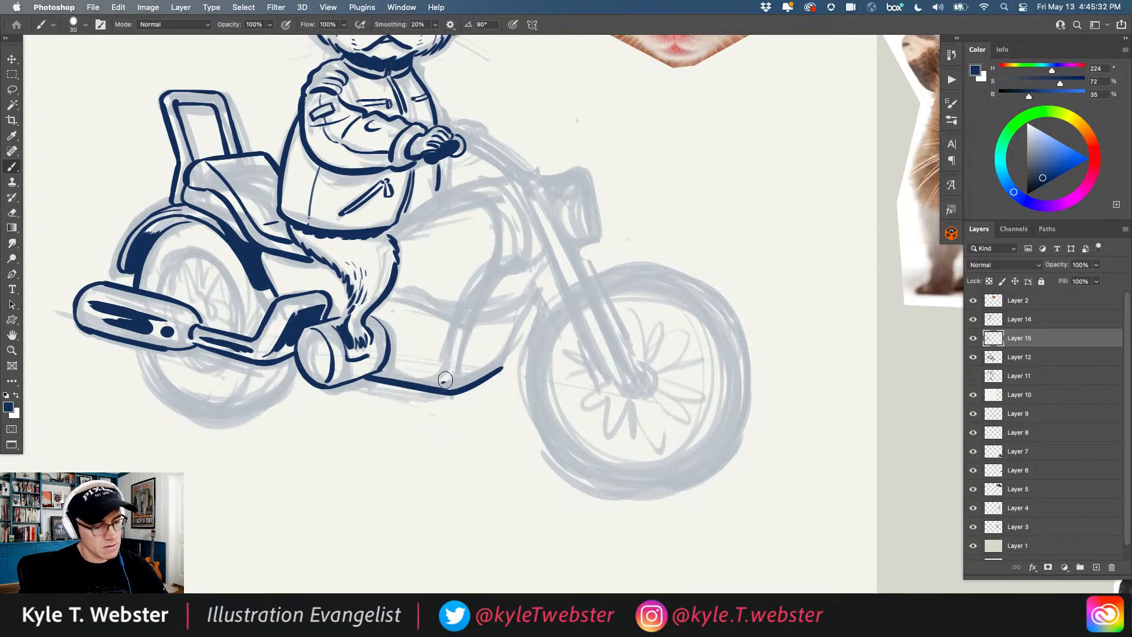
pyautogui.moveTo(498, 269); pyautogui.dragTo(438, 384)
pyautogui.keyDown('alt'); pyautogui.click(464, 305); pyautogui.keyUp('alt')
pyautogui.moveTo(390, 276); pyautogui.dragTo(324, 312)
pyautogui.keyDown('super'); pyautogui.click(378, 305); pyautogui.keyUp('super')
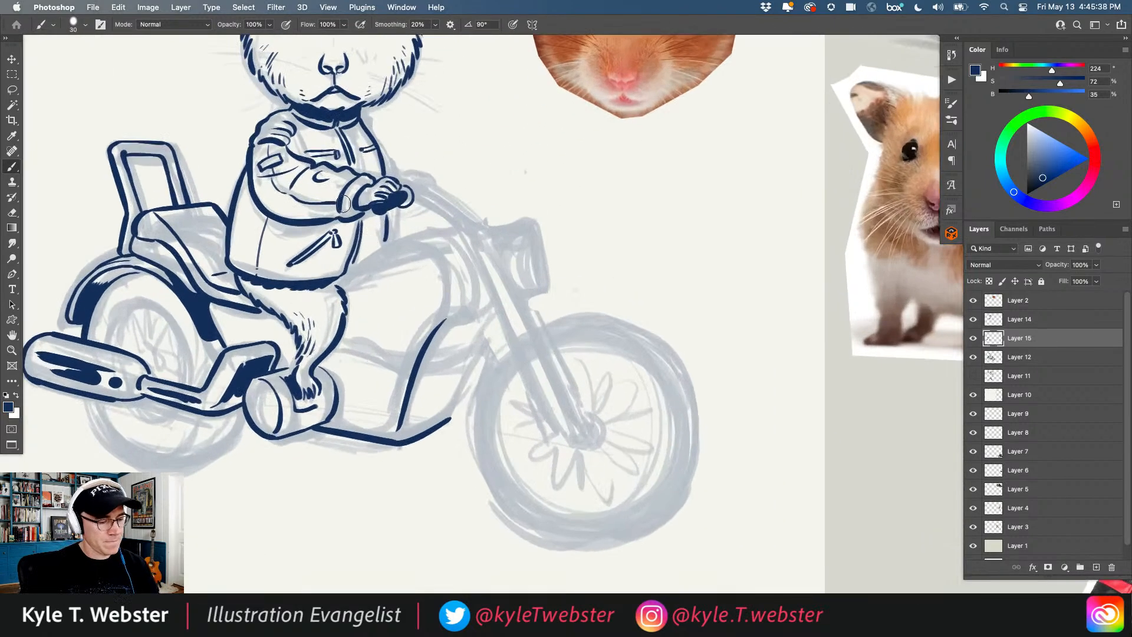
# Step: Ink the rounded fuel tank outline from the top of the frame tube back to the hem of the jacket
pyautogui.moveTo(448, 312)
pyautogui.mouseDown()
pyautogui.moveTo(456, 271)
pyautogui.moveTo(424, 238)
pyautogui.mouseUp()
pyautogui.moveTo(422, 238)
pyautogui.mouseDown()
pyautogui.moveTo(383, 251)
pyautogui.moveTo(339, 288)
pyautogui.mouseUp()
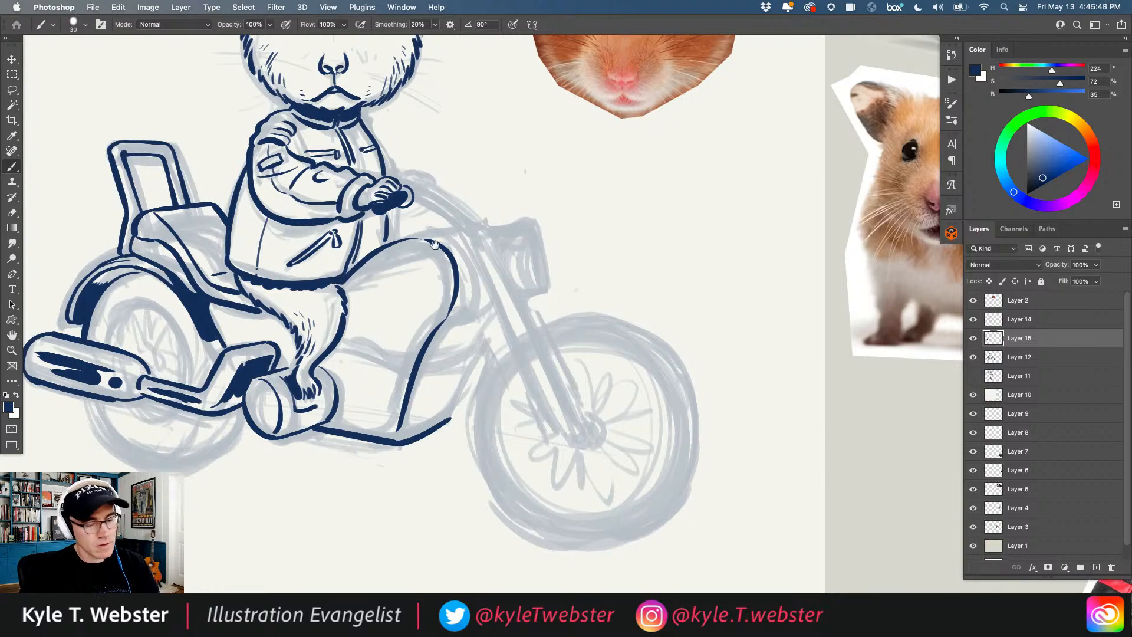
pyautogui.moveTo(372, 280); pyautogui.dragTo(334, 297)
pyautogui.keyDown('alt'); pyautogui.click(333, 289); pyautogui.keyUp('alt')
pyautogui.keyDown('alt'); pyautogui.click(325, 288); pyautogui.keyUp('alt')
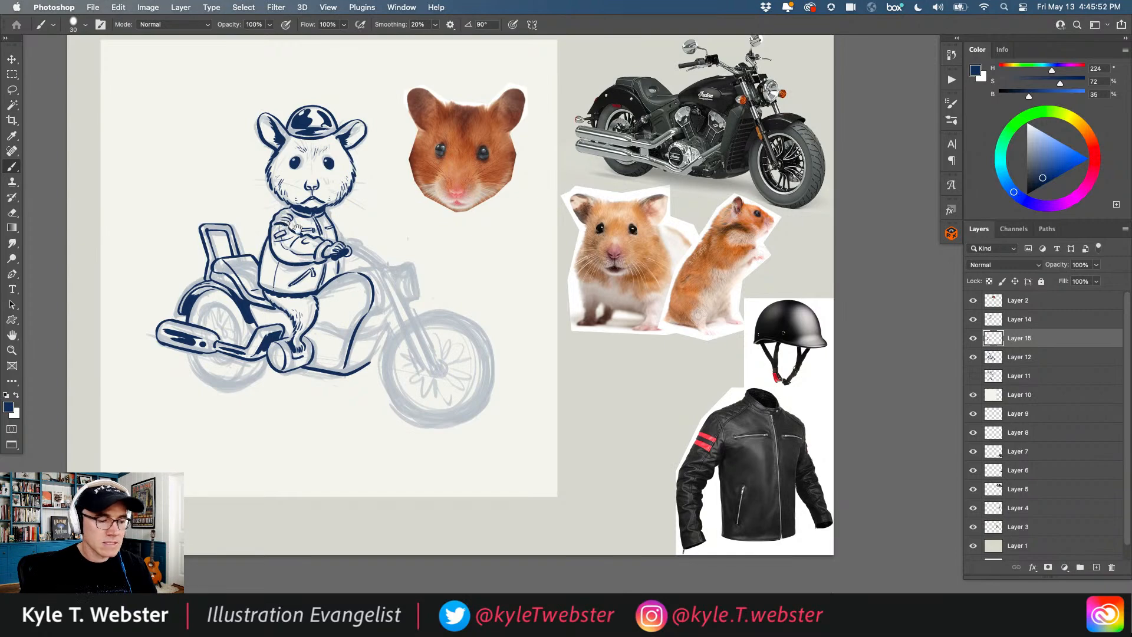
# Step: Outline the engine opening beneath the tank and ink angled cylinder lines inside it
pyautogui.click(305, 297)
pyautogui.click(333, 310)
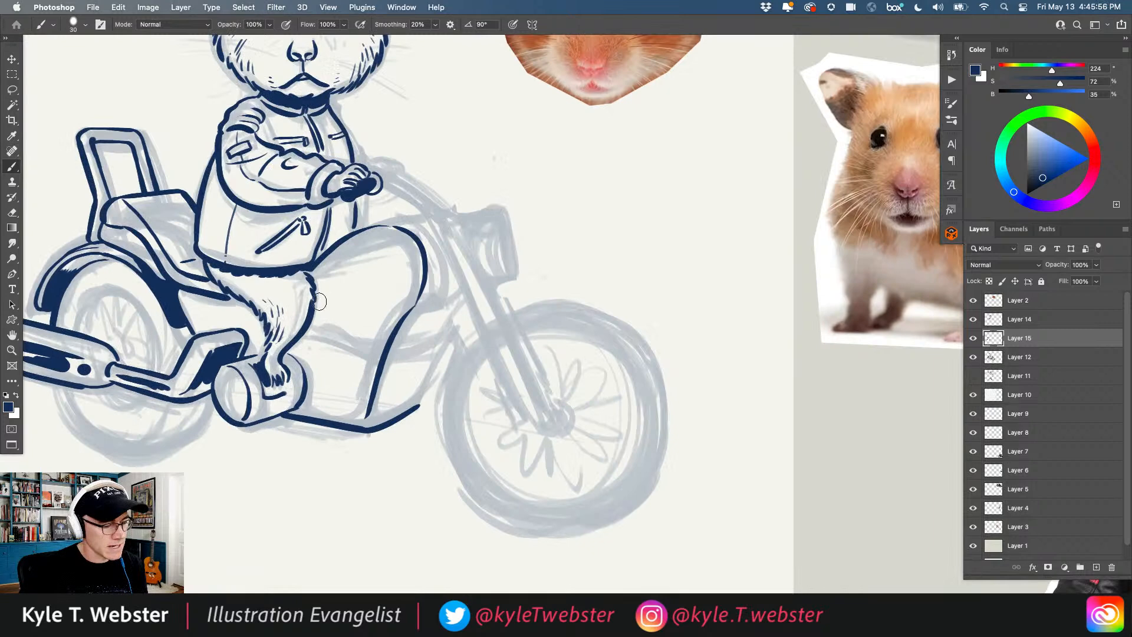
pyautogui.moveTo(317, 302)
pyautogui.mouseDown()
pyautogui.moveTo(373, 327)
pyautogui.moveTo(357, 400)
pyautogui.moveTo(318, 390)
pyautogui.mouseUp()
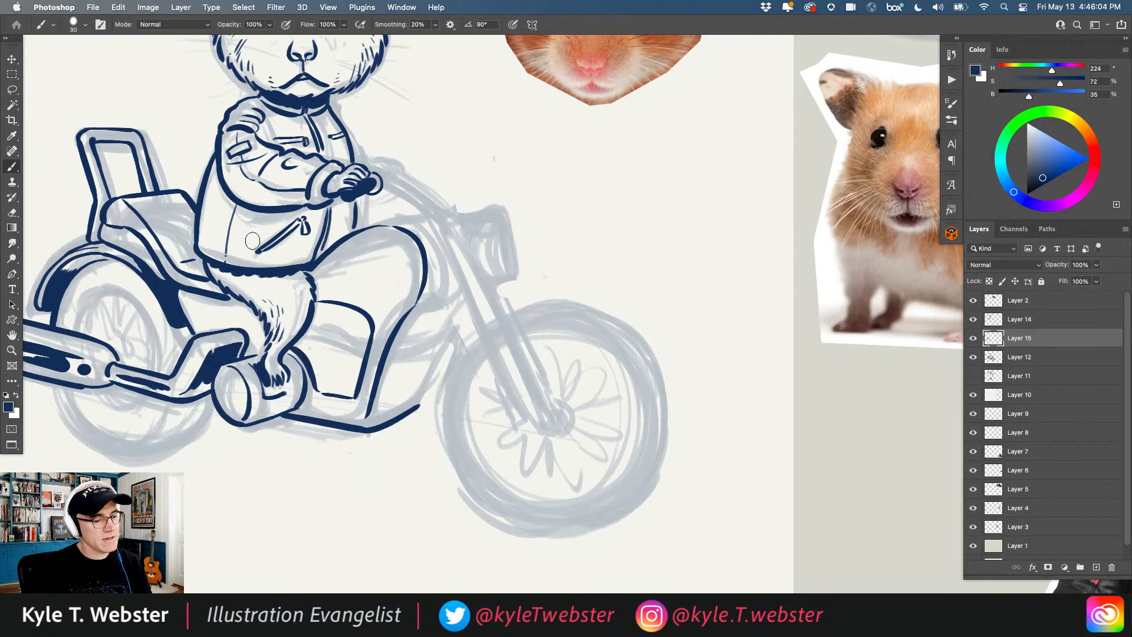
pyautogui.press('super+0')
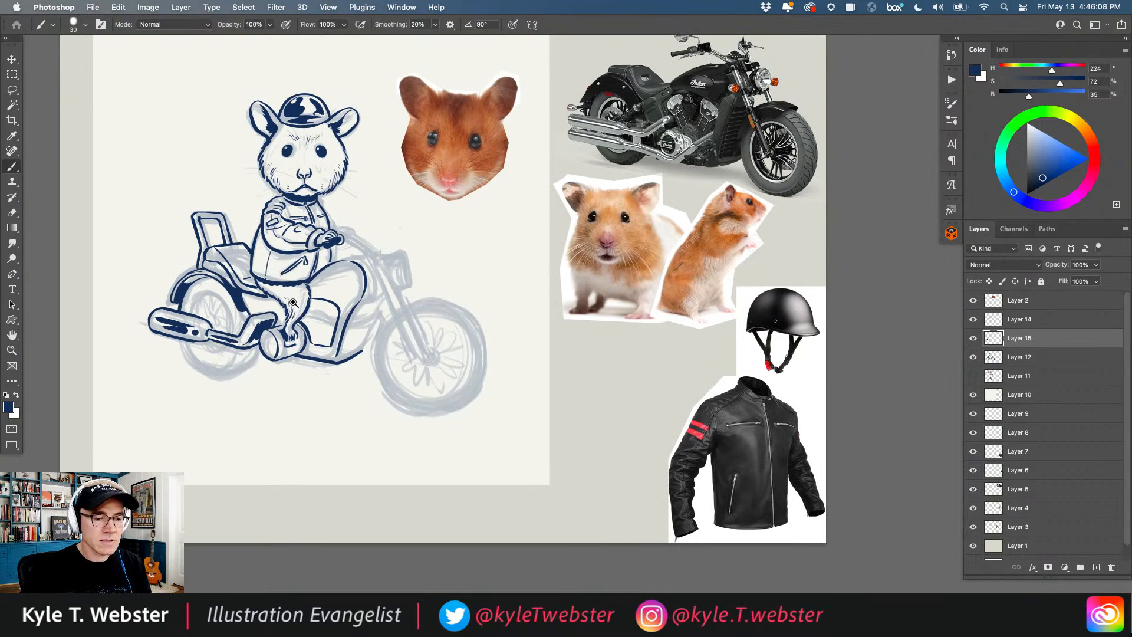
pyautogui.moveTo(292, 301)
pyautogui.mouseDown()
pyautogui.moveTo(353, 281)
pyautogui.moveTo(357, 305)
pyautogui.mouseUp()
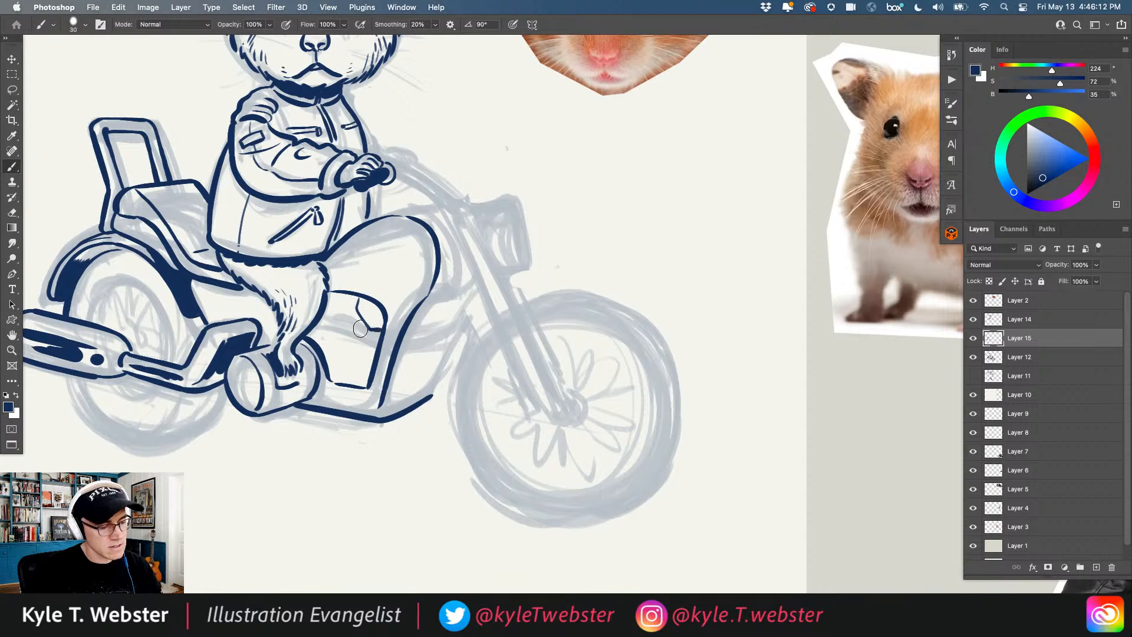
pyautogui.moveTo(367, 329)
pyautogui.mouseDown()
pyautogui.moveTo(337, 354)
pyautogui.moveTo(356, 311)
pyautogui.moveTo(338, 327)
pyautogui.mouseUp()
pyautogui.keyDown('alt'); pyautogui.click(342, 286); pyautogui.keyUp('alt')
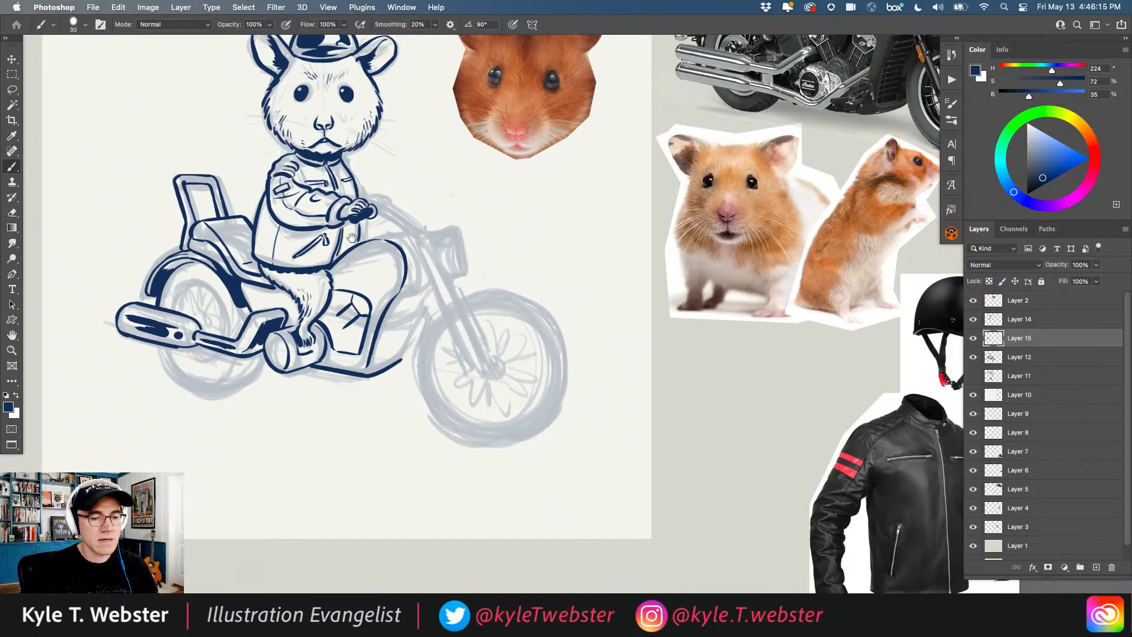
# Step: Ink the engine block's inner edge down to its base and add a dark rounded shadow in the opening's upper front corner
pyautogui.keyDown('super'); pyautogui.click(313, 290); pyautogui.keyUp('super')
pyautogui.keyDown('super'); pyautogui.click(349, 340); pyautogui.keyUp('super')
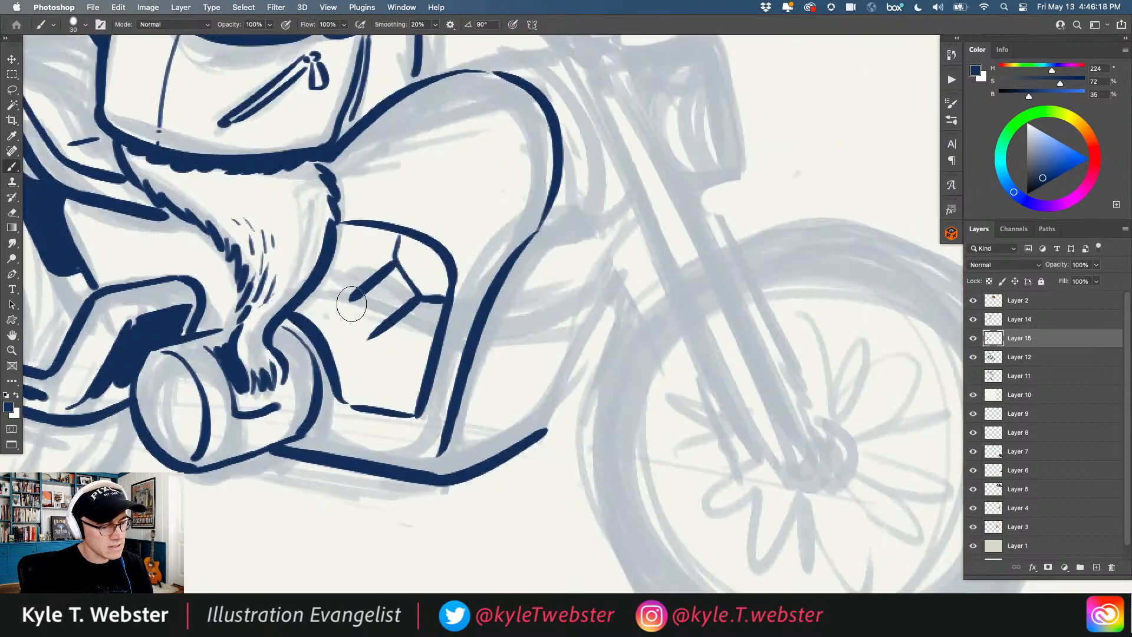
pyautogui.moveTo(349, 302); pyautogui.dragTo(364, 331)
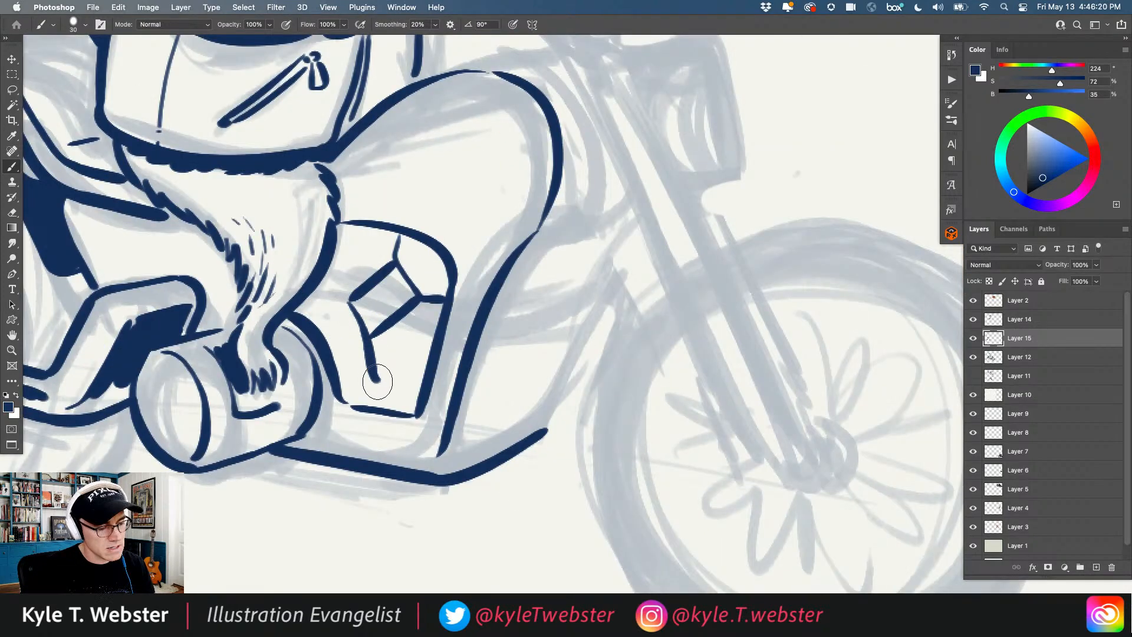
pyautogui.press('super+z')
pyautogui.moveTo(349, 302)
pyautogui.mouseDown()
pyautogui.moveTo(374, 380)
pyautogui.moveTo(411, 394)
pyautogui.mouseUp()
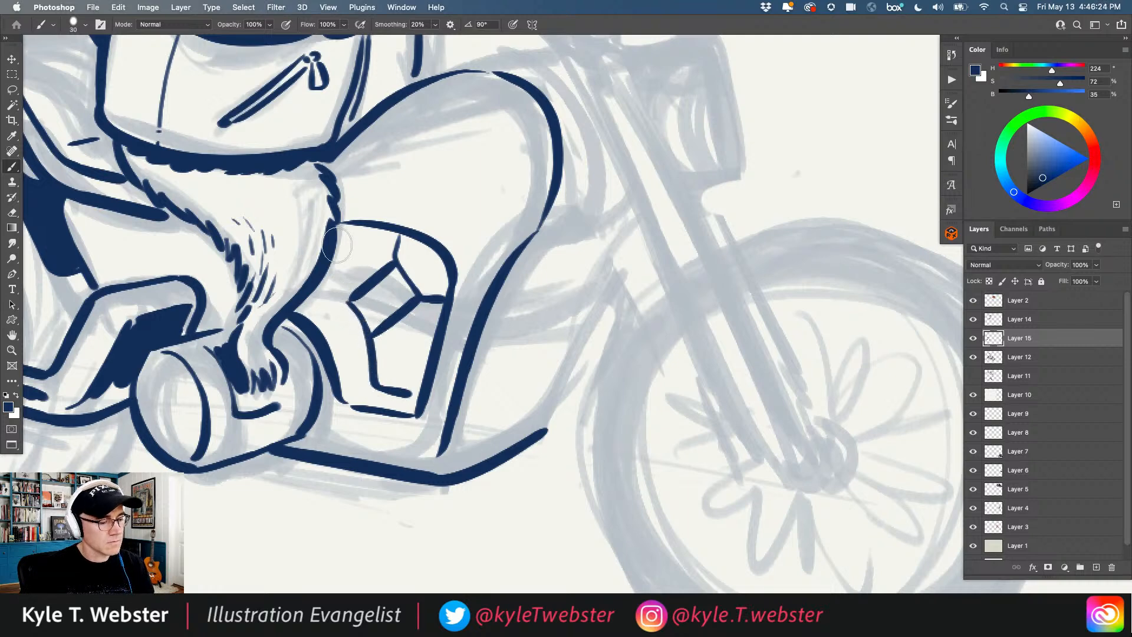
pyautogui.moveTo(353, 310)
pyautogui.mouseDown()
pyautogui.moveTo(316, 294)
pyautogui.moveTo(328, 291)
pyautogui.mouseUp()
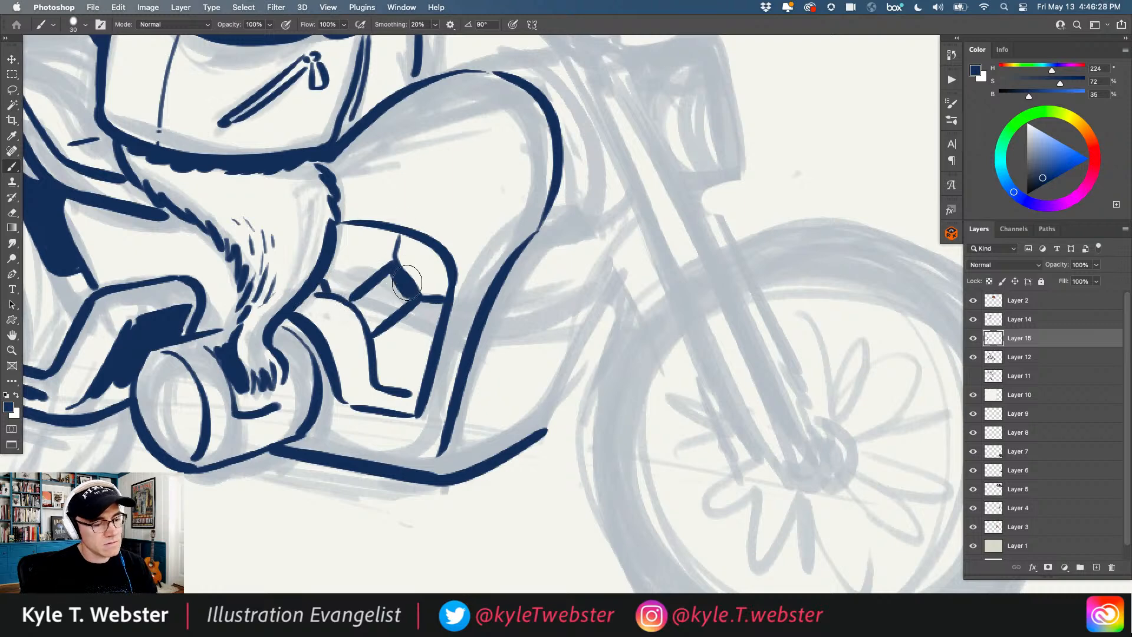
pyautogui.moveTo(426, 245)
pyautogui.mouseDown()
pyautogui.moveTo(448, 277)
pyautogui.moveTo(439, 253)
pyautogui.moveTo(436, 268)
pyautogui.mouseUp()
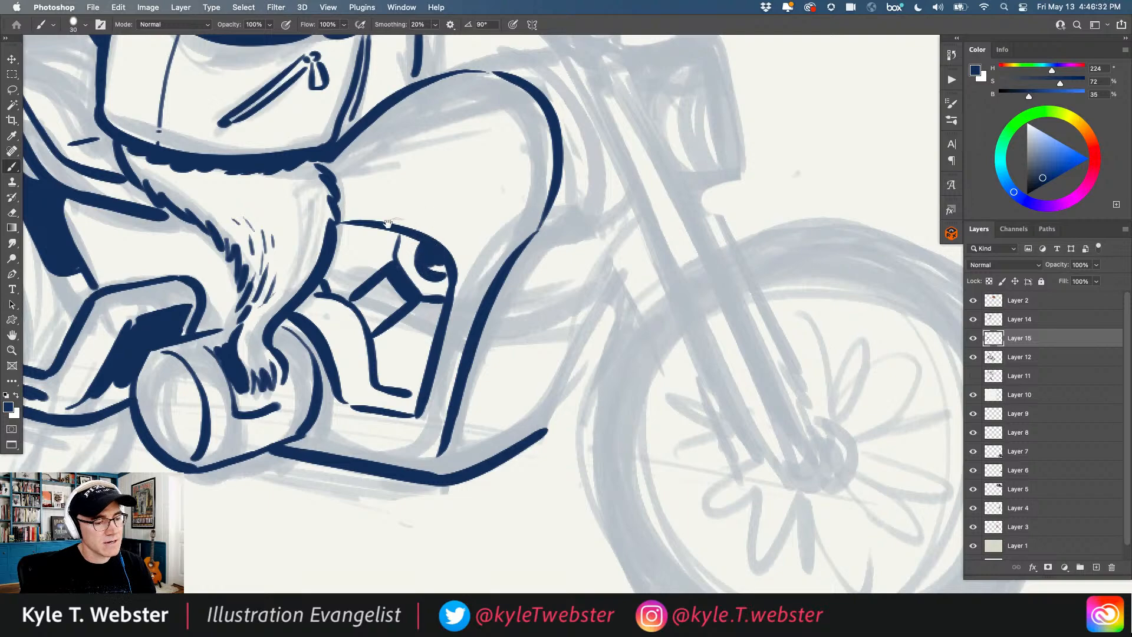
# Step: Fill the upper part of the engine opening around the cylinder lines with solid dark blue
pyautogui.scroll(-3, 387, 223)
pyautogui.scroll(-2, 393, 231)
pyautogui.scroll(5, 430, 248)
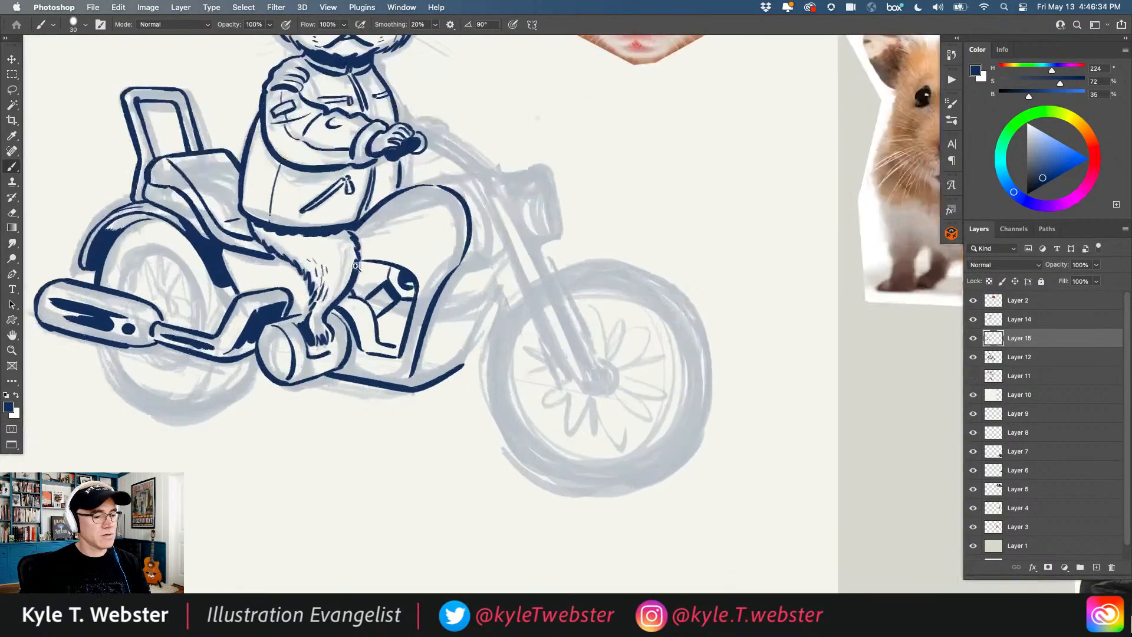
pyautogui.moveTo(462, 265)
pyautogui.mouseDown()
pyautogui.moveTo(471, 289)
pyautogui.moveTo(466, 271)
pyautogui.mouseUp()
pyautogui.moveTo(424, 239)
pyautogui.mouseDown()
pyautogui.moveTo(412, 264)
pyautogui.moveTo(375, 252)
pyautogui.moveTo(417, 260)
pyautogui.moveTo(419, 248)
pyautogui.moveTo(369, 234)
pyautogui.moveTo(421, 238)
pyautogui.moveTo(396, 240)
pyautogui.moveTo(418, 266)
pyautogui.moveTo(392, 264)
pyautogui.moveTo(418, 264)
pyautogui.moveTo(406, 275)
pyautogui.moveTo(369, 264)
pyautogui.moveTo(388, 267)
pyautogui.moveTo(377, 258)
pyautogui.moveTo(367, 259)
pyautogui.moveTo(399, 275)
pyautogui.moveTo(360, 280)
pyautogui.mouseUp()
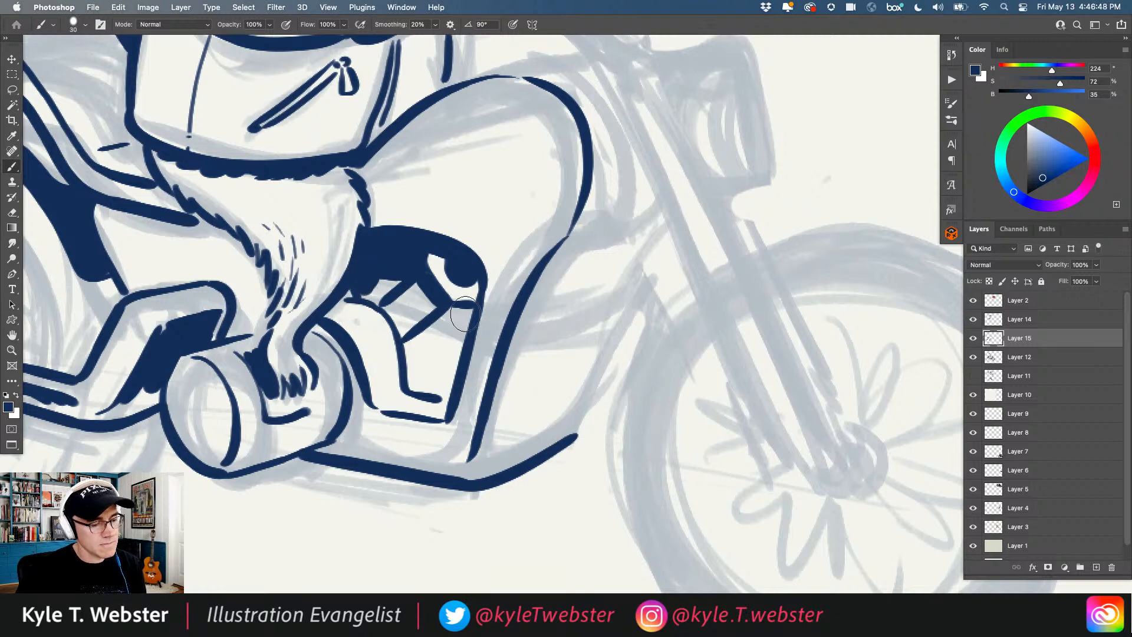
pyautogui.moveTo(463, 309)
pyautogui.mouseDown()
pyautogui.moveTo(465, 337)
pyautogui.moveTo(469, 271)
pyautogui.mouseUp()
pyautogui.keyDown('alt'); pyautogui.click(418, 320); pyautogui.keyUp('alt')
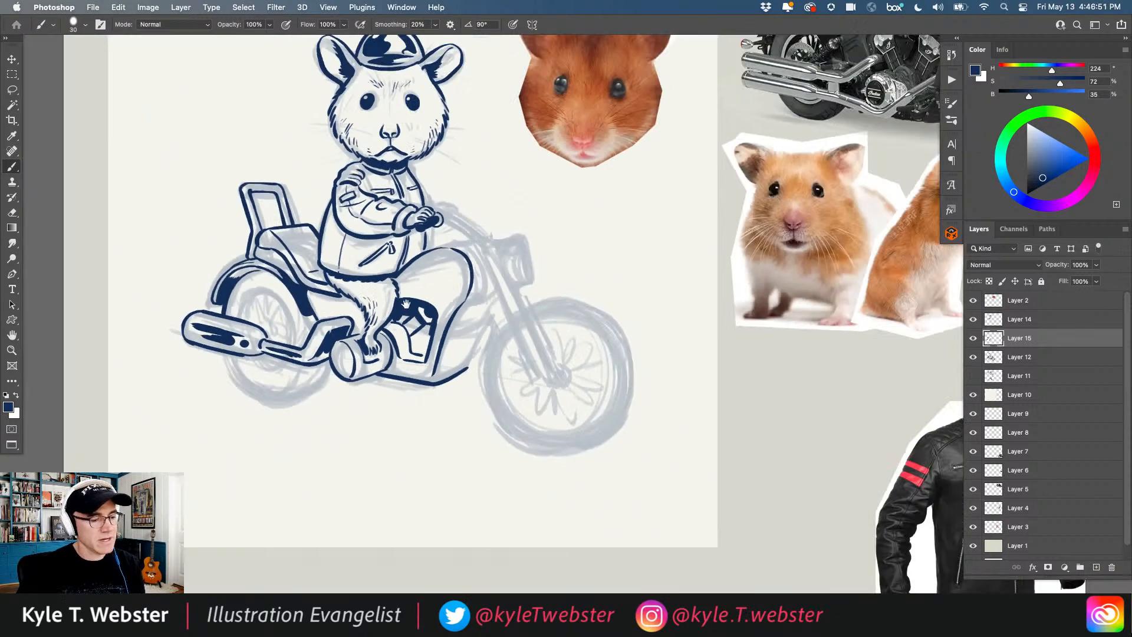
# Step: Ink short dark cooling fins along the front side of the engine block
pyautogui.click(380, 367)
pyautogui.moveTo(455, 318)
pyautogui.mouseDown()
pyautogui.moveTo(432, 333)
pyautogui.moveTo(439, 338)
pyautogui.moveTo(441, 309)
pyautogui.moveTo(411, 292)
pyautogui.moveTo(423, 233)
pyautogui.moveTo(364, 262)
pyautogui.moveTo(392, 323)
pyautogui.moveTo(454, 323)
pyautogui.mouseUp()
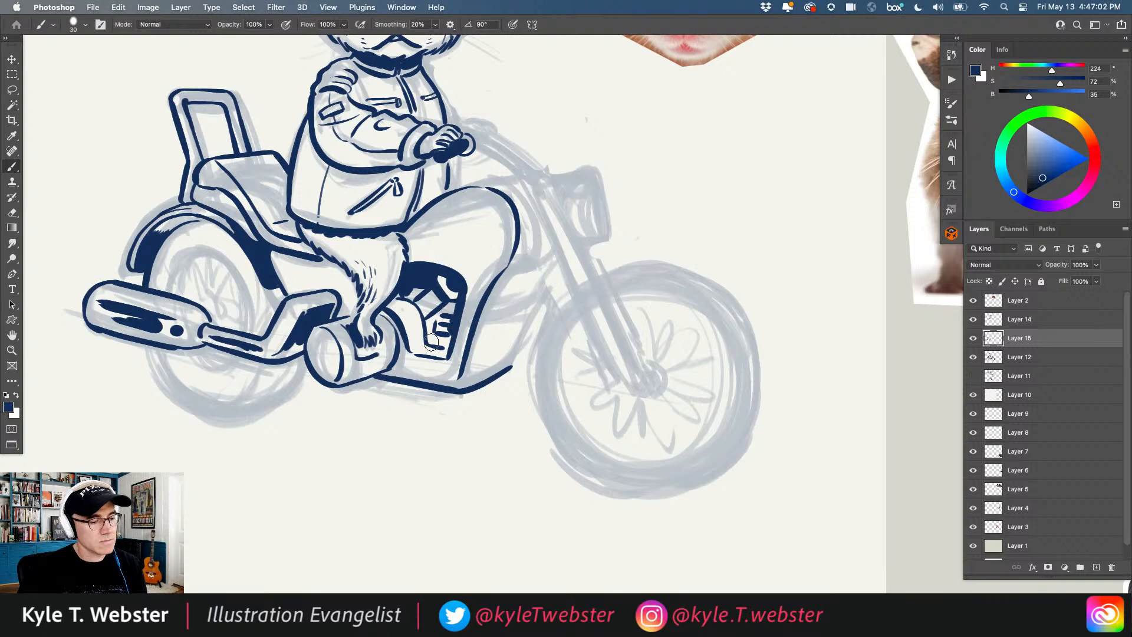
pyautogui.moveTo(447, 335); pyautogui.dragTo(445, 341)
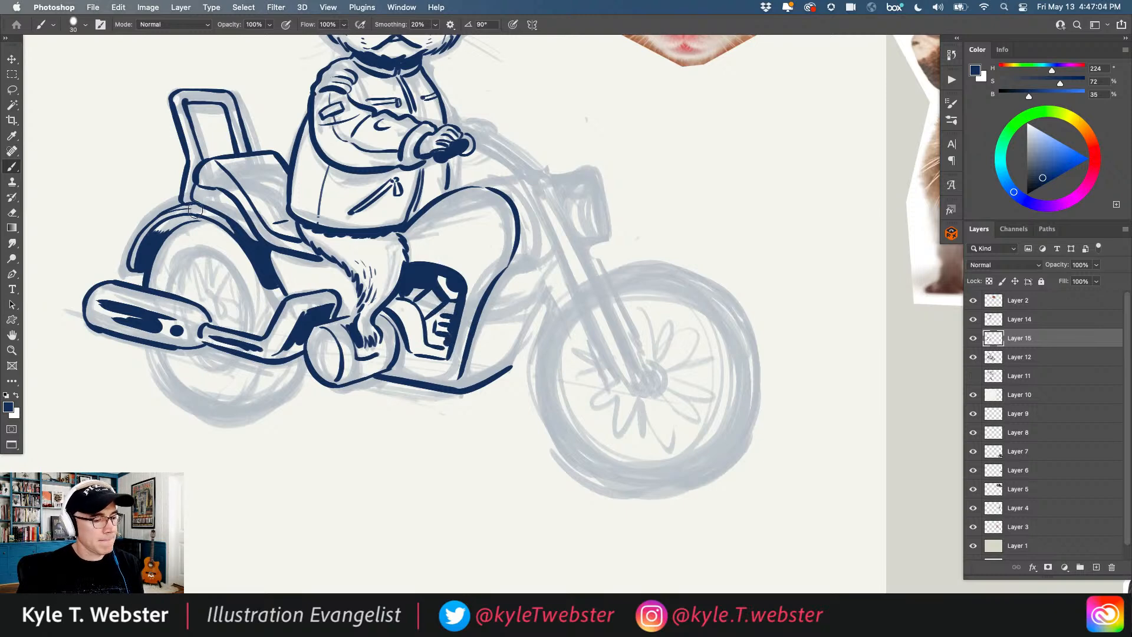
pyautogui.keyDown('alt'); pyautogui.click(335, 393); pyautogui.keyUp('alt')
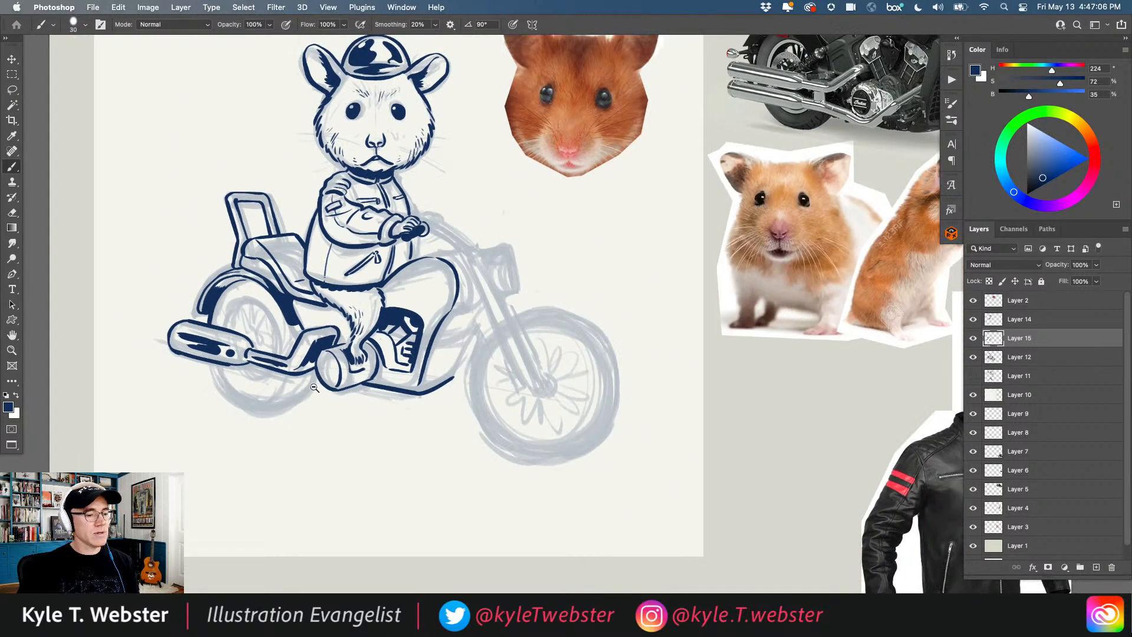
pyautogui.keyDown('alt'); pyautogui.click(312, 388); pyautogui.keyUp('alt')
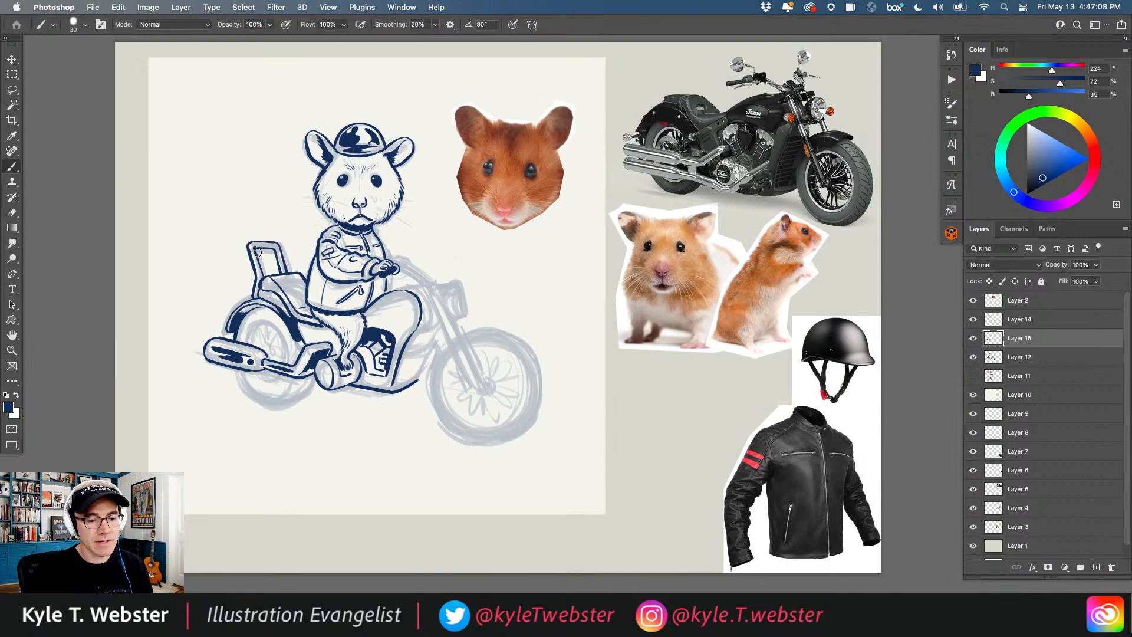
# Step: Ink a dark round bolt with a highlight and an outer ring on the side panel beneath the seat
pyautogui.keyDown('super'); pyautogui.click(312, 340); pyautogui.keyUp('super')
pyautogui.keyDown('super'); pyautogui.click(313, 333); pyautogui.keyUp('super')
pyautogui.keyDown('super'); pyautogui.click(303, 330); pyautogui.keyUp('super')
pyautogui.moveTo(323, 318)
pyautogui.mouseDown()
pyautogui.moveTo(297, 337)
pyautogui.moveTo(306, 313)
pyautogui.moveTo(296, 320)
pyautogui.moveTo(305, 314)
pyautogui.moveTo(300, 336)
pyautogui.moveTo(320, 351)
pyautogui.moveTo(331, 342)
pyautogui.moveTo(304, 310)
pyautogui.moveTo(320, 325)
pyautogui.moveTo(308, 326)
pyautogui.moveTo(318, 316)
pyautogui.moveTo(330, 329)
pyautogui.moveTo(325, 320)
pyautogui.moveTo(328, 332)
pyautogui.moveTo(307, 345)
pyautogui.mouseUp()
pyautogui.press('super+z')
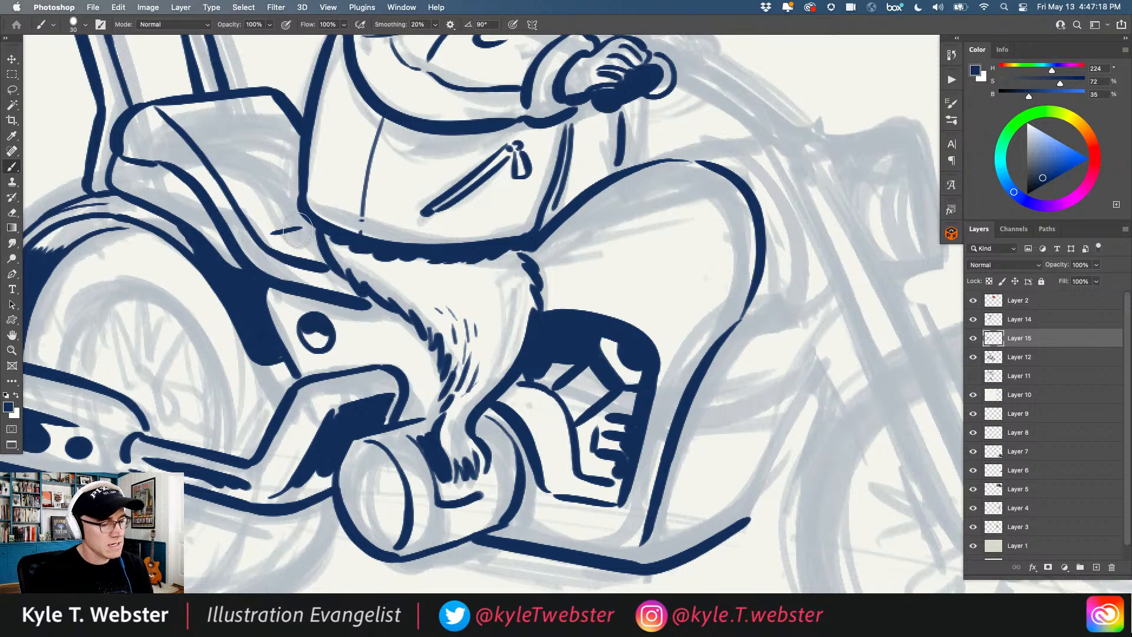
pyautogui.moveTo(293, 299)
pyautogui.mouseDown()
pyautogui.moveTo(285, 339)
pyautogui.moveTo(320, 369)
pyautogui.moveTo(347, 353)
pyautogui.moveTo(352, 329)
pyautogui.mouseUp()
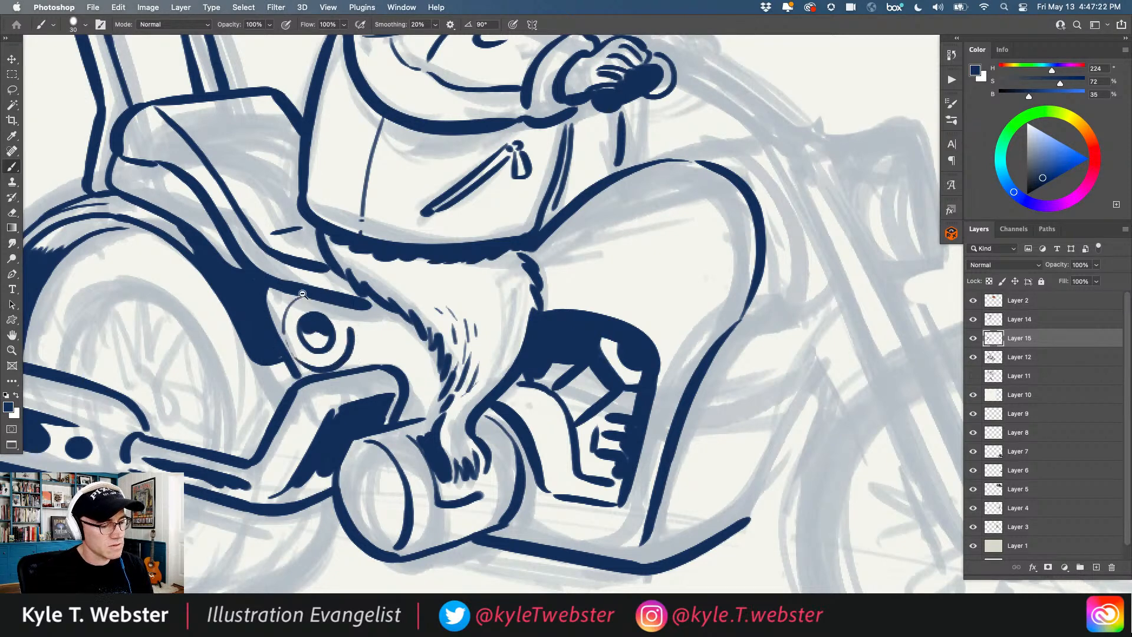
# Step: Add a small dark dot beside the ringed bolt and ink a curved pipe between the exhaust bend and the hamster's leg
pyautogui.scroll(-5, 300, 294)
pyautogui.scroll(5, 284, 267)
pyautogui.scroll(-6, 348, 252)
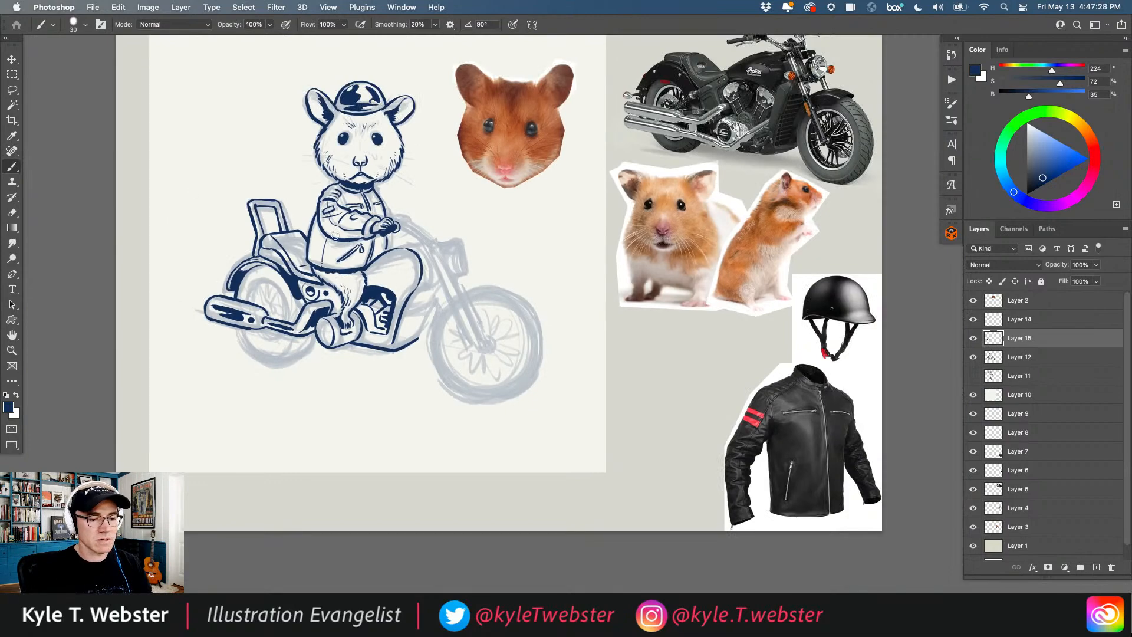
pyautogui.scroll(6, 322, 297)
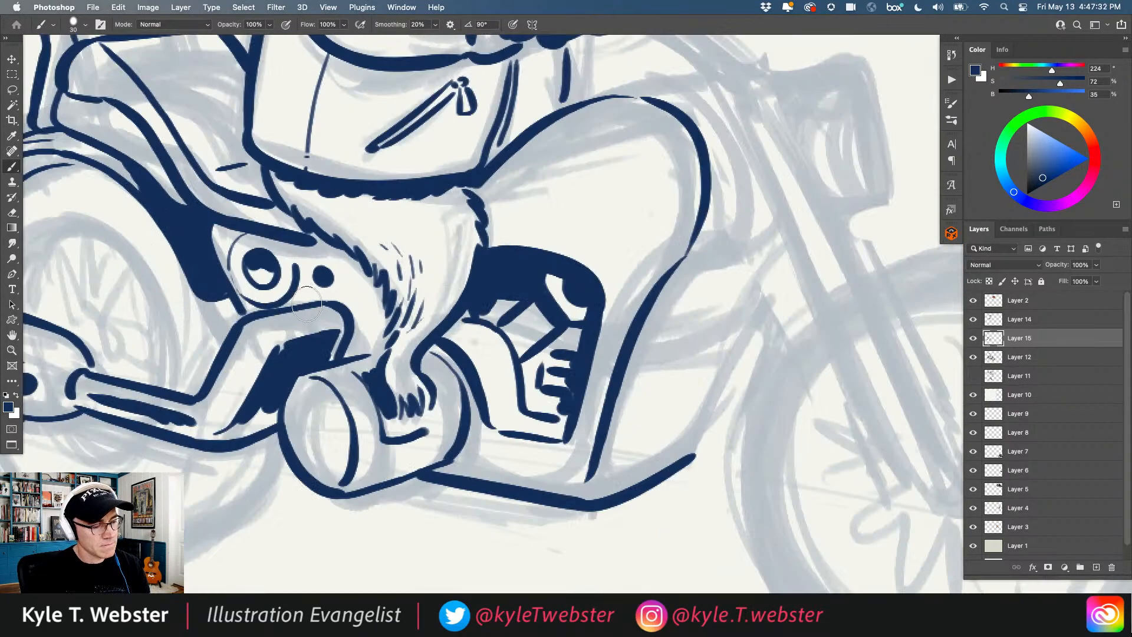
pyautogui.moveTo(305, 305)
pyautogui.mouseDown()
pyautogui.moveTo(327, 273)
pyautogui.moveTo(358, 288)
pyautogui.moveTo(375, 312)
pyautogui.moveTo(370, 340)
pyautogui.mouseUp()
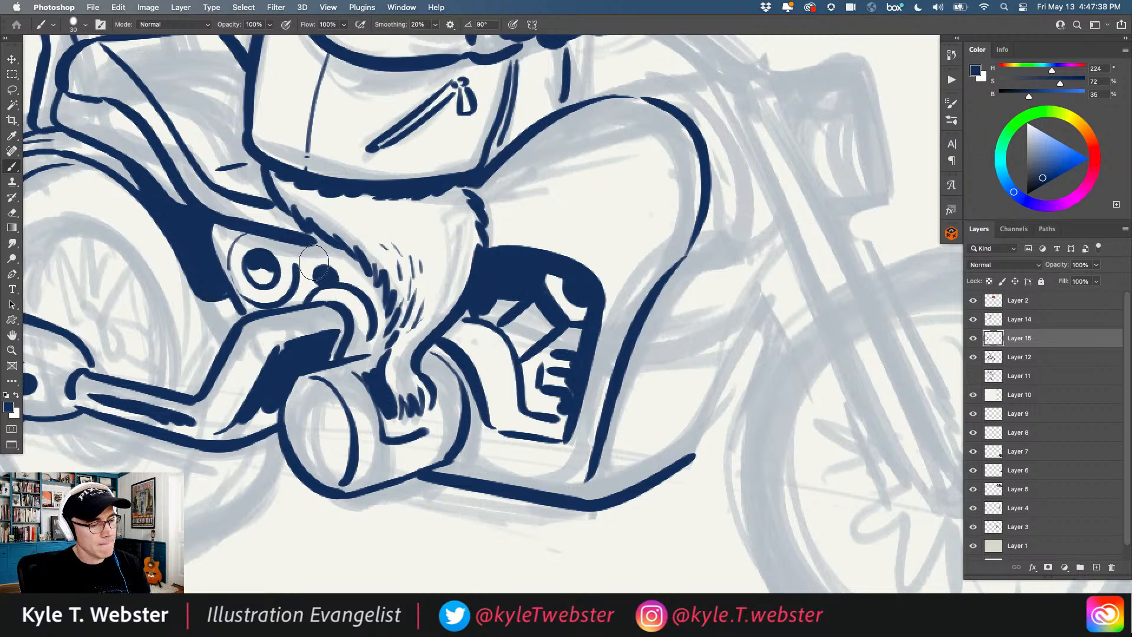
# Step: Ink dark shading marks on the engine casing between the hamster's foot and the cooling fins
pyautogui.moveTo(304, 299); pyautogui.dragTo(140, 179)
pyautogui.moveTo(270, 305); pyautogui.dragTo(270, 305)
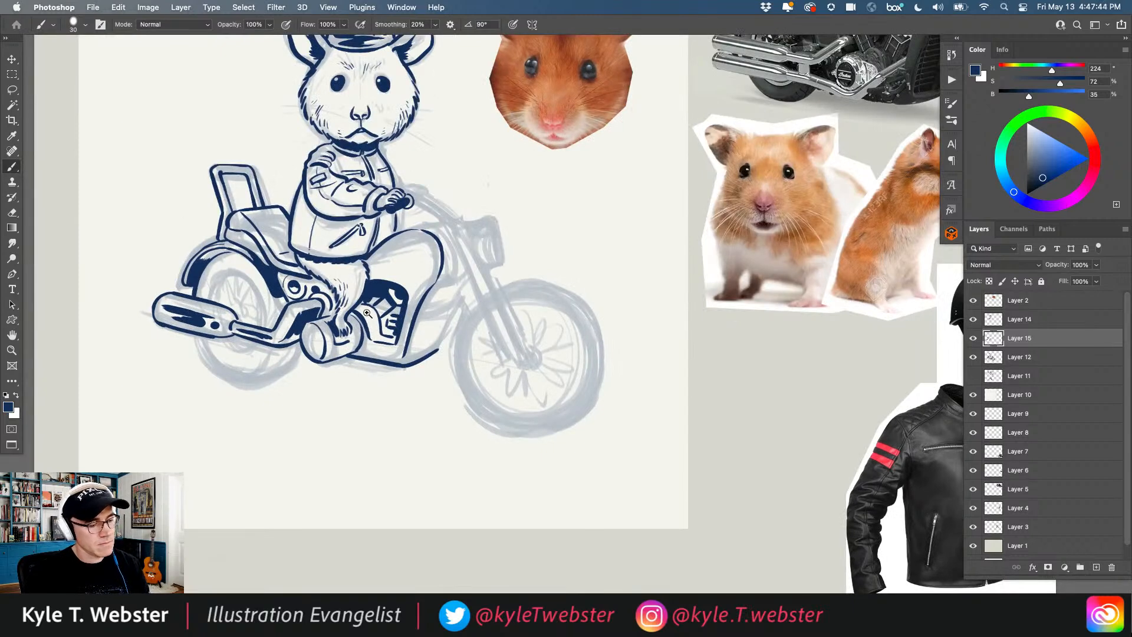
pyautogui.moveTo(368, 313); pyautogui.dragTo(375, 319)
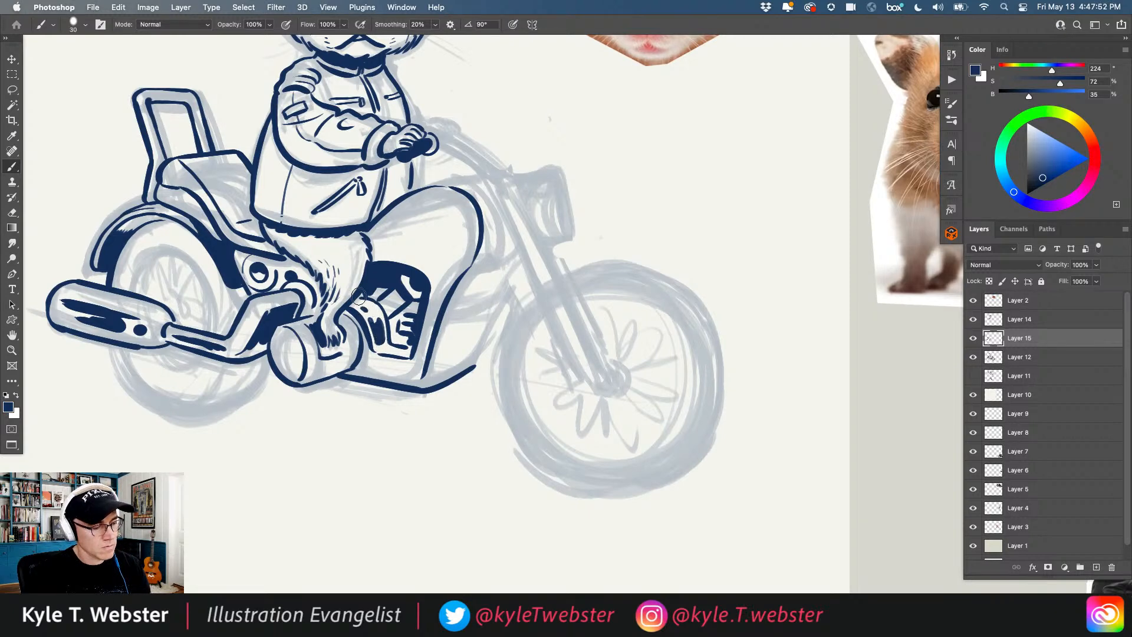
# Step: Ink additional slanted cooling fins and dark shading on the engine cylinder between the hamster's leg and the front frame
pyautogui.scroll(-3, 321, 364)
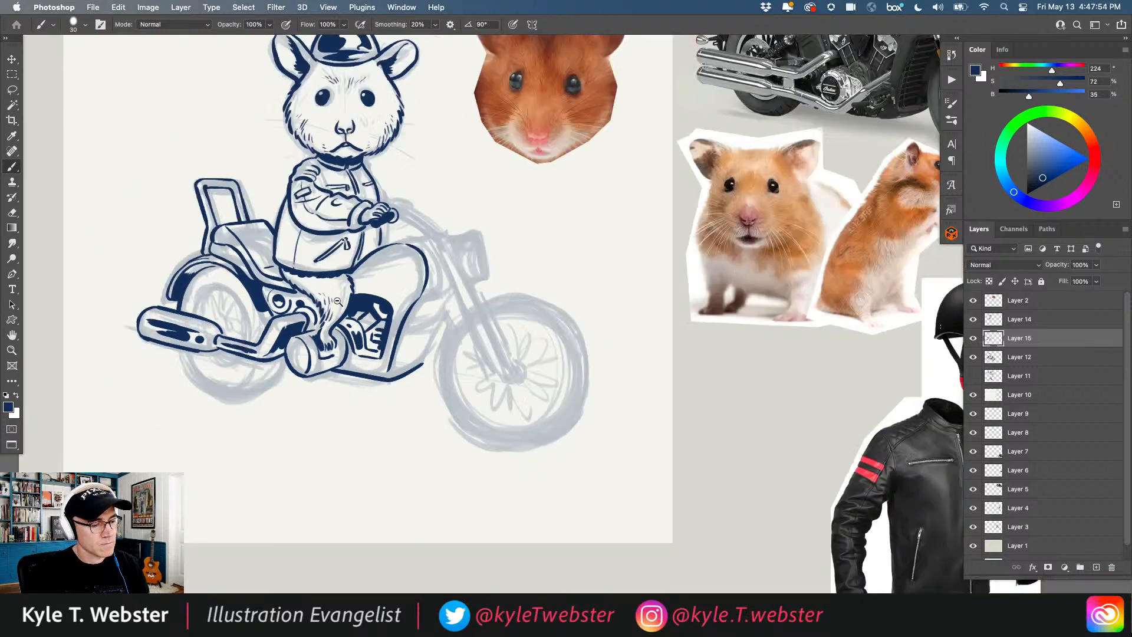
pyautogui.scroll(6, 349, 323)
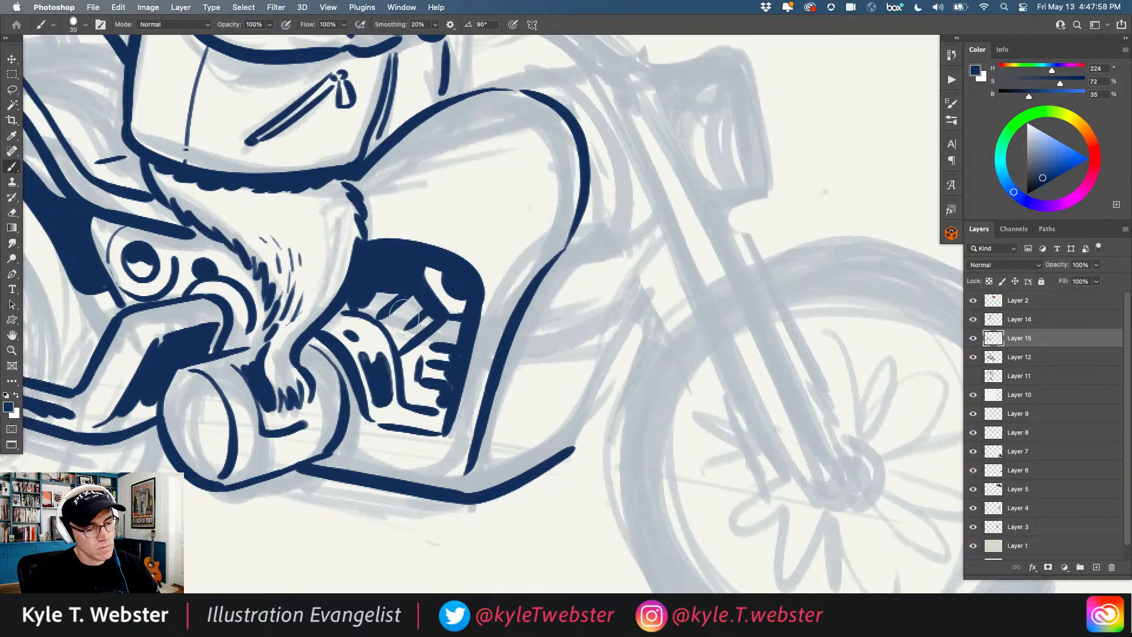
pyautogui.scroll(-4, 317, 280)
pyautogui.scroll(-2, 317, 281)
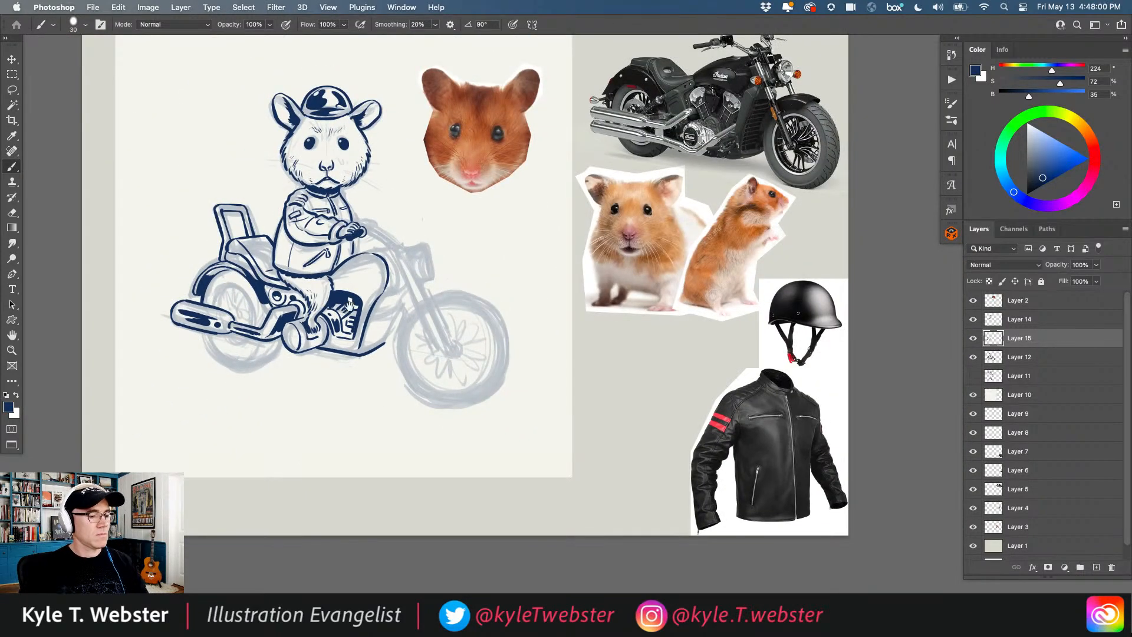
pyautogui.scroll(6, 347, 304)
pyautogui.moveTo(373, 294)
pyautogui.mouseDown()
pyautogui.moveTo(392, 299)
pyautogui.moveTo(363, 315)
pyautogui.moveTo(378, 298)
pyautogui.moveTo(331, 347)
pyautogui.mouseUp()
pyautogui.moveTo(370, 292)
pyautogui.mouseDown()
pyautogui.moveTo(332, 327)
pyautogui.moveTo(385, 314)
pyautogui.mouseUp()
pyautogui.moveTo(335, 352)
pyautogui.mouseDown()
pyautogui.moveTo(344, 342)
pyautogui.moveTo(333, 352)
pyautogui.mouseUp()
pyautogui.moveTo(312, 263)
pyautogui.mouseDown()
pyautogui.moveTo(328, 269)
pyautogui.moveTo(288, 280)
pyautogui.mouseUp()
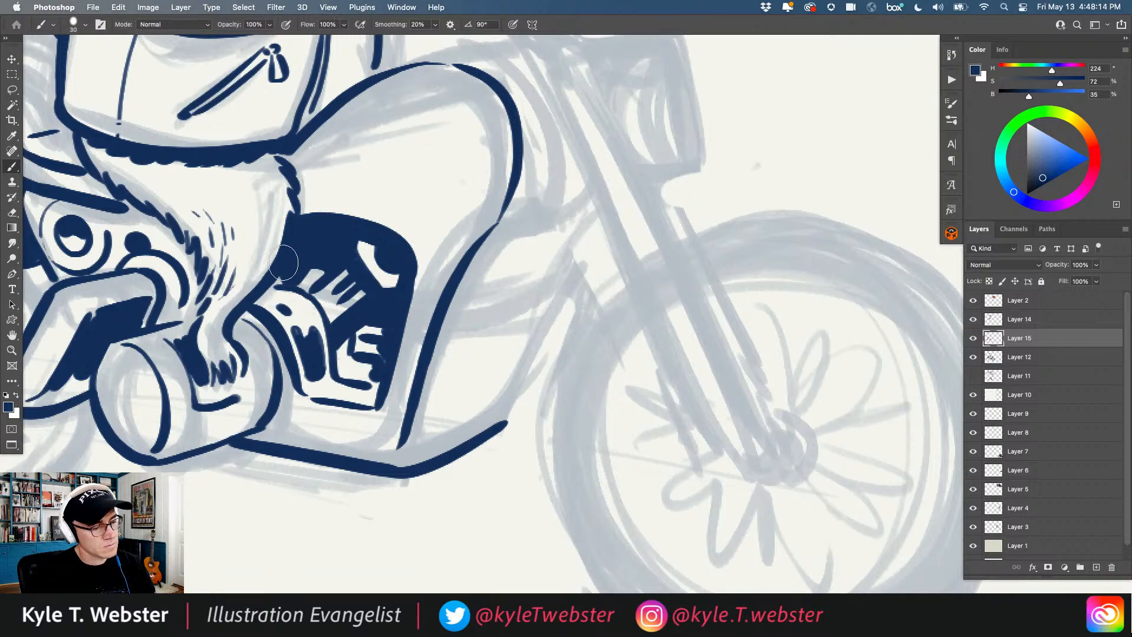
# Step: Ink the fuel tank's curved inner contour with a small round cap near its upper edge and short lines beneath it
pyautogui.keyDown('alt'); pyautogui.click(269, 267); pyautogui.keyUp('alt')
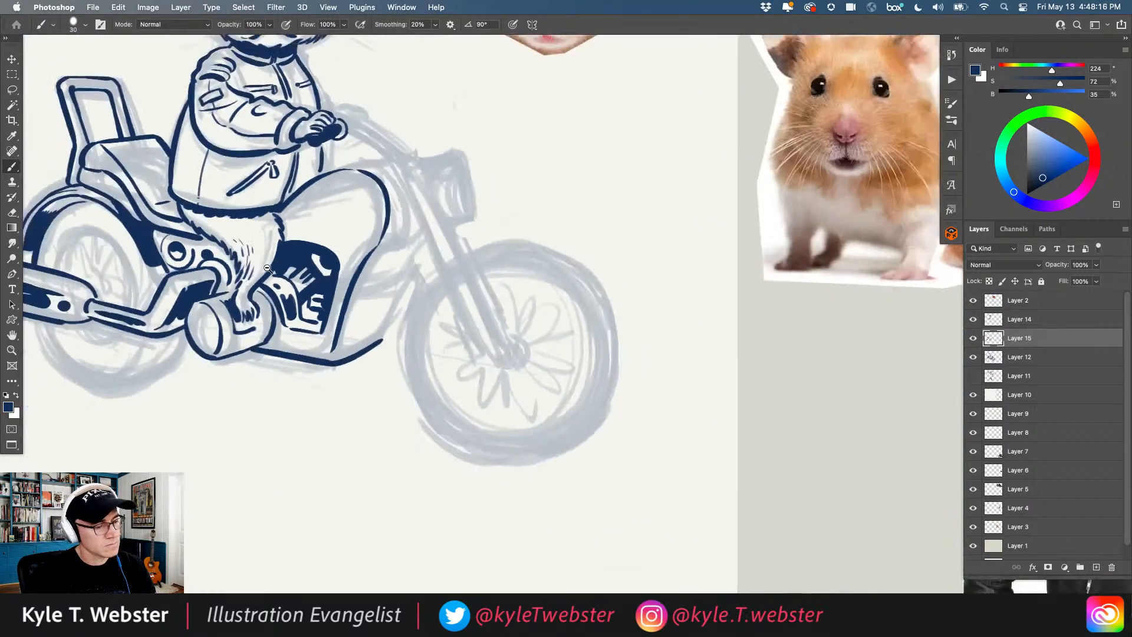
pyautogui.keyDown('alt'); pyautogui.click(268, 265); pyautogui.keyUp('alt')
pyautogui.moveTo(219, 312); pyautogui.dragTo(263, 330)
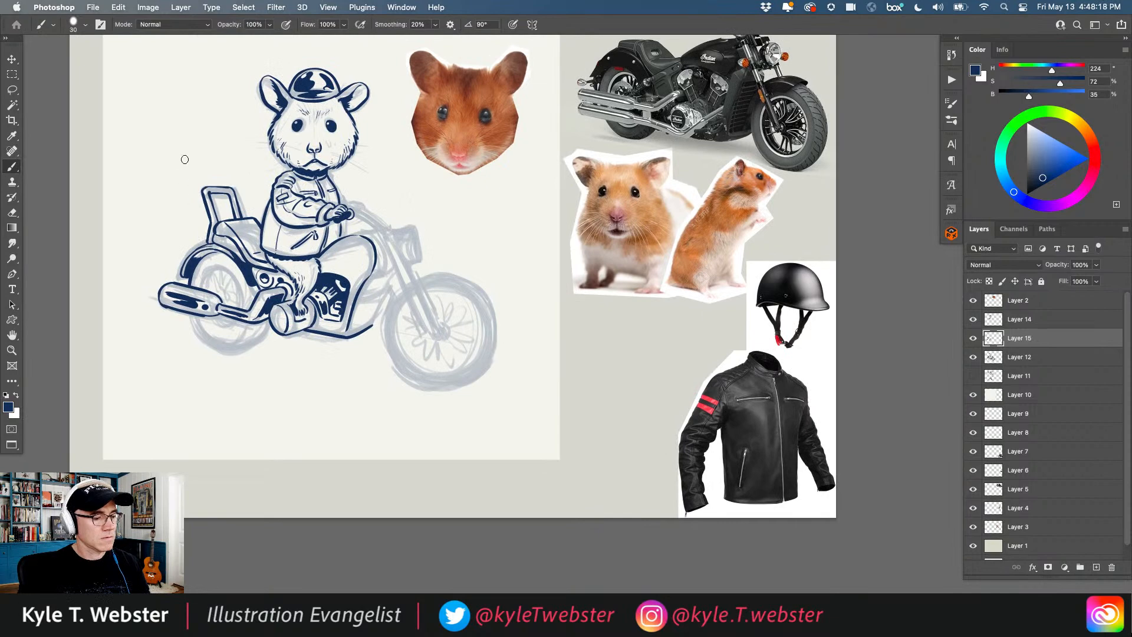
pyautogui.keyDown('super'); pyautogui.click(310, 255); pyautogui.keyUp('super')
pyautogui.moveTo(311, 141); pyautogui.dragTo(317, 255)
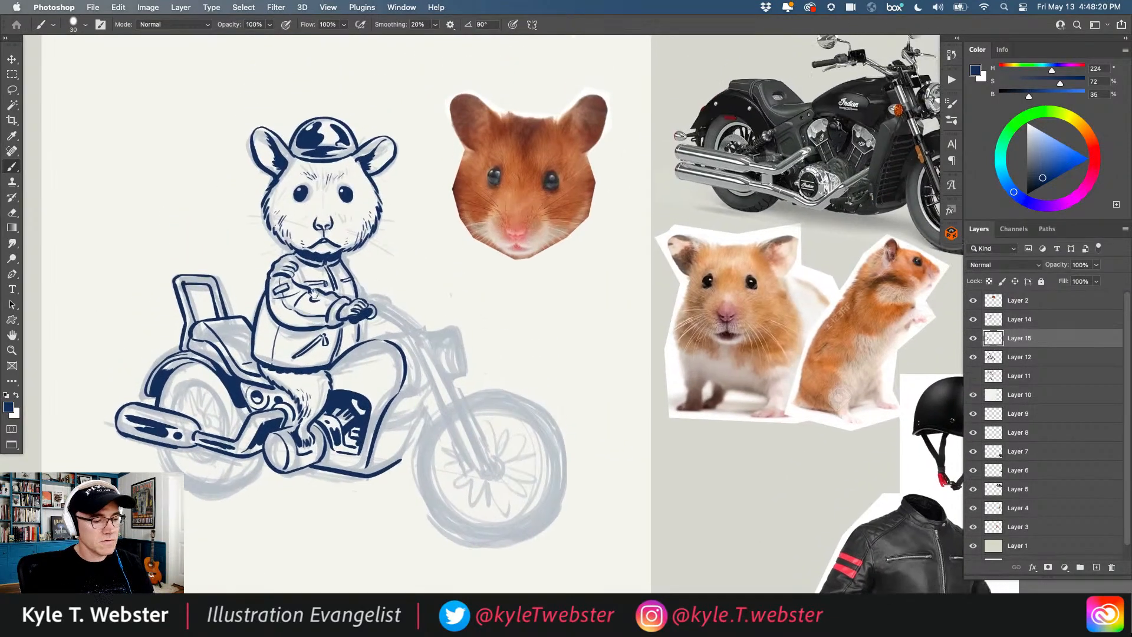
pyautogui.keyDown('super'); pyautogui.click(317, 255); pyautogui.keyUp('super')
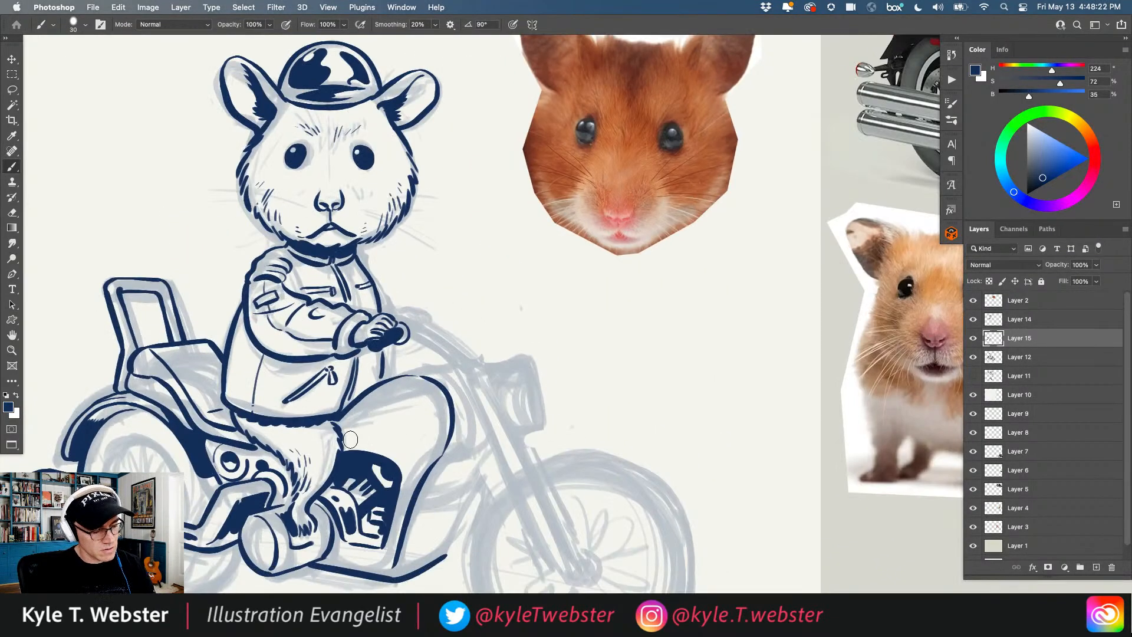
pyautogui.moveTo(385, 452)
pyautogui.mouseDown()
pyautogui.moveTo(393, 428)
pyautogui.moveTo(370, 441)
pyautogui.moveTo(401, 434)
pyautogui.moveTo(426, 408)
pyautogui.moveTo(410, 386)
pyautogui.moveTo(377, 391)
pyautogui.mouseUp()
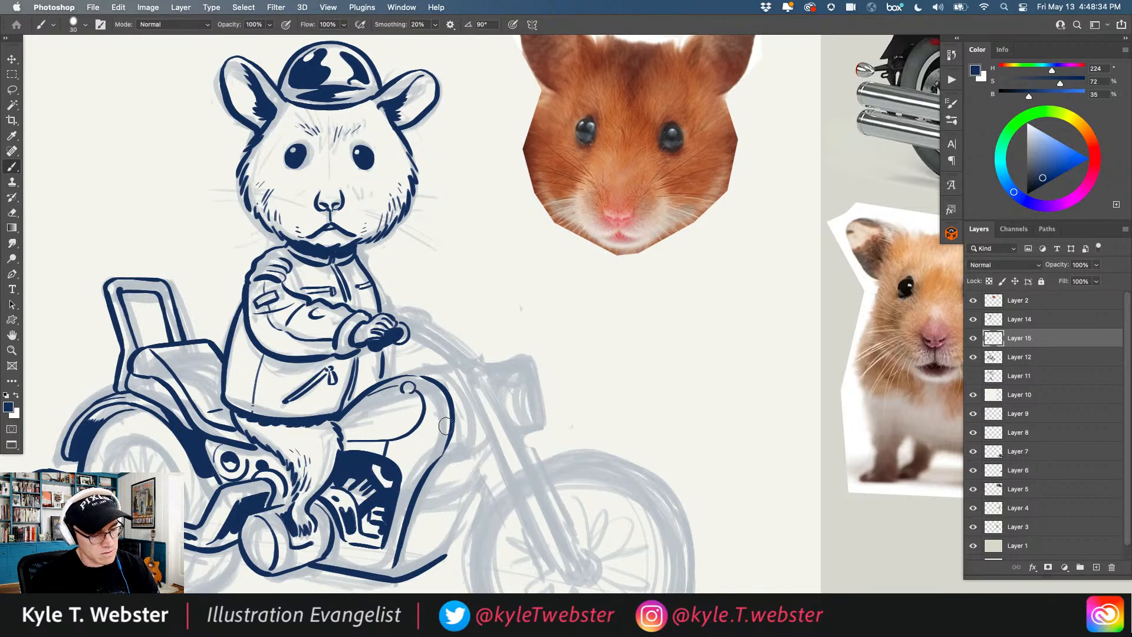
pyautogui.moveTo(368, 429); pyautogui.dragTo(356, 343)
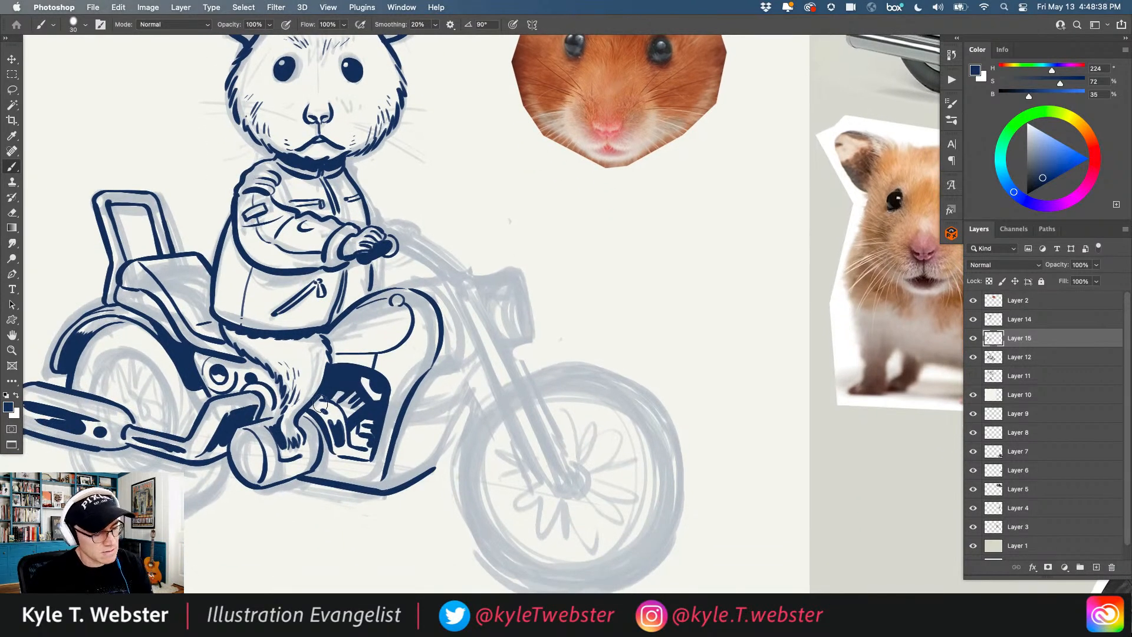
pyautogui.moveTo(368, 478)
pyautogui.mouseDown()
pyautogui.moveTo(285, 450)
pyautogui.moveTo(233, 377)
pyautogui.moveTo(230, 292)
pyautogui.mouseUp()
pyautogui.press('super+z')
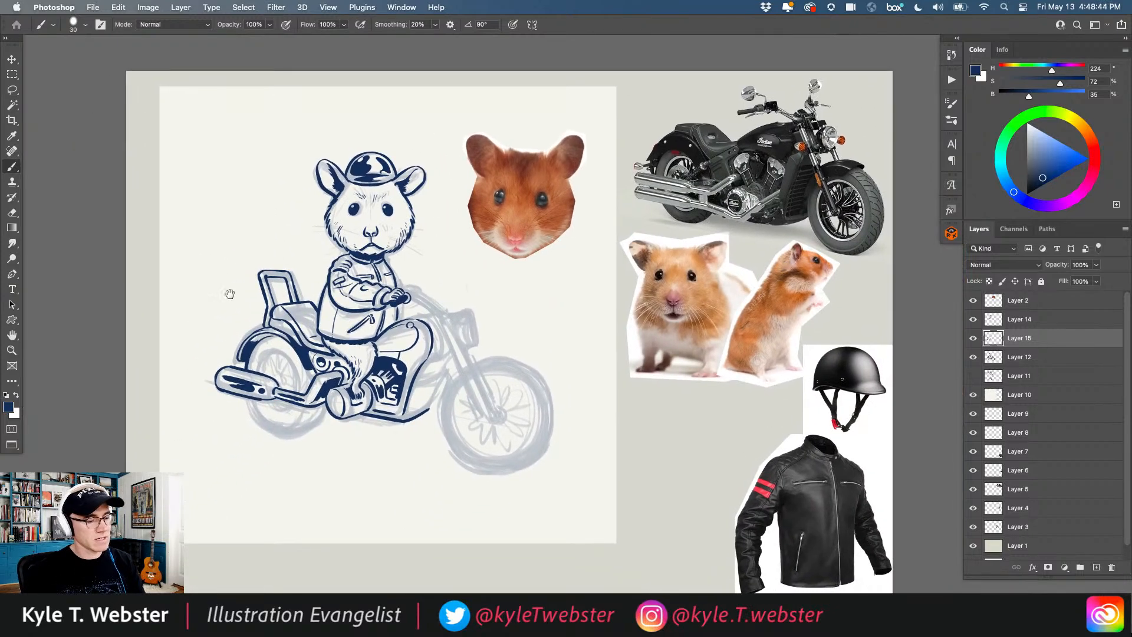
# Step: Ink shading strokes along the upper curve of the rear fender
pyautogui.moveTo(356, 346); pyautogui.dragTo(352, 346)
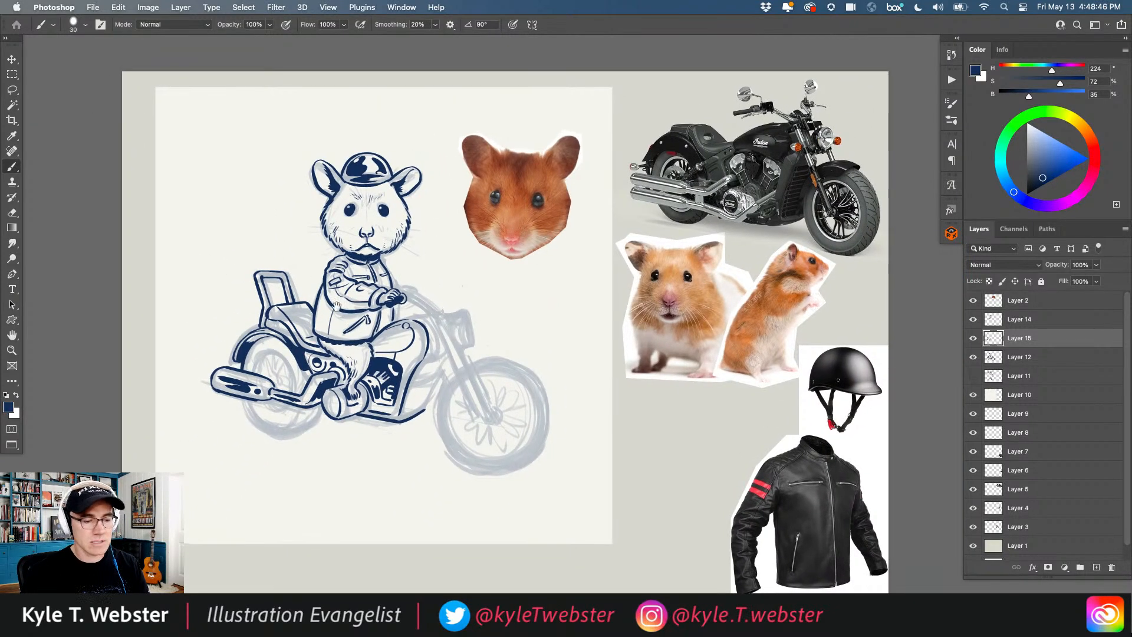
pyautogui.click(257, 351)
pyautogui.click(257, 351)
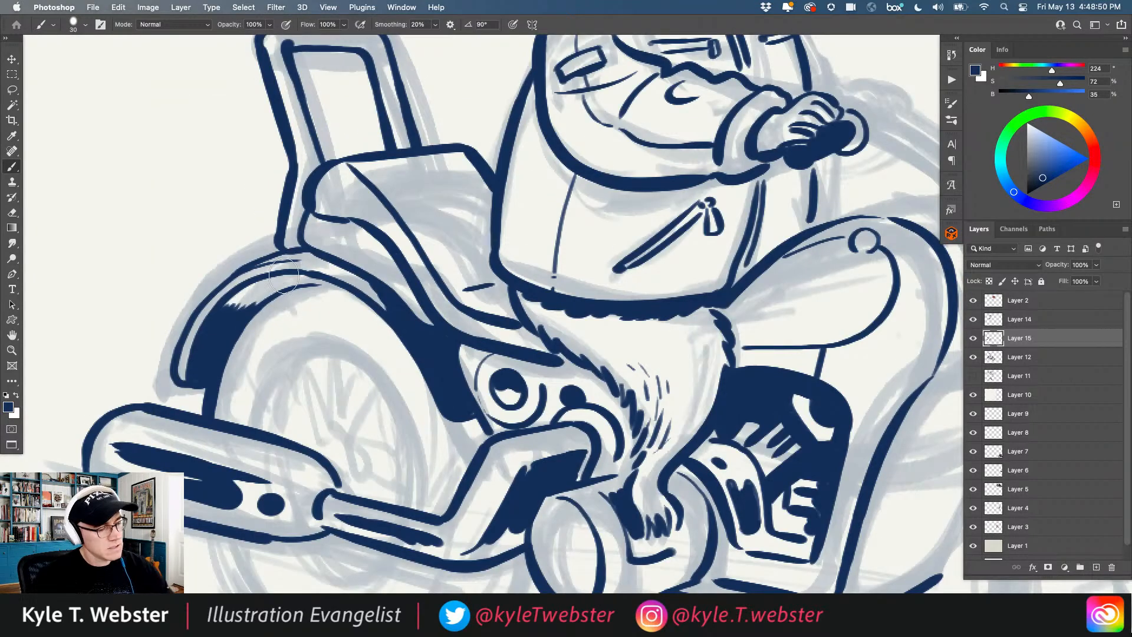
pyautogui.moveTo(312, 281); pyautogui.dragTo(267, 286)
pyautogui.keyDown('alt'); pyautogui.click(280, 249); pyautogui.keyUp('alt')
pyautogui.keyDown('alt'); pyautogui.click(280, 248); pyautogui.keyUp('alt')
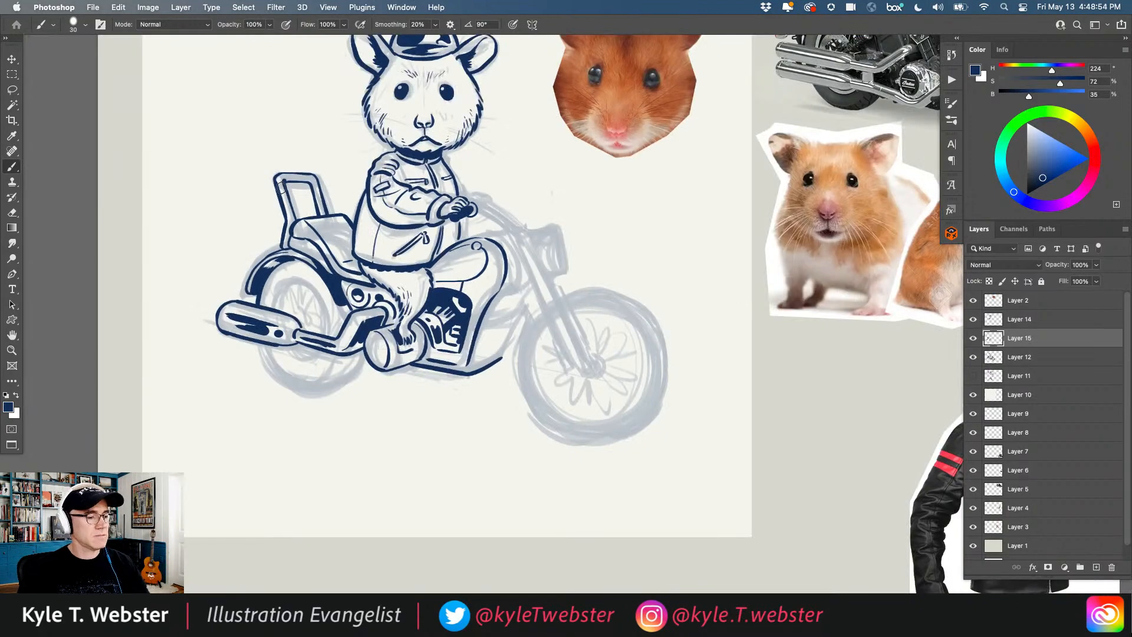
pyautogui.click(255, 273)
pyautogui.moveTo(294, 254); pyautogui.dragTo(268, 265)
# Step: Hide the rough sketch on Layer 12 to check the inked lines alone, and show it again
pyautogui.keyDown('alt'); pyautogui.click(280, 235); pyautogui.keyUp('alt')
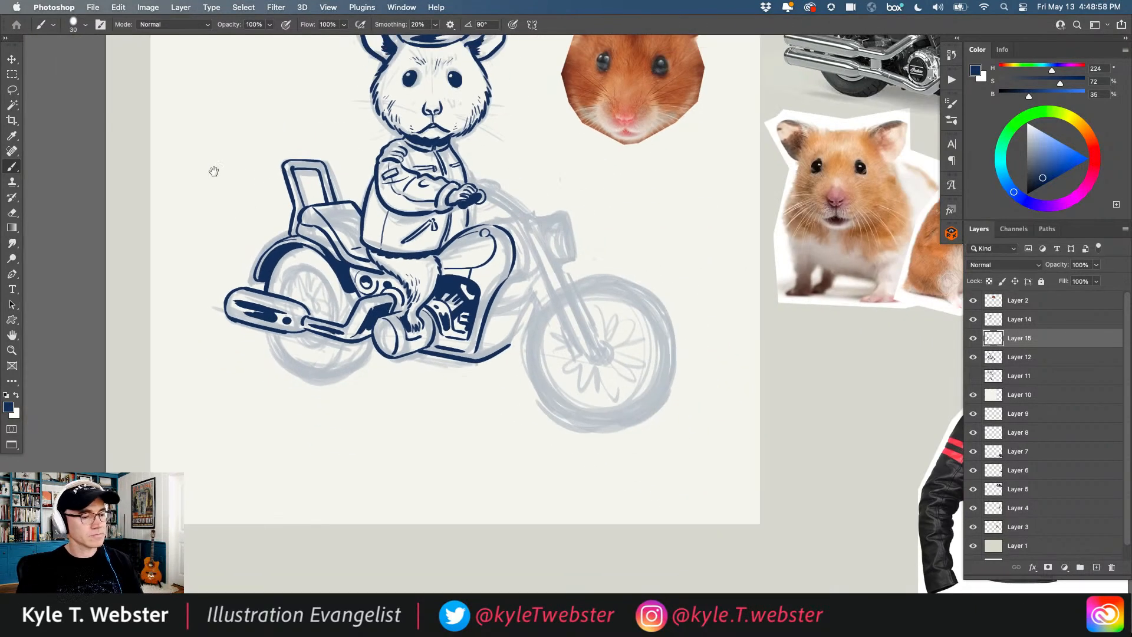
pyautogui.moveTo(294, 372); pyautogui.dragTo(268, 378)
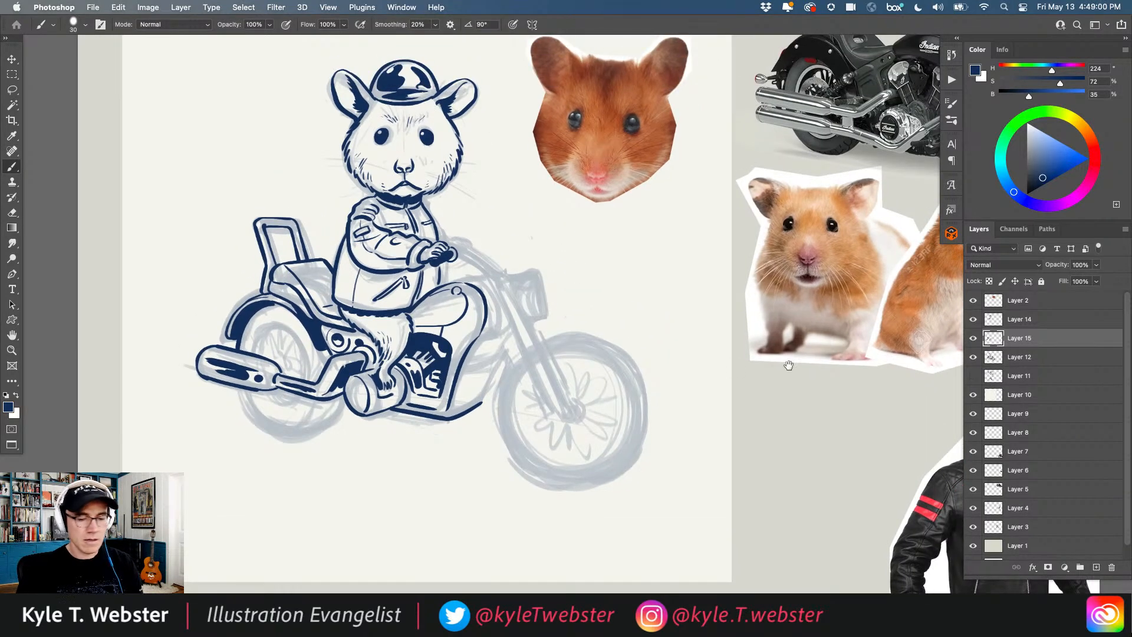
pyautogui.click(972, 357)
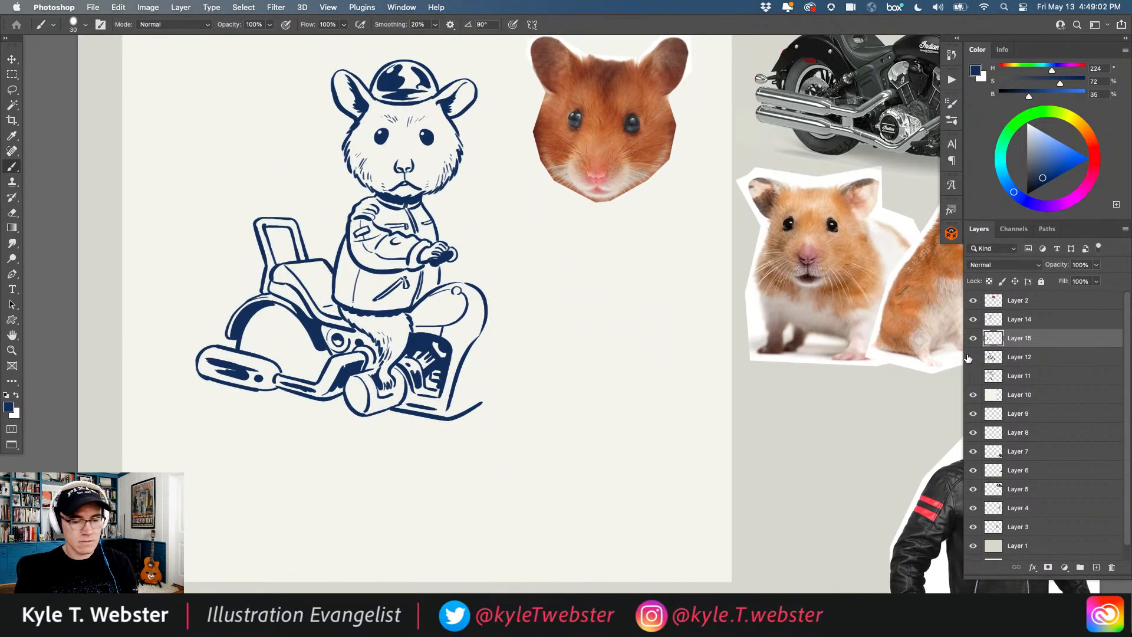
pyautogui.click(972, 357)
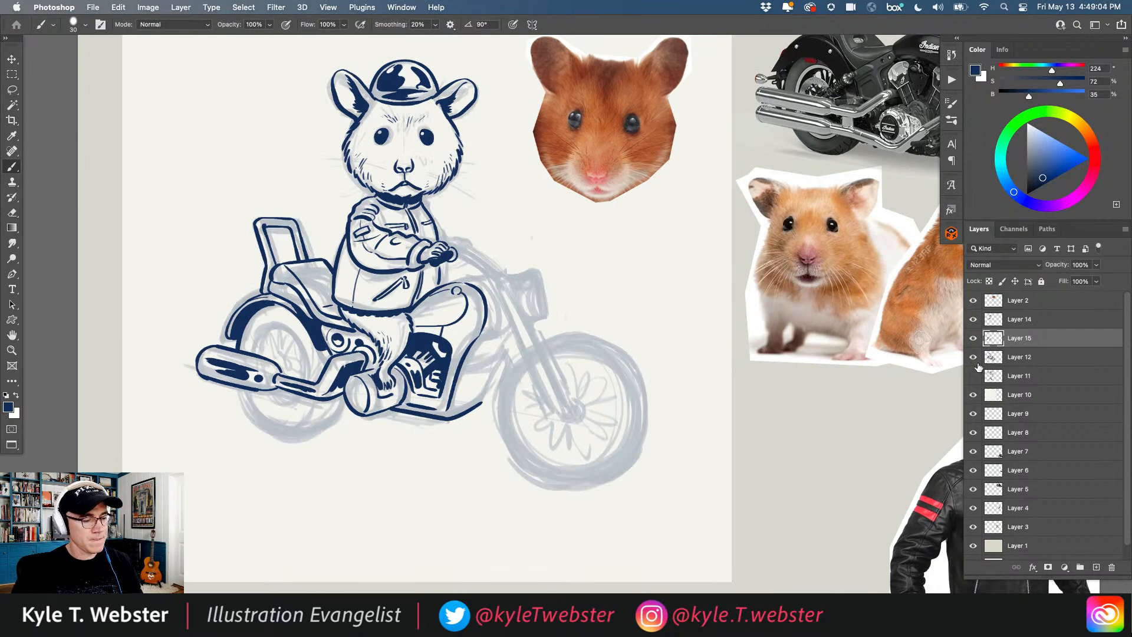
pyautogui.press('super+0')
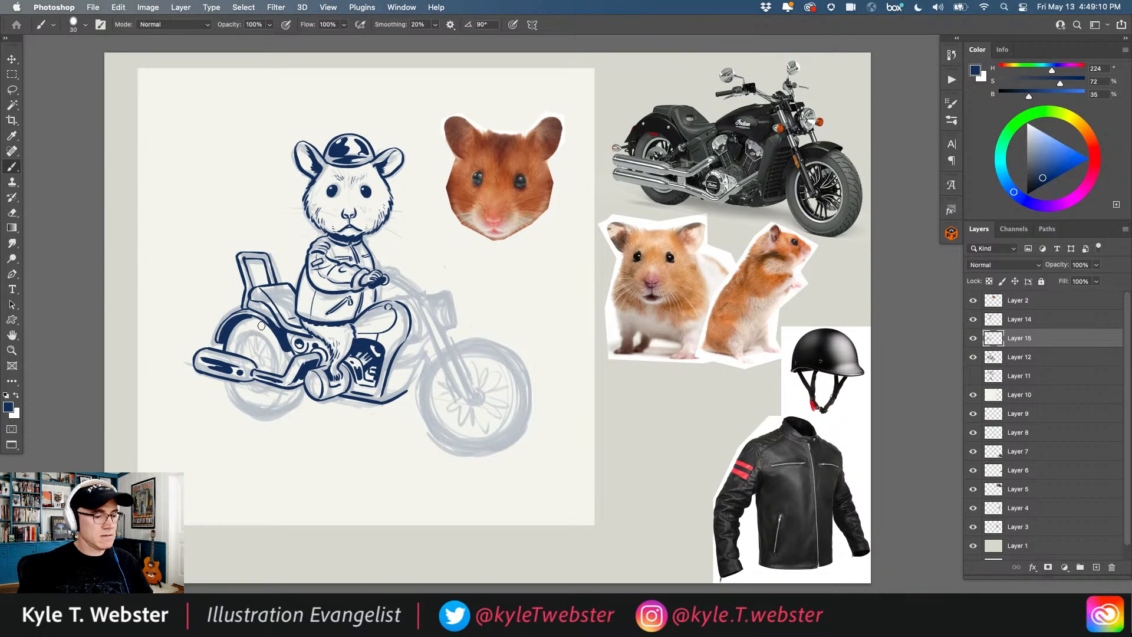
# Step: Ink the hamster's far paw gripping the handlebar and the edge of the far sleeve
pyautogui.keyDown('super'); pyautogui.click(391, 269); pyautogui.keyUp('super')
pyautogui.keyDown('super'); pyautogui.click(391, 269); pyautogui.keyUp('super')
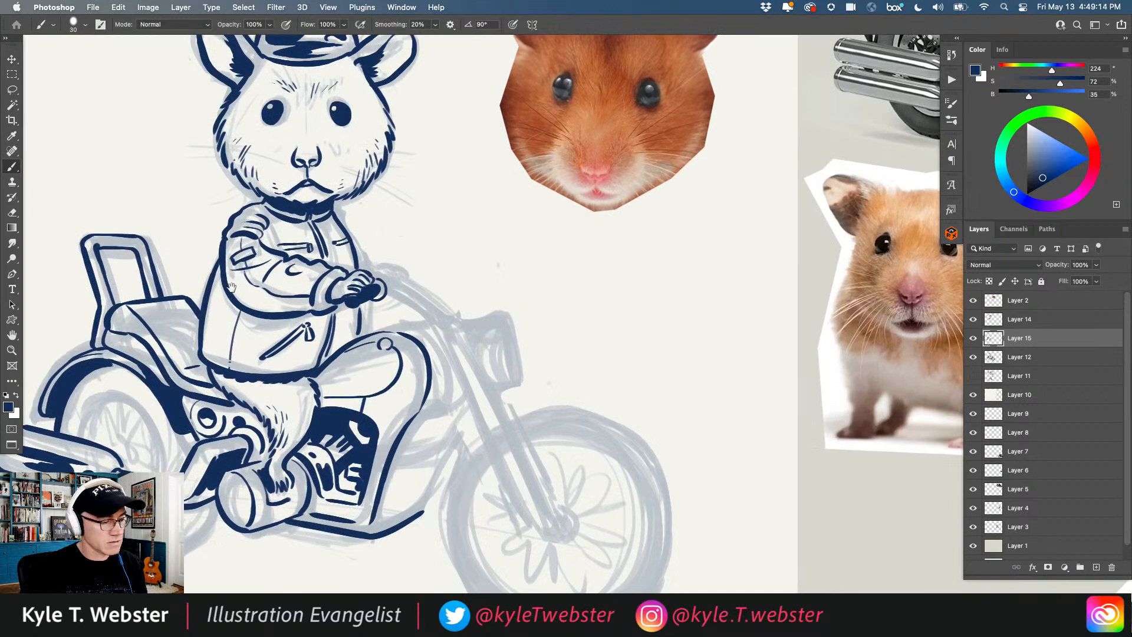
pyautogui.scroll(-3, 376, 249)
pyautogui.hscroll(-4, 375, 249)
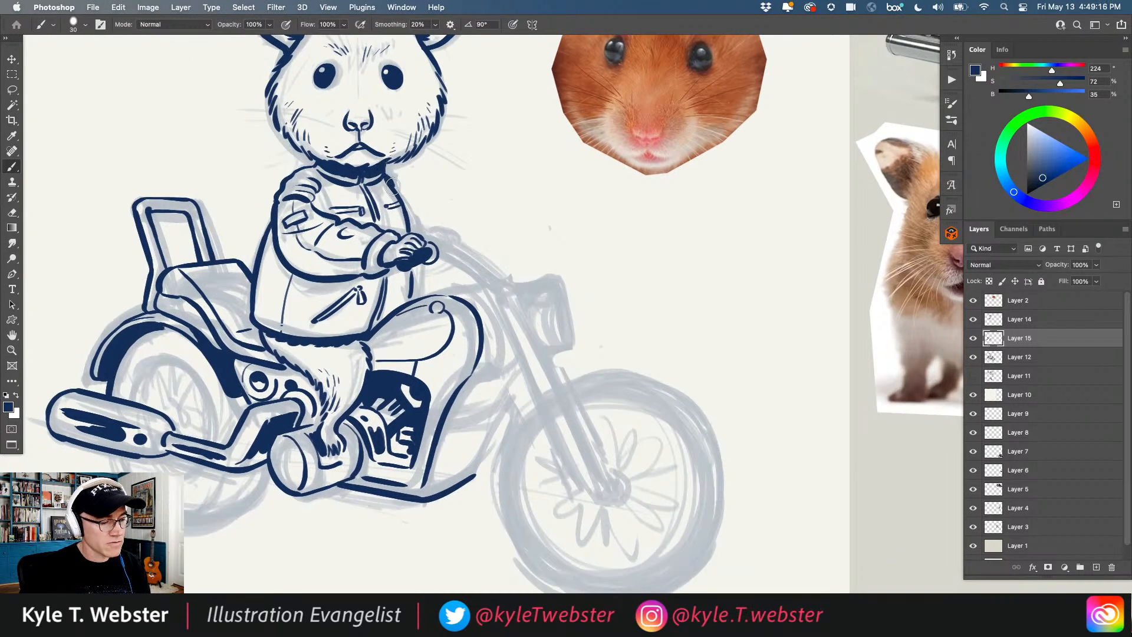
pyautogui.moveTo(386, 169); pyautogui.dragTo(435, 223)
pyautogui.press('super+z')
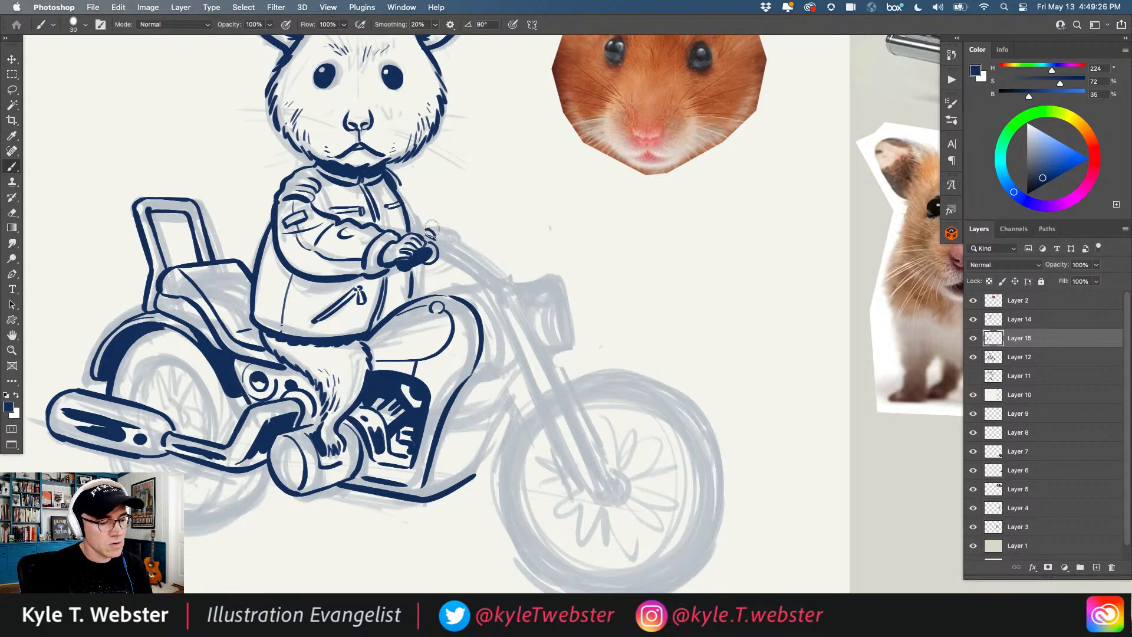
pyautogui.moveTo(451, 239); pyautogui.dragTo(447, 241)
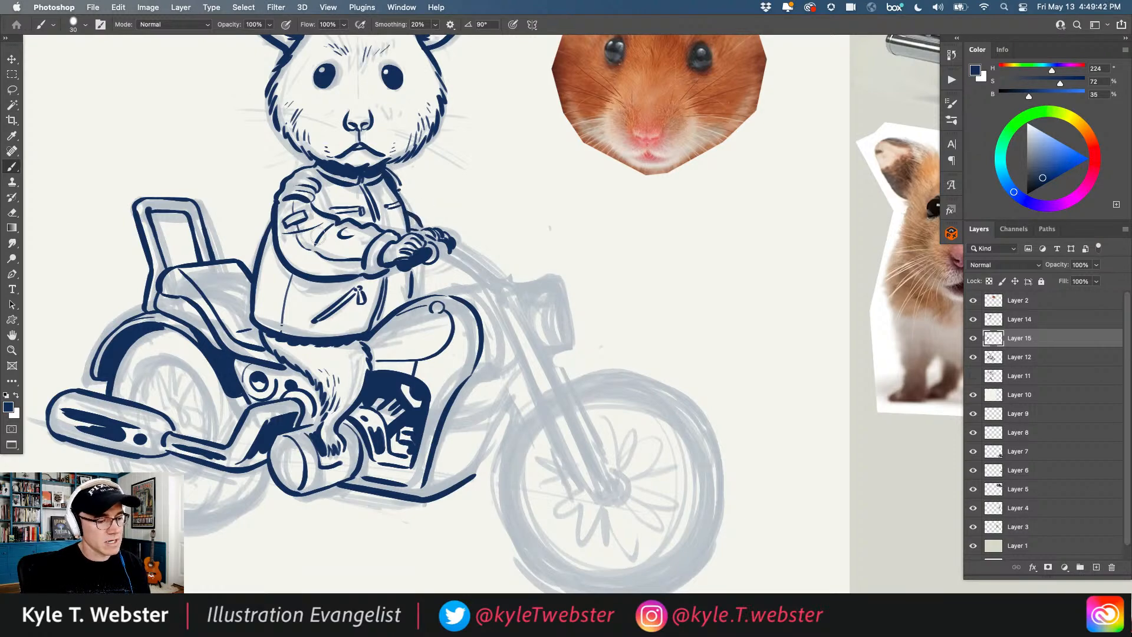
# Step: Bring the motorcycle photo on Layer 5 to the top of the layer stack and move it beside the hamster drawing
pyautogui.keyDown('alt'); pyautogui.click(341, 320); pyautogui.keyUp('alt')
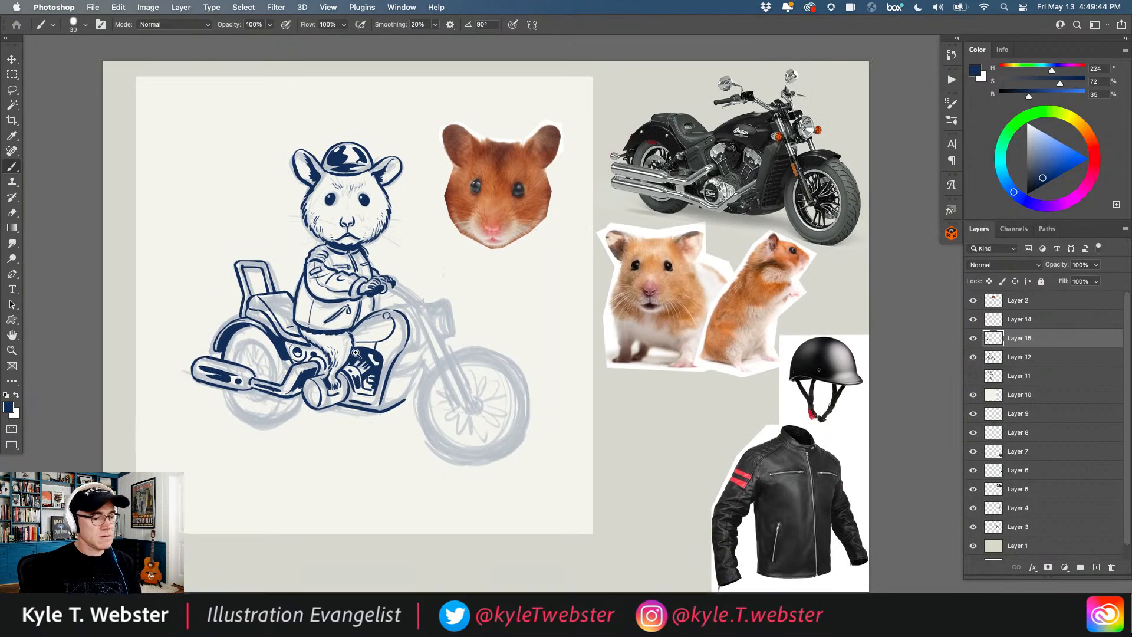
pyautogui.keyDown('ctrl'); pyautogui.click(342, 349); pyautogui.keyUp('ctrl')
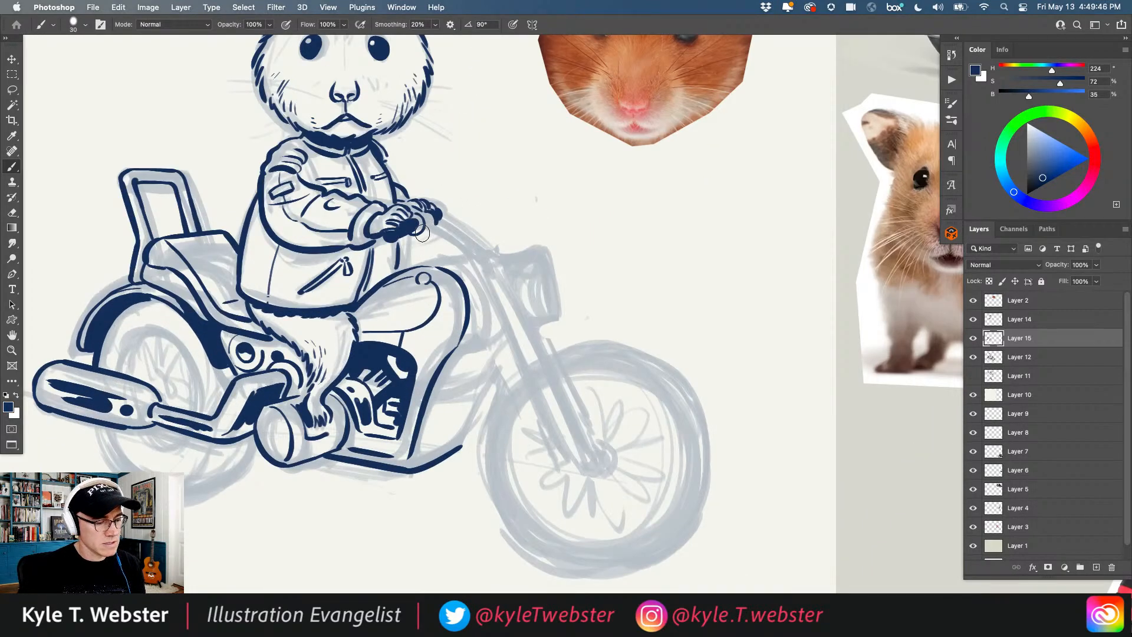
pyautogui.keyDown('alt'); pyautogui.click(435, 257); pyautogui.keyUp('alt')
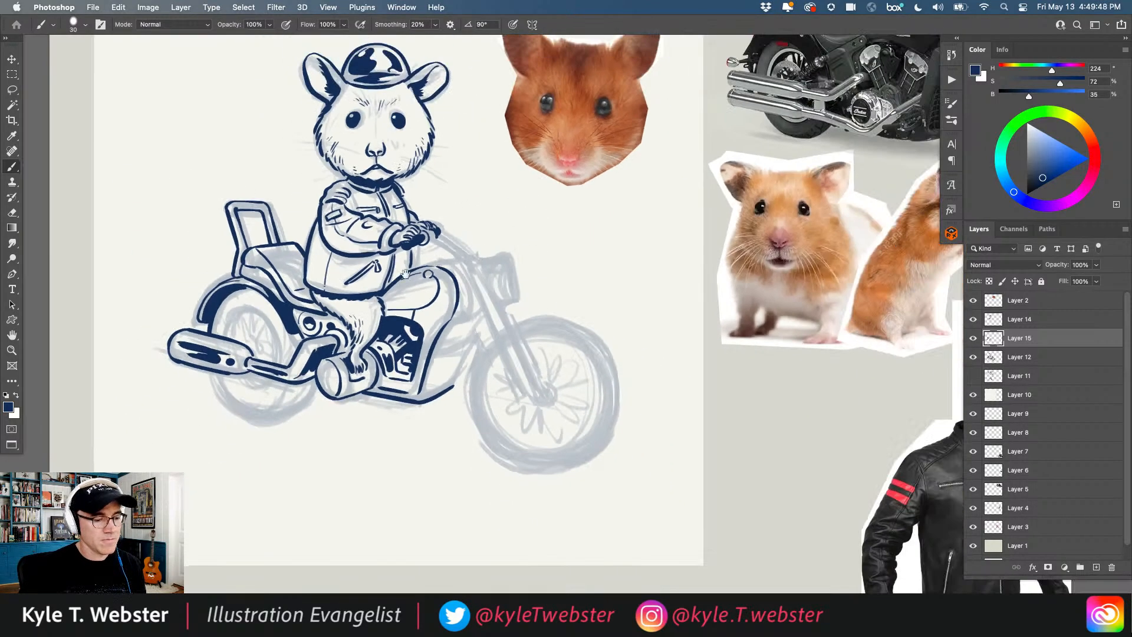
pyautogui.moveTo(439, 255); pyautogui.dragTo(360, 287)
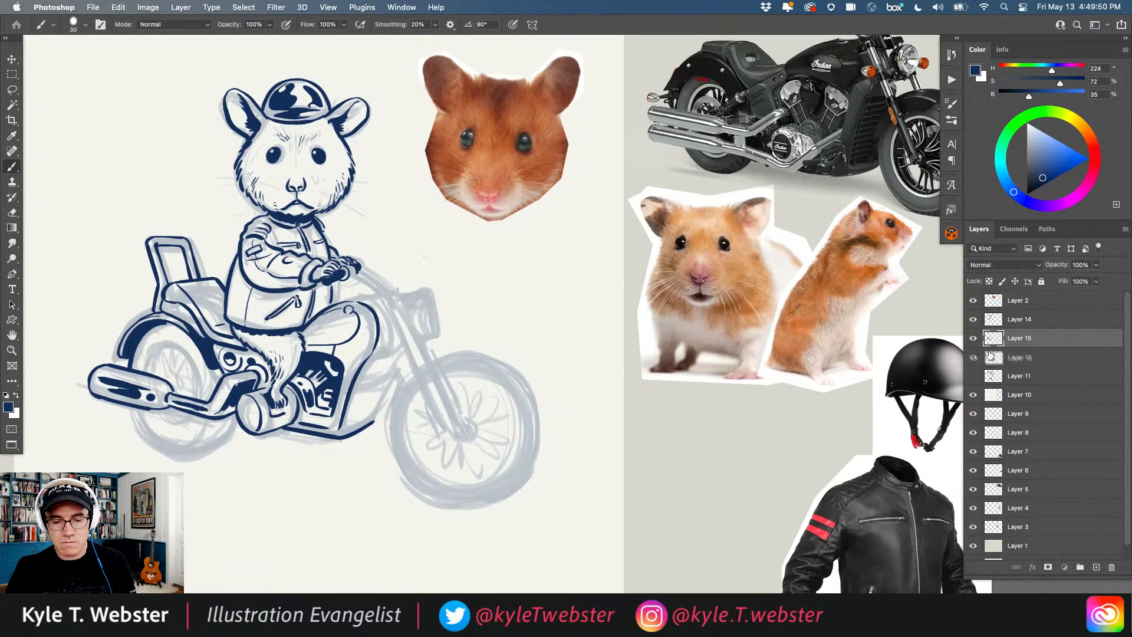
pyautogui.click(996, 358)
pyautogui.keyDown('alt'); pyautogui.click(746, 315); pyautogui.keyUp('alt')
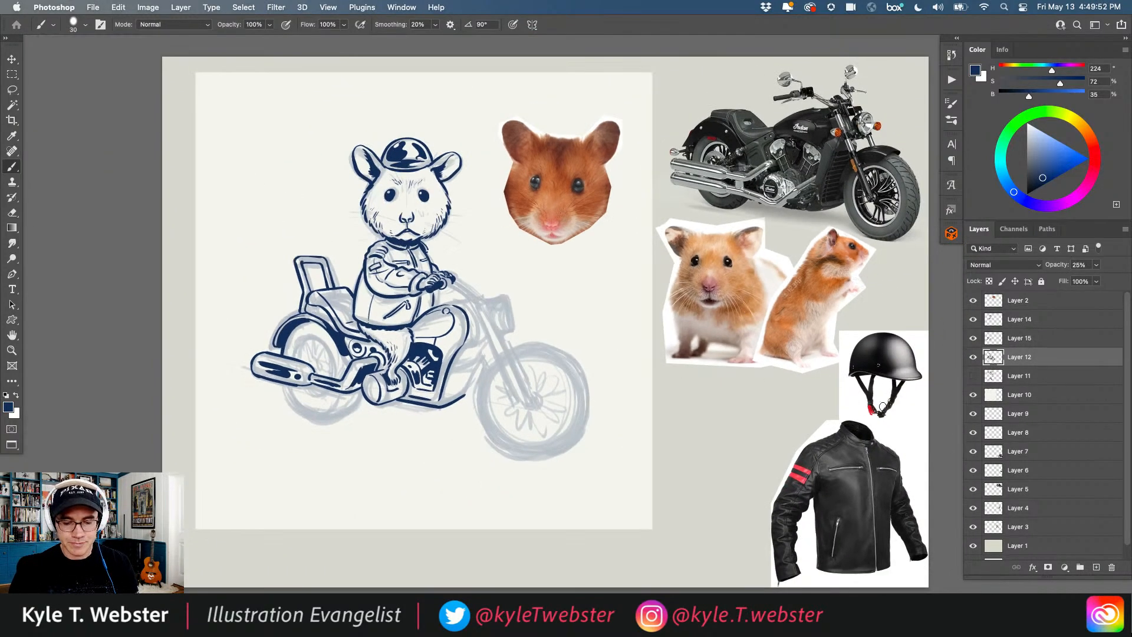
pyautogui.click(994, 487)
pyautogui.press('v')
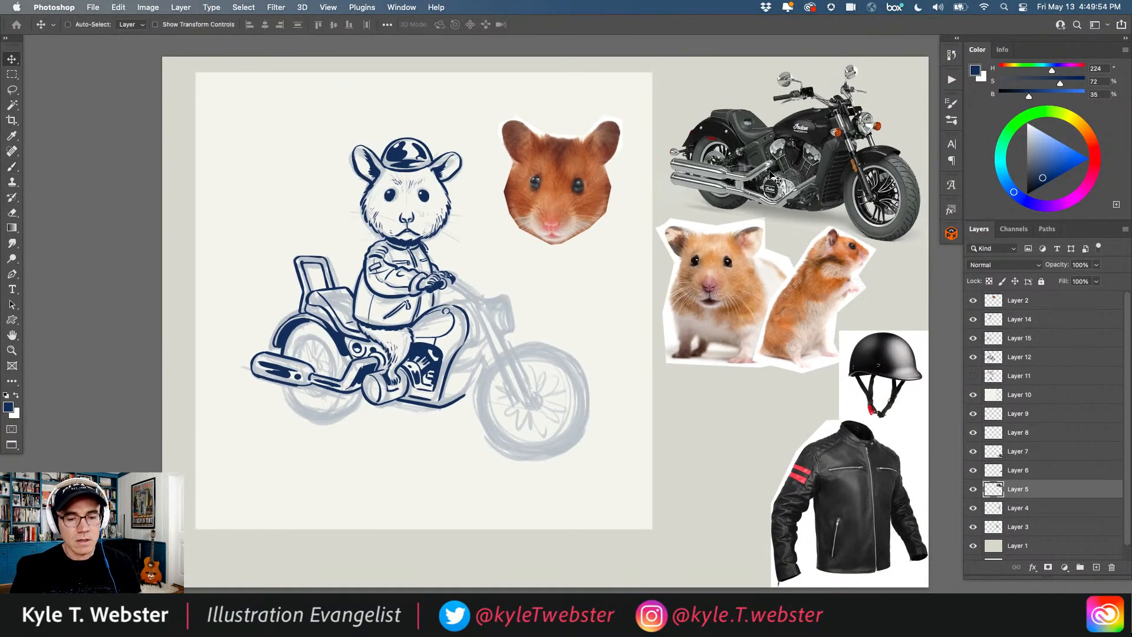
pyautogui.moveTo(993, 461); pyautogui.dragTo(994, 296)
pyautogui.moveTo(750, 169); pyautogui.dragTo(523, 228)
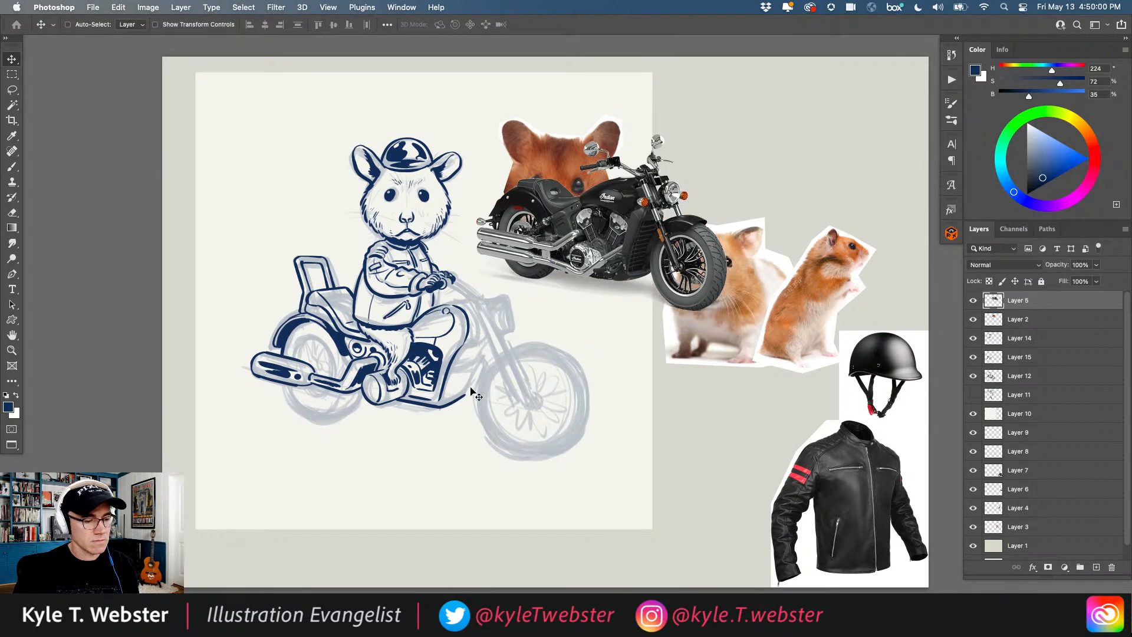
# Step: Ink the dark handlebar tube with the Brush tool from the hamster's paws toward the headlight
pyautogui.keyDown('super'); pyautogui.click(466, 399); pyautogui.keyUp('super')
pyautogui.keyDown('super'); pyautogui.click(454, 388); pyautogui.keyUp('super')
pyautogui.press('b')
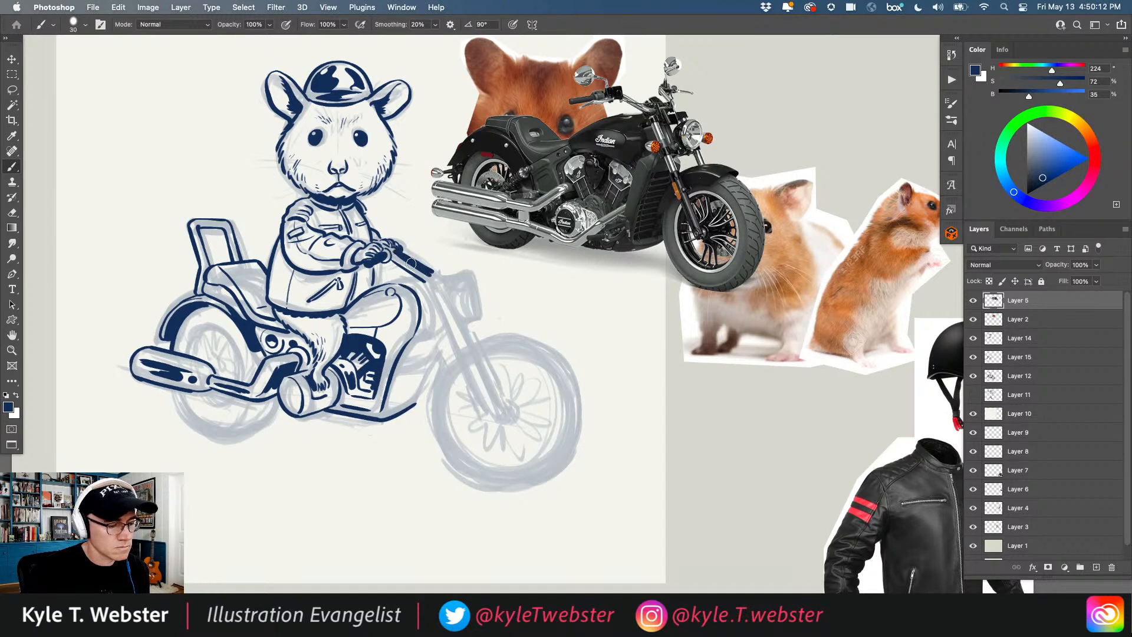
pyautogui.scroll(3, 405, 255)
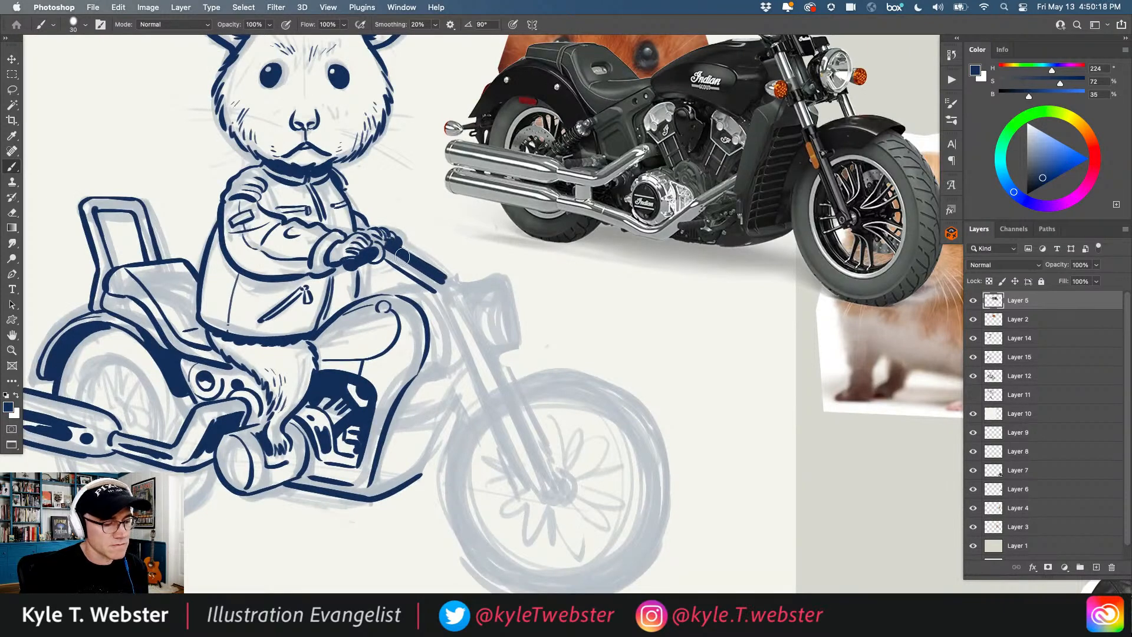
pyautogui.scroll(-2, 405, 272)
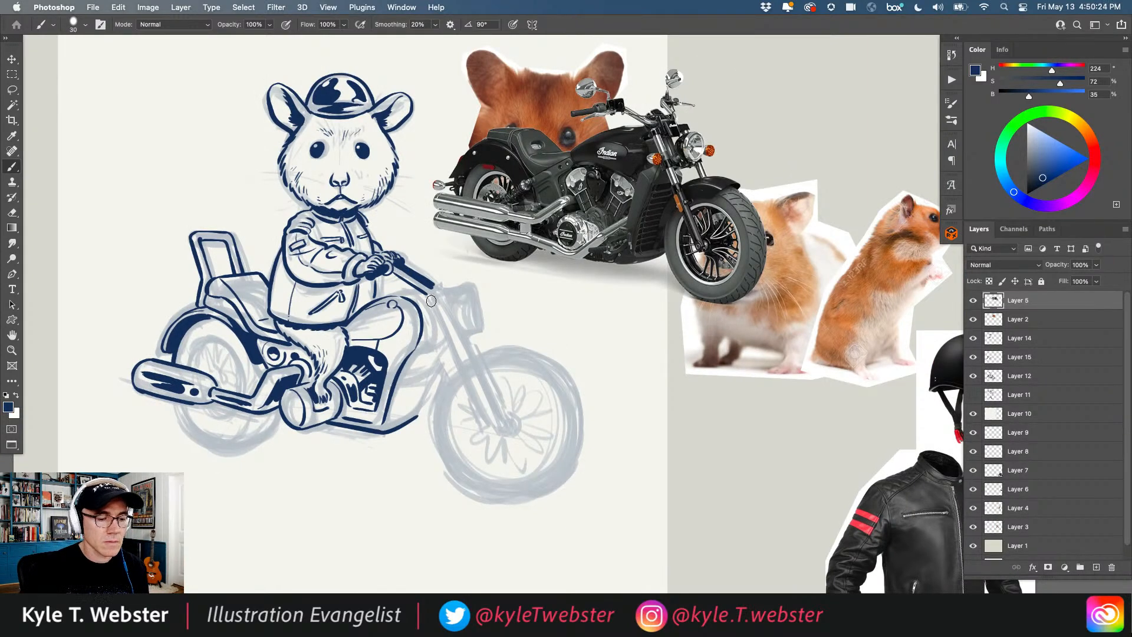
pyautogui.moveTo(428, 295); pyautogui.dragTo(414, 275)
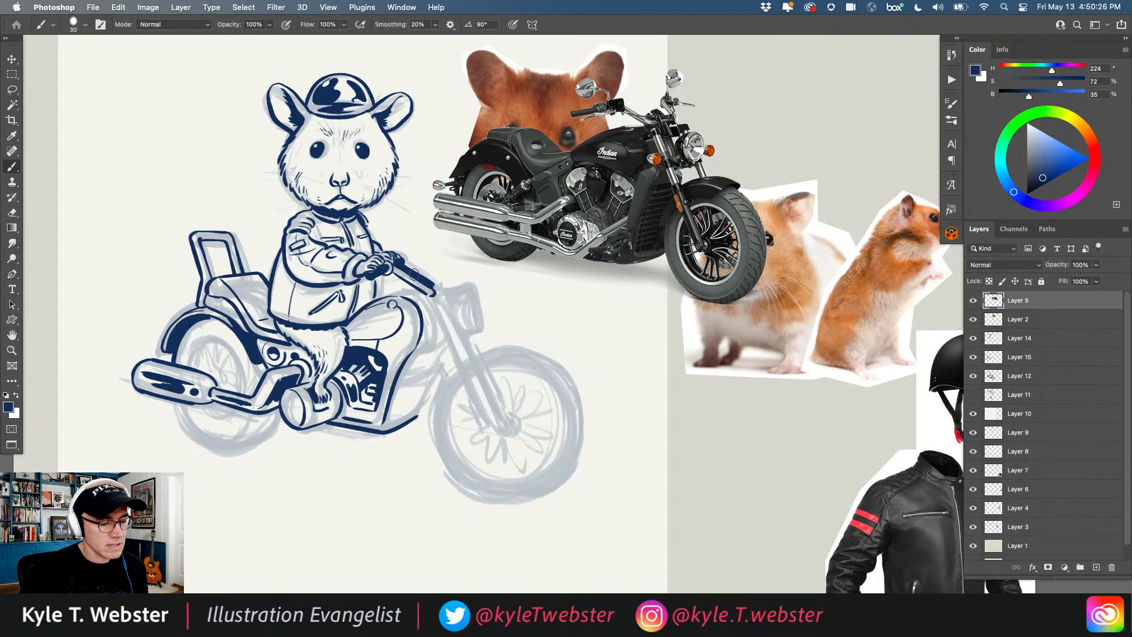
pyautogui.press('super+z')
pyautogui.press('super+z')
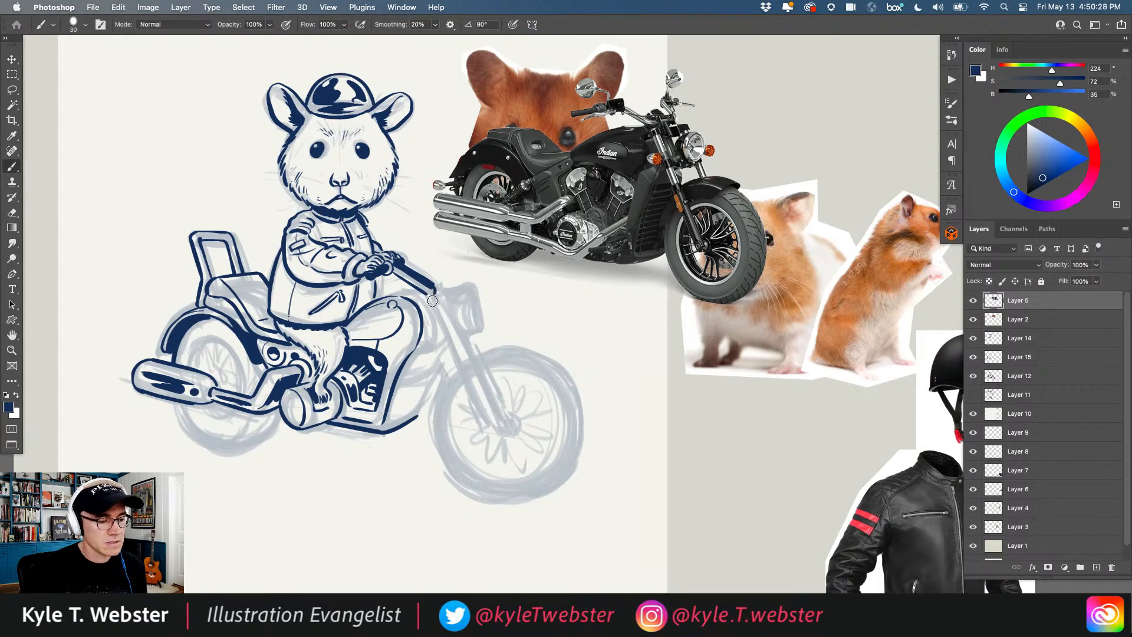
# Step: Ink the end of the handlebar tube and both edges of the front fork down toward the front wheel
pyautogui.keyDown('super'); pyautogui.click(432, 299); pyautogui.keyUp('super')
pyautogui.moveTo(432, 278)
pyautogui.mouseDown()
pyautogui.moveTo(439, 286)
pyautogui.moveTo(424, 288)
pyautogui.mouseUp()
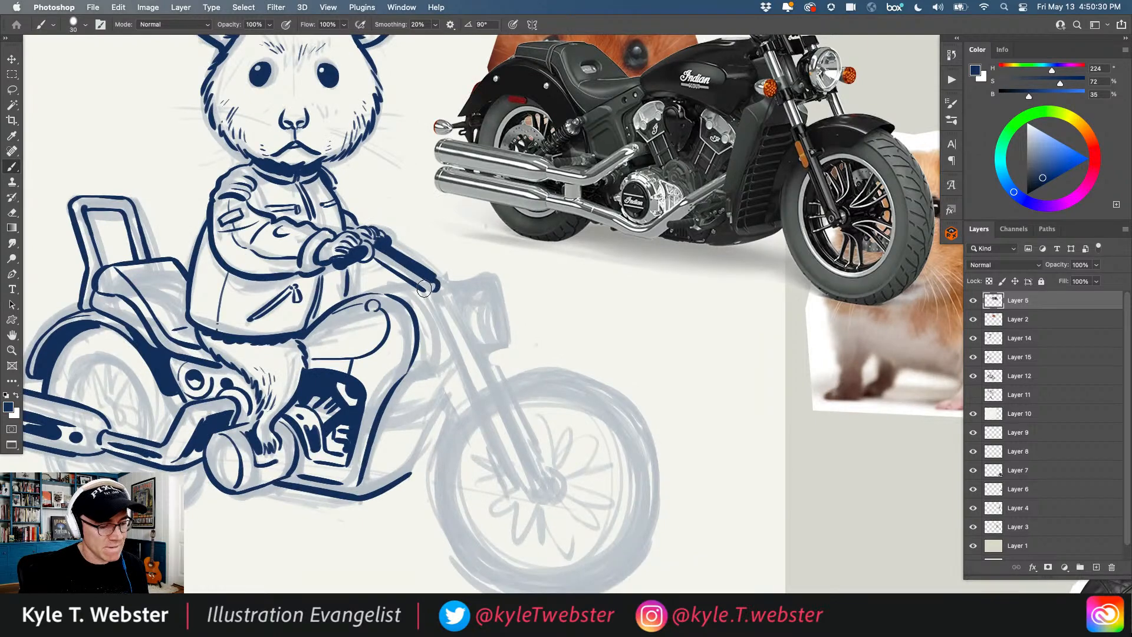
pyautogui.keyDown('alt'); pyautogui.keyDown('super'); pyautogui.click(410, 348); pyautogui.keyUp('super'); pyautogui.keyUp('alt')
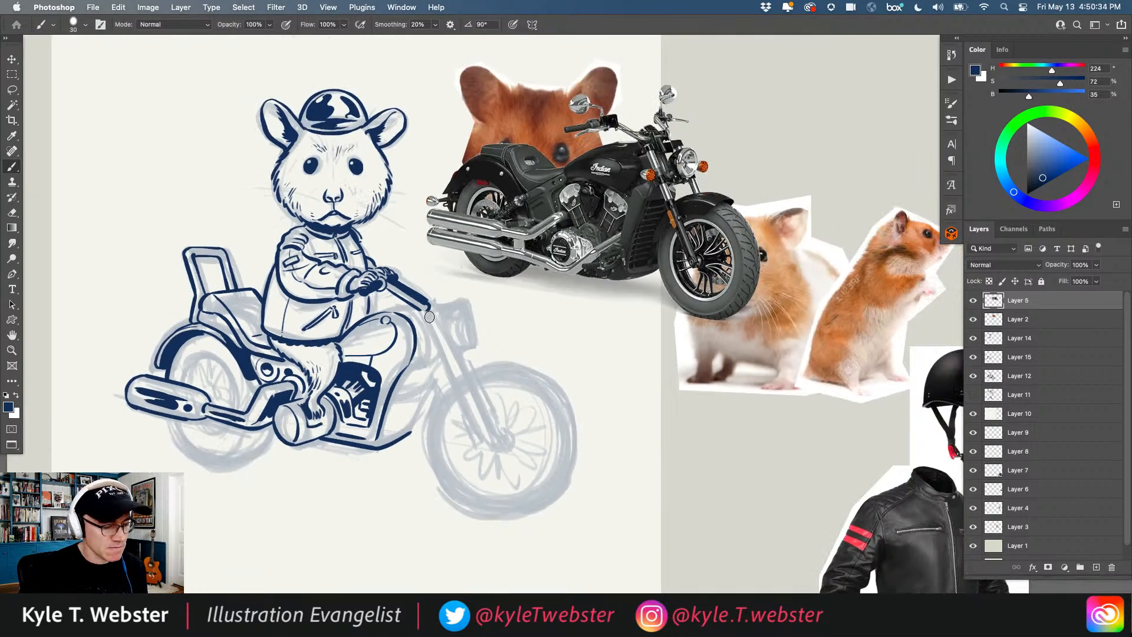
pyautogui.moveTo(432, 315)
pyautogui.mouseDown()
pyautogui.moveTo(424, 322)
pyautogui.moveTo(473, 413)
pyautogui.mouseUp()
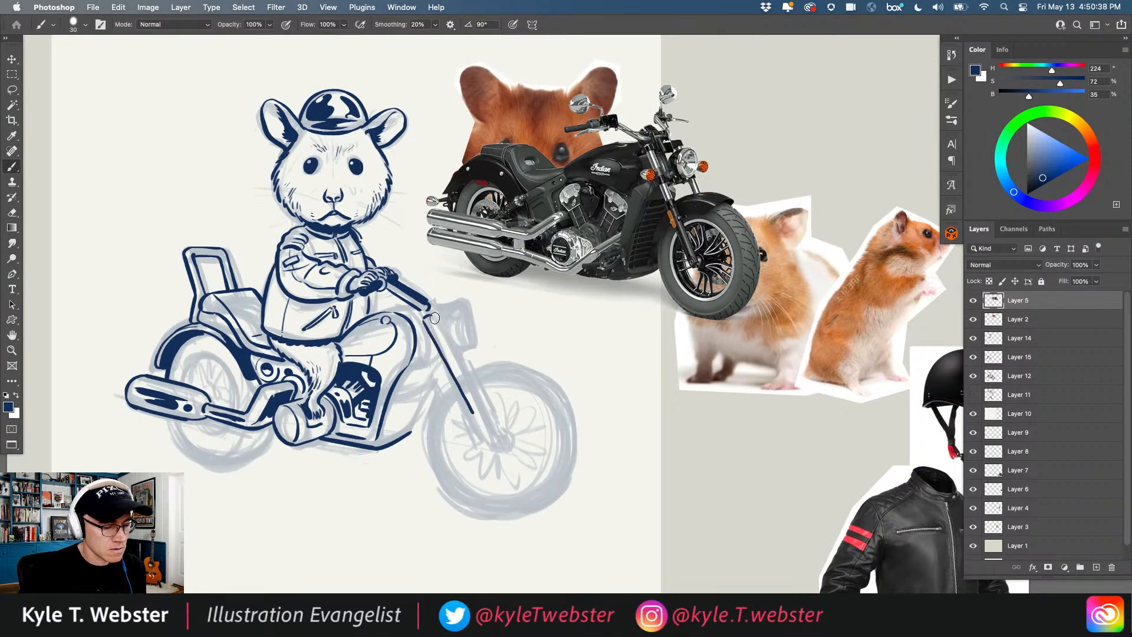
pyautogui.moveTo(434, 319); pyautogui.dragTo(476, 391)
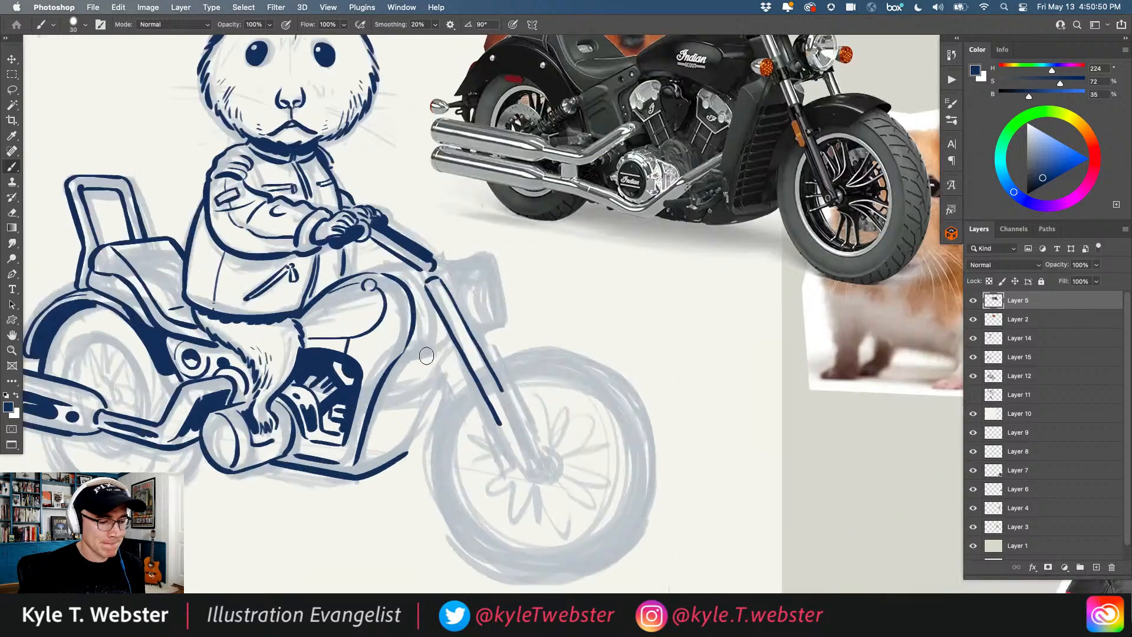
# Step: Ink a round clamp with a small bracket around the upper part of the front fork
pyautogui.click(419, 389)
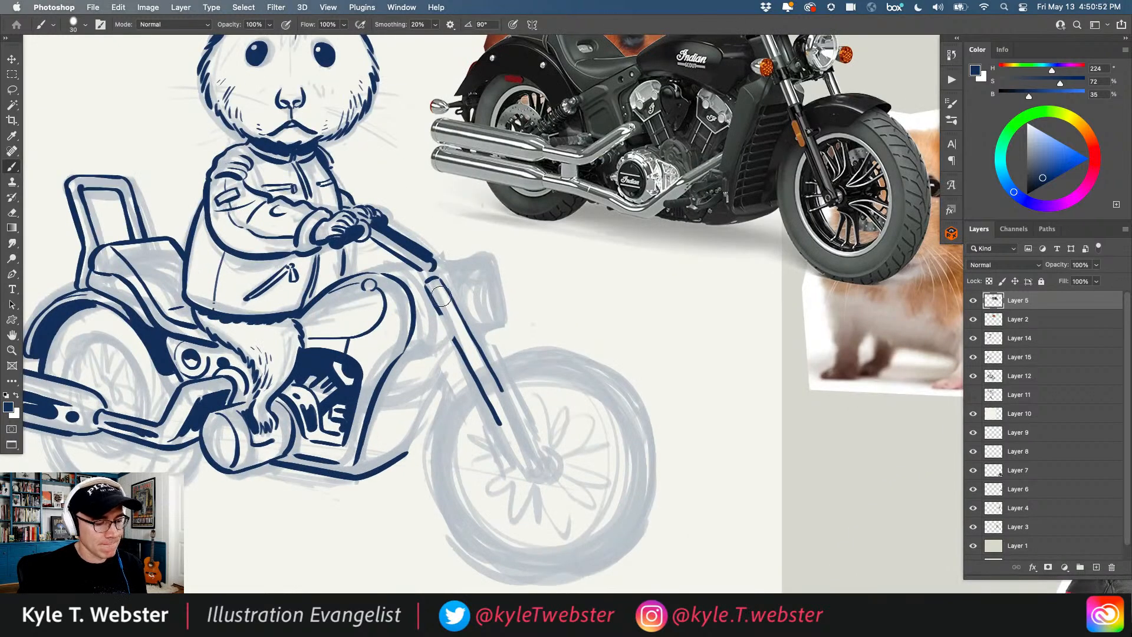
pyautogui.moveTo(450, 318)
pyautogui.mouseDown()
pyautogui.moveTo(458, 333)
pyautogui.moveTo(443, 318)
pyautogui.moveTo(438, 332)
pyautogui.mouseUp()
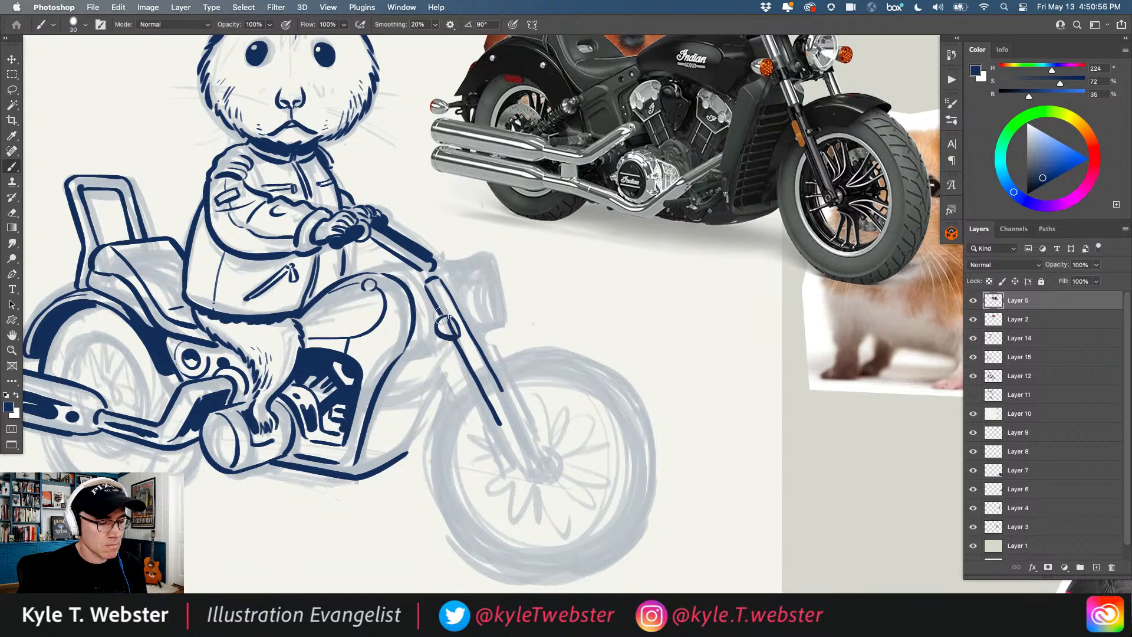
pyautogui.moveTo(427, 282)
pyautogui.mouseDown()
pyautogui.moveTo(458, 271)
pyautogui.moveTo(452, 316)
pyautogui.mouseUp()
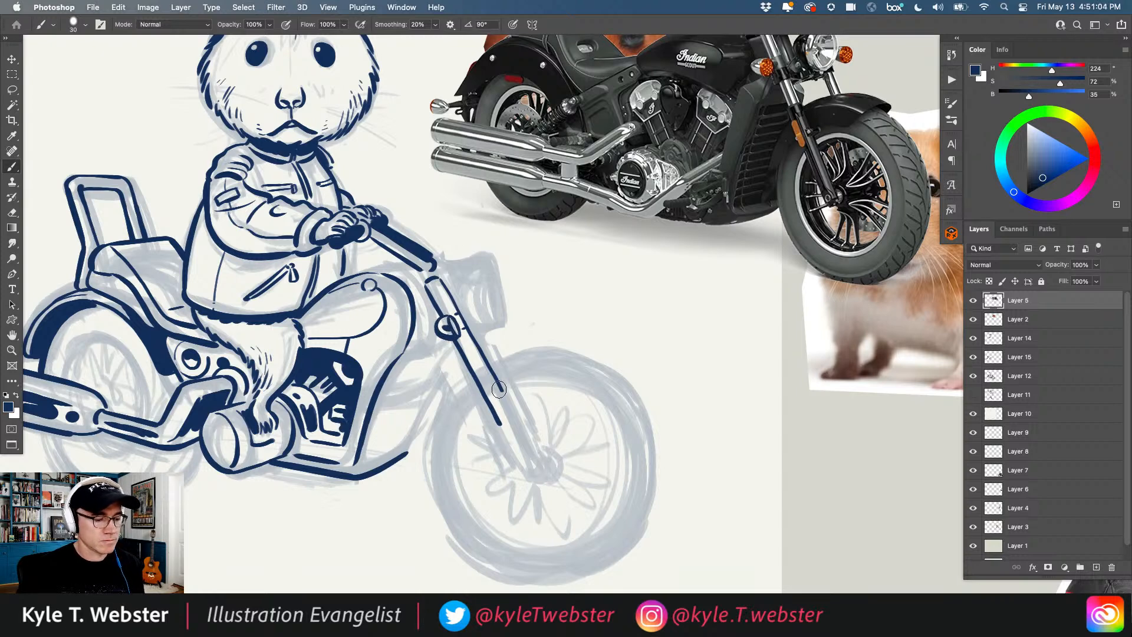
pyautogui.moveTo(406, 349); pyautogui.dragTo(386, 360)
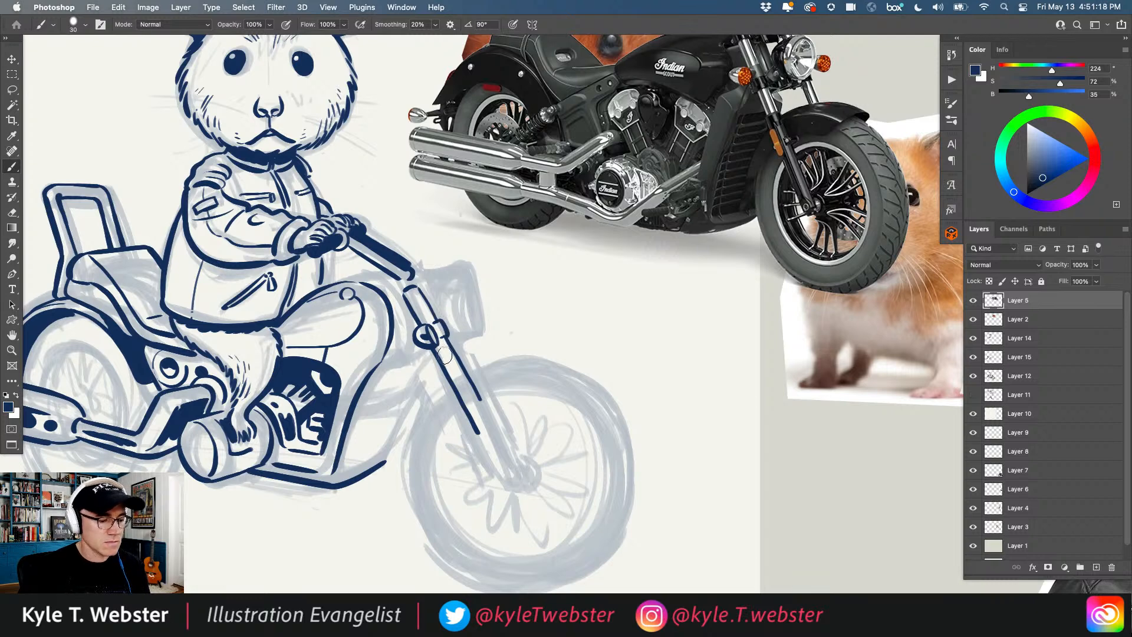
pyautogui.scroll(-3, 372, 318)
pyautogui.hscroll(2, 372, 317)
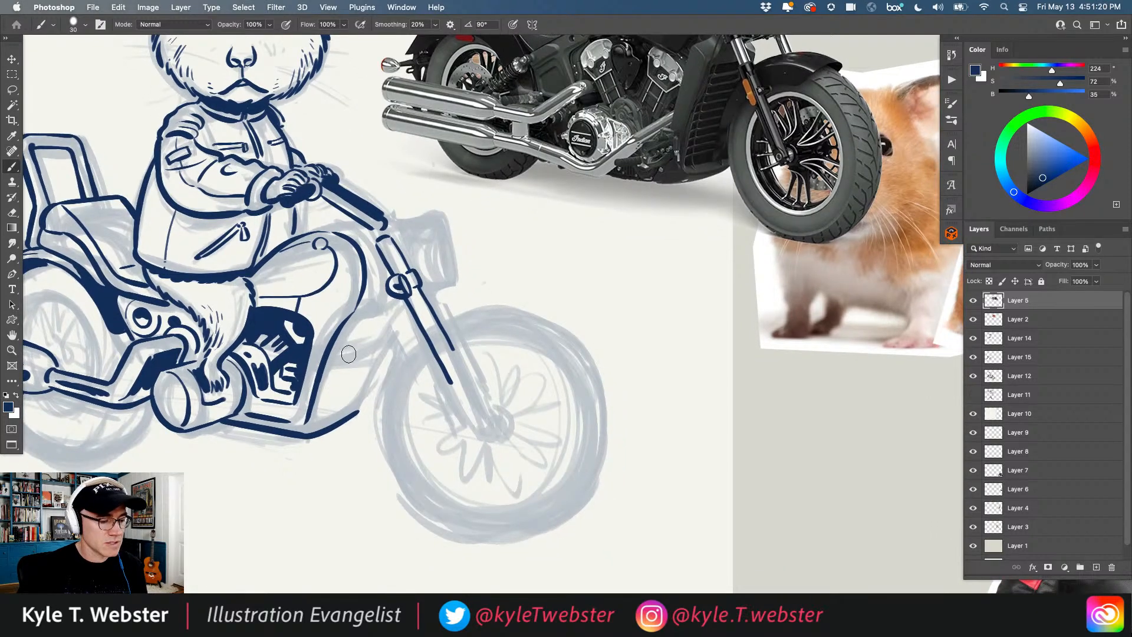
# Step: Replace the lower fork line with a wider fork sleeve that has a narrow slot and a round axle cap
pyautogui.press('super+z')
pyautogui.press('super+z')
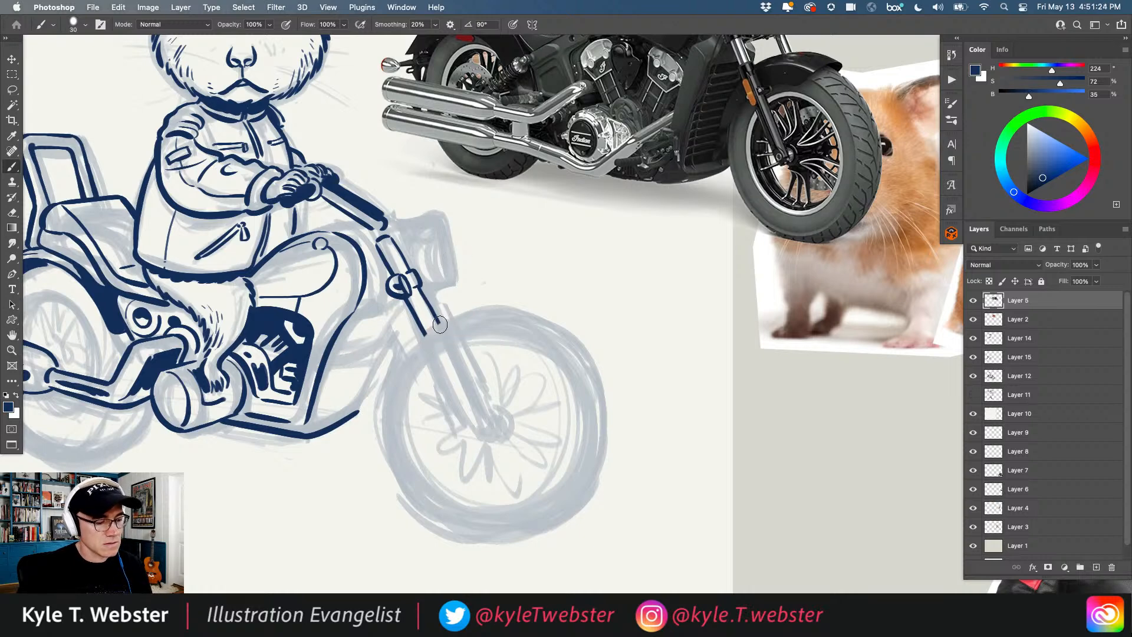
pyautogui.moveTo(424, 338); pyautogui.dragTo(446, 381)
pyautogui.press('super+z')
pyautogui.moveTo(424, 338); pyautogui.dragTo(453, 390)
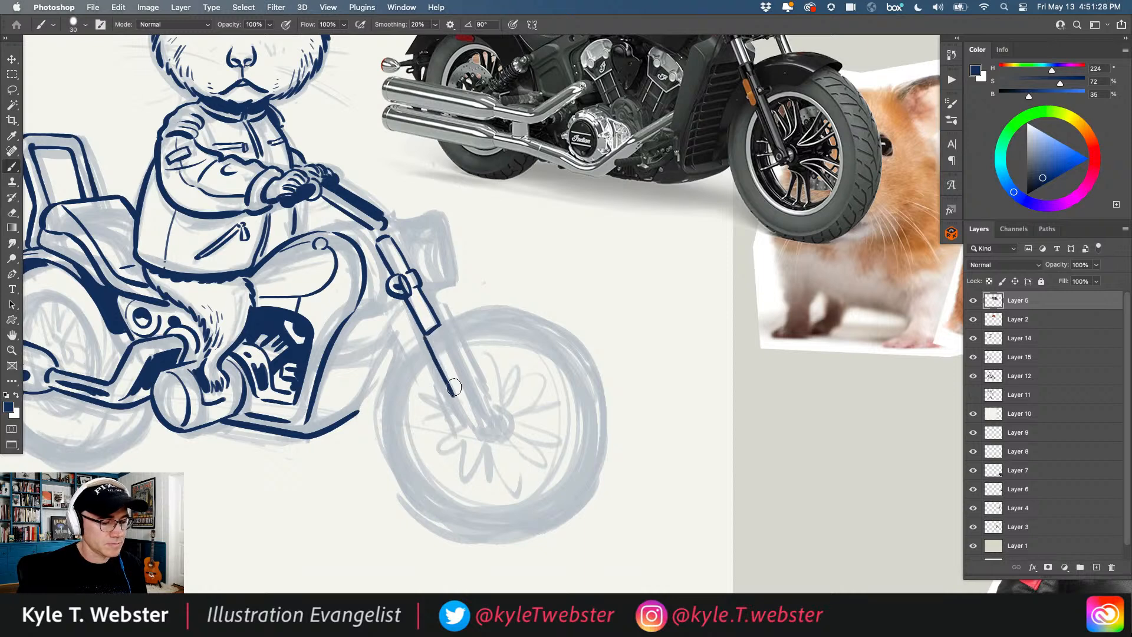
pyautogui.press('super+z')
pyautogui.moveTo(424, 337); pyautogui.dragTo(464, 410)
pyautogui.moveTo(443, 326)
pyautogui.mouseDown()
pyautogui.moveTo(487, 417)
pyautogui.moveTo(477, 408)
pyautogui.mouseUp()
pyautogui.press('super+z')
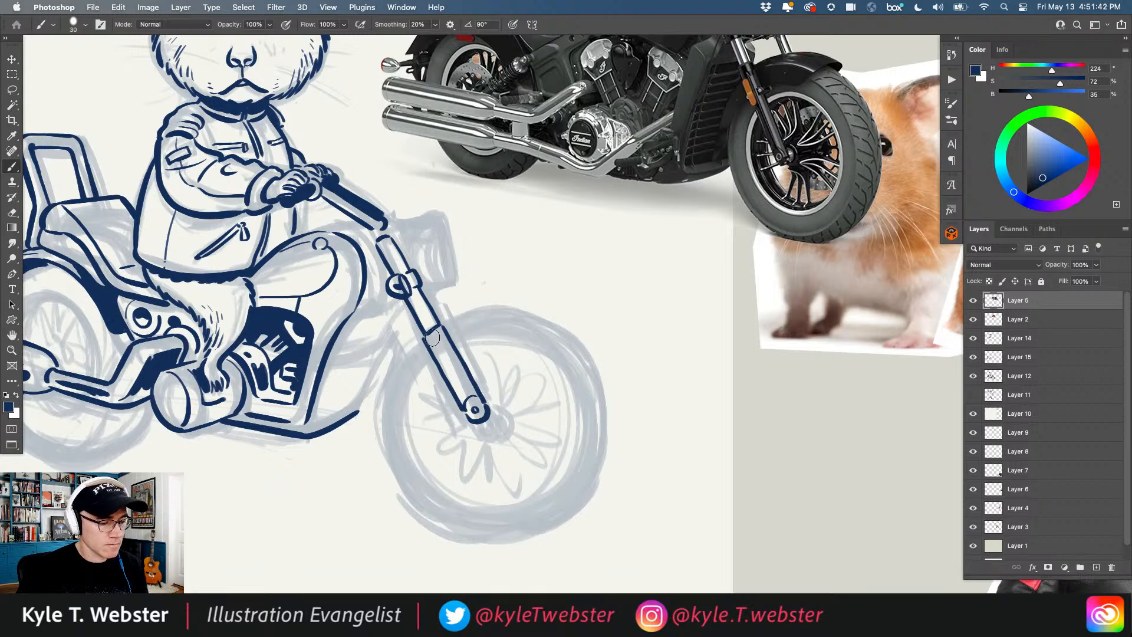
pyautogui.moveTo(436, 341)
pyautogui.mouseDown()
pyautogui.moveTo(452, 372)
pyautogui.moveTo(448, 356)
pyautogui.mouseUp()
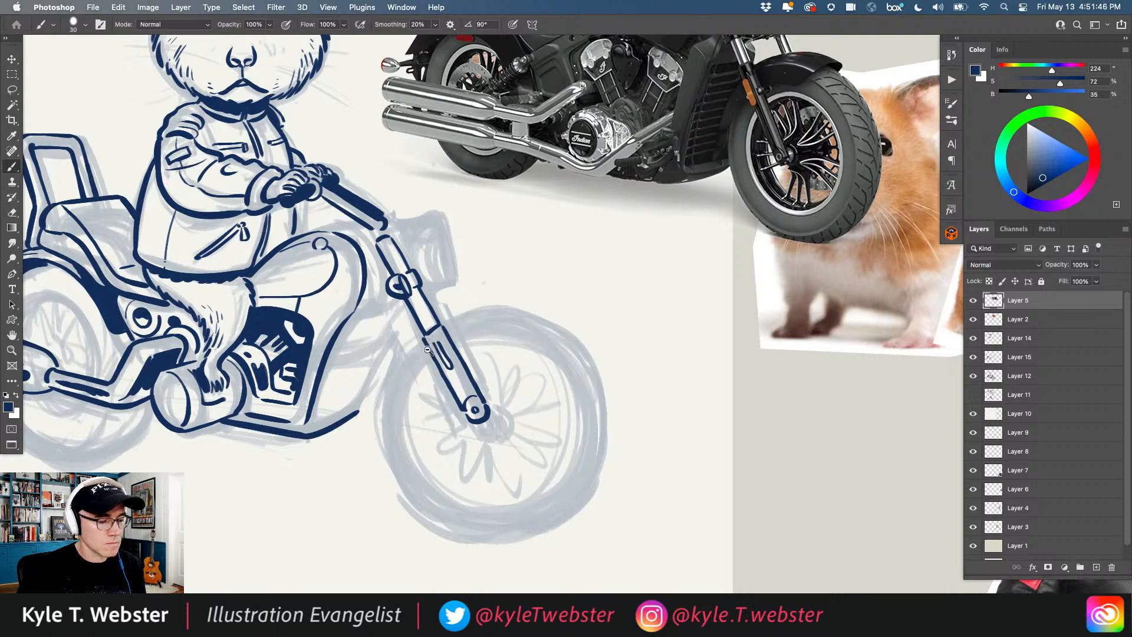
pyautogui.press('super+0')
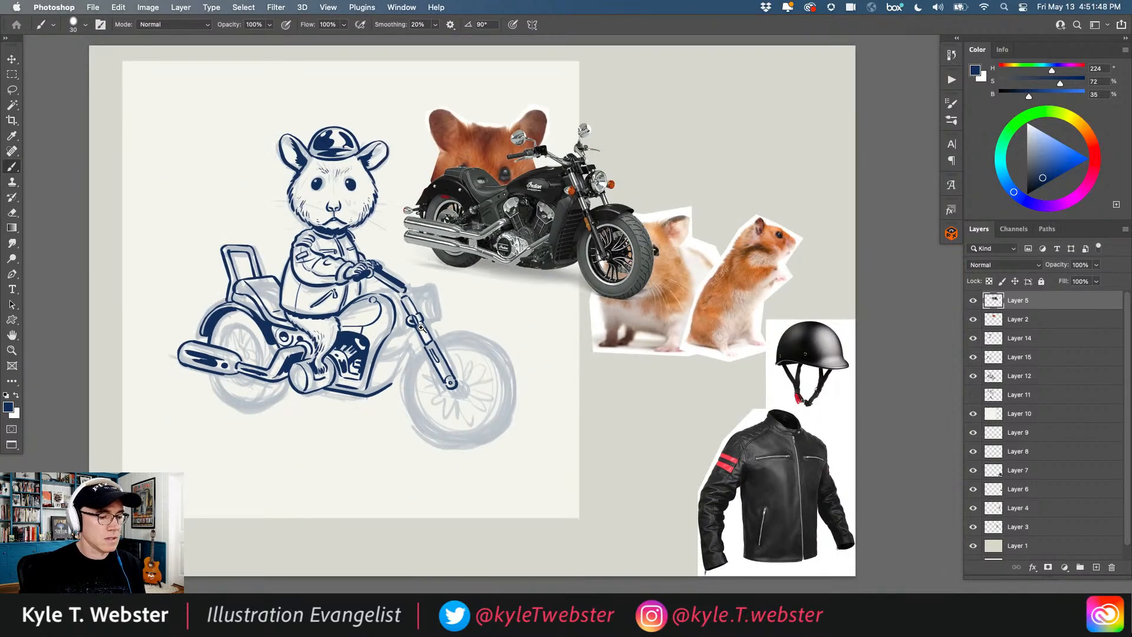
# Step: Ink the dark joint connecting the handlebar tube to the top of the front fork
pyautogui.scroll(2, 406, 271)
pyautogui.moveTo(388, 336); pyautogui.dragTo(392, 357)
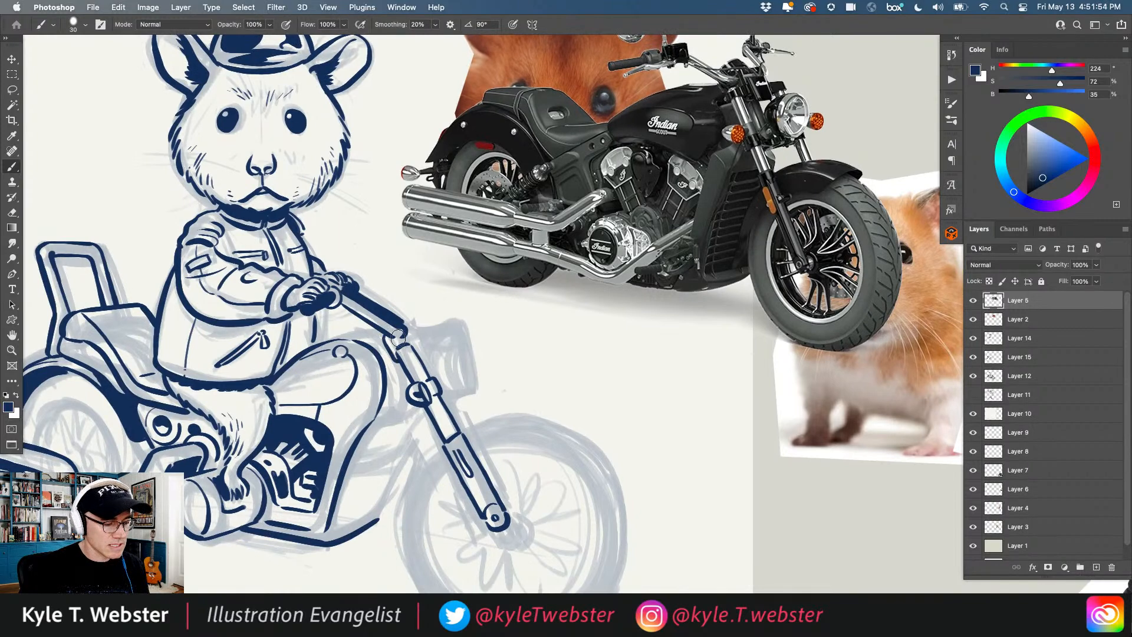
pyautogui.moveTo(419, 346); pyautogui.dragTo(395, 319)
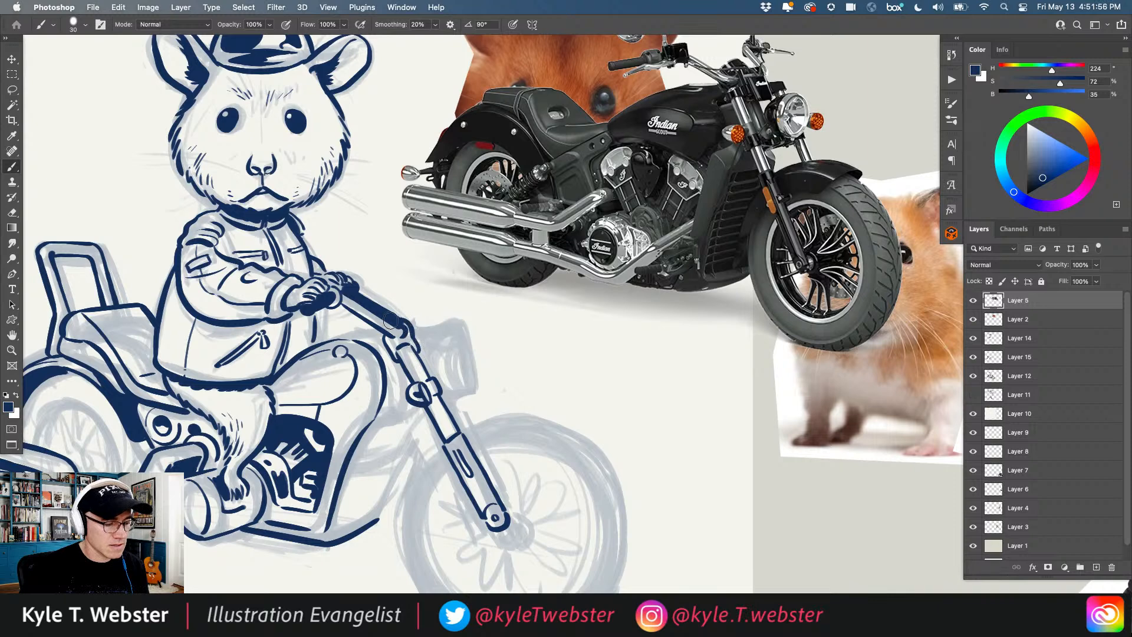
pyautogui.keyDown('alt'); pyautogui.click(370, 343); pyautogui.keyUp('alt')
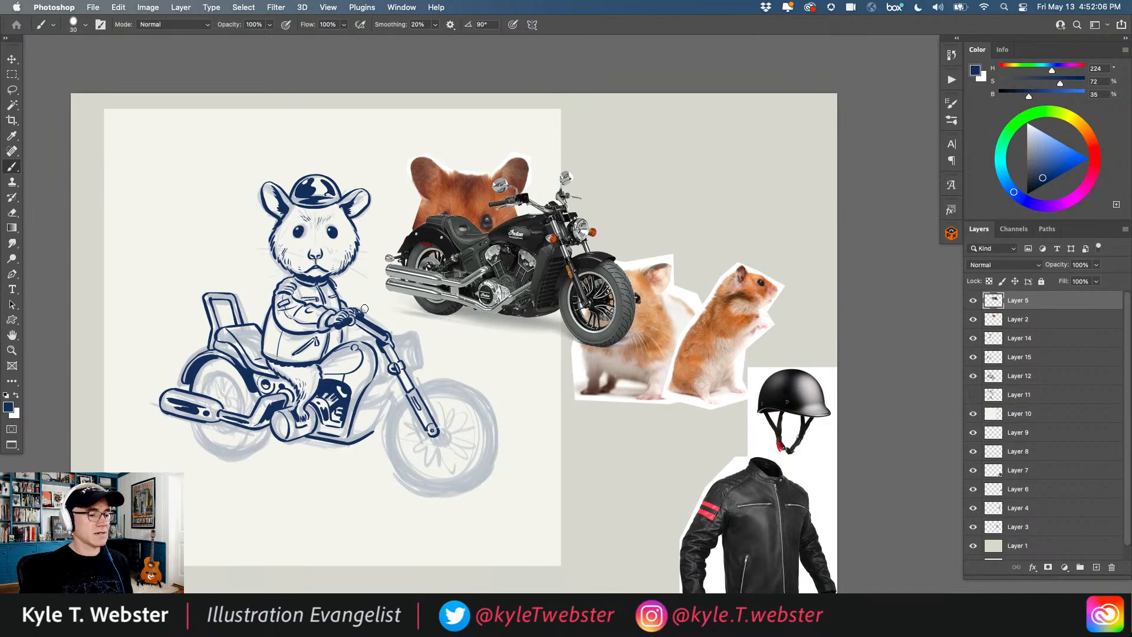
# Step: Ink the outline of the headlight housing and its narrow oval lens beside the front fork
pyautogui.click(395, 378)
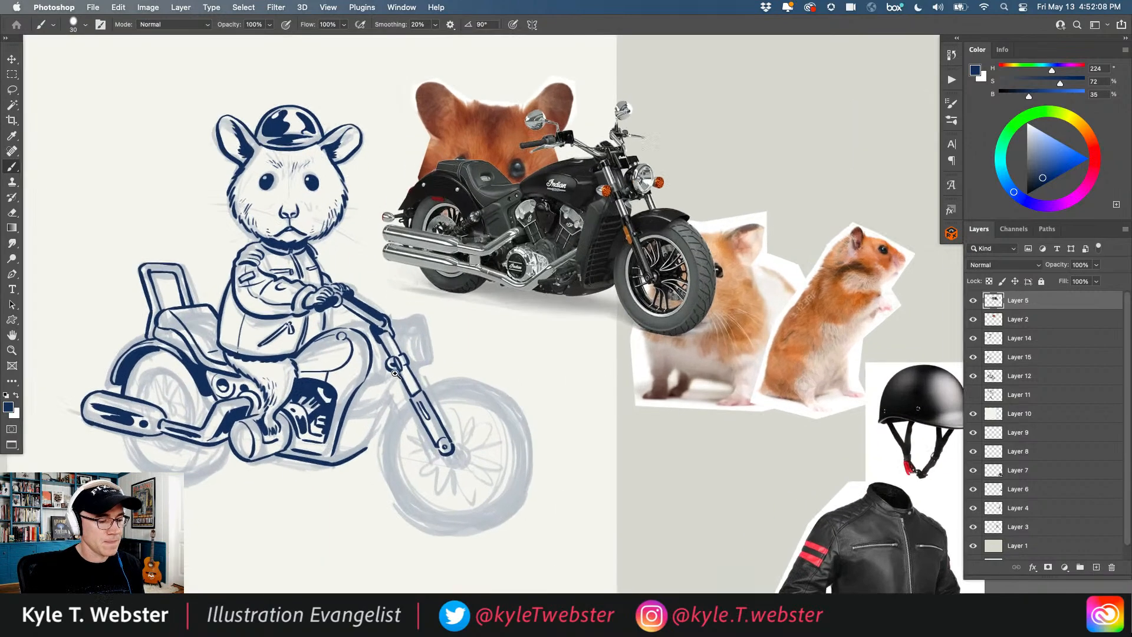
pyautogui.click(401, 345)
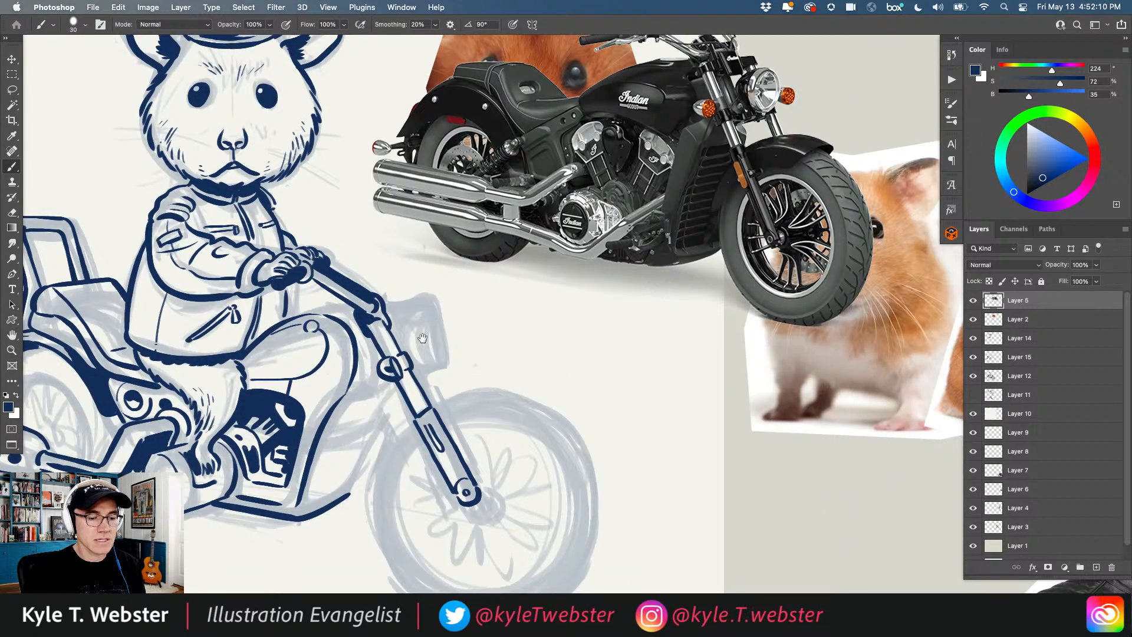
pyautogui.moveTo(409, 332)
pyautogui.mouseDown()
pyautogui.moveTo(391, 348)
pyautogui.moveTo(378, 341)
pyautogui.moveTo(393, 329)
pyautogui.mouseUp()
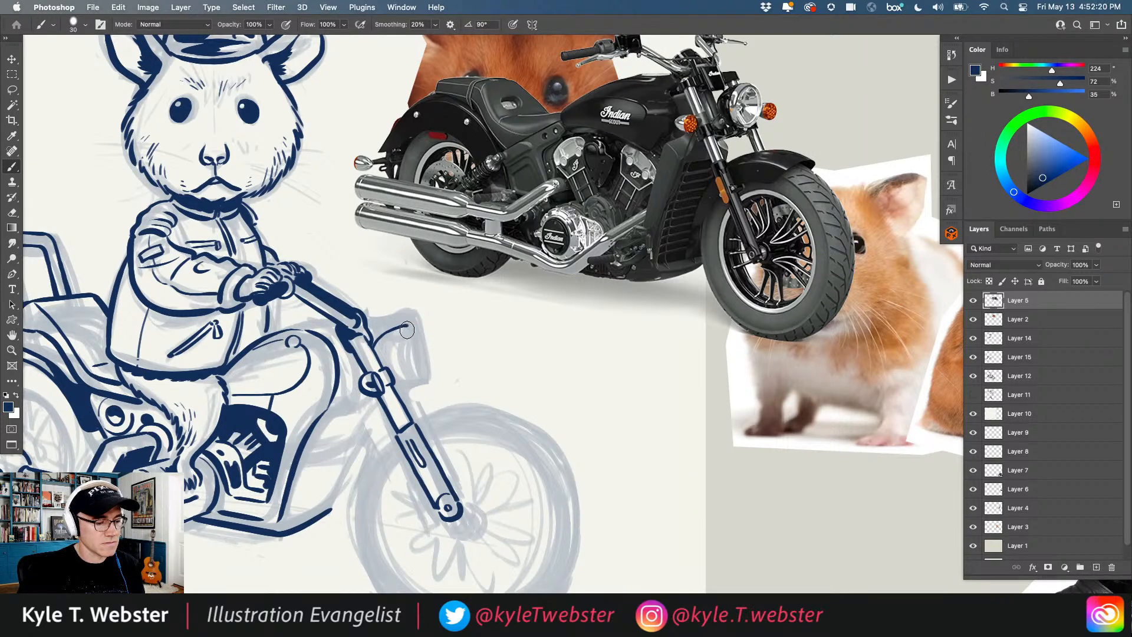
pyautogui.moveTo(416, 356); pyautogui.dragTo(426, 375)
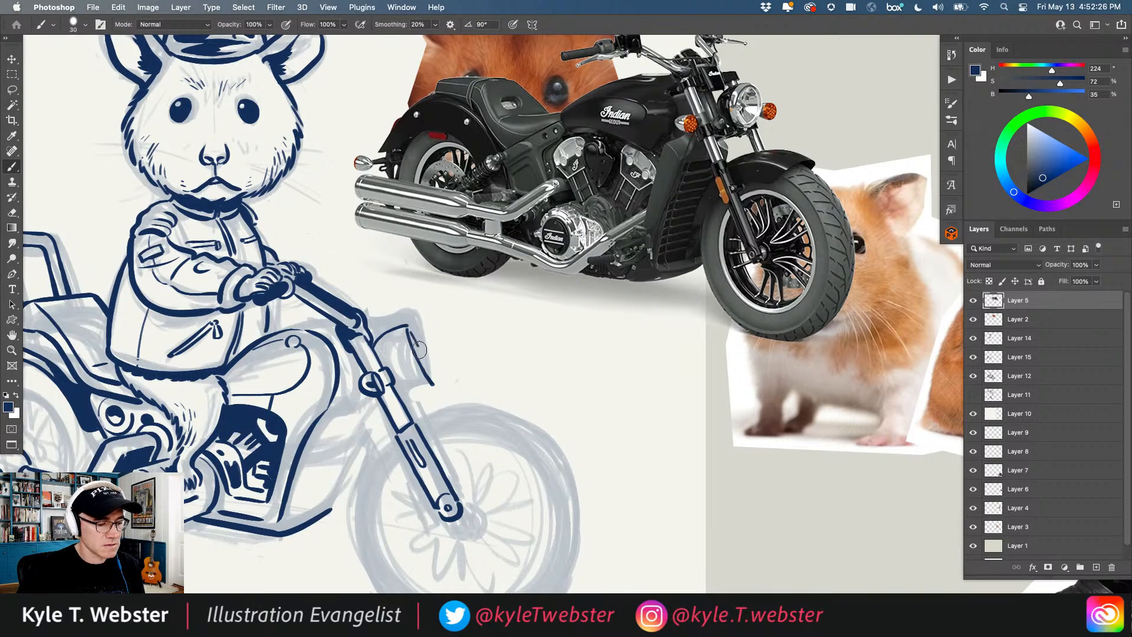
pyautogui.moveTo(424, 350)
pyautogui.mouseDown()
pyautogui.moveTo(431, 388)
pyautogui.moveTo(397, 394)
pyautogui.moveTo(433, 387)
pyautogui.moveTo(403, 400)
pyautogui.mouseUp()
pyautogui.press('super+z')
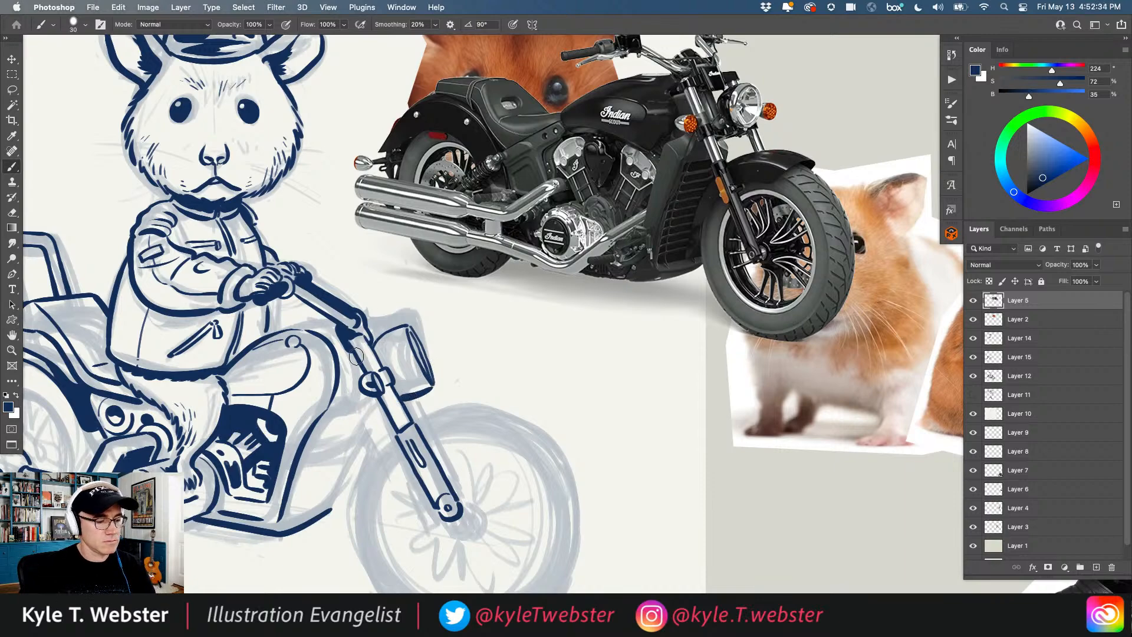
# Step: Try a dark shadow shape on the side of the headlight housing, and undo its strokes
pyautogui.scroll(-2, 359, 356)
pyautogui.scroll(5, 378, 350)
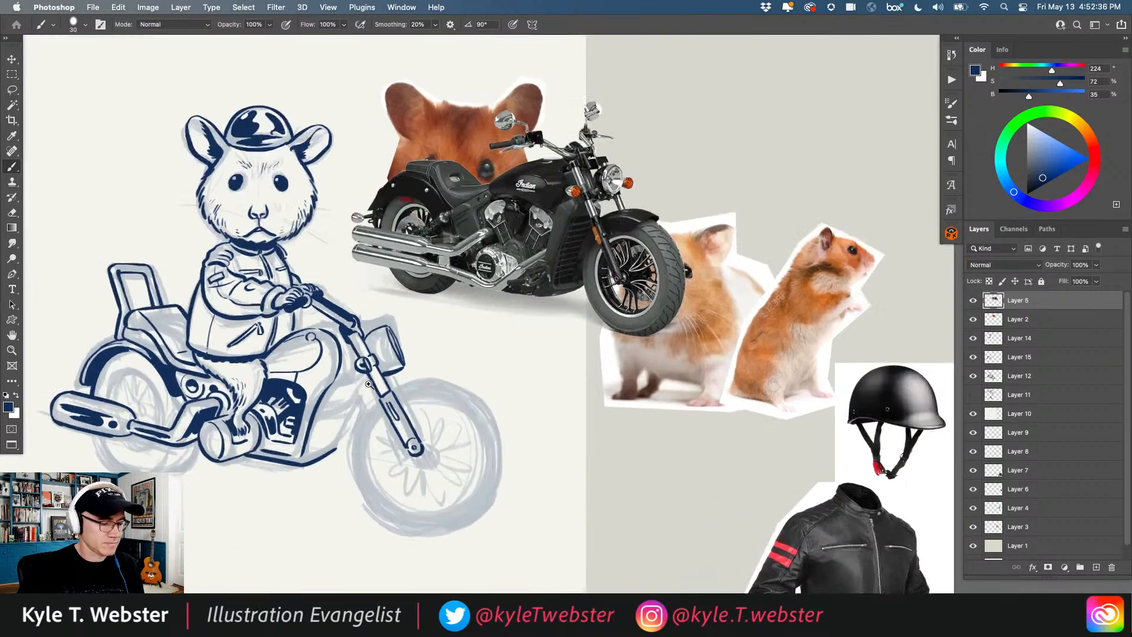
pyautogui.moveTo(482, 329)
pyautogui.mouseDown()
pyautogui.moveTo(463, 346)
pyautogui.moveTo(417, 353)
pyautogui.mouseUp()
pyautogui.scroll(-4, 331, 316)
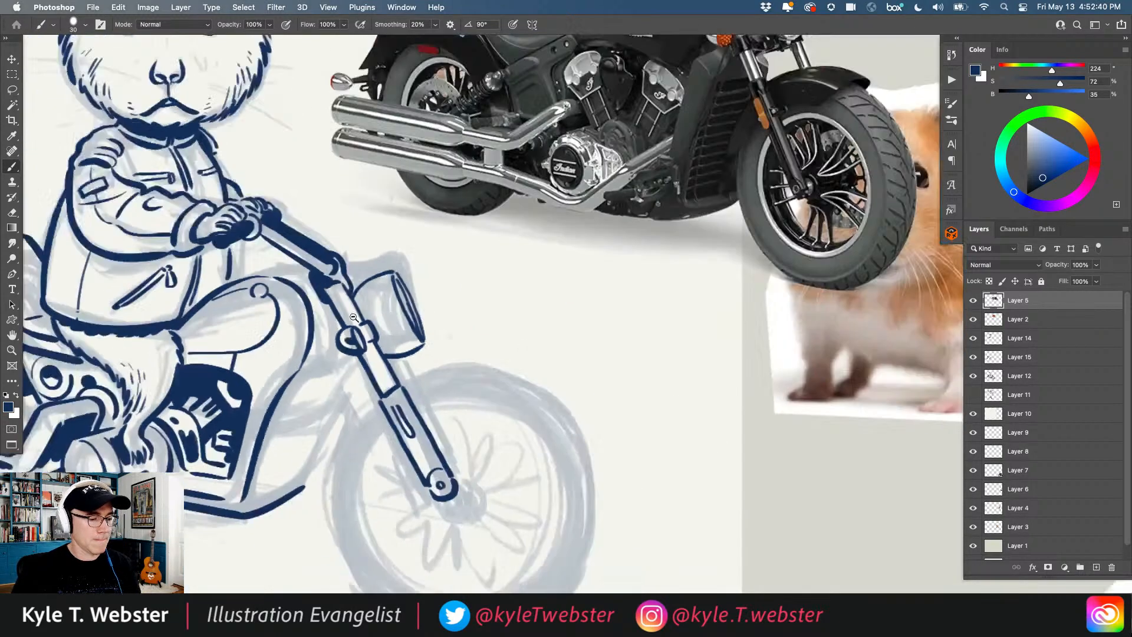
pyautogui.click(386, 327)
pyautogui.moveTo(365, 252); pyautogui.dragTo(401, 344)
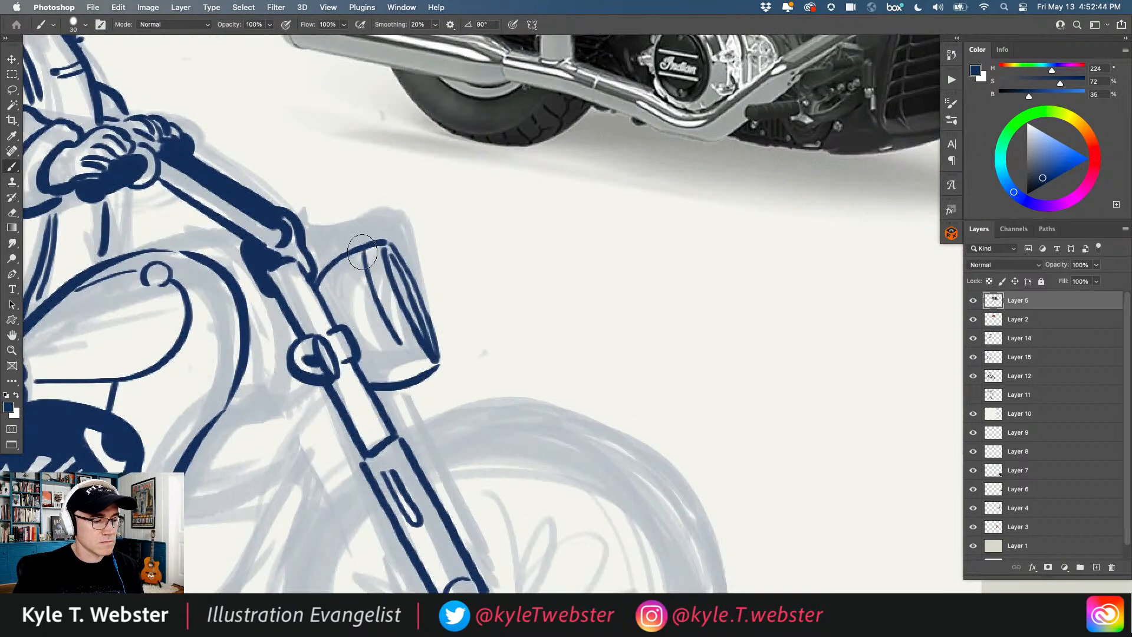
pyautogui.moveTo(360, 254)
pyautogui.mouseDown()
pyautogui.moveTo(409, 370)
pyautogui.moveTo(365, 326)
pyautogui.moveTo(347, 262)
pyautogui.moveTo(354, 237)
pyautogui.moveTo(346, 299)
pyautogui.moveTo(356, 285)
pyautogui.moveTo(333, 276)
pyautogui.moveTo(354, 260)
pyautogui.mouseUp()
pyautogui.press('super+z')
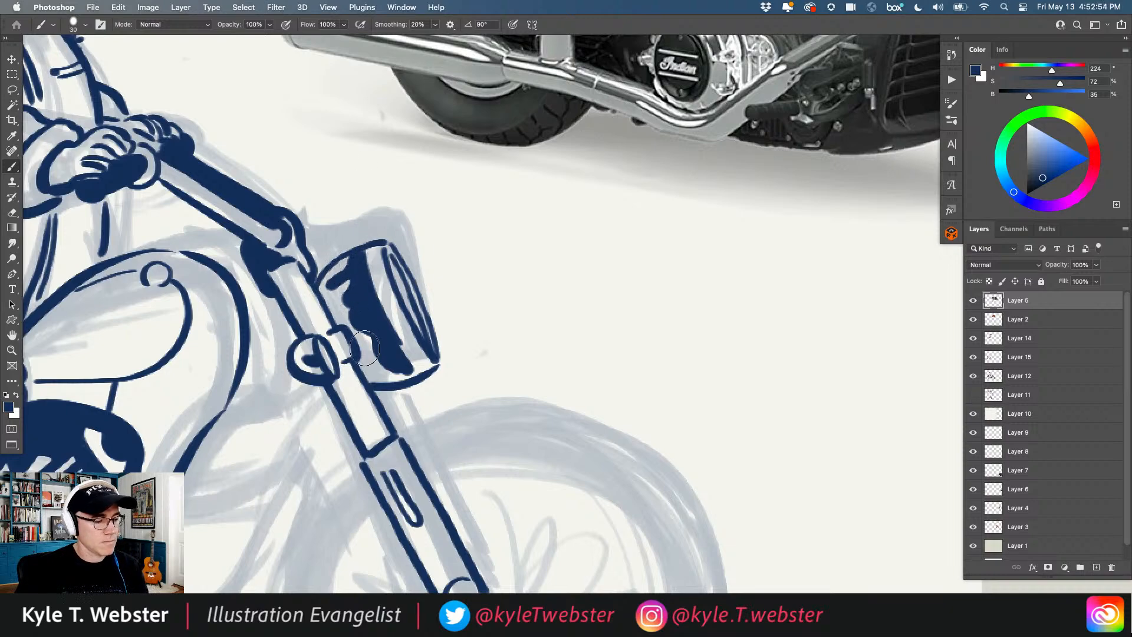
pyautogui.moveTo(359, 337); pyautogui.dragTo(339, 294)
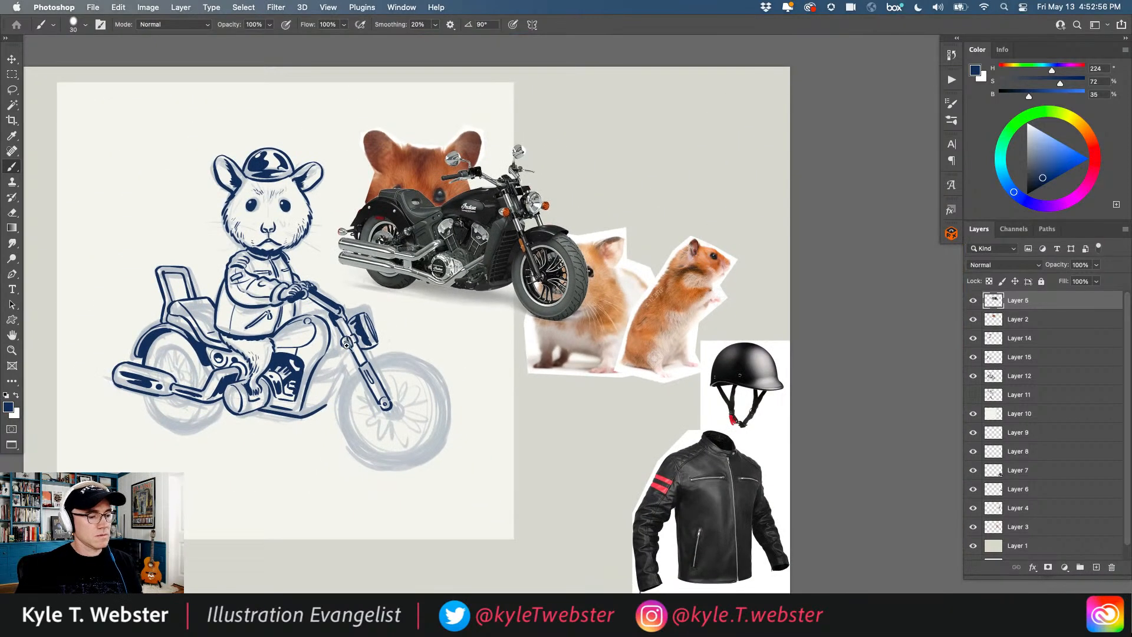
pyautogui.moveTo(348, 344); pyautogui.dragTo(375, 334)
pyautogui.press('super+z')
pyautogui.press('super+z')
pyautogui.press('super+z')
pyautogui.press('super+z')
pyautogui.press('super+z')
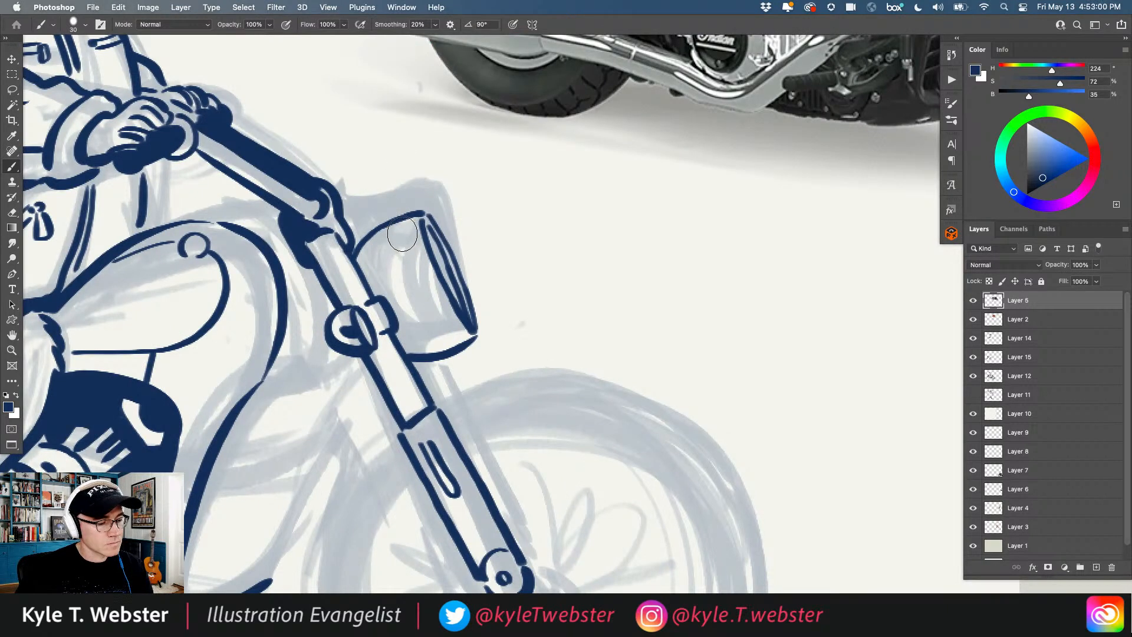
# Step: Ink a curved shadow edge on the headlight housing and fill the area behind it in solid dark blue
pyautogui.moveTo(402, 235); pyautogui.dragTo(448, 334)
pyautogui.moveTo(435, 228); pyautogui.dragTo(439, 242)
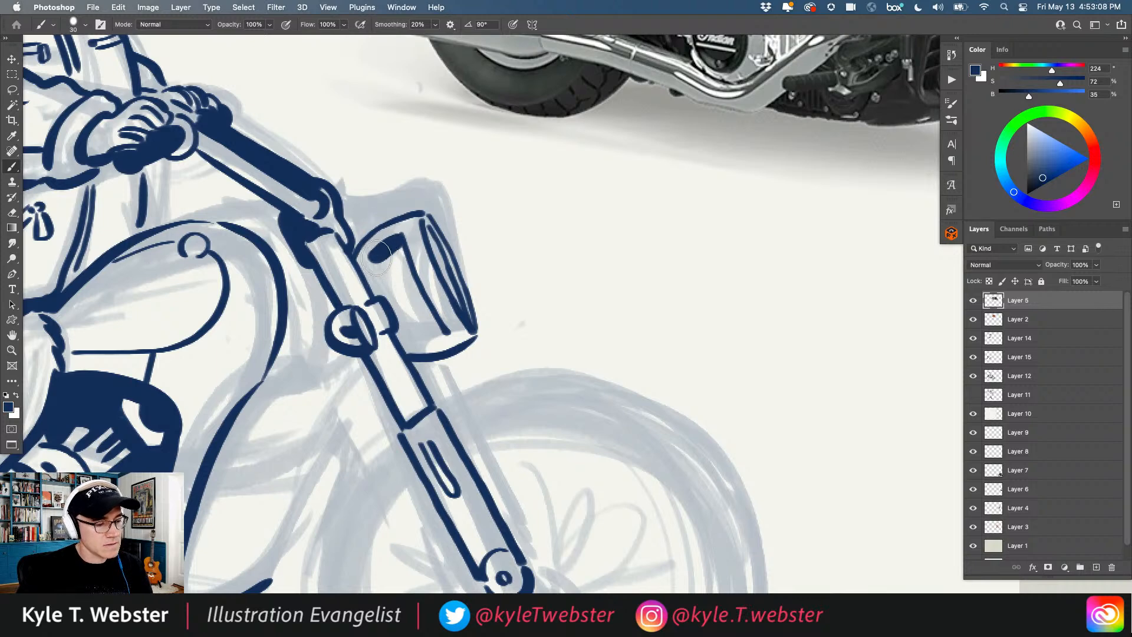
pyautogui.moveTo(378, 251)
pyautogui.mouseDown()
pyautogui.moveTo(369, 279)
pyautogui.moveTo(387, 256)
pyautogui.moveTo(394, 274)
pyautogui.moveTo(398, 263)
pyautogui.moveTo(378, 291)
pyautogui.moveTo(388, 291)
pyautogui.moveTo(390, 247)
pyautogui.moveTo(396, 294)
pyautogui.moveTo(392, 279)
pyautogui.moveTo(410, 295)
pyautogui.moveTo(390, 217)
pyautogui.moveTo(412, 306)
pyautogui.moveTo(409, 283)
pyautogui.moveTo(421, 296)
pyautogui.moveTo(393, 303)
pyautogui.moveTo(399, 316)
pyautogui.moveTo(425, 314)
pyautogui.moveTo(414, 290)
pyautogui.moveTo(409, 310)
pyautogui.moveTo(425, 334)
pyautogui.moveTo(418, 312)
pyautogui.moveTo(415, 331)
pyautogui.moveTo(405, 313)
pyautogui.moveTo(428, 329)
pyautogui.moveTo(426, 302)
pyautogui.mouseUp()
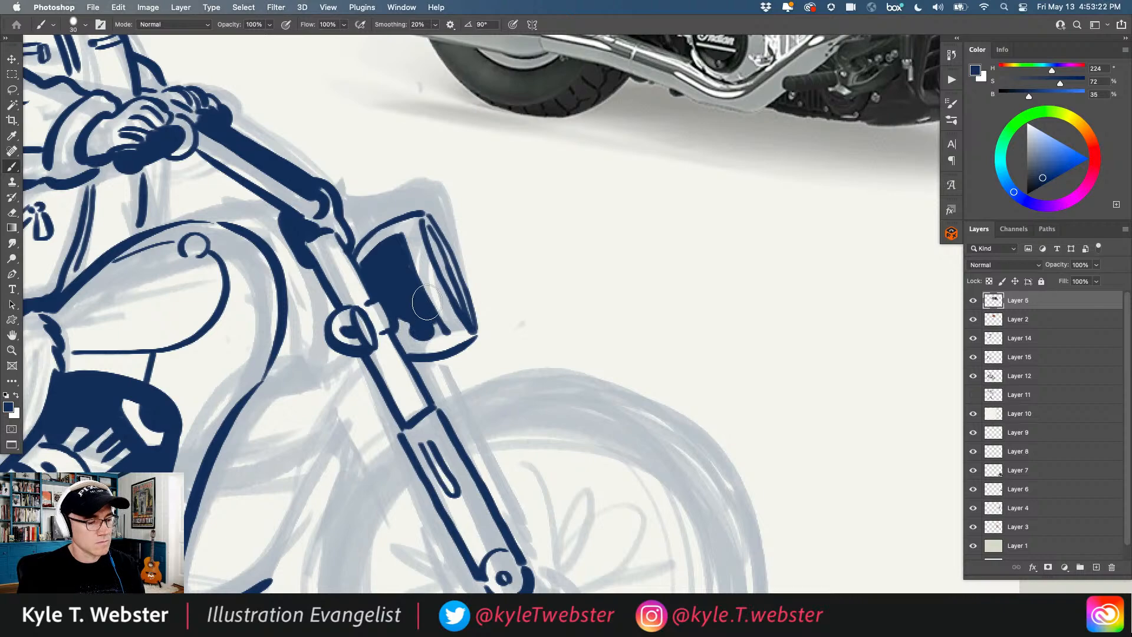
pyautogui.press('super+space')
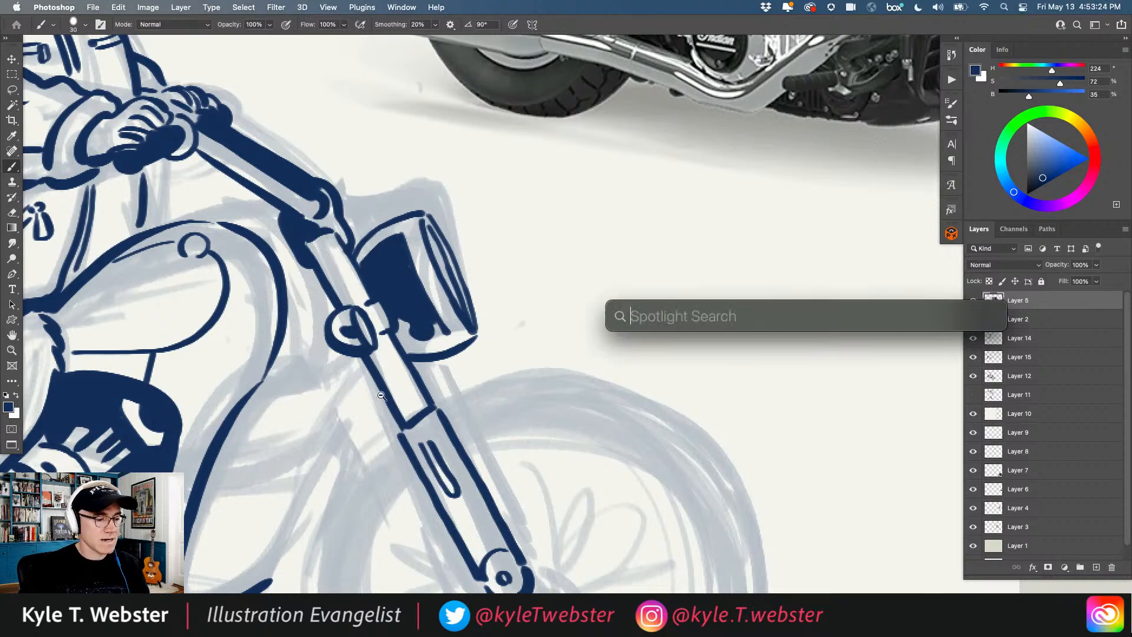
pyautogui.press('super+space')
pyautogui.keyDown('alt'); pyautogui.click(380, 396); pyautogui.keyUp('alt')
pyautogui.keyDown('alt'); pyautogui.click(380, 397); pyautogui.keyUp('alt')
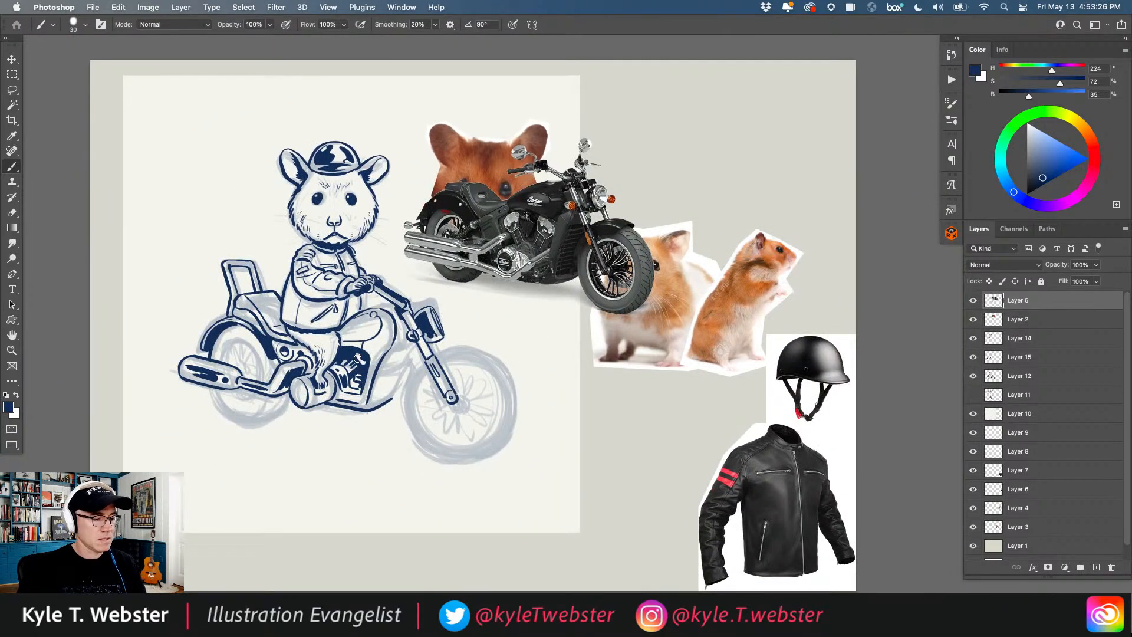
# Step: Ink a small rounded fitting at the handlebar joint above the headlight
pyautogui.keyDown('super'); pyautogui.click(407, 319); pyautogui.keyUp('super')
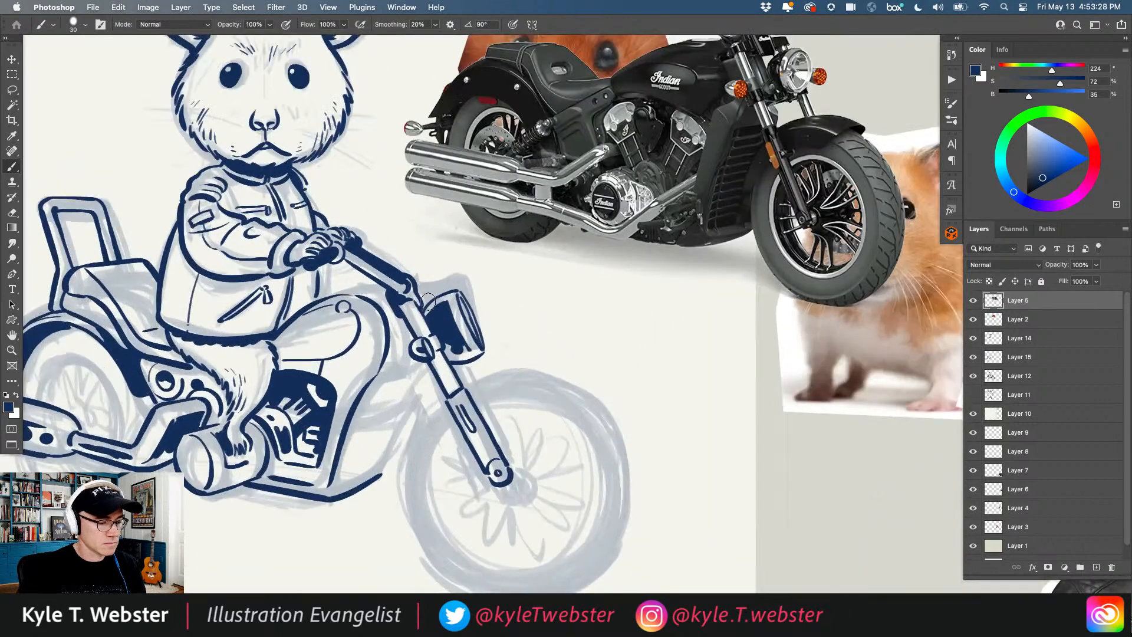
pyautogui.moveTo(421, 283); pyautogui.dragTo(403, 273)
pyautogui.press('super+z')
pyautogui.moveTo(401, 272); pyautogui.dragTo(420, 283)
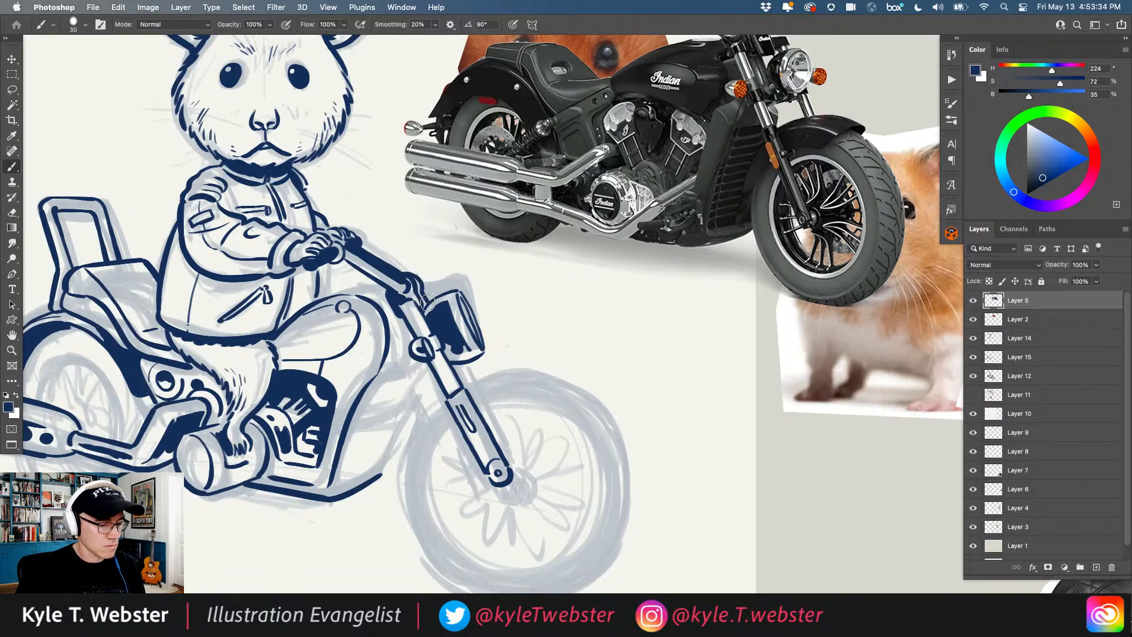
pyautogui.keyDown('alt'); pyautogui.click(406, 353); pyautogui.keyUp('alt')
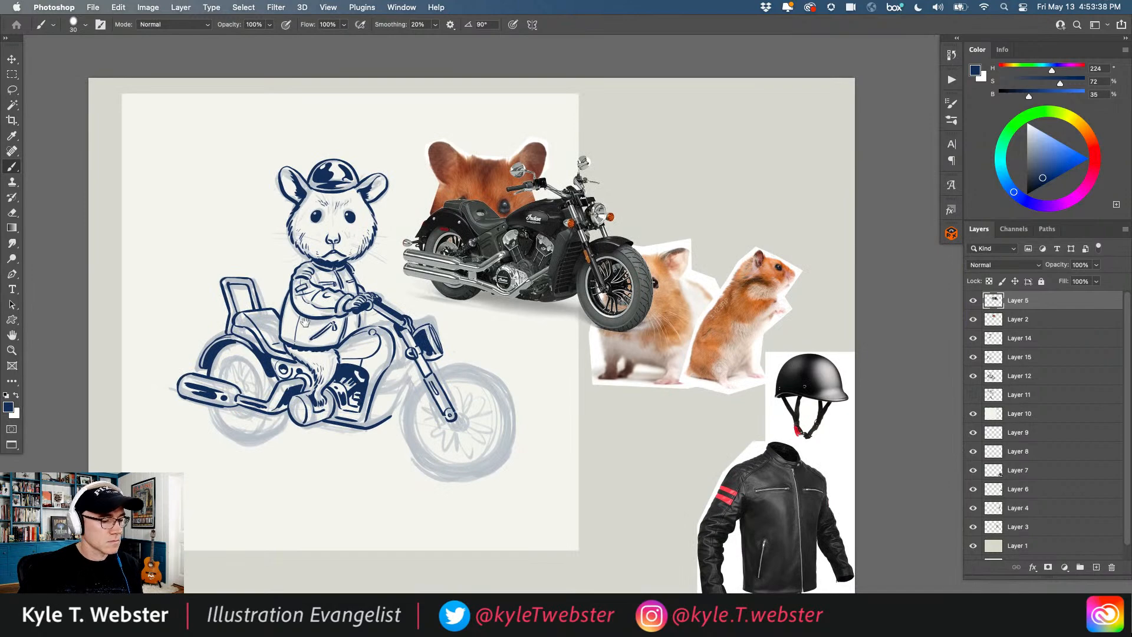
pyautogui.keyDown('super'); pyautogui.click(390, 327); pyautogui.keyUp('super')
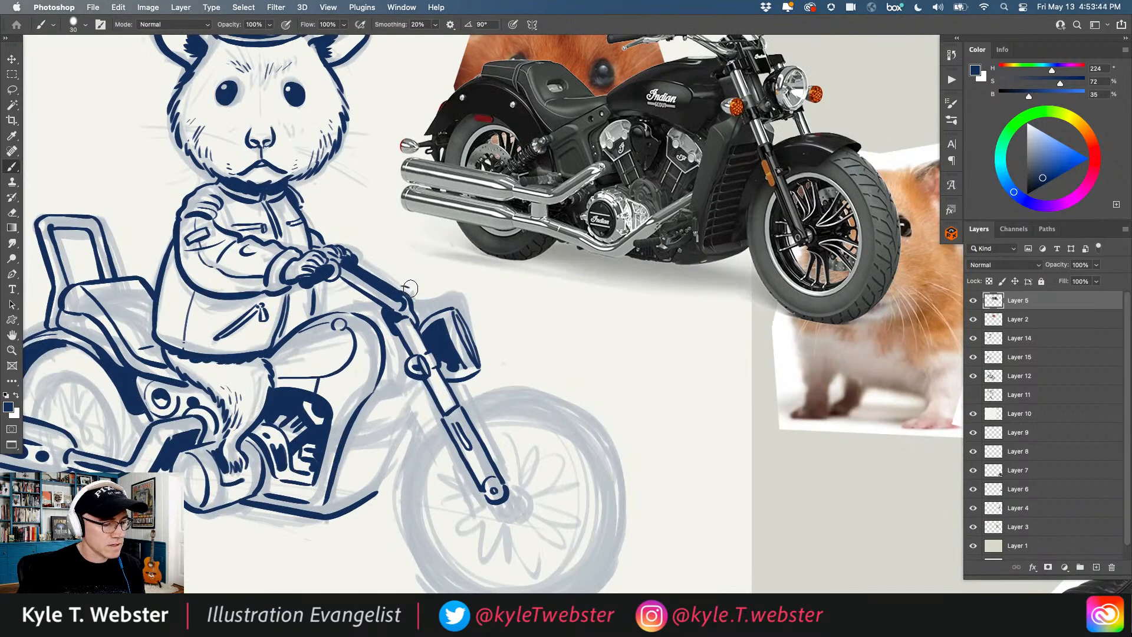
pyautogui.moveTo(423, 314); pyautogui.dragTo(352, 264)
pyautogui.press('super+z')
pyautogui.keyDown('alt'); pyautogui.click(366, 327); pyautogui.keyUp('alt')
pyautogui.keyDown('alt'); pyautogui.click(366, 328); pyautogui.keyUp('alt')
pyautogui.moveTo(404, 366); pyautogui.dragTo(408, 330)
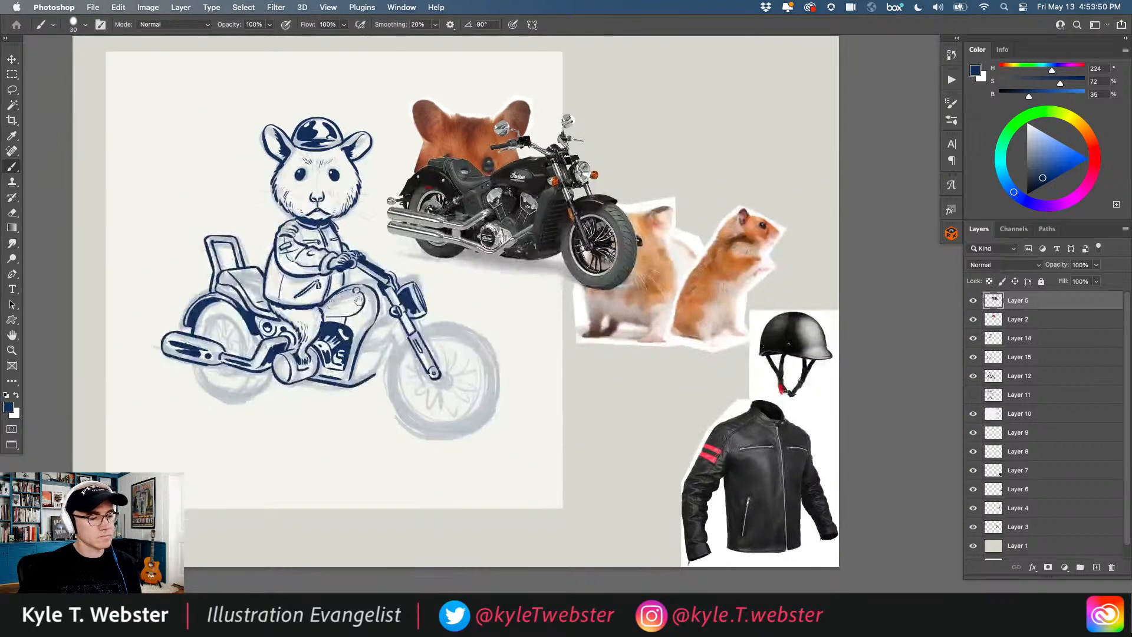
# Step: Ink the curved front edge of the motorcycle frame, rising from the bottom rail toward the front fork
pyautogui.keyDown('super'); pyautogui.click(411, 333); pyautogui.keyUp('super')
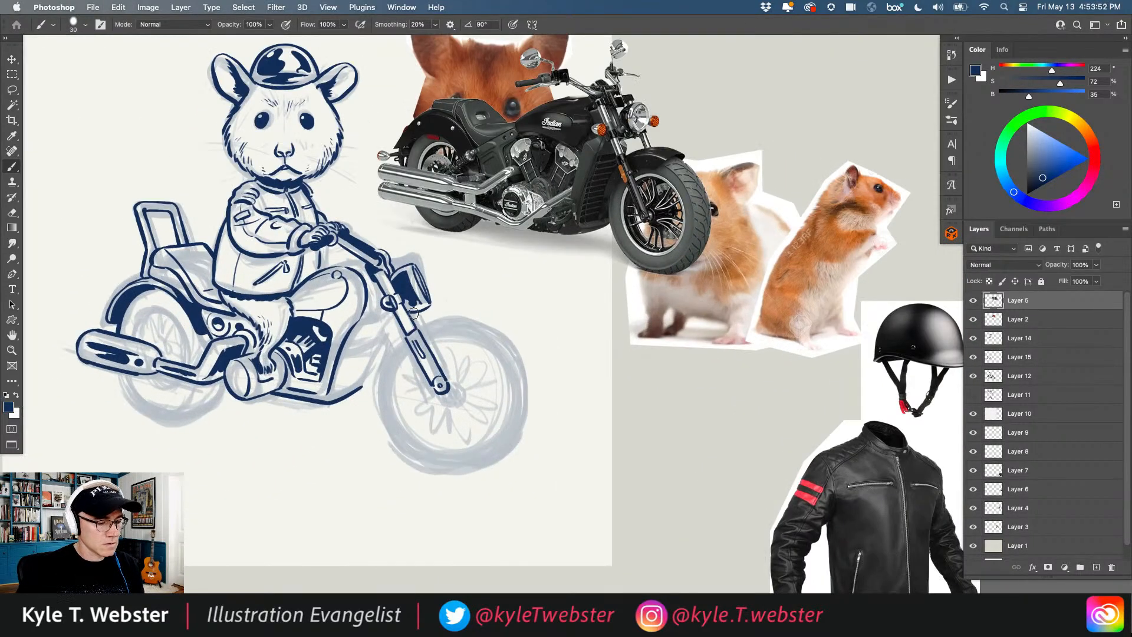
pyautogui.keyDown('alt'); pyautogui.click(368, 352); pyautogui.keyUp('alt')
pyautogui.moveTo(333, 404); pyautogui.dragTo(402, 355)
pyautogui.keyDown('super'); pyautogui.click(462, 274); pyautogui.keyUp('super')
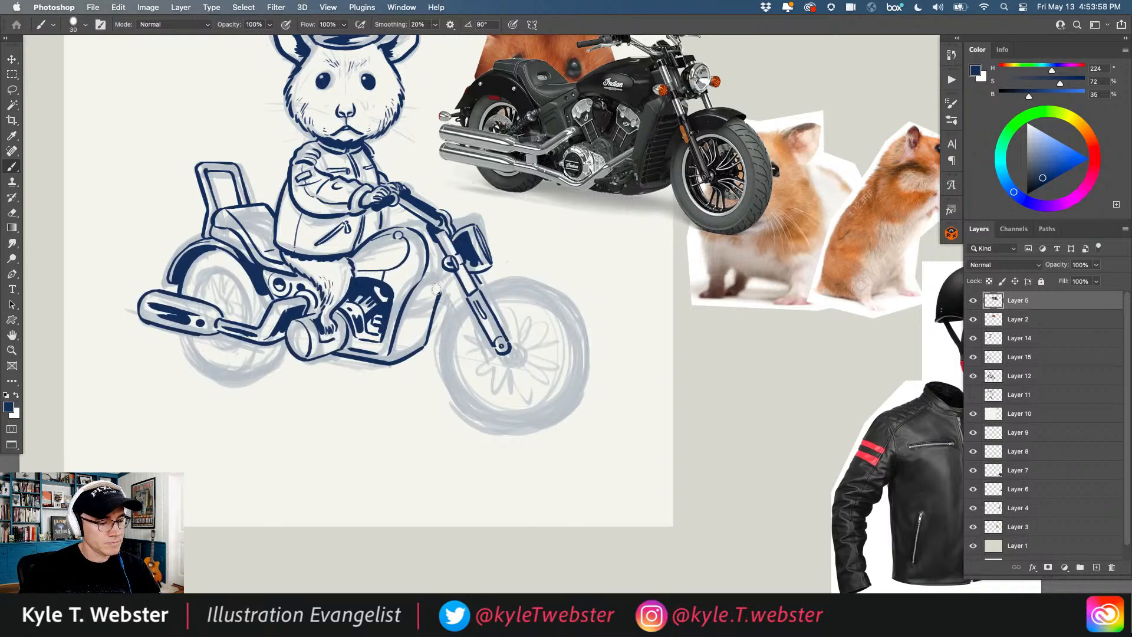
pyautogui.press('super+z')
pyautogui.moveTo(423, 351); pyautogui.dragTo(432, 309)
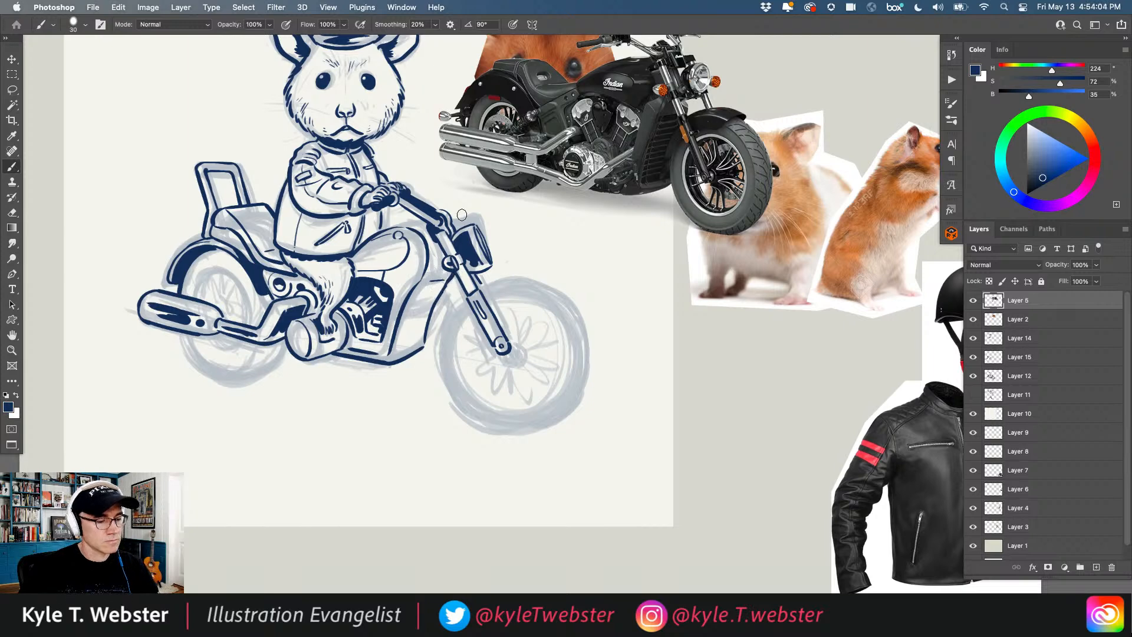
# Step: Ink the top edge of the radiator panel toward the fork and fill the gap between fuel tank and fork in dark blue
pyautogui.keyDown('super'); pyautogui.click(413, 265); pyautogui.keyUp('super')
pyautogui.press('super+z')
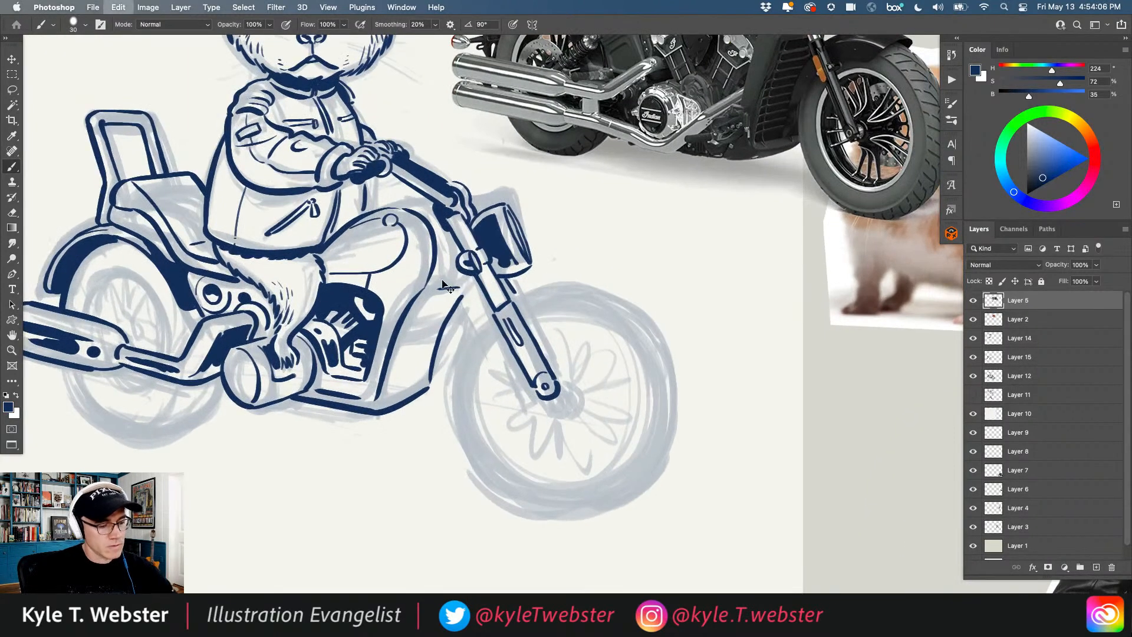
pyautogui.moveTo(464, 286)
pyautogui.mouseDown()
pyautogui.moveTo(430, 296)
pyautogui.moveTo(447, 280)
pyautogui.moveTo(457, 303)
pyautogui.moveTo(475, 274)
pyautogui.mouseUp()
pyautogui.press('super+z')
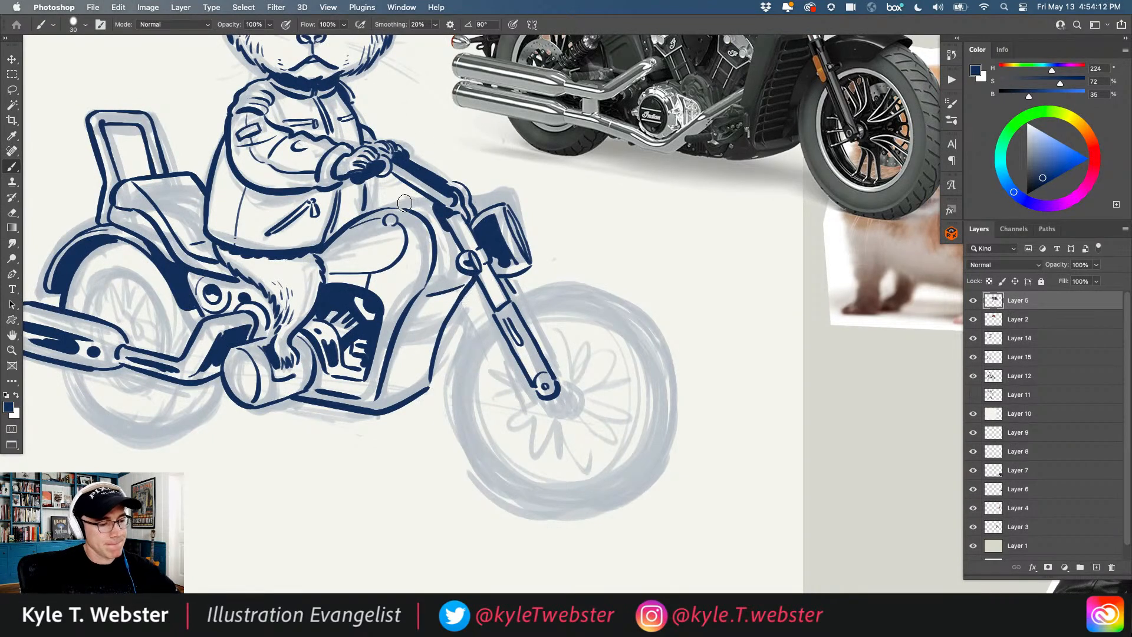
pyautogui.moveTo(371, 213)
pyautogui.mouseDown()
pyautogui.moveTo(425, 201)
pyautogui.moveTo(424, 297)
pyautogui.moveTo(394, 343)
pyautogui.moveTo(399, 399)
pyautogui.moveTo(414, 400)
pyautogui.mouseUp()
pyautogui.moveTo(400, 351); pyautogui.dragTo(406, 387)
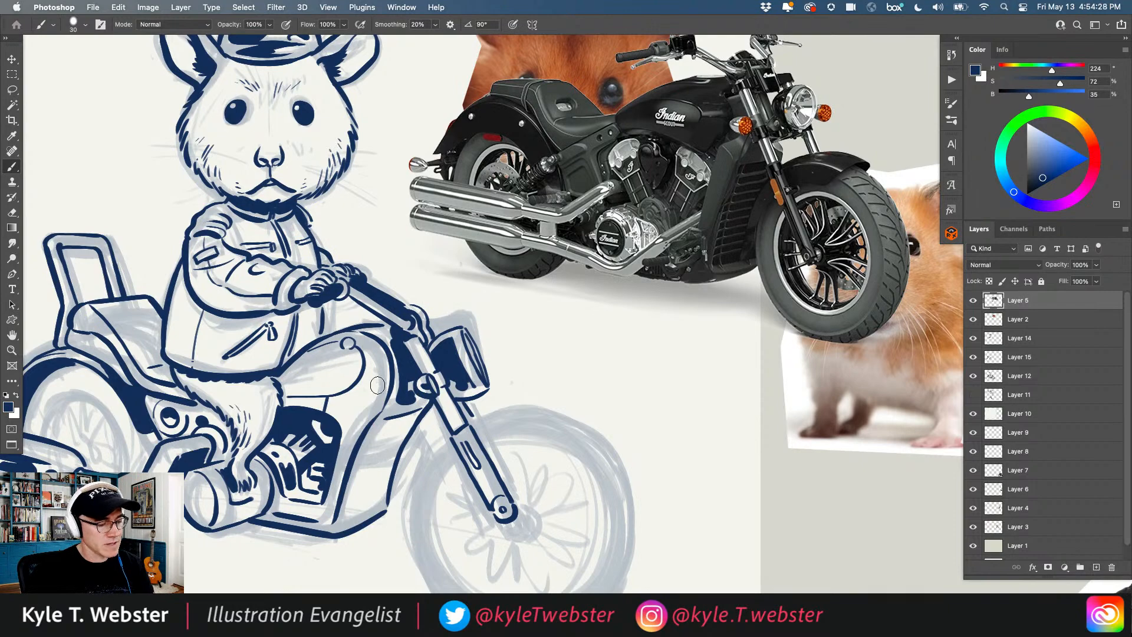
# Step: Ink slanted fin strokes down the radiator panel behind the front wheel and fill its inner side in solid dark blue
pyautogui.scroll(-3, 389, 389)
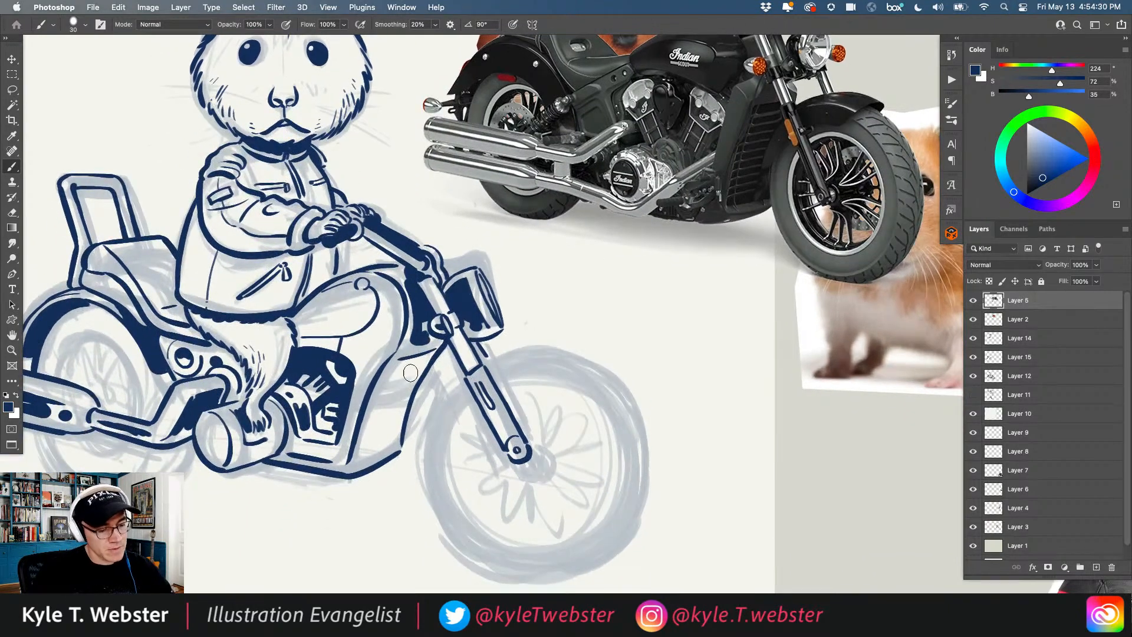
pyautogui.moveTo(433, 352)
pyautogui.mouseDown()
pyautogui.moveTo(390, 376)
pyautogui.moveTo(371, 440)
pyautogui.mouseUp()
pyautogui.moveTo(401, 442)
pyautogui.mouseDown()
pyautogui.moveTo(356, 446)
pyautogui.moveTo(409, 391)
pyautogui.moveTo(366, 452)
pyautogui.mouseUp()
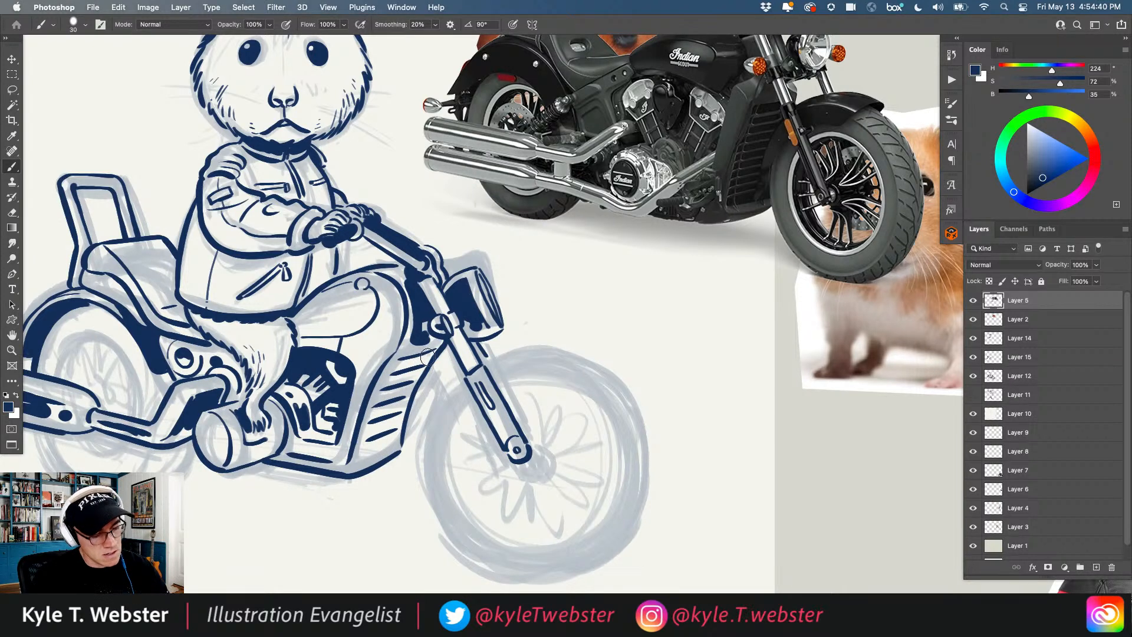
pyautogui.moveTo(425, 354)
pyautogui.mouseDown()
pyautogui.moveTo(401, 361)
pyautogui.moveTo(412, 352)
pyautogui.moveTo(396, 375)
pyautogui.moveTo(416, 371)
pyautogui.moveTo(385, 378)
pyautogui.moveTo(418, 355)
pyautogui.moveTo(382, 403)
pyautogui.moveTo(398, 382)
pyautogui.mouseUp()
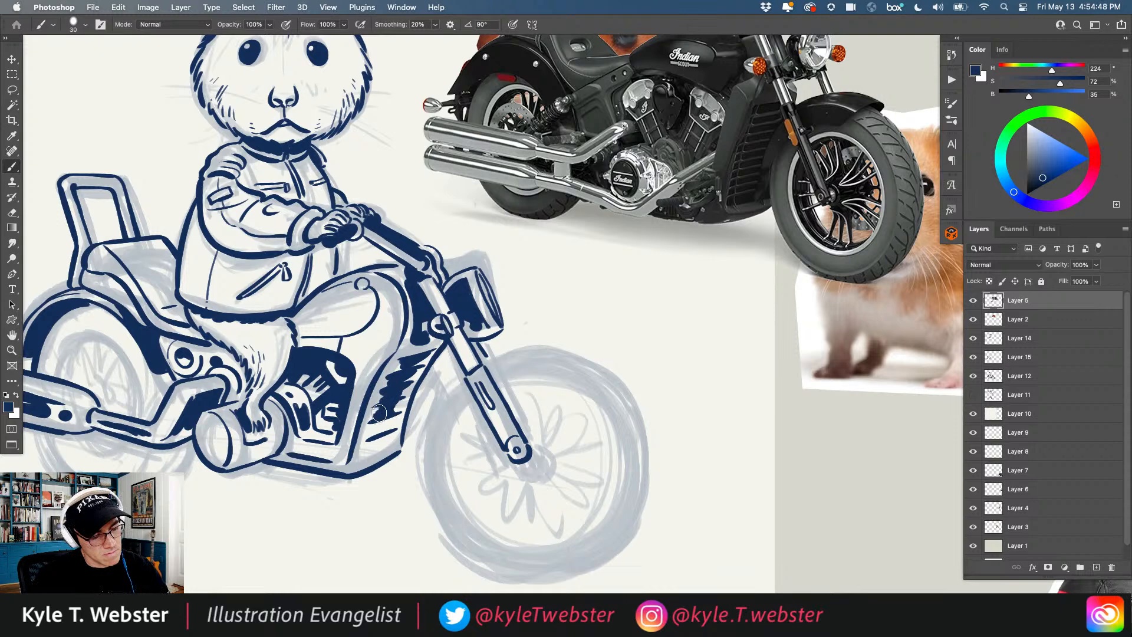
pyautogui.moveTo(423, 357)
pyautogui.mouseDown()
pyautogui.moveTo(387, 380)
pyautogui.moveTo(401, 360)
pyautogui.moveTo(390, 374)
pyautogui.moveTo(367, 445)
pyautogui.mouseUp()
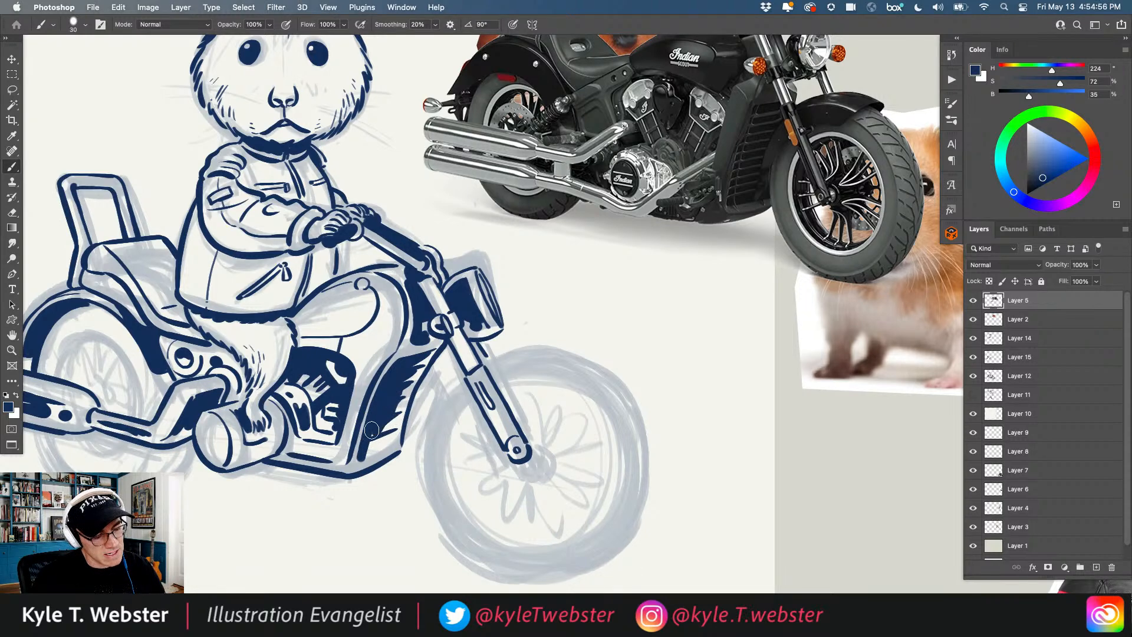
pyautogui.moveTo(372, 435)
pyautogui.mouseDown()
pyautogui.moveTo(392, 417)
pyautogui.moveTo(373, 439)
pyautogui.moveTo(390, 433)
pyautogui.moveTo(385, 443)
pyautogui.moveTo(367, 452)
pyautogui.moveTo(386, 415)
pyautogui.moveTo(376, 437)
pyautogui.mouseUp()
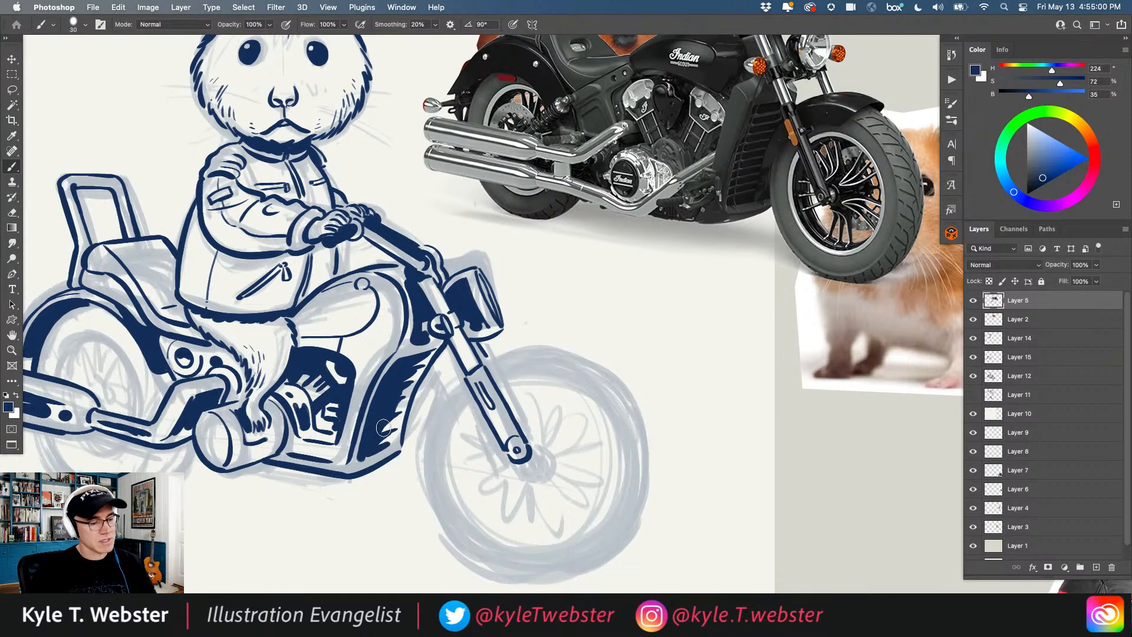
# Step: Refine the jagged edge and solid dark blue fill of the radiator panel down to the bottom rail
pyautogui.keyDown('super'); pyautogui.click(390, 405); pyautogui.keyUp('super')
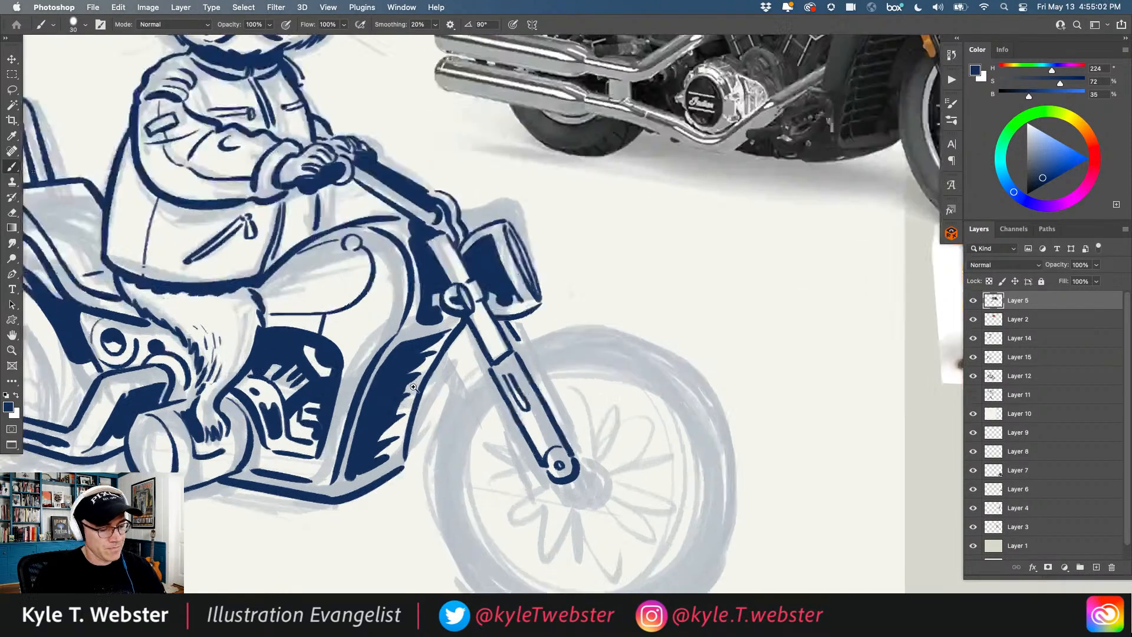
pyautogui.moveTo(424, 366)
pyautogui.mouseDown()
pyautogui.moveTo(404, 390)
pyautogui.moveTo(426, 341)
pyautogui.moveTo(444, 335)
pyautogui.moveTo(441, 319)
pyautogui.moveTo(472, 297)
pyautogui.moveTo(434, 325)
pyautogui.moveTo(451, 290)
pyautogui.moveTo(386, 448)
pyautogui.moveTo(404, 424)
pyautogui.moveTo(368, 465)
pyautogui.moveTo(395, 458)
pyautogui.moveTo(375, 470)
pyautogui.moveTo(374, 491)
pyautogui.moveTo(386, 489)
pyautogui.moveTo(368, 499)
pyautogui.moveTo(370, 485)
pyautogui.moveTo(330, 456)
pyautogui.moveTo(325, 518)
pyautogui.moveTo(342, 411)
pyautogui.moveTo(402, 317)
pyautogui.moveTo(374, 355)
pyautogui.moveTo(392, 324)
pyautogui.moveTo(407, 316)
pyautogui.moveTo(370, 356)
pyautogui.moveTo(308, 519)
pyautogui.mouseUp()
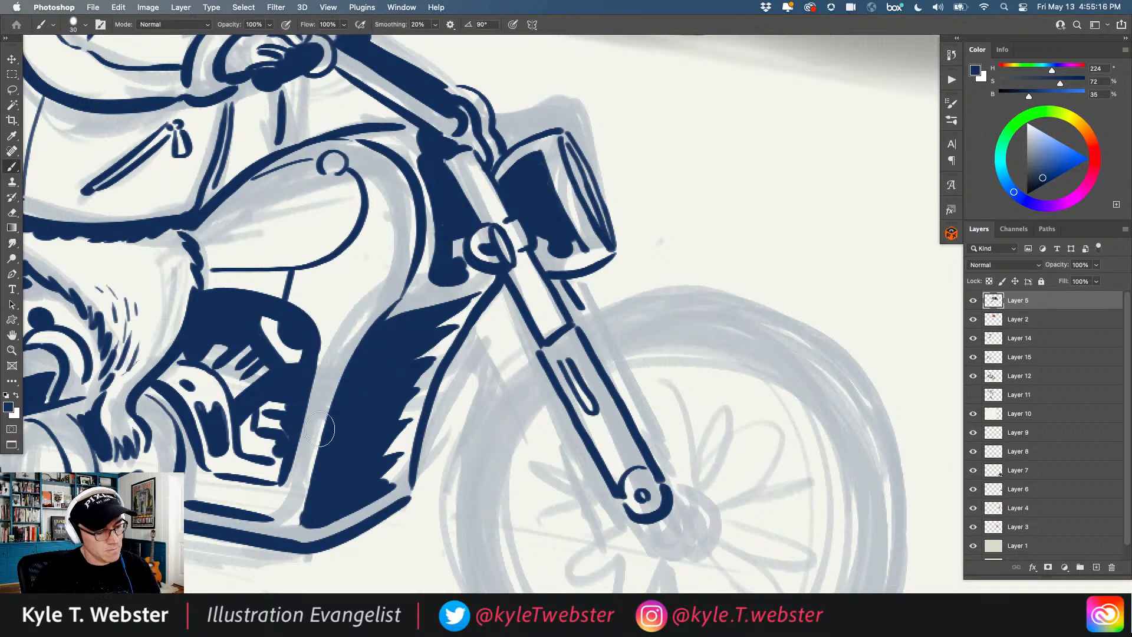
pyautogui.press('super+minus')
pyautogui.press('super+minus')
pyautogui.press('super+minus')
pyautogui.scroll(5, 299, 378)
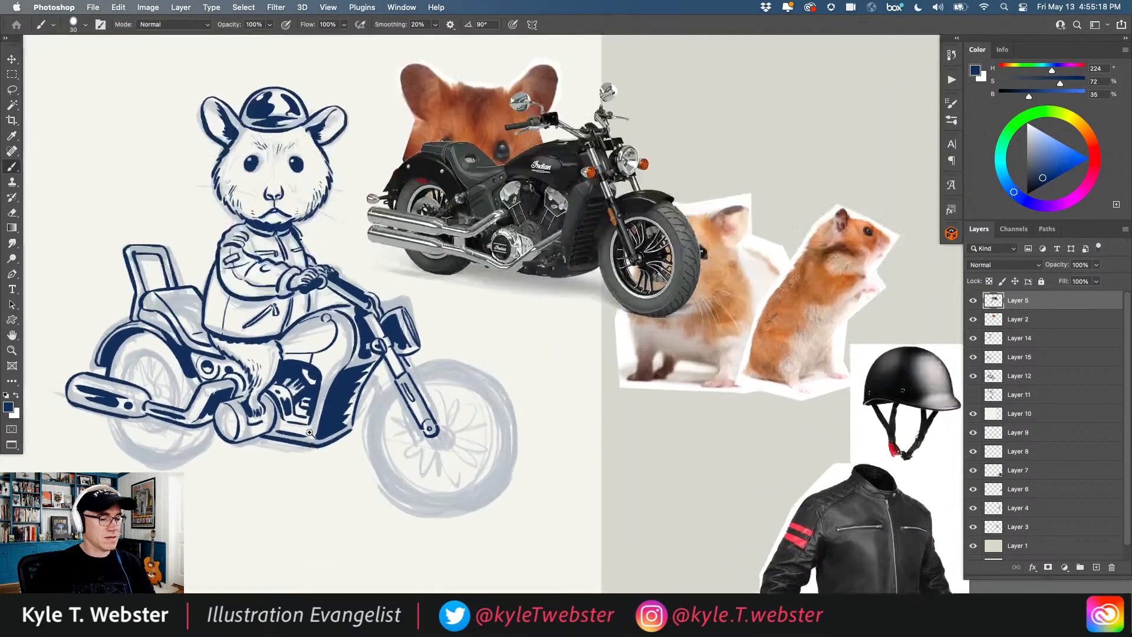
# Step: Hide the interface panels and break up the solid radiator fill into separate slanted fins with light gaps
pyautogui.press('Tab')
pyautogui.press('Tab')
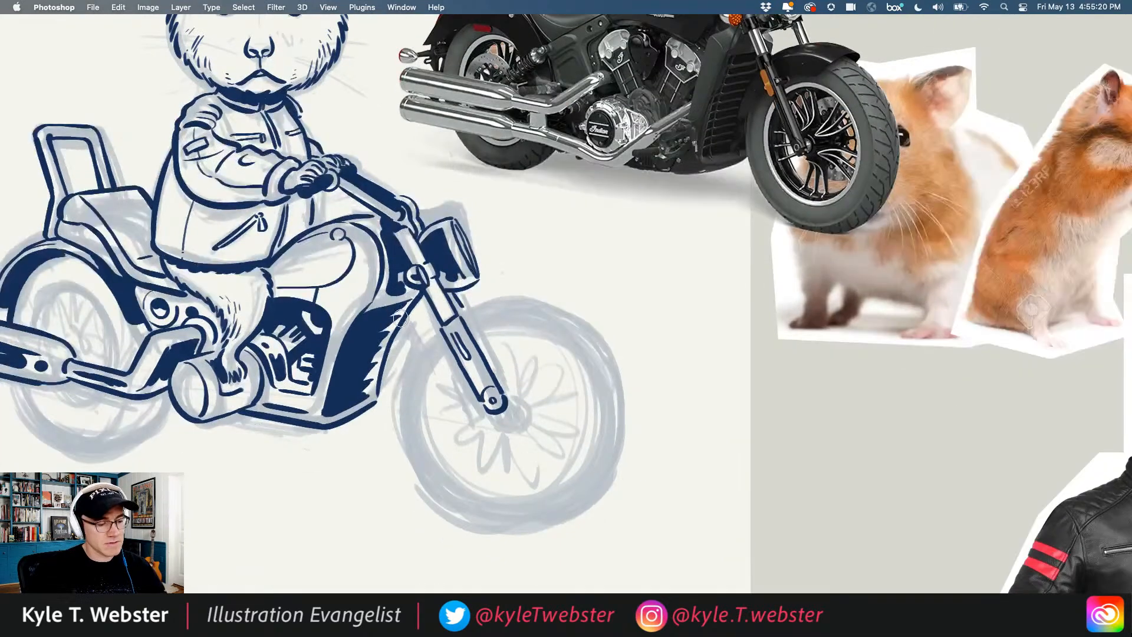
pyautogui.press('Tab')
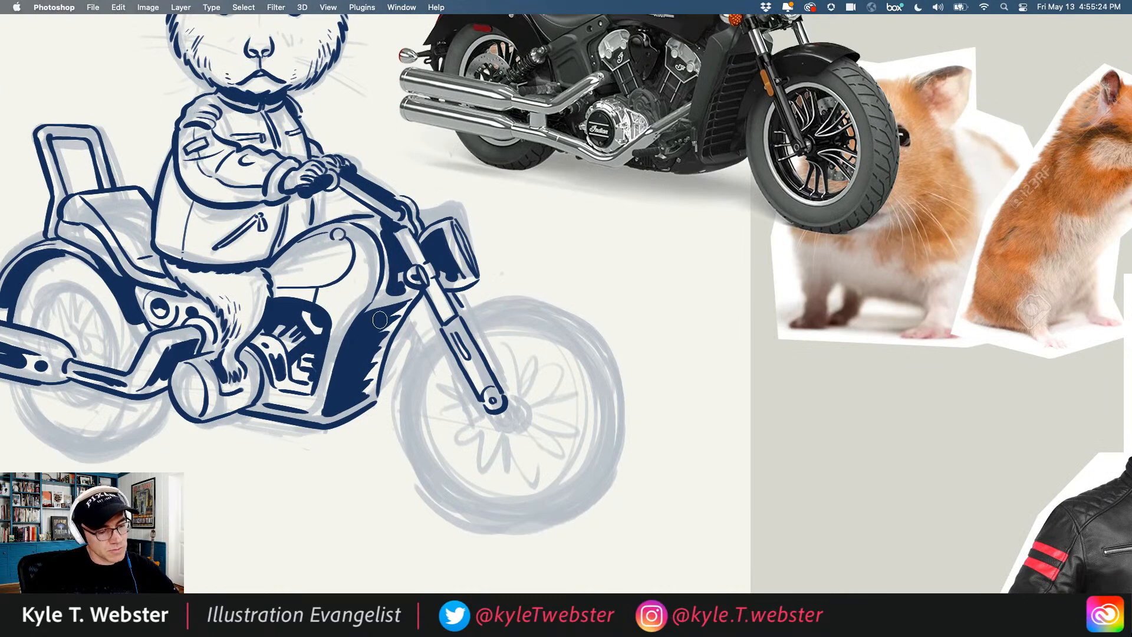
pyautogui.moveTo(373, 337)
pyautogui.mouseDown()
pyautogui.moveTo(355, 354)
pyautogui.moveTo(371, 350)
pyautogui.moveTo(354, 355)
pyautogui.moveTo(338, 385)
pyautogui.moveTo(358, 385)
pyautogui.moveTo(334, 393)
pyautogui.moveTo(348, 399)
pyautogui.moveTo(357, 377)
pyautogui.mouseUp()
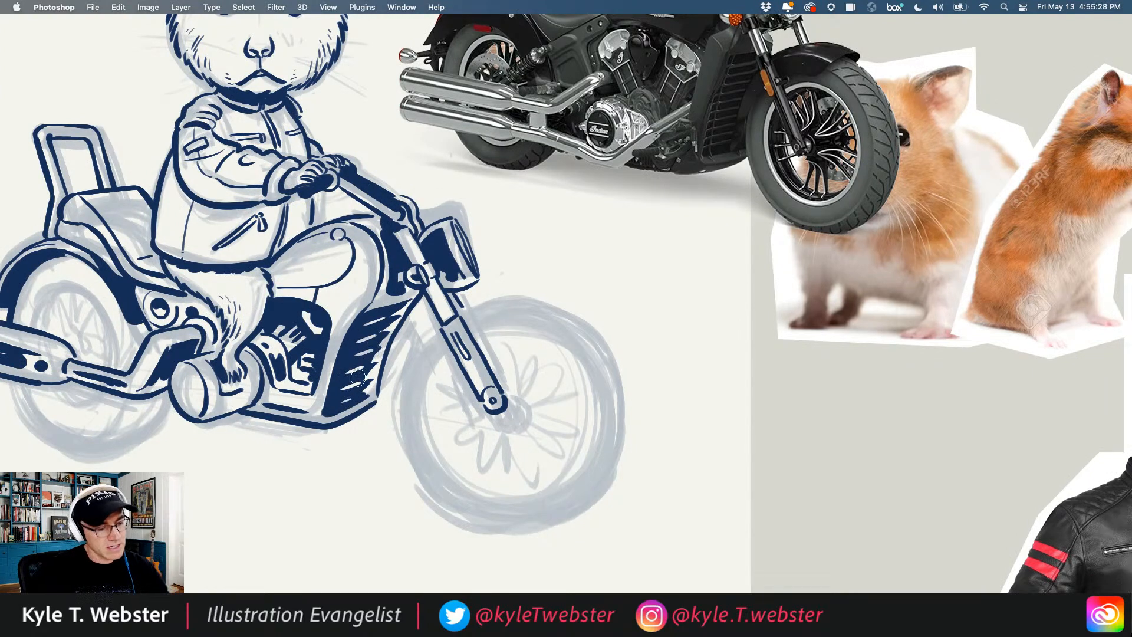
pyautogui.press('h')
pyautogui.moveTo(263, 457); pyautogui.dragTo(287, 437)
pyautogui.click(255, 456)
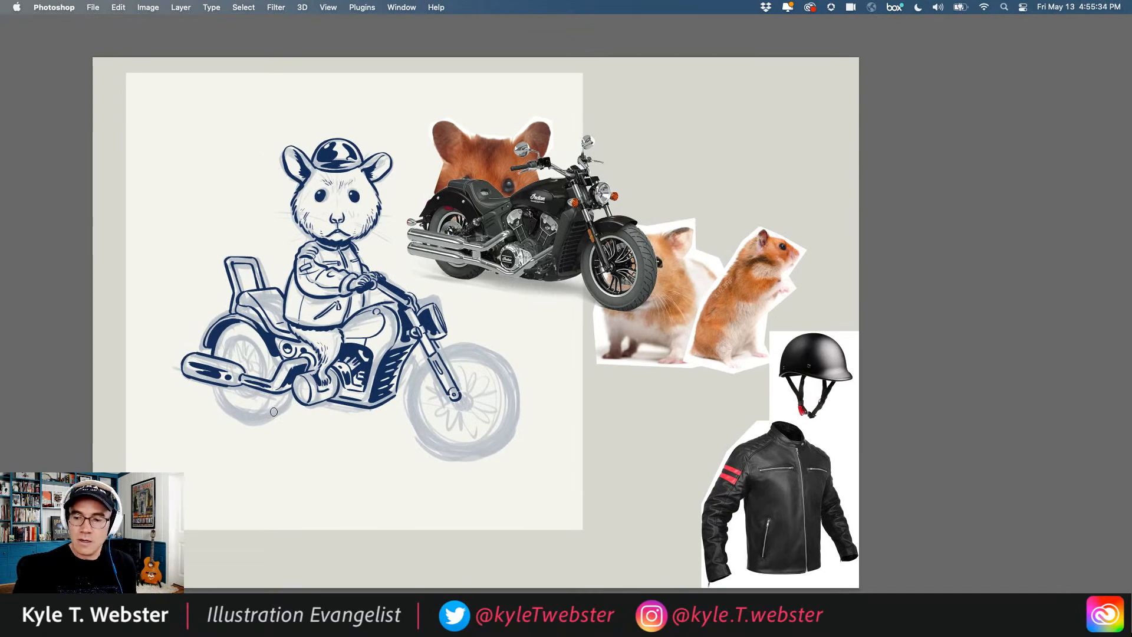
# Step: Show the interface panels and ink thin whiskers on Layer 14, fanning out from the cheek on the left side of the hamster's face
pyautogui.click(283, 199)
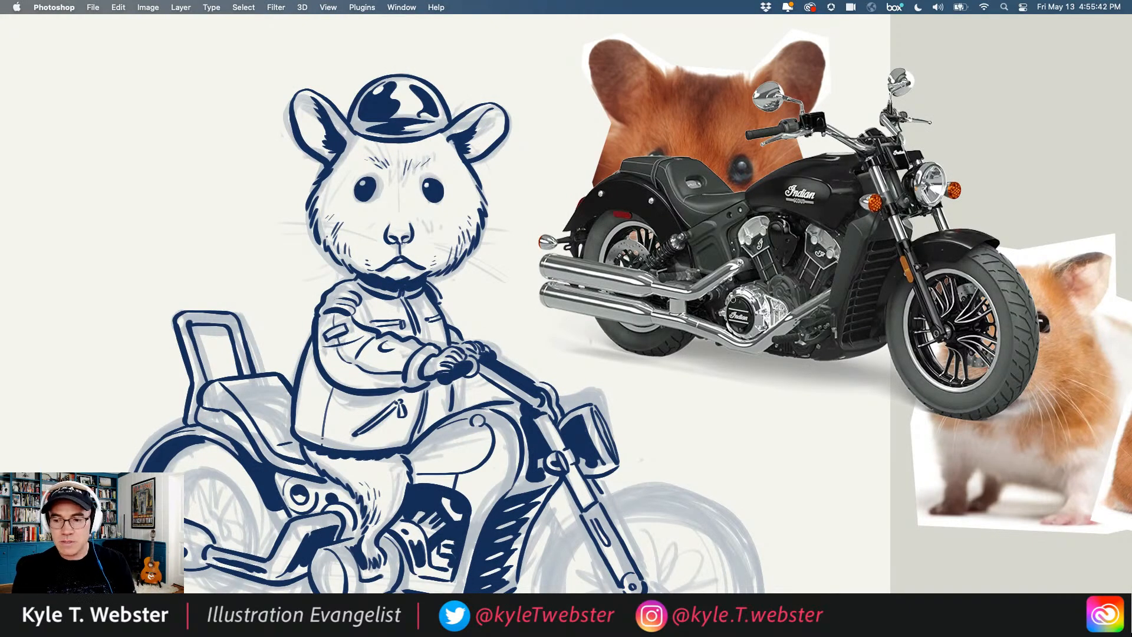
pyautogui.press('Tab')
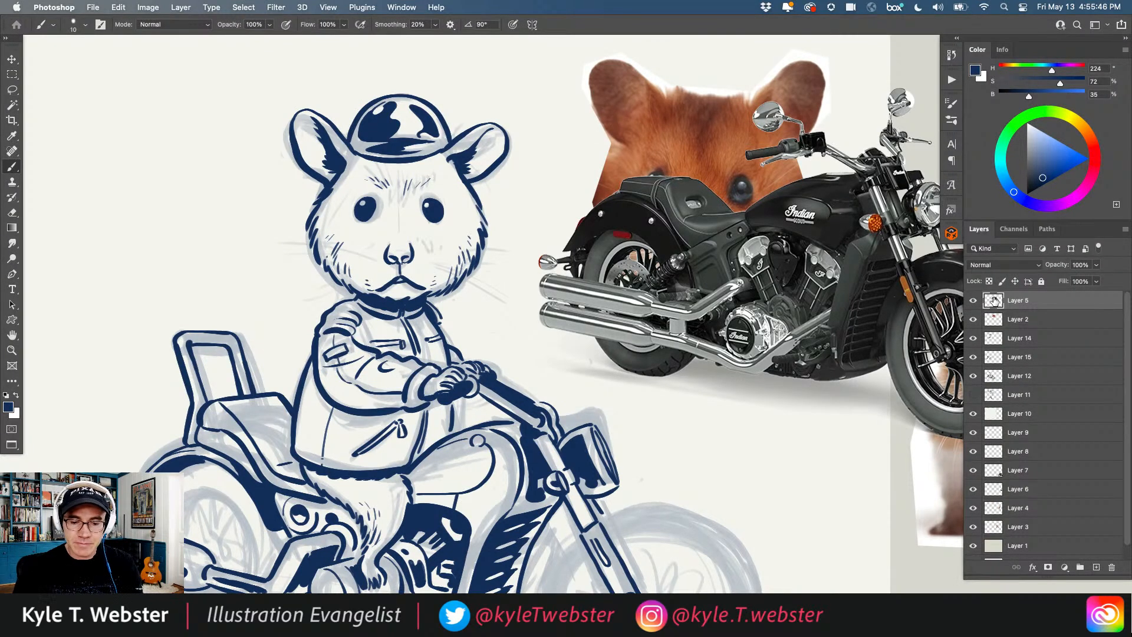
pyautogui.click(991, 339)
pyautogui.click(972, 338)
pyautogui.click(973, 338)
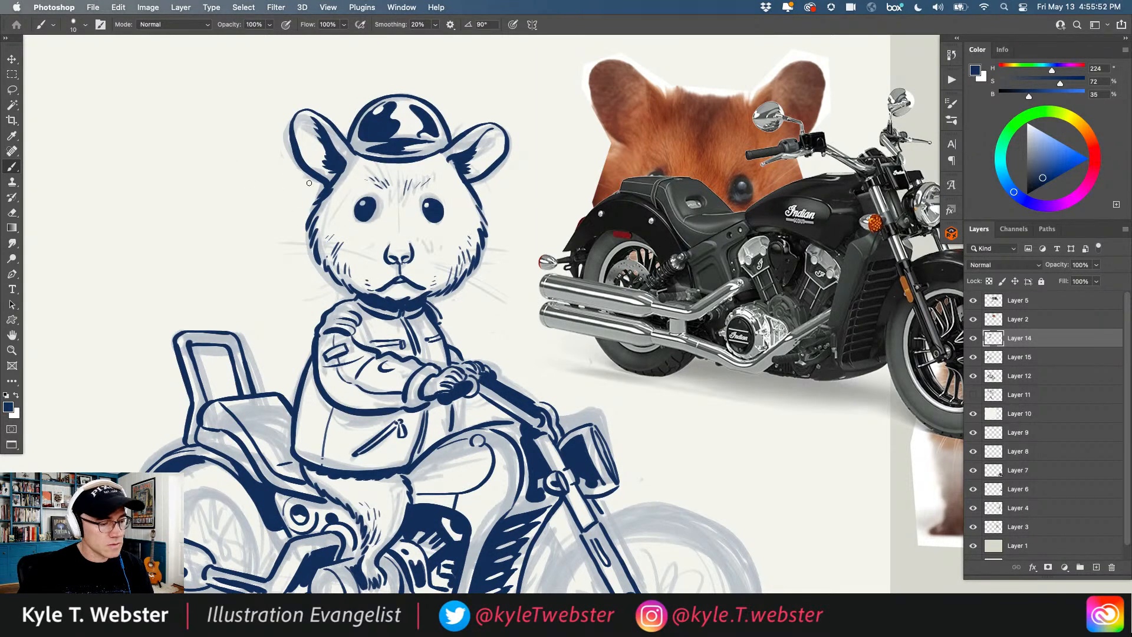
pyautogui.moveTo(357, 258); pyautogui.dragTo(304, 247)
pyautogui.moveTo(367, 263); pyautogui.dragTo(272, 262)
pyautogui.moveTo(359, 265)
pyautogui.mouseDown()
pyautogui.moveTo(276, 275)
pyautogui.moveTo(311, 291)
pyautogui.mouseUp()
pyautogui.moveTo(364, 259); pyautogui.dragTo(287, 238)
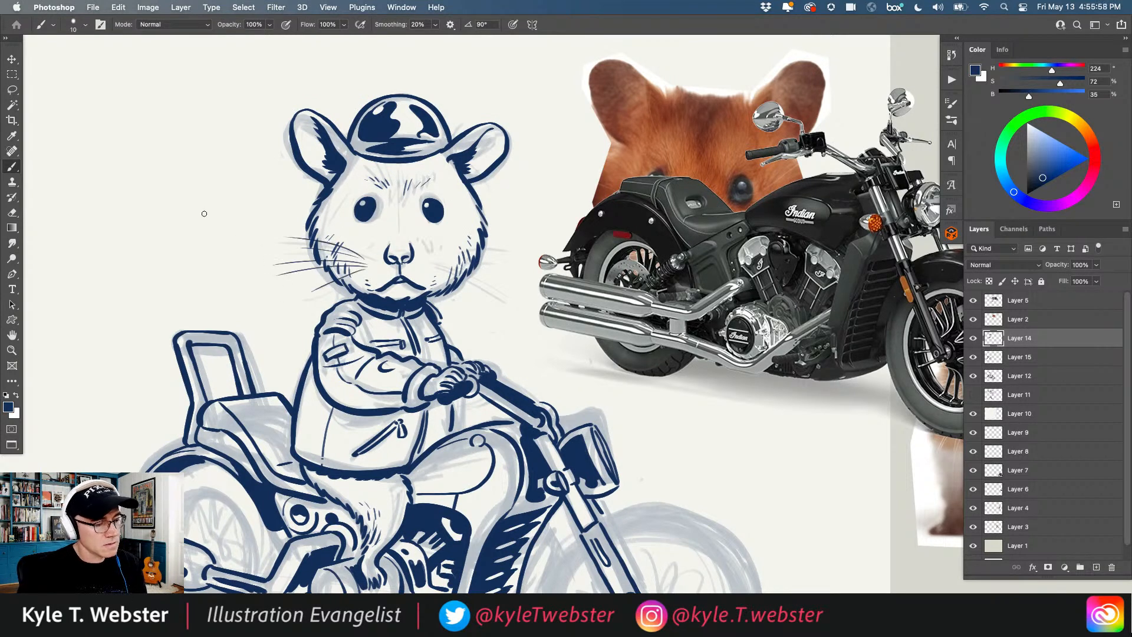
# Step: Ink matching thin whiskers fanning out from the cheek on the right side of the hamster's face
pyautogui.moveTo(426, 265)
pyautogui.mouseDown()
pyautogui.moveTo(497, 322)
pyautogui.moveTo(407, 271)
pyautogui.moveTo(491, 292)
pyautogui.moveTo(437, 261)
pyautogui.moveTo(508, 249)
pyautogui.moveTo(441, 257)
pyautogui.moveTo(497, 236)
pyautogui.mouseUp()
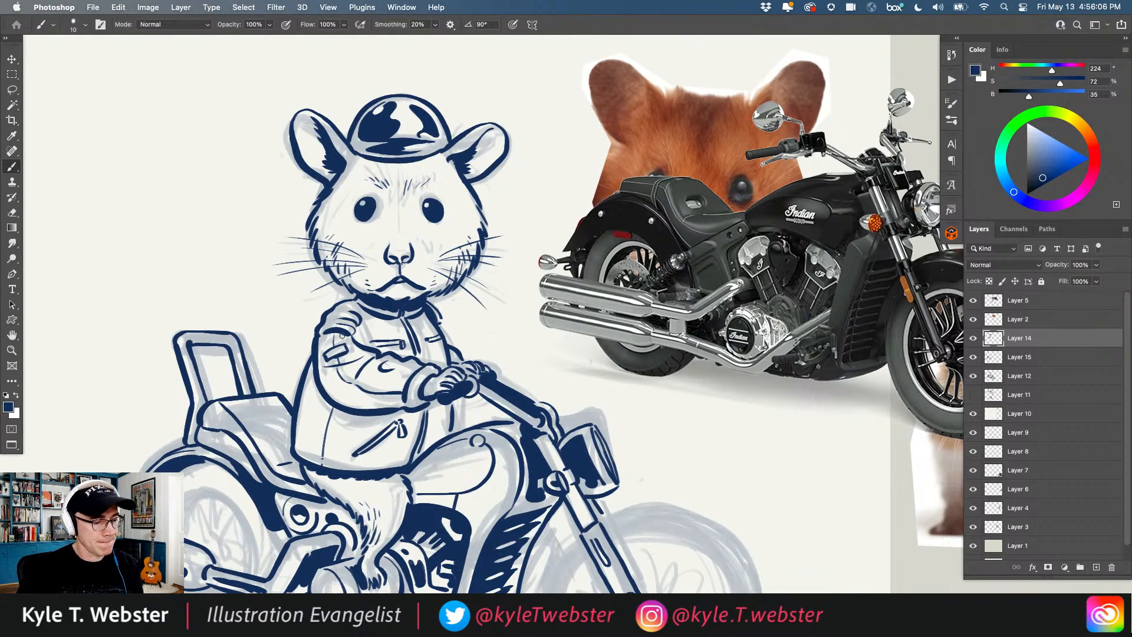
pyautogui.moveTo(433, 276); pyautogui.dragTo(461, 310)
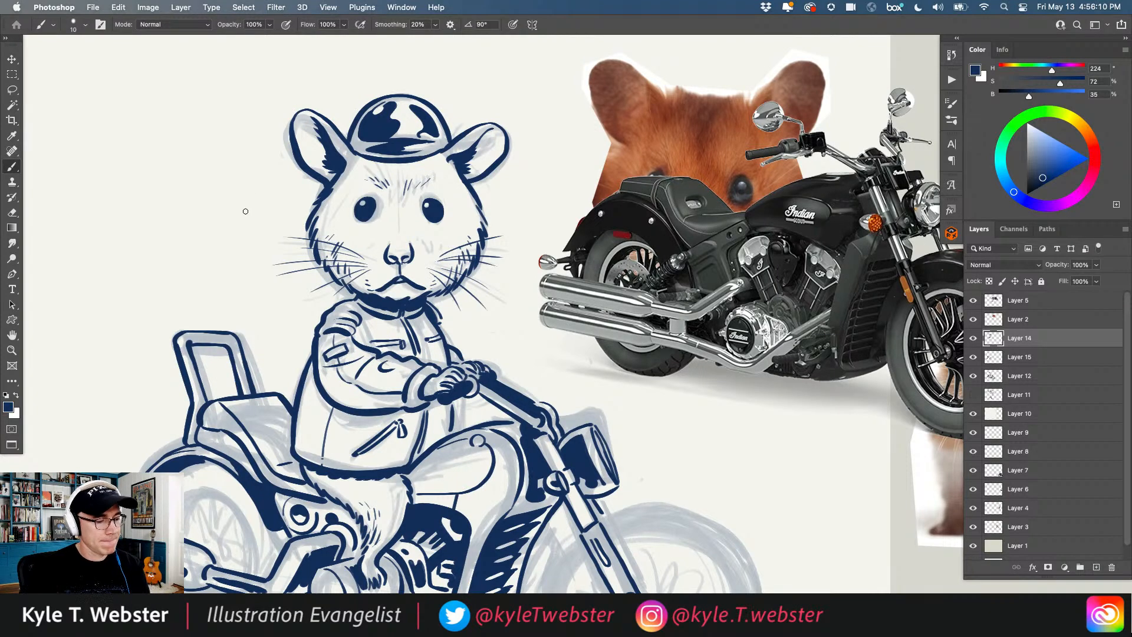
pyautogui.keyDown('alt'); pyautogui.click(308, 387); pyautogui.keyUp('alt')
pyautogui.moveTo(288, 365); pyautogui.dragTo(284, 289)
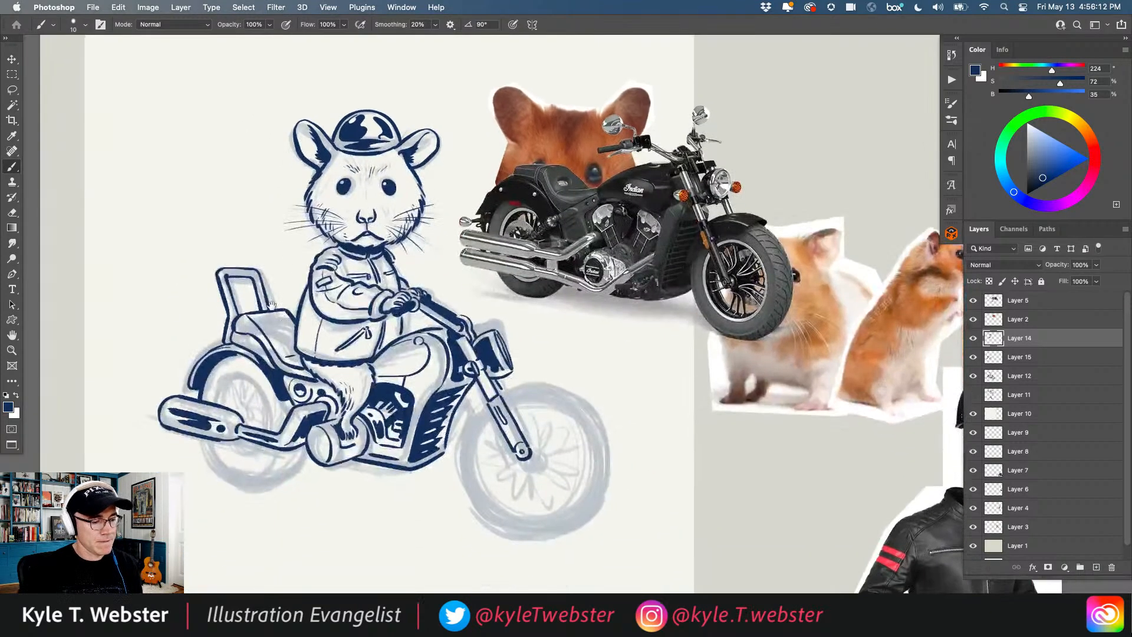
pyautogui.keyDown('alt'); pyautogui.click(339, 330); pyautogui.keyUp('alt')
pyautogui.moveTo(339, 331); pyautogui.dragTo(326, 303)
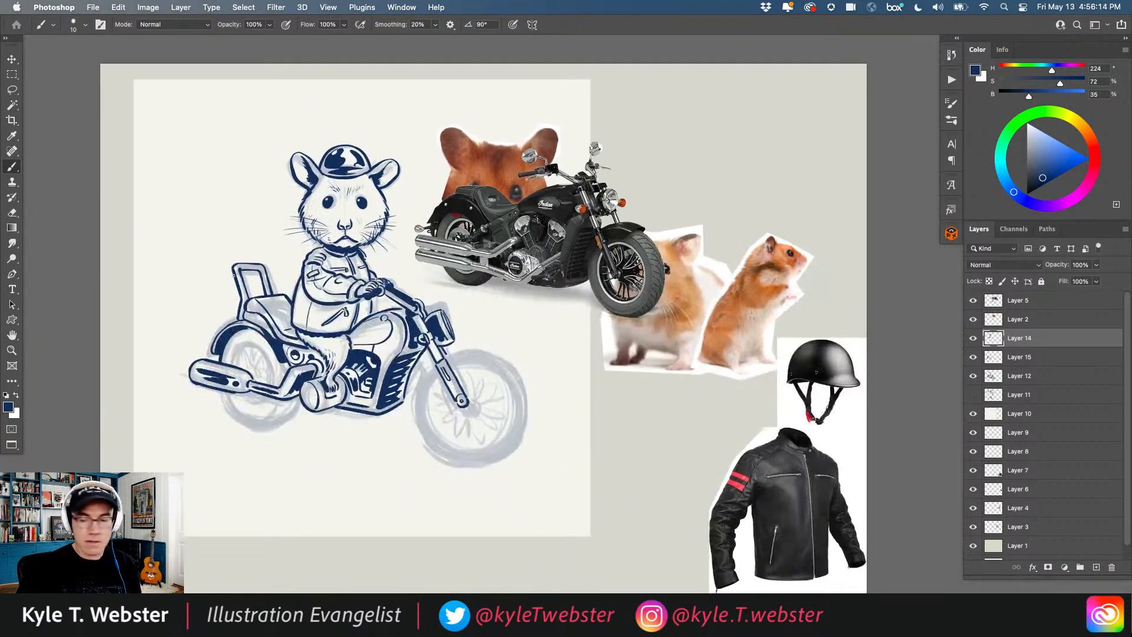
# Step: Lasso the motorcycle photo, move it off the page above the hamster photos, and place it on its own new layer
pyautogui.press('l')
pyautogui.moveTo(457, 157)
pyautogui.mouseDown()
pyautogui.moveTo(408, 269)
pyautogui.moveTo(639, 330)
pyautogui.moveTo(472, 139)
pyautogui.moveTo(448, 159)
pyautogui.mouseUp()
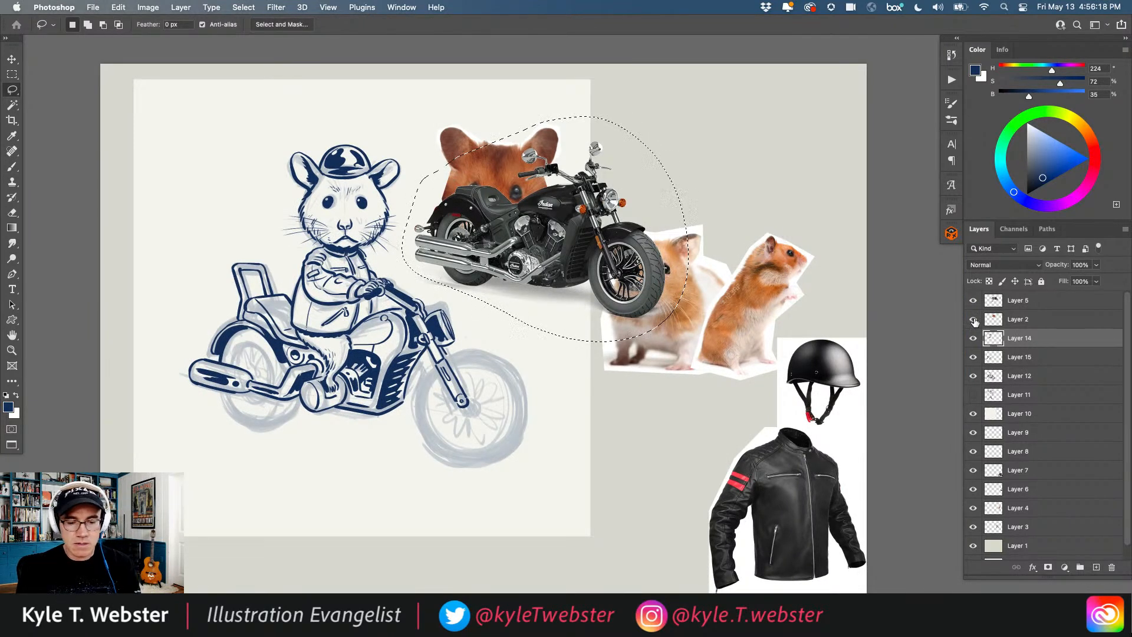
pyautogui.click(978, 298)
pyautogui.press('v')
pyautogui.moveTo(473, 216)
pyautogui.mouseDown()
pyautogui.moveTo(673, 166)
pyautogui.moveTo(661, 166)
pyautogui.mouseUp()
pyautogui.press('super+j')
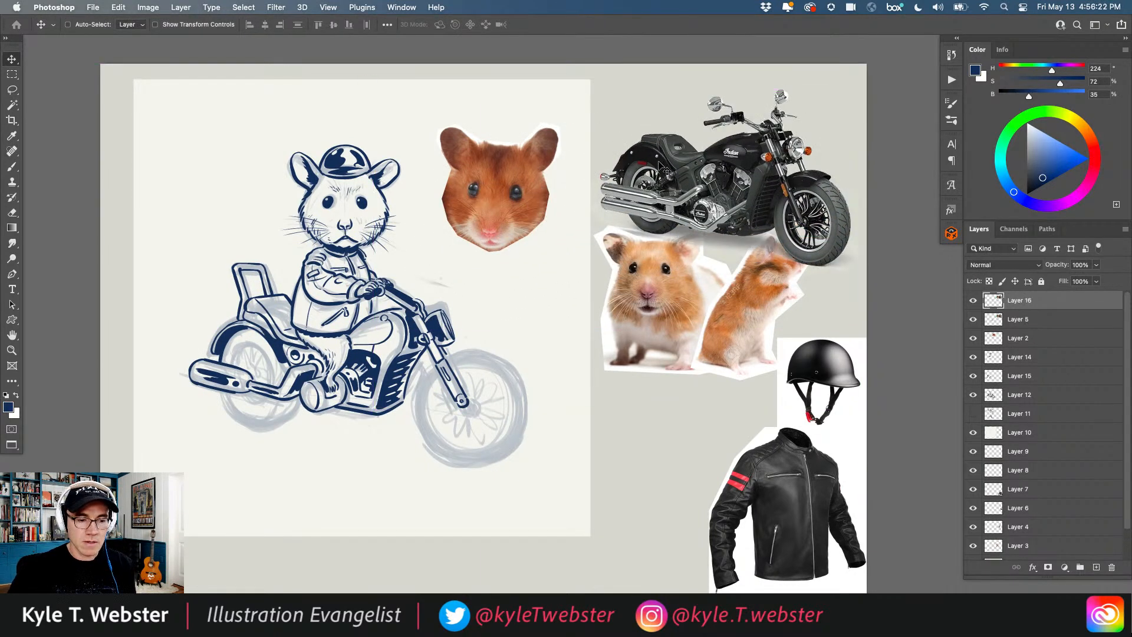
# Step: Lasso the motorcycle area on the layer below, delete its pixels, and clear the selection
pyautogui.press('l')
pyautogui.hotkey('alt', '[')
pyautogui.moveTo(690, 73)
pyautogui.mouseDown()
pyautogui.moveTo(609, 115)
pyautogui.moveTo(880, 218)
pyautogui.moveTo(849, 106)
pyautogui.mouseUp()
pyautogui.press('Delete')
pyautogui.press('super+d')
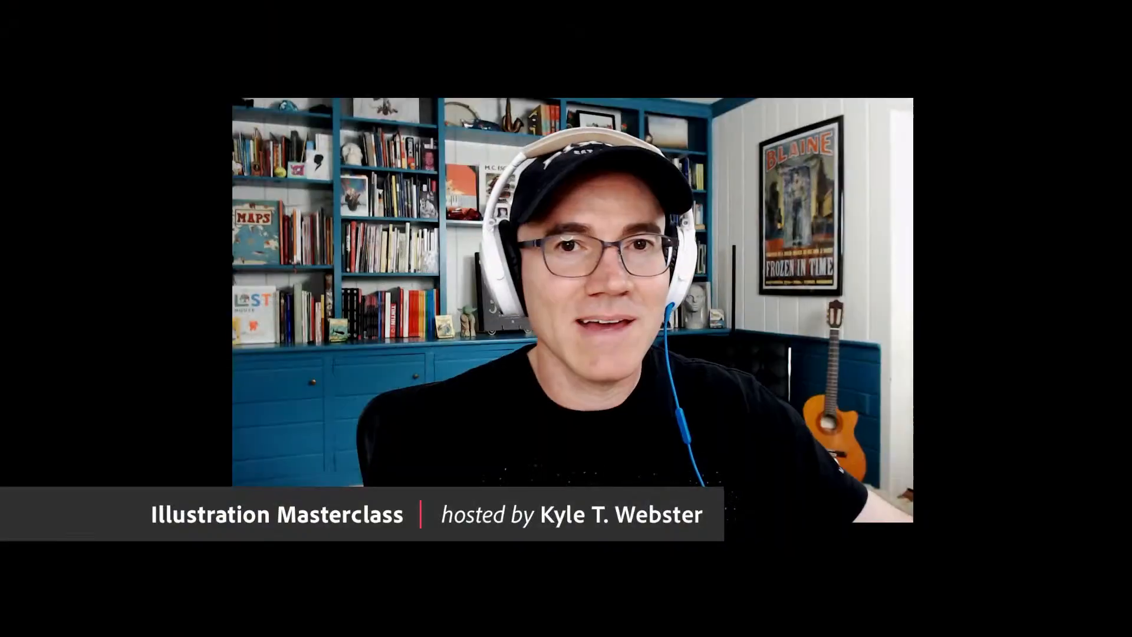